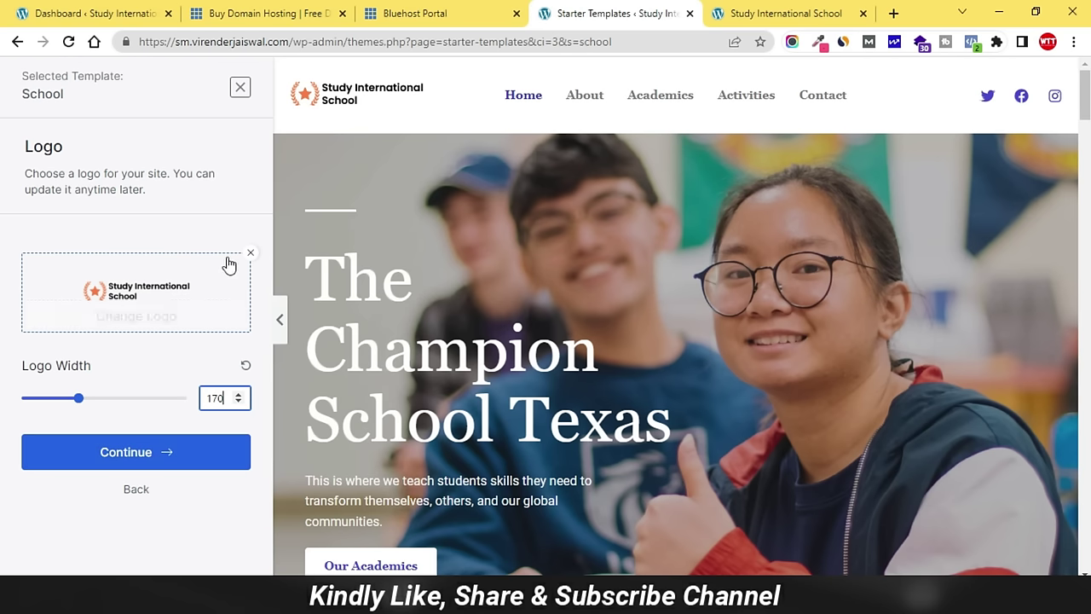
# Step: Move on to Colors & Fonts and preview the red, yellow, light-blue, dark blue, green and teal palettes
pyautogui.click(139, 463)
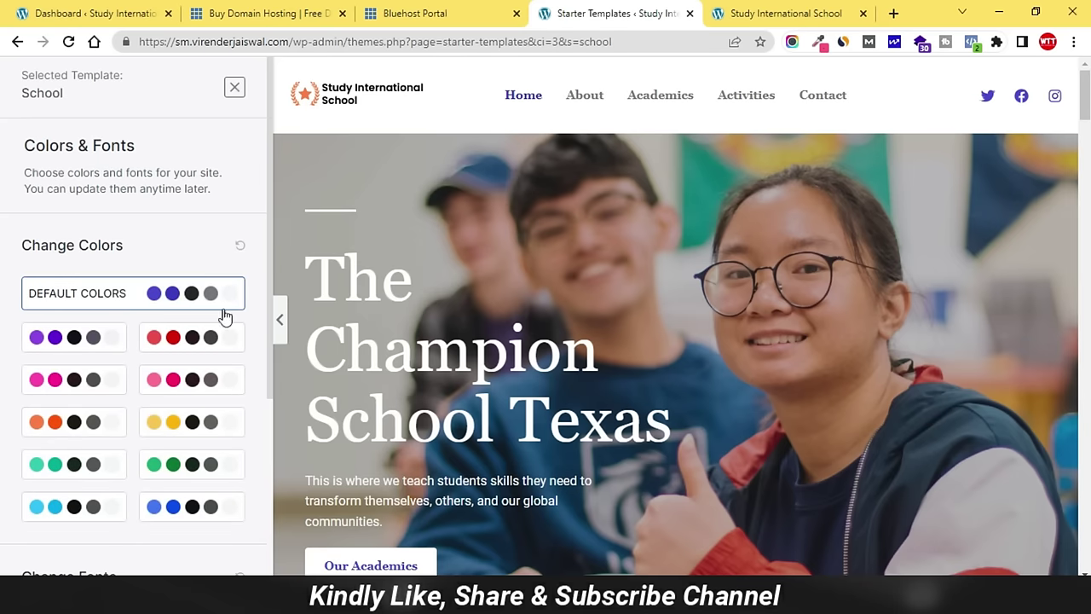
pyautogui.click(150, 336)
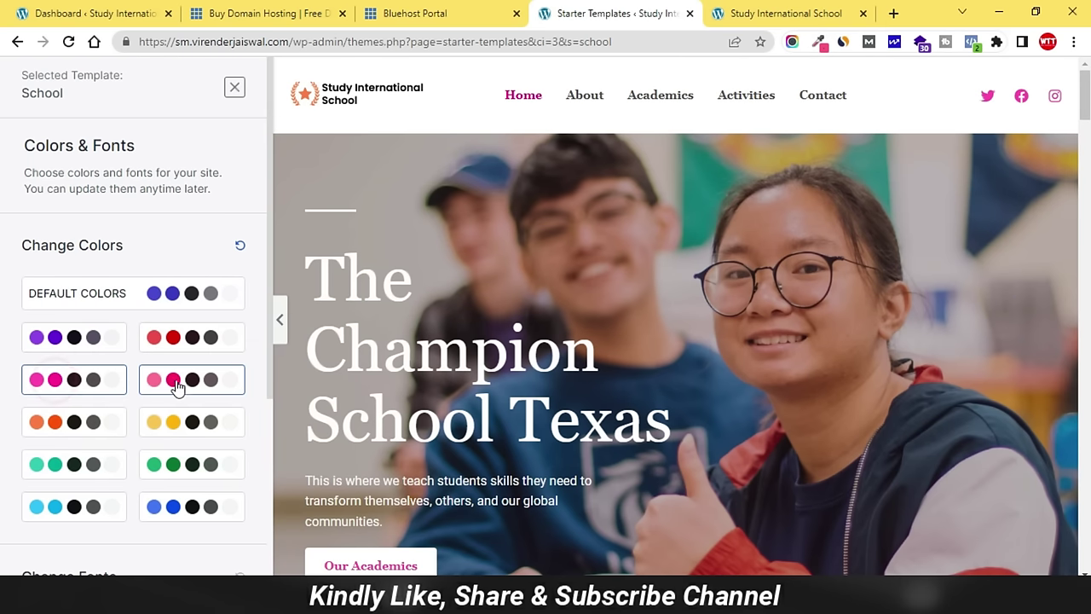
pyautogui.click(175, 422)
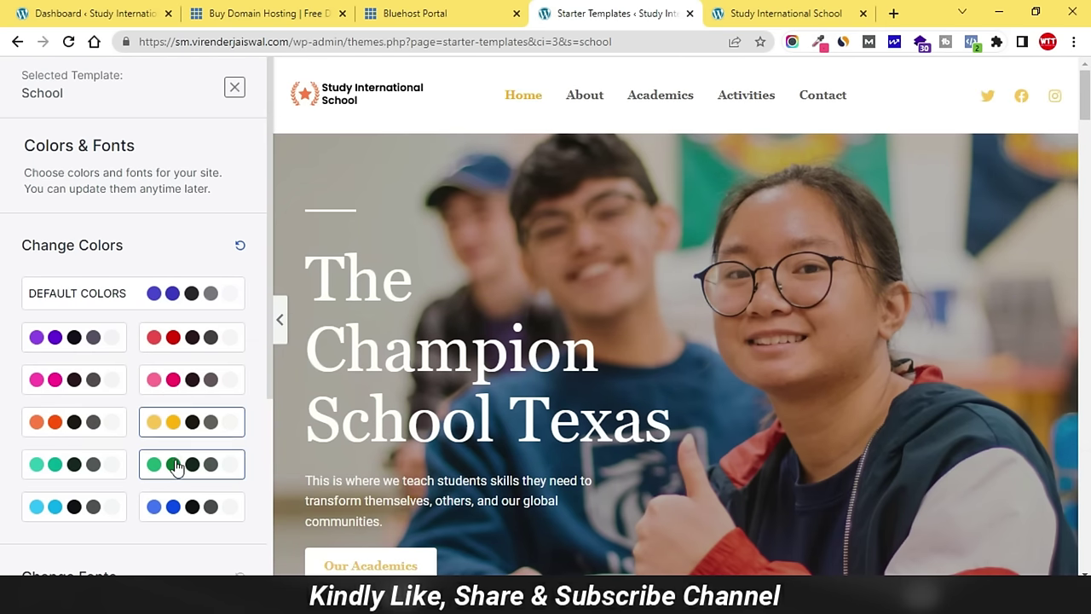
pyautogui.click(85, 508)
pyautogui.scroll(-10, 689, 399)
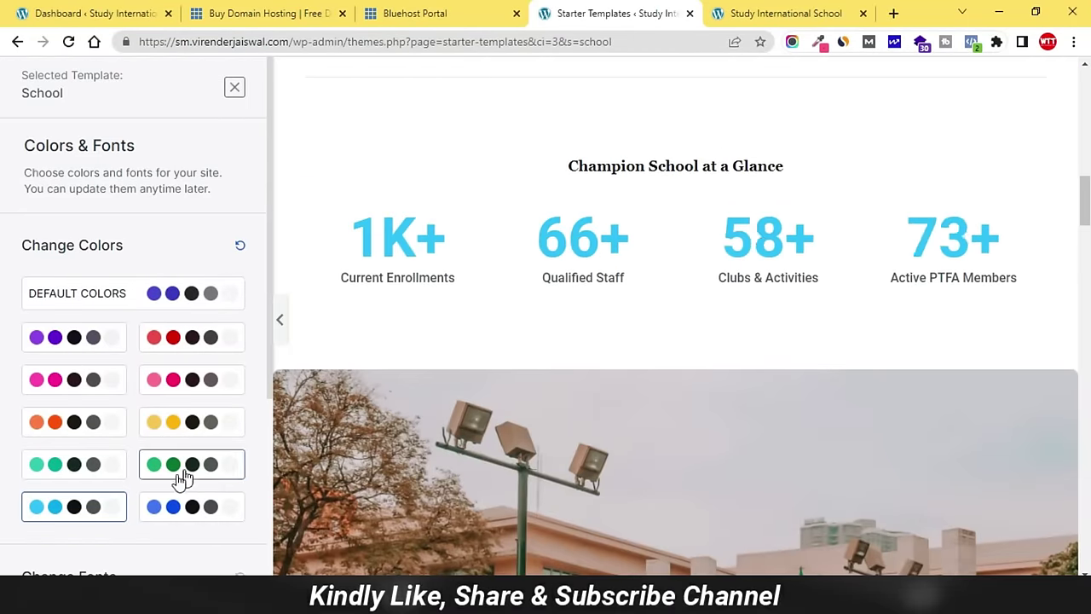
pyautogui.click(162, 503)
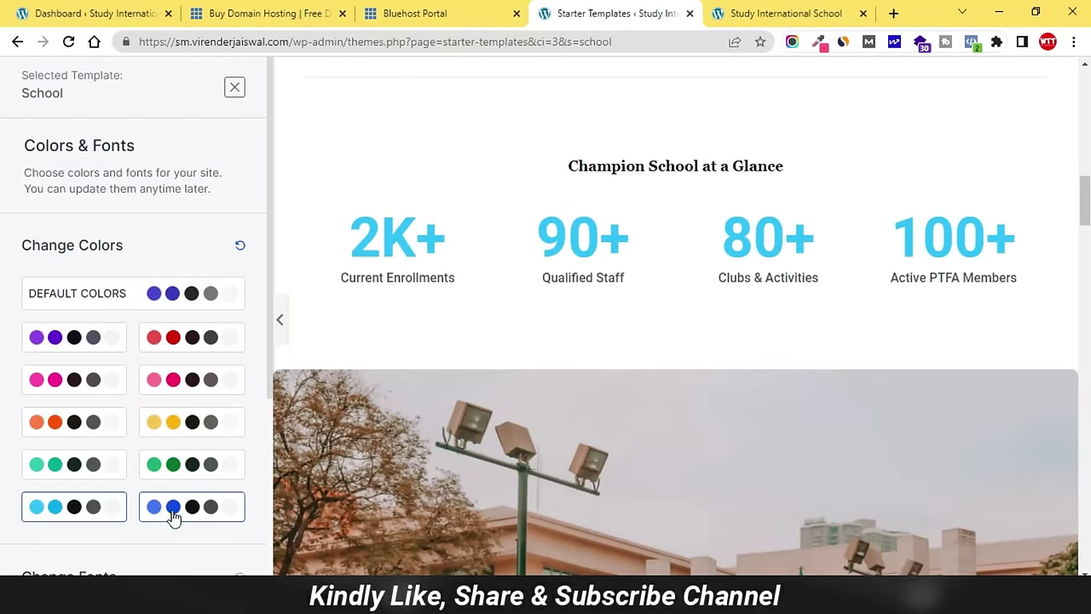
pyautogui.click(173, 476)
pyautogui.click(88, 463)
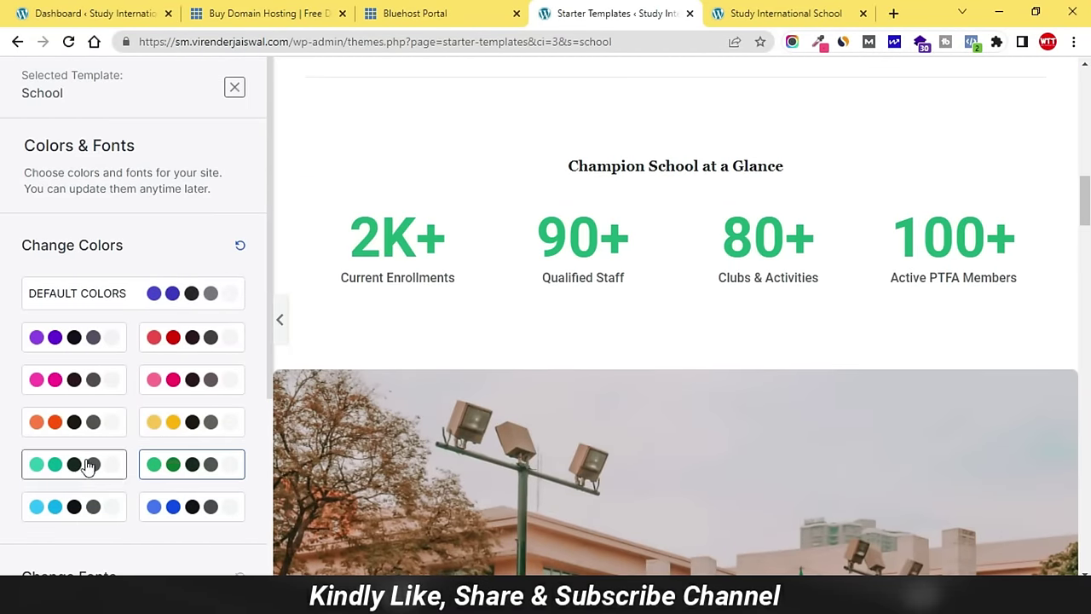
# Step: Recheck yellow, pink, red, default and purple, then settle on the orange palette
pyautogui.click(208, 422)
pyautogui.click(165, 384)
pyautogui.click(175, 334)
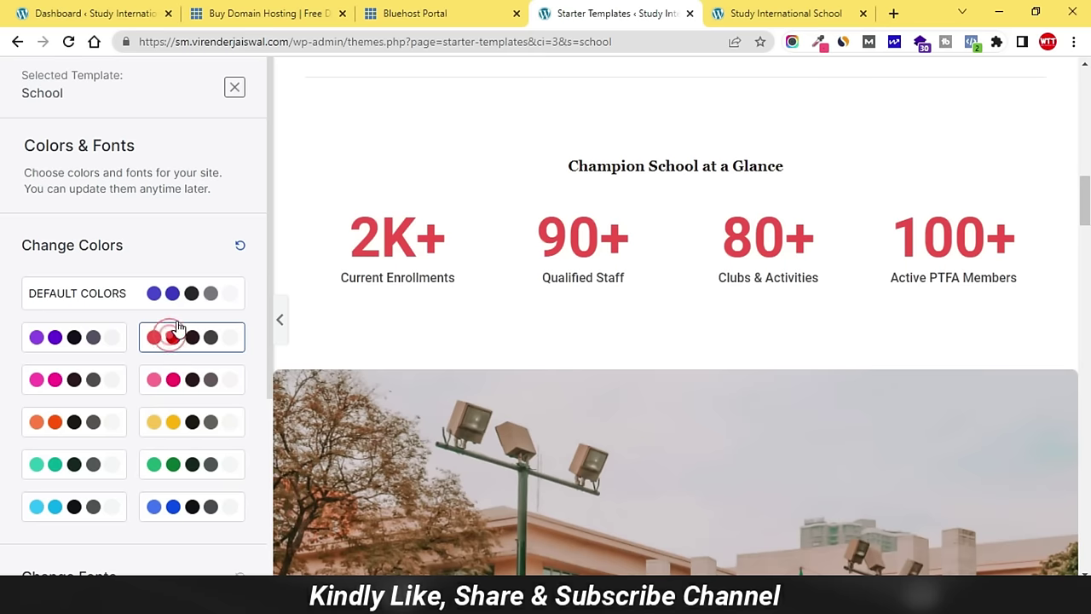
pyautogui.click(176, 295)
pyautogui.click(99, 337)
pyautogui.click(80, 381)
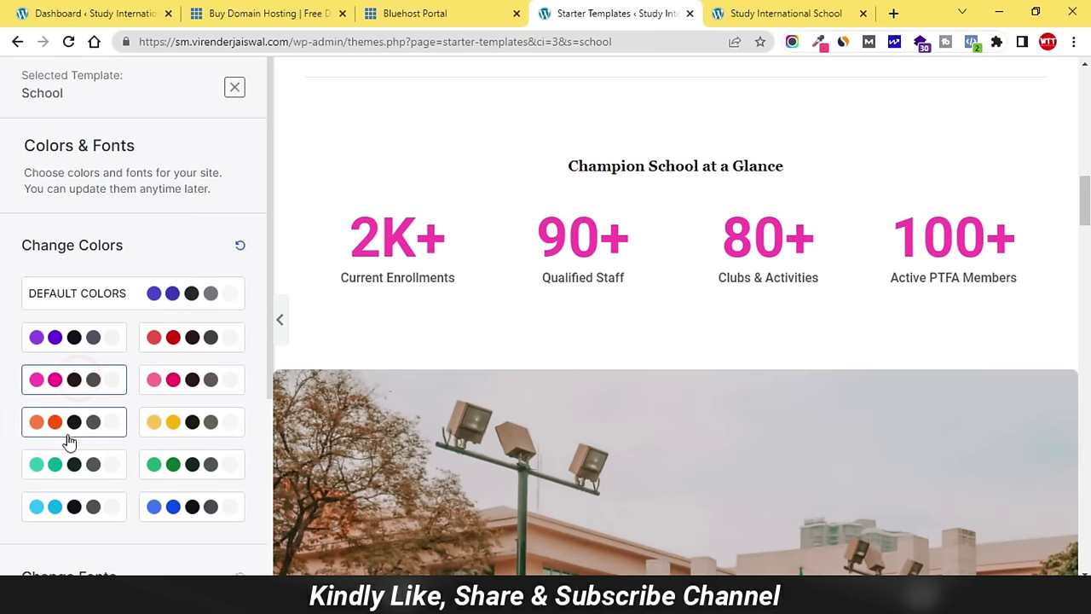
pyautogui.click(70, 424)
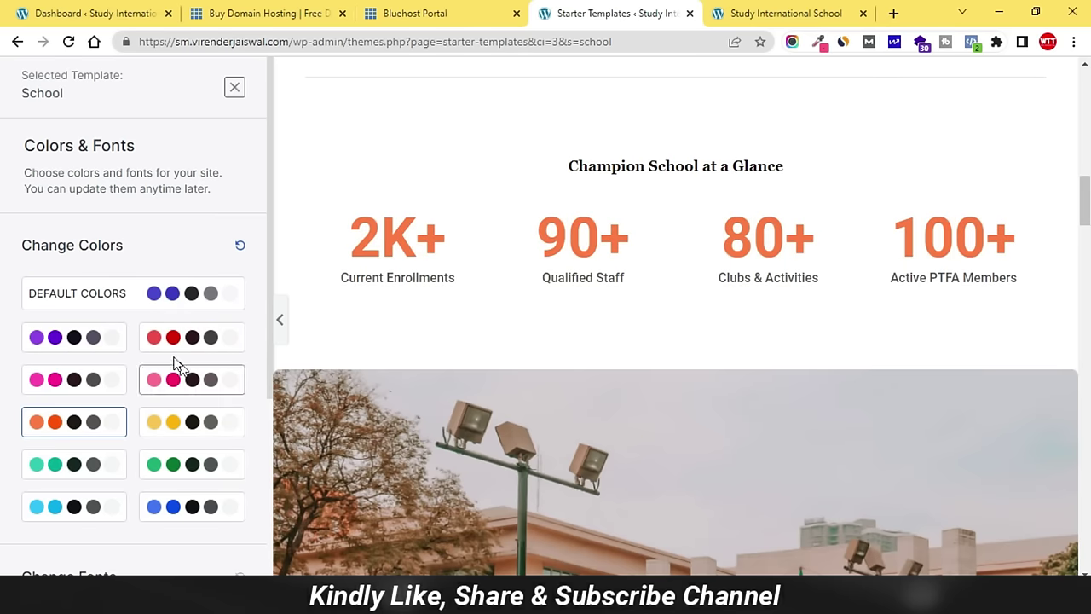
pyautogui.scroll(-3, 166, 362)
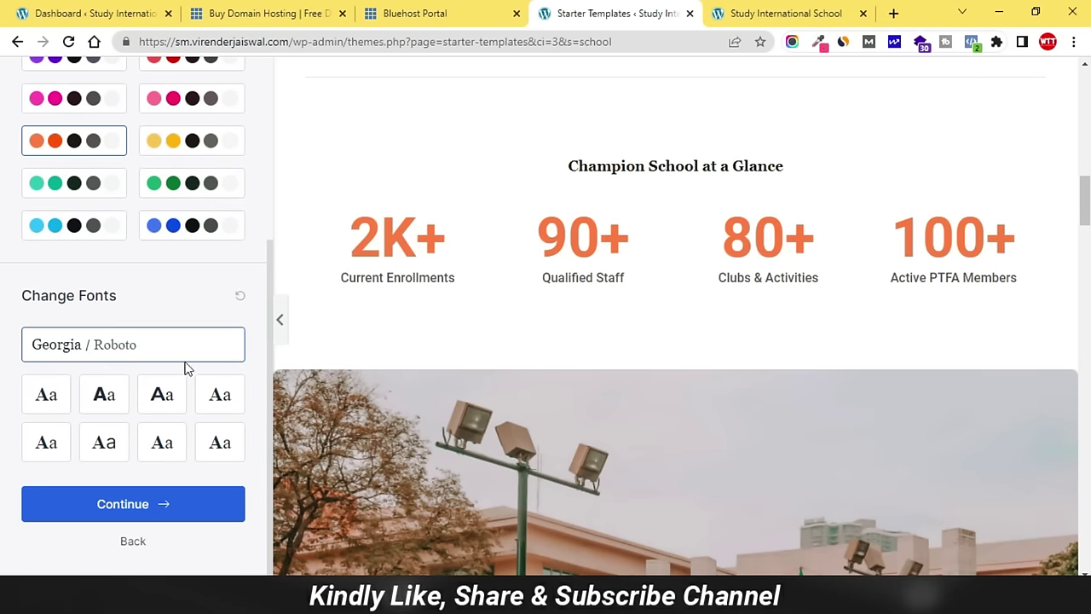
# Step: Submit the final-step form with Advanced Options checked to build the School template site
pyautogui.click(170, 506)
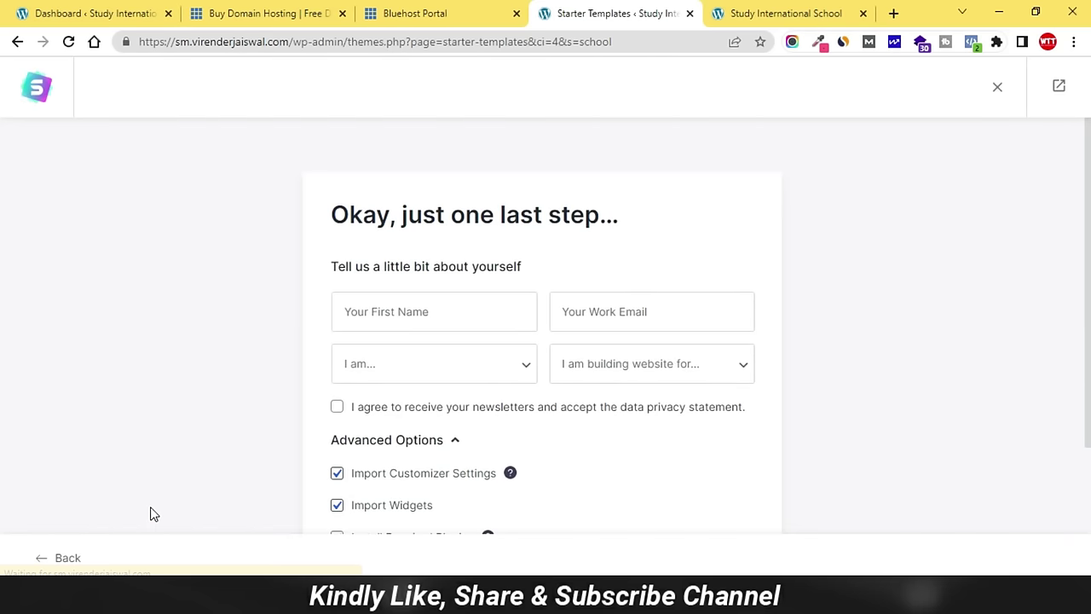
pyautogui.scroll(-1, 600, 371)
pyautogui.scroll(2, 343, 226)
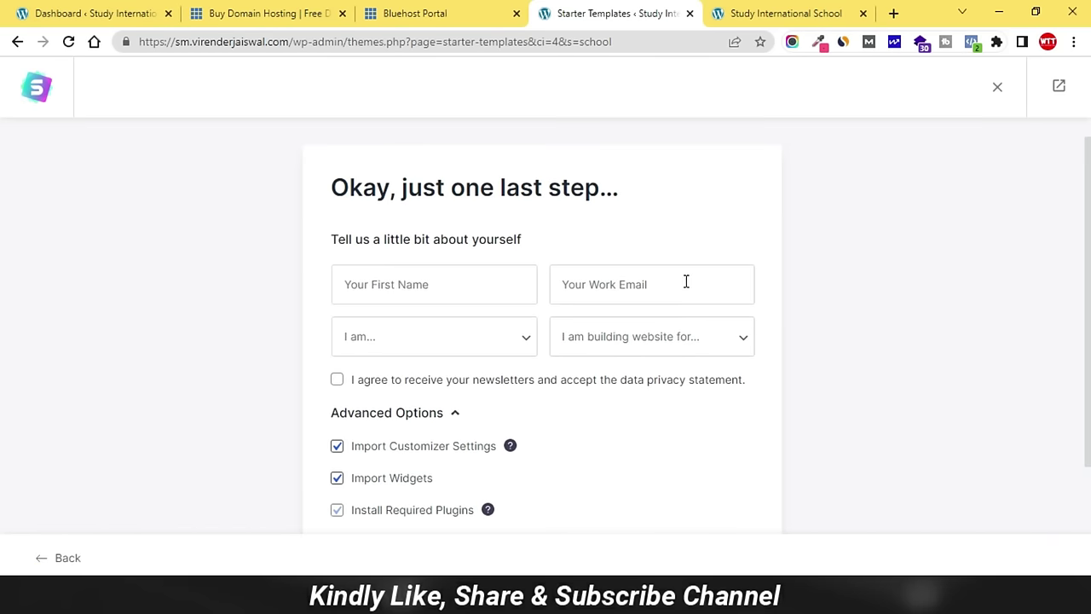
pyautogui.scroll(-2, 686, 282)
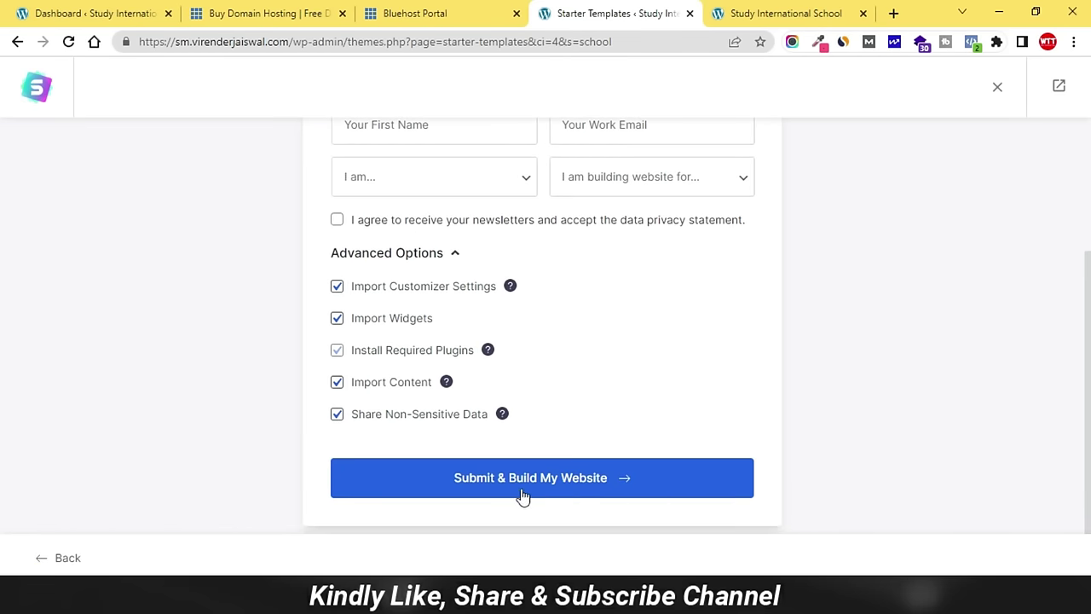
pyautogui.click(634, 487)
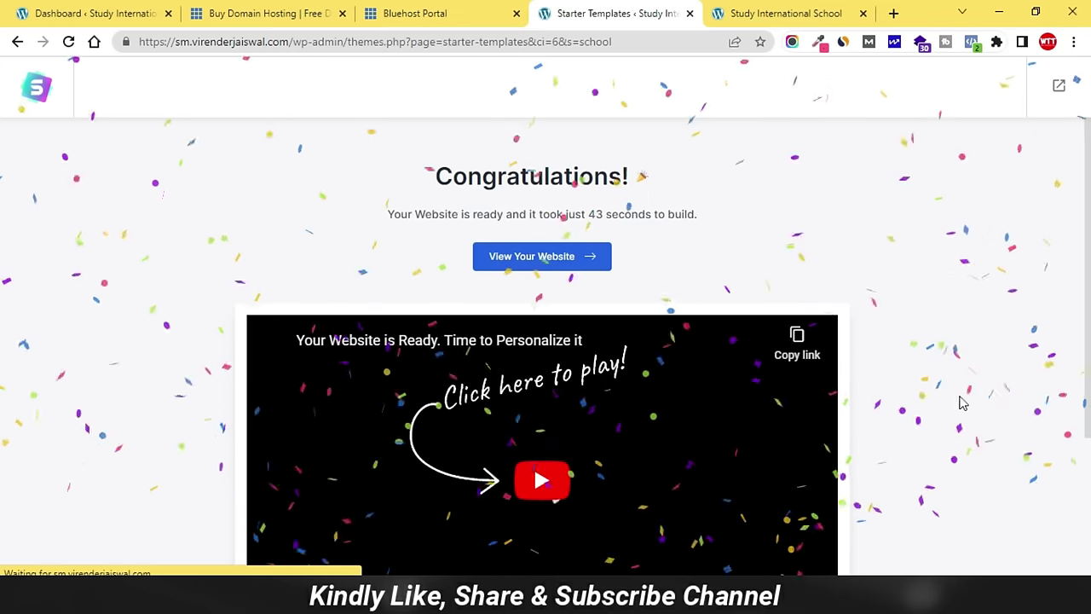
pyautogui.scroll(-3, 878, 327)
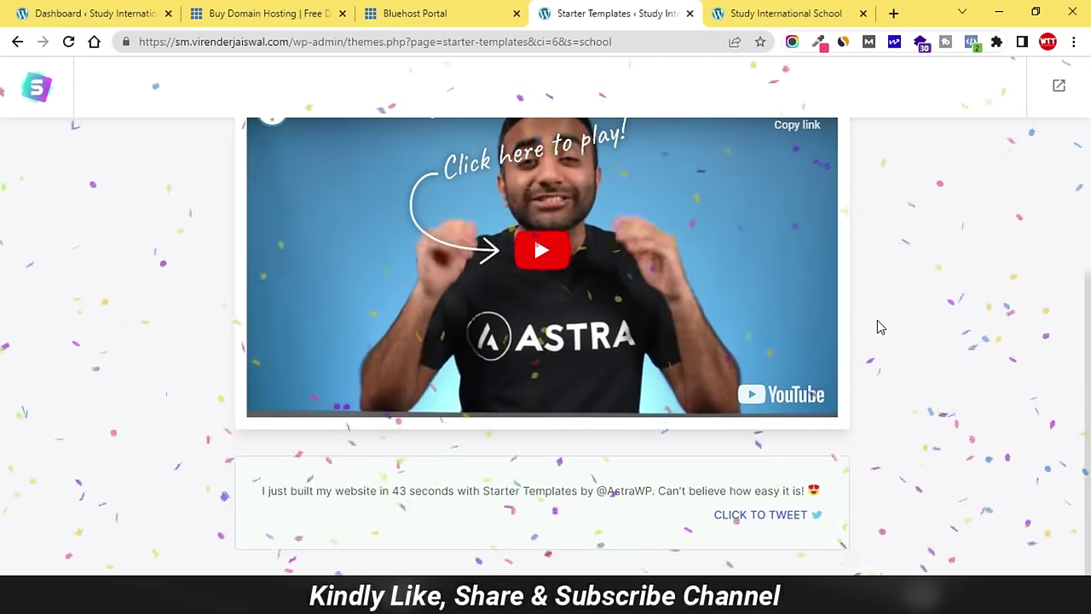
pyautogui.scroll(3, 877, 323)
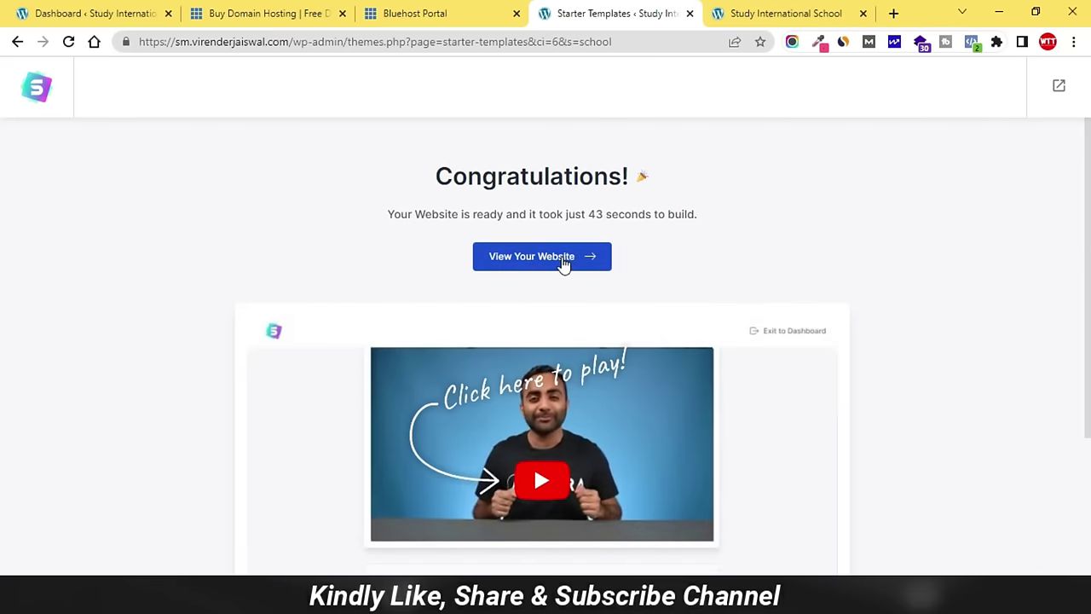
# Step: Open the finished school website and scroll through its orange homepage
pyautogui.click(563, 264)
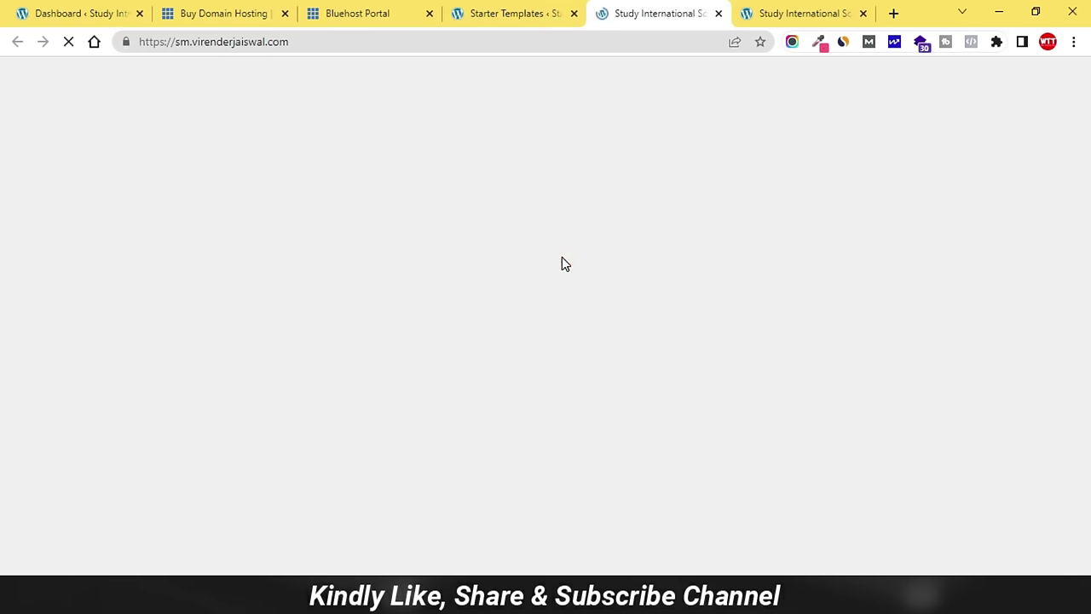
pyautogui.scroll(-6, 566, 294)
pyautogui.scroll(-20, 566, 295)
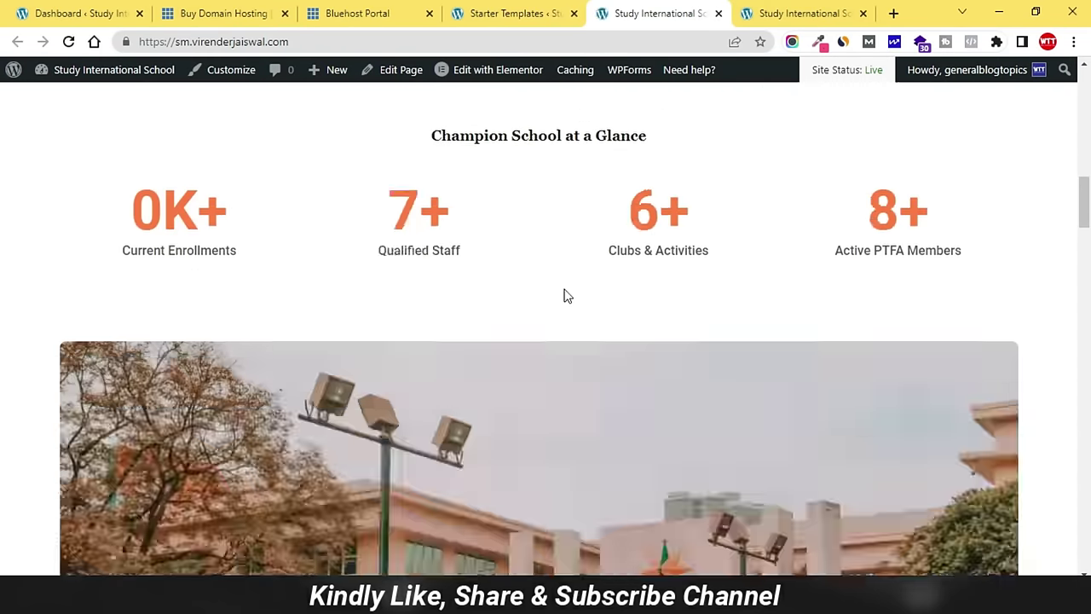
pyautogui.scroll(-10, 563, 296)
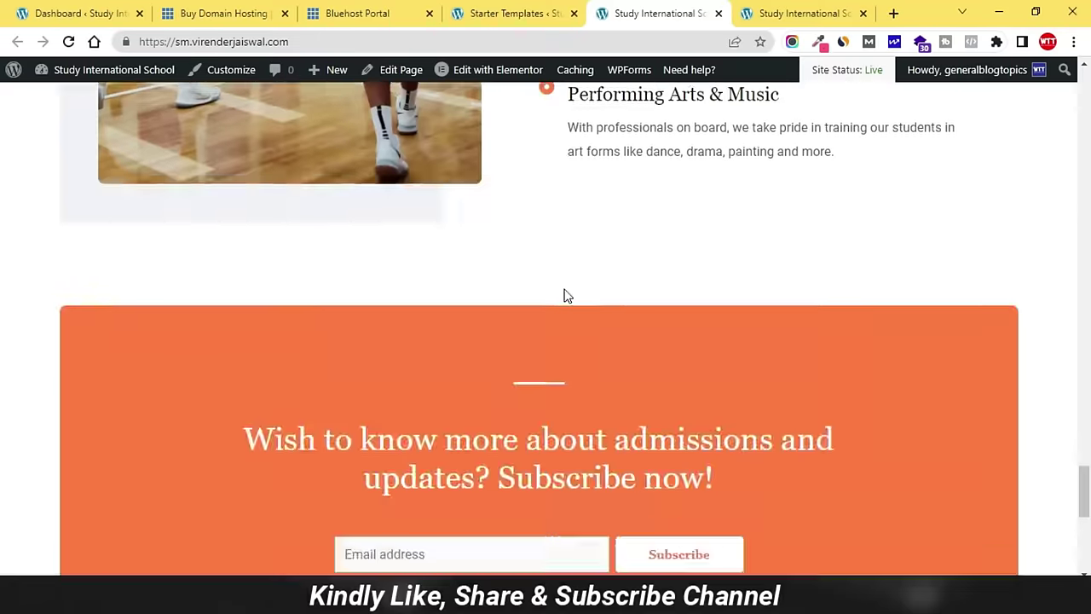
pyautogui.scroll(12, 565, 290)
pyautogui.scroll(18, 565, 290)
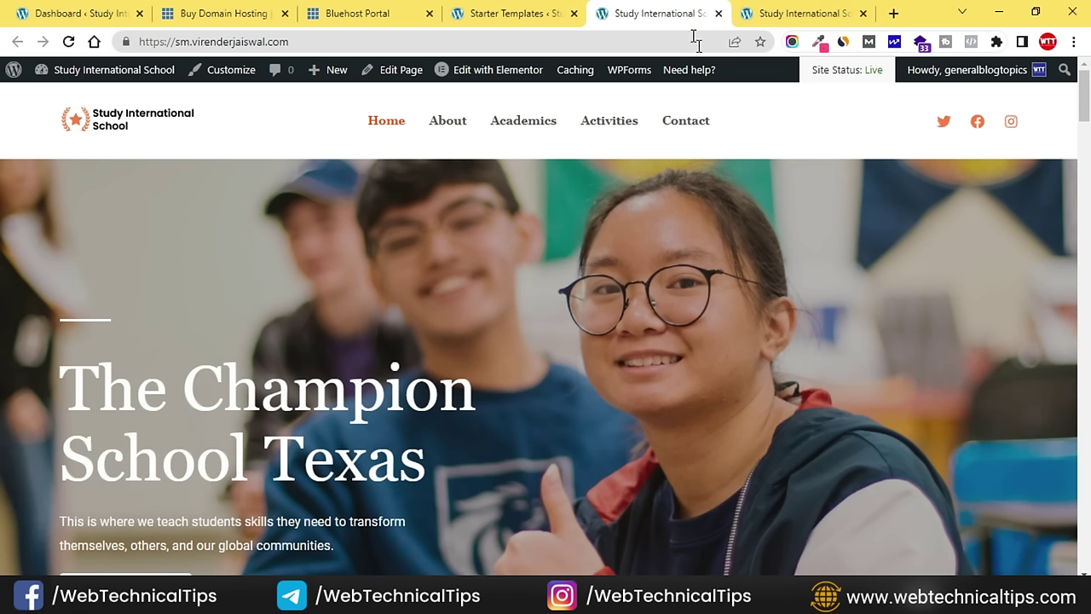
# Step: Close the Starter Templates wizard tab and the duplicate site tab
pyautogui.click(564, 12)
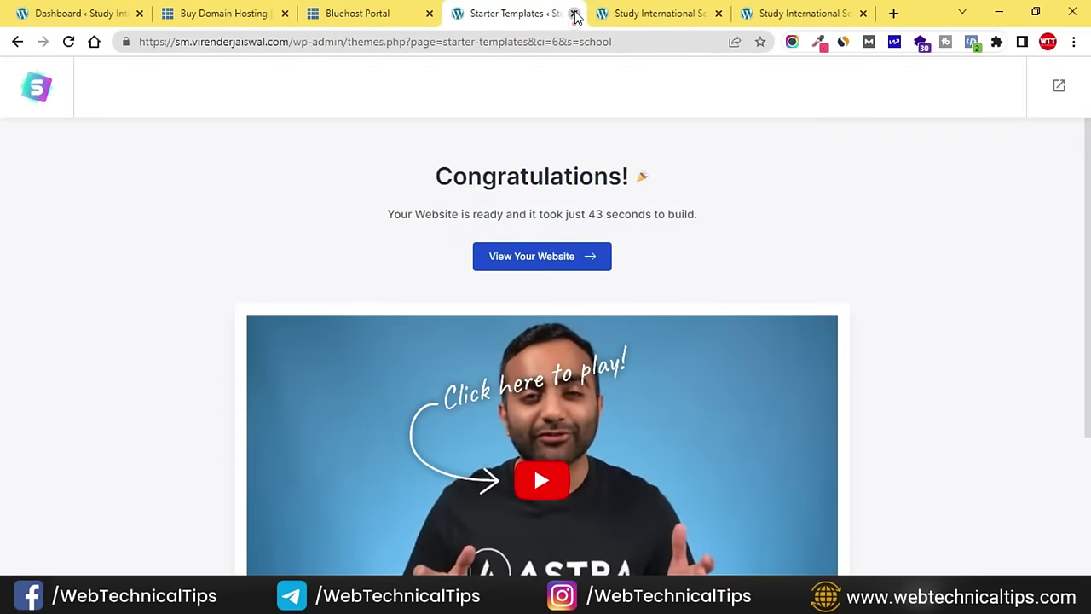
pyautogui.click(573, 13)
pyautogui.moveTo(102, 70)
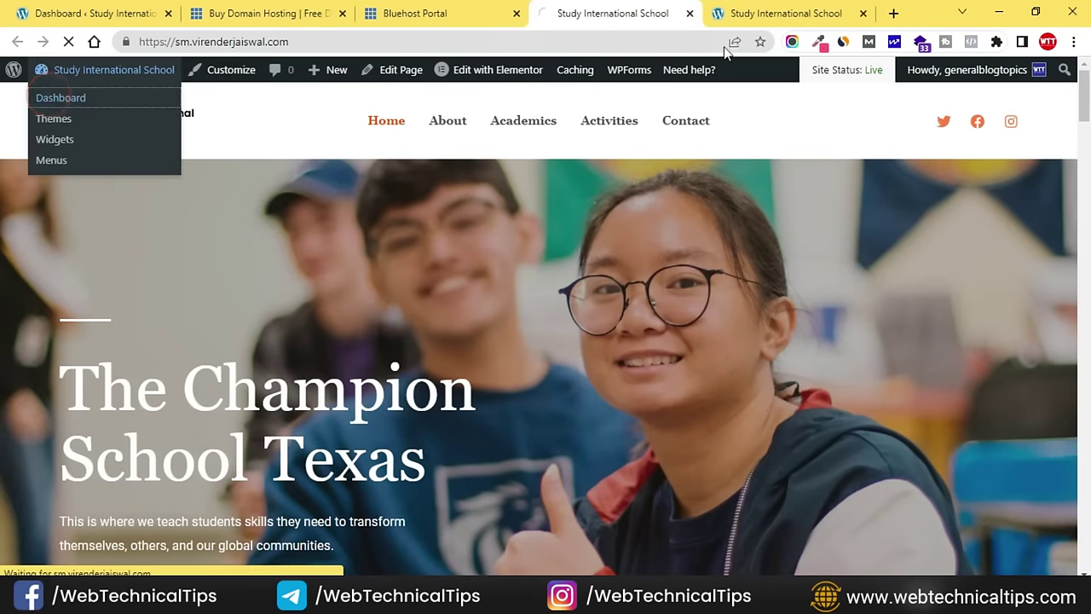
pyautogui.click(784, 13)
pyautogui.click(862, 13)
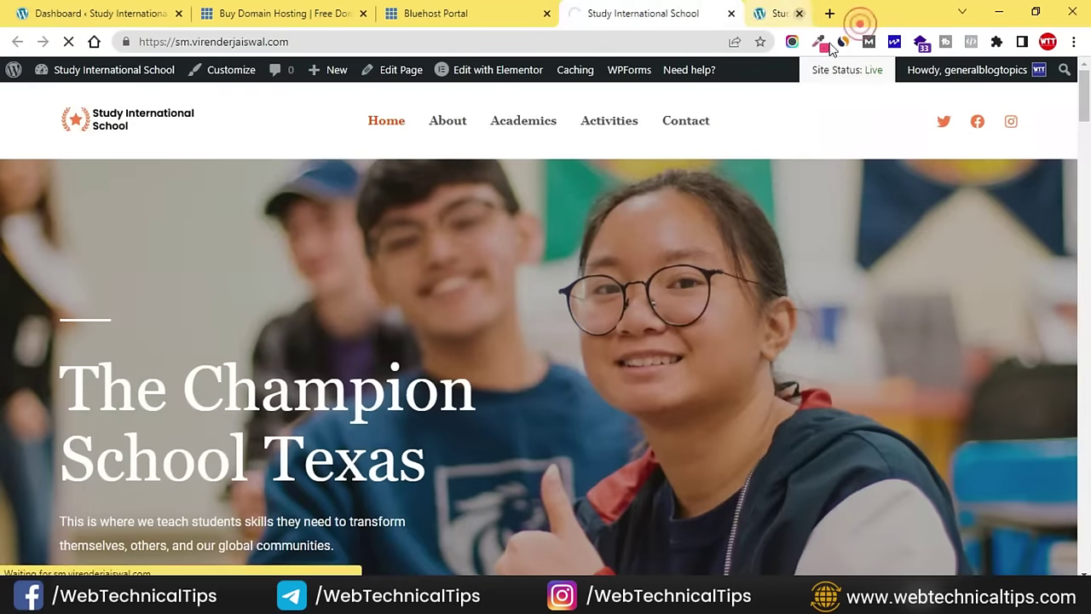
# Step: Close the Bluehost Portal and hosting pages and switch to the second site dashboard
pyautogui.click(482, 8)
pyautogui.click(571, 13)
pyautogui.click(315, 10)
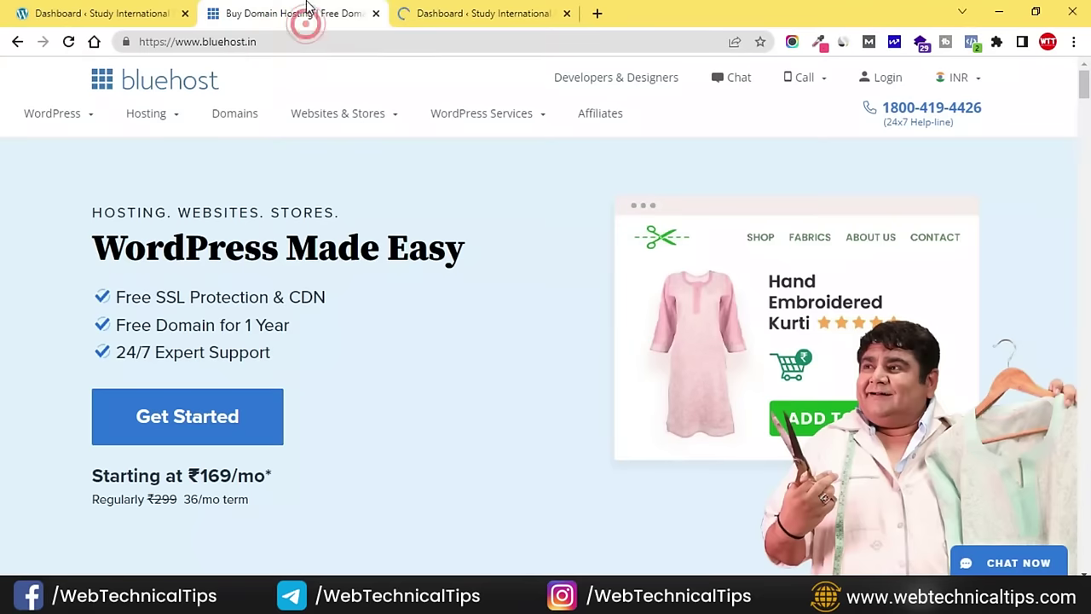
pyautogui.click(375, 12)
pyautogui.click(112, 11)
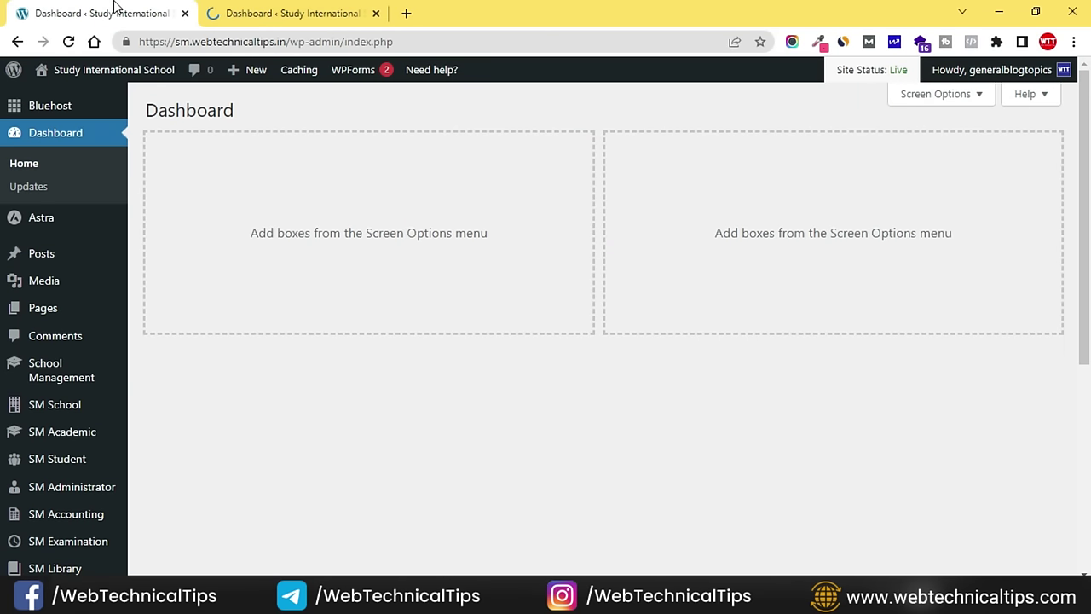
pyautogui.click(358, 12)
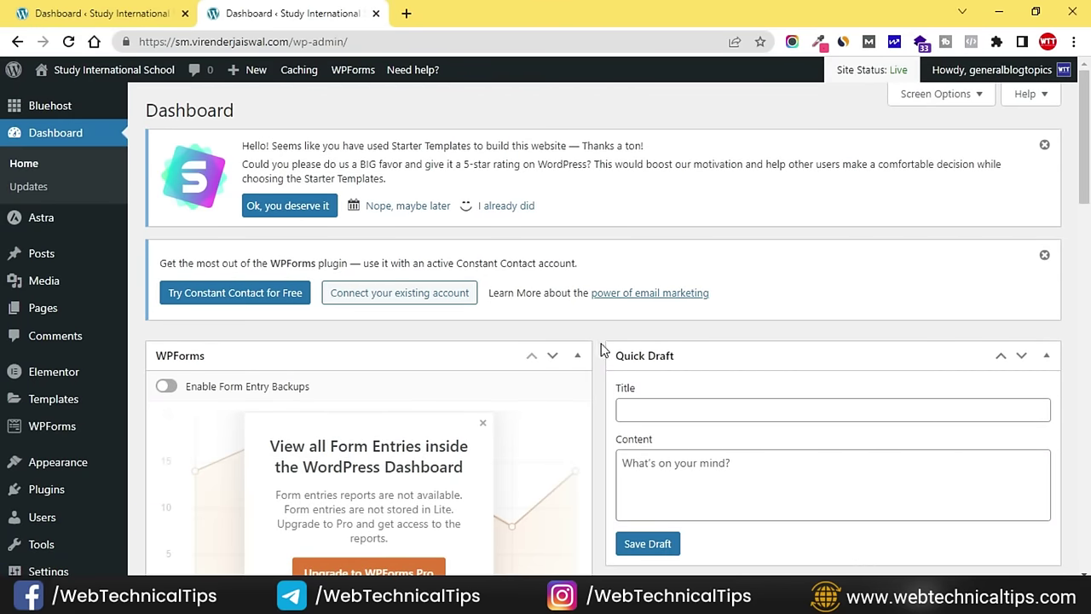
# Step: Hide all seven dashboard widgets in Screen Options and dismiss the Starter Templates and WPForms notices
pyautogui.click(938, 95)
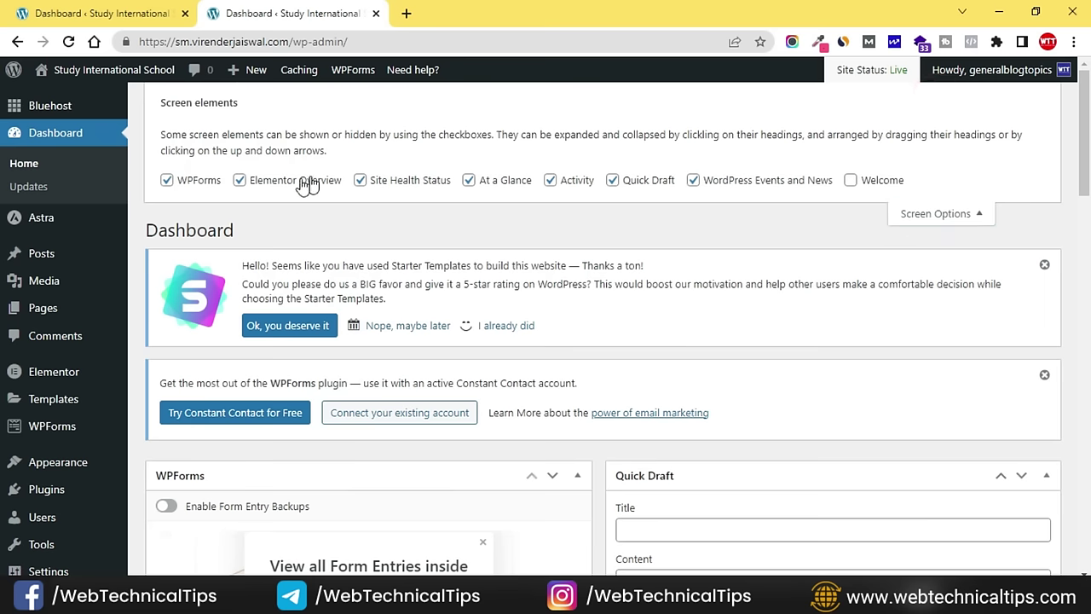
pyautogui.click(213, 182)
pyautogui.click(278, 186)
pyautogui.click(404, 179)
pyautogui.click(511, 183)
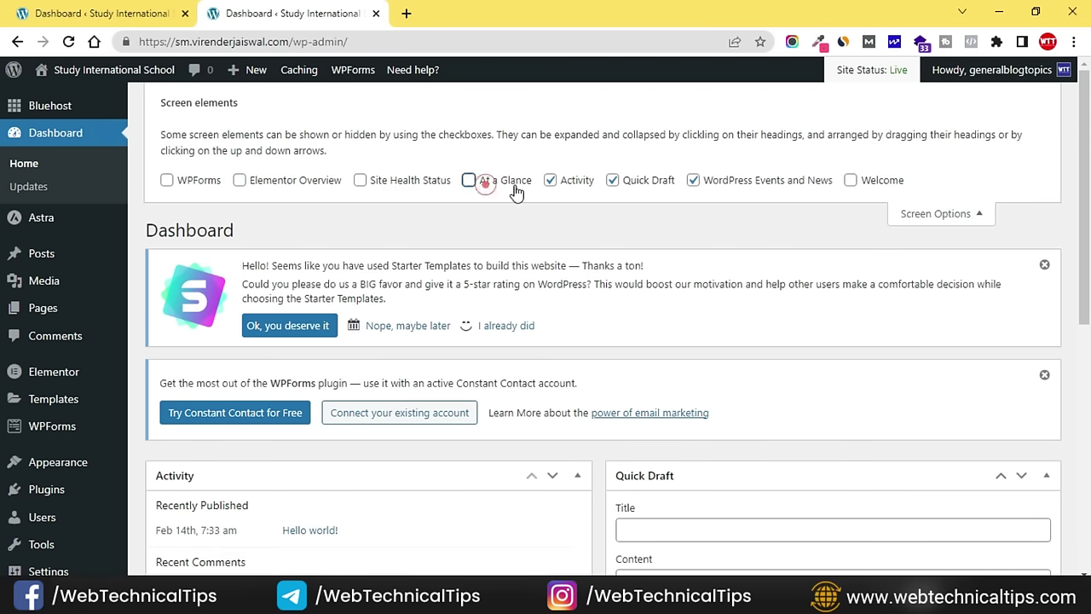
pyautogui.click(574, 183)
pyautogui.click(640, 183)
pyautogui.click(737, 185)
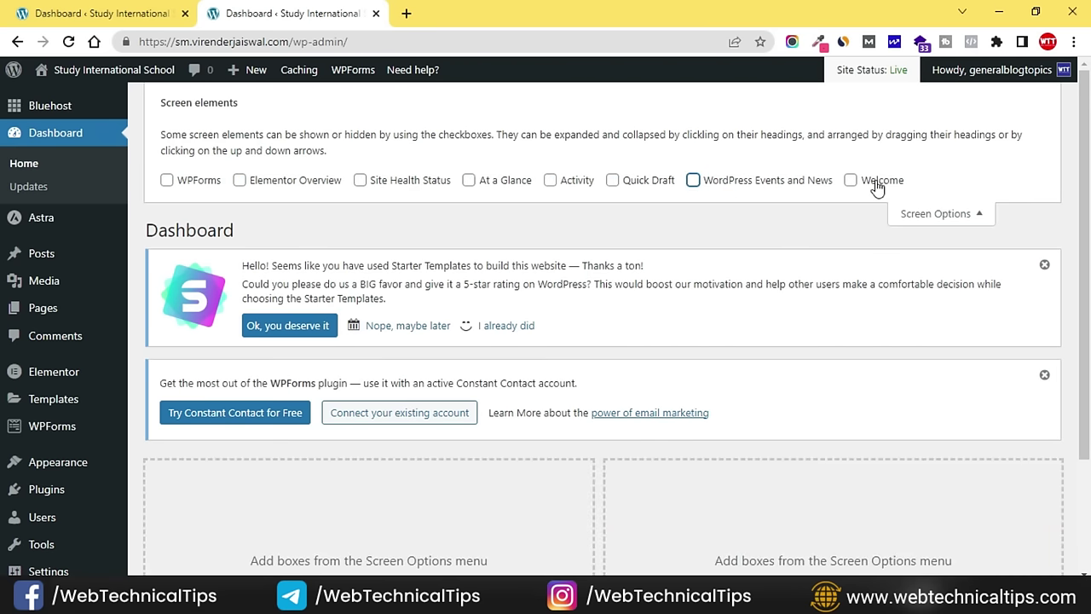
pyautogui.click(939, 217)
pyautogui.click(1044, 146)
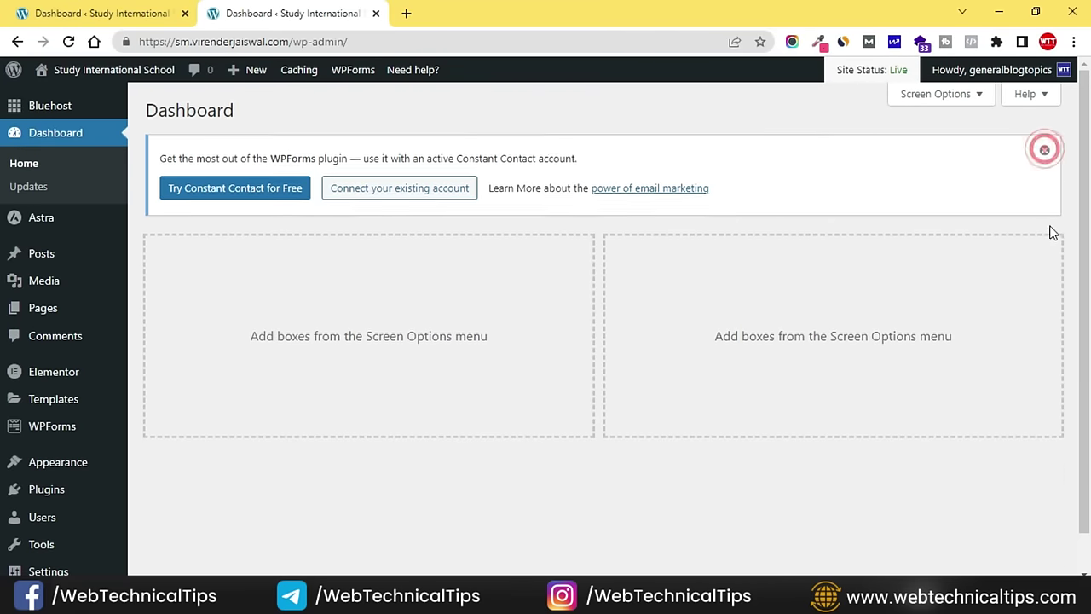
pyautogui.click(1045, 147)
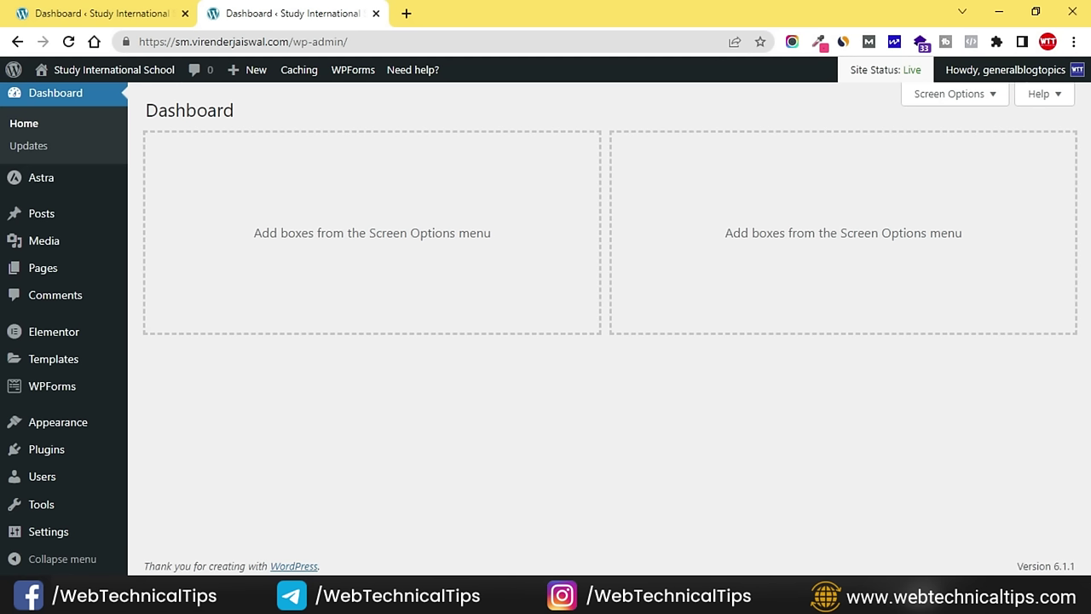
pyautogui.hotkey('alt', 'Tab')
pyautogui.scroll(-2, 509, 426)
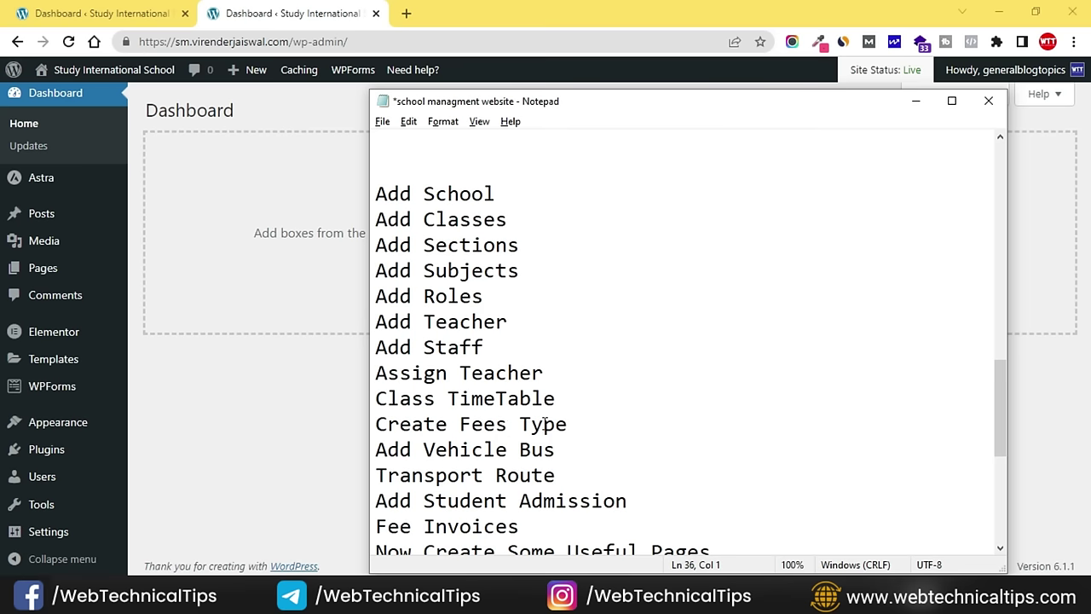
pyautogui.scroll(-1, 607, 409)
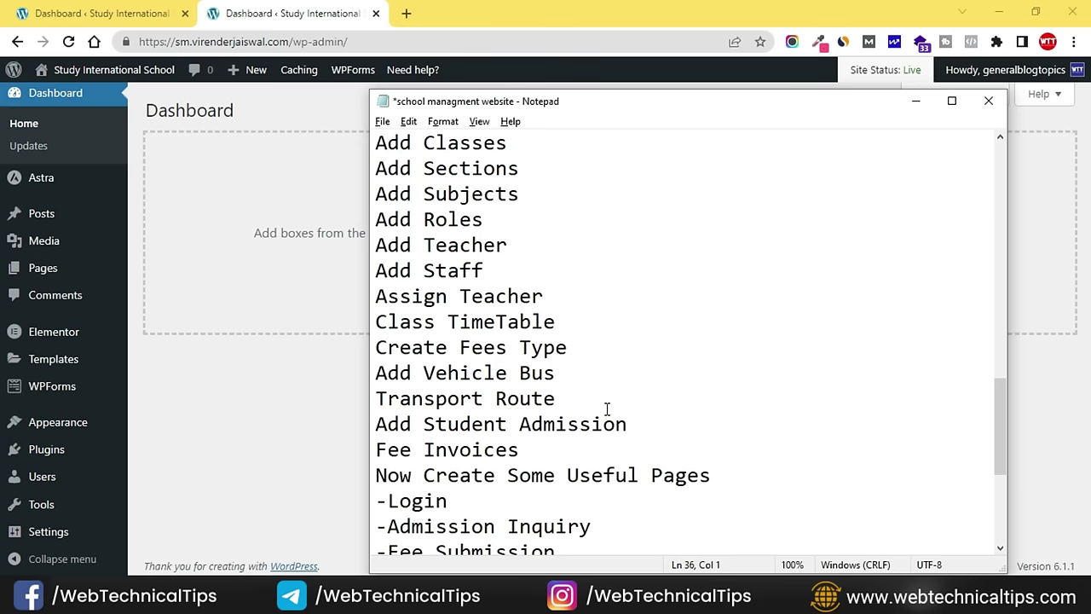
pyautogui.scroll(-1, 607, 409)
pyautogui.scroll(-1, 607, 409)
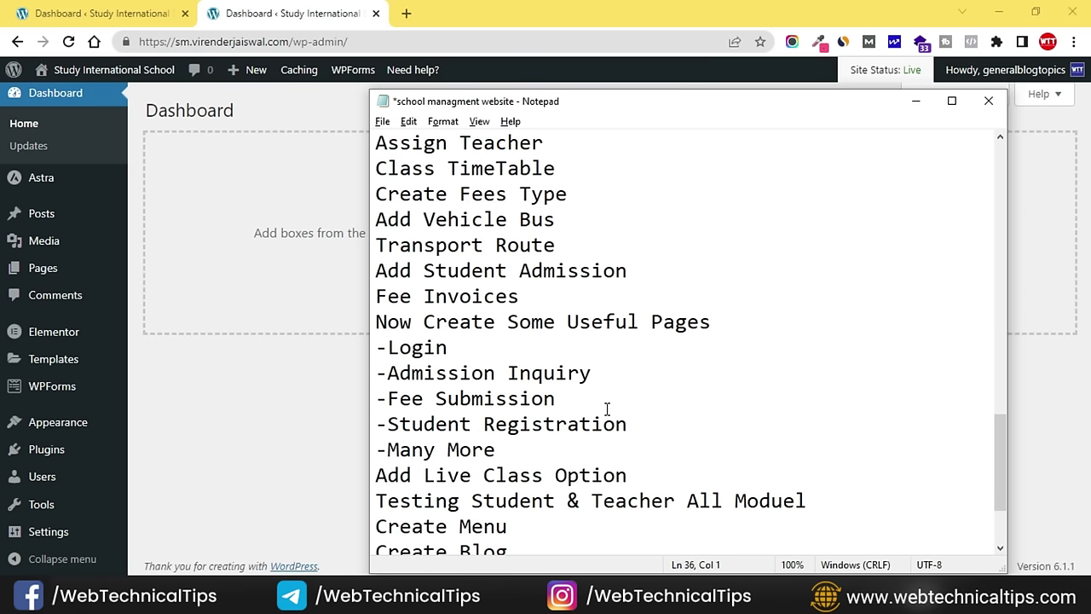
pyautogui.scroll(-1, 606, 409)
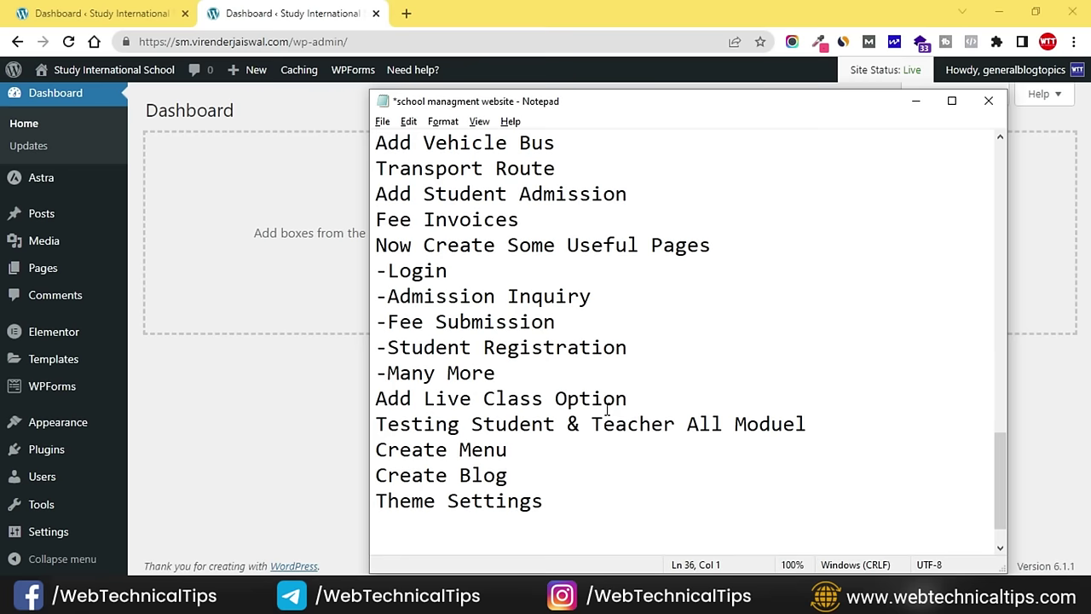
pyautogui.scroll(4, 607, 409)
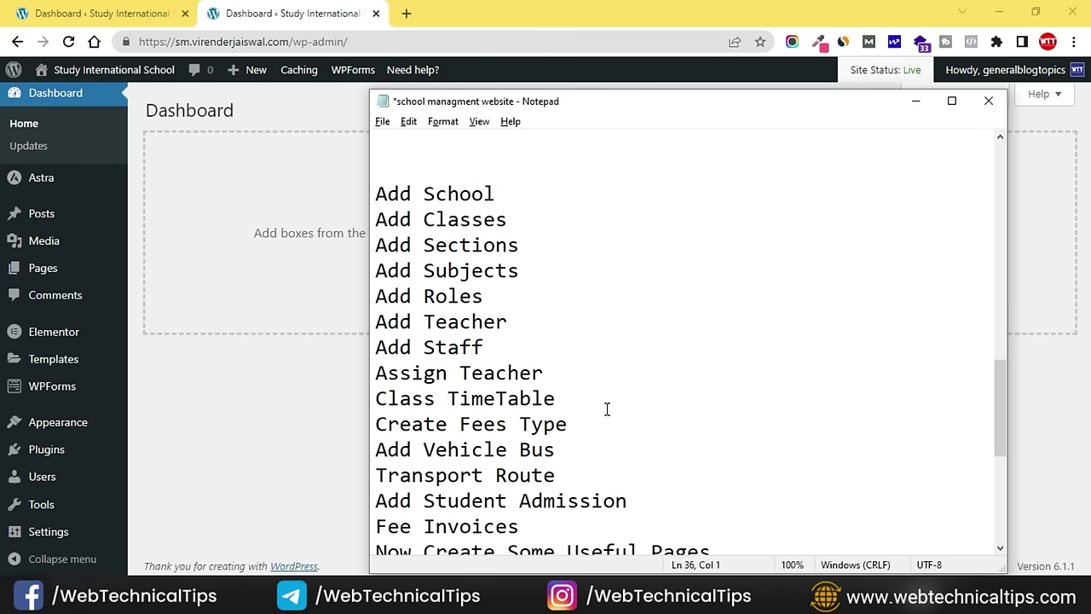
pyautogui.scroll(4, 682, 426)
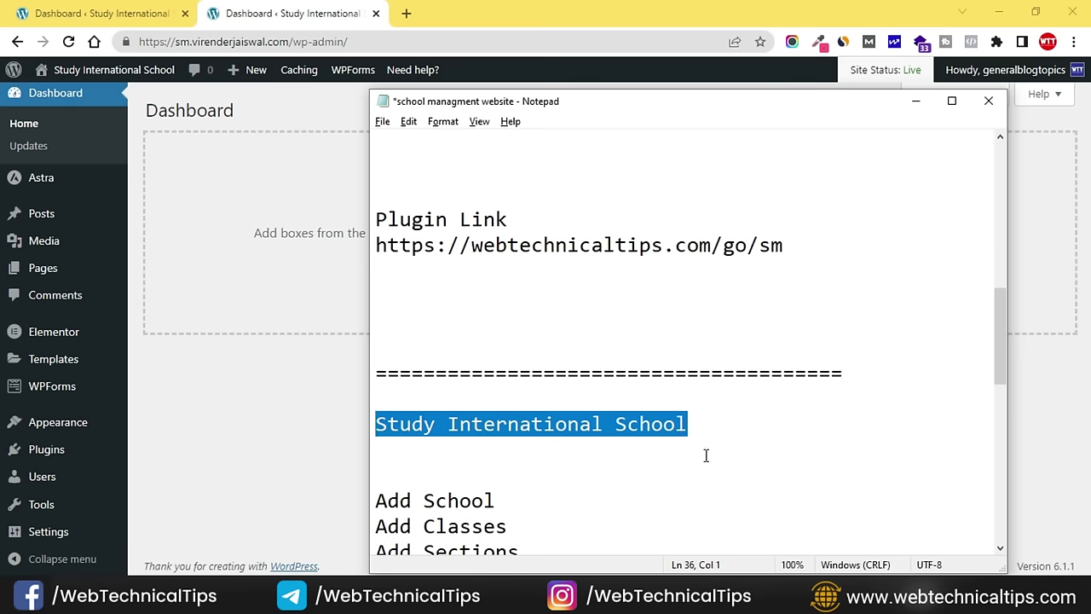
pyautogui.moveTo(785, 247); pyautogui.dragTo(377, 258)
pyautogui.hotkey('ctrl', 'c')
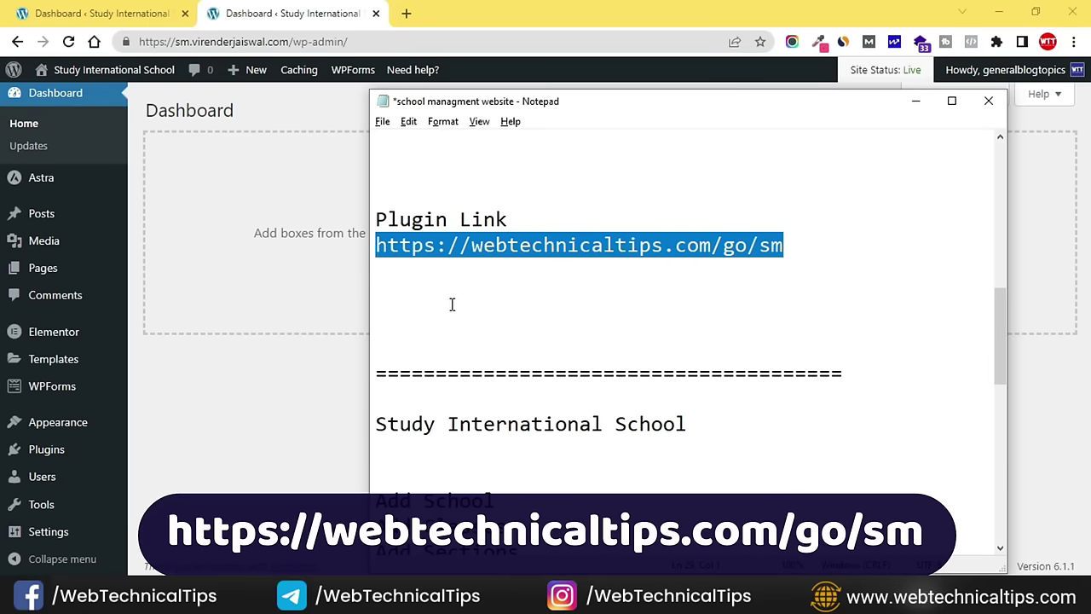
# Step: Paste the plugin link into a new browser tab and go to it
pyautogui.click(405, 10)
pyautogui.click(405, 10)
pyautogui.hotkey('ctrl', 'v')
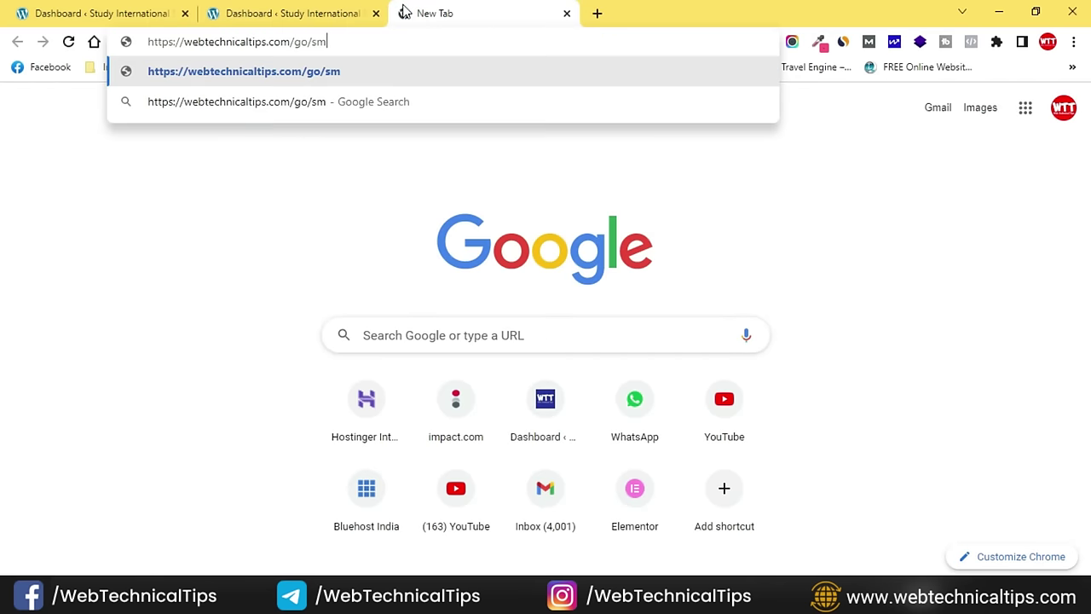
pyautogui.press('Return')
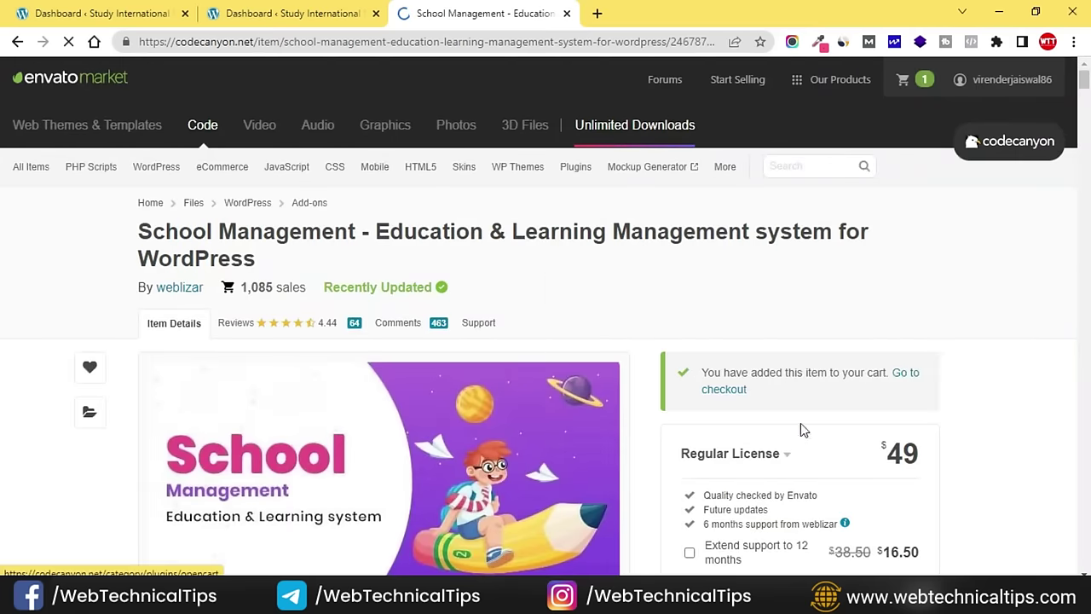
# Step: Look over the CodeCanyon School Management product page and its $49 price
pyautogui.moveTo(883, 452); pyautogui.dragTo(959, 451)
pyautogui.click(958, 447)
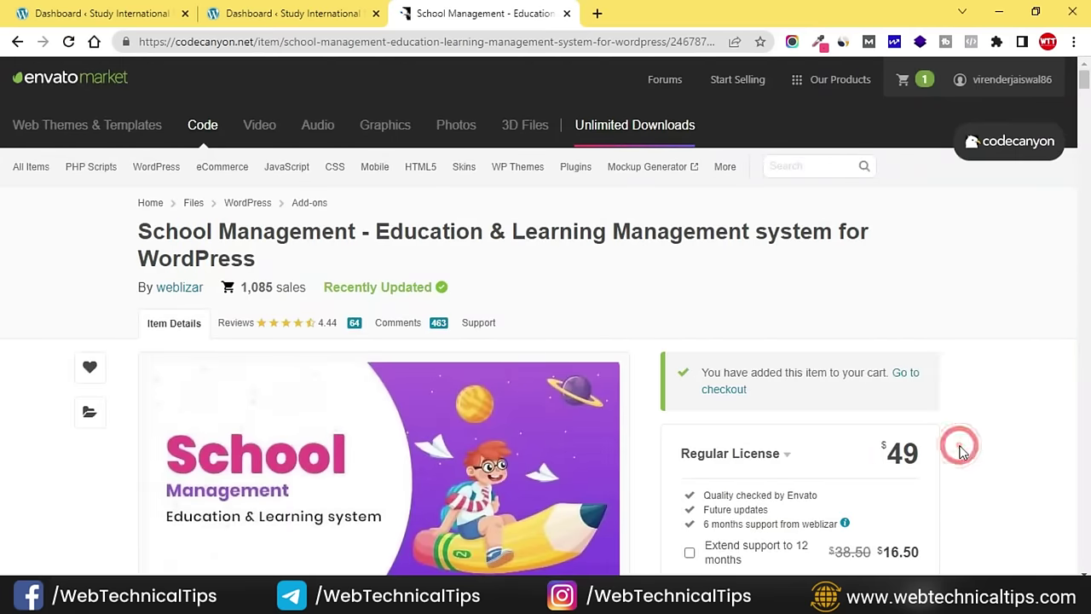
pyautogui.scroll(-1, 962, 451)
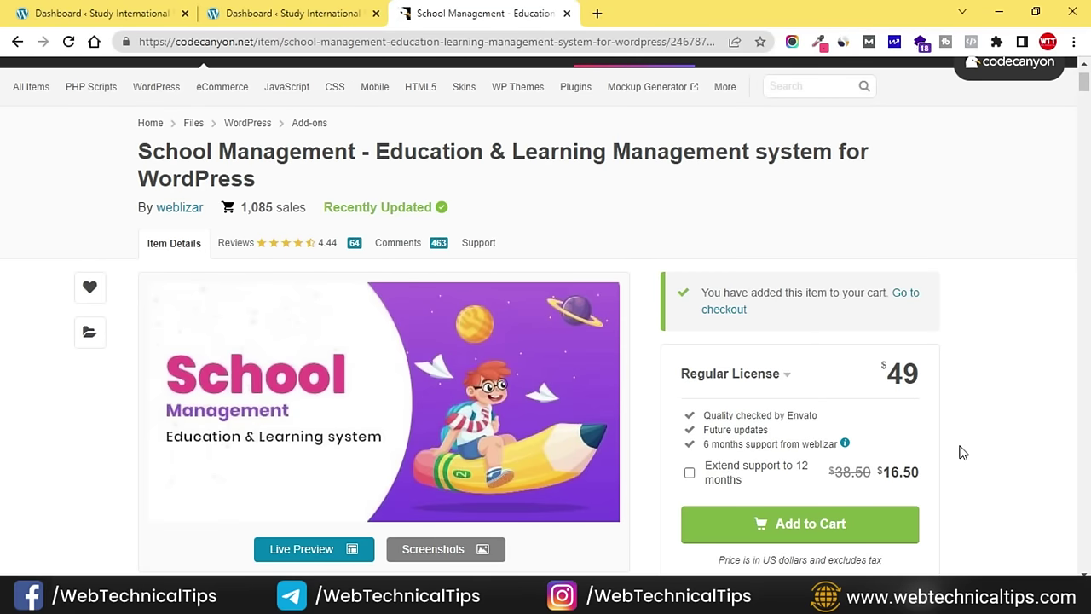
pyautogui.scroll(-1, 961, 453)
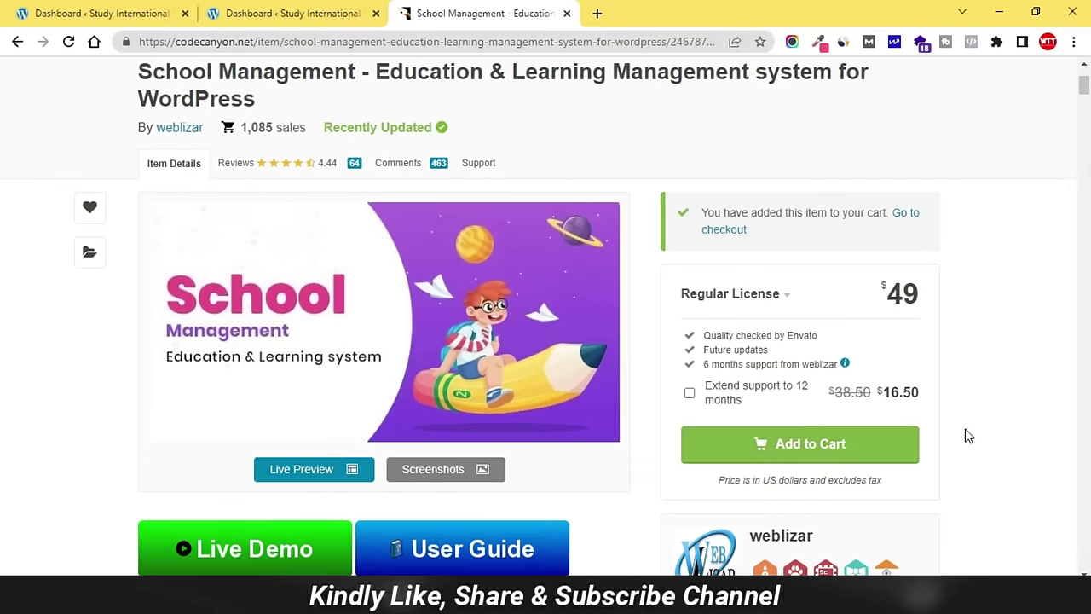
pyautogui.scroll(3, 968, 436)
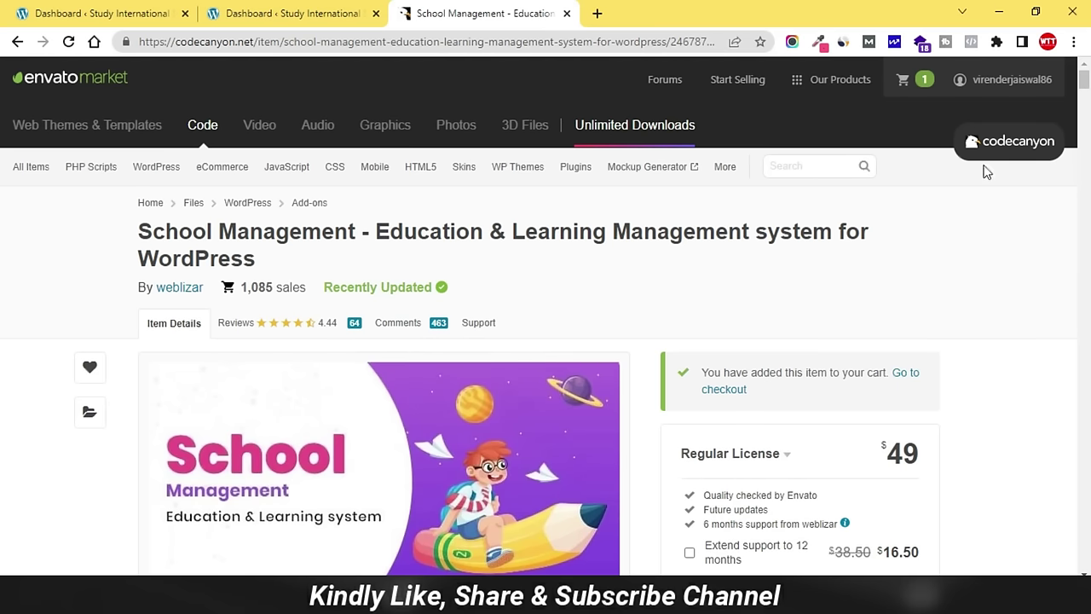
pyautogui.moveTo(1001, 77)
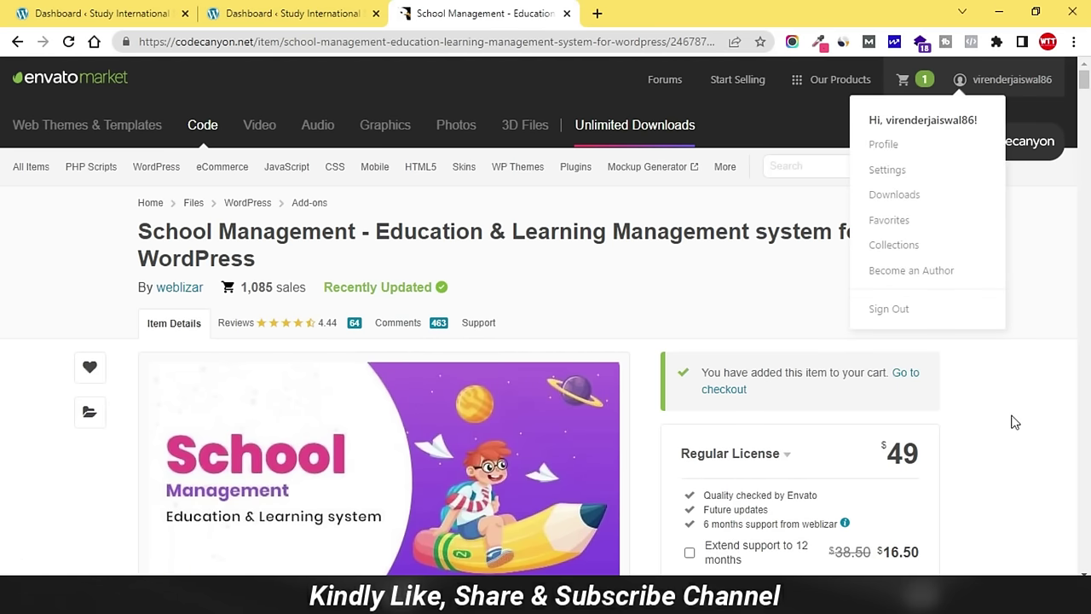
pyautogui.scroll(-3, 1010, 426)
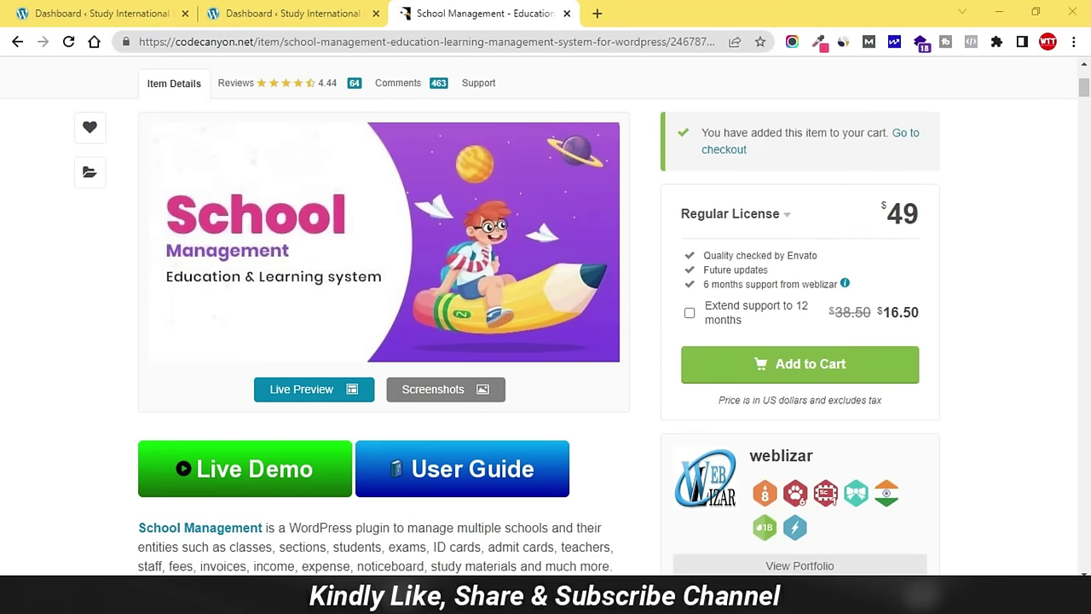
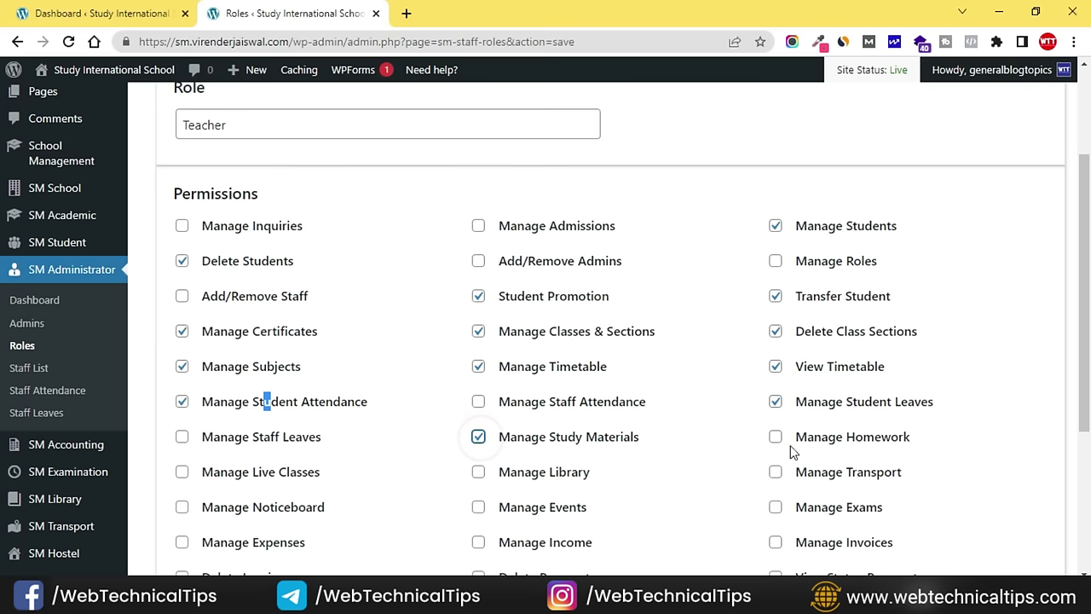
# Step: Give the Teacher role homework, live classes, events, noticeboard and exams permissions, leaving library unticked
pyautogui.click(776, 438)
pyautogui.click(183, 473)
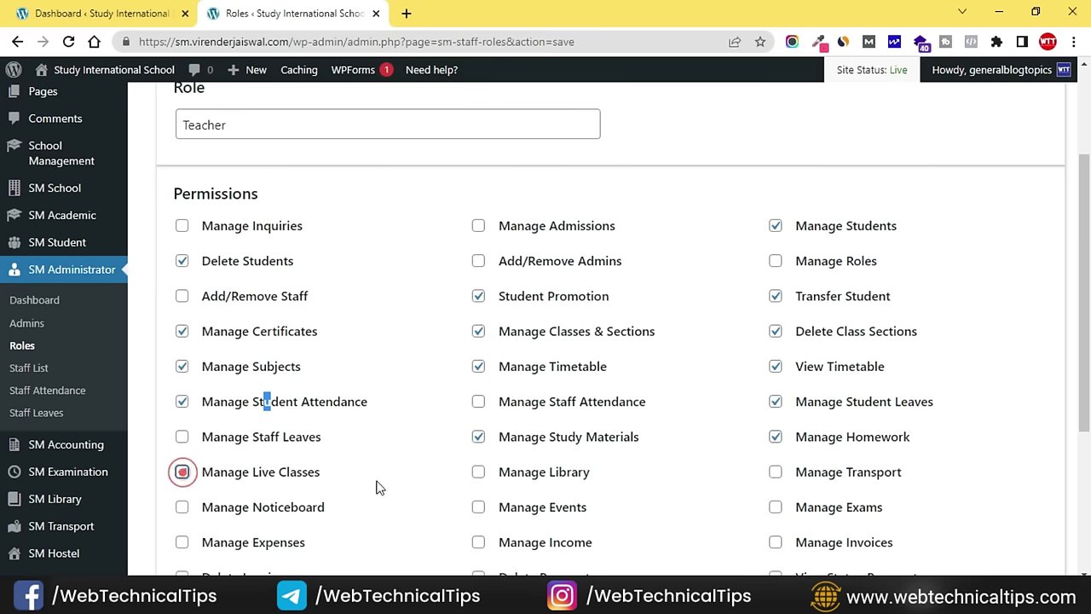
pyautogui.click(478, 473)
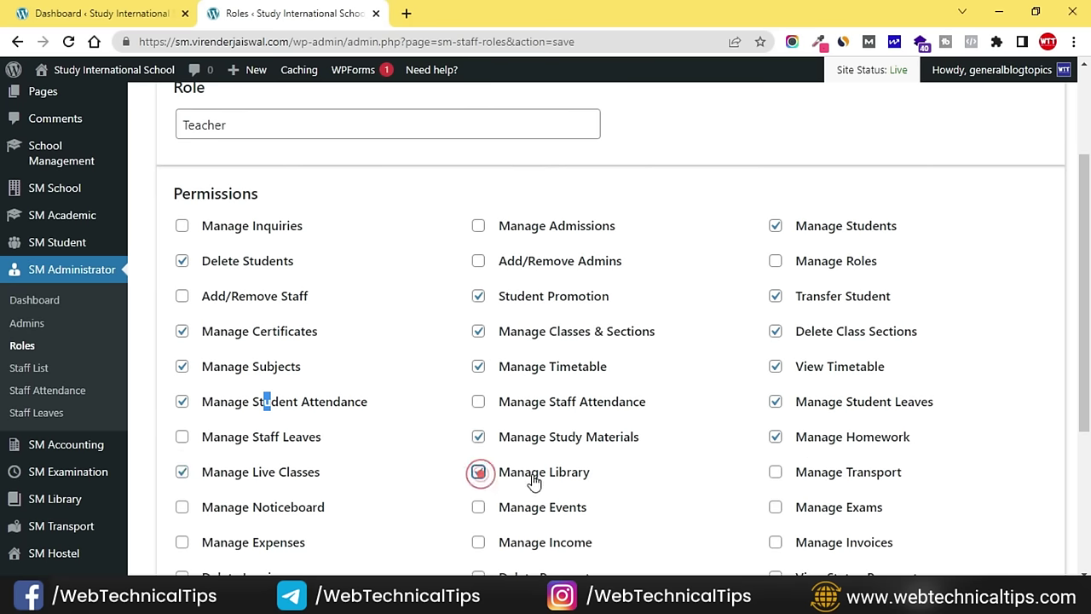
pyautogui.click(478, 472)
pyautogui.scroll(-1, 782, 480)
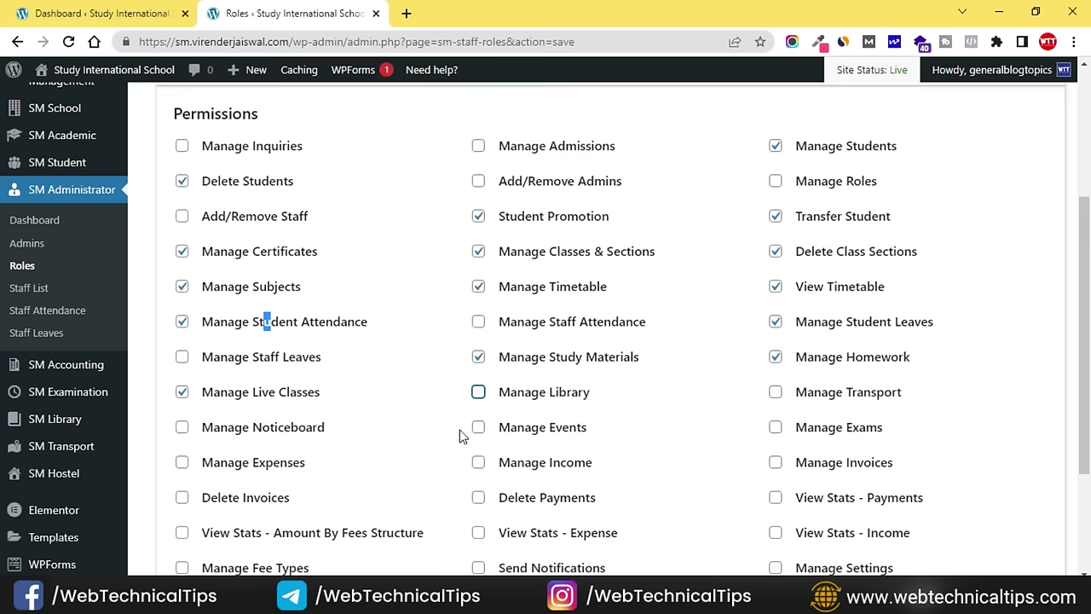
pyautogui.click(479, 428)
pyautogui.click(183, 429)
pyautogui.click(779, 431)
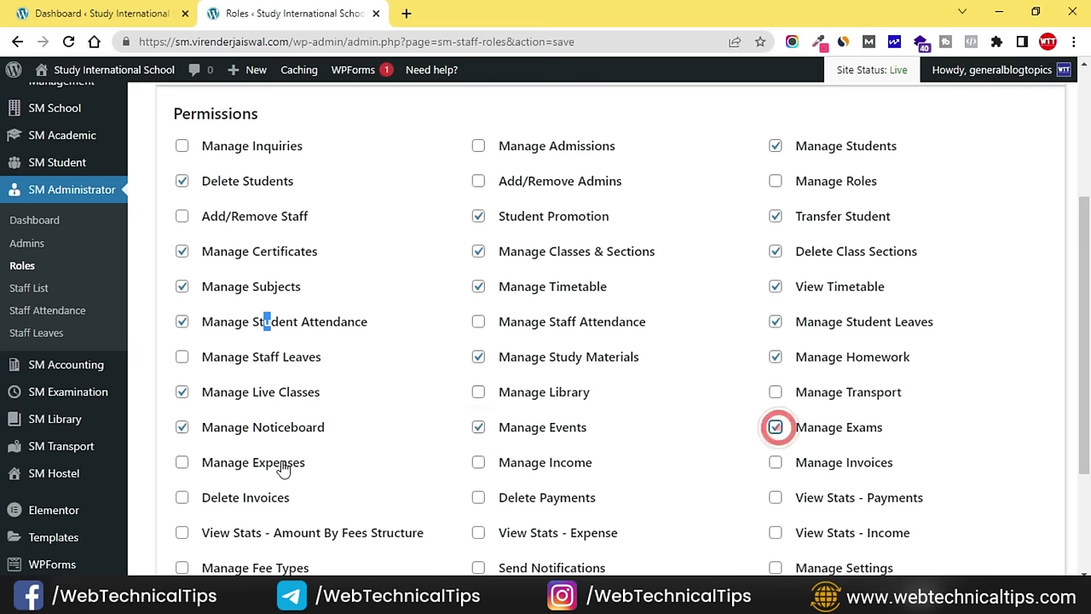
# Step: Add Send Notifications and Only Manage Assigned Class permissions, then save the Teacher role
pyautogui.scroll(-1, 492, 465)
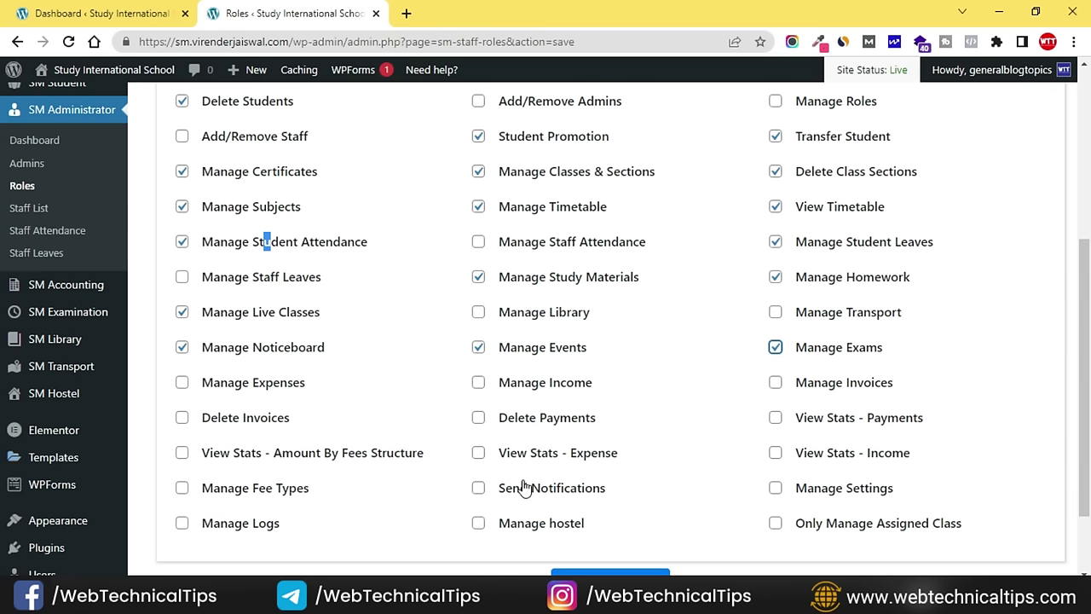
pyautogui.click(480, 491)
pyautogui.scroll(-1, 541, 500)
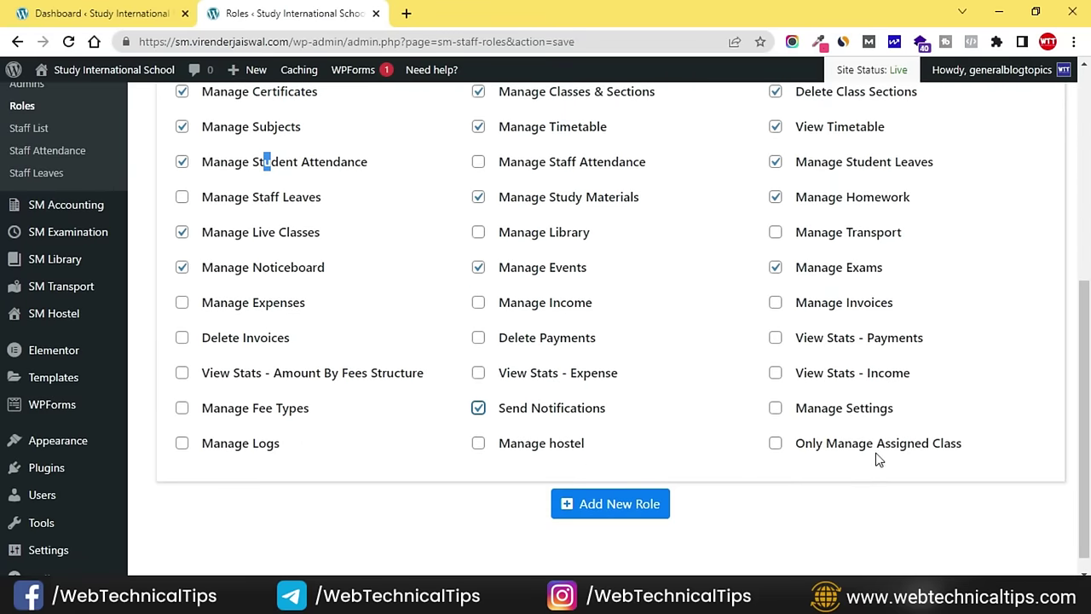
pyautogui.click(775, 445)
pyautogui.scroll(5, 648, 384)
pyautogui.scroll(-5, 669, 413)
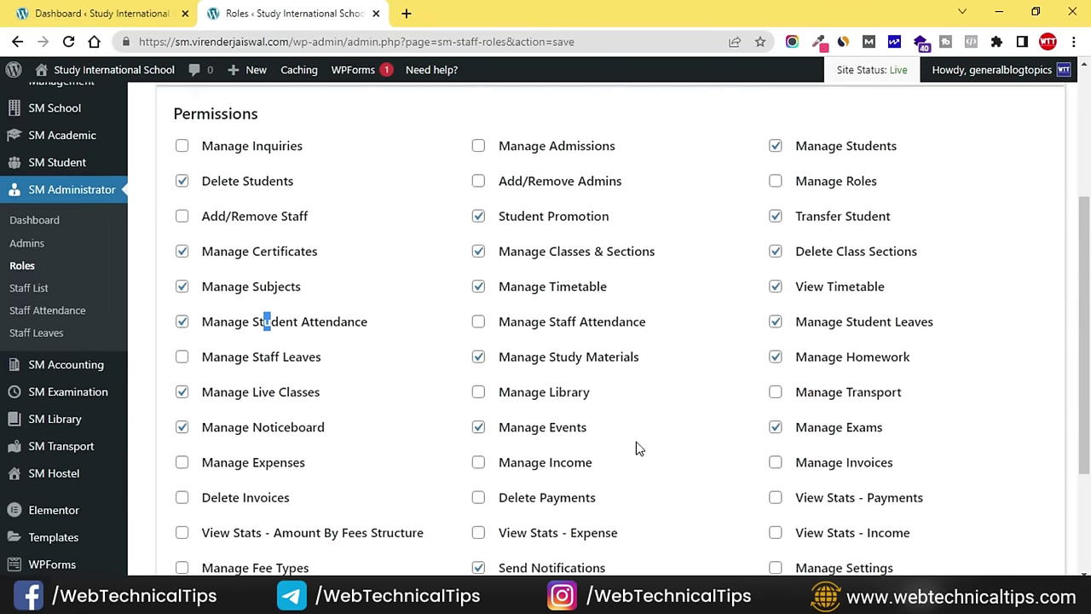
pyautogui.click(621, 502)
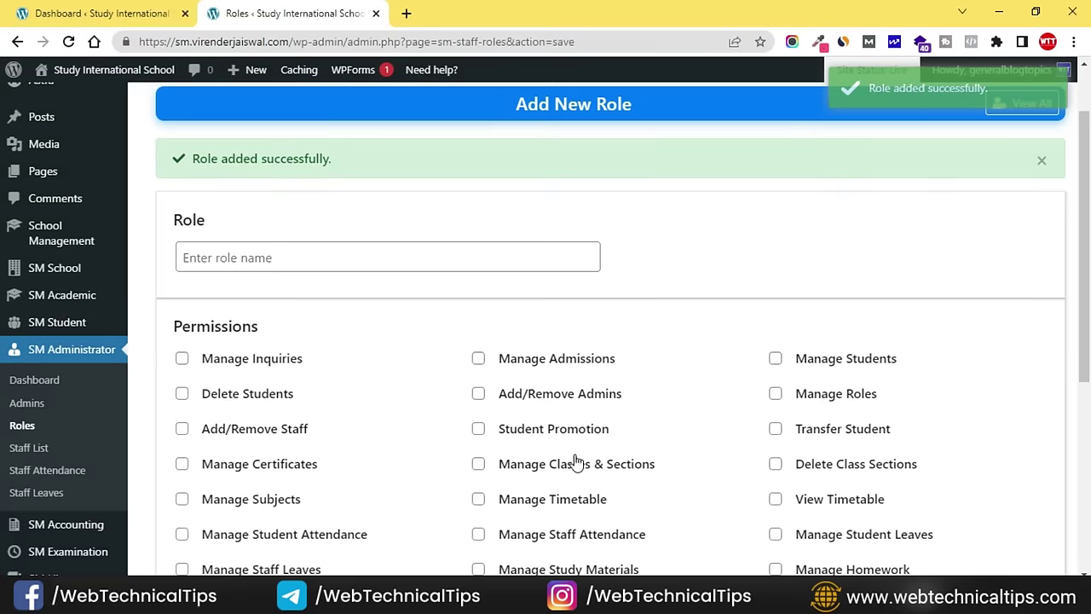
# Step: Enter 'Accountant' as the new role's name
pyautogui.click(219, 265)
pyautogui.write('A')
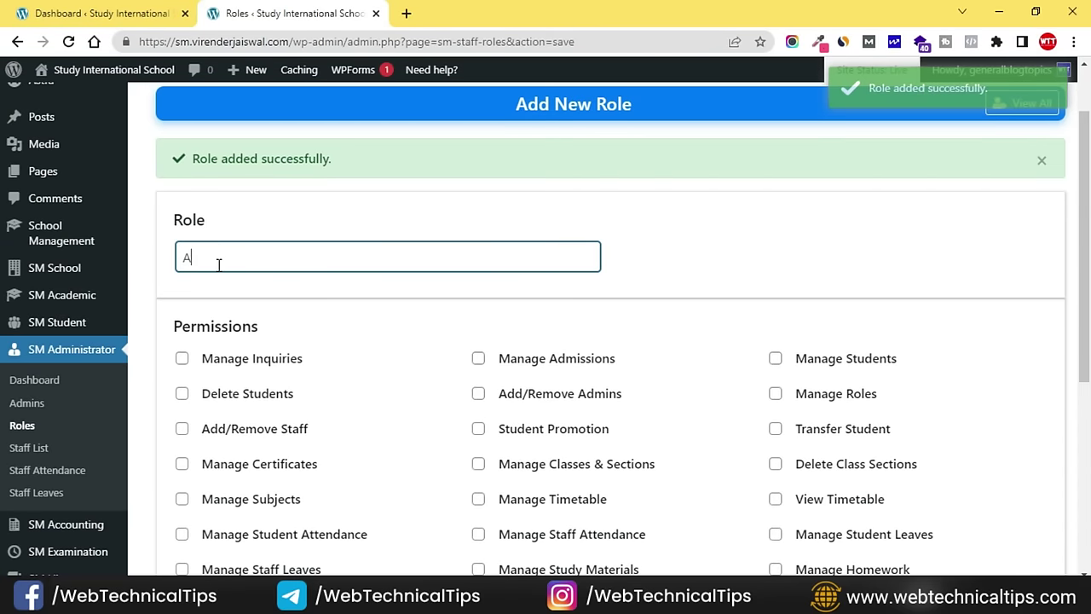
pyautogui.write('ccountant')
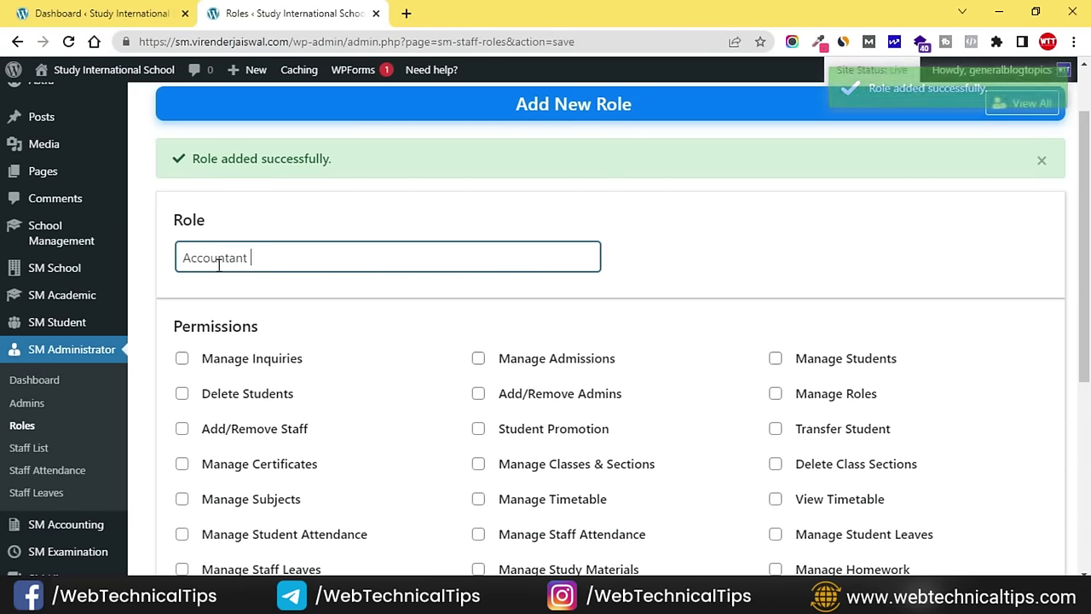
pyautogui.click(330, 283)
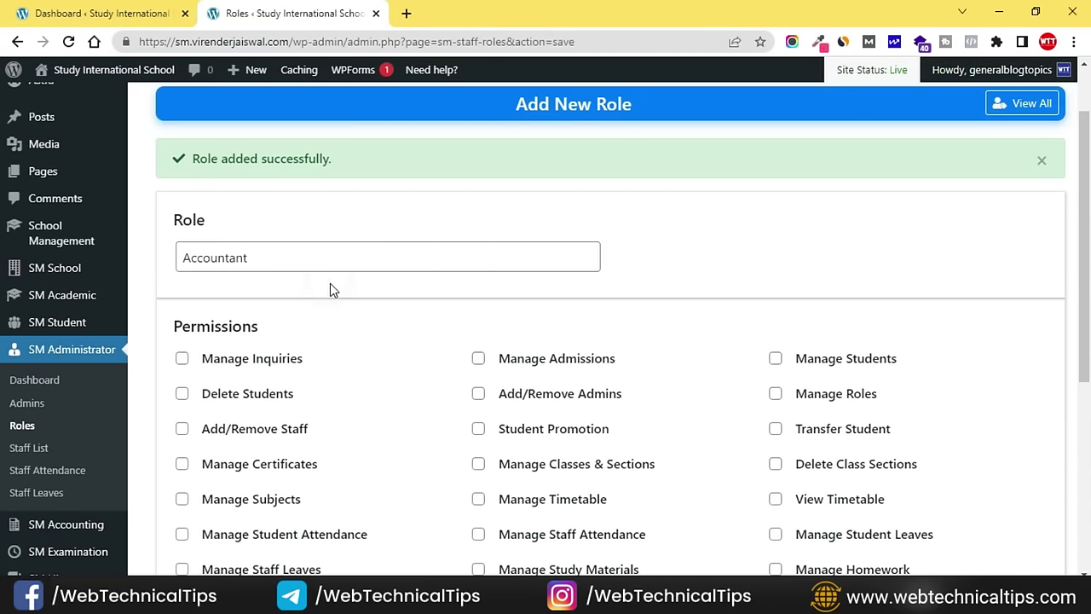
pyautogui.scroll(-1, 330, 283)
pyautogui.scroll(-2, 330, 283)
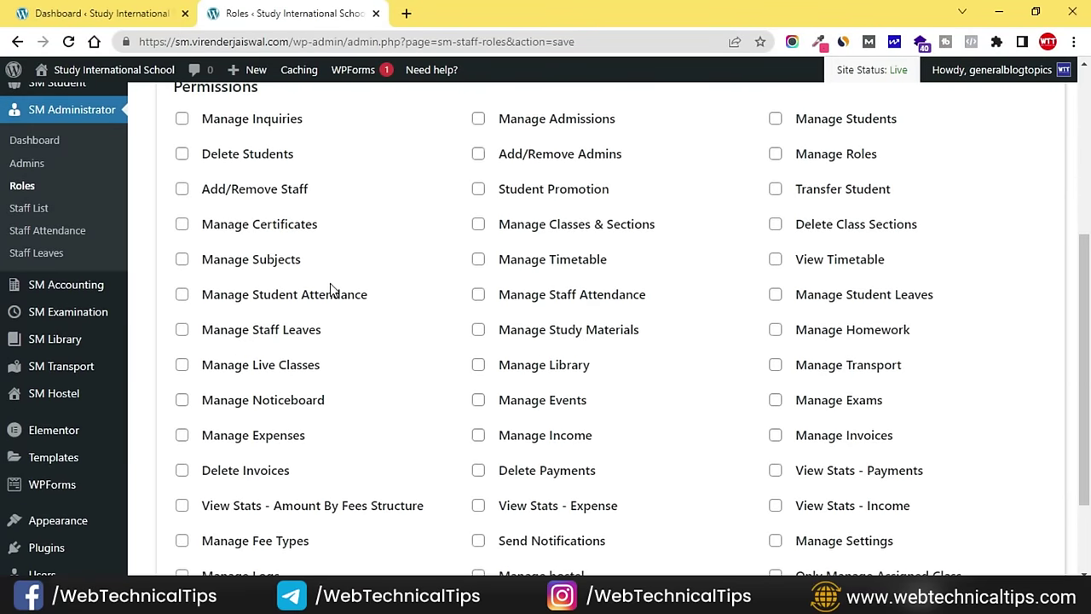
pyautogui.scroll(1, 307, 275)
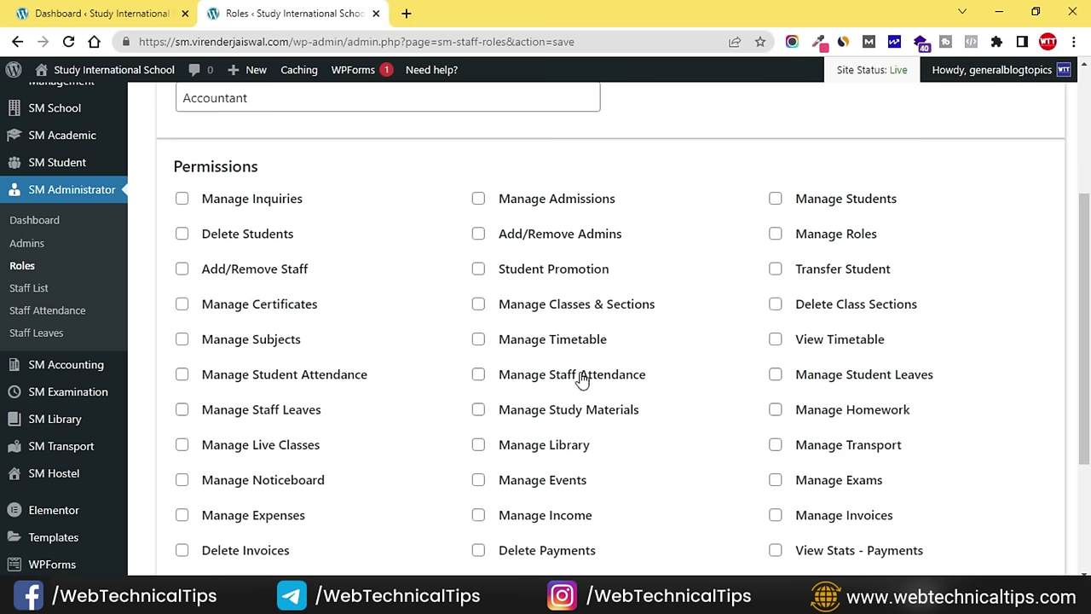
pyautogui.scroll(-3, 375, 324)
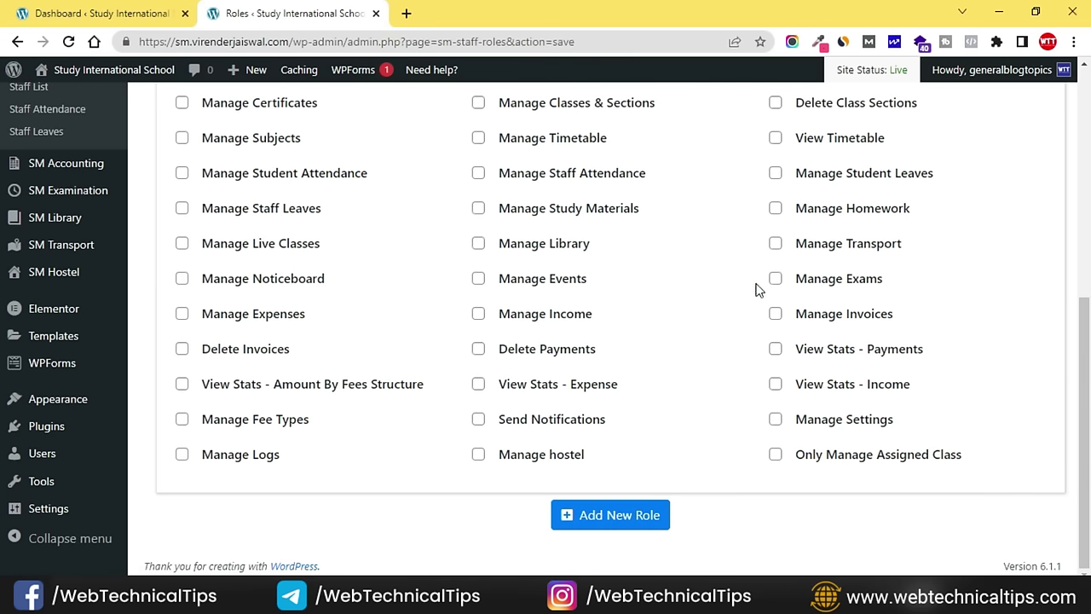
# Step: Grant Accountant expense, income and invoice management, invoice and payment deletion, and payment statistics
pyautogui.click(181, 314)
pyautogui.click(478, 315)
pyautogui.click(775, 315)
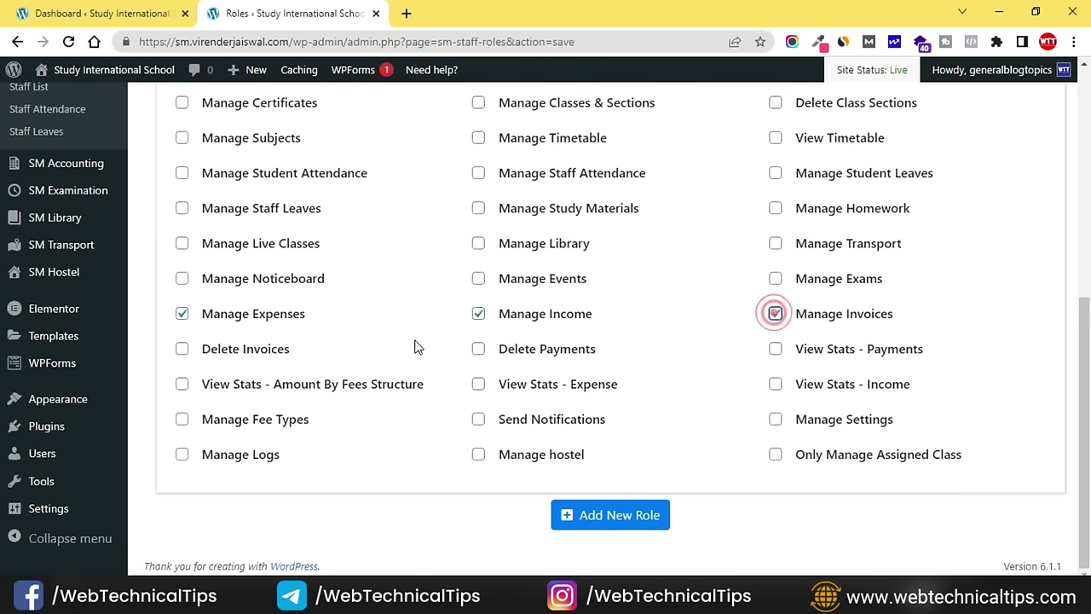
pyautogui.click(181, 348)
pyautogui.click(478, 352)
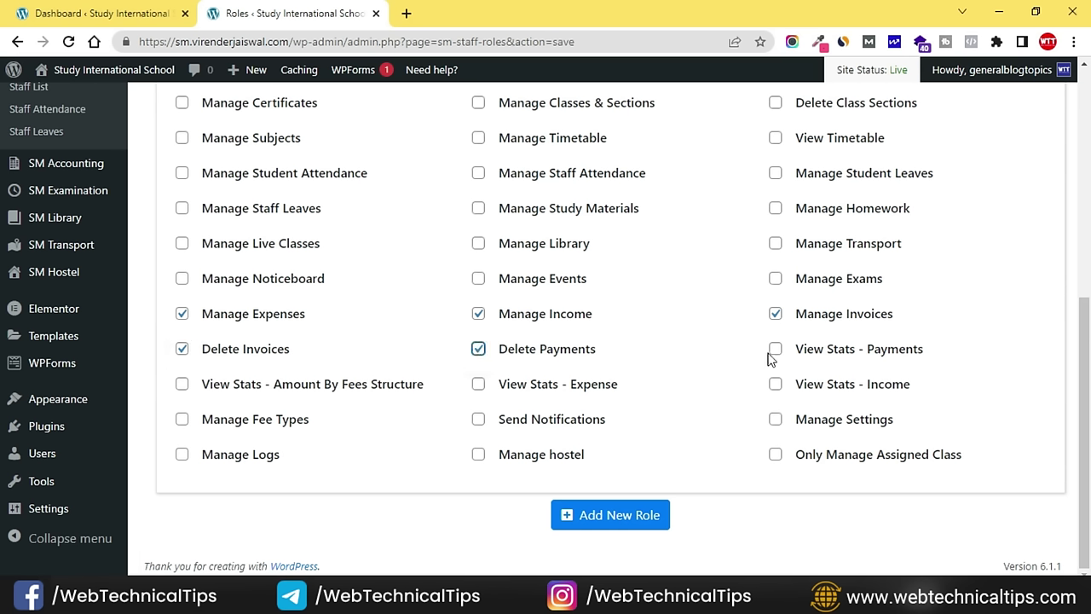
pyautogui.click(775, 349)
# Step: Add fee-structure, expense and income statistics viewing, then save the Accountant role
pyautogui.click(182, 388)
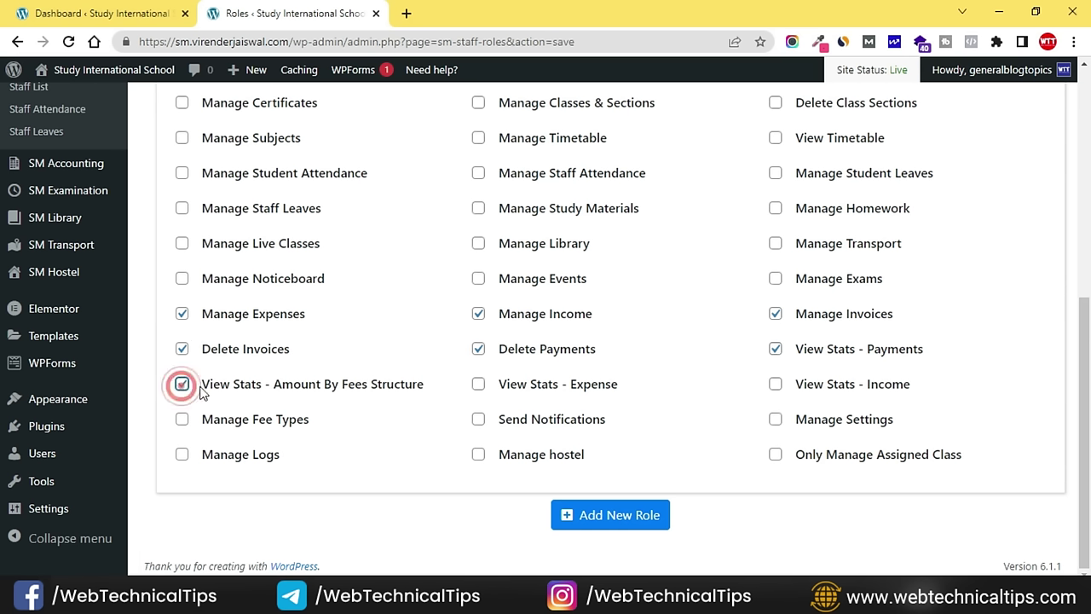
pyautogui.click(478, 388)
pyautogui.click(775, 386)
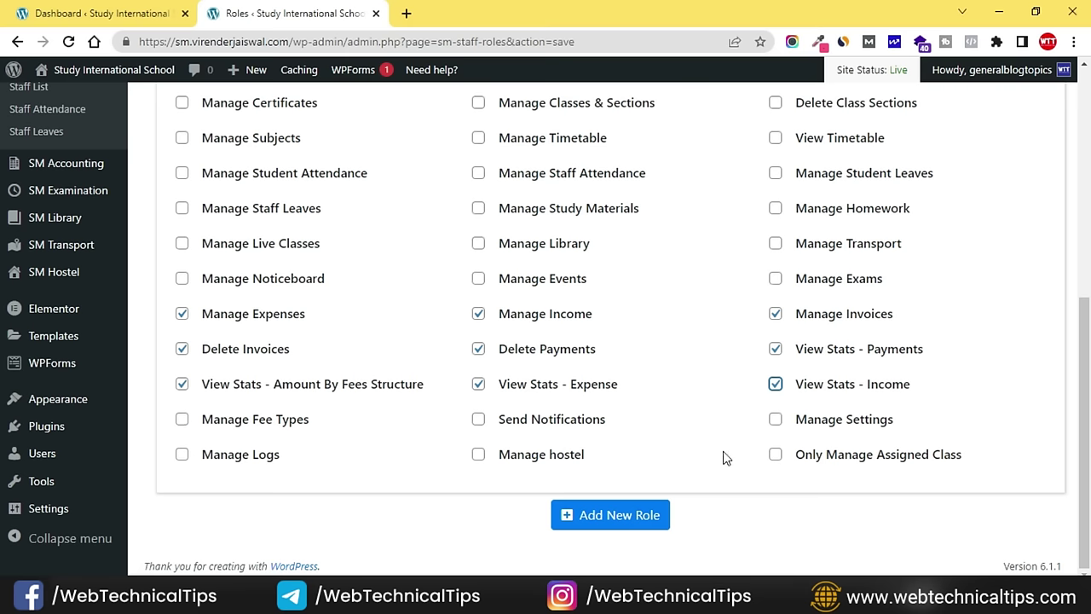
pyautogui.scroll(1, 723, 459)
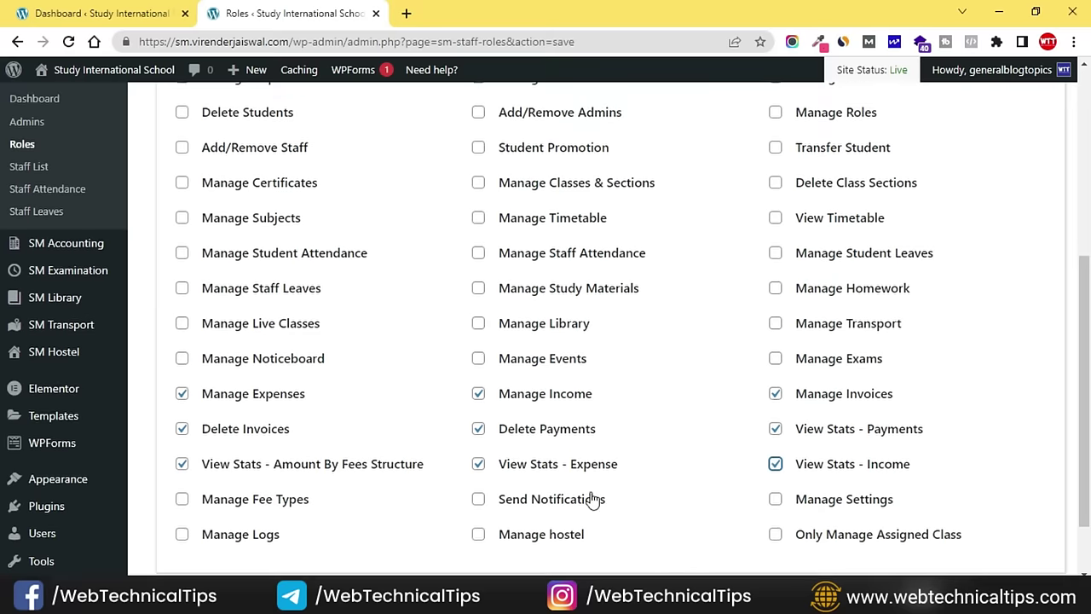
pyautogui.scroll(-1, 606, 499)
pyautogui.click(617, 523)
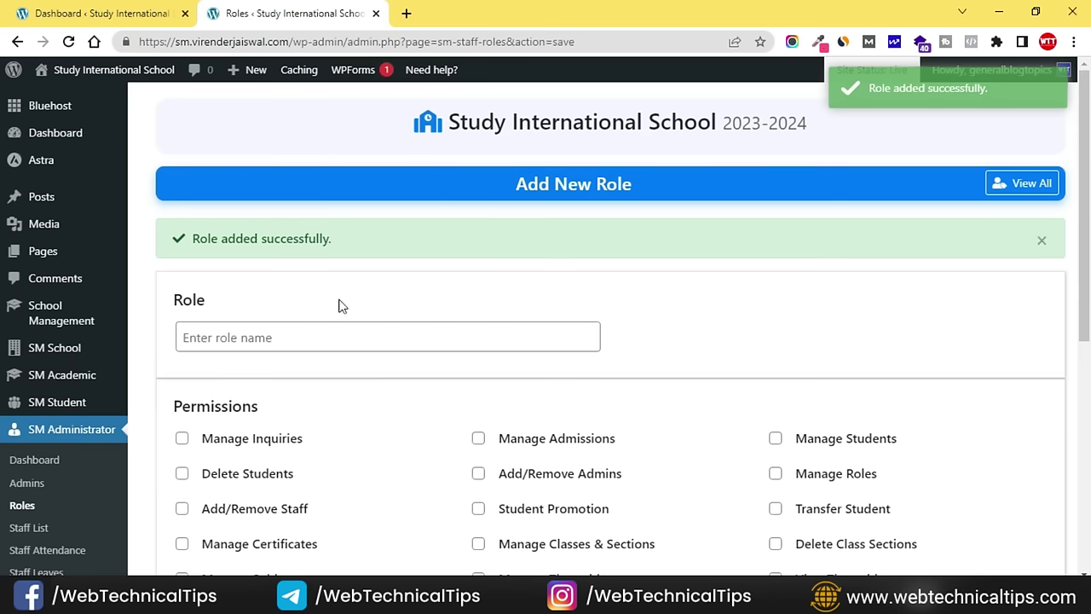
# Step: Name a new role 'Transportation', tick only Manage Transport, and save it
pyautogui.click(254, 345)
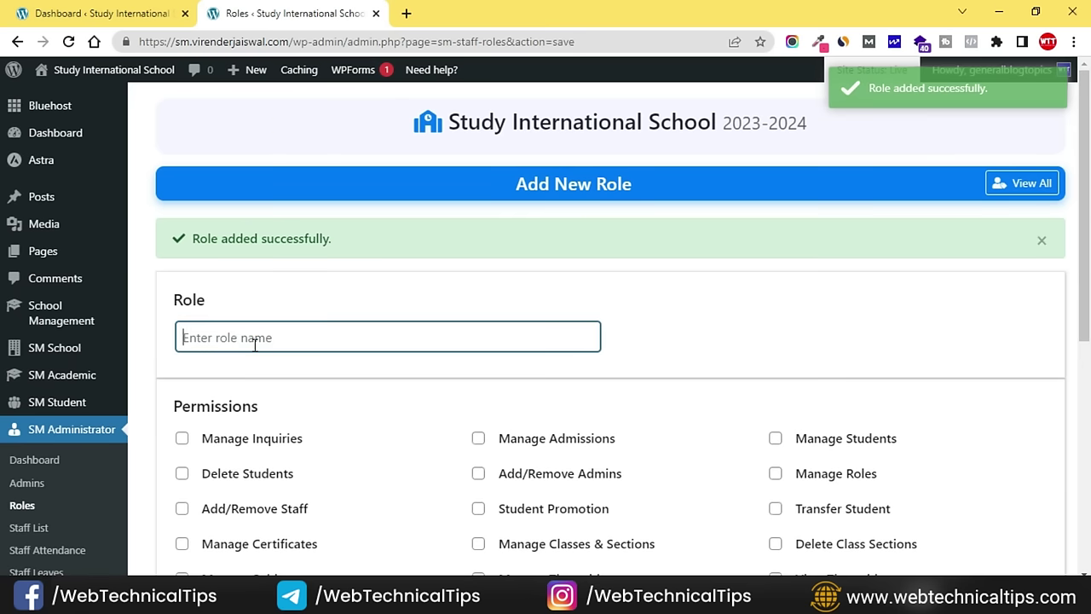
pyautogui.write('Transportation')
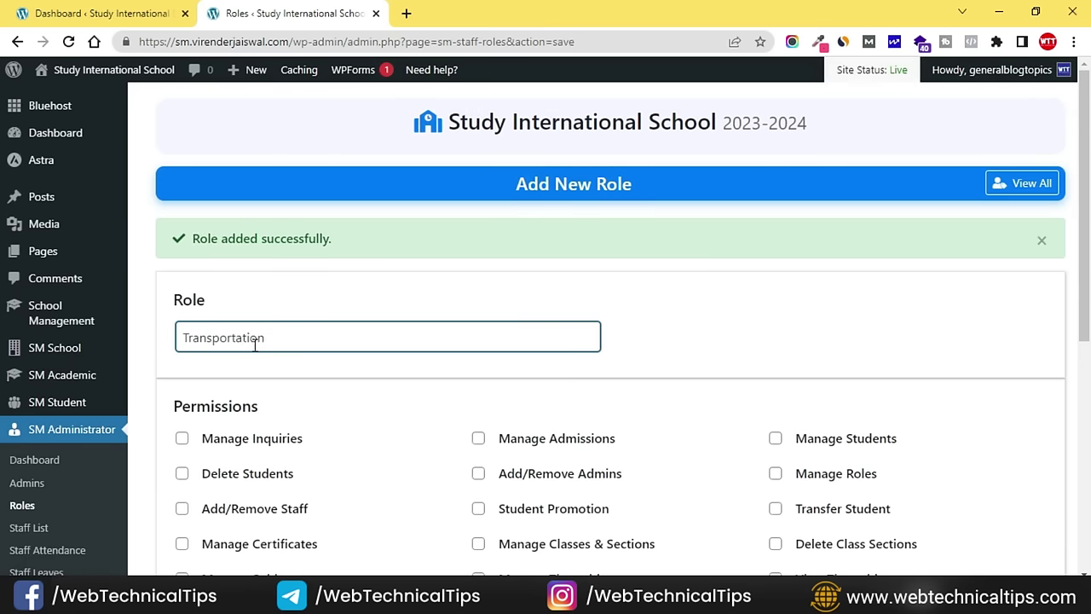
pyautogui.scroll(-5, 365, 370)
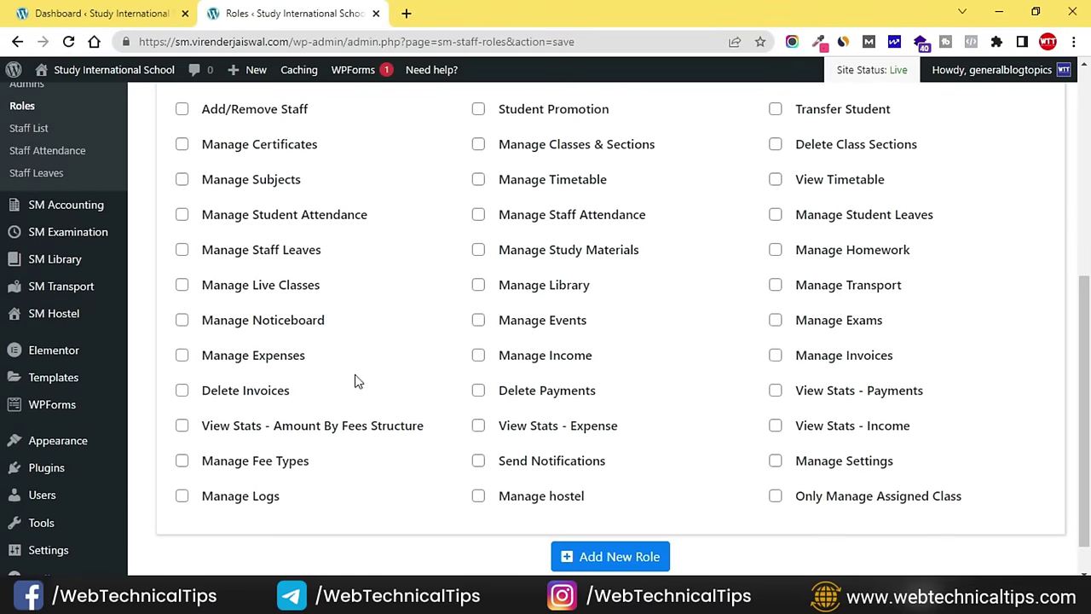
pyautogui.click(776, 286)
pyautogui.click(628, 559)
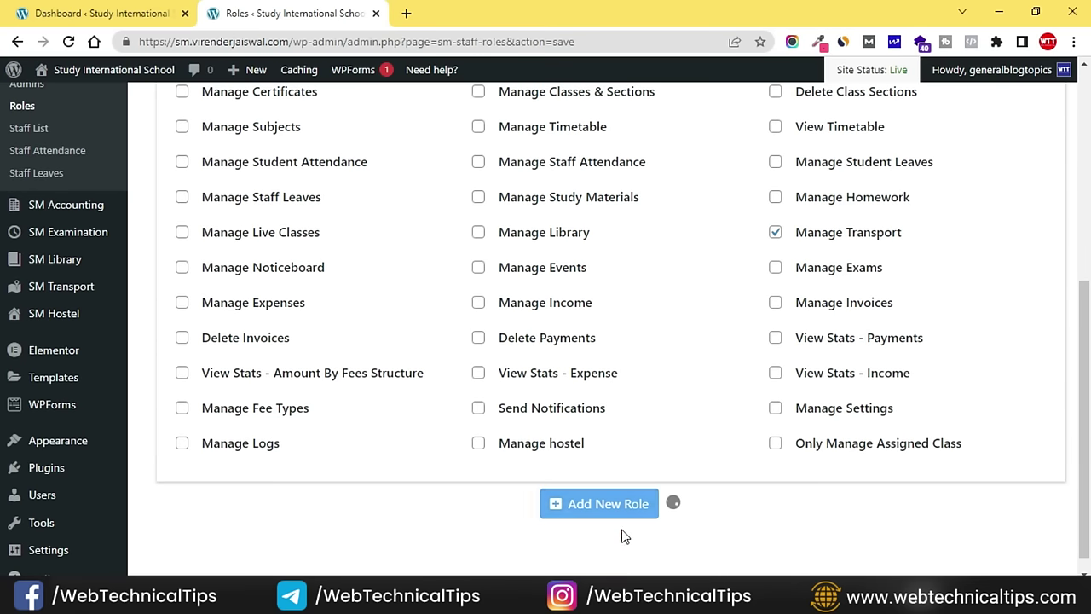
# Step: Enter 'Librarian' as the new role's name
pyautogui.click(268, 252)
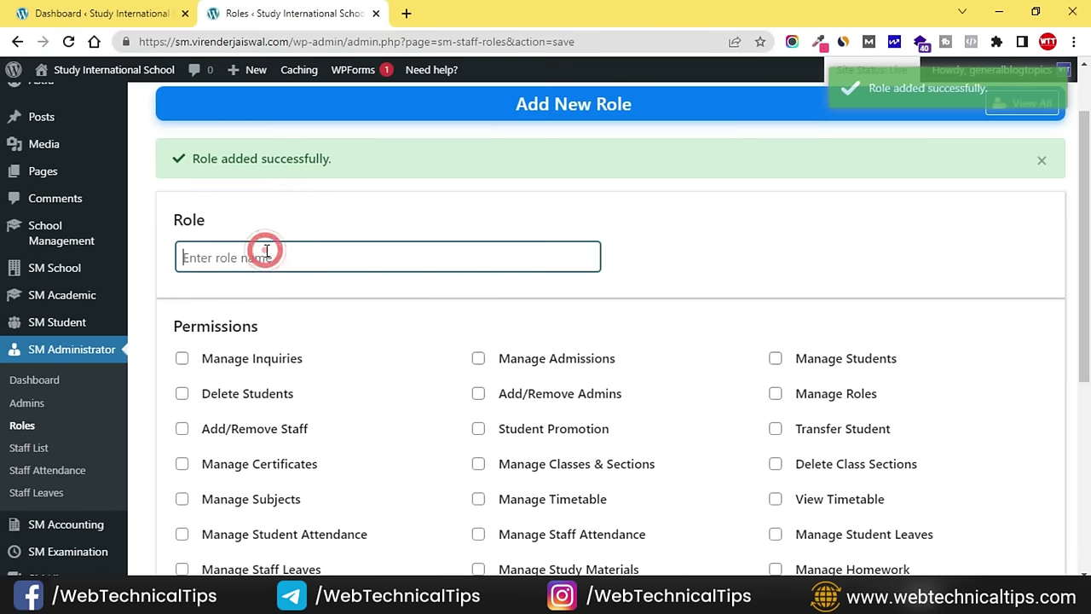
pyautogui.write('Libr')
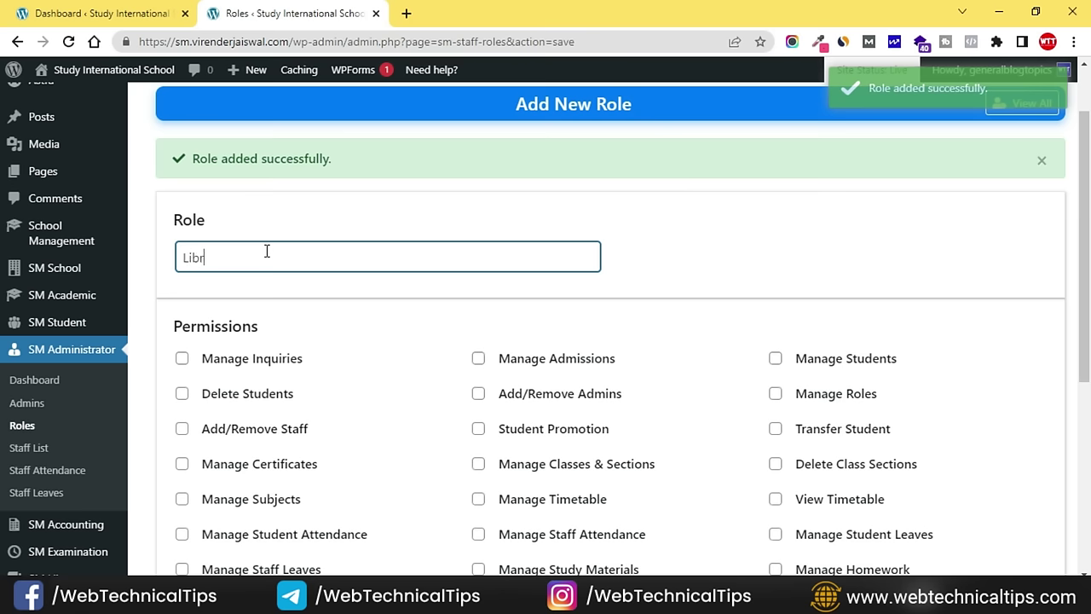
pyautogui.write('arian')
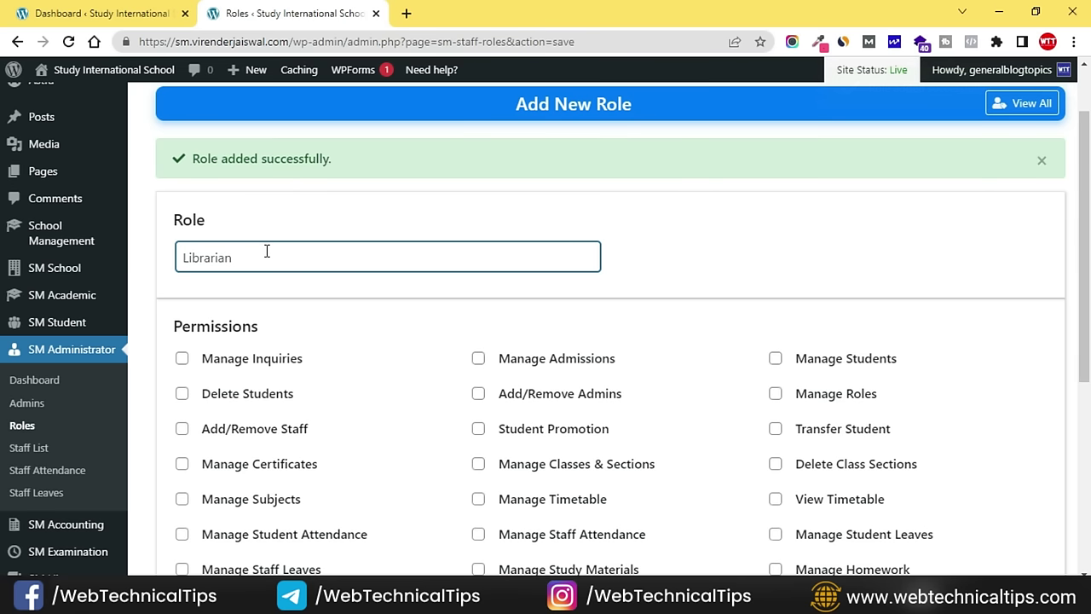
pyautogui.click(655, 247)
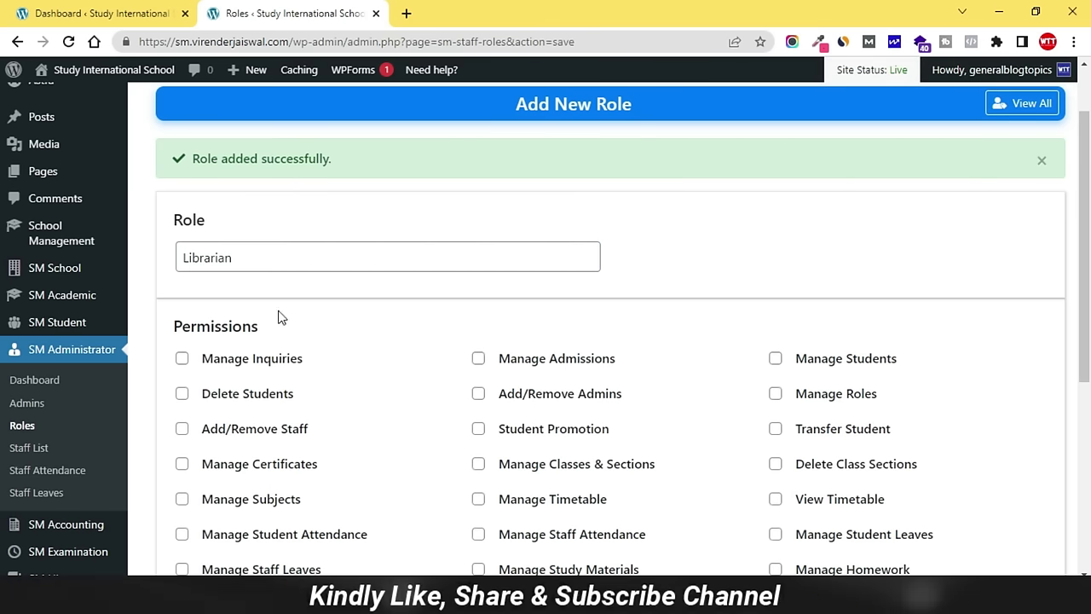
pyautogui.scroll(-3, 467, 359)
pyautogui.scroll(-1, 467, 359)
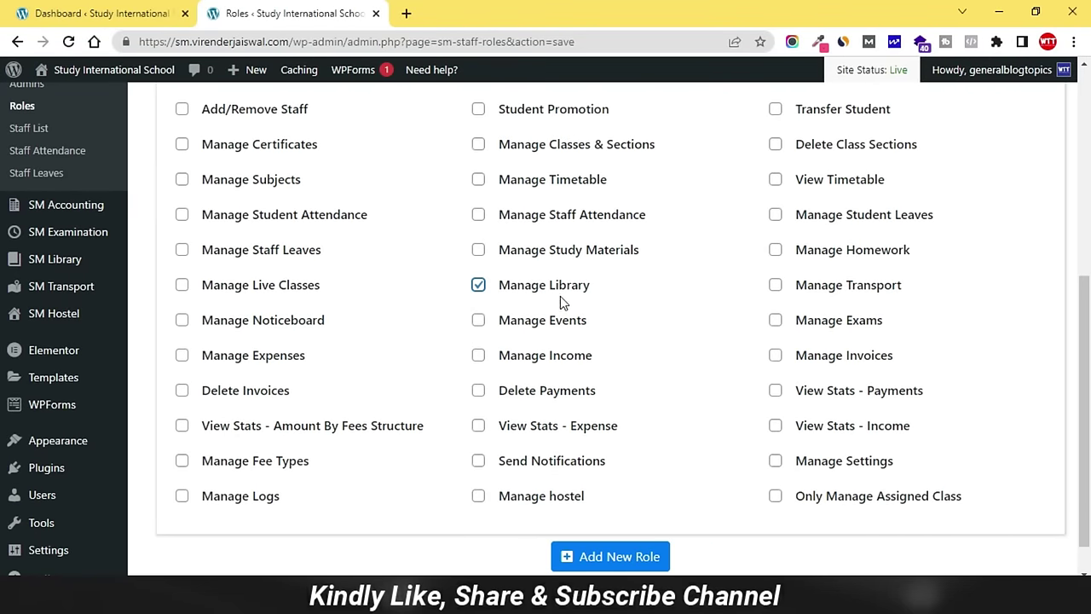
# Step: Save the Librarian role and check the Roles list: Accountant, Librarian, Teacher, Transportation
pyautogui.click(610, 556)
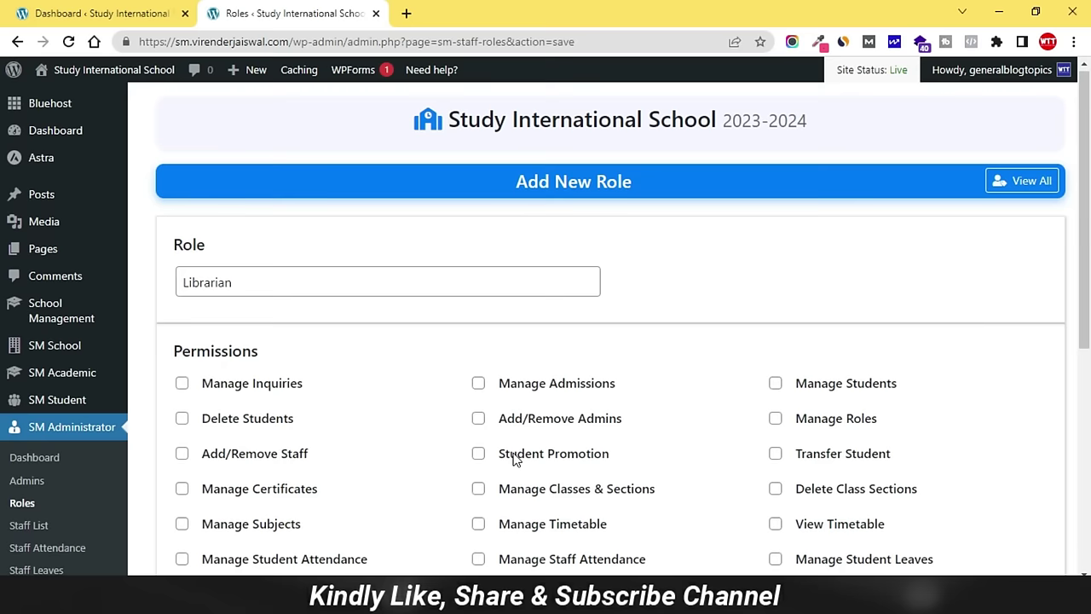
pyautogui.click(18, 506)
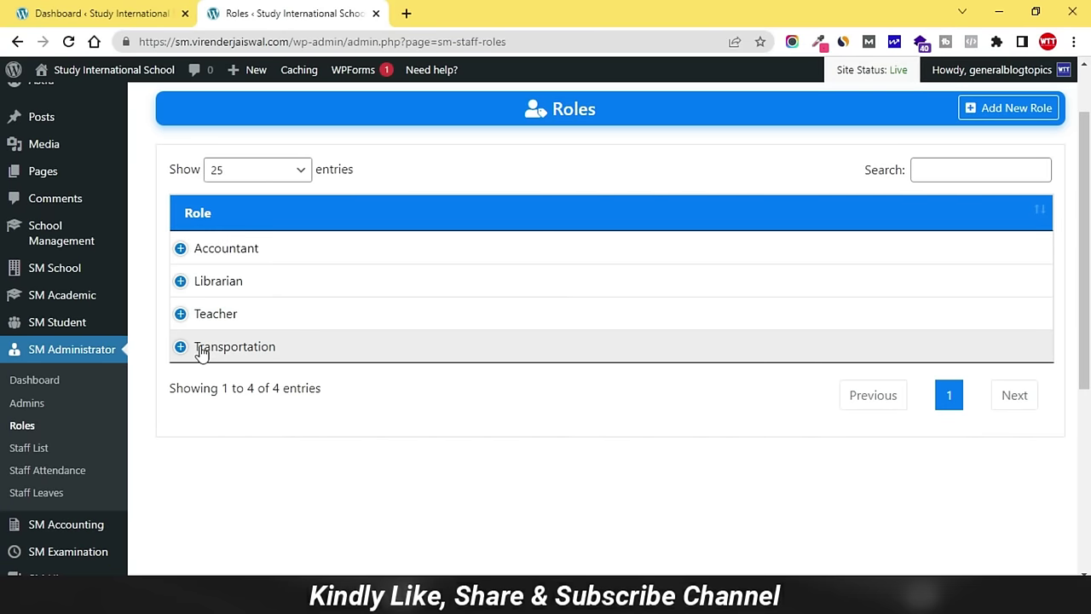
pyautogui.scroll(1, 201, 353)
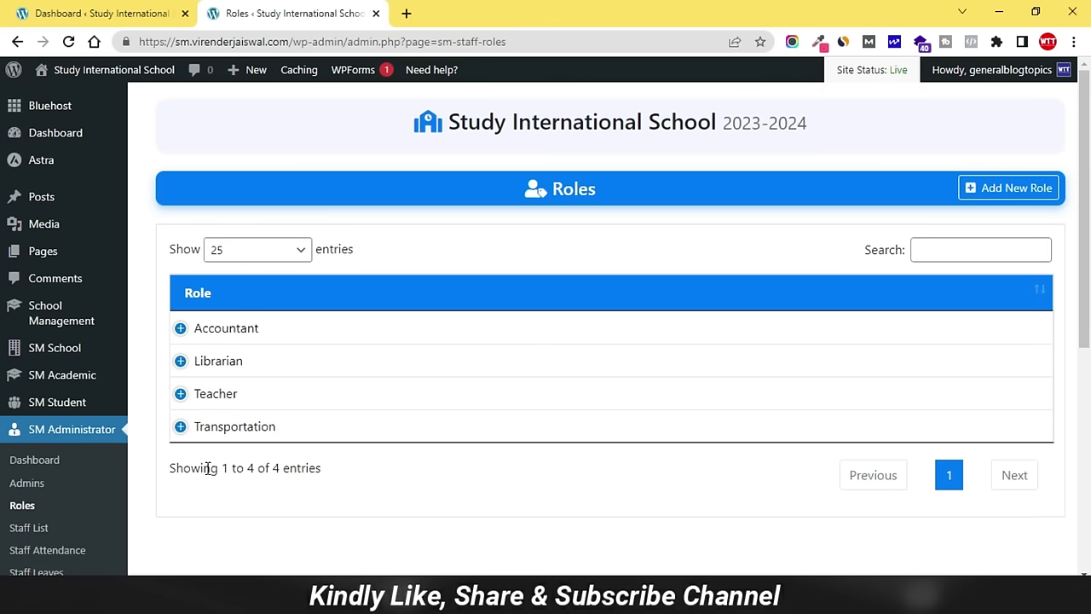
# Step: Highlight the 'Add Staff' item in the Notepad checklist, then bring up the browser's Add New Staff form
pyautogui.click(39, 528)
pyautogui.hotkey('alt', 'Tab')
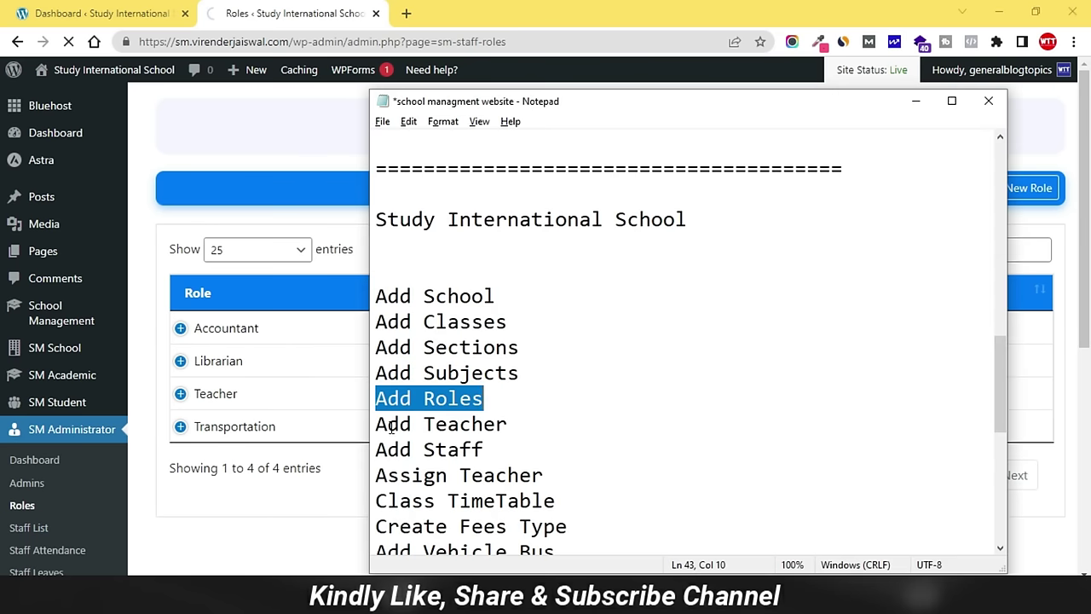
pyautogui.moveTo(391, 424); pyautogui.dragTo(580, 424)
pyautogui.click(439, 397)
pyautogui.press('Down')
pyautogui.hotkey('shift', 'Left')
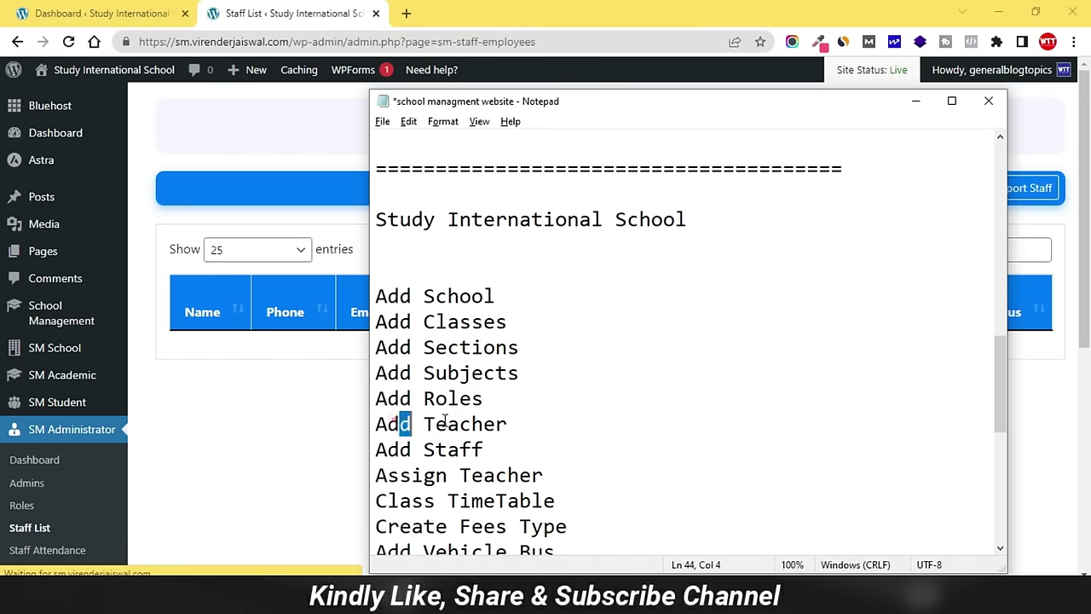
pyautogui.hotkey('shift', 'End')
pyautogui.press('Down')
pyautogui.hotkey('shift', 'Home')
pyautogui.hotkey('shift', 'Right')
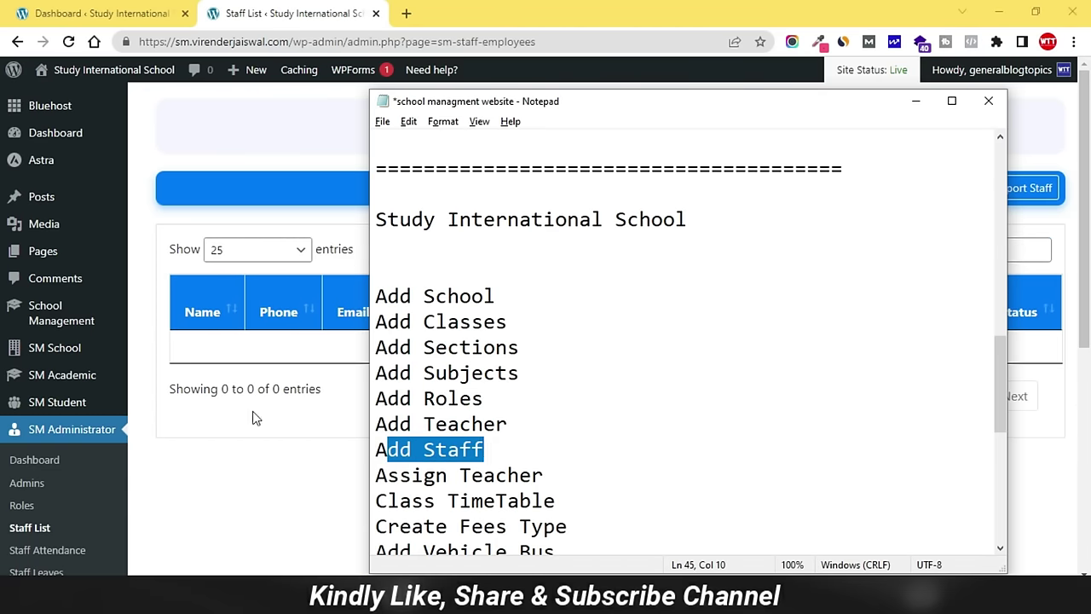
pyautogui.hotkey('alt', 'Tab')
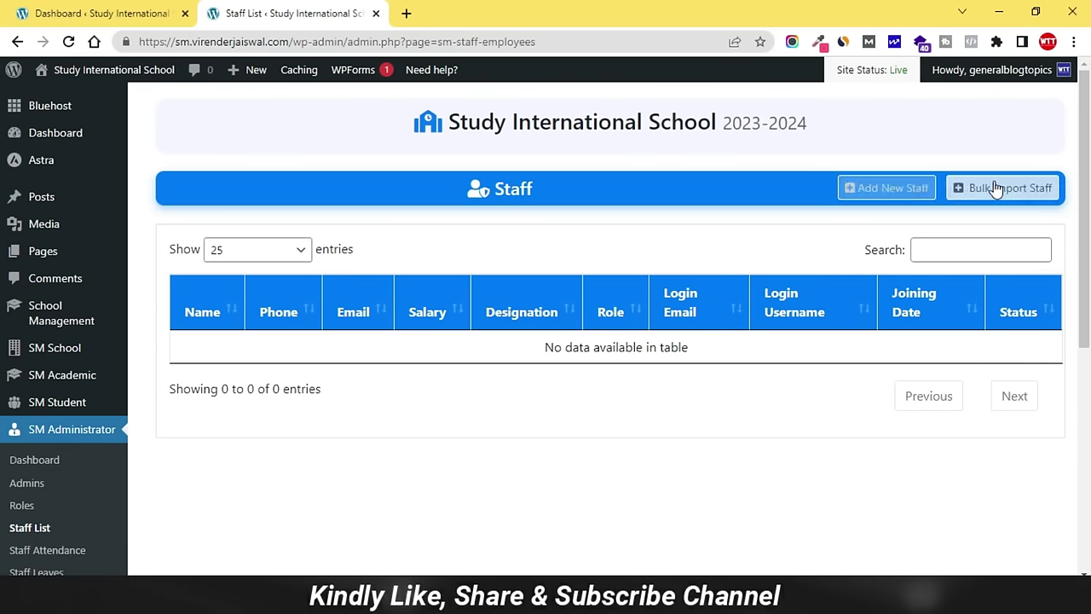
pyautogui.click(883, 187)
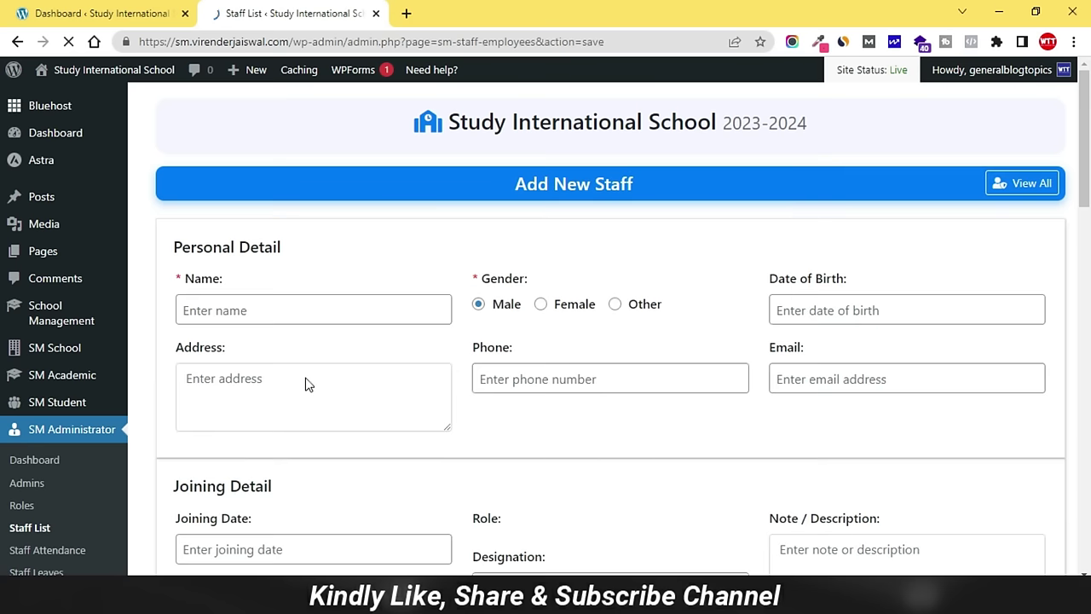
# Step: Enter the name Teacher1, select Female, and set the date of birth to 02-02-1987
pyautogui.click(243, 311)
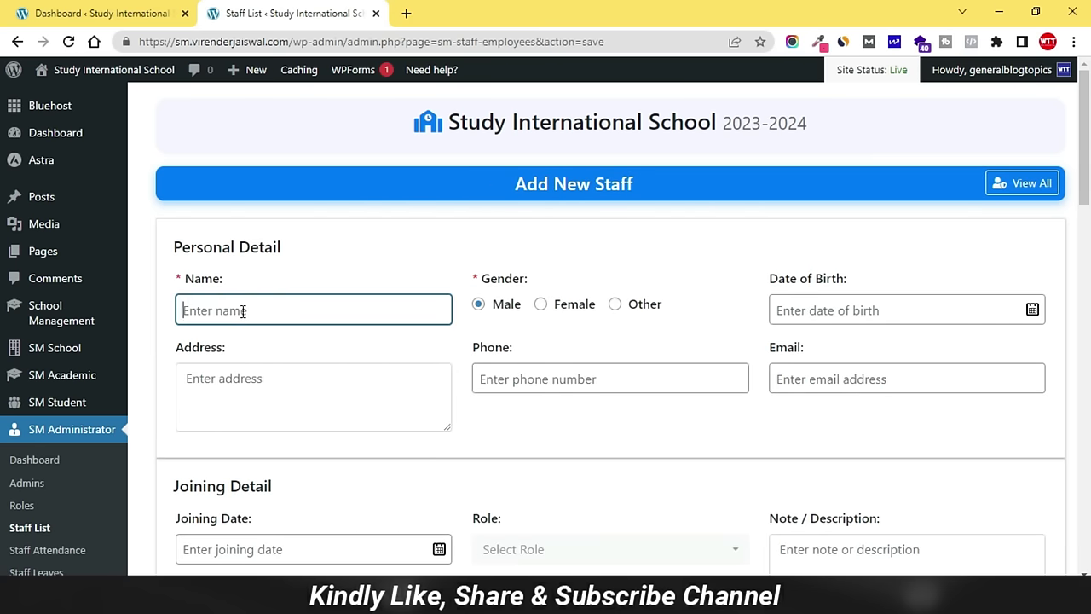
pyautogui.write('Teacher1')
pyautogui.click(542, 306)
pyautogui.click(821, 310)
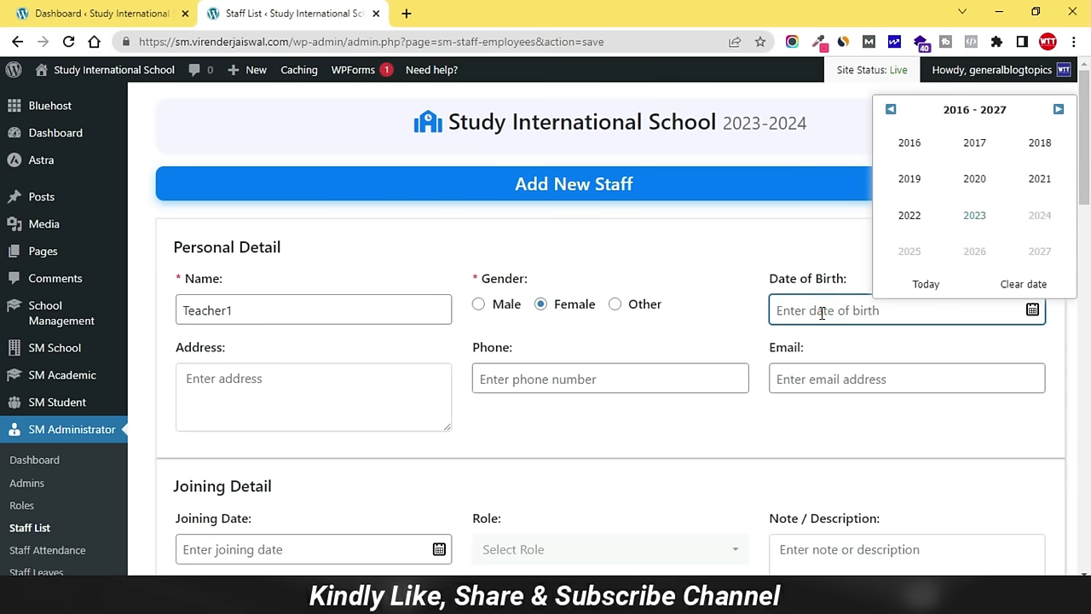
pyautogui.click(891, 109)
pyautogui.click(891, 109)
pyautogui.click(890, 109)
pyautogui.click(891, 109)
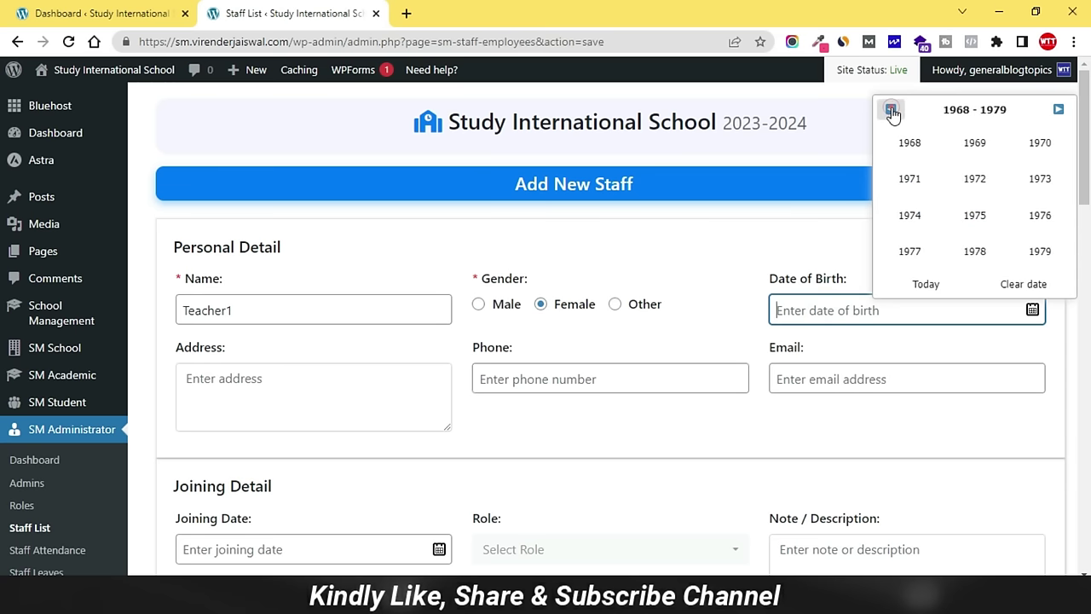
pyautogui.click(1058, 110)
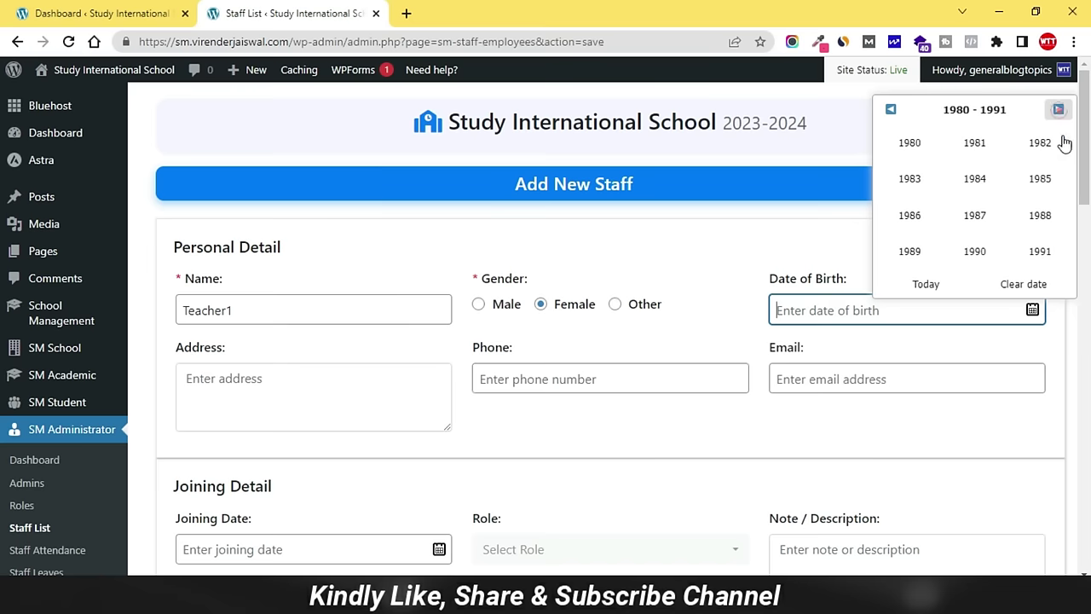
pyautogui.click(975, 216)
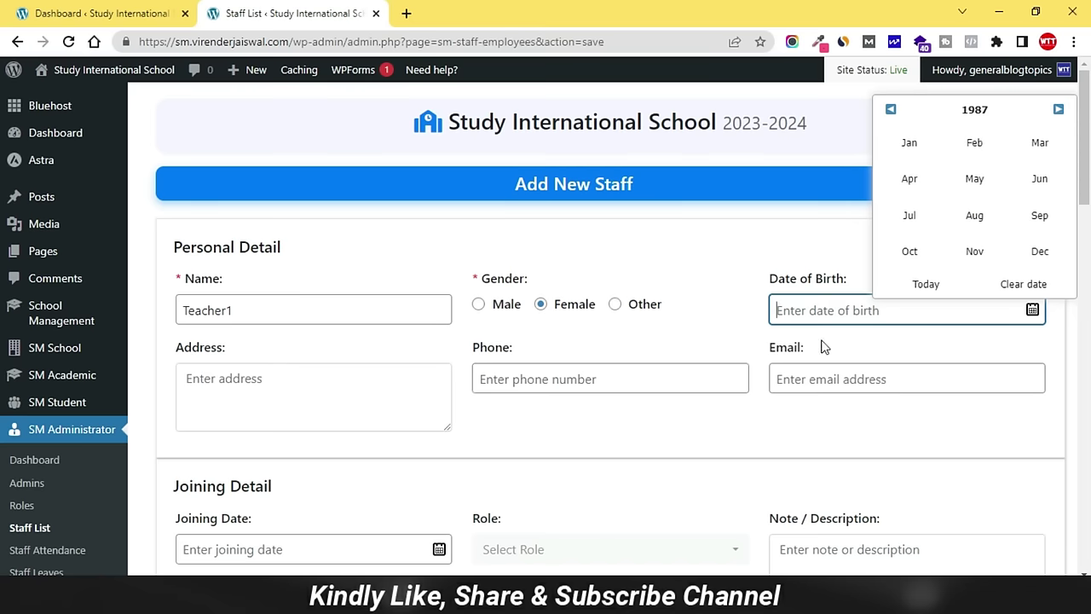
pyautogui.click(974, 143)
pyautogui.click(895, 177)
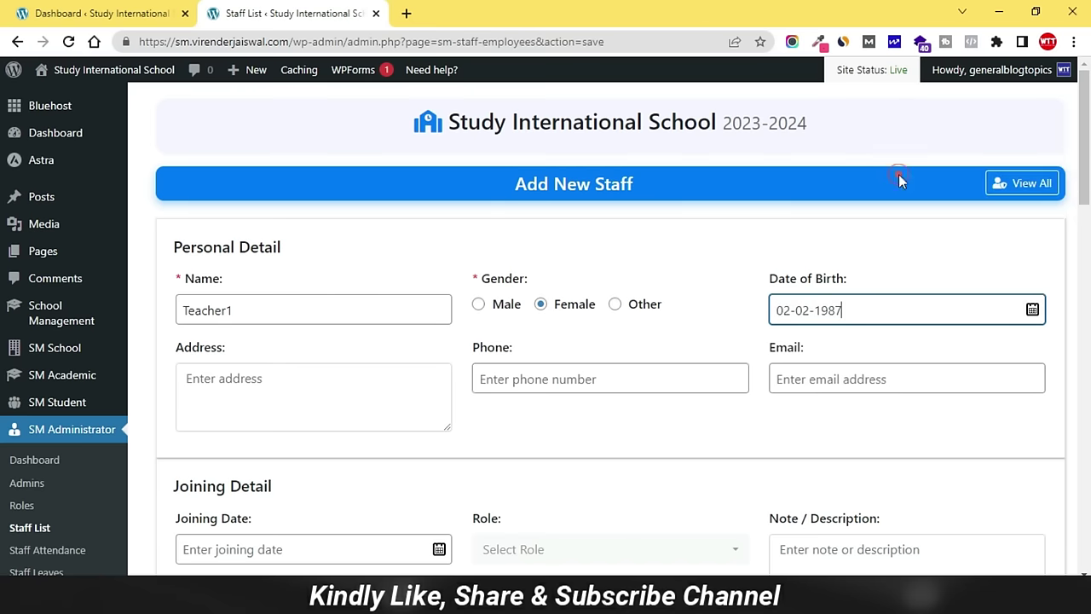
# Step: Fill in the staff member's phone number and e-mail address
pyautogui.click(271, 392)
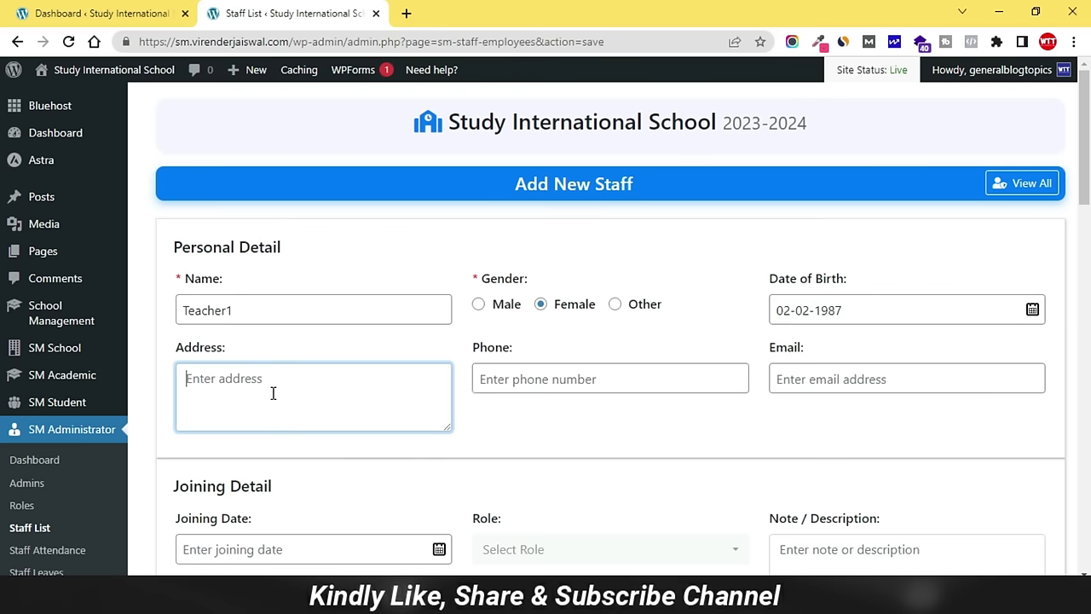
pyautogui.click(532, 379)
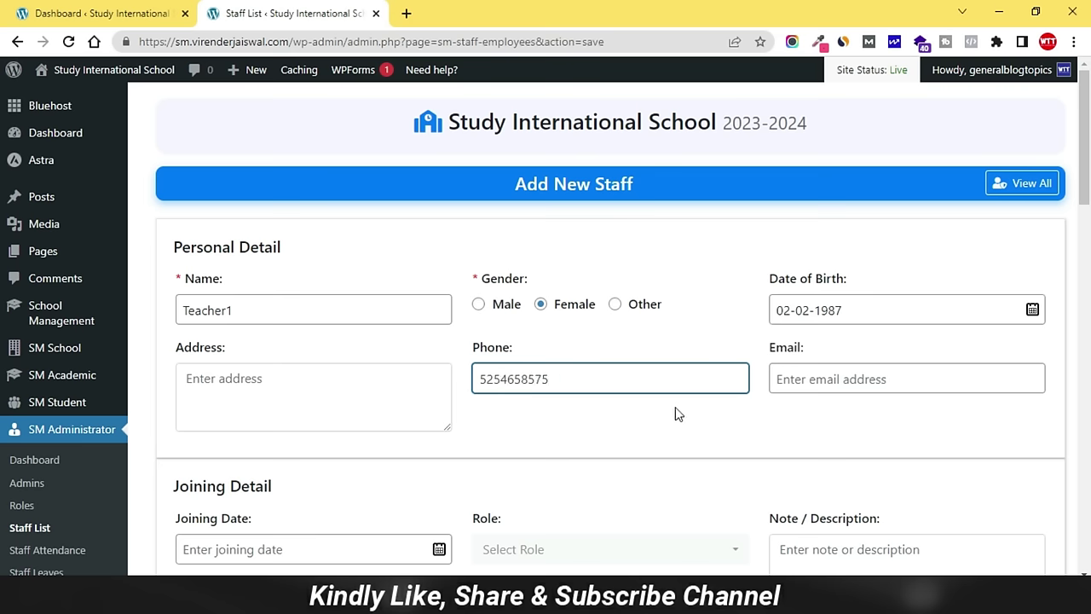
pyautogui.click(788, 384)
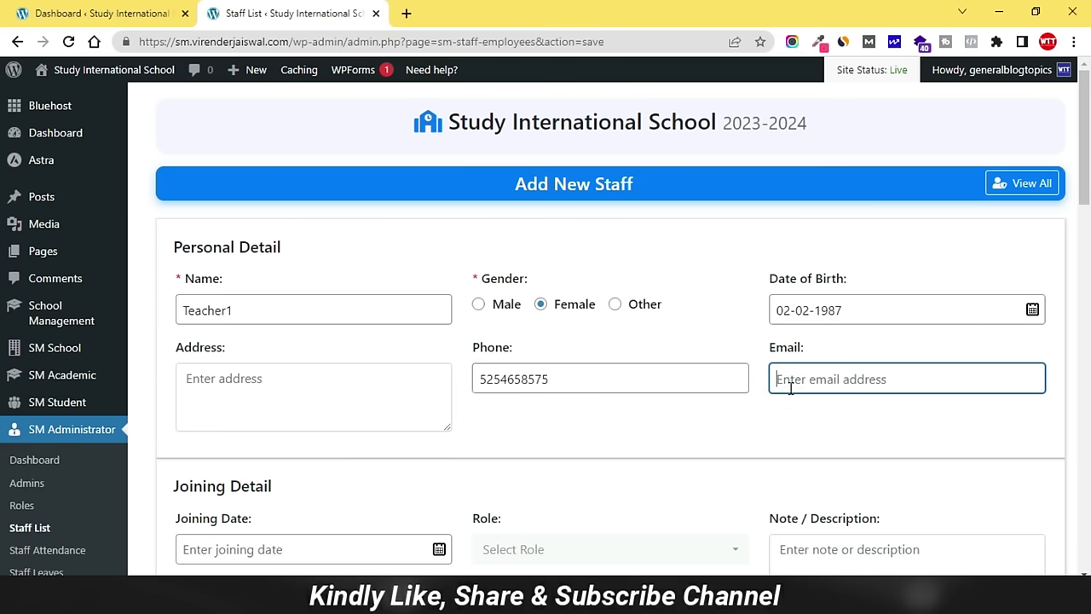
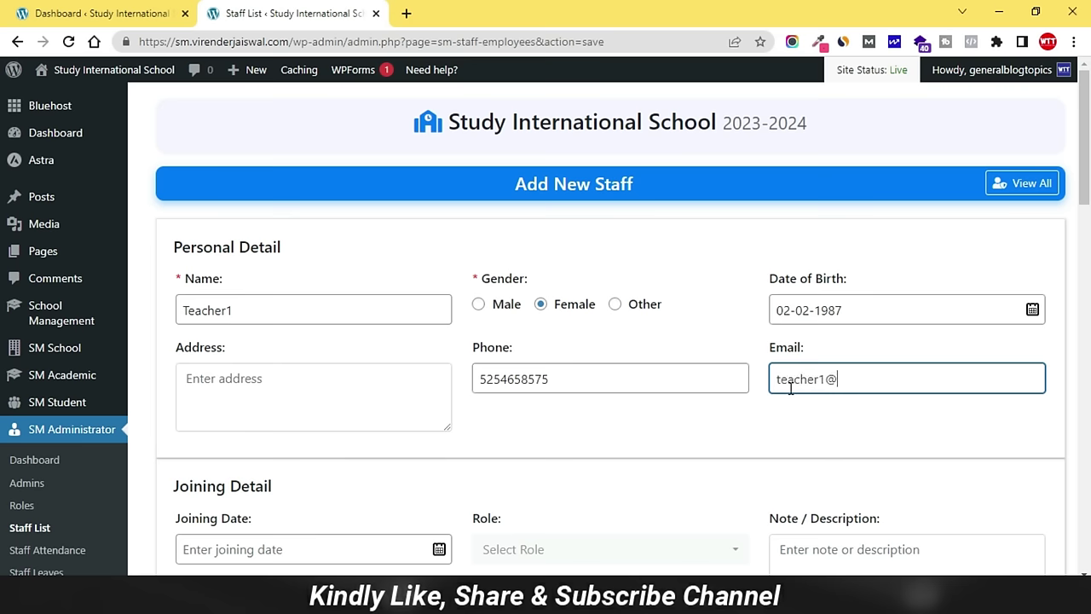
pyautogui.click(345, 554)
# Step: Pick 1 June 2021 as the joining date and choose Teacher from the Role list
pyautogui.scroll(-3, 346, 554)
pyautogui.click(343, 312)
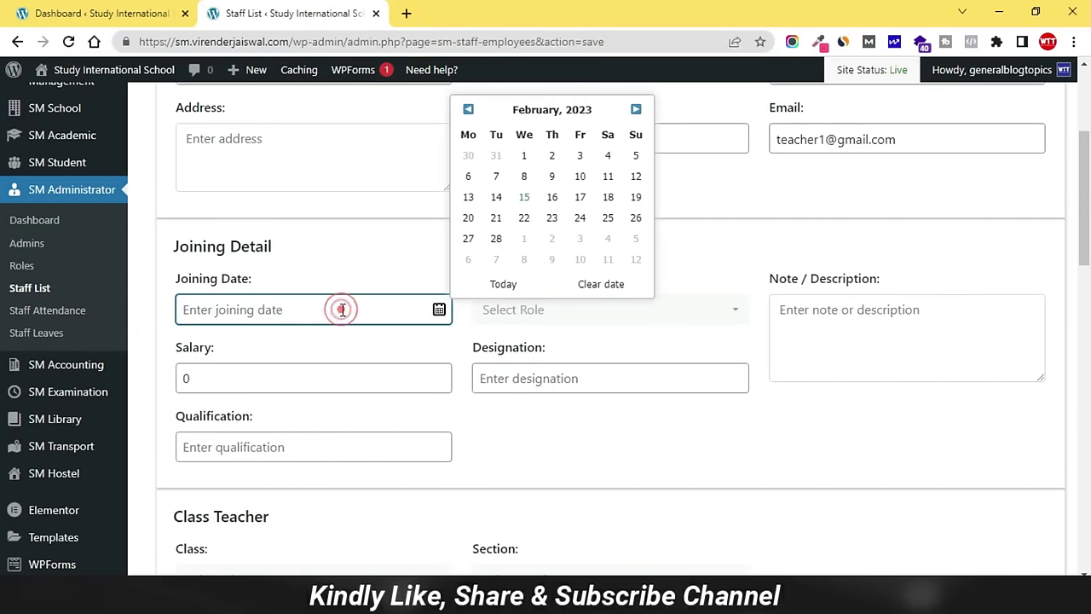
pyautogui.click(469, 111)
pyautogui.click(469, 111)
pyautogui.click(468, 111)
pyautogui.click(469, 111)
pyautogui.click(469, 111)
pyautogui.click(469, 111)
pyautogui.click(469, 111)
pyautogui.click(498, 158)
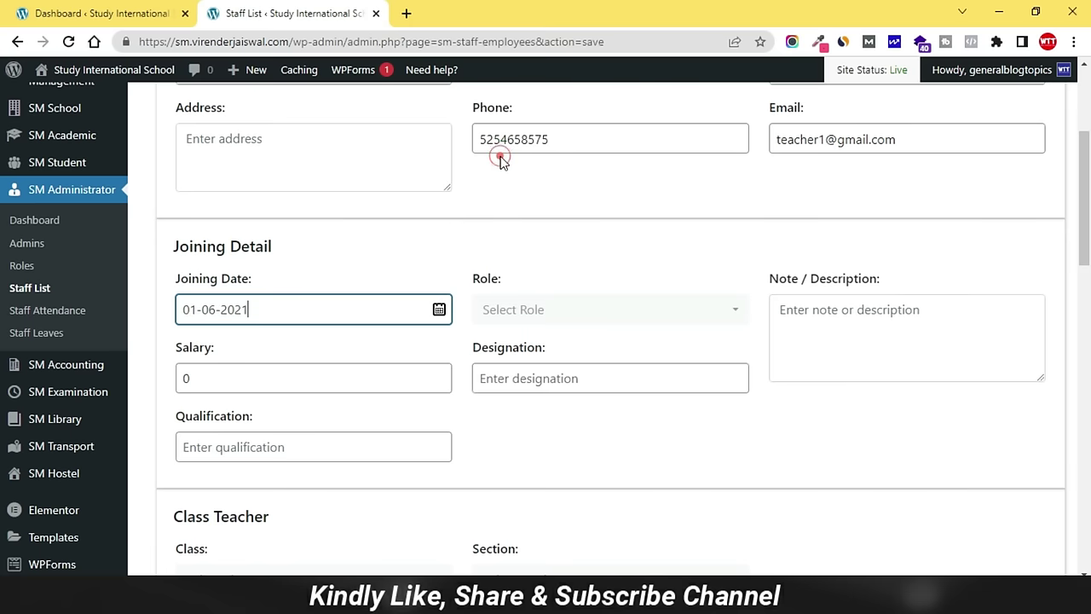
pyautogui.click(528, 312)
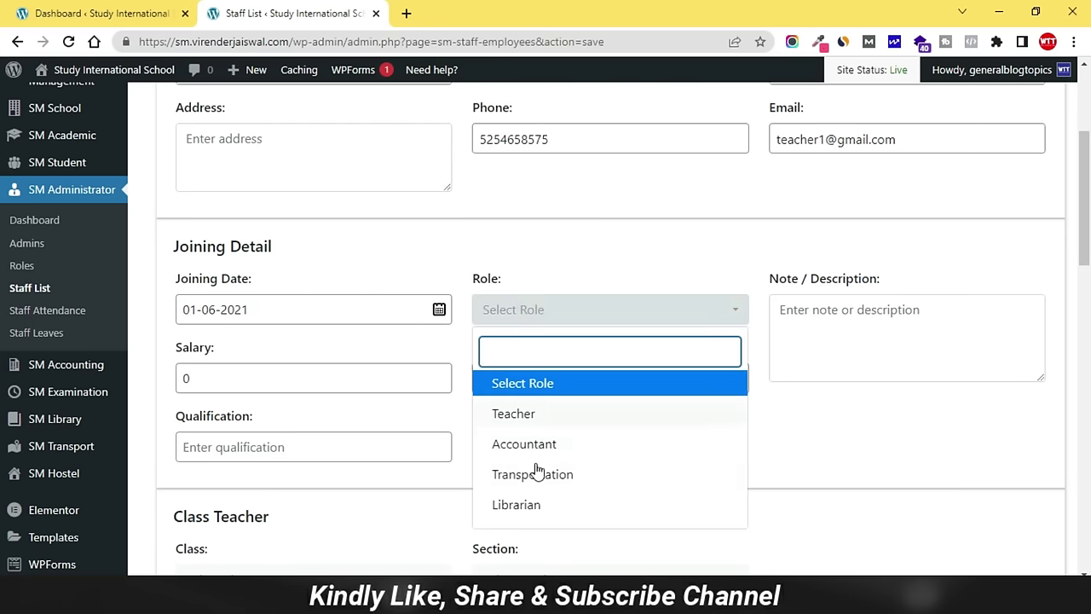
pyautogui.click(532, 418)
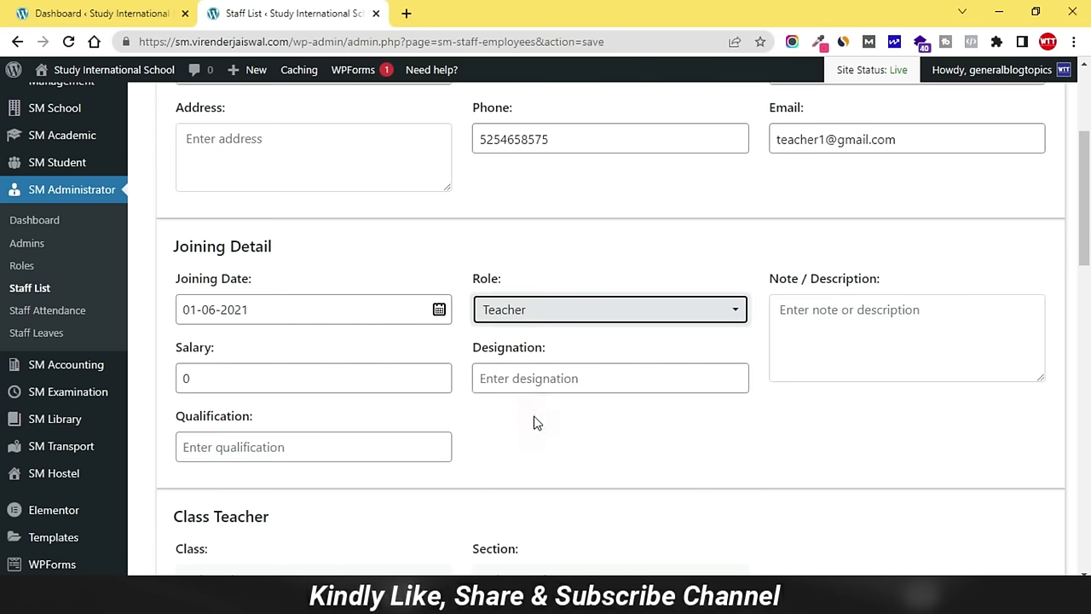
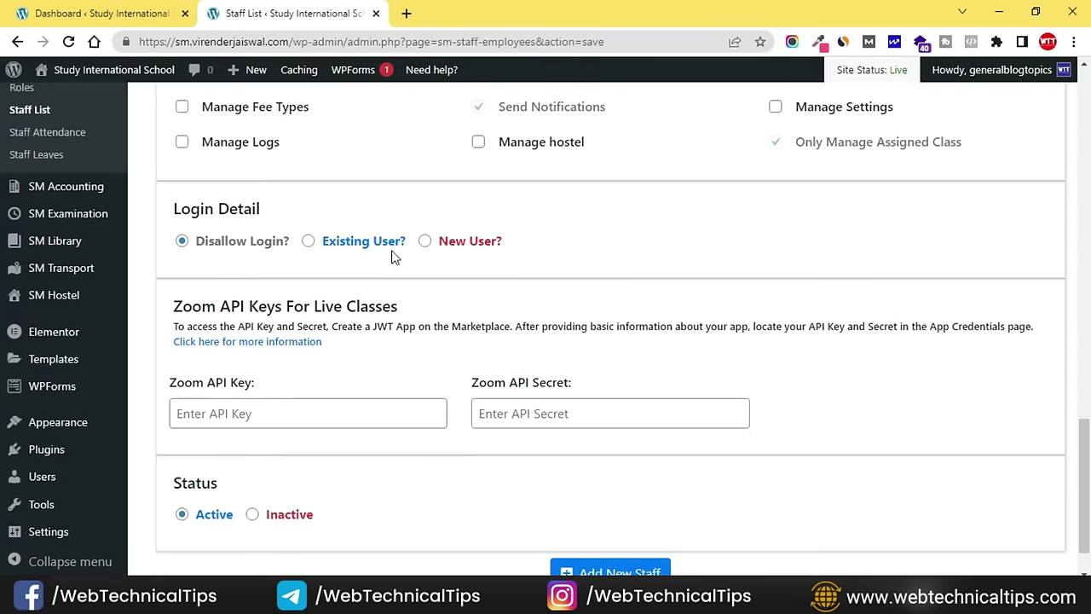
# Step: Choose New User, fill in the login username, email and password, and add the staff member
pyautogui.click(424, 241)
pyautogui.click(294, 297)
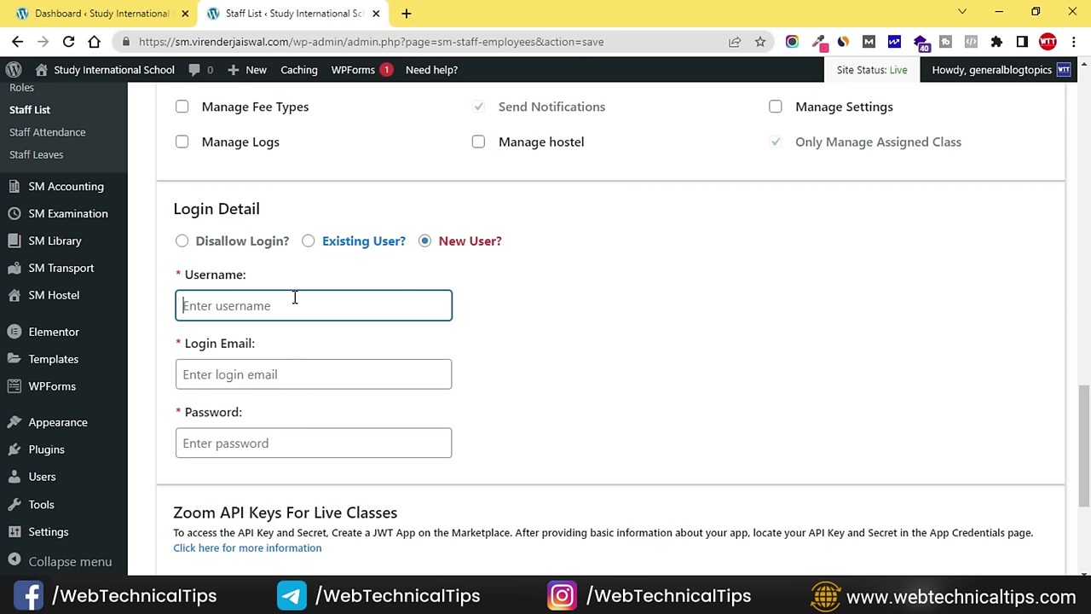
pyautogui.write('teacher1')
pyautogui.press('Tab')
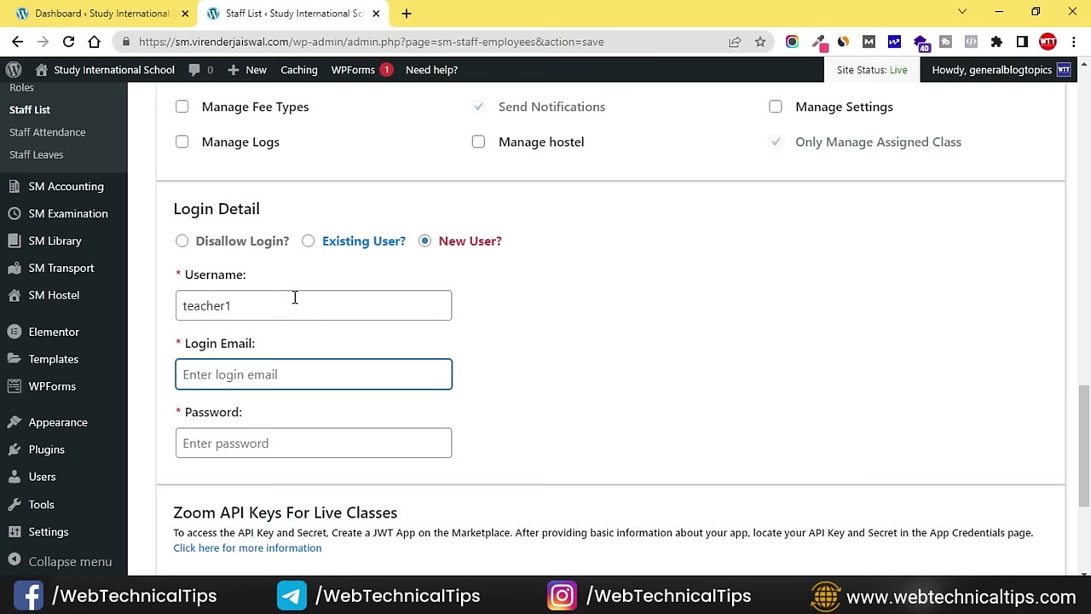
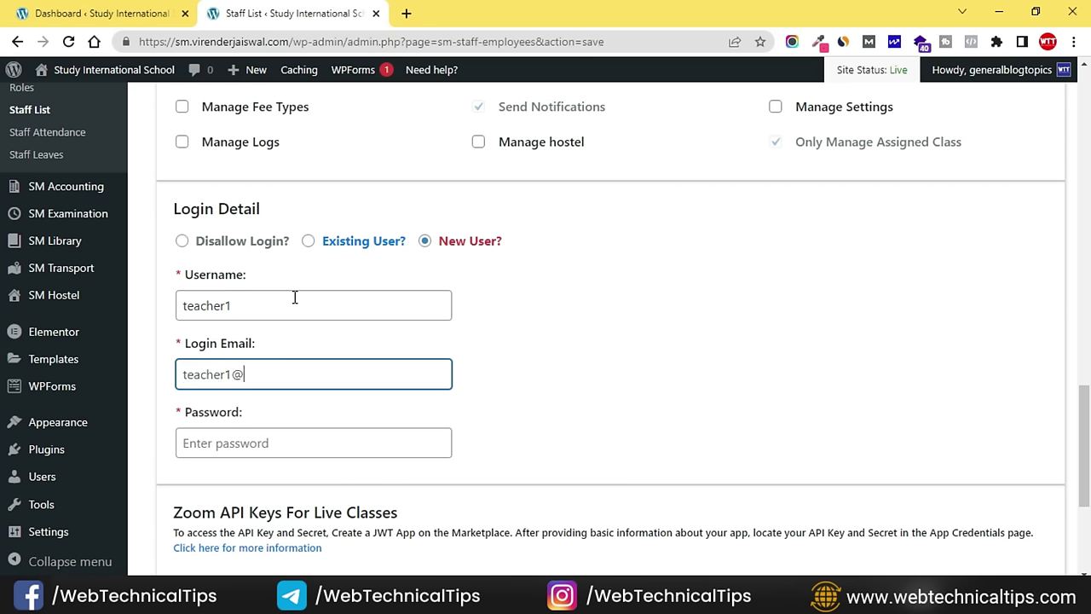
pyautogui.press('Tab')
pyautogui.write('••')
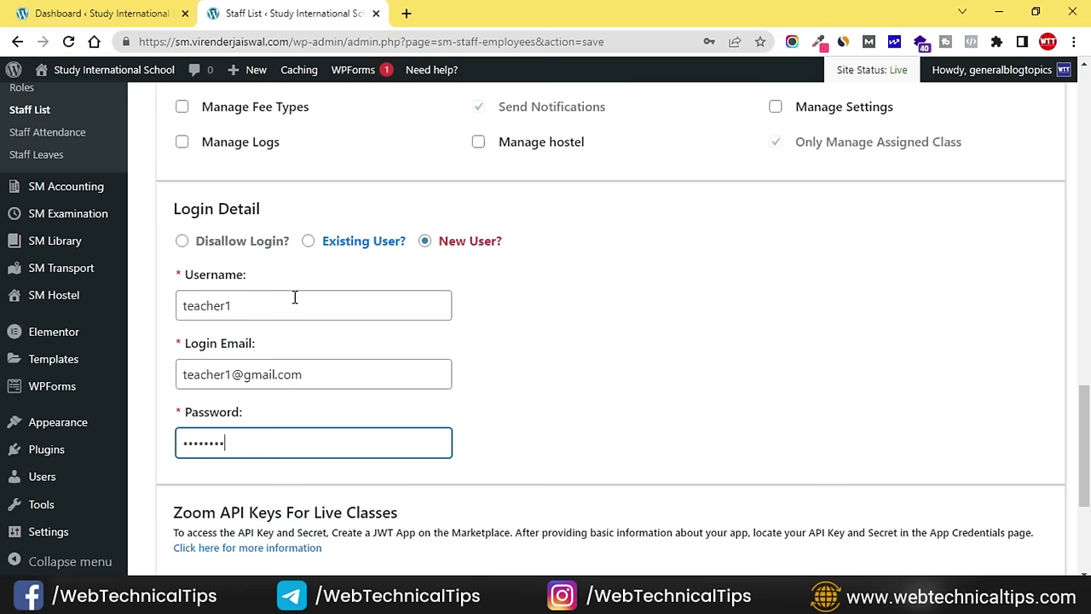
pyautogui.scroll(-2, 519, 327)
pyautogui.scroll(-1, 370, 310)
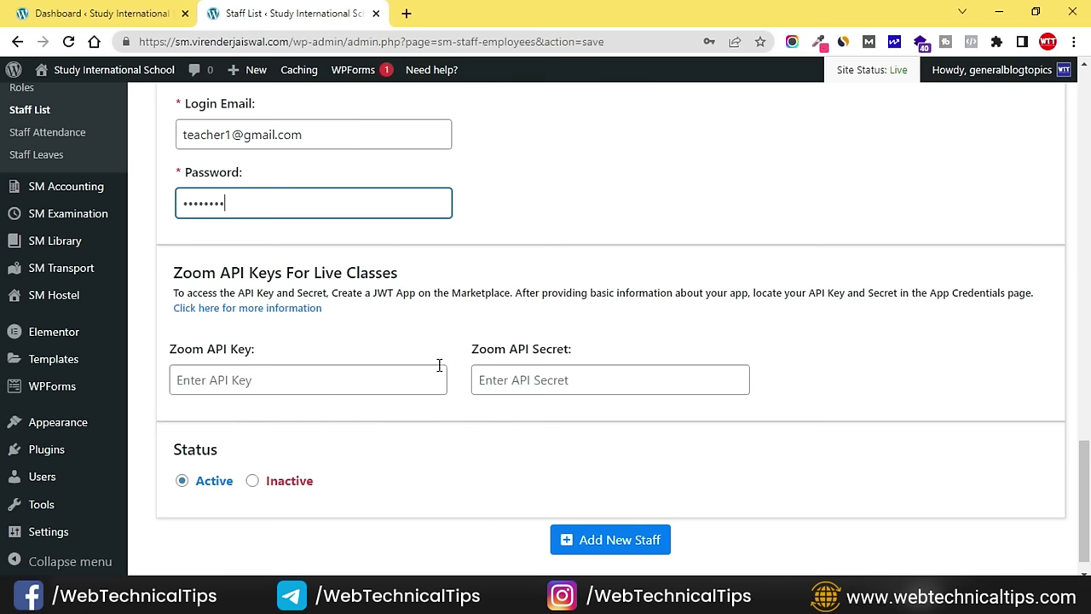
pyautogui.scroll(-1, 341, 340)
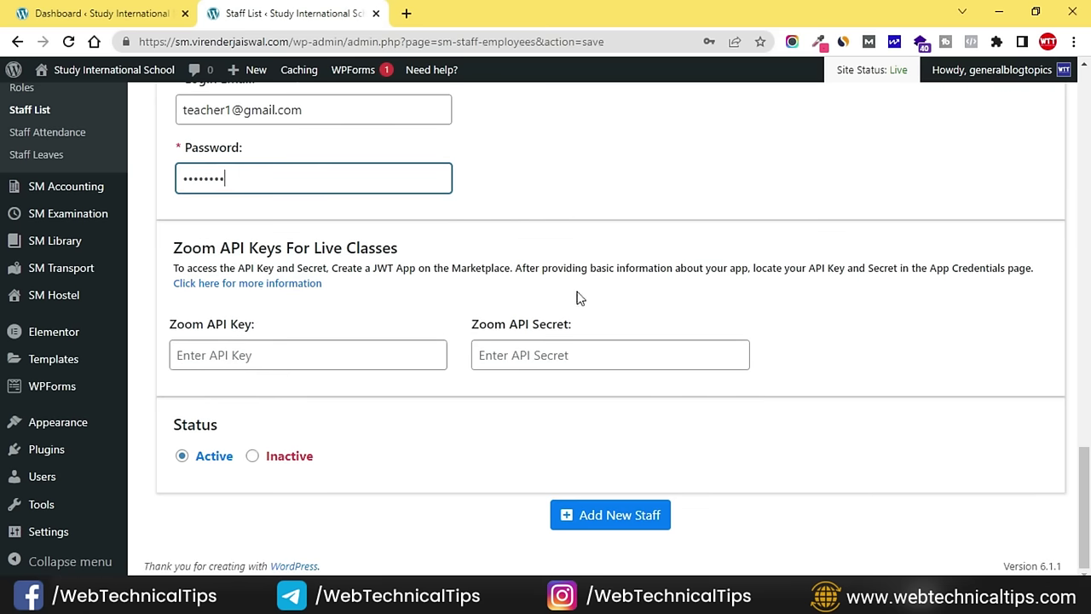
pyautogui.click(627, 517)
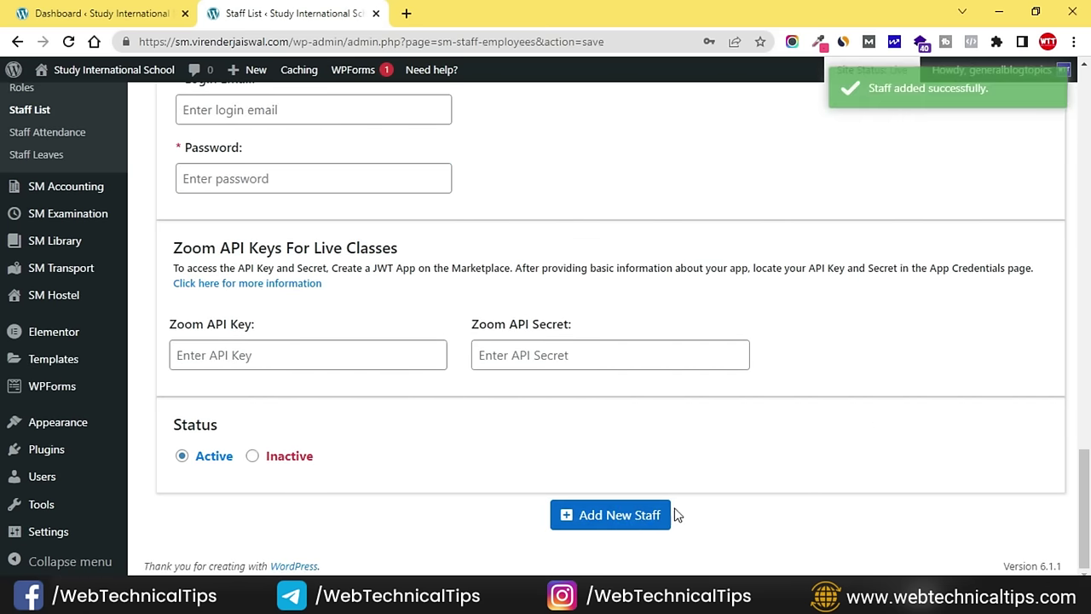
pyautogui.scroll(8, 698, 450)
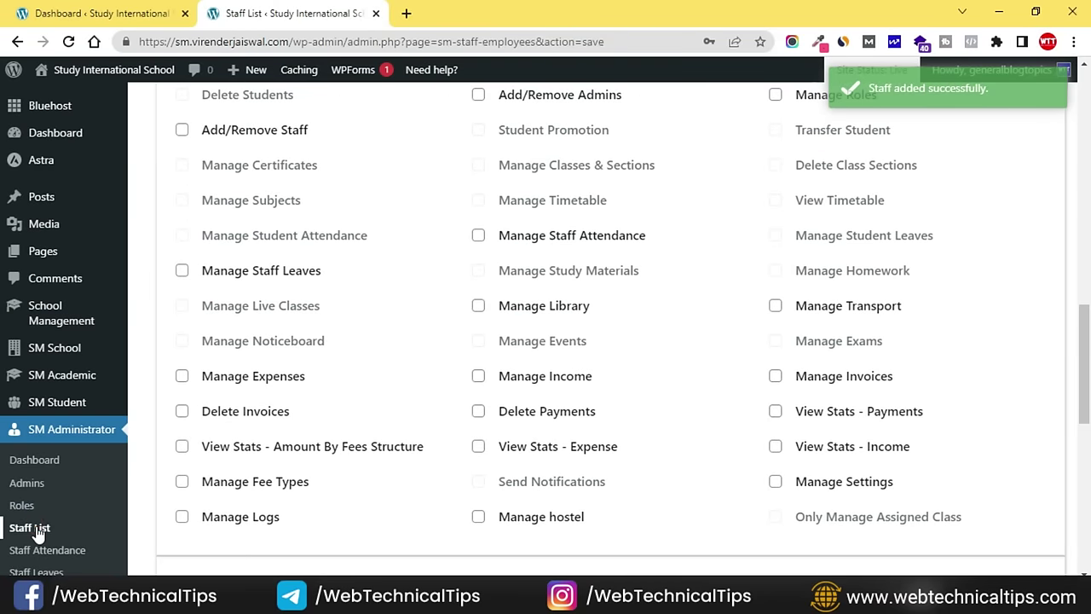
# Step: Open the Staff List and expand, then collapse, Teacher1's row details
pyautogui.click(32, 528)
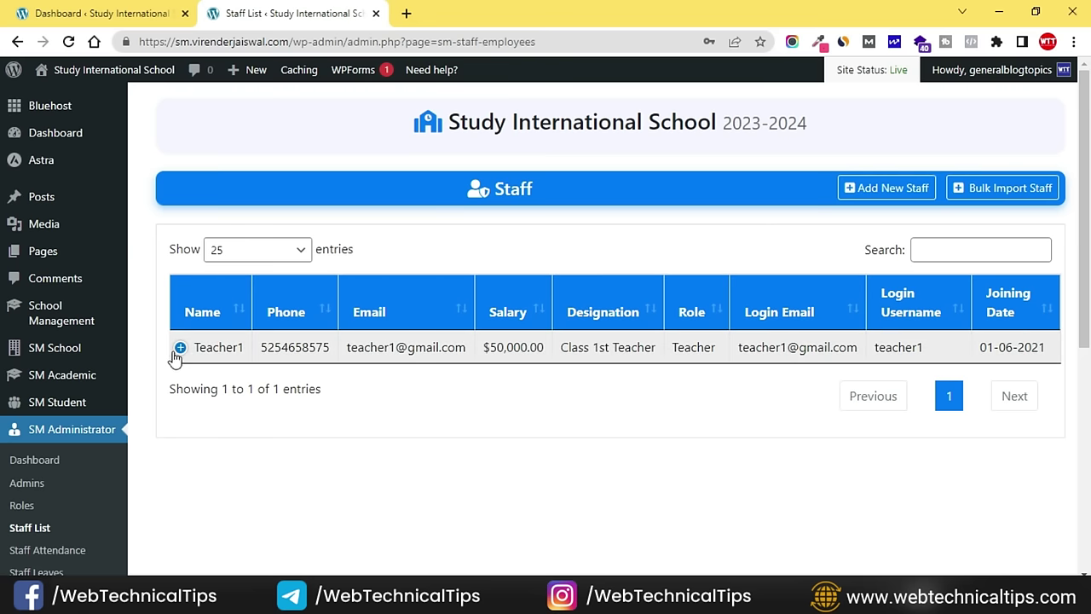
pyautogui.click(179, 348)
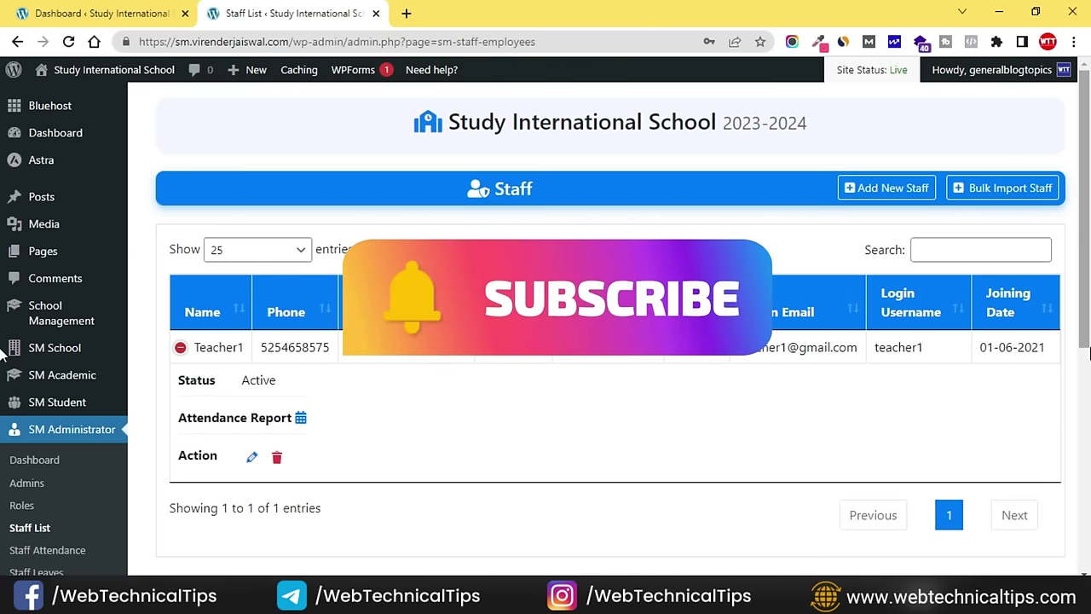
pyautogui.click(181, 347)
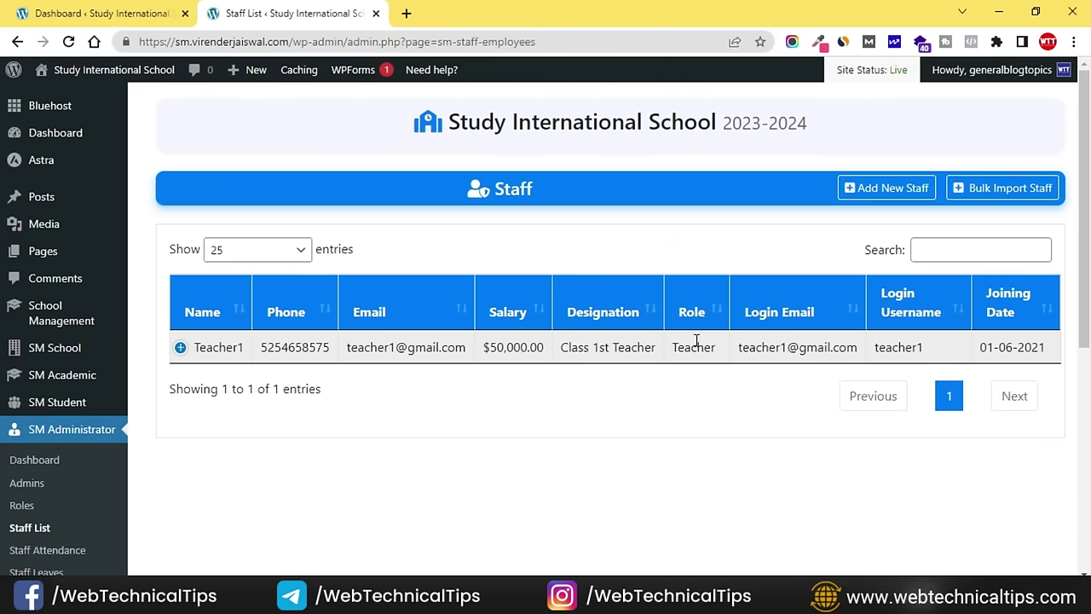
# Step: Mark the Assign Teacher item as next in the Notepad task checklist
pyautogui.click(776, 597)
pyautogui.click(462, 449)
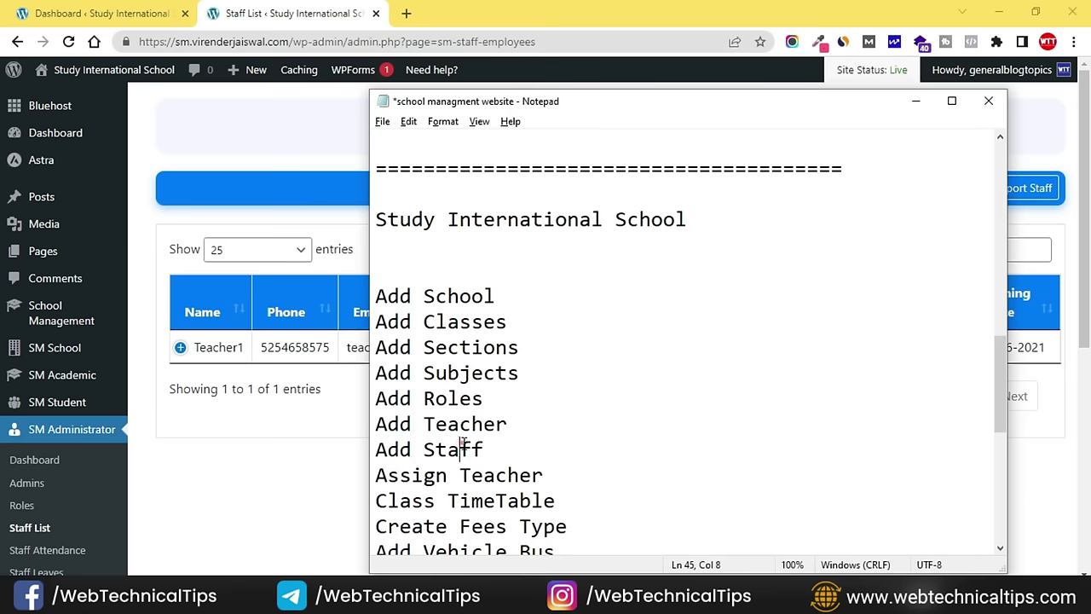
pyautogui.moveTo(398, 476); pyautogui.dragTo(565, 478)
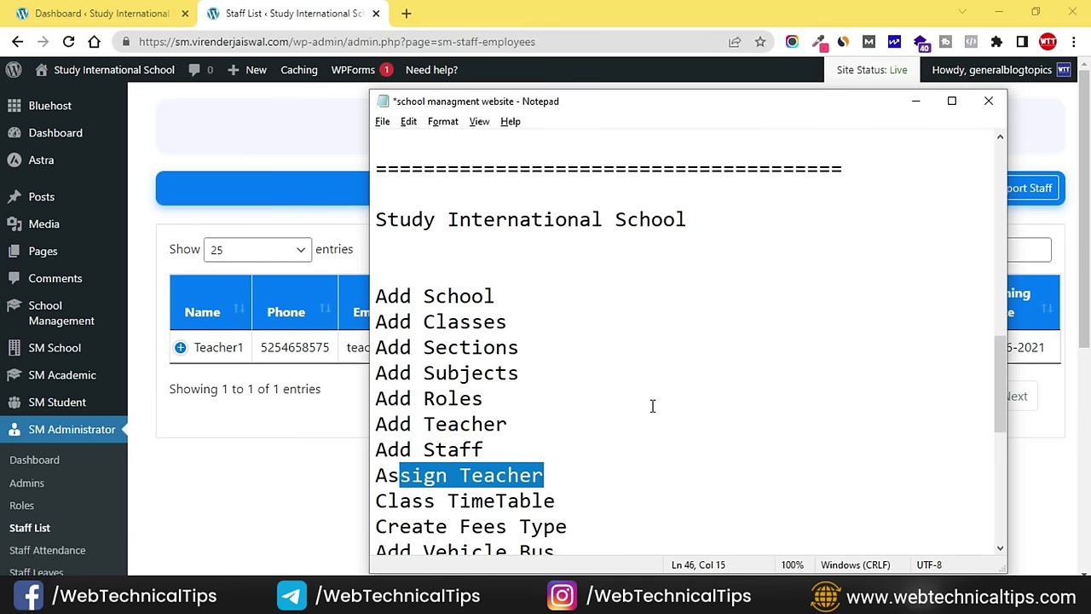
pyautogui.click(916, 102)
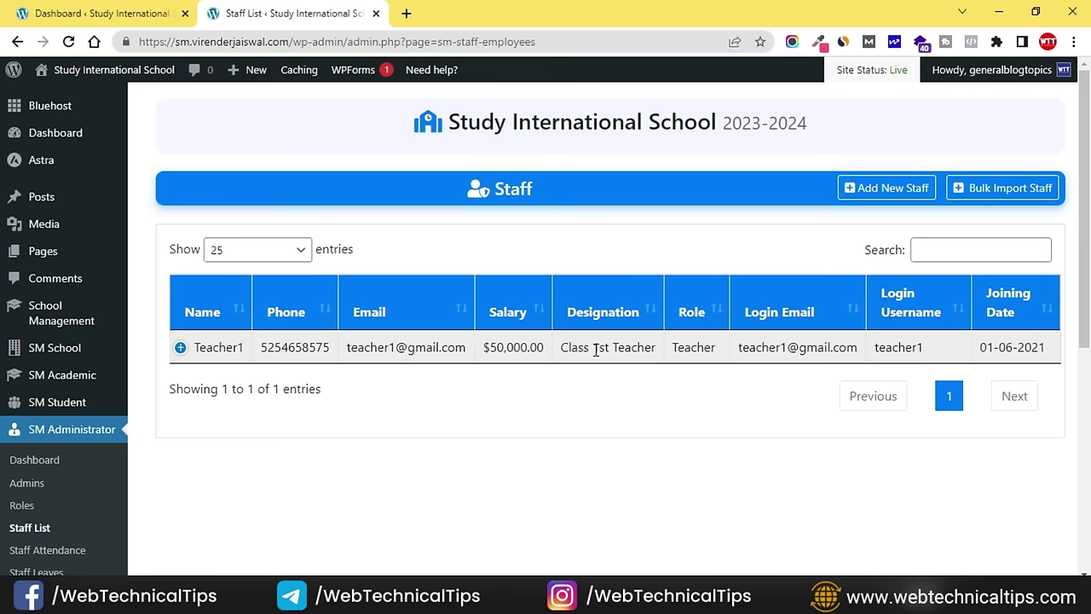
# Step: Highlight Teacher1's Class 1st Teacher designation in the staff list
pyautogui.moveTo(572, 349); pyautogui.dragTo(642, 352)
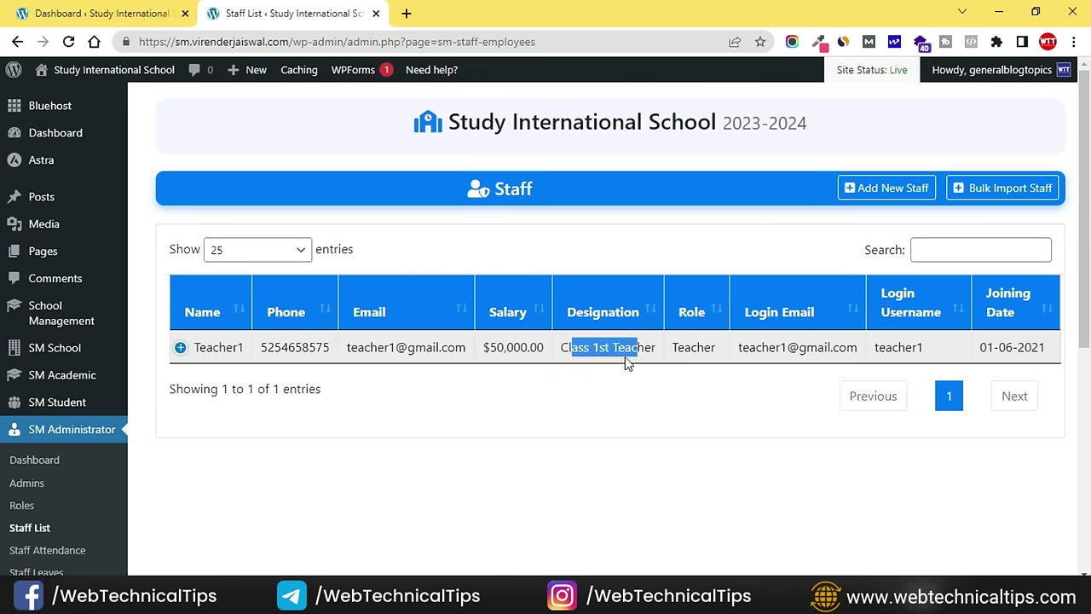
pyautogui.scroll(-3, 105, 378)
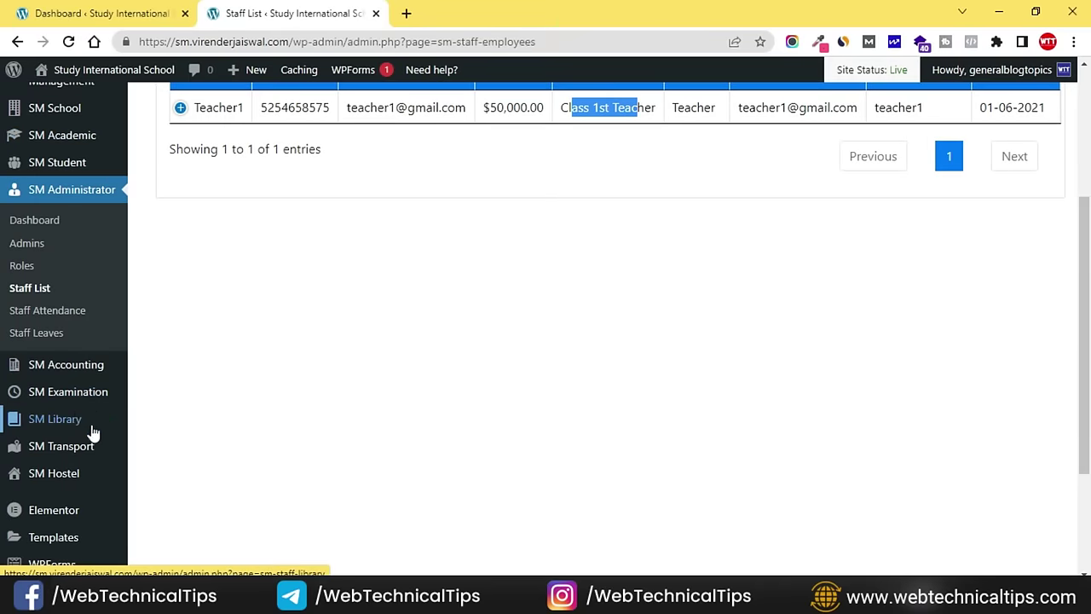
pyautogui.scroll(2, 64, 380)
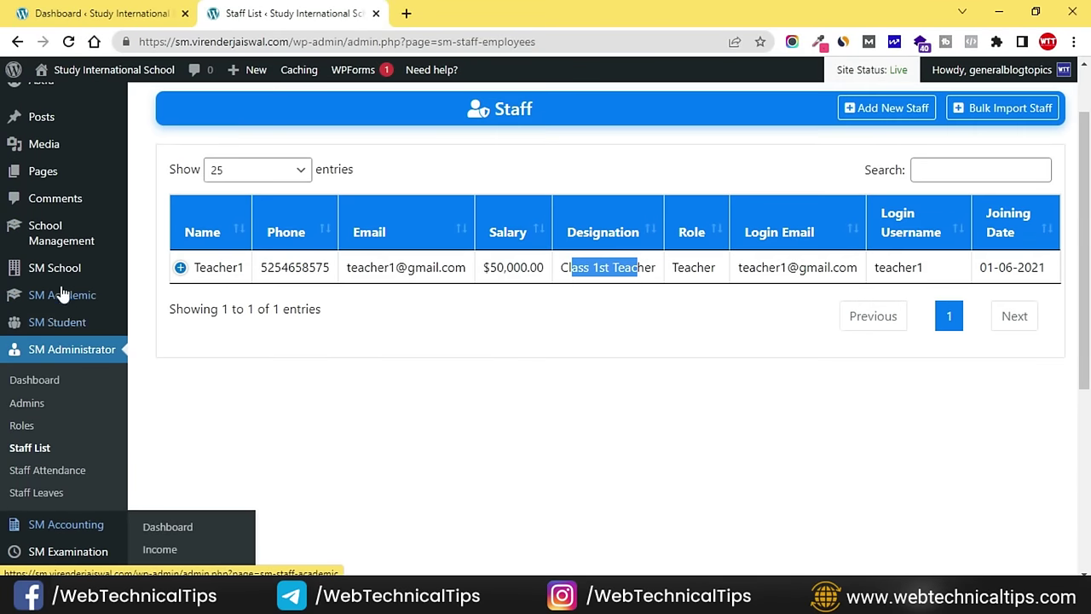
pyautogui.moveTo(61, 295)
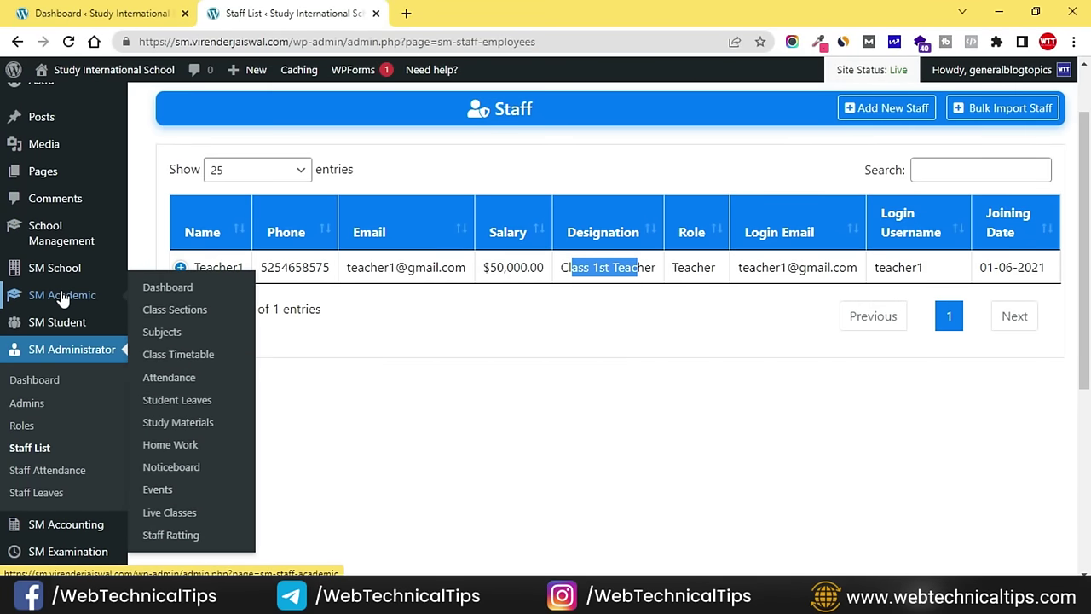
# Step: From SM Academic > Subjects, assign Teacher1 to Hindi (HN) Class 1st and return to Subjects
pyautogui.click(171, 336)
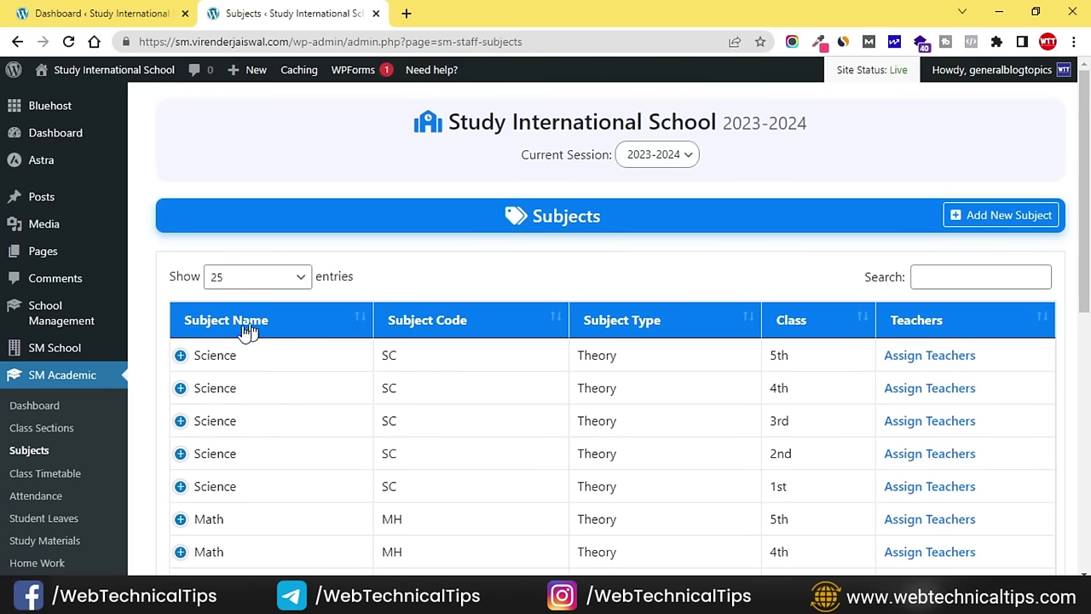
pyautogui.scroll(-6, 822, 371)
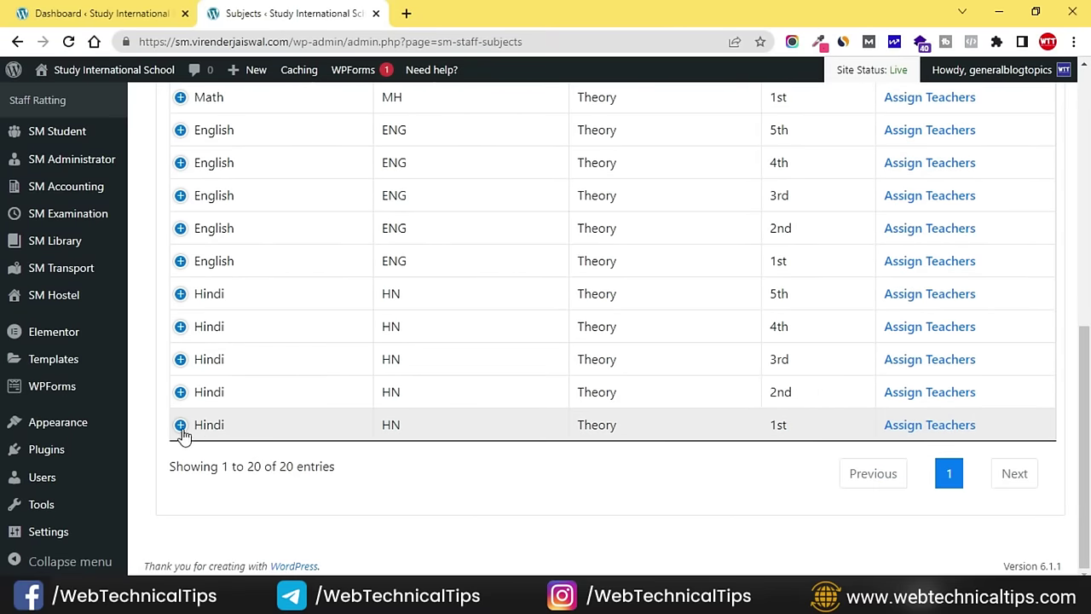
pyautogui.click(945, 429)
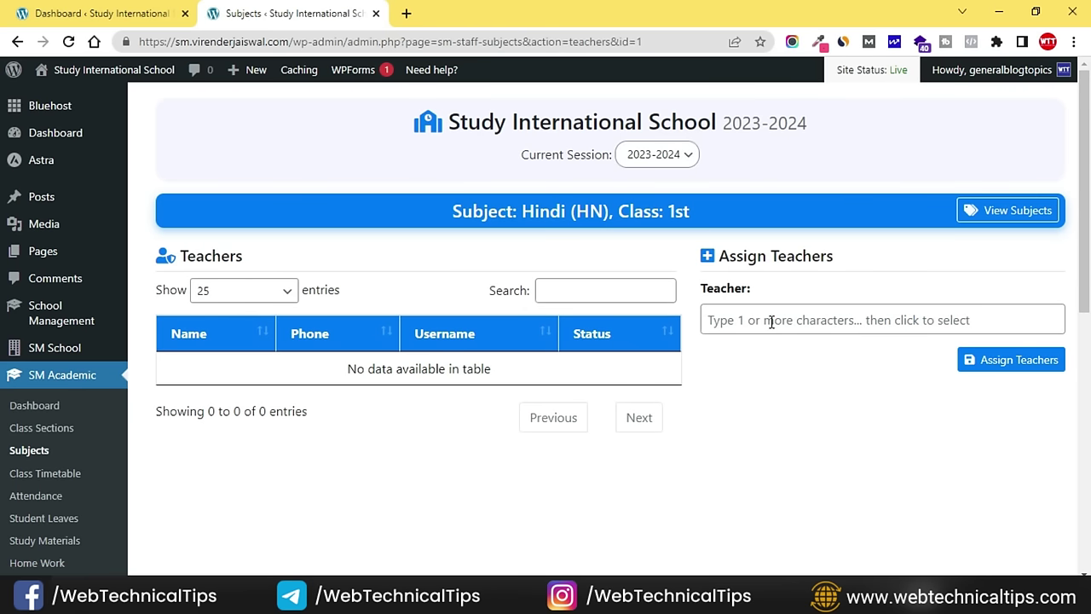
pyautogui.click(764, 320)
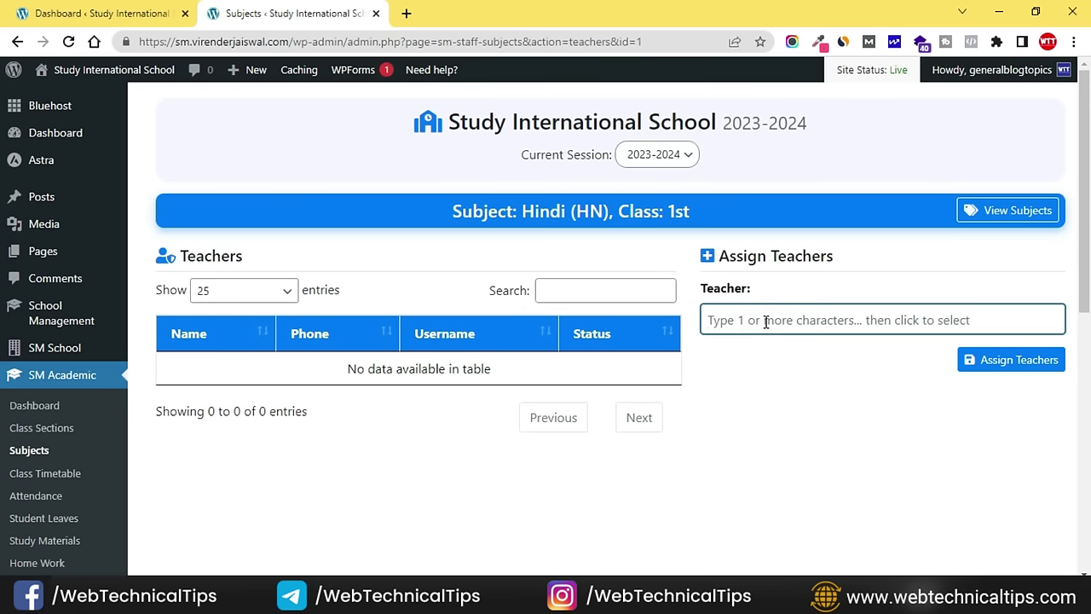
pyautogui.write('teache')
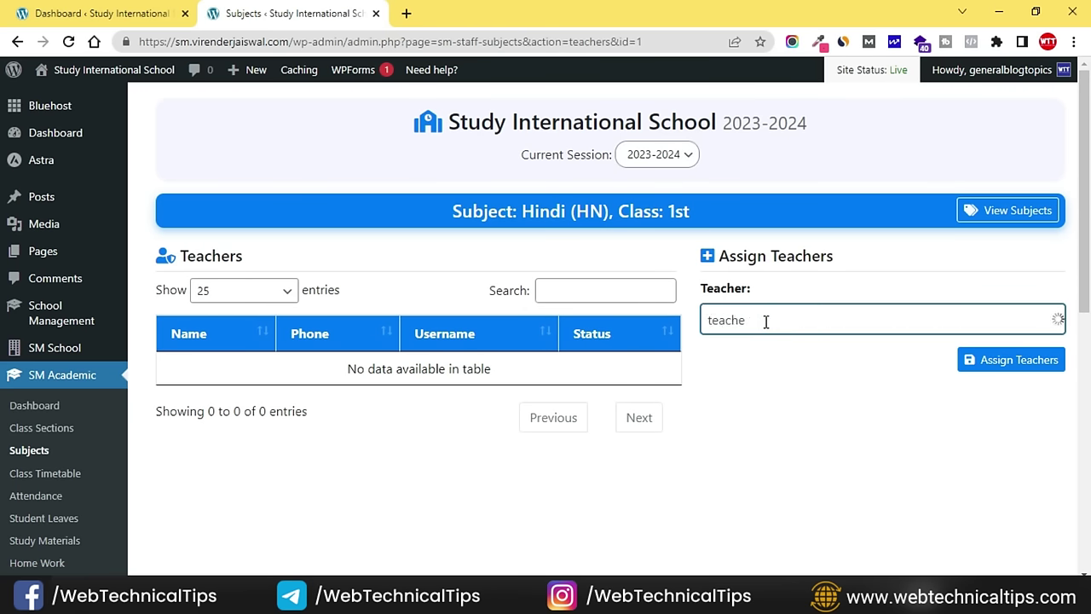
pyautogui.click(749, 356)
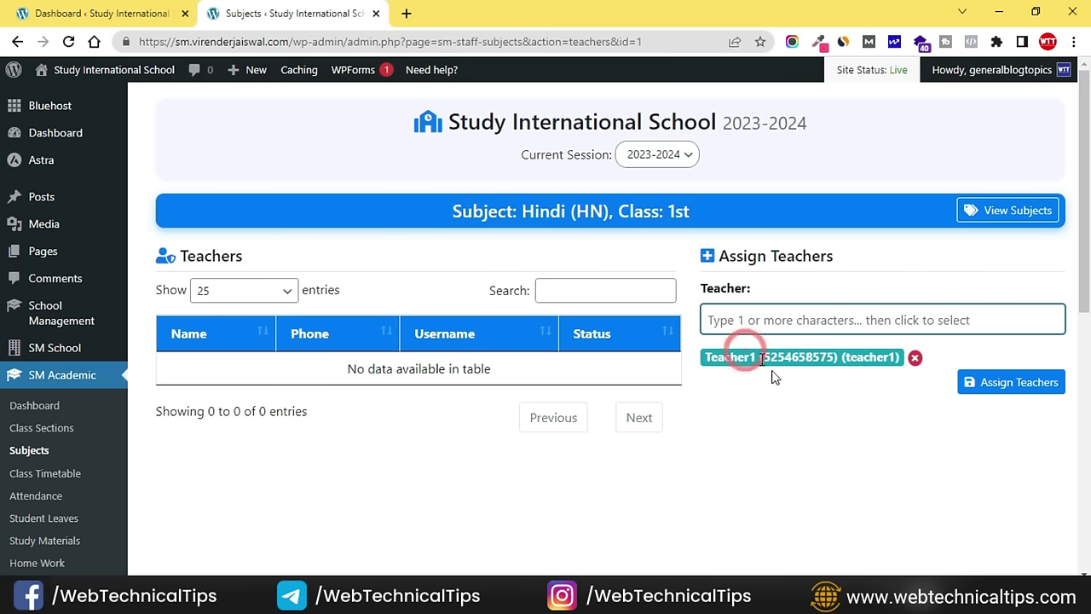
pyautogui.click(1018, 388)
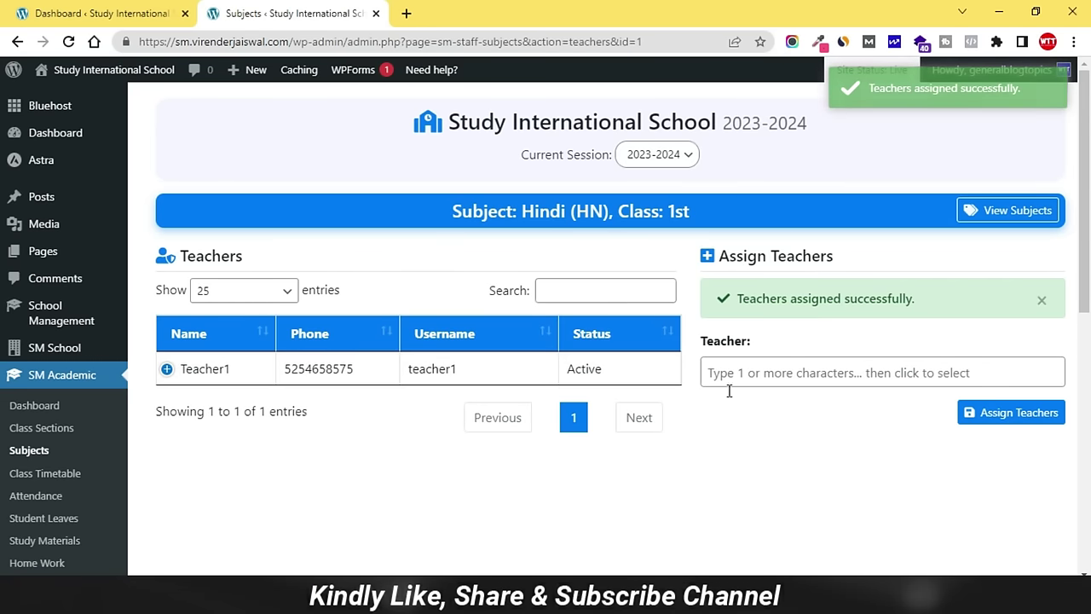
pyautogui.click(26, 452)
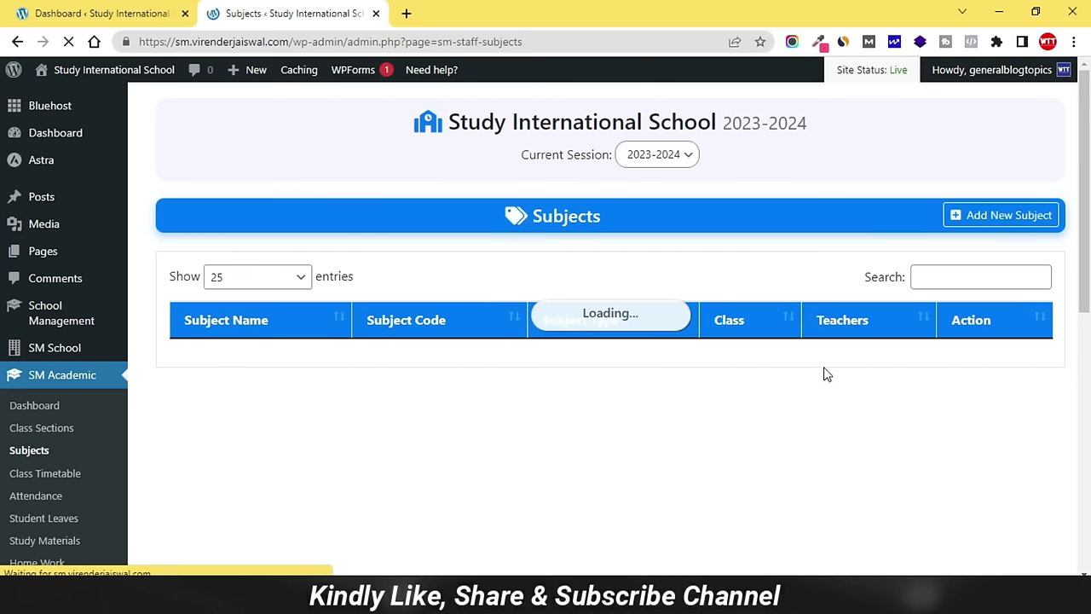
# Step: Assign Teacher1 to Hindi (HN) for Class 2nd, then bring up the Notepad checklist
pyautogui.scroll(-5, 986, 413)
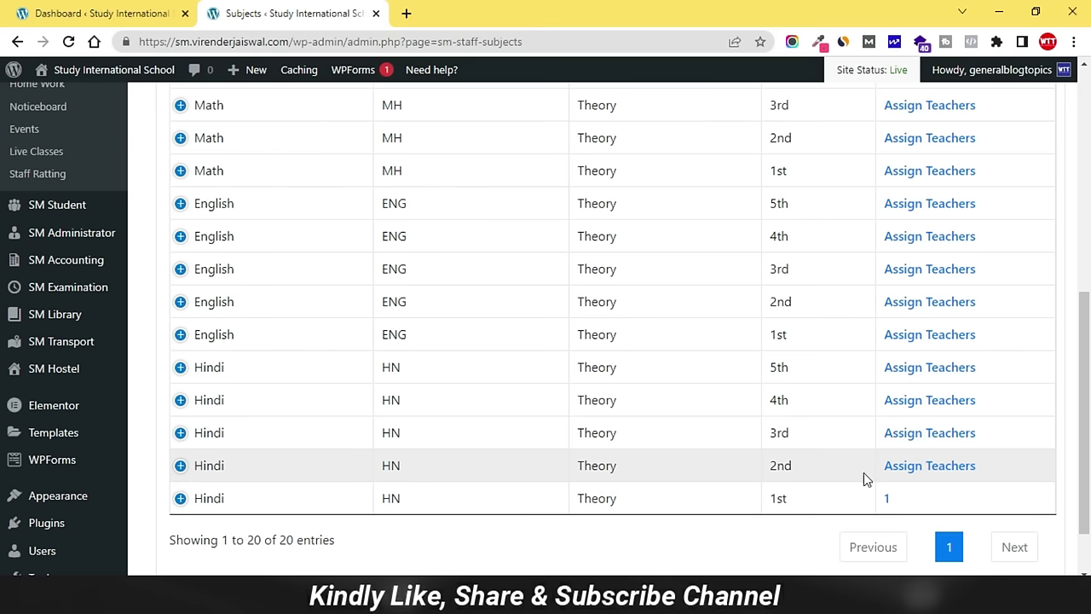
pyautogui.click(931, 468)
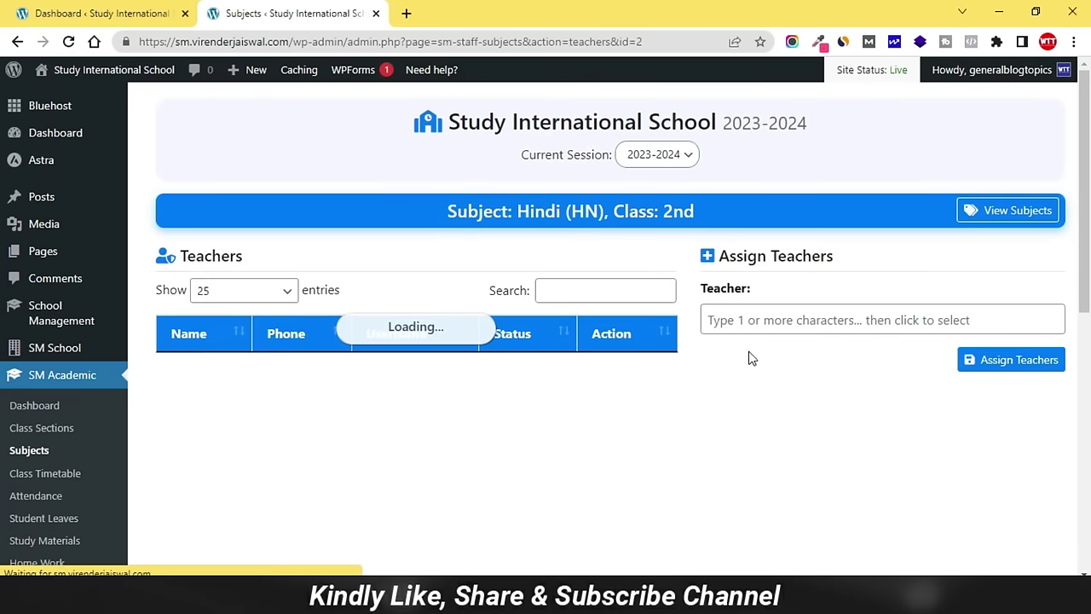
pyautogui.click(763, 318)
pyautogui.write('tea')
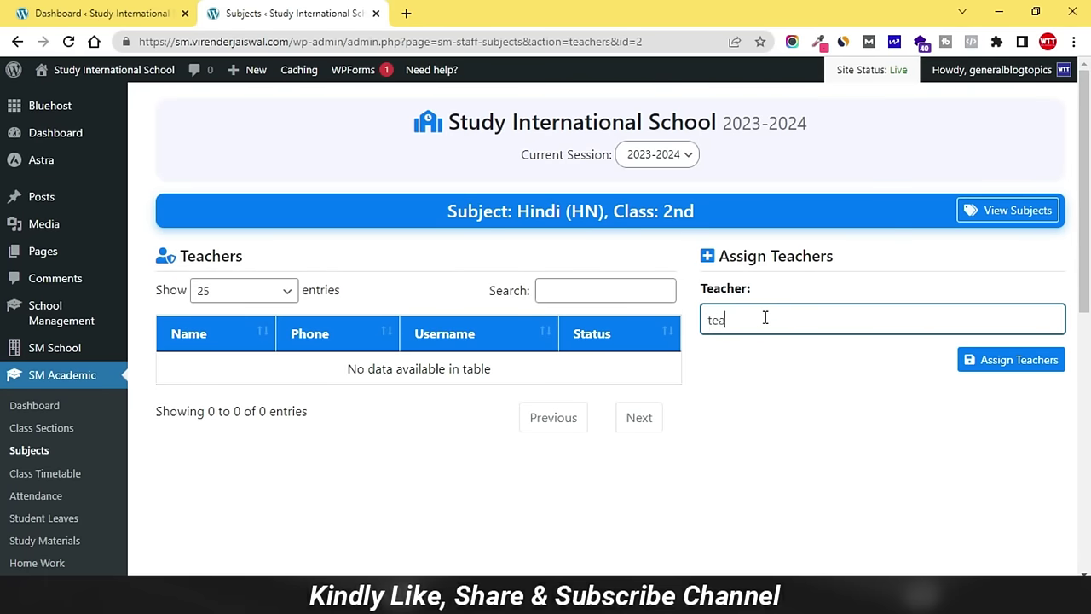
pyautogui.write('cher')
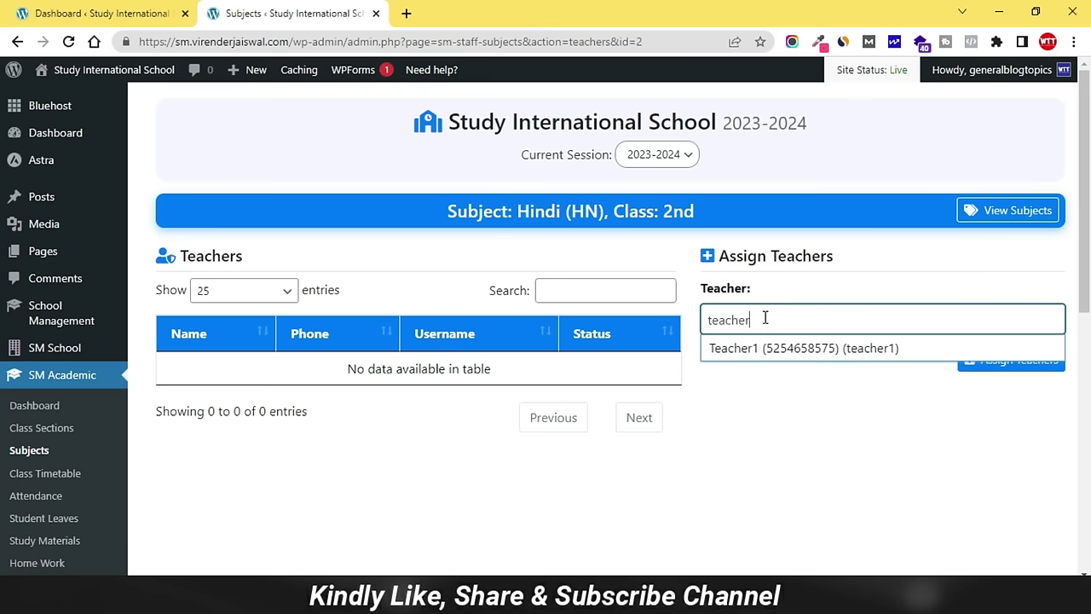
pyautogui.click(769, 352)
pyautogui.click(1041, 382)
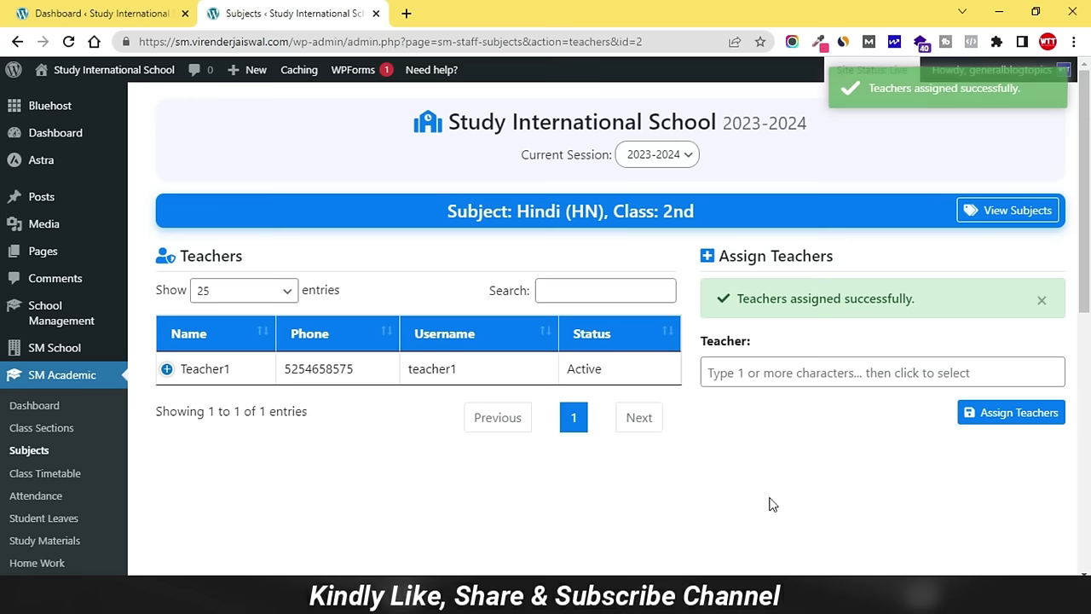
pyautogui.hotkey('alt', 'Tab')
pyautogui.scroll(-2, 529, 442)
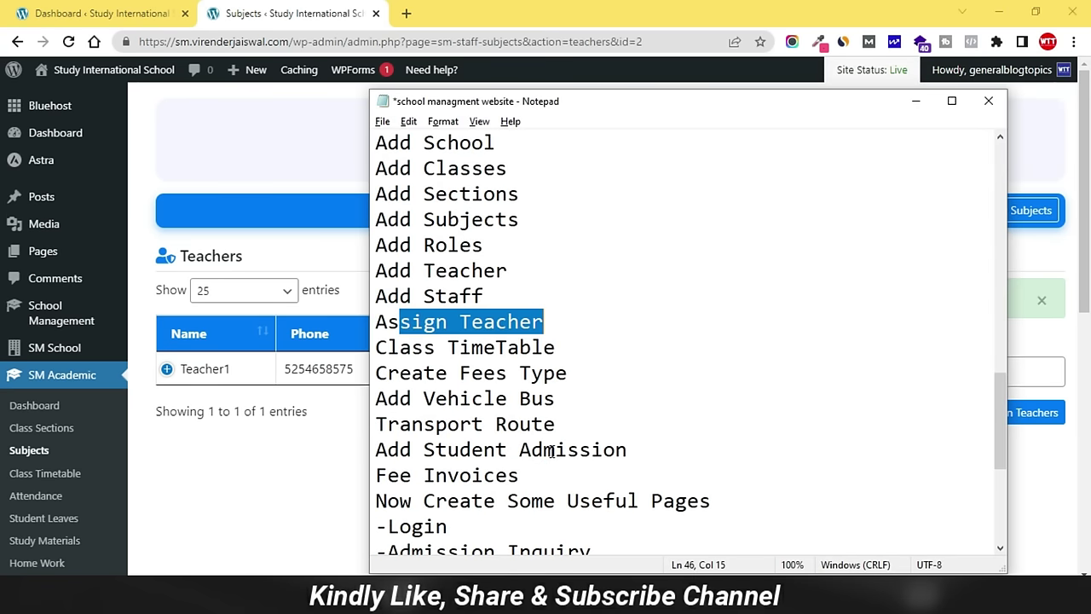
# Step: Mark Class TimeTable as the next task and start a new class routine
pyautogui.moveTo(376, 352); pyautogui.dragTo(555, 358)
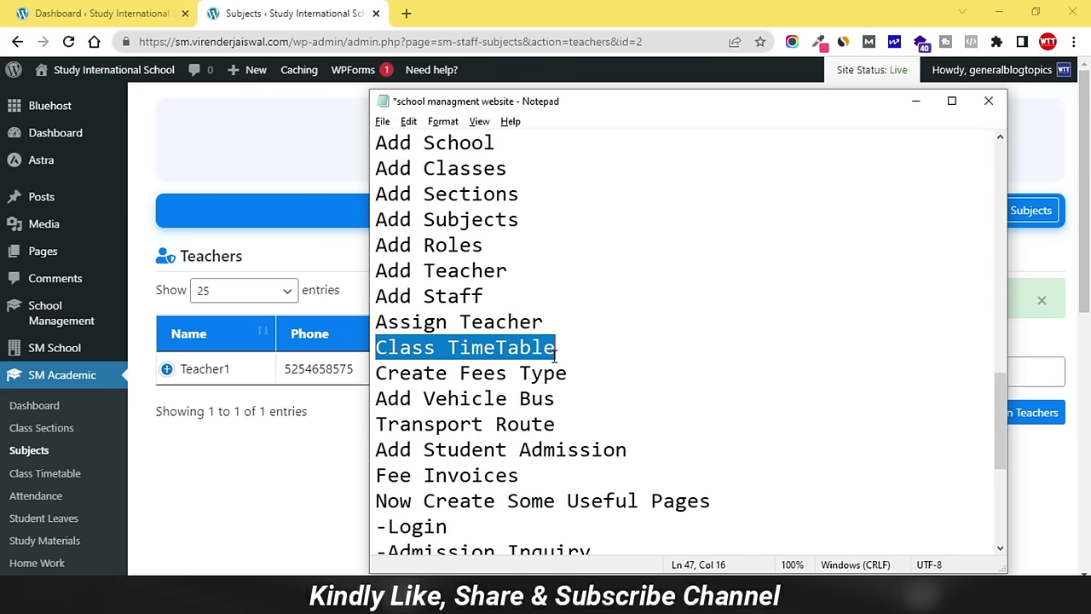
pyautogui.click(51, 480)
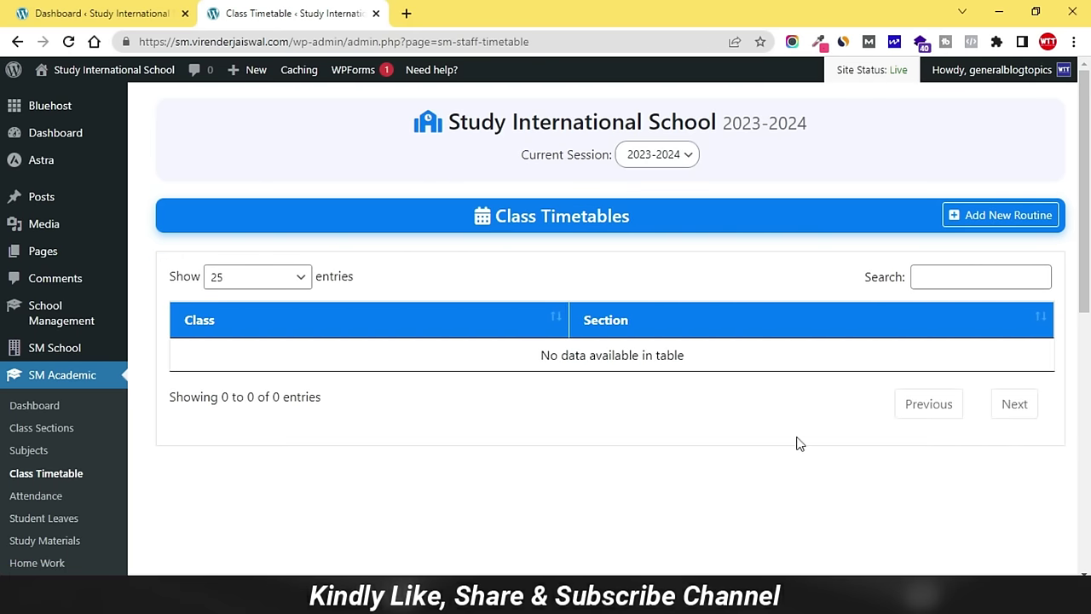
pyautogui.click(1012, 215)
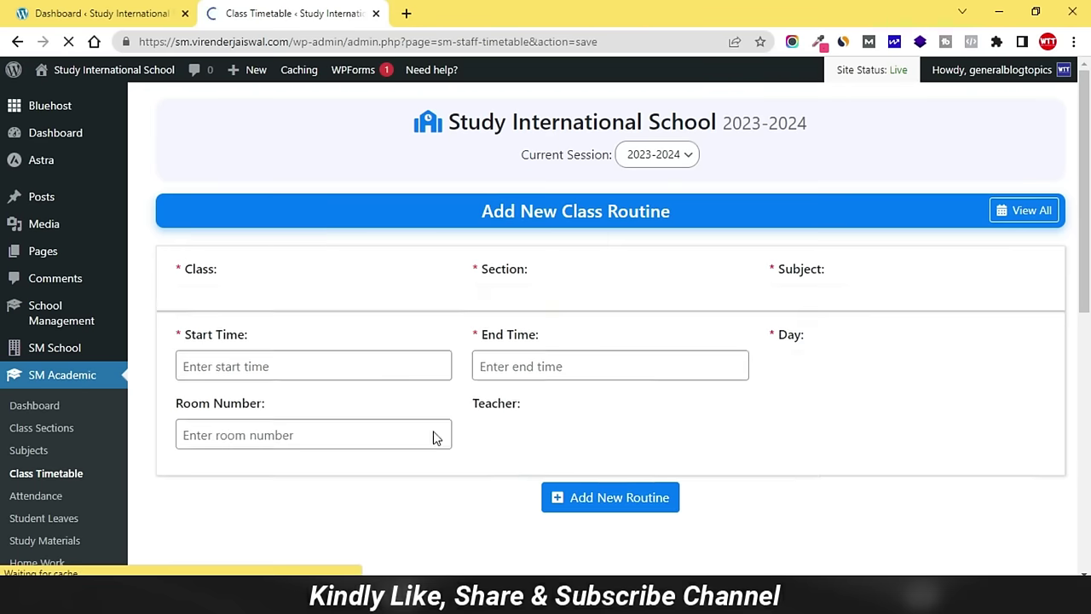
# Step: Set the routine to Class 1st, Section A, subject Hindi
pyautogui.click(285, 300)
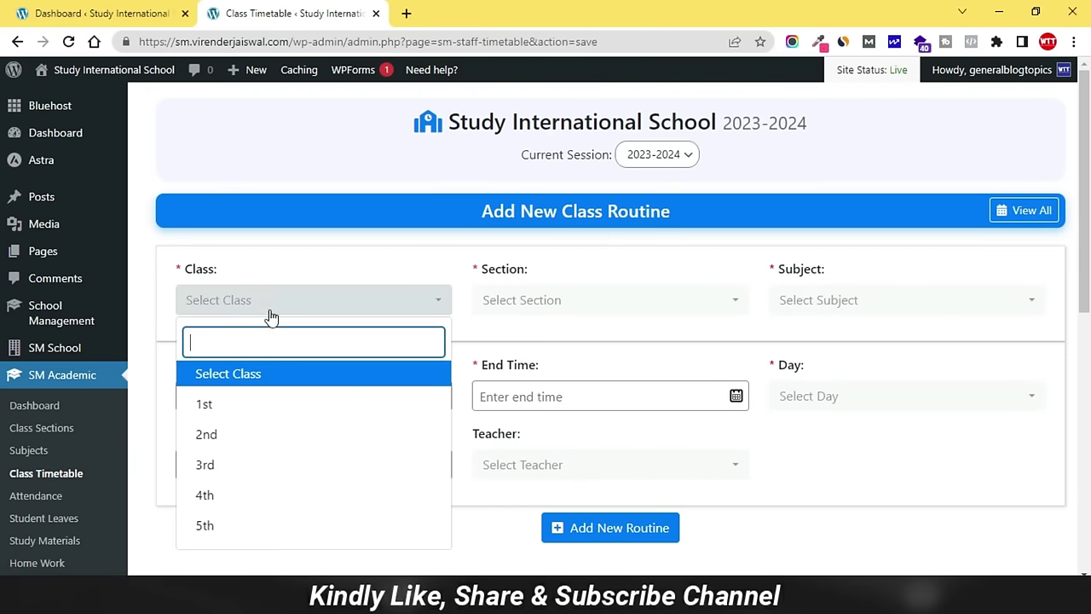
pyautogui.click(206, 406)
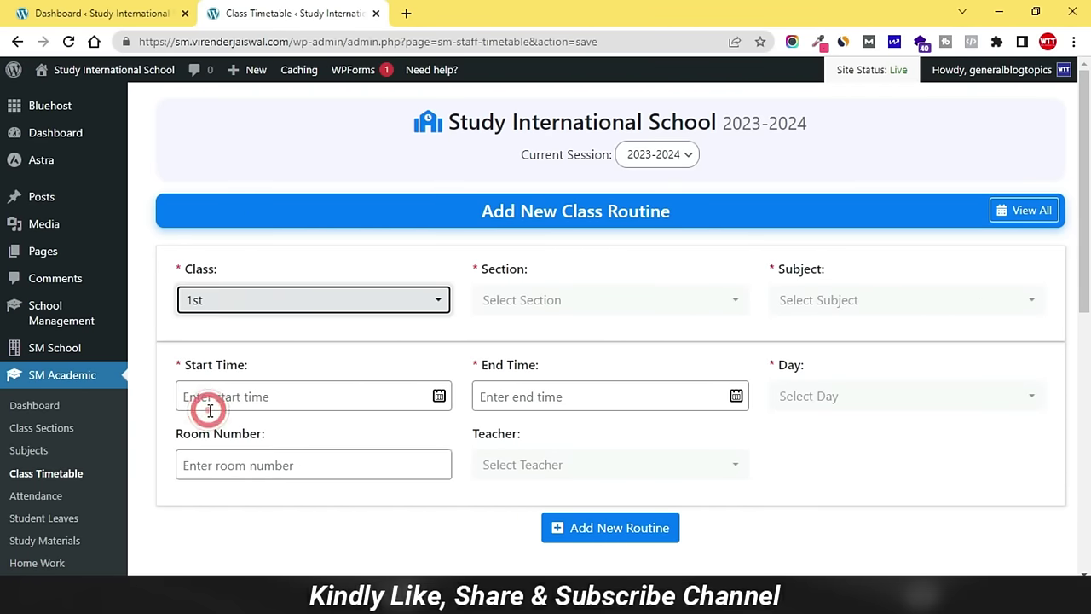
pyautogui.click(594, 300)
pyautogui.click(522, 375)
pyautogui.click(828, 309)
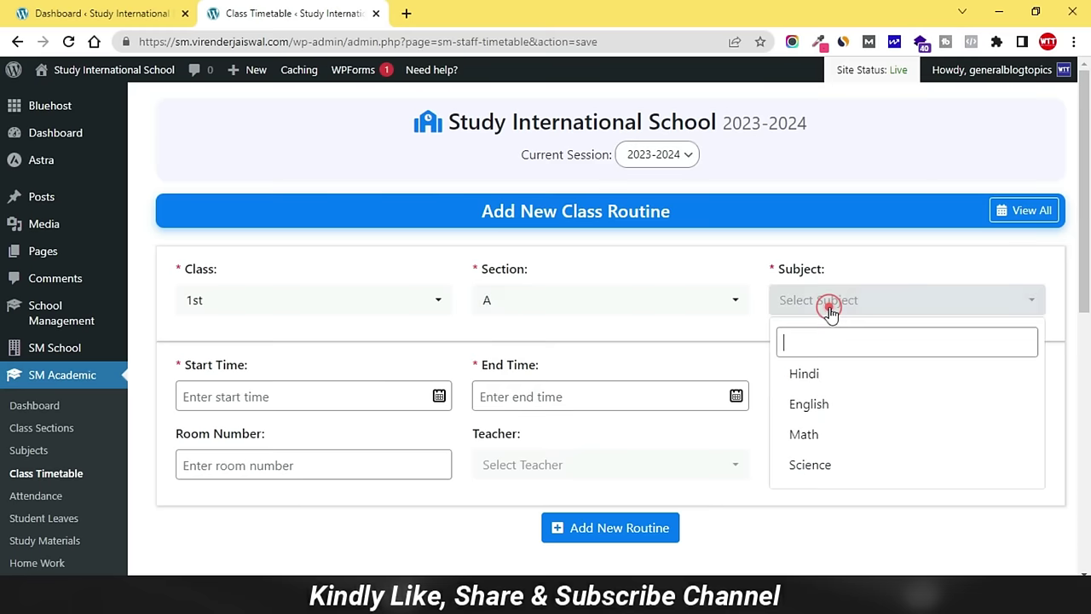
pyautogui.click(824, 377)
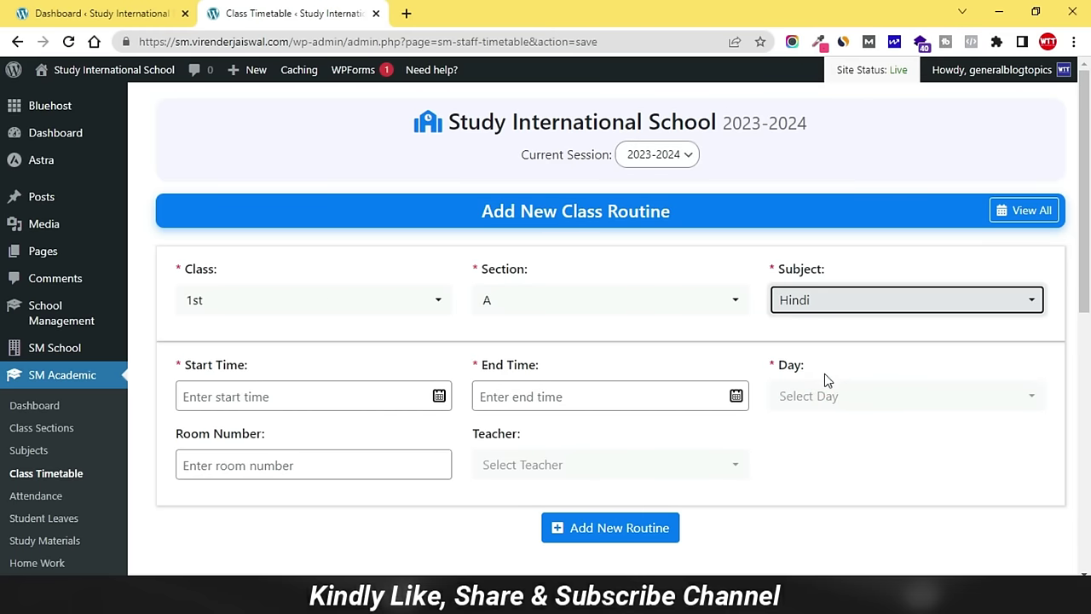
# Step: Set the routine's start time to 10:00 am
pyautogui.click(269, 398)
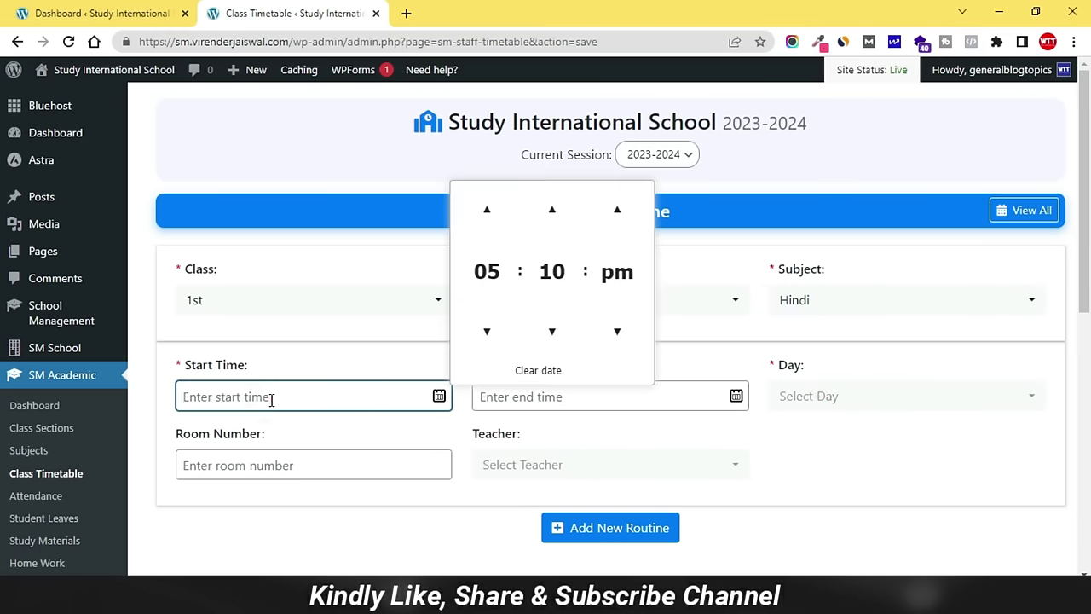
pyautogui.click(486, 208)
pyautogui.moveTo(197, 397); pyautogui.dragTo(178, 399)
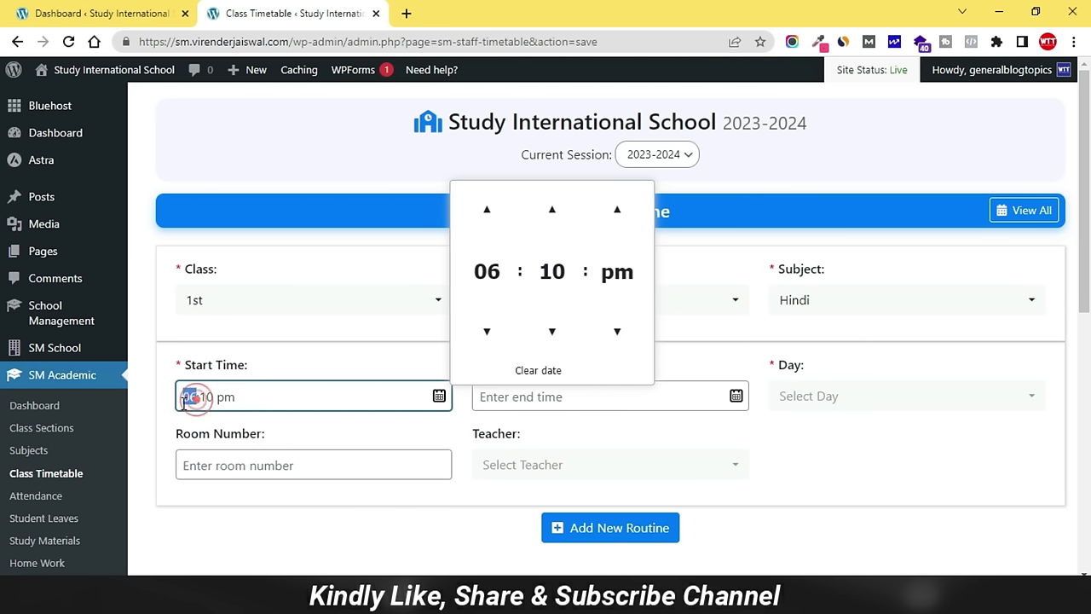
pyautogui.write('10')
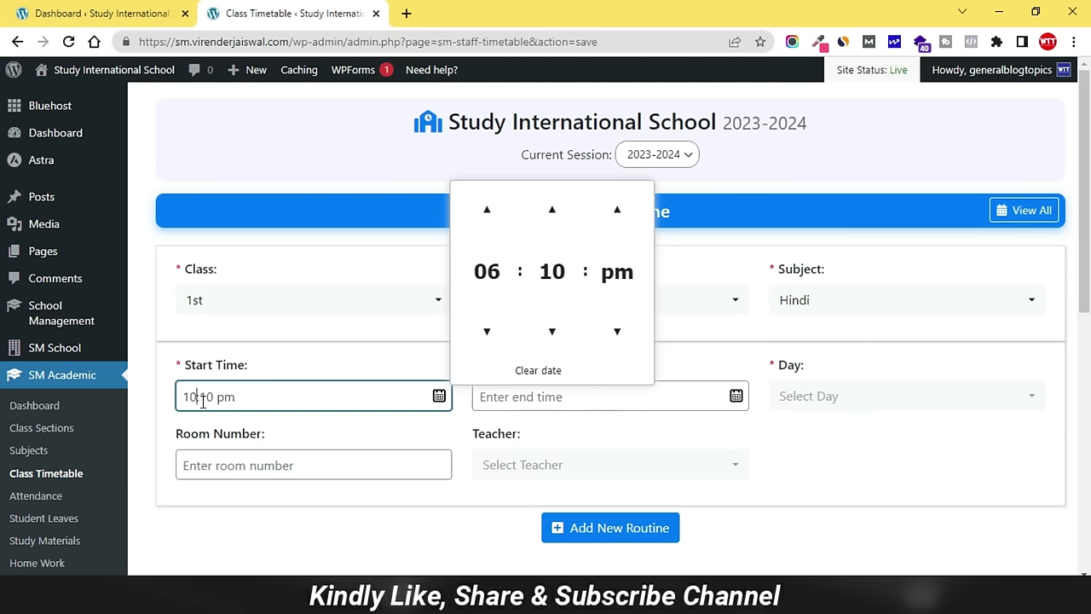
pyautogui.moveTo(199, 397); pyautogui.dragTo(206, 397)
pyautogui.doubleClick(223, 397)
pyautogui.write('am')
pyautogui.click(346, 423)
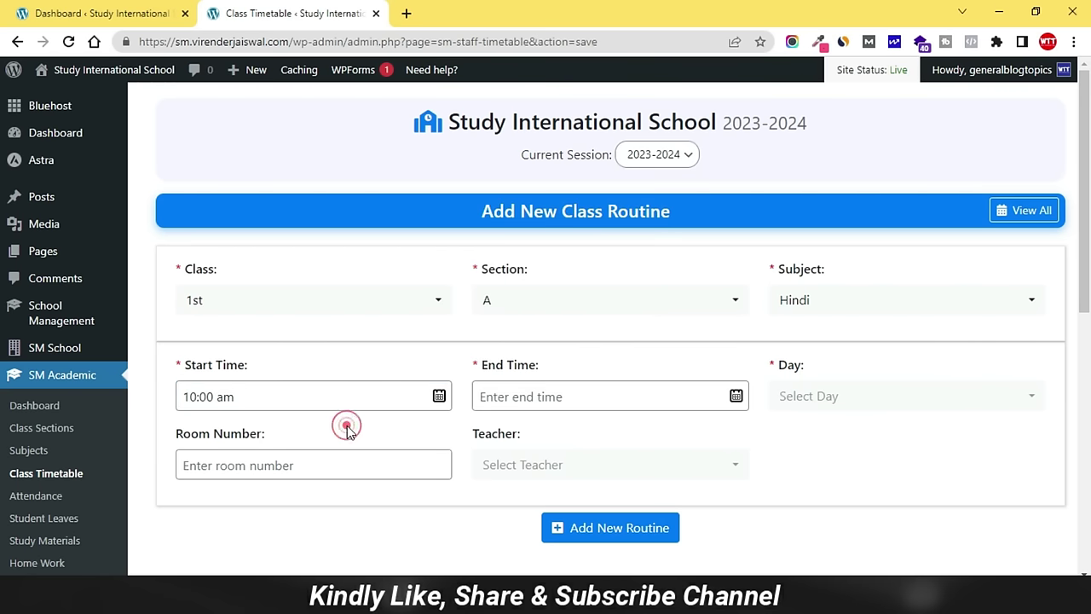
pyautogui.click(268, 397)
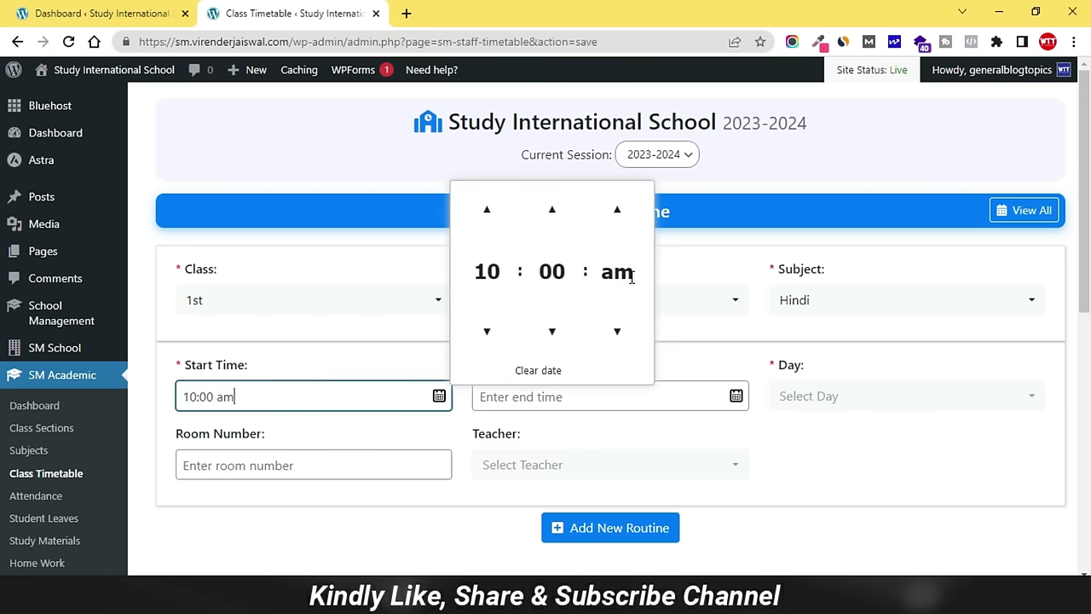
# Step: Set the routine's end time to 10:30 am
pyautogui.click(571, 397)
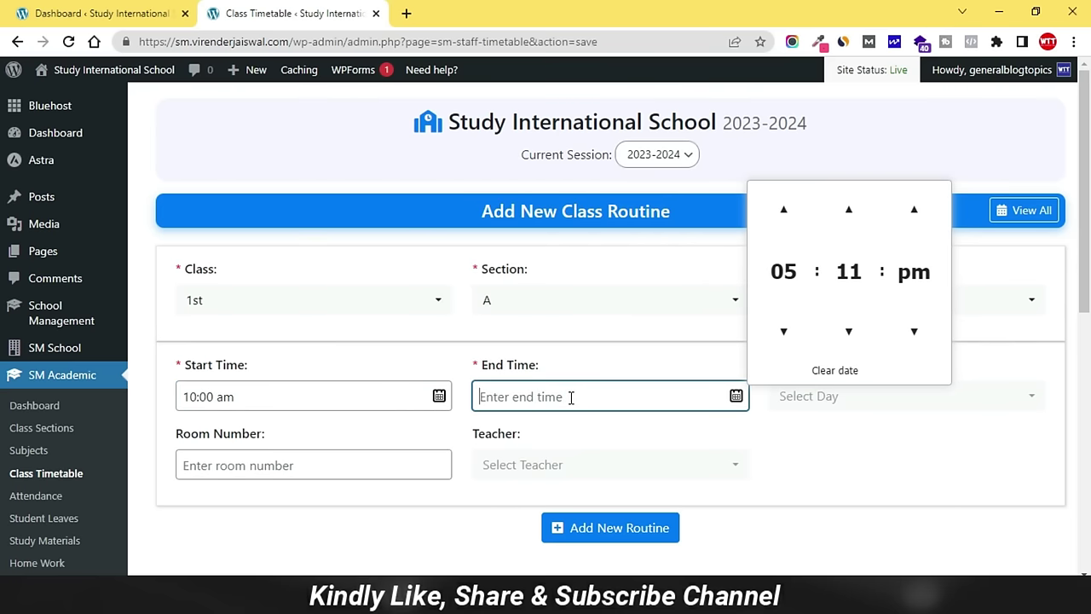
pyautogui.moveTo(275, 397); pyautogui.dragTo(152, 410)
pyautogui.hotkey('ctrl', 'c')
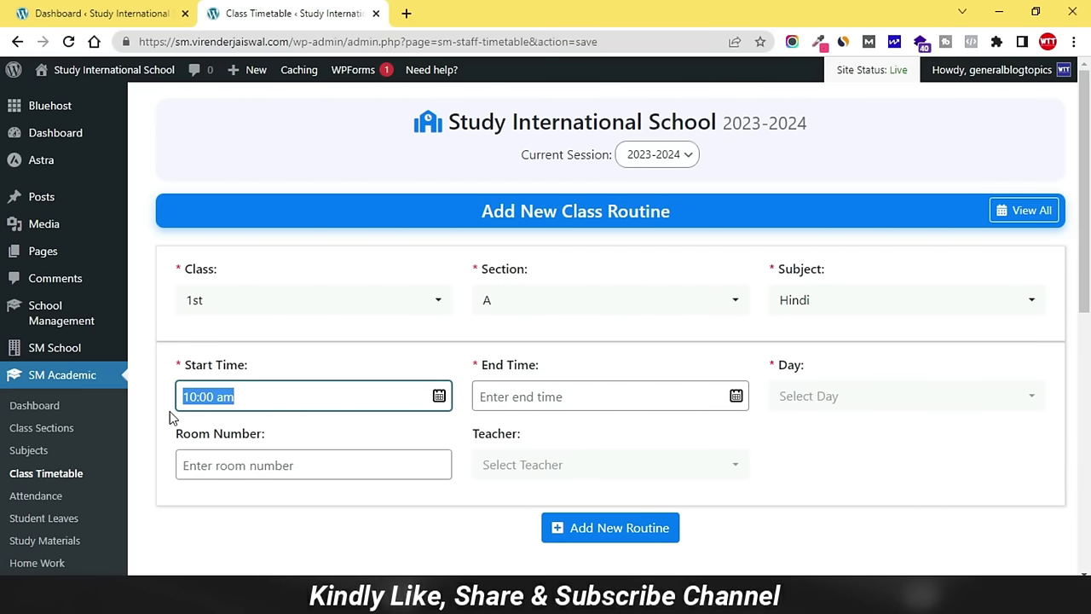
pyautogui.click(585, 399)
pyautogui.hotkey('ctrl', 'v')
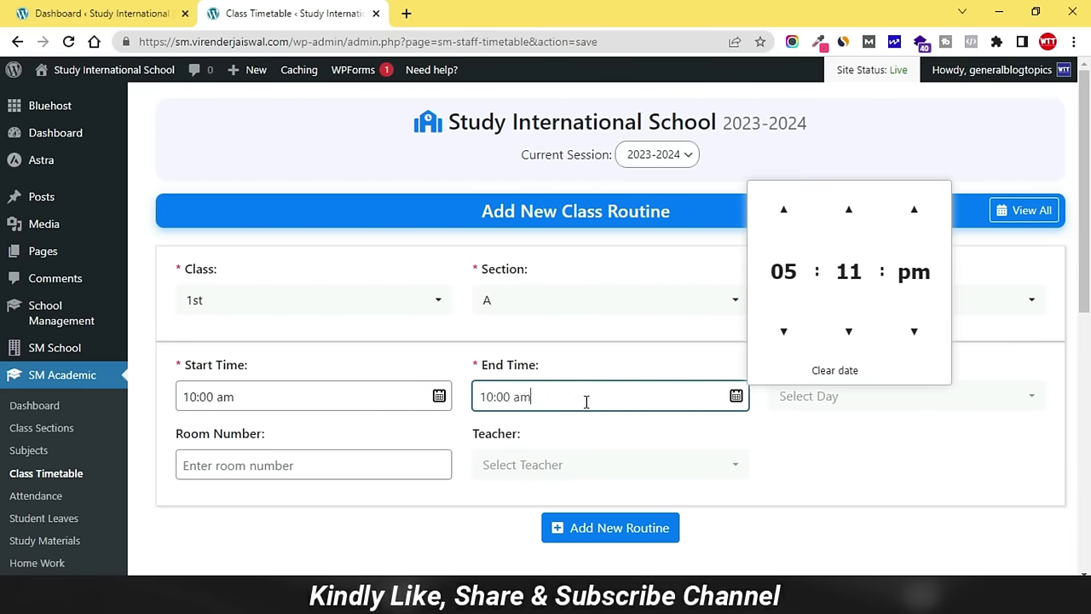
pyautogui.moveTo(497, 397); pyautogui.dragTo(504, 398)
pyautogui.click(576, 437)
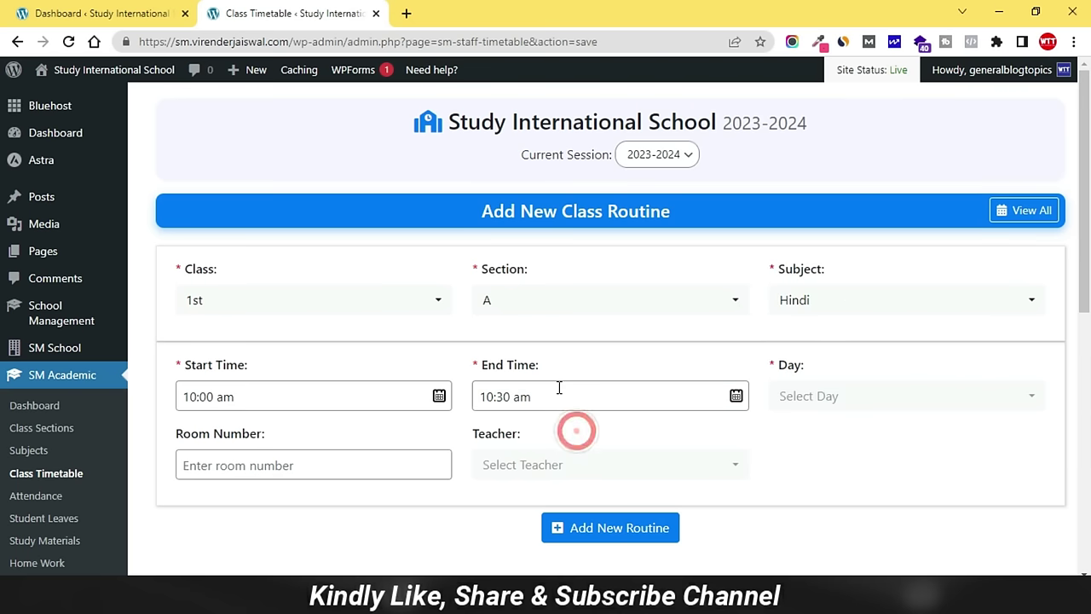
# Step: Select Monday to Friday as the routine days, excluding Saturday and Sunday
pyautogui.click(889, 390)
pyautogui.click(844, 146)
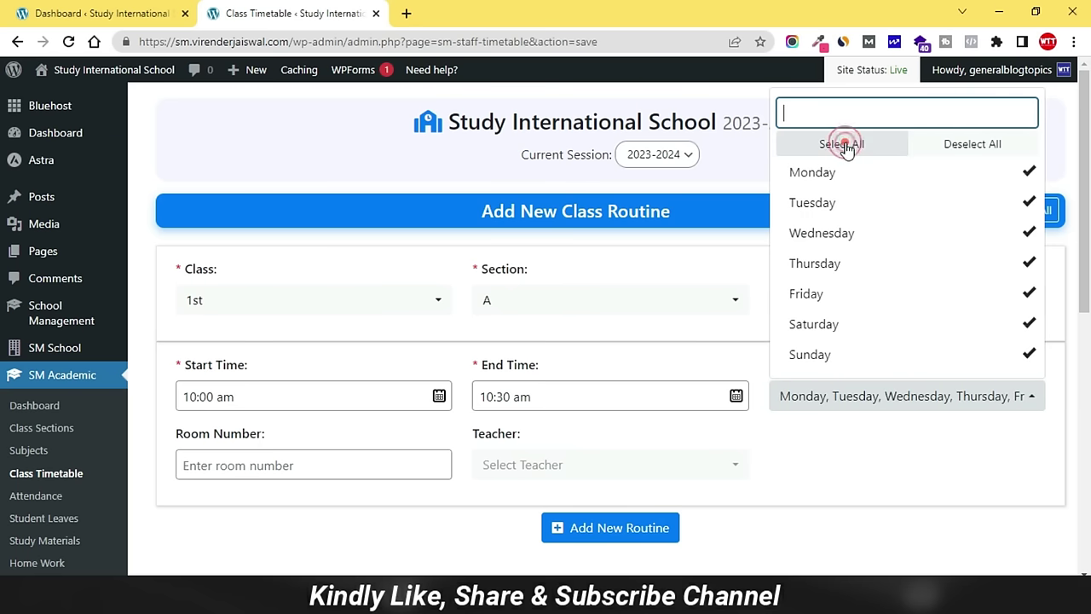
pyautogui.click(914, 362)
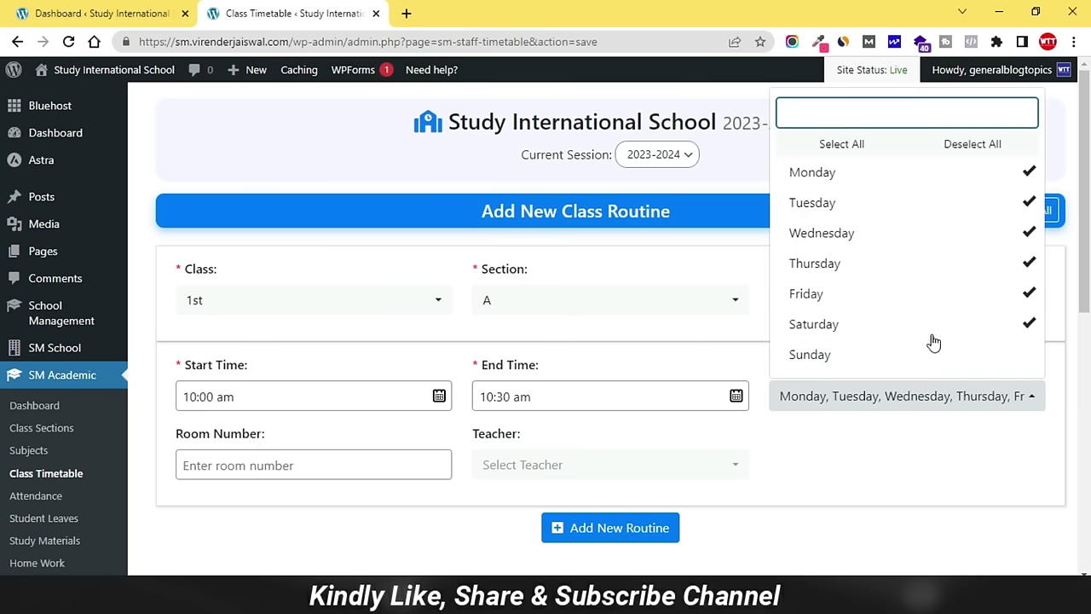
pyautogui.click(929, 335)
pyautogui.click(840, 459)
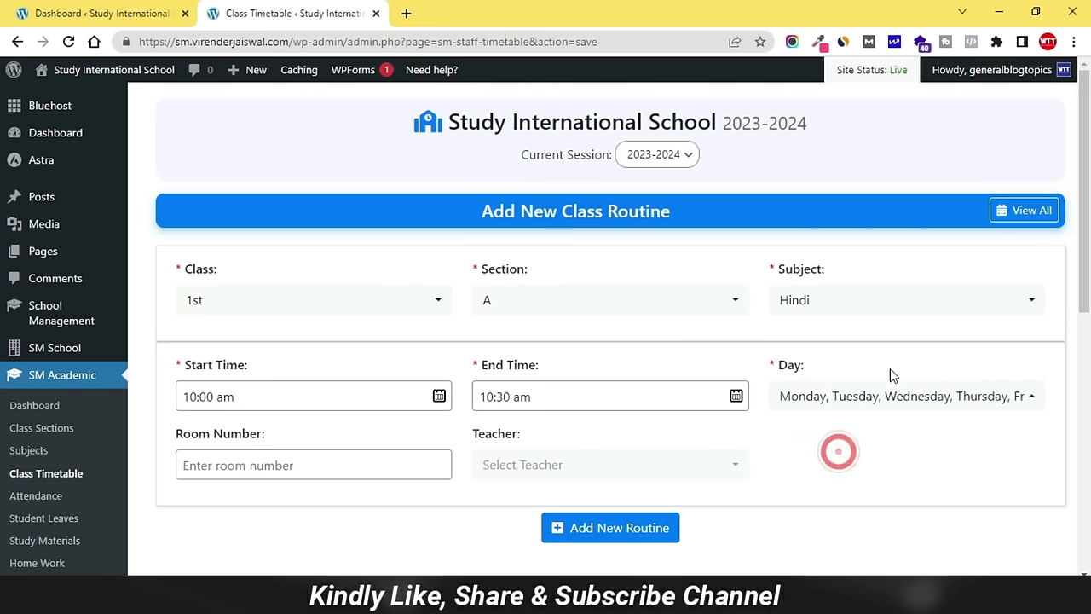
# Step: Enter room 10, choose Teacher1, and save the Hindi routine
pyautogui.click(231, 477)
pyautogui.write('10')
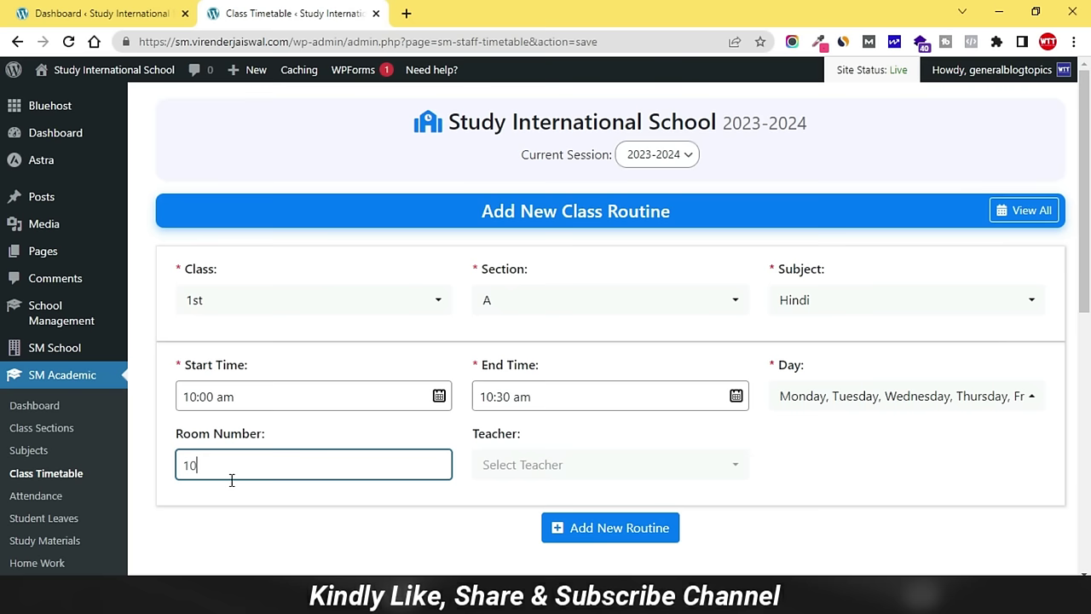
pyautogui.click(522, 457)
pyautogui.click(540, 545)
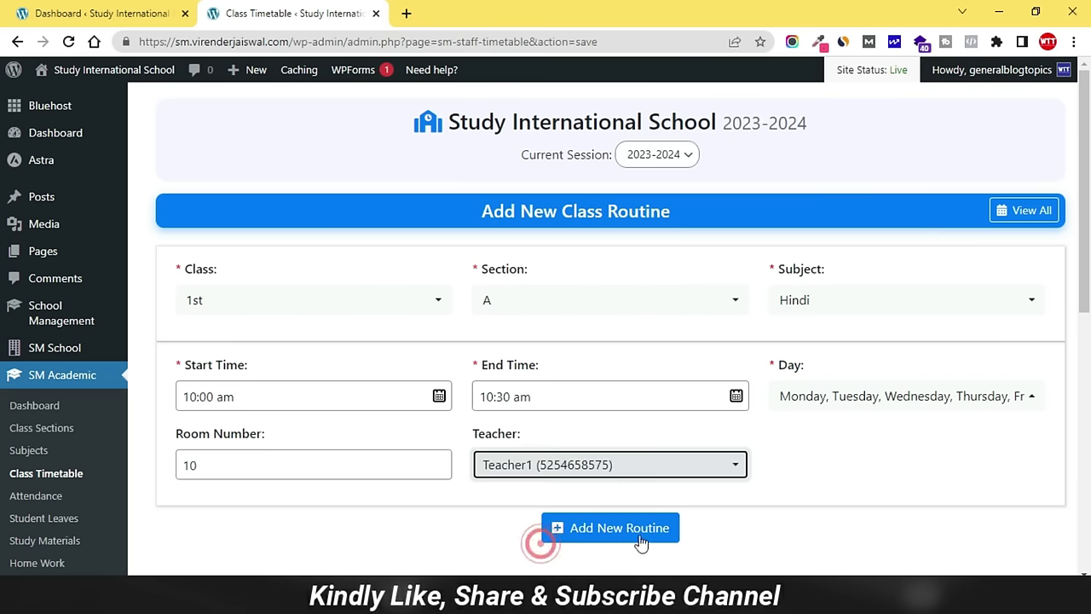
pyautogui.click(831, 462)
pyautogui.scroll(-1, 558, 461)
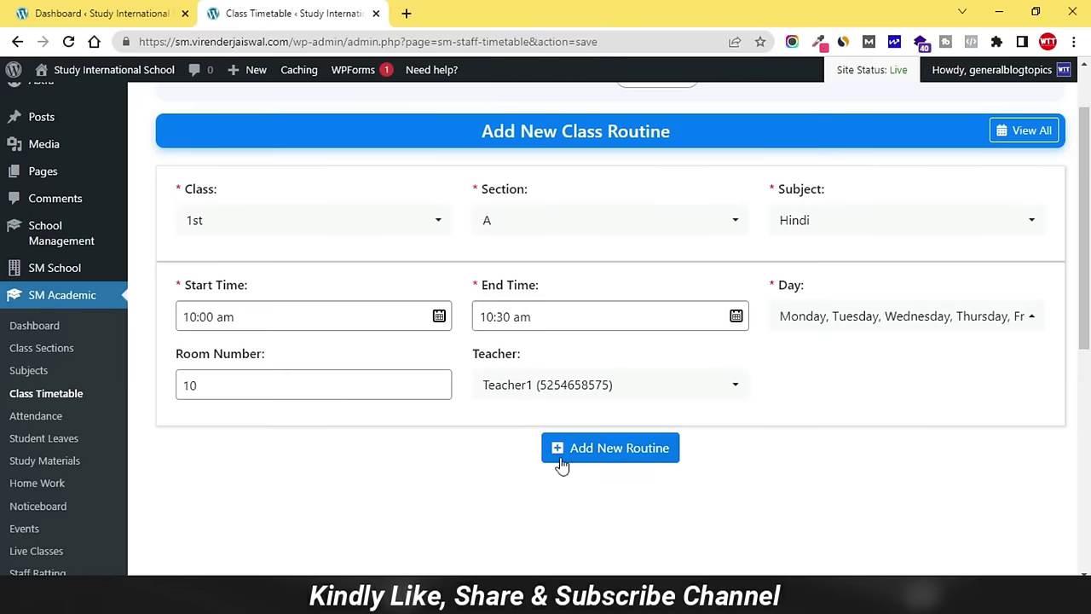
pyautogui.click(621, 456)
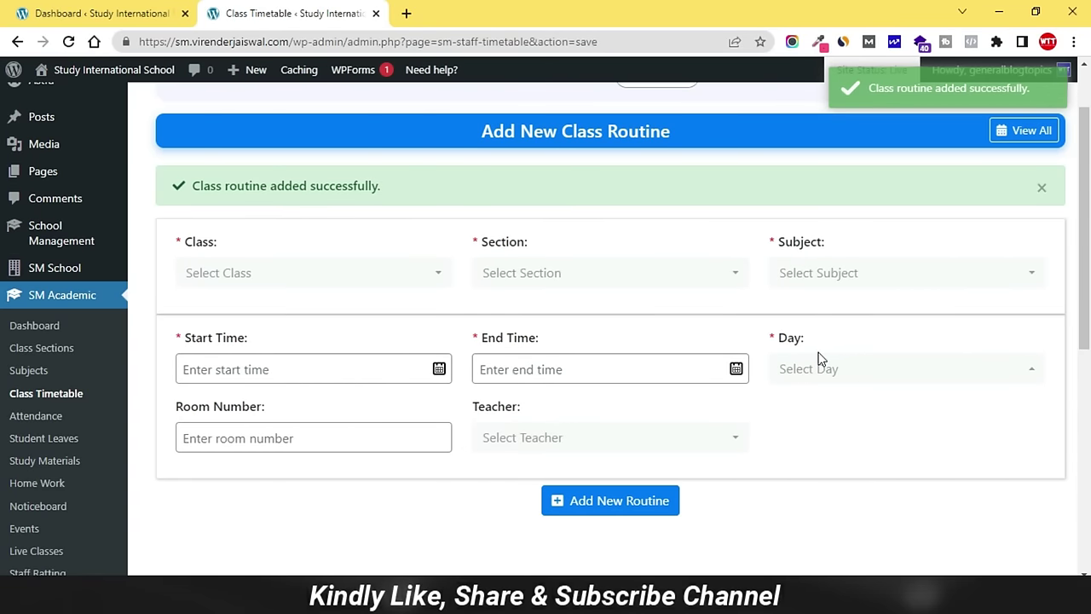
# Step: Set the new routine to Class 1st, Section A, subject English
pyautogui.click(254, 273)
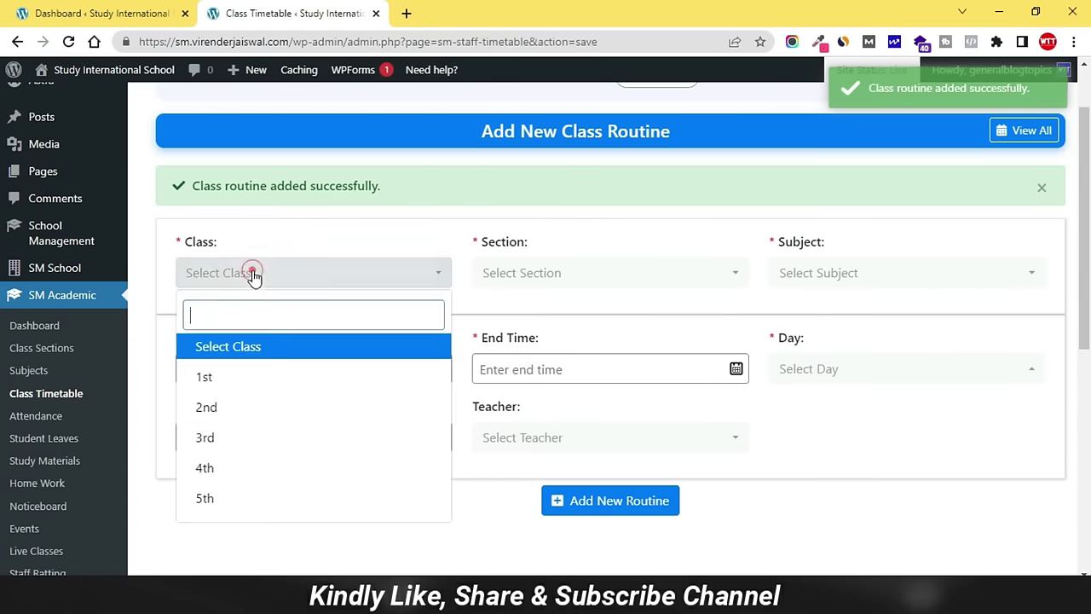
pyautogui.click(257, 376)
pyautogui.click(608, 274)
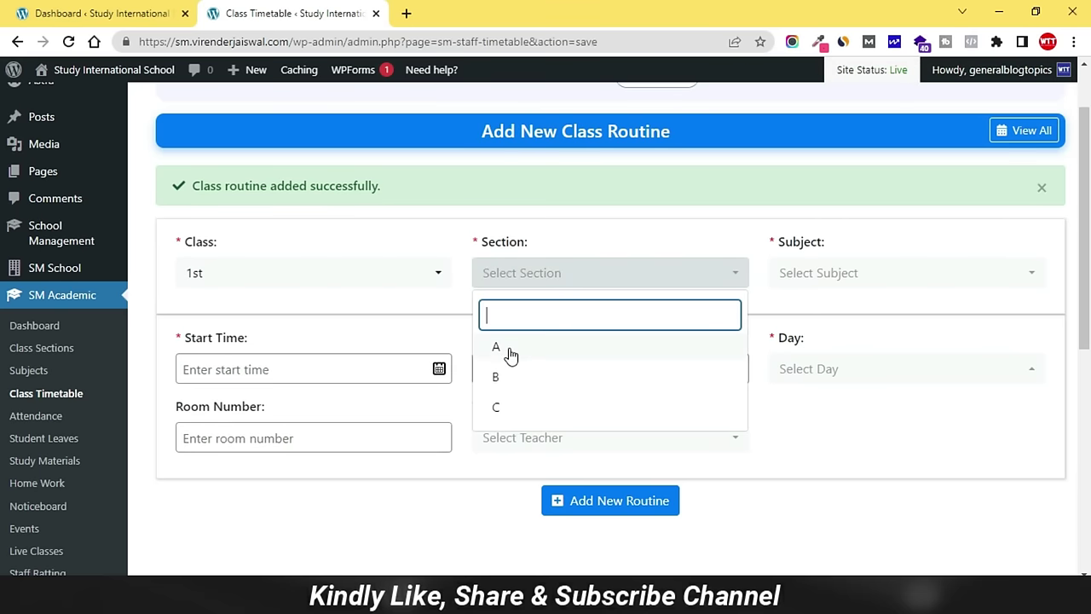
pyautogui.click(509, 354)
pyautogui.click(857, 274)
pyautogui.click(828, 383)
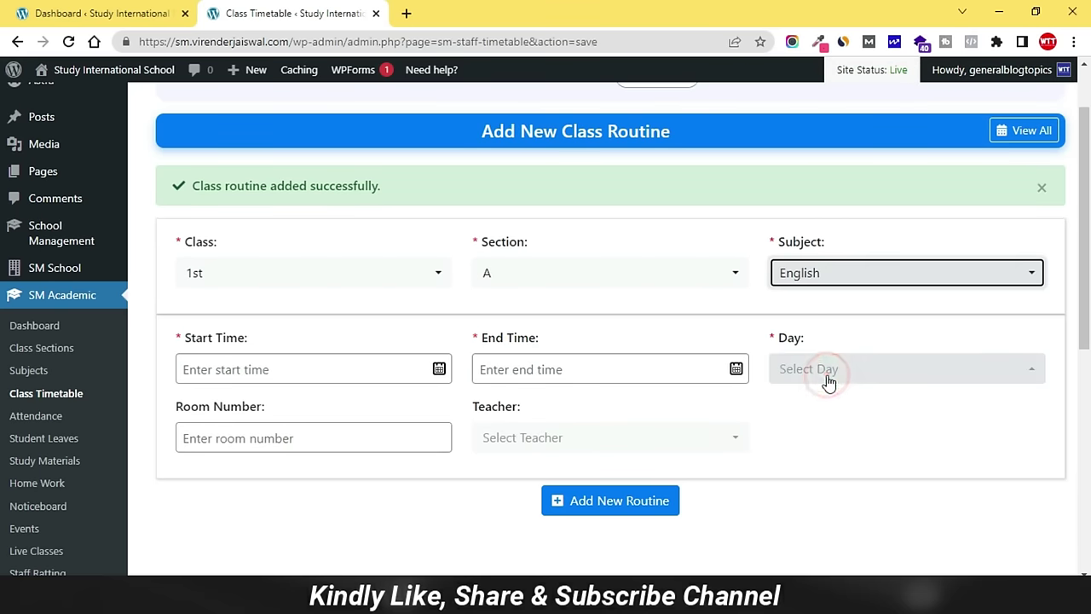
# Step: Set the English routine's times to 10:40–11:10 am
pyautogui.click(258, 372)
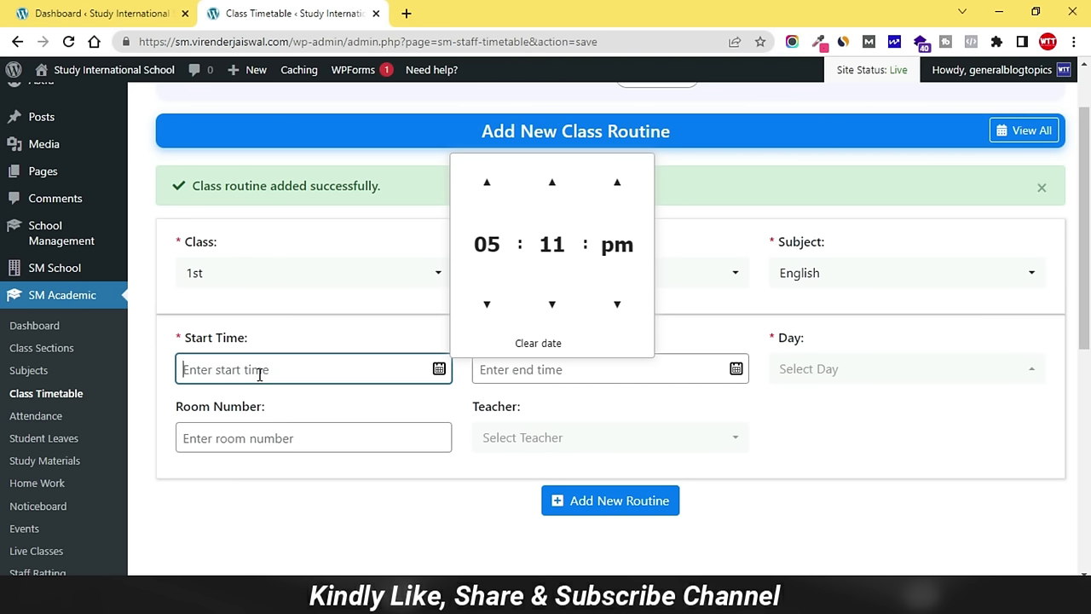
pyautogui.write('10:00 am')
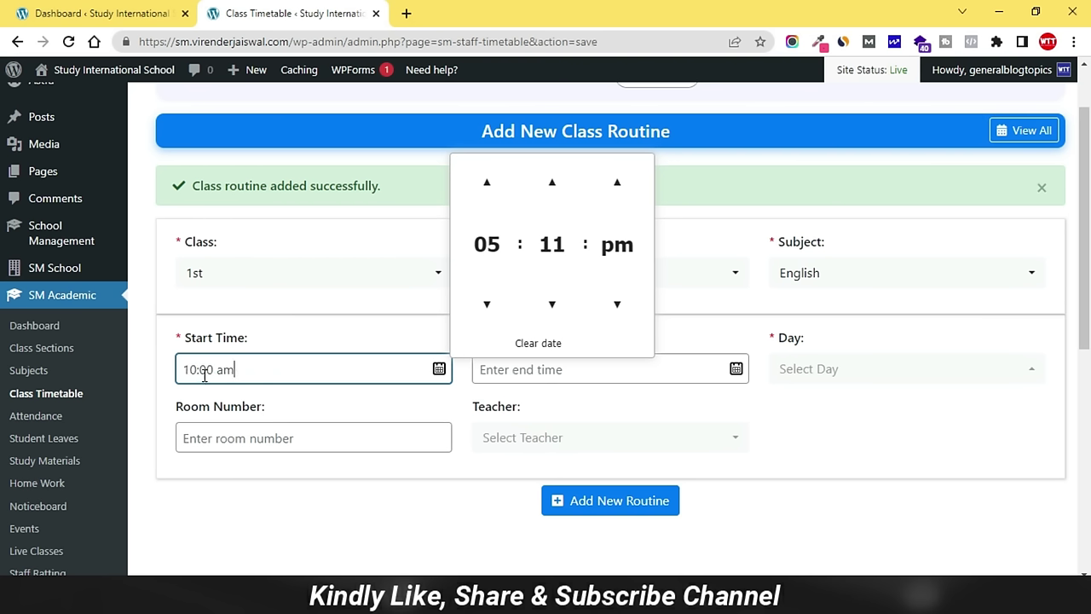
pyautogui.moveTo(206, 369); pyautogui.dragTo(199, 369)
pyautogui.tripleClick(298, 363)
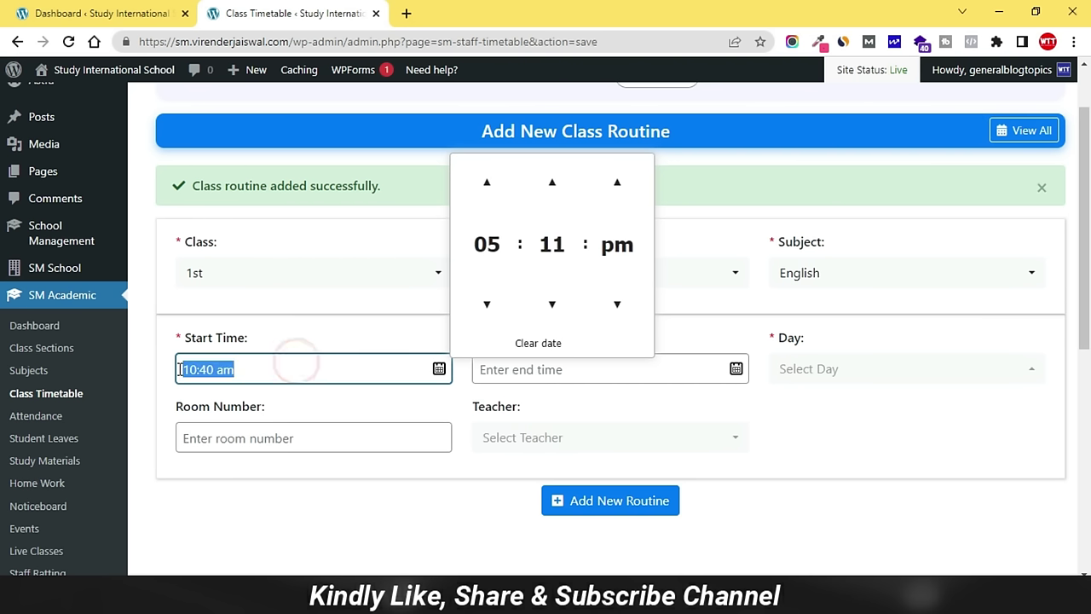
pyautogui.click(540, 379)
pyautogui.write('10:00 am')
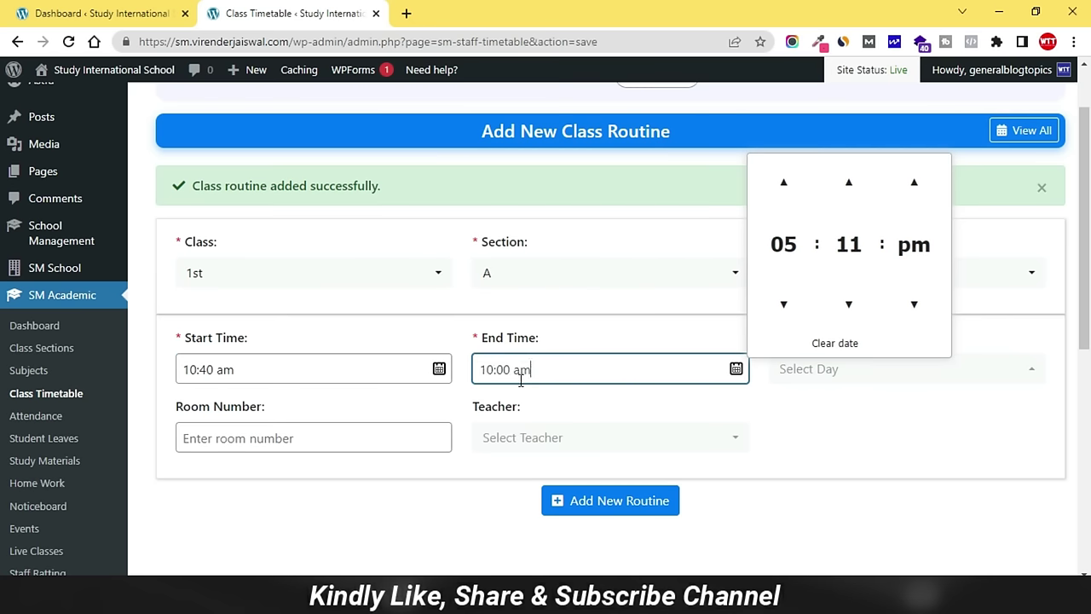
pyautogui.moveTo(494, 375); pyautogui.dragTo(489, 375)
pyautogui.write('1')
pyautogui.moveTo(497, 369); pyautogui.dragTo(509, 380)
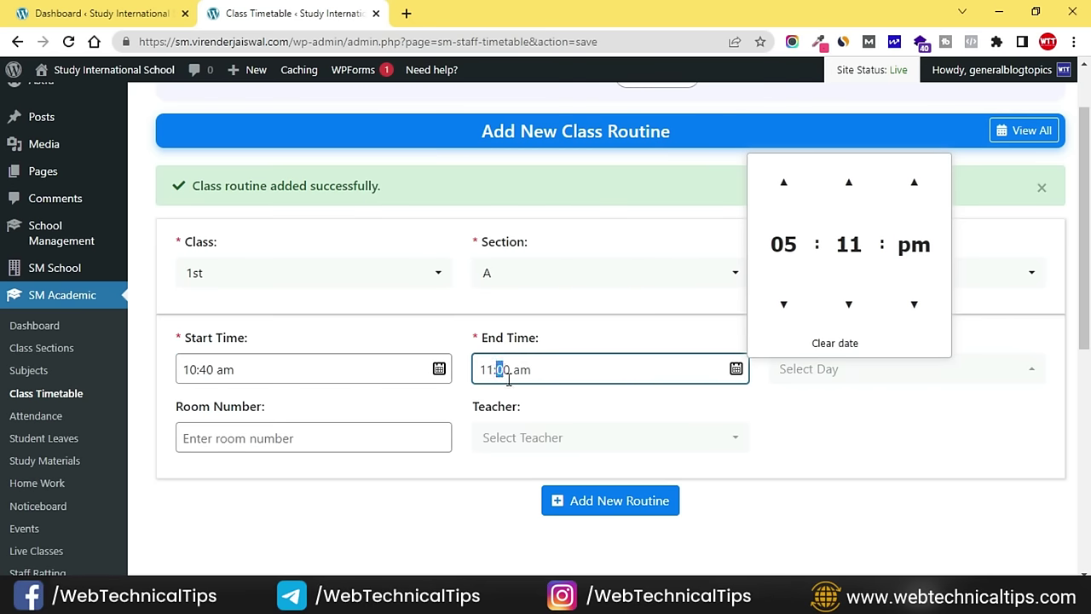
# Step: Select Monday to Friday as the days, unticking Saturday and Sunday
pyautogui.click(840, 384)
pyautogui.click(882, 132)
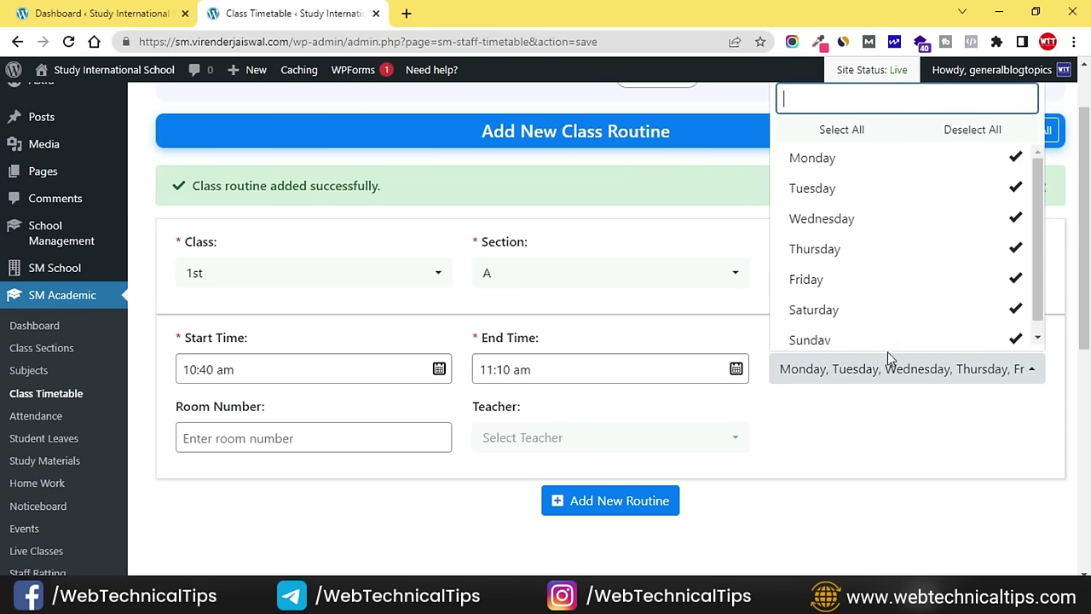
pyautogui.click(889, 340)
pyautogui.click(897, 313)
pyautogui.click(235, 482)
# Step: Enter room 10, leave the empty teacher list, and save the English routine
pyautogui.click(259, 435)
pyautogui.write('10')
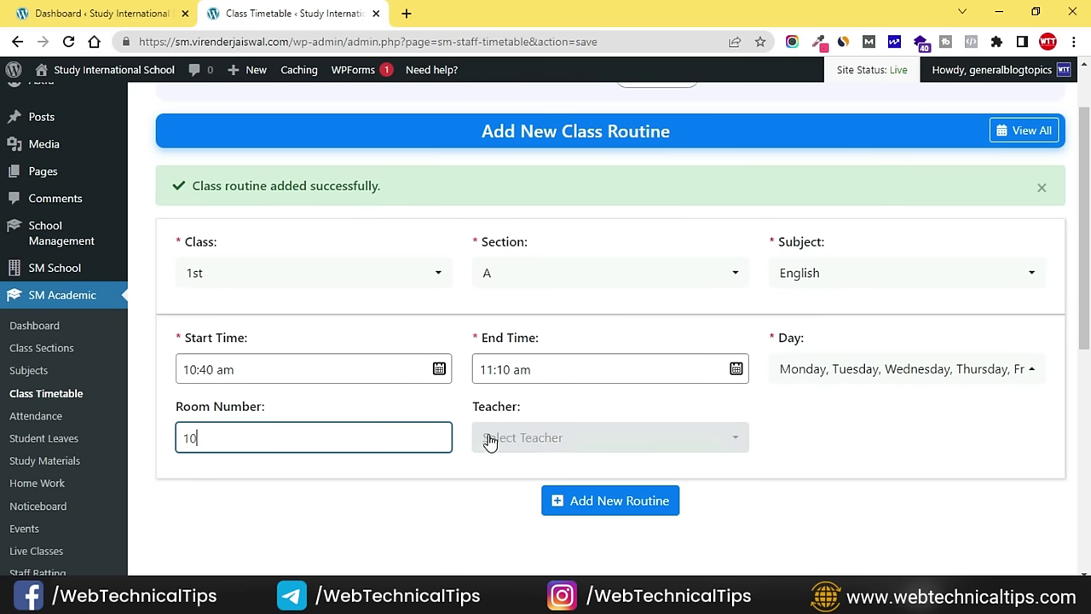
pyautogui.click(540, 439)
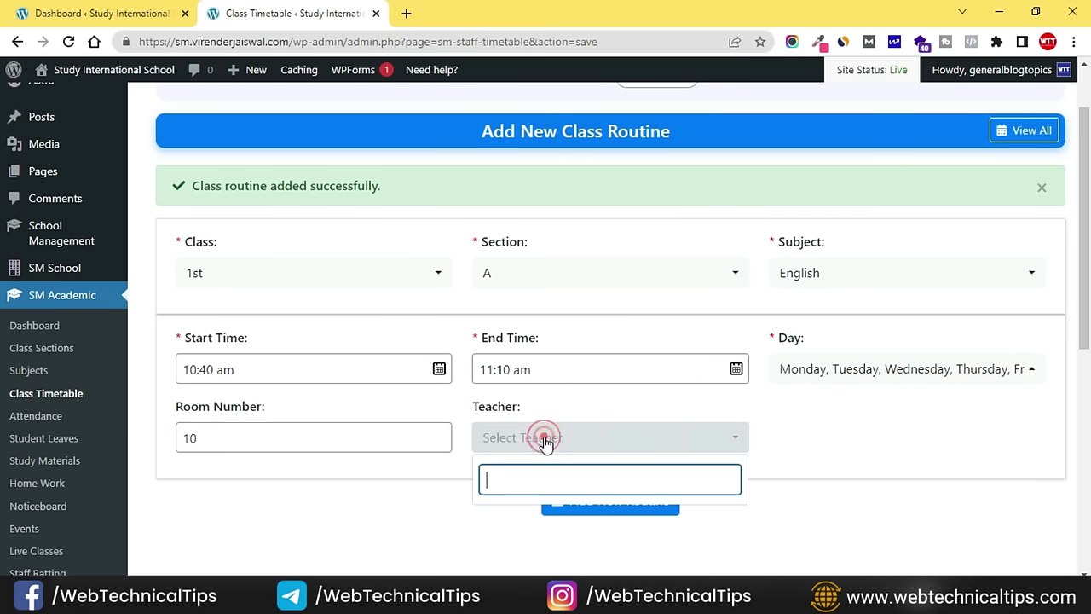
pyautogui.click(530, 486)
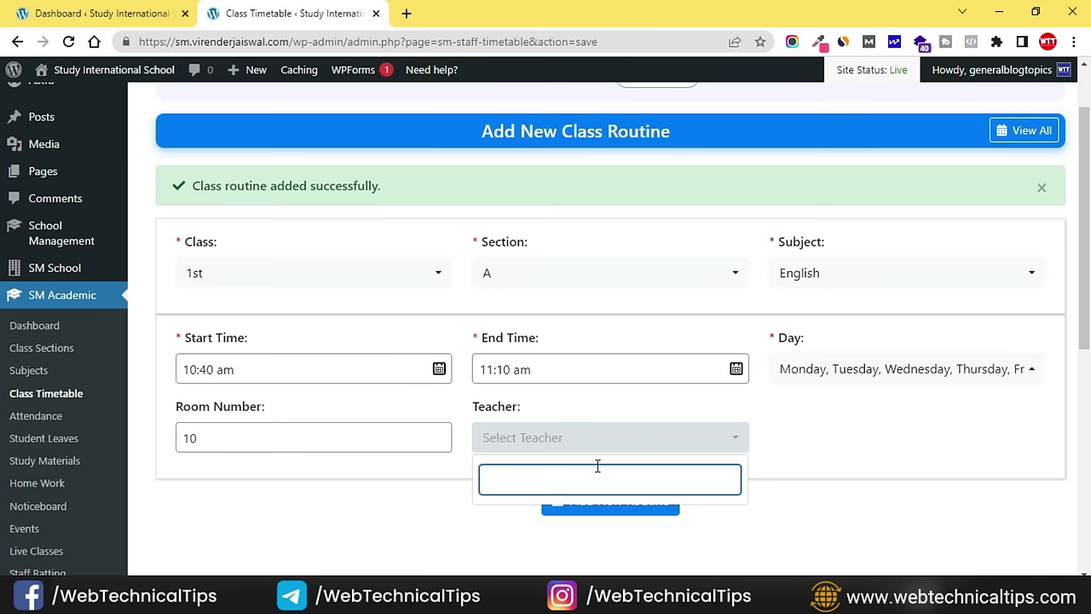
pyautogui.click(824, 471)
pyautogui.click(611, 496)
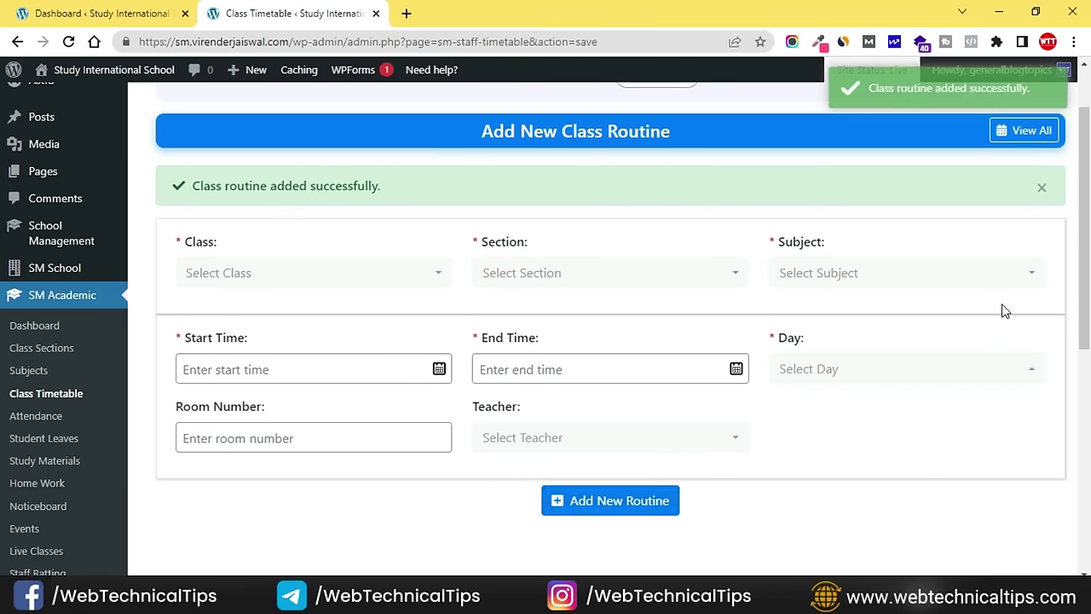
# Step: Set the new routine to Class 1st, Section A, subject Math
pyautogui.scroll(1, 1001, 304)
pyautogui.click(317, 349)
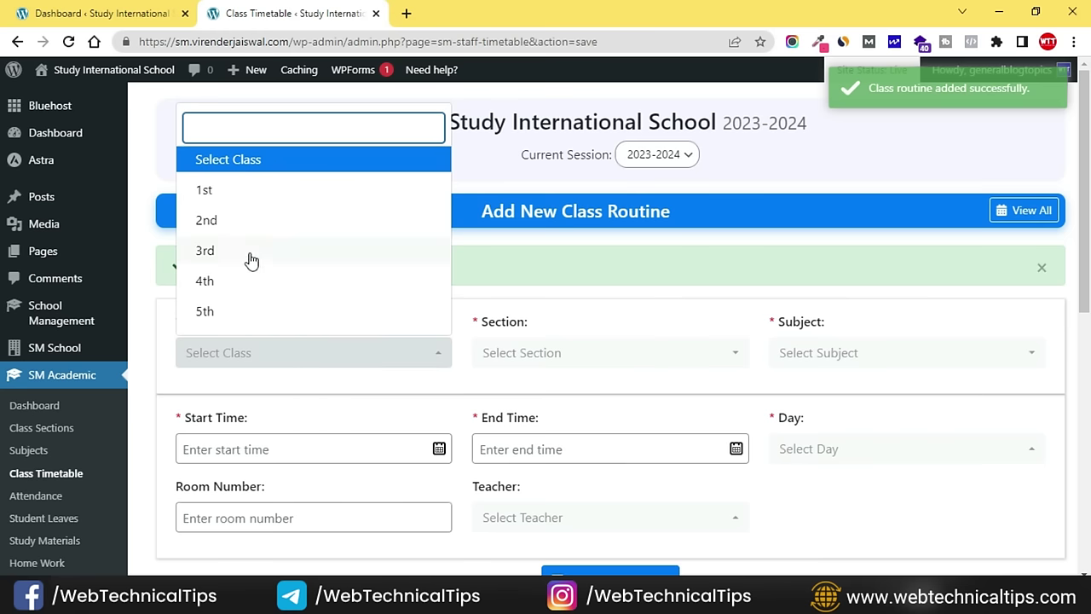
pyautogui.click(246, 189)
pyautogui.click(594, 352)
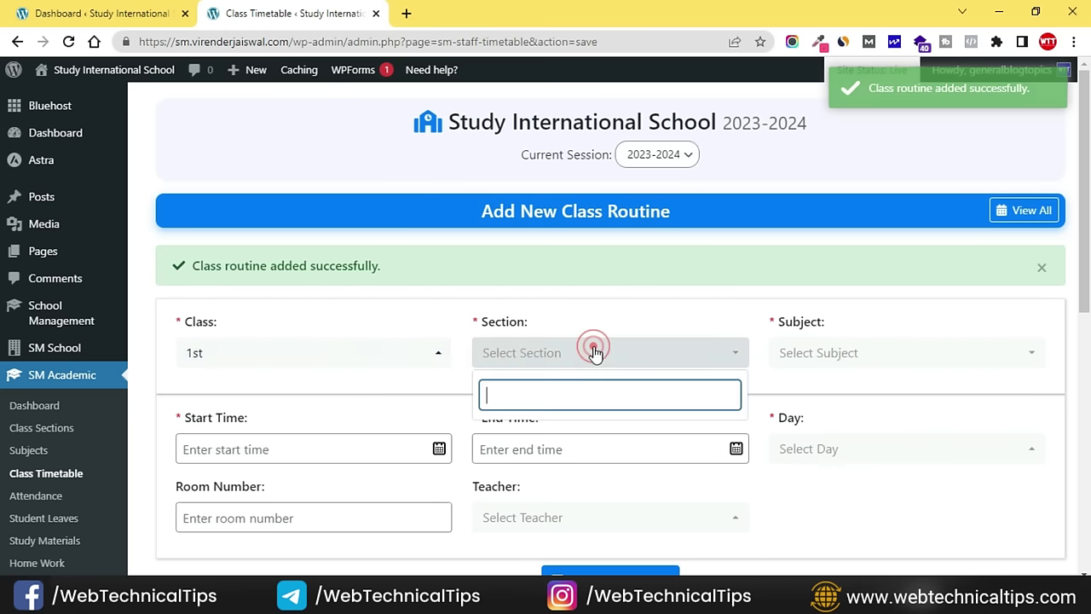
pyautogui.click(519, 426)
pyautogui.click(862, 352)
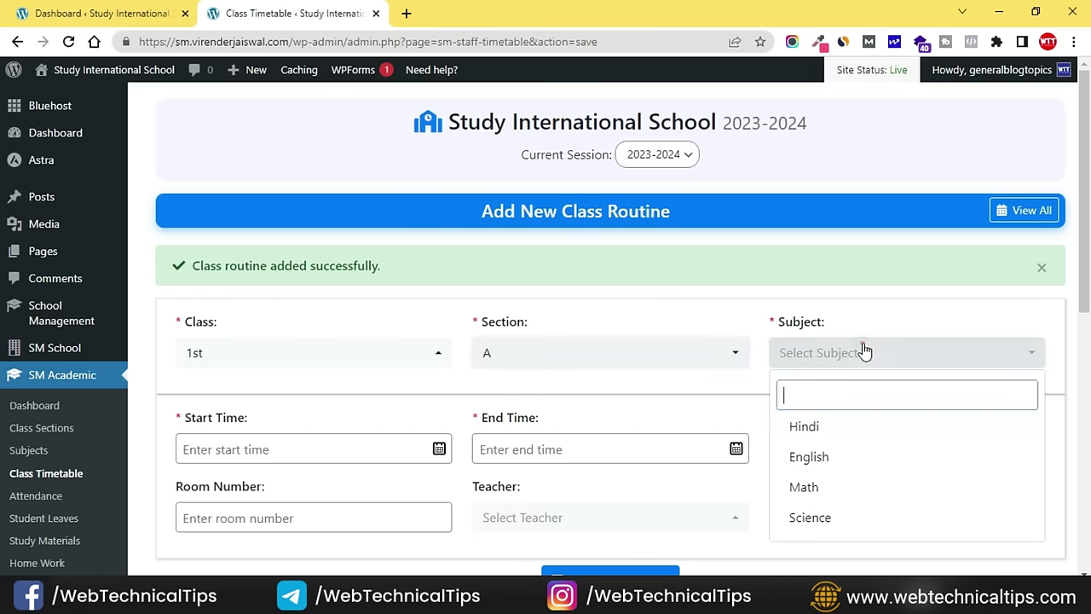
pyautogui.click(828, 485)
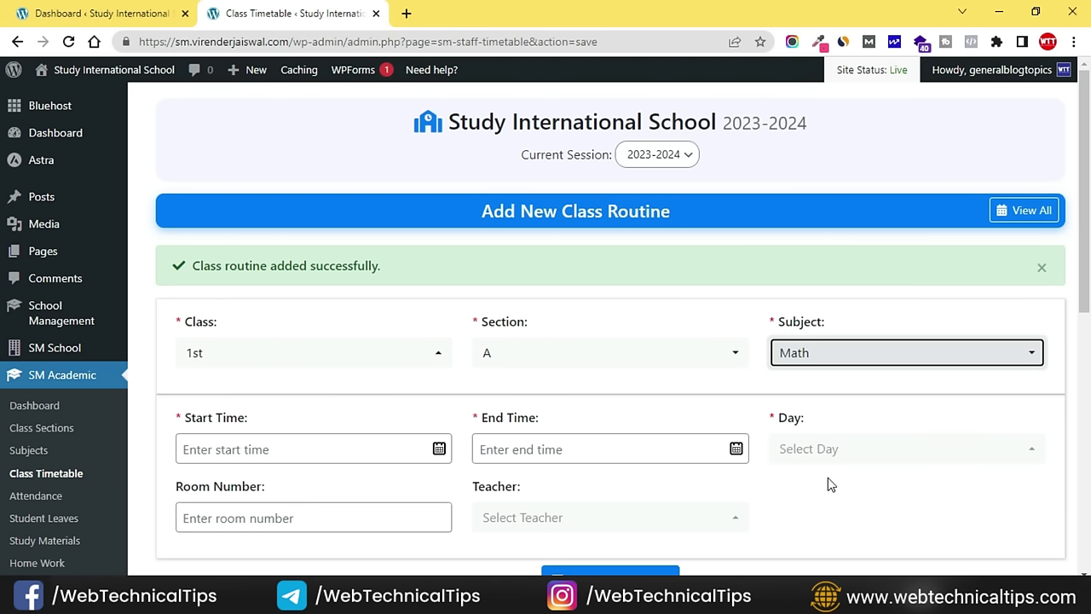
# Step: Set the Math routine's times to 11:20–11:50 am
pyautogui.click(359, 450)
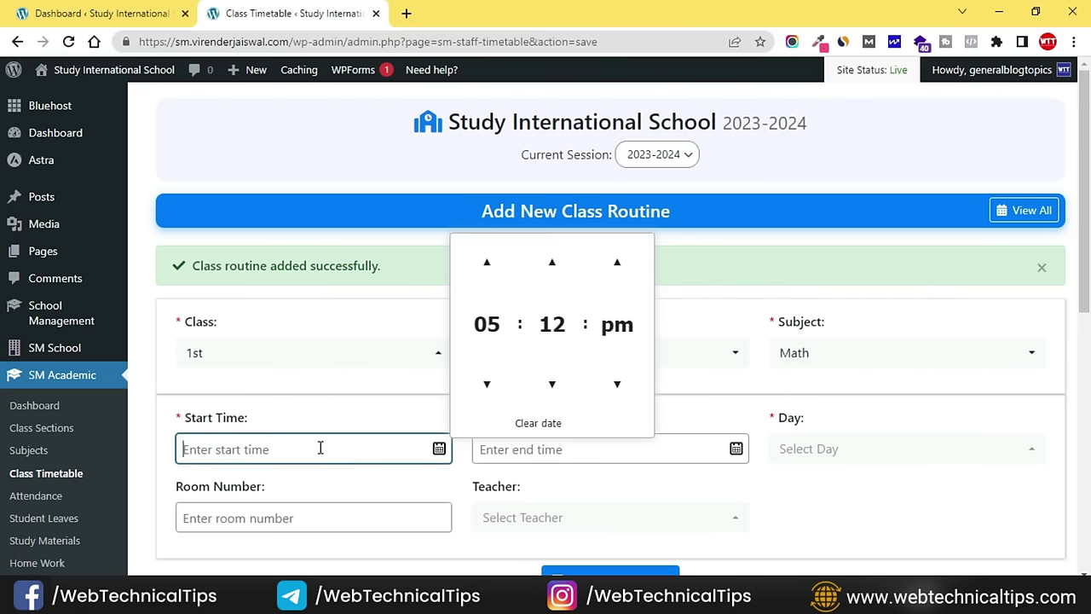
pyautogui.write('10:00 am')
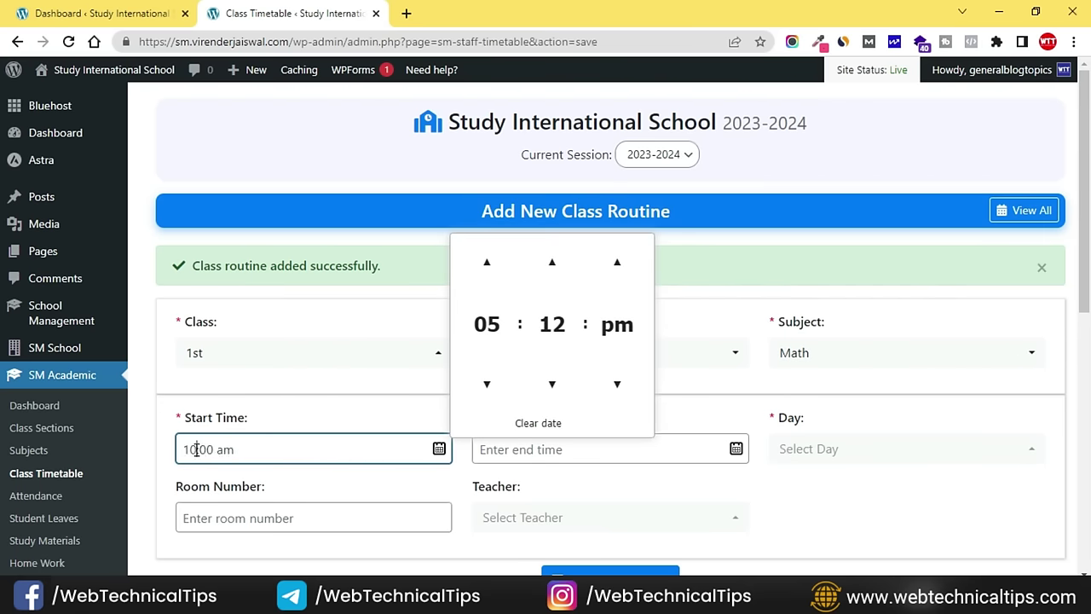
pyautogui.doubleClick(196, 449)
pyautogui.write('11')
pyautogui.doubleClick(207, 449)
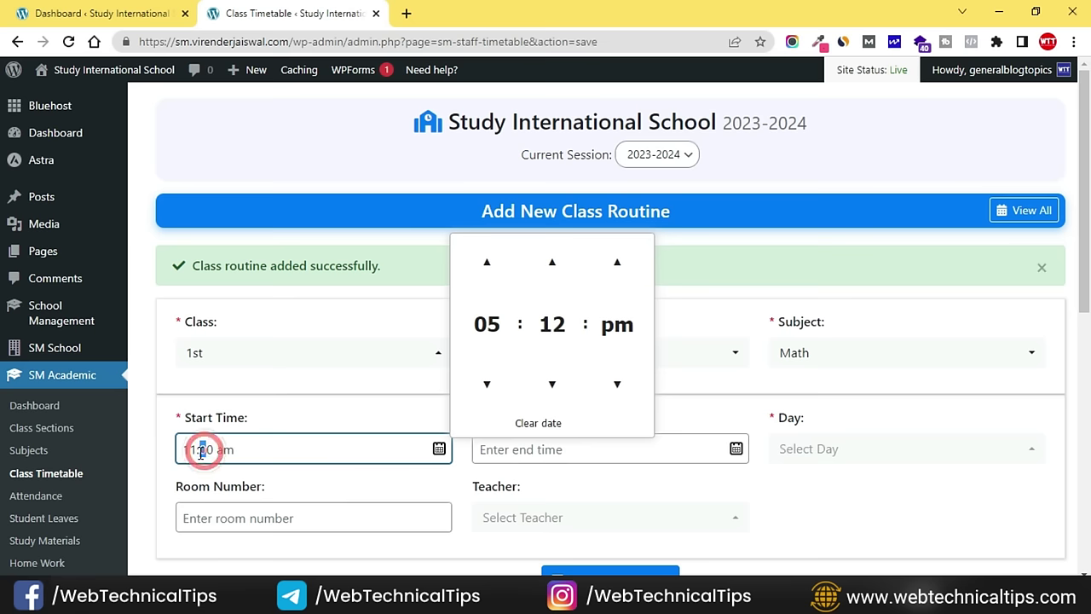
pyautogui.write('20')
pyautogui.click(605, 450)
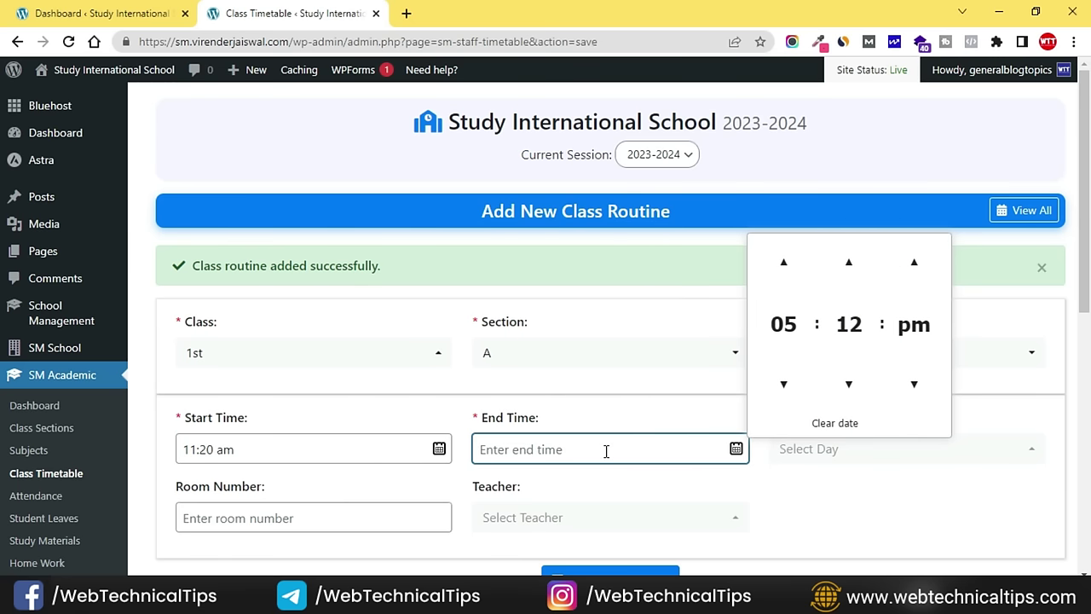
pyautogui.write('10:00 am')
pyautogui.doubleClick(496, 450)
pyautogui.write('11')
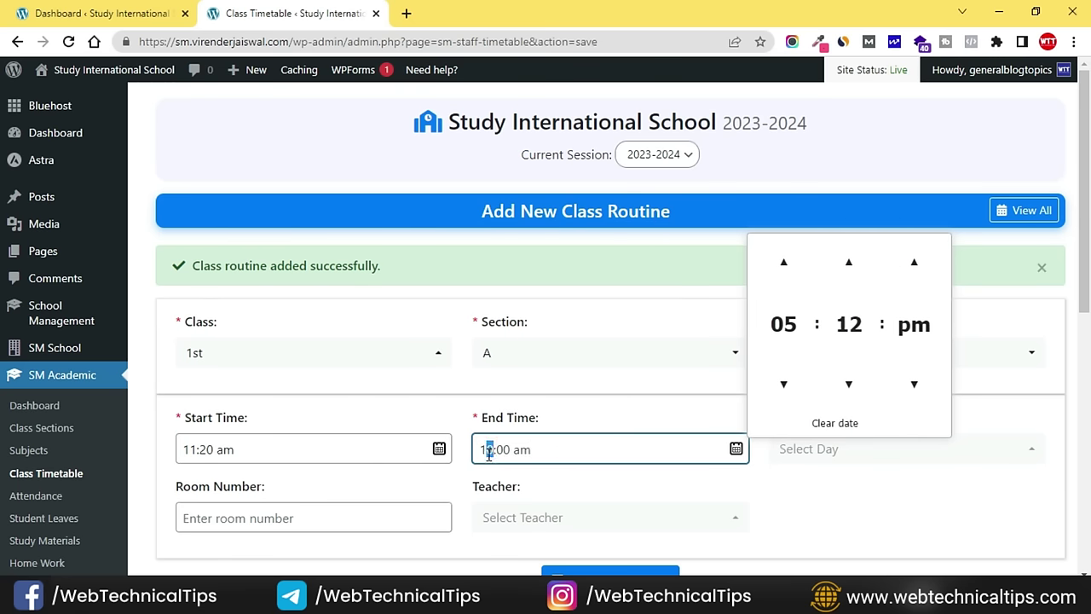
pyautogui.doubleClick(503, 450)
pyautogui.write('10')
# Step: Select all days except Sunday, enter room 10, save, and view all class timetables
pyautogui.click(841, 450)
pyautogui.click(841, 196)
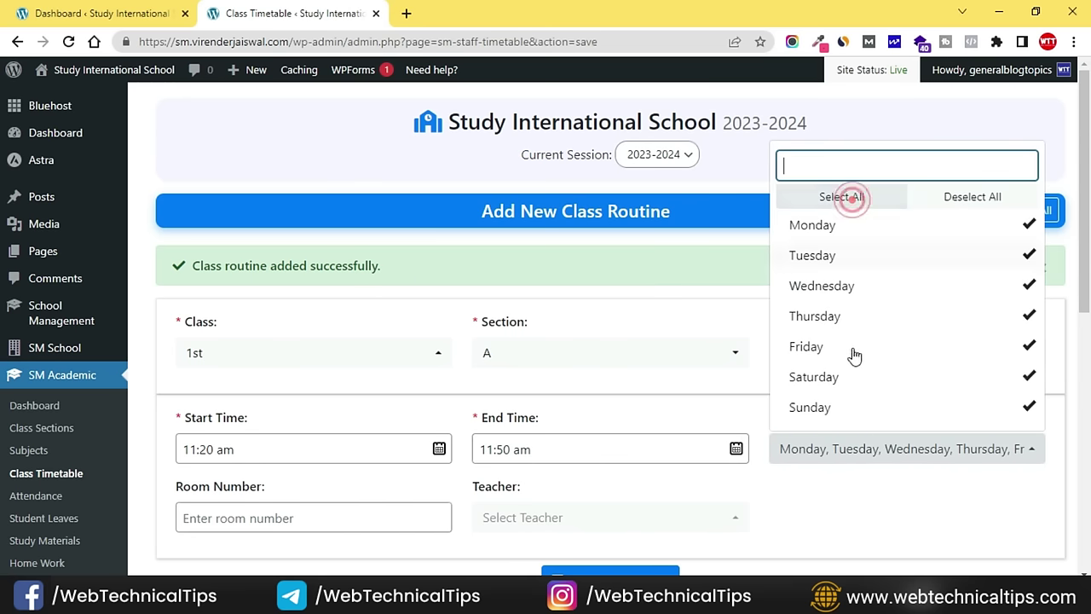
pyautogui.click(834, 409)
pyautogui.click(286, 512)
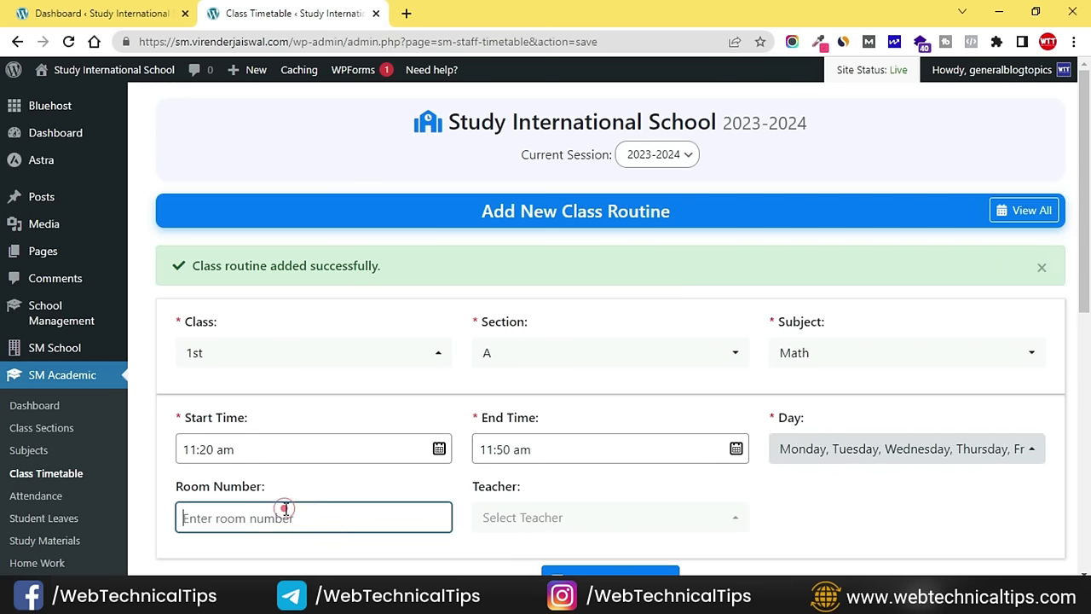
pyautogui.write('10')
pyautogui.scroll(-2, 782, 500)
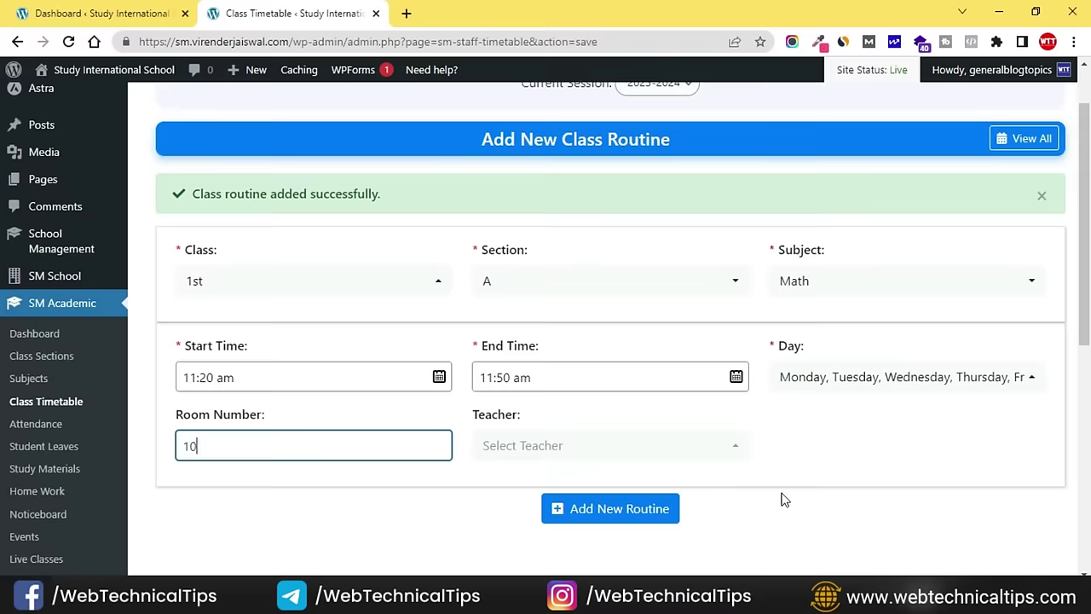
pyautogui.click(629, 438)
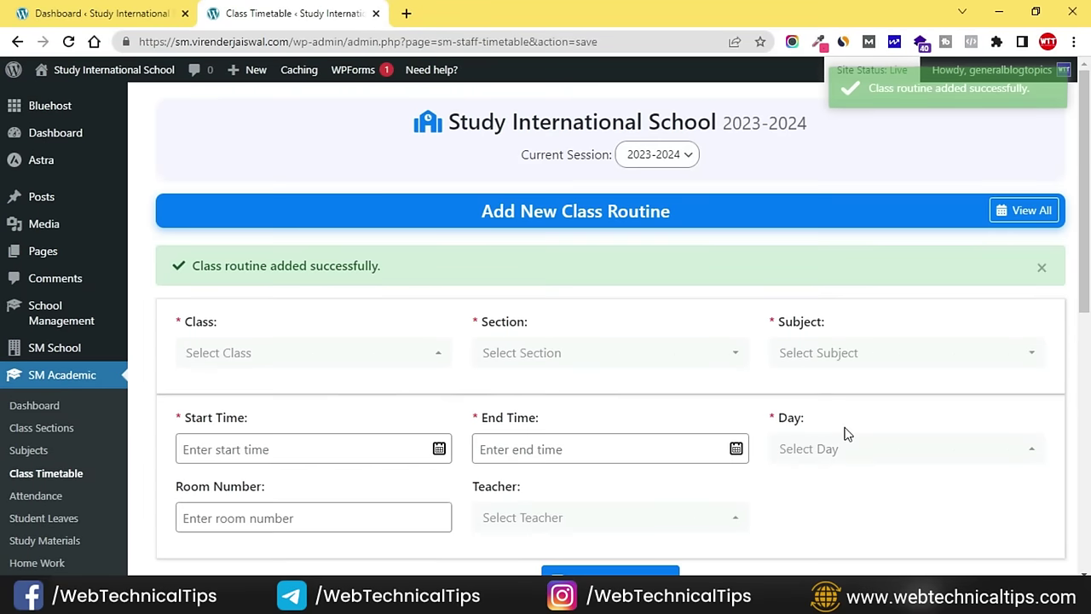
pyautogui.click(1033, 217)
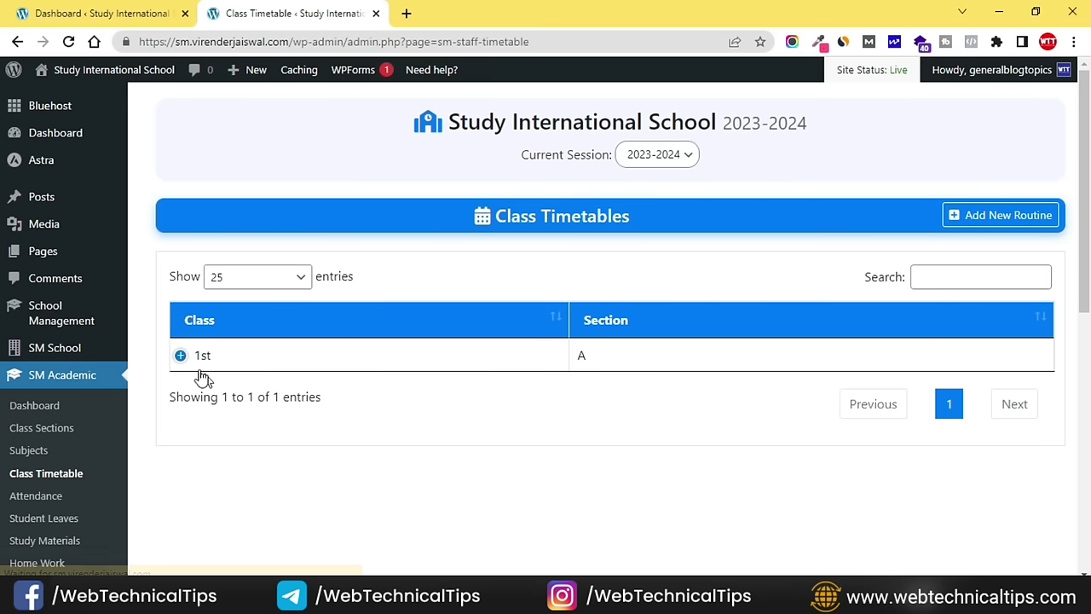
pyautogui.click(180, 355)
pyautogui.click(252, 389)
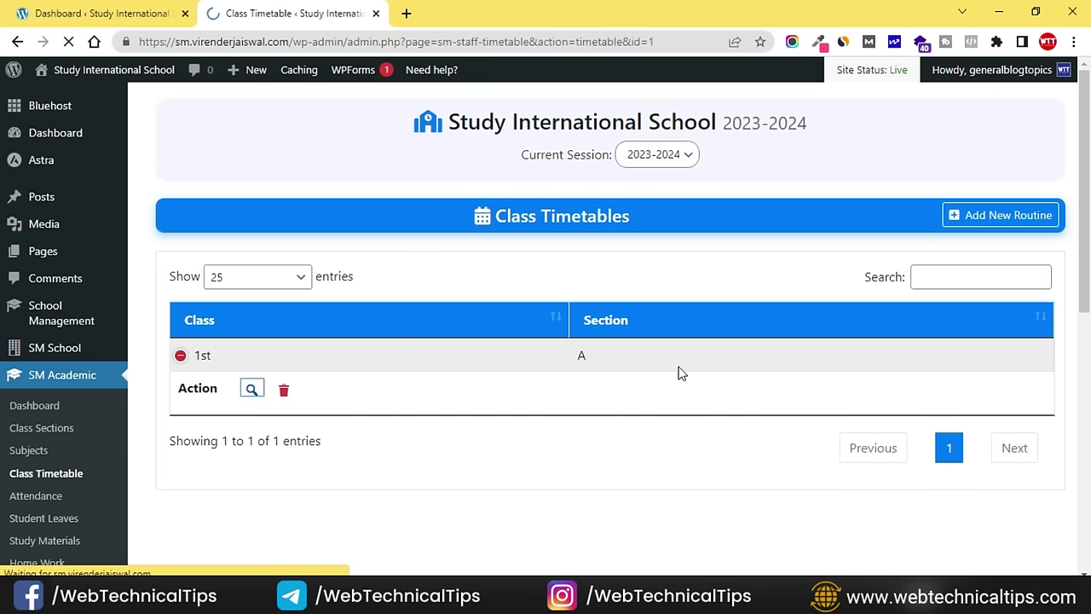
pyautogui.scroll(-3, 654, 377)
pyautogui.scroll(-2, 623, 351)
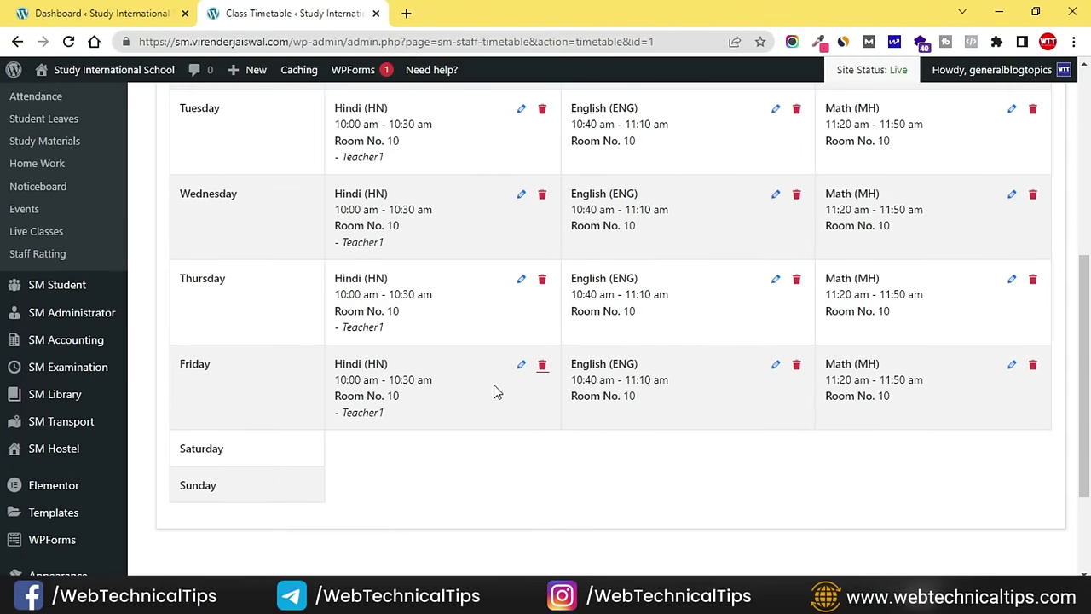
pyautogui.scroll(3, 844, 430)
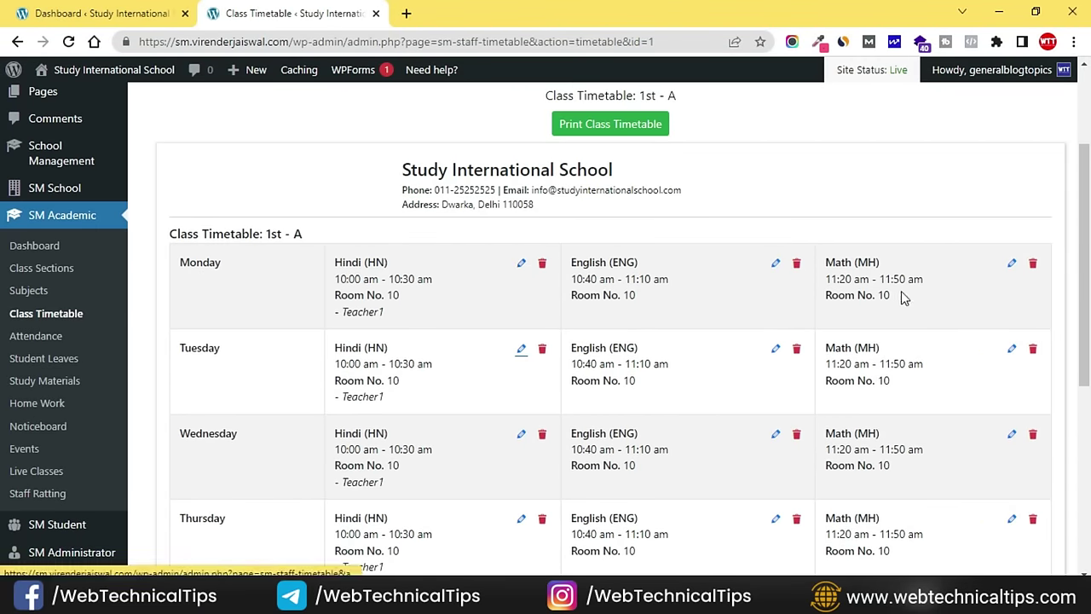
pyautogui.scroll(2, 904, 296)
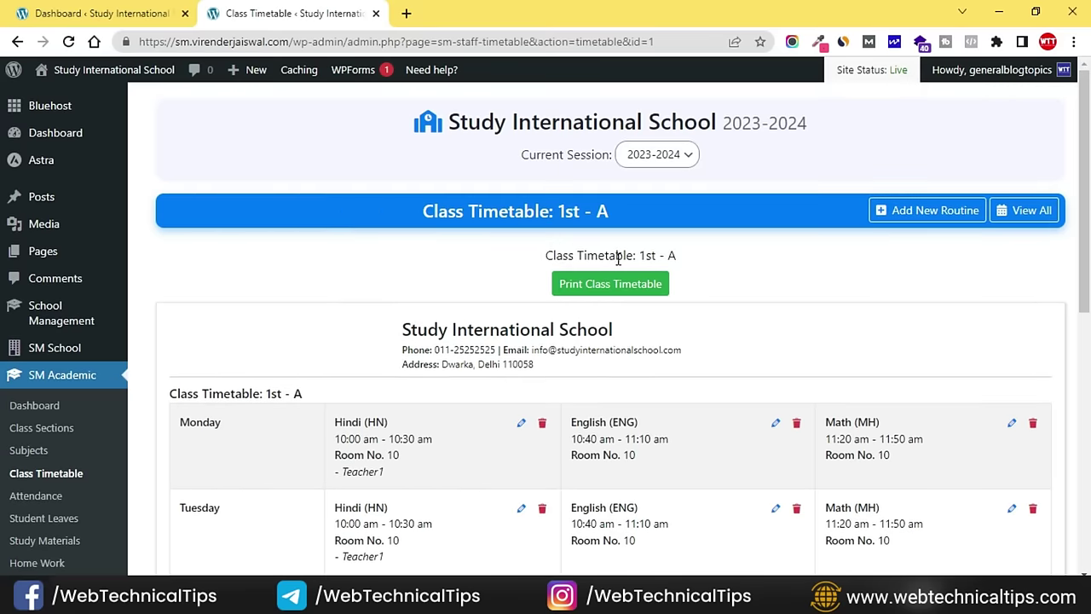
pyautogui.scroll(-6, 587, 312)
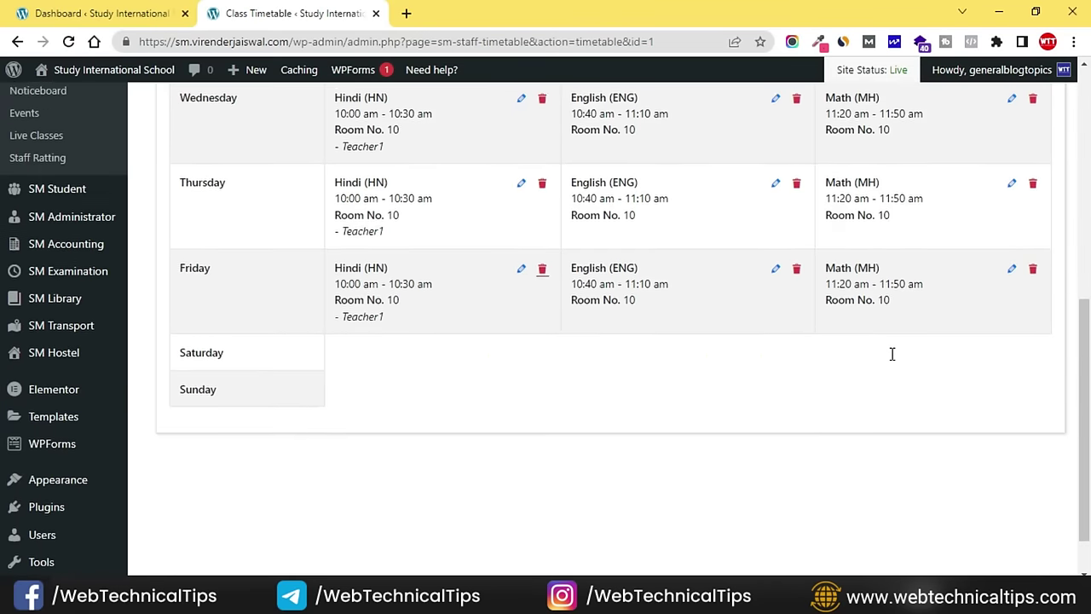
pyautogui.scroll(5, 551, 358)
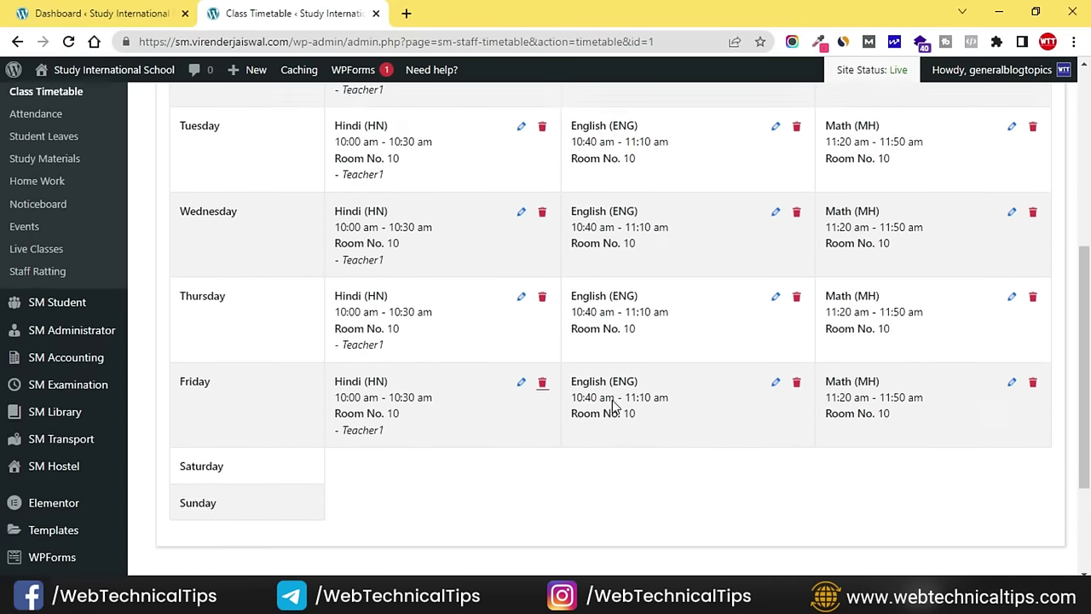
pyautogui.scroll(-3, 213, 426)
pyautogui.scroll(3, 687, 409)
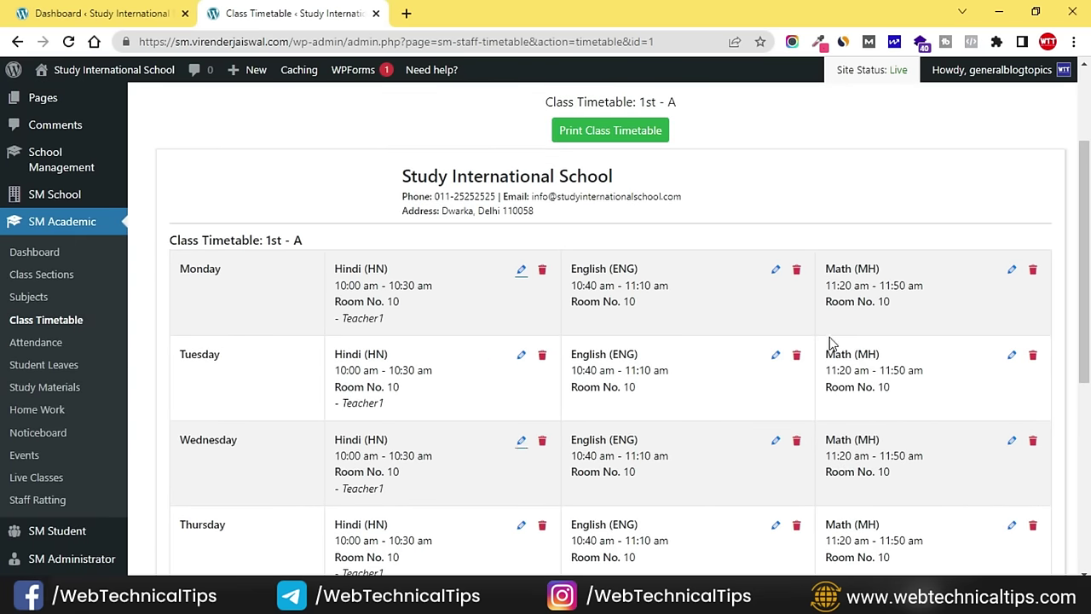
pyautogui.scroll(1, 789, 333)
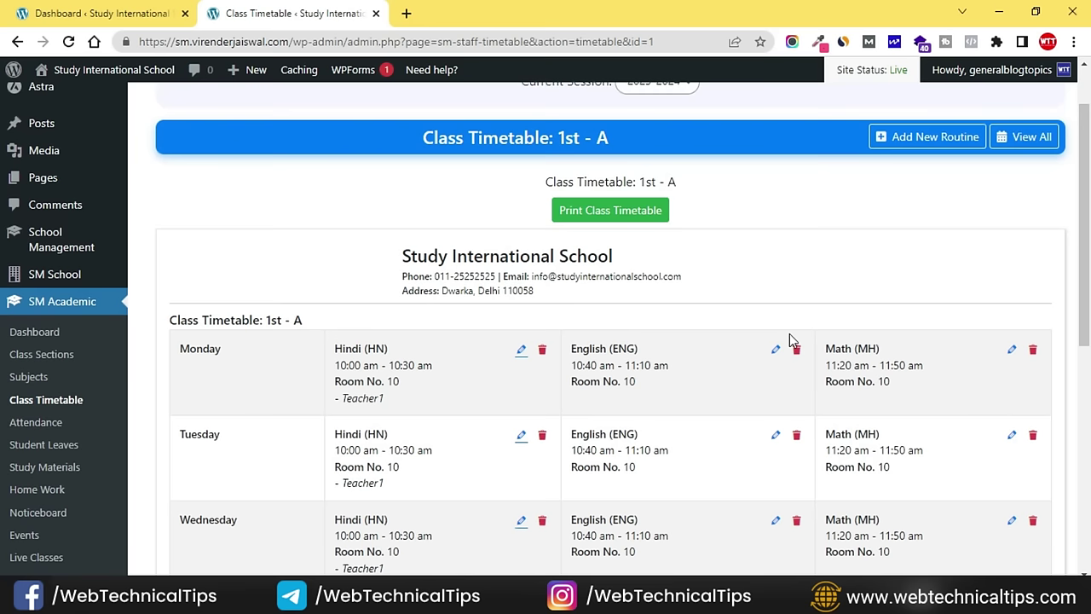
pyautogui.click(612, 213)
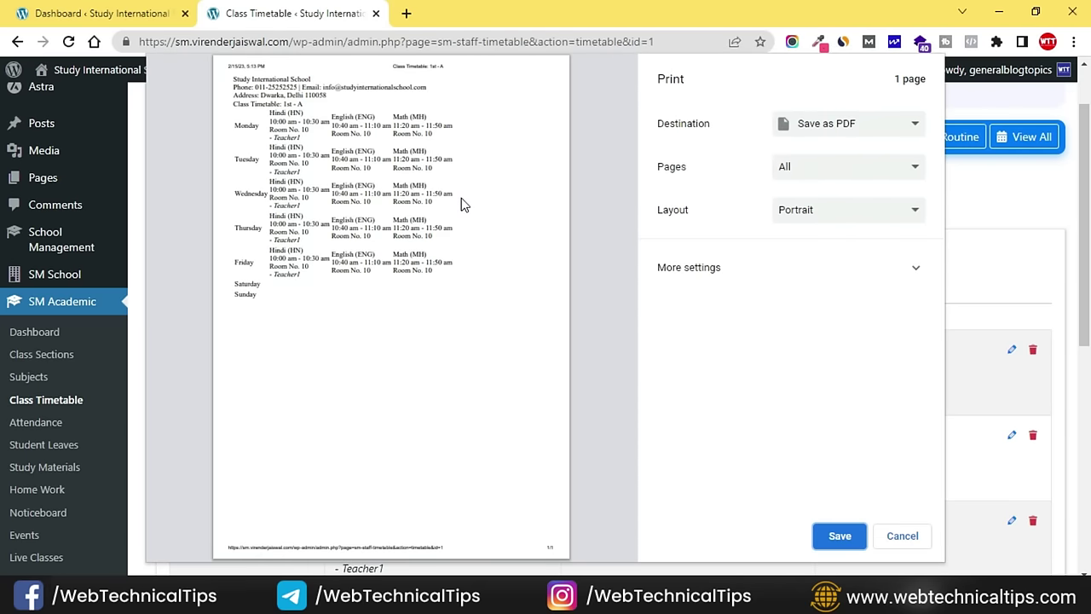
pyautogui.click(925, 536)
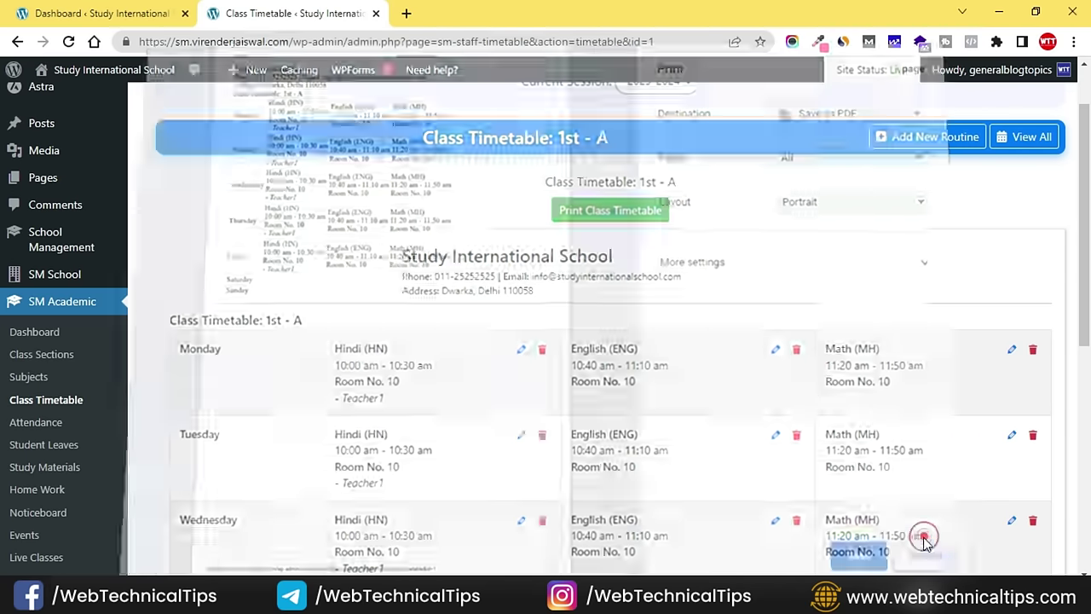
pyautogui.hotkey('alt', 'Tab')
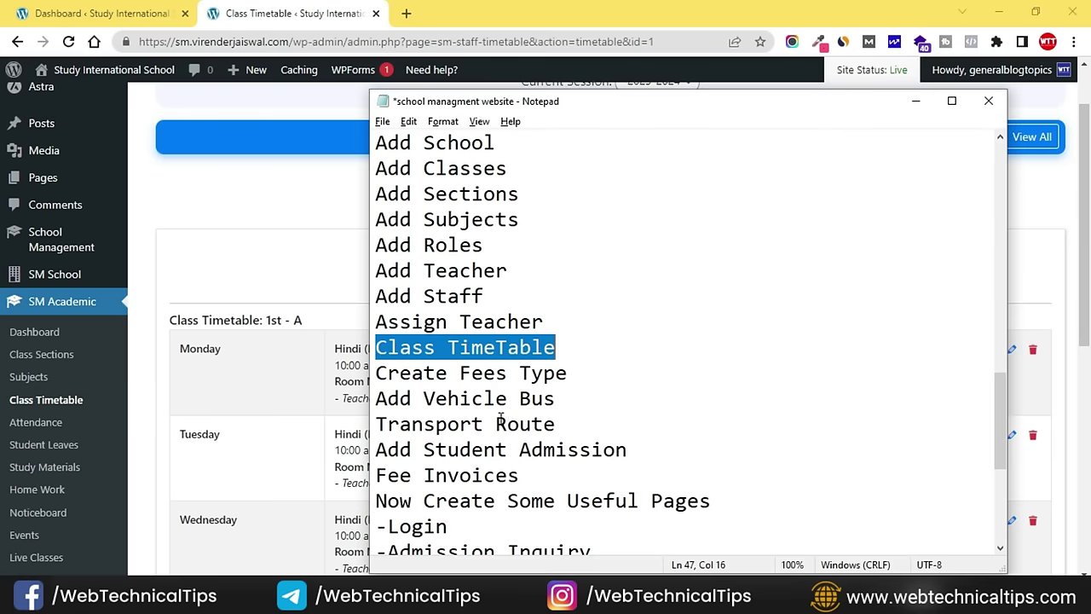
pyautogui.moveTo(374, 383); pyautogui.dragTo(567, 373)
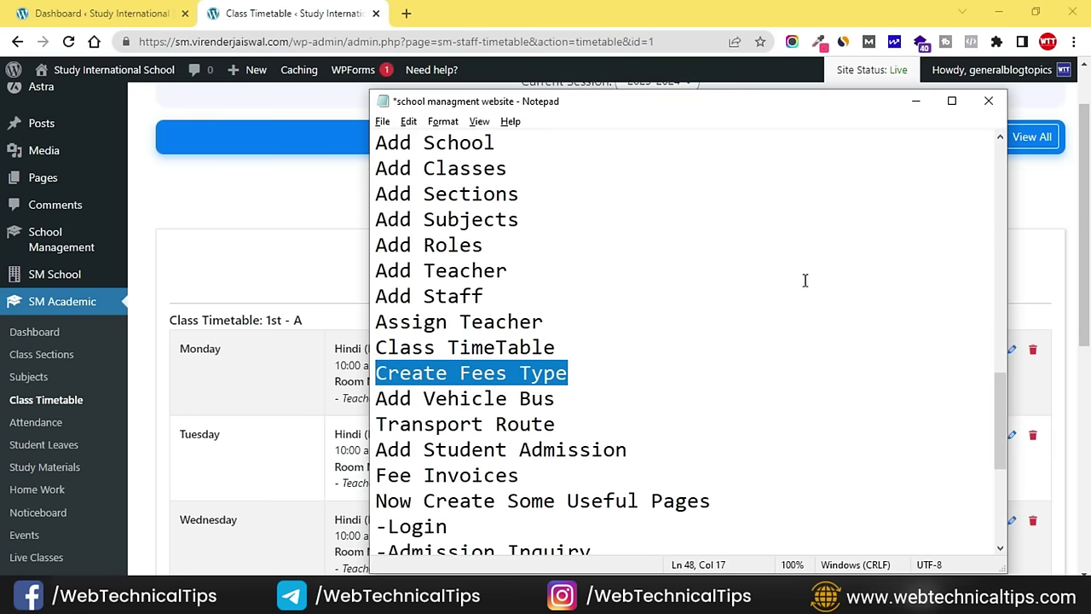
pyautogui.click(916, 102)
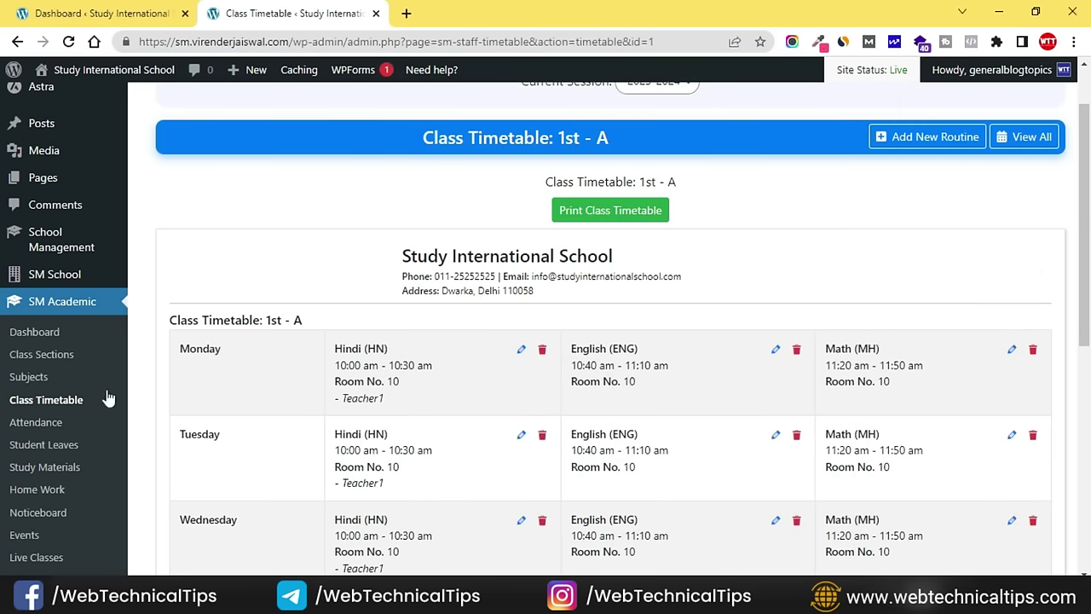
# Step: Go to SM Accounting > Fee Types and open the form for a new fee type
pyautogui.scroll(-2, 51, 405)
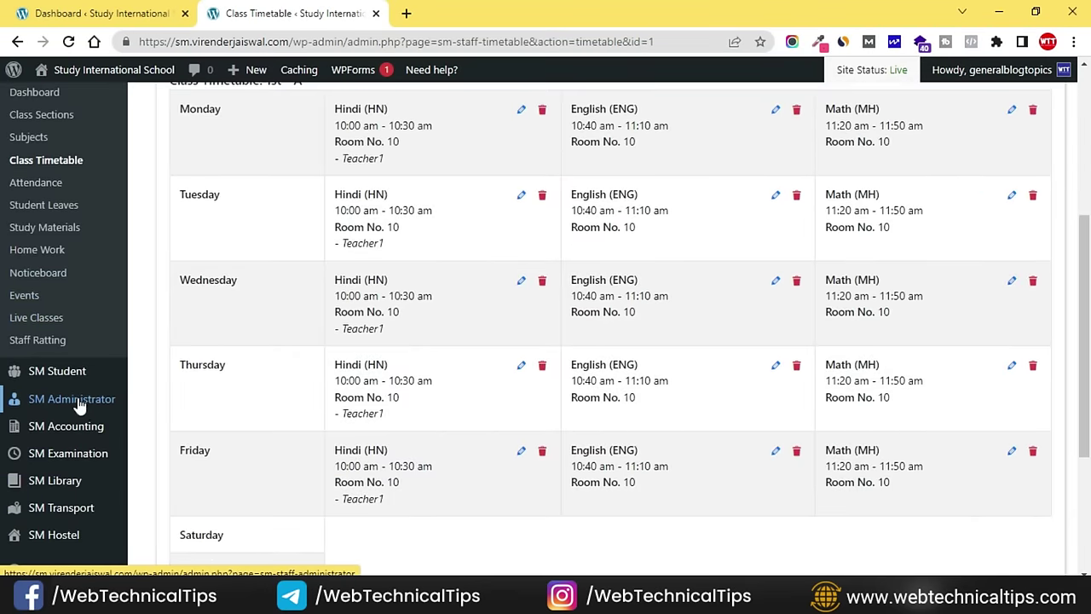
pyautogui.scroll(-2, 21, 418)
pyautogui.moveTo(76, 352)
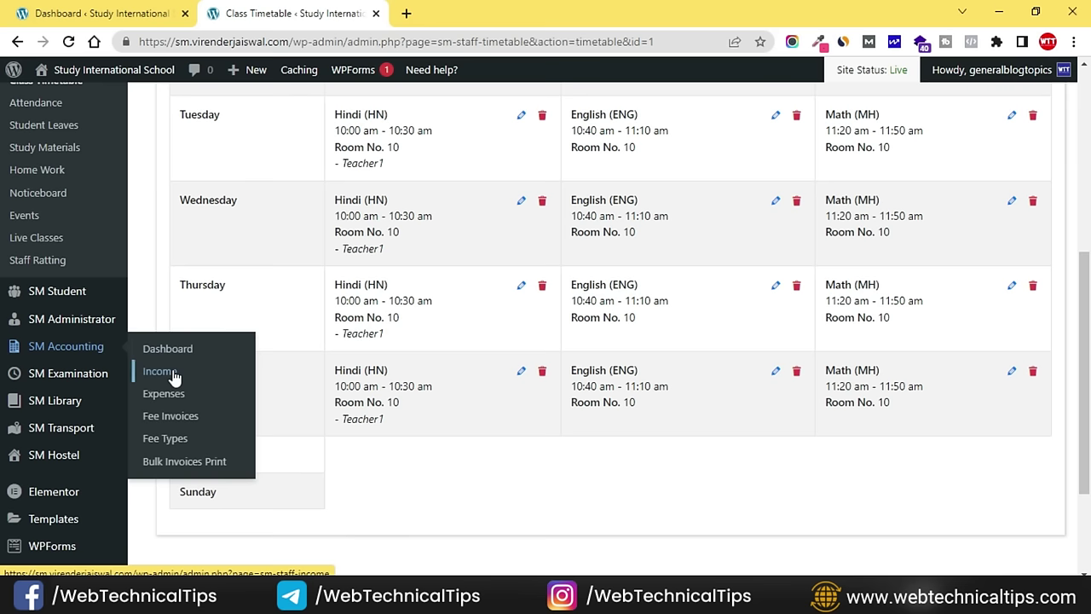
pyautogui.click(173, 447)
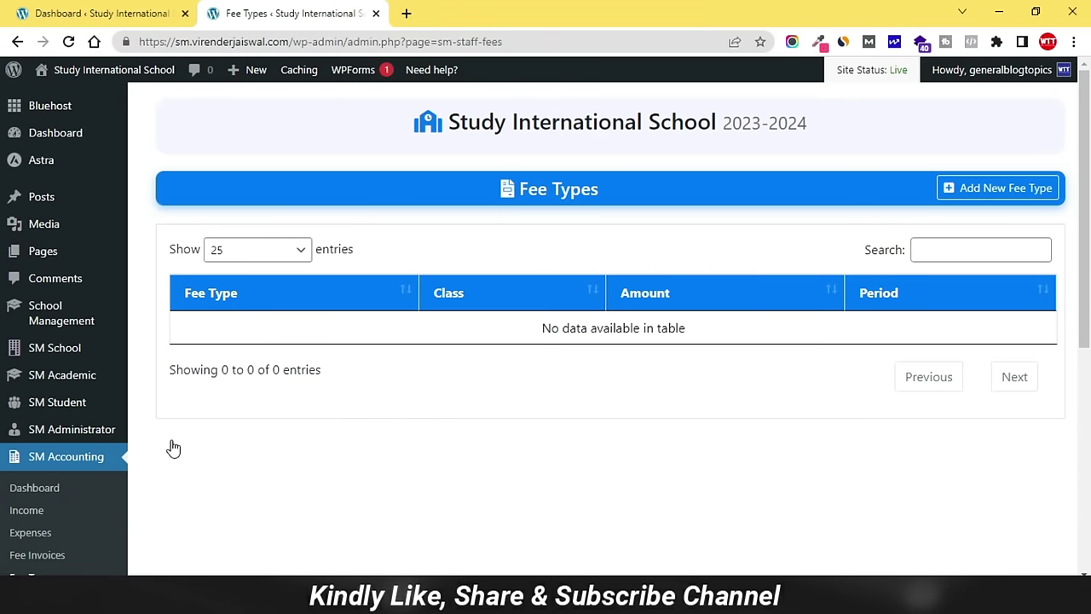
pyautogui.click(1006, 194)
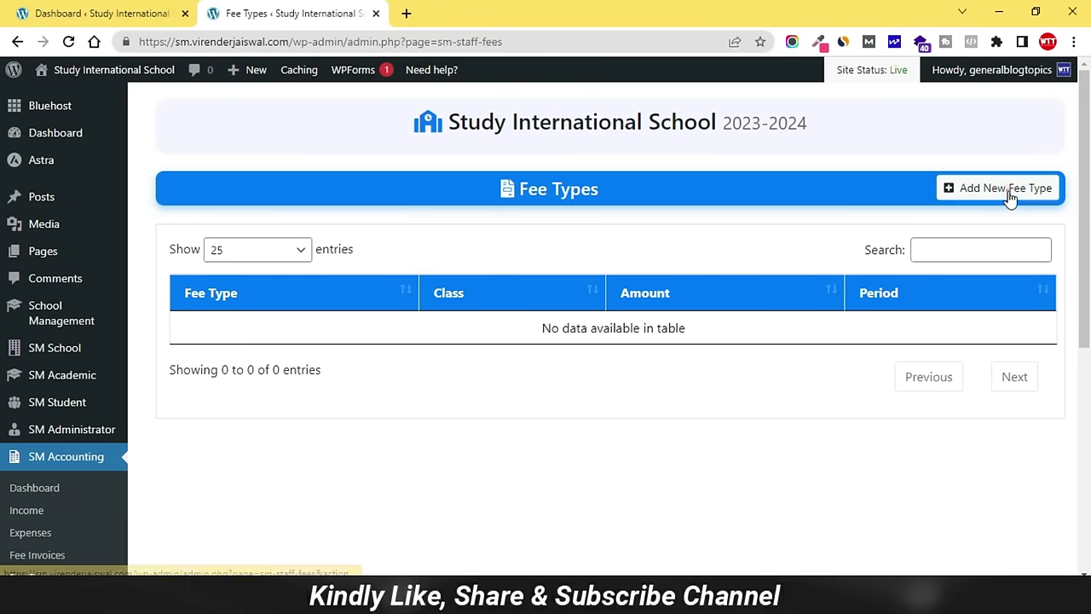
# Step: Enter an Admission Fee fee type for classes 1st to 5th, One Time, amount 100000
pyautogui.click(237, 266)
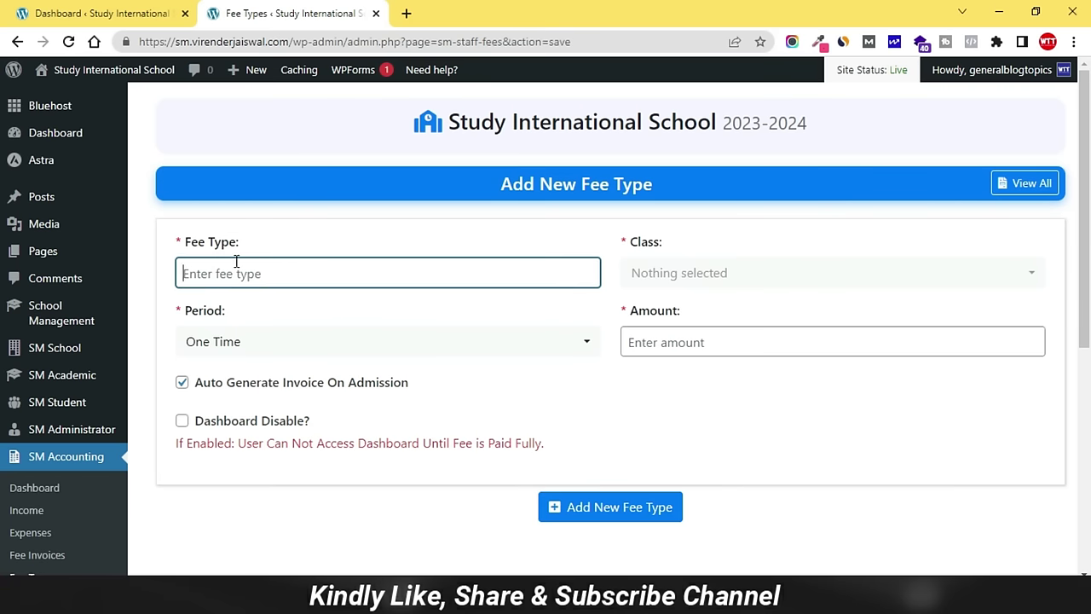
pyautogui.write('Admission Fee')
pyautogui.press('Tab')
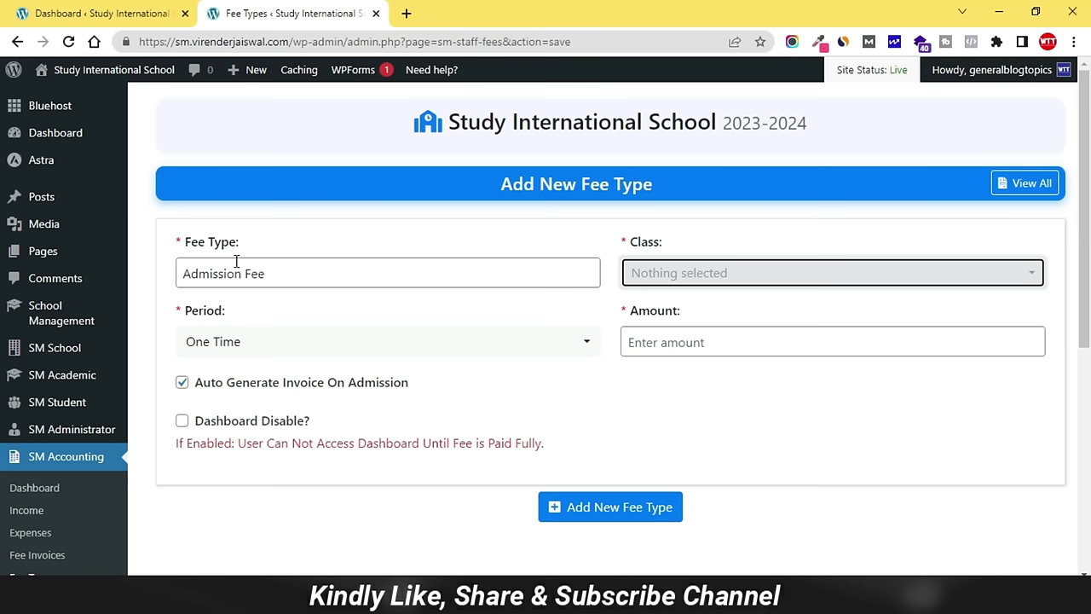
pyautogui.click(652, 280)
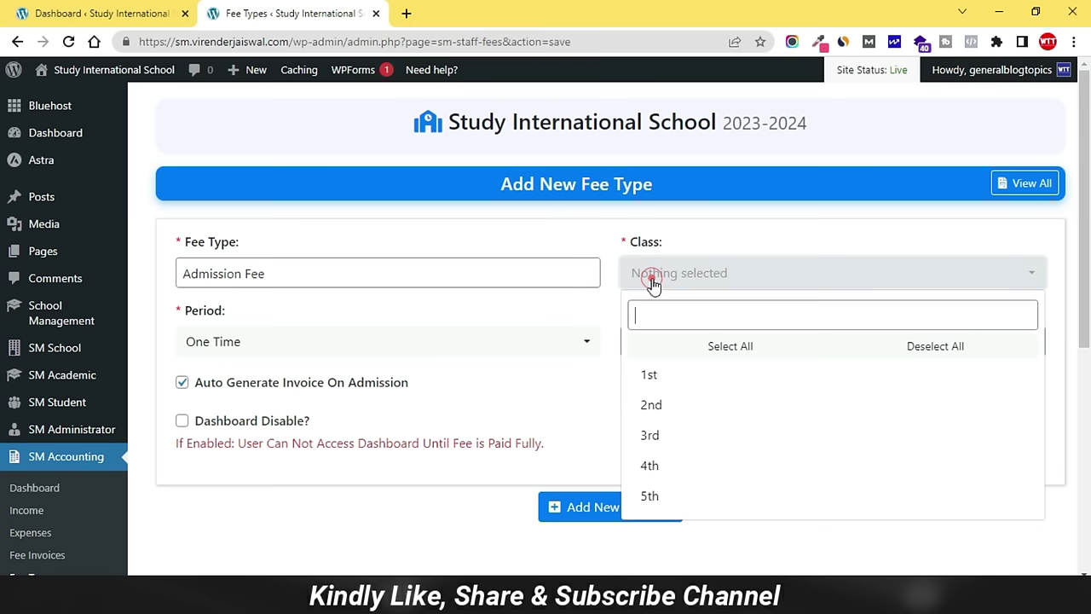
pyautogui.click(726, 344)
pyautogui.click(605, 310)
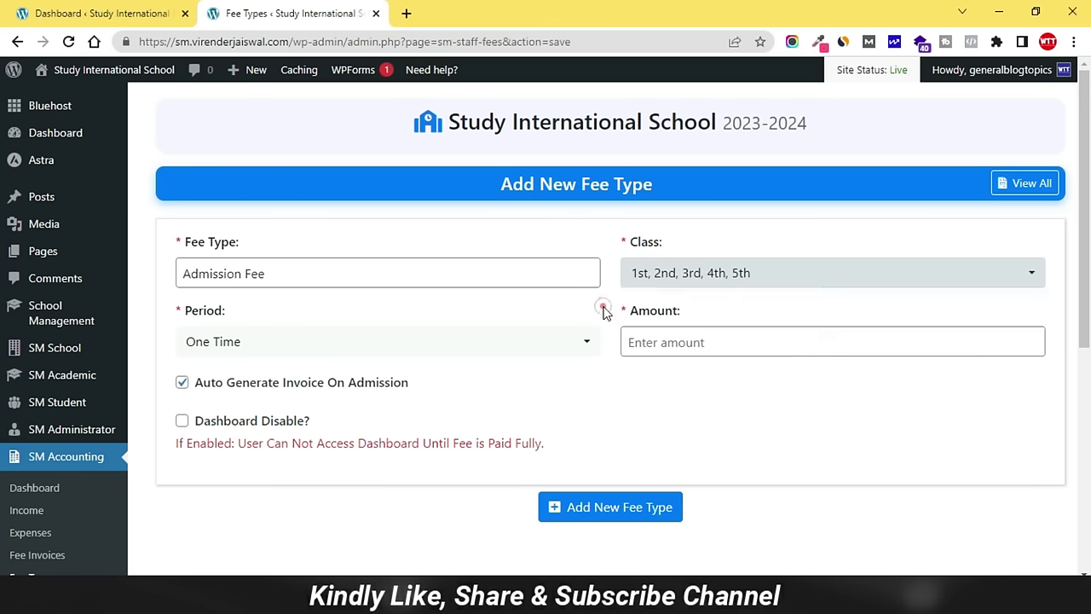
pyautogui.click(278, 345)
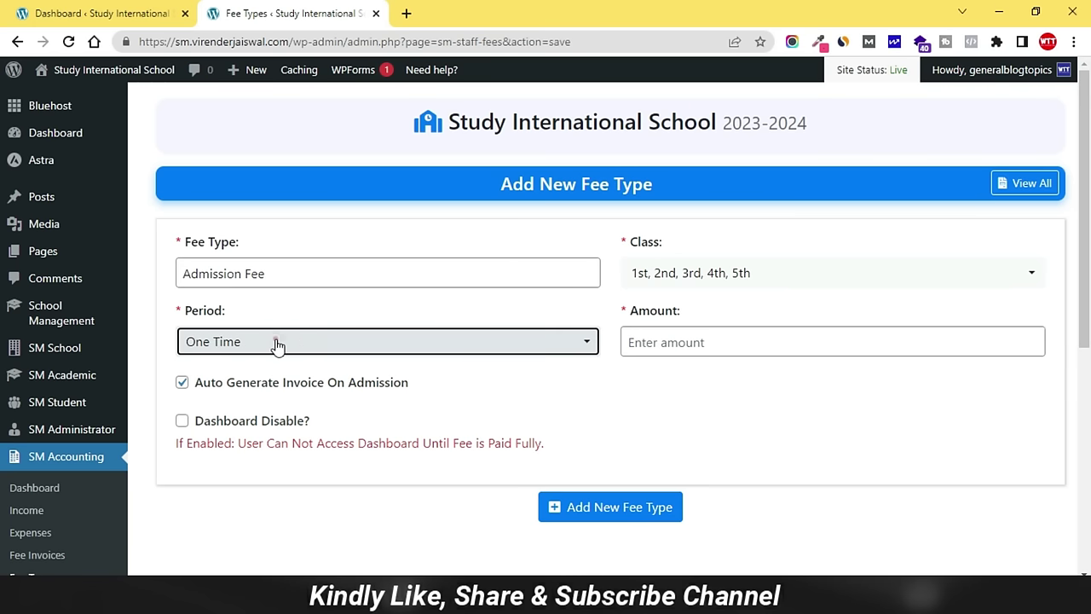
pyautogui.click(730, 339)
pyautogui.write('100000')
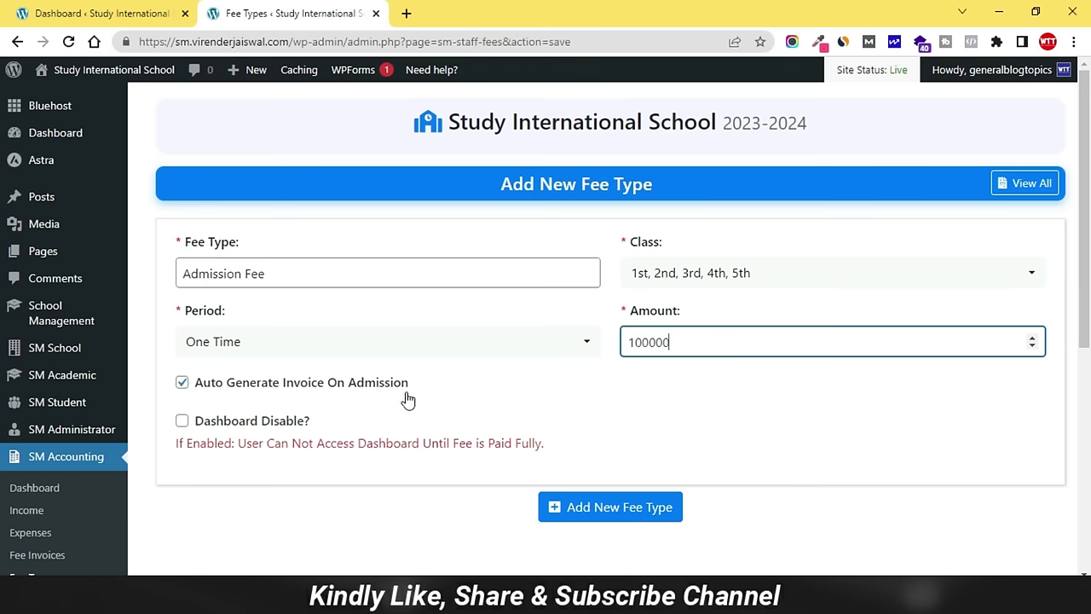
# Step: Keep auto-invoicing on admission enabled, leave dashboard restriction off, and save the fee type
pyautogui.click(182, 383)
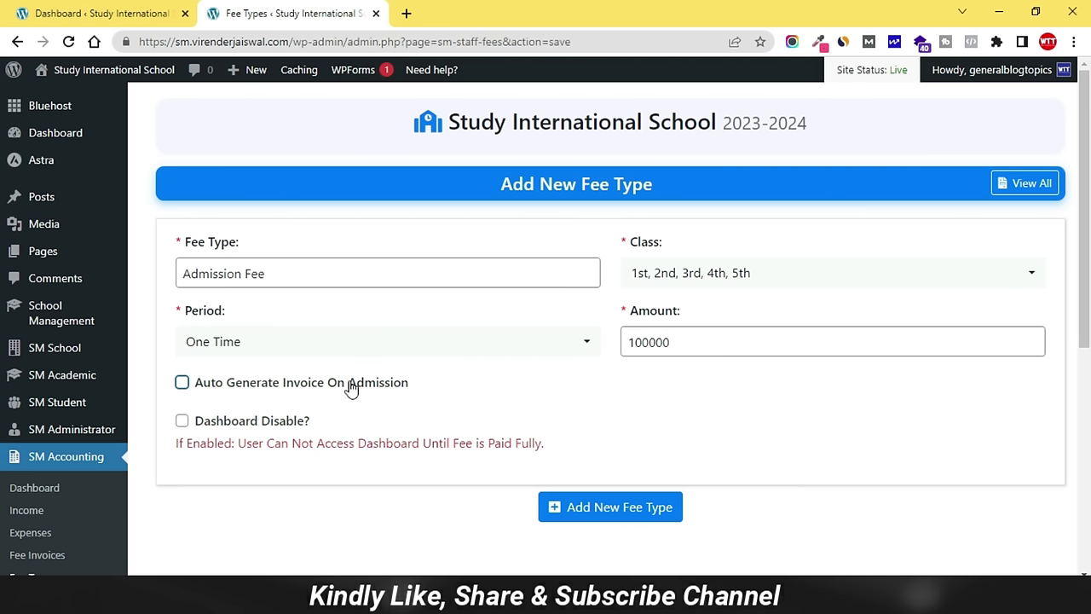
pyautogui.click(181, 384)
pyautogui.click(182, 426)
pyautogui.moveTo(553, 450); pyautogui.dragTo(183, 443)
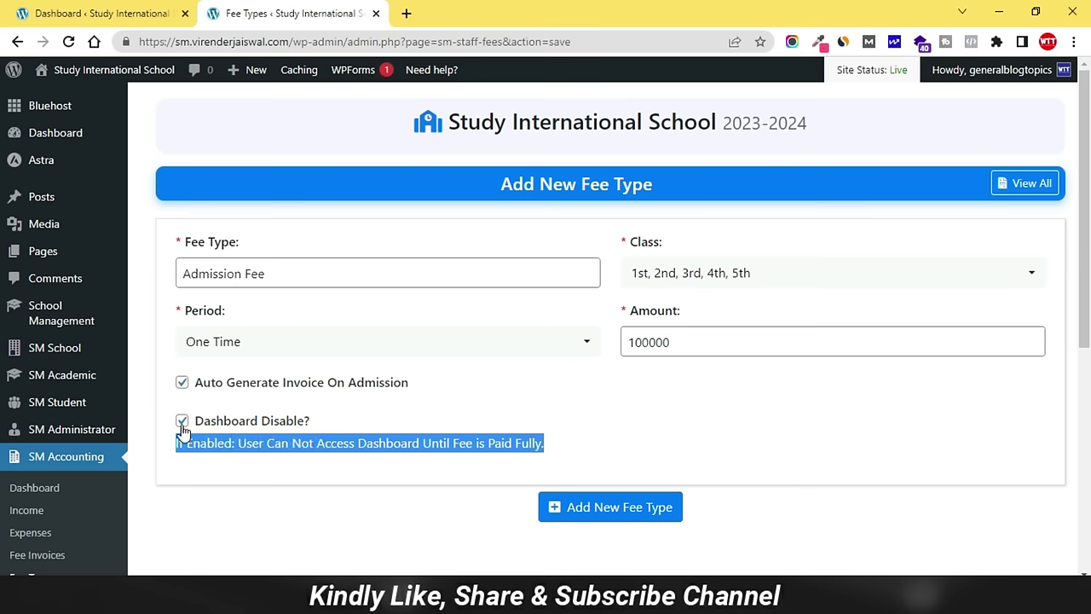
pyautogui.click(182, 421)
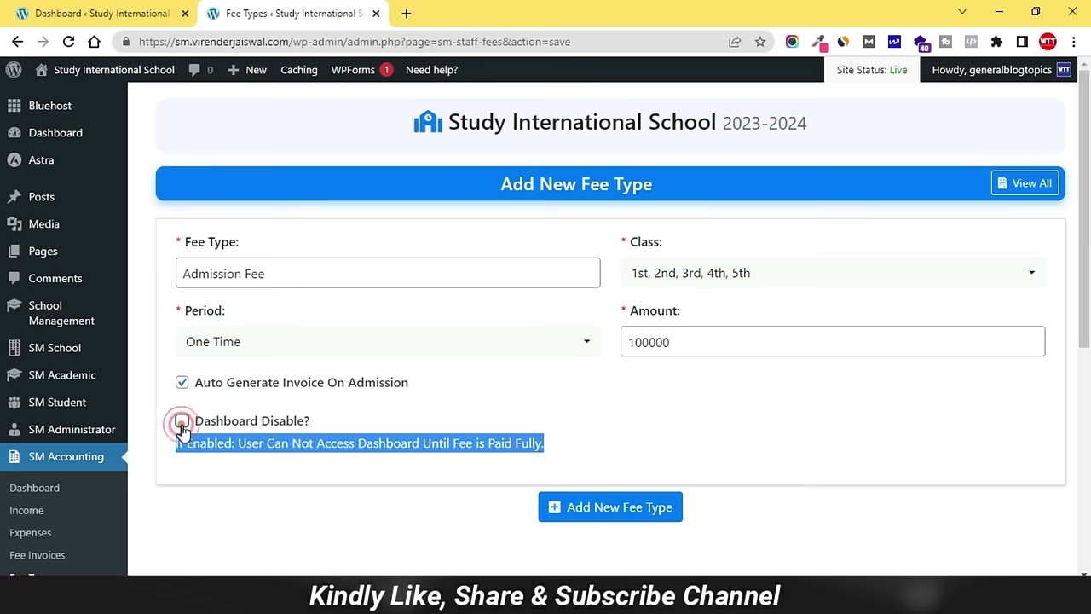
pyautogui.click(632, 515)
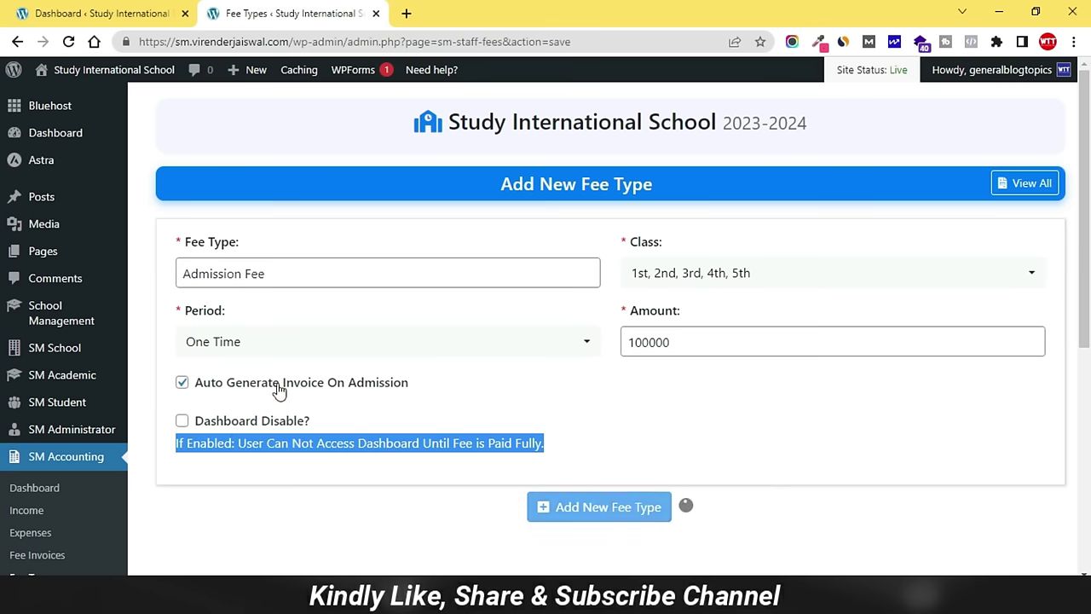
pyautogui.click(246, 329)
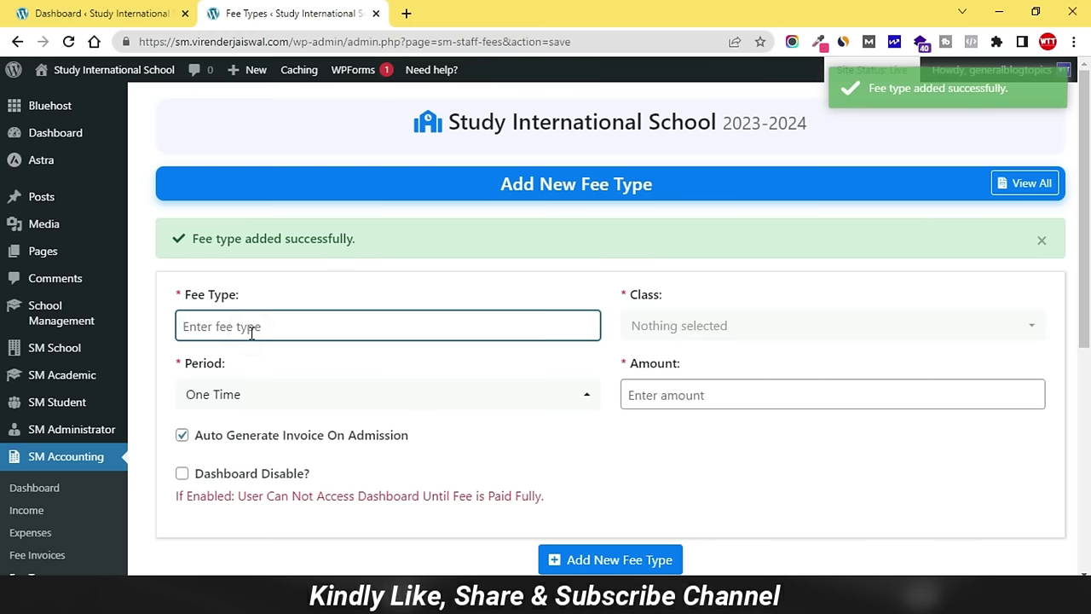
# Step: Save a Maintenance Fee for all classes (1st–5th), One Time, amount 10000
pyautogui.write('Mainte')
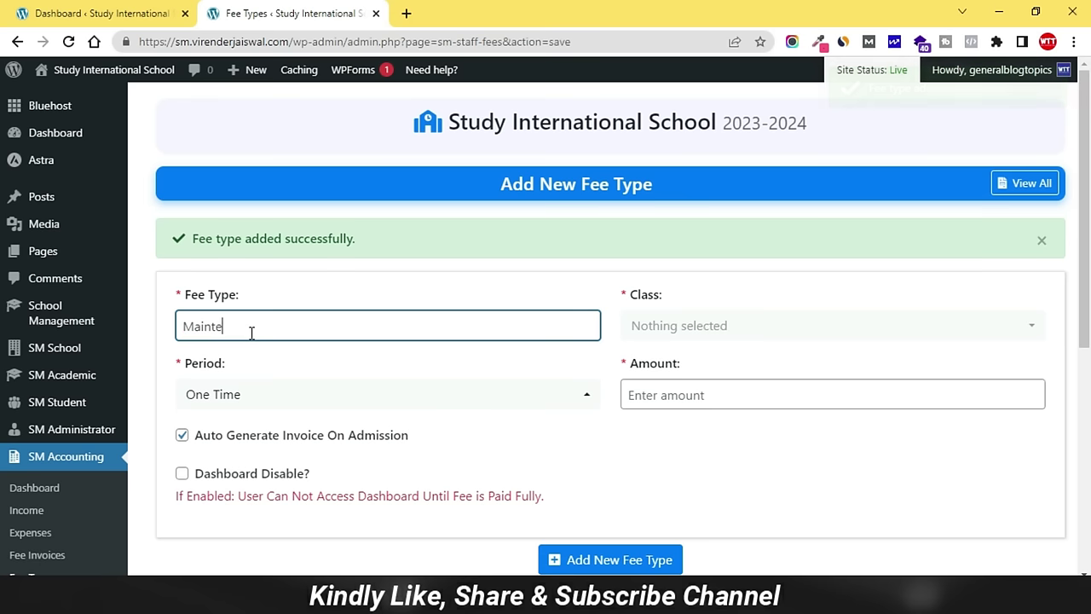
pyautogui.write('nance Fee')
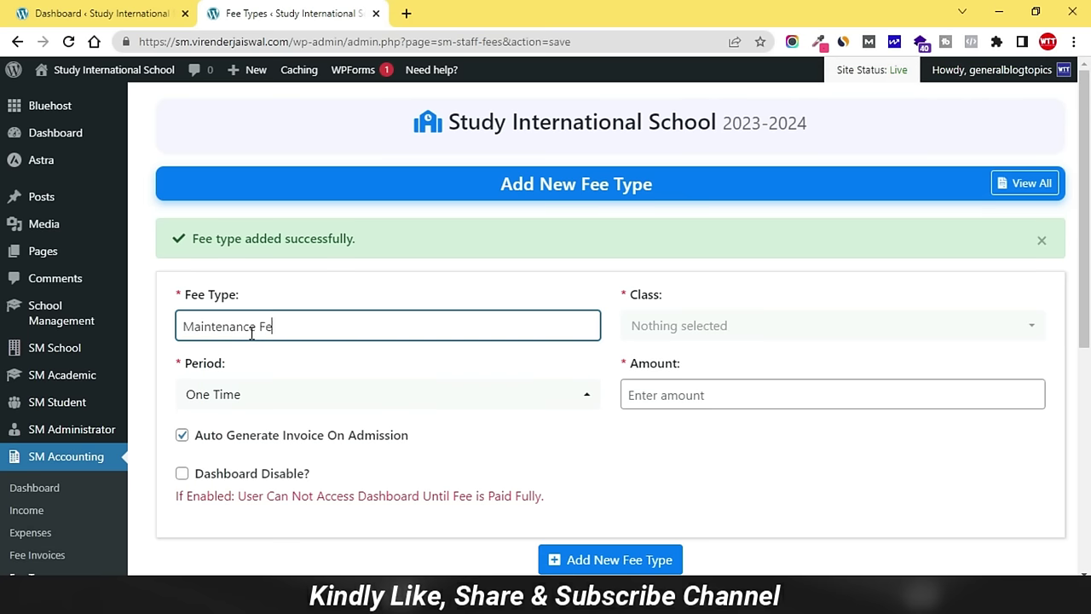
pyautogui.click(724, 330)
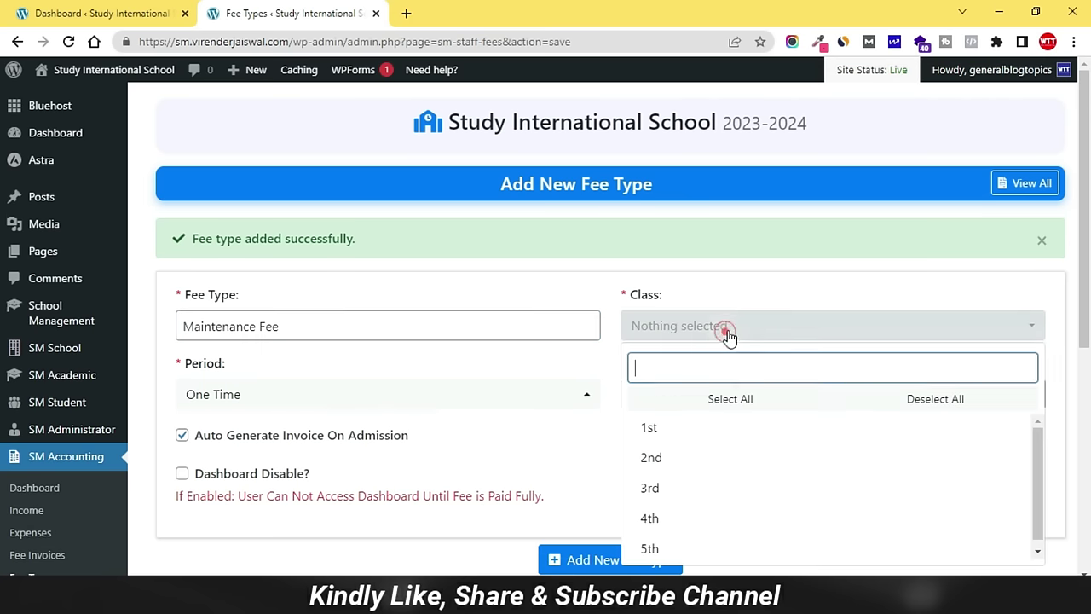
pyautogui.click(734, 406)
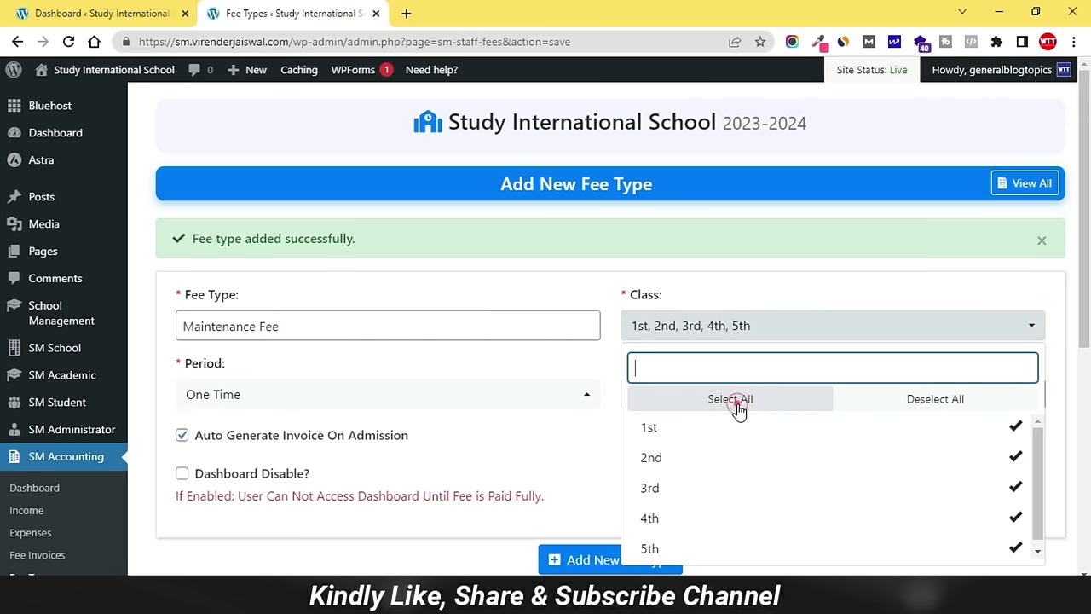
pyautogui.click(270, 407)
pyautogui.click(271, 407)
pyautogui.click(741, 395)
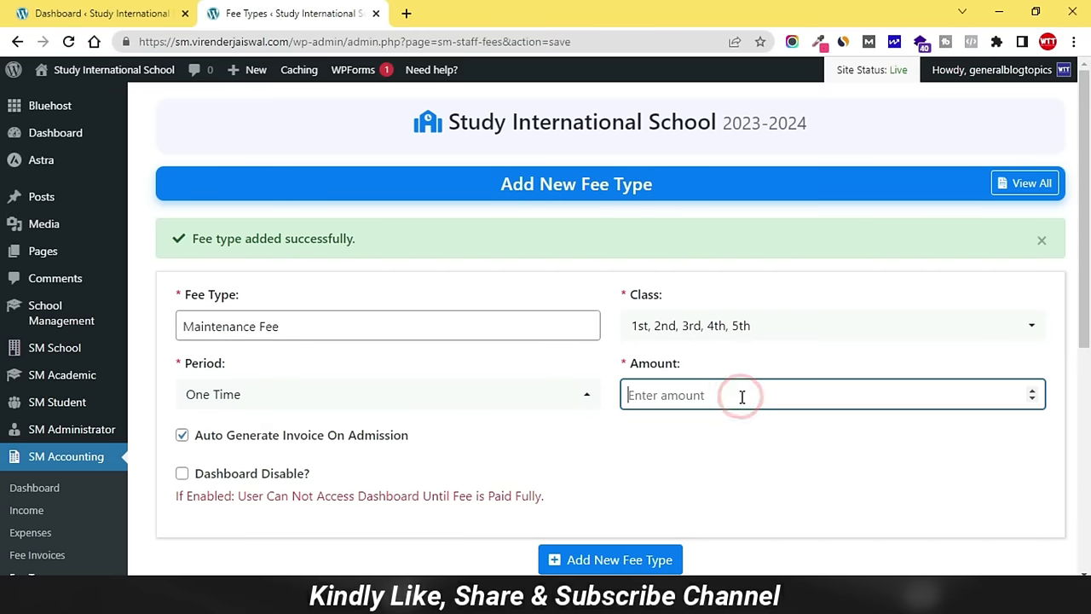
pyautogui.write('10000')
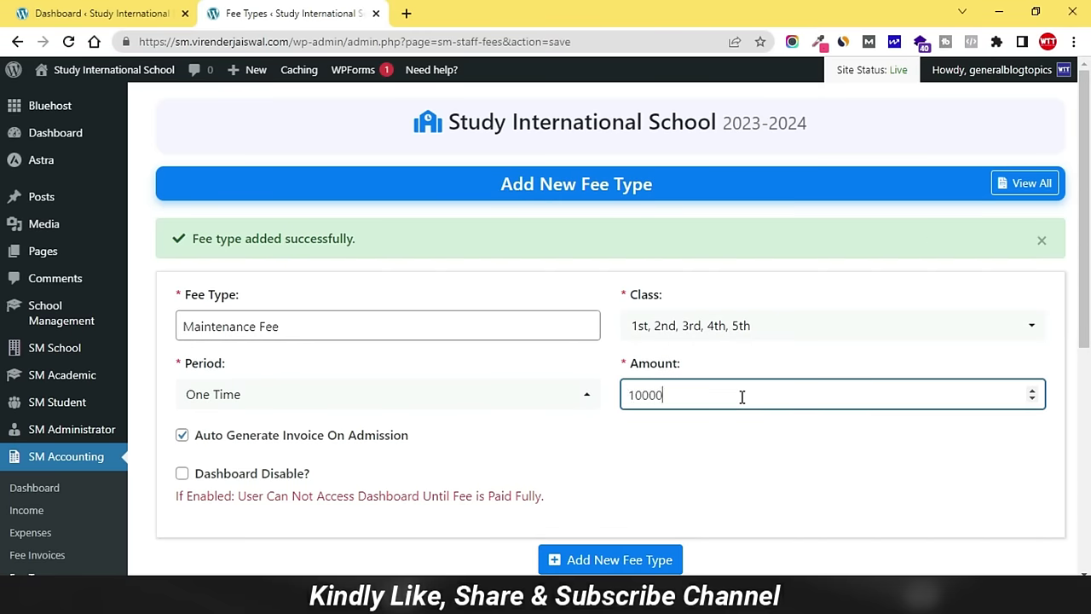
pyautogui.click(688, 438)
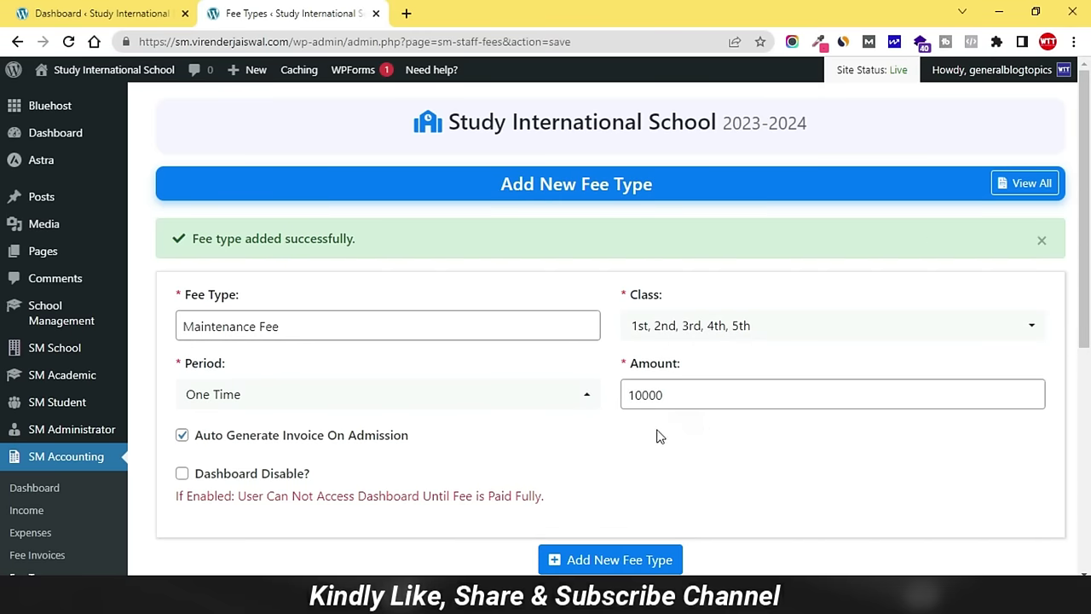
pyautogui.scroll(-2, 324, 377)
pyautogui.click(623, 406)
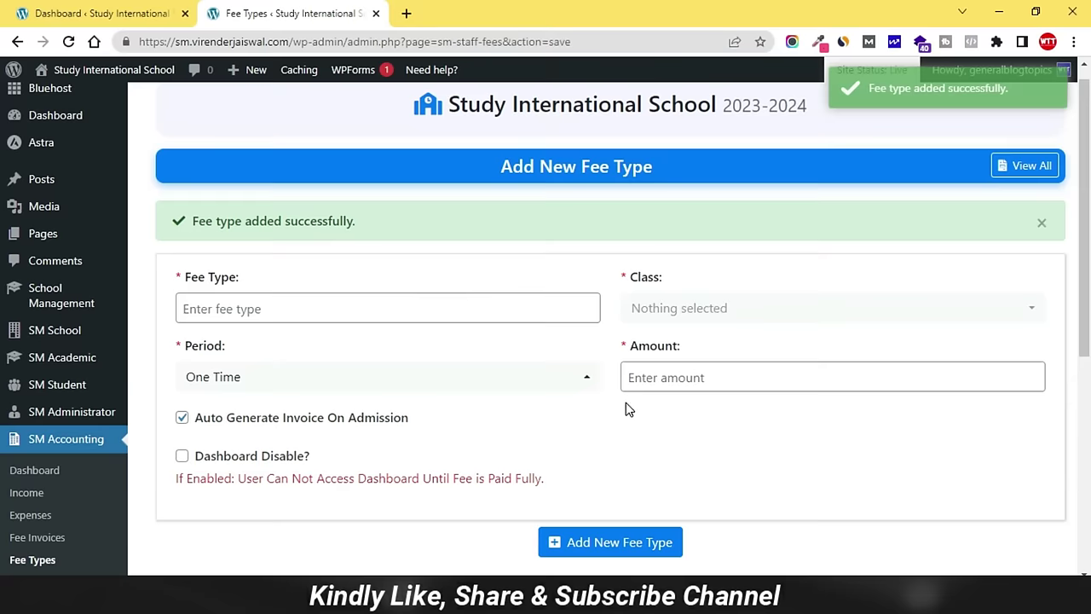
# Step: Name the fee type 'Tuition Fee', correcting the spelling, and apply it to classes 1st–5th
pyautogui.click(317, 321)
pyautogui.write('T')
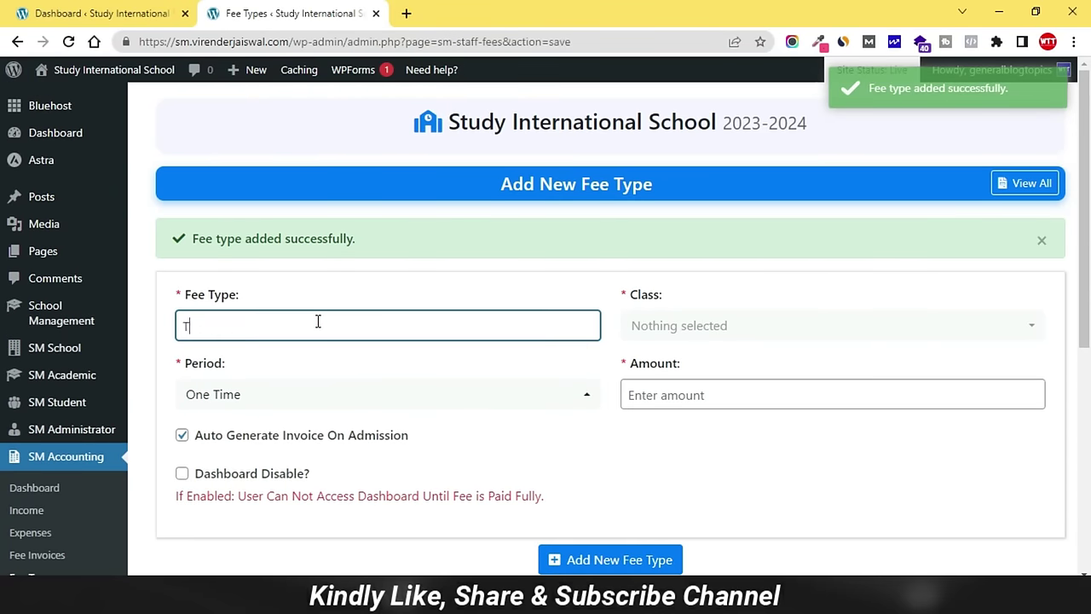
pyautogui.write('ution Fee')
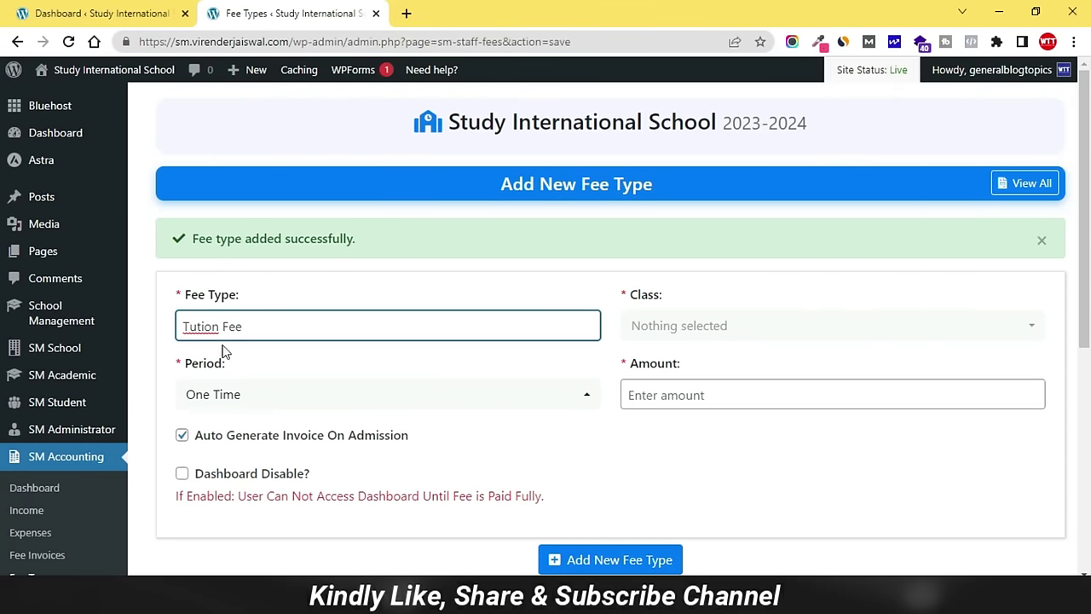
pyautogui.rightClick(200, 327)
pyautogui.click(246, 346)
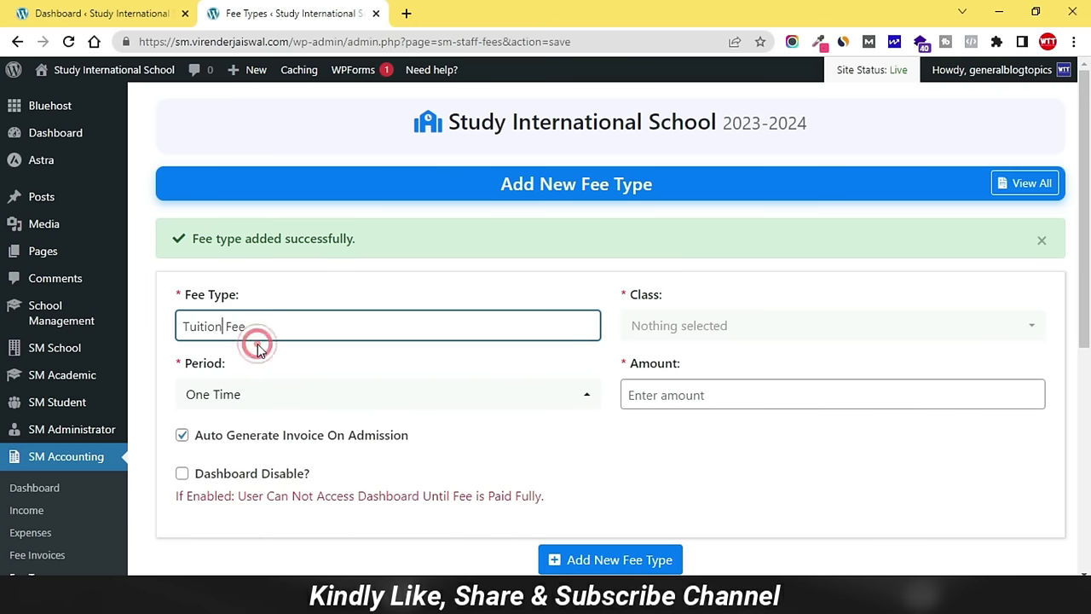
pyautogui.click(703, 332)
pyautogui.click(713, 403)
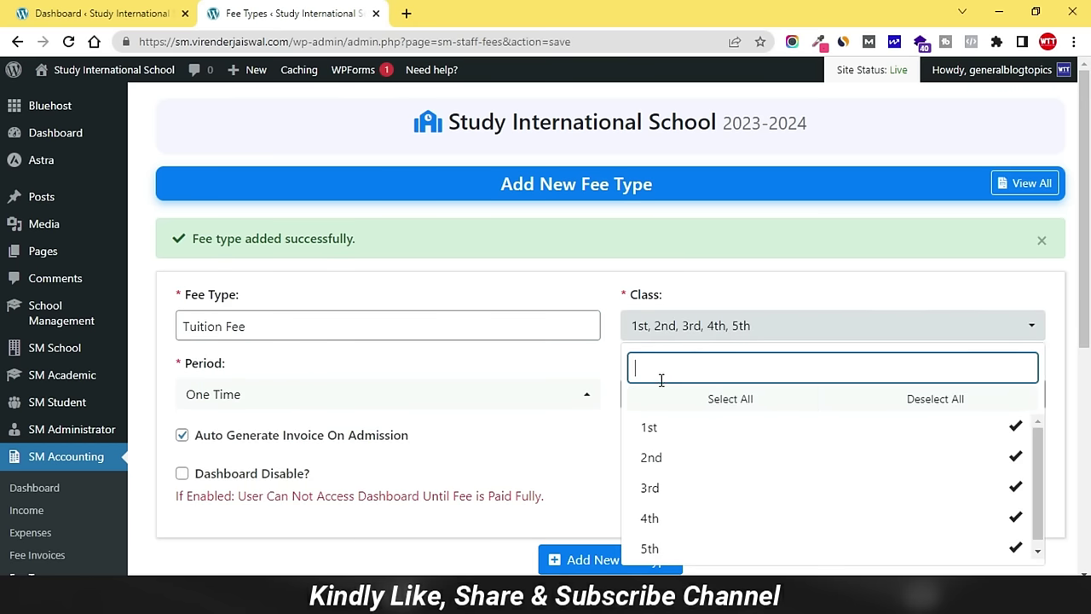
pyautogui.click(604, 373)
# Step: Set the Tuition Fee period to Monthly with amount 5000 and save it
pyautogui.scroll(-1, 258, 332)
pyautogui.click(257, 328)
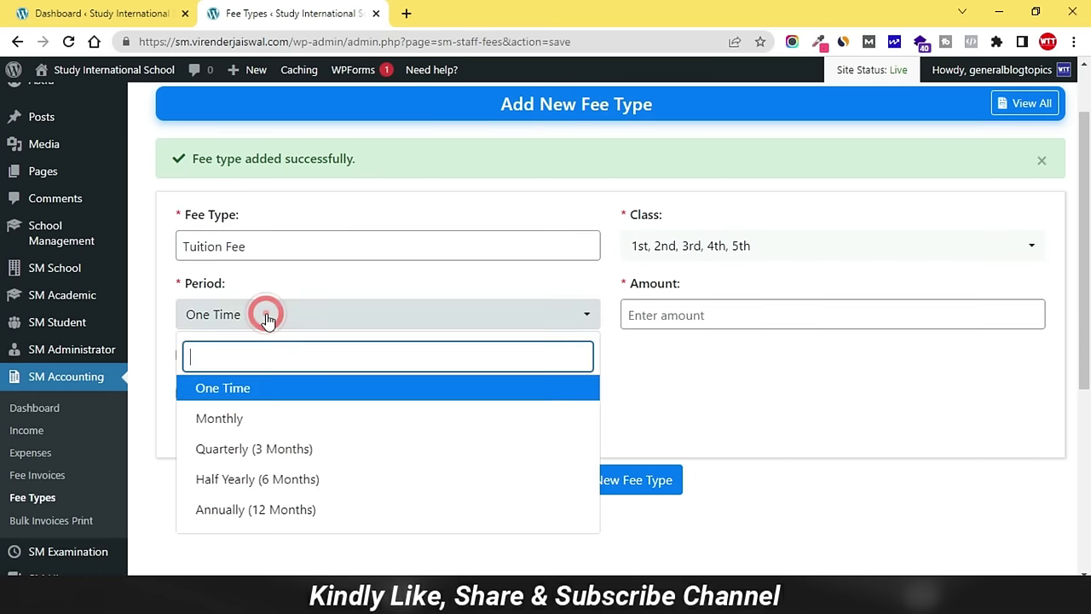
pyautogui.click(244, 418)
pyautogui.click(720, 317)
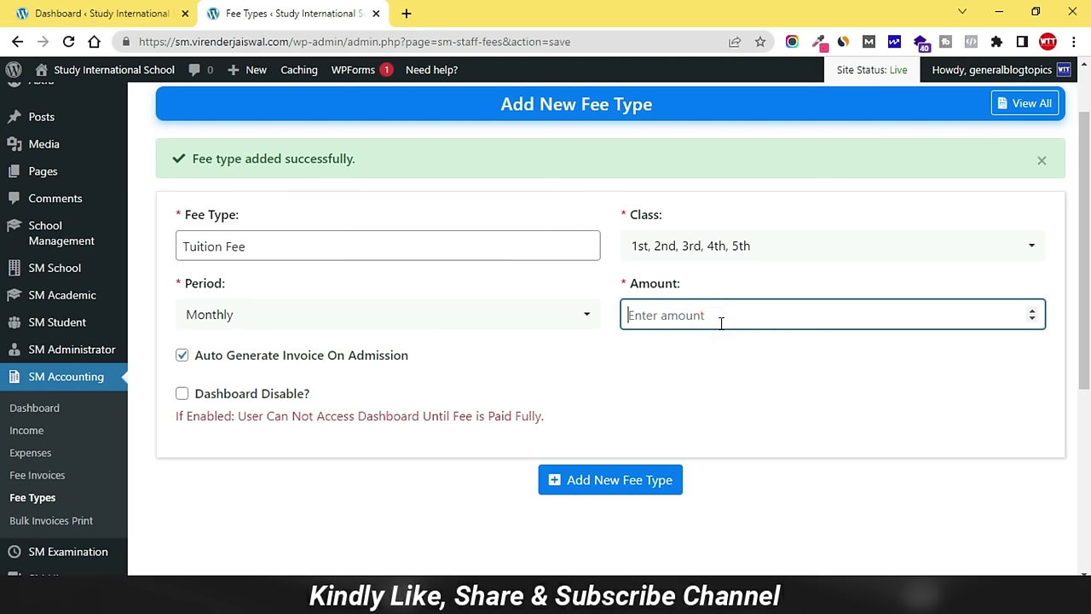
pyautogui.write('0')
pyautogui.press('BackSpace')
pyautogui.write('5000')
pyautogui.click(725, 357)
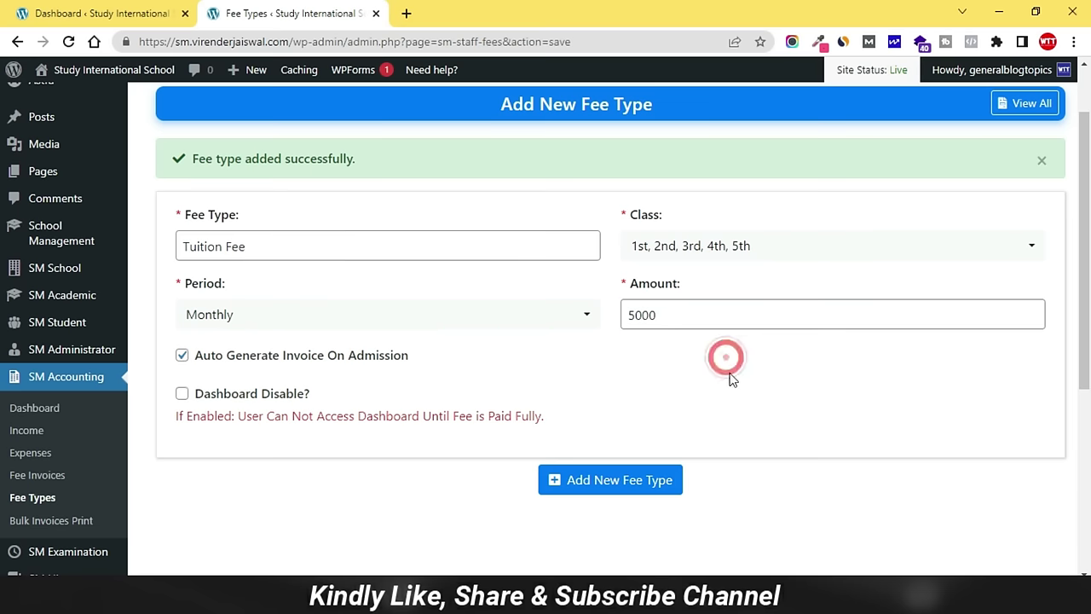
pyautogui.click(594, 482)
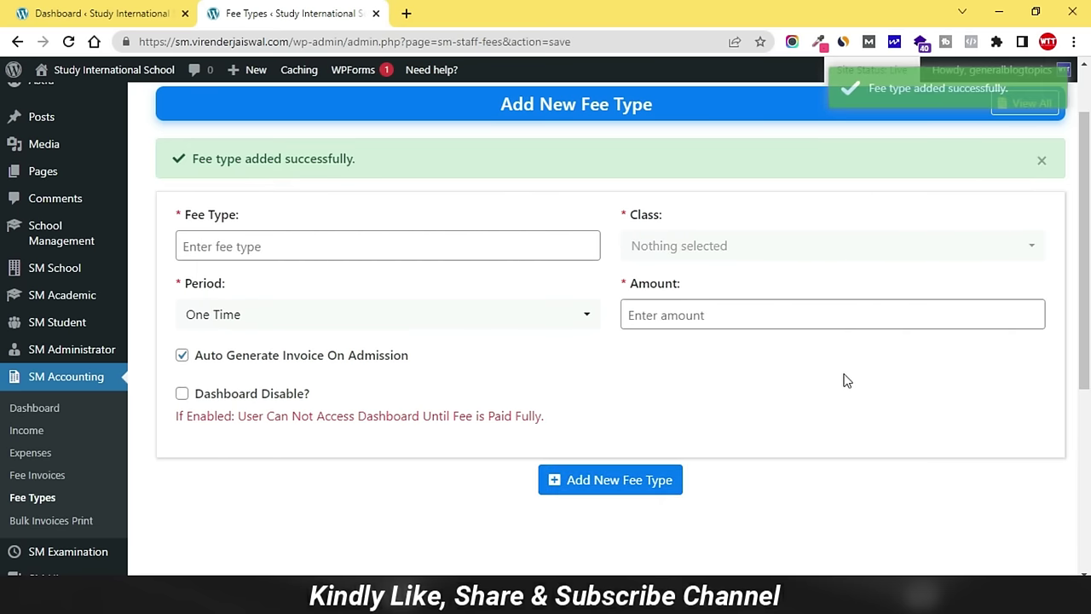
# Step: In the Notepad checklist, highlight 'Add Vehicle Bus' as the next task
pyautogui.hotkey('alt', 'Tab')
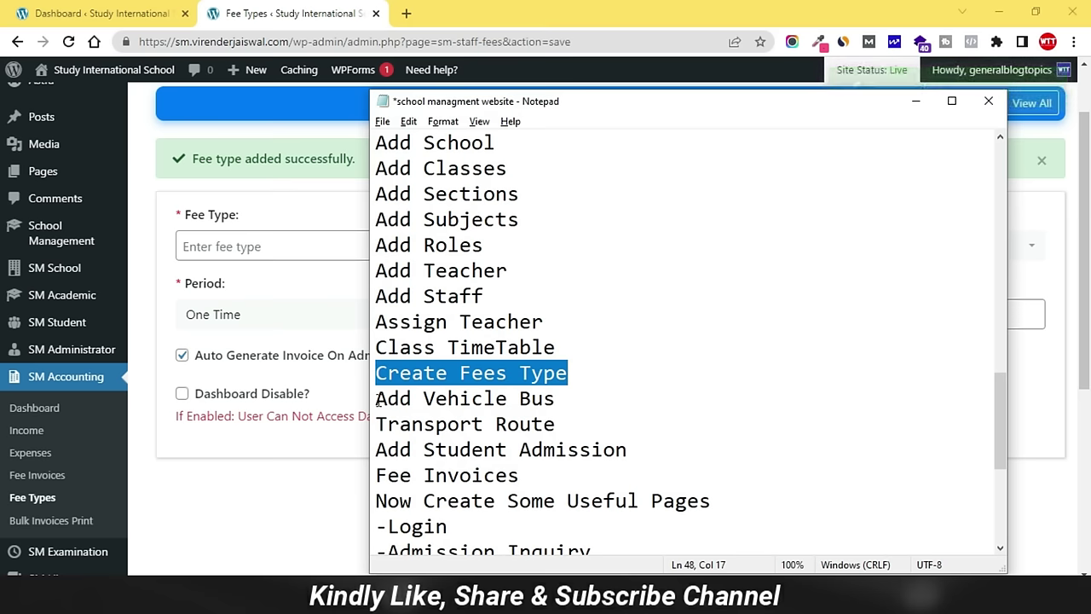
pyautogui.moveTo(375, 398); pyautogui.dragTo(563, 400)
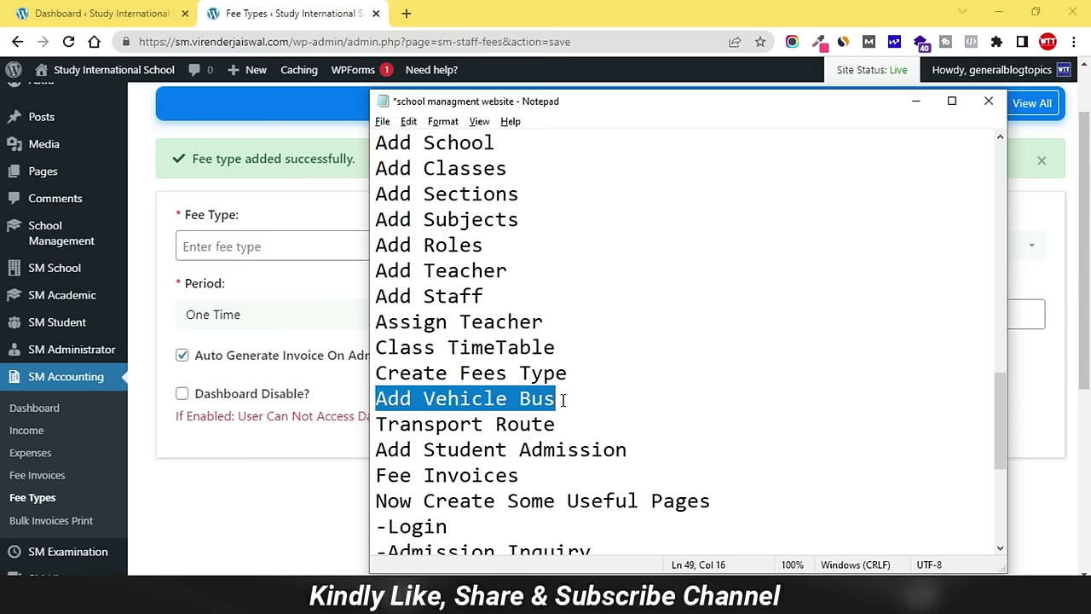
pyautogui.scroll(-3, 68, 415)
# Step: Go to SM Transport > Vehicles and bring up the Add New Vehicle form
pyautogui.moveTo(64, 372)
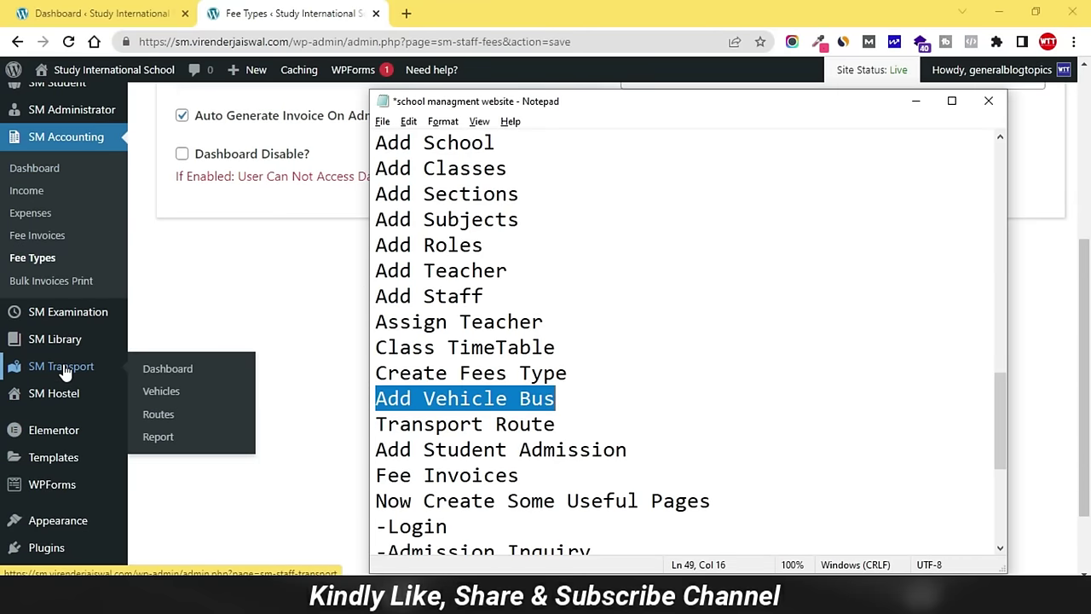
pyautogui.click(165, 397)
pyautogui.click(166, 397)
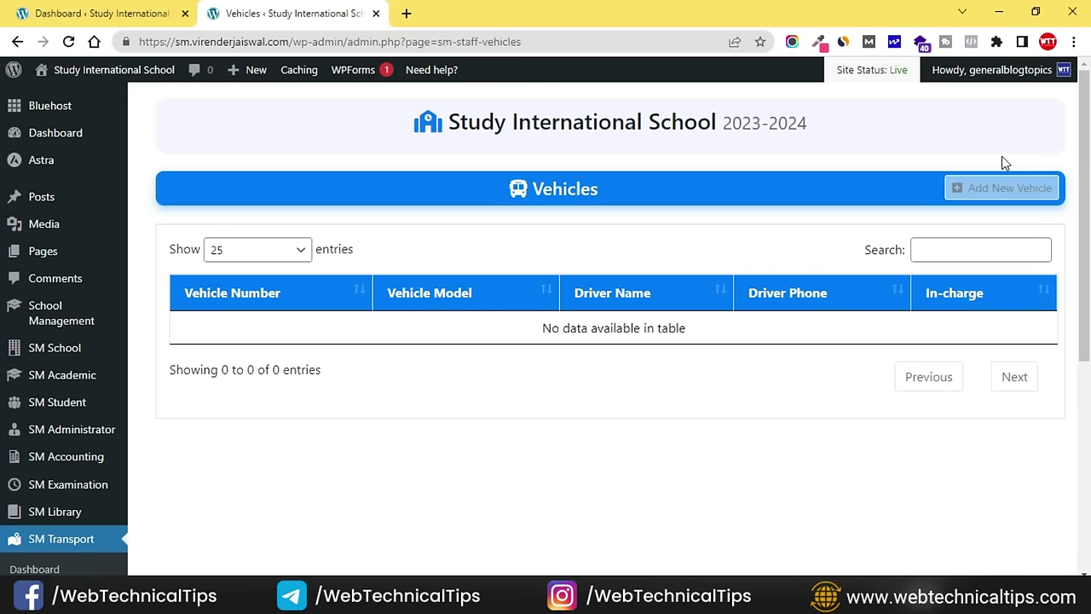
pyautogui.click(1033, 188)
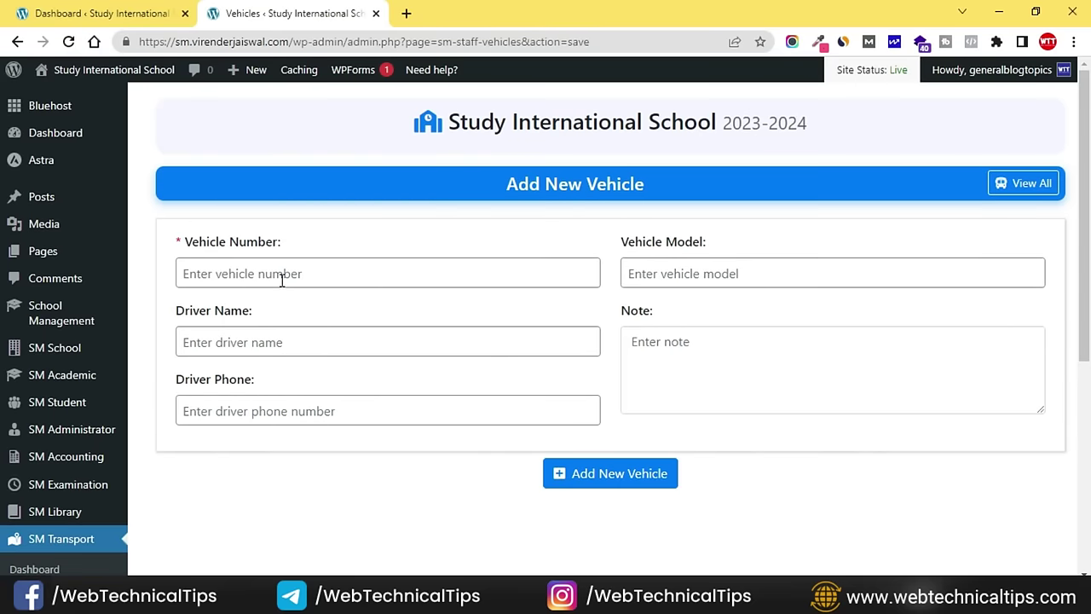
# Step: Add vehicle DL4SVG0001, model 2018, driver Driver1, with the driver's phone number
pyautogui.click(282, 275)
pyautogui.write('DL4sVG4875')
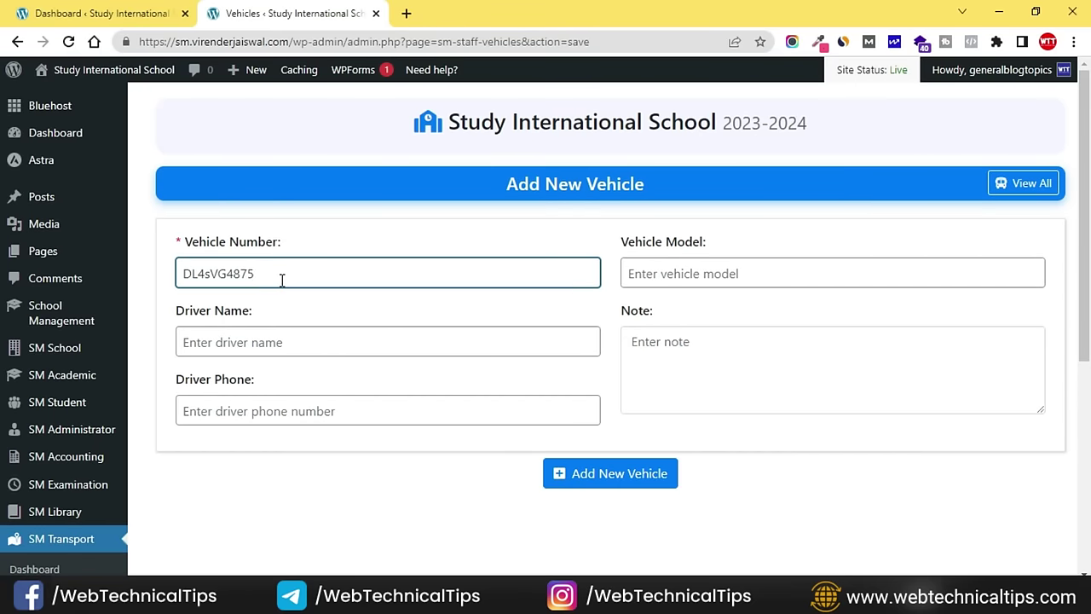
pyautogui.press('Left')
pyautogui.press('Left')
pyautogui.press('Left')
pyautogui.press('Left')
pyautogui.hotkey('shift', 'Right')
pyautogui.hotkey('shift', 'Right')
pyautogui.hotkey('shift', 'Right')
pyautogui.hotkey('shift', 'Right')
pyautogui.write('0001')
pyautogui.click(682, 272)
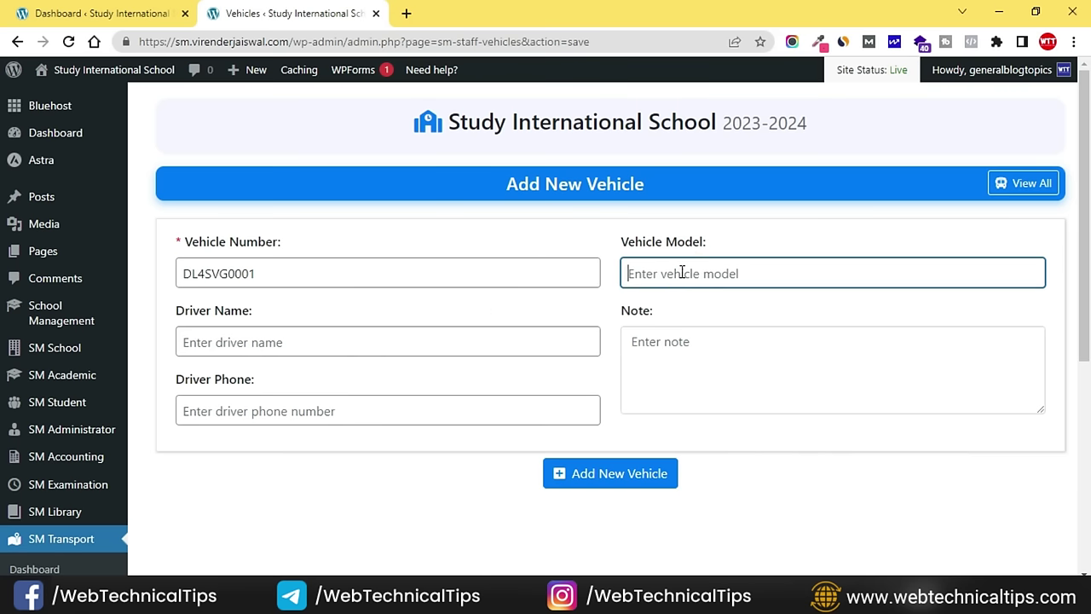
pyautogui.write('2018')
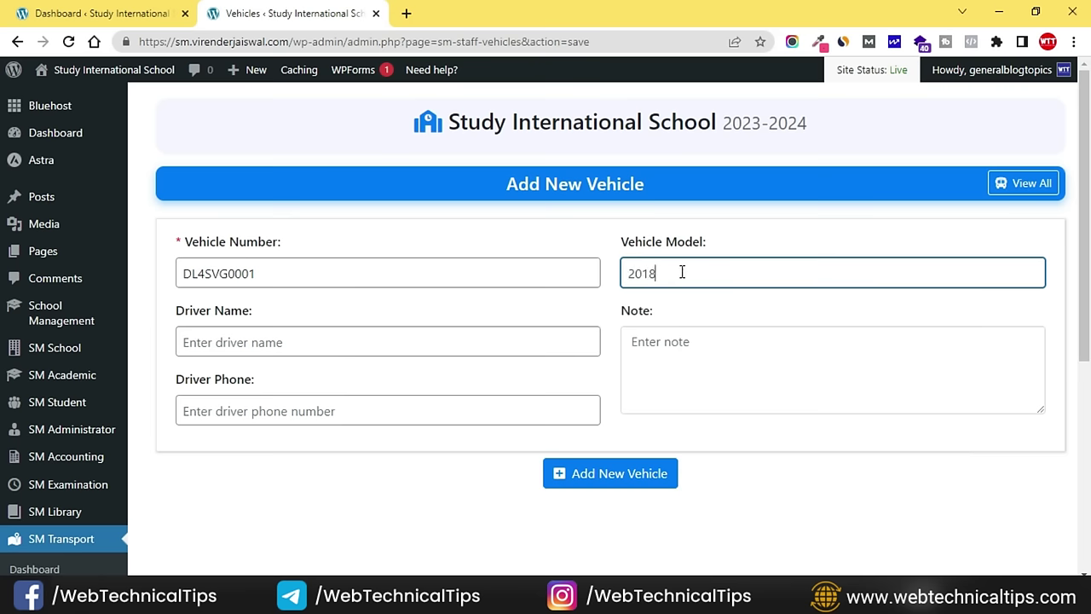
pyautogui.press('Tab')
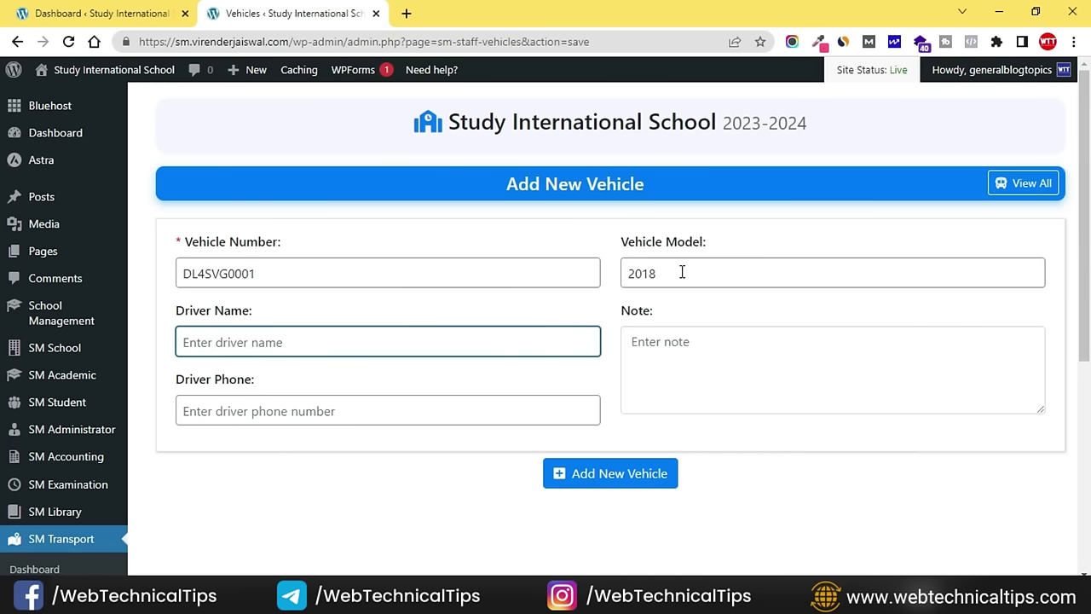
pyautogui.write('Driver1')
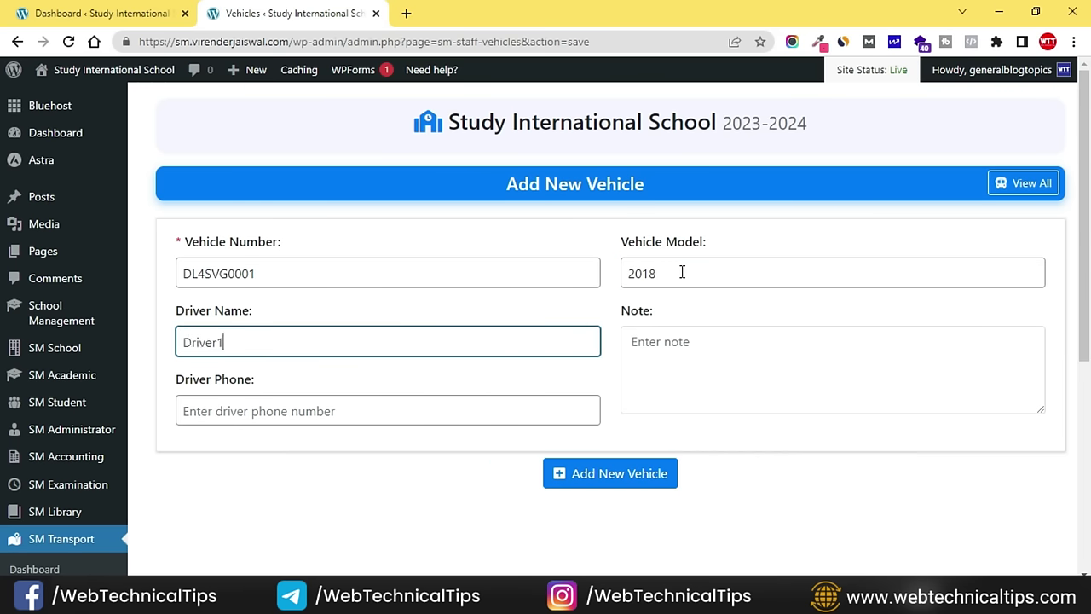
pyautogui.press('Tab')
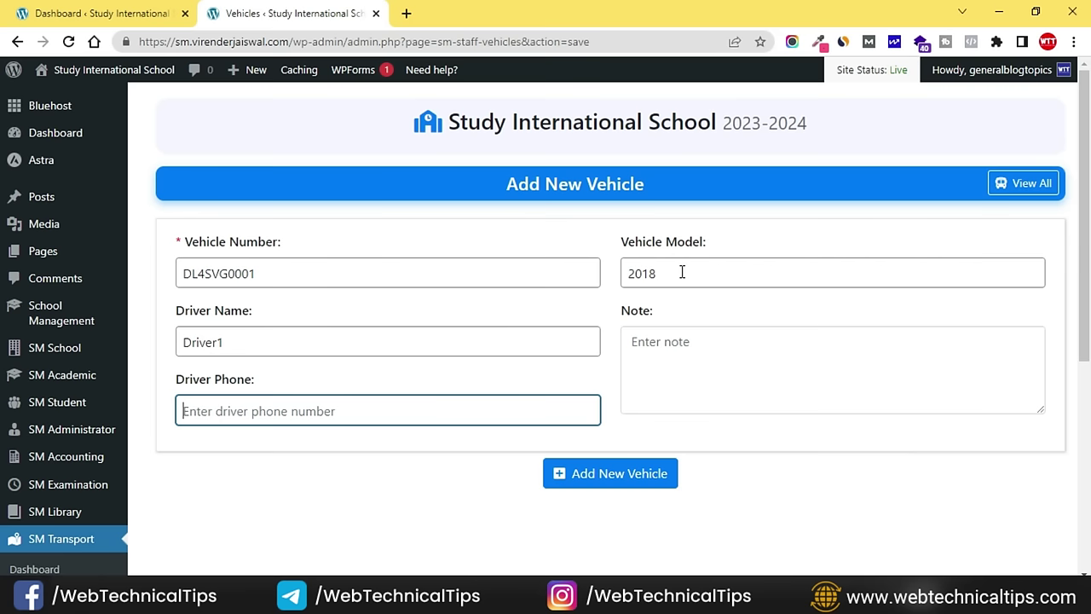
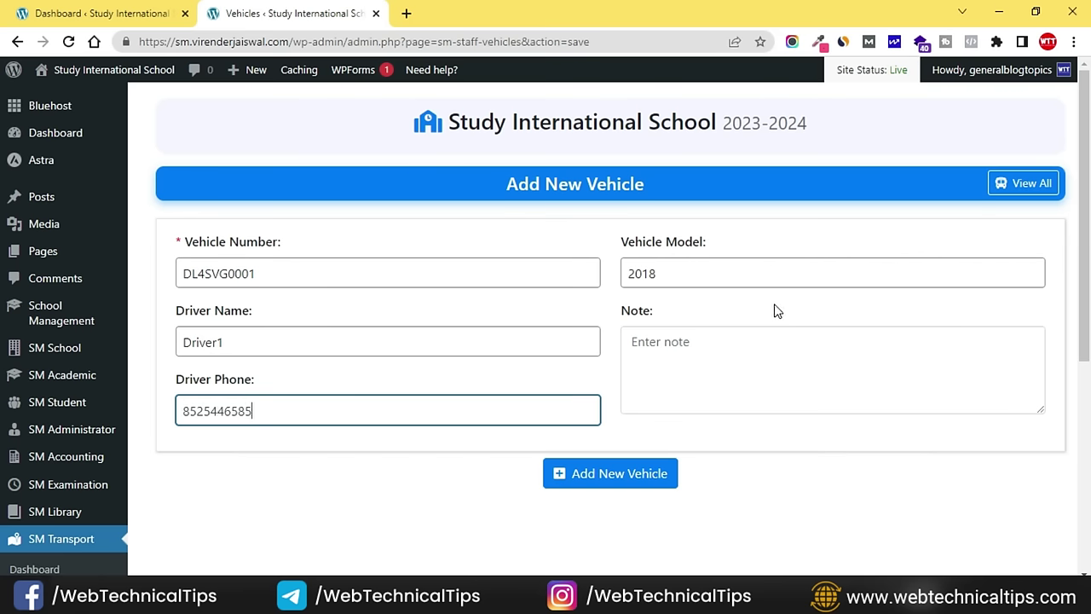
pyautogui.click(596, 478)
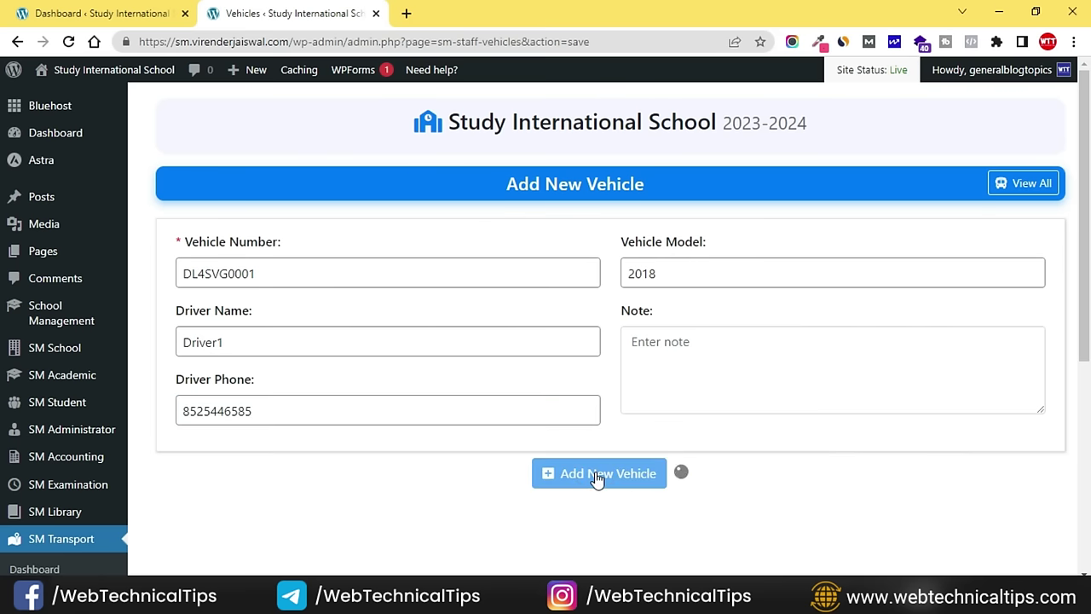
# Step: Add vehicle DL4SVG0002, model 2018, driver Driver2, with the driver's phone number
pyautogui.click(299, 324)
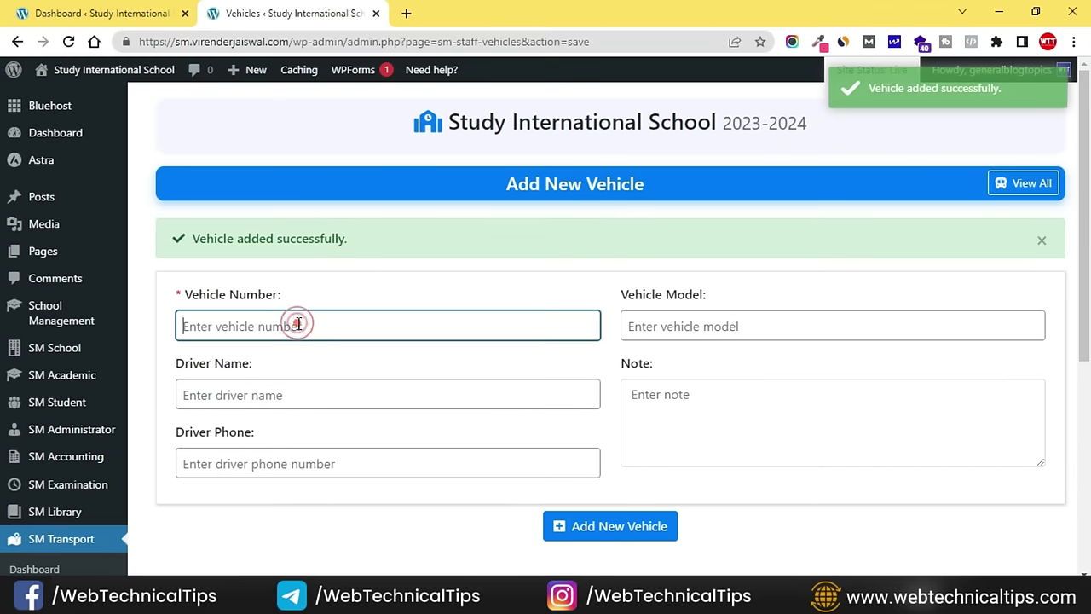
pyautogui.write('DL4SVG0002')
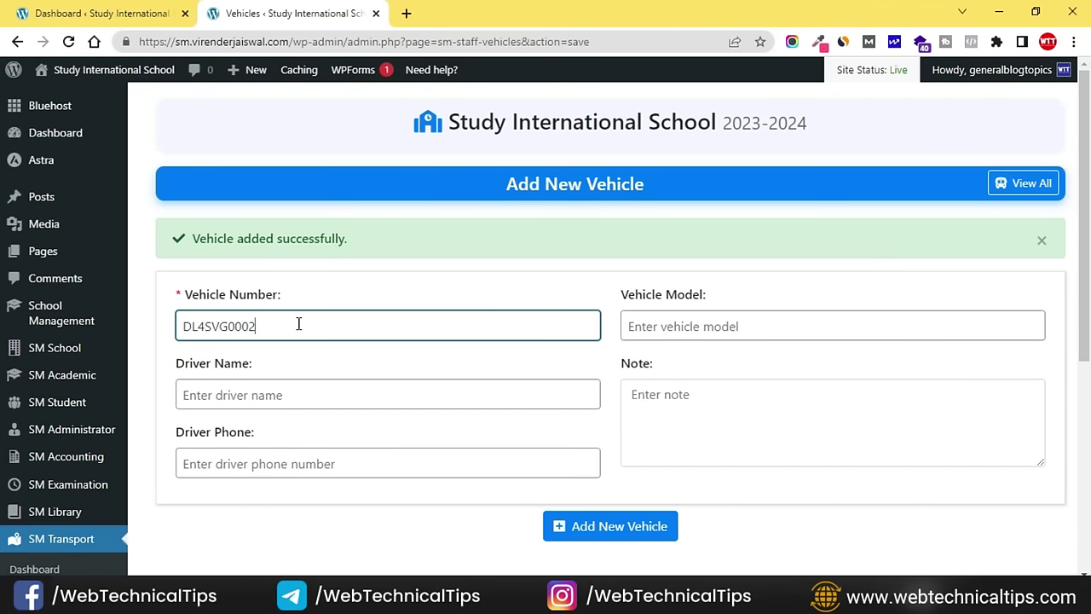
pyautogui.click(721, 328)
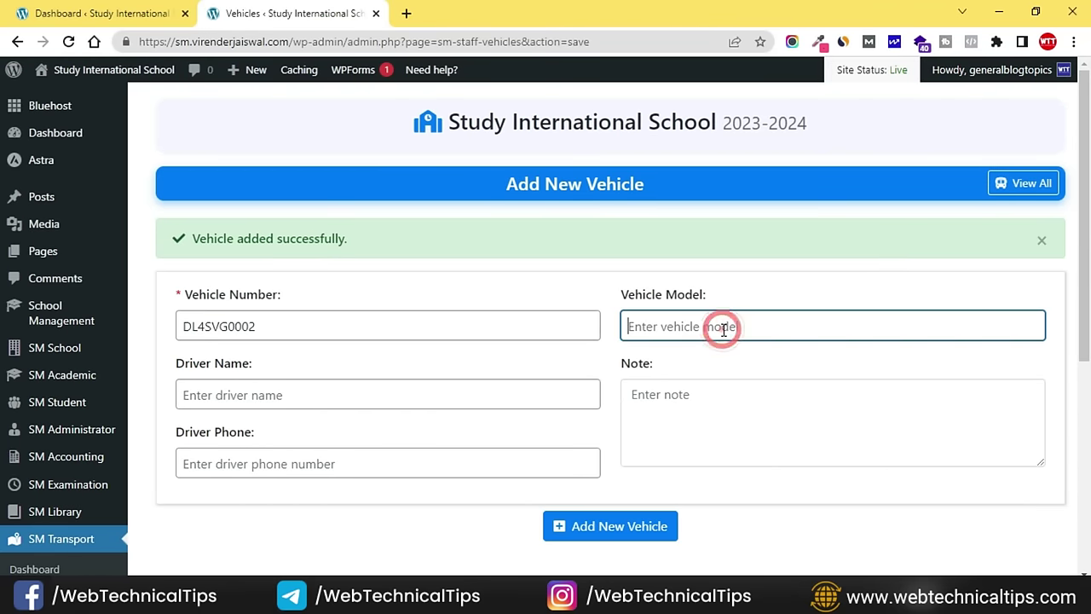
pyautogui.write('2018')
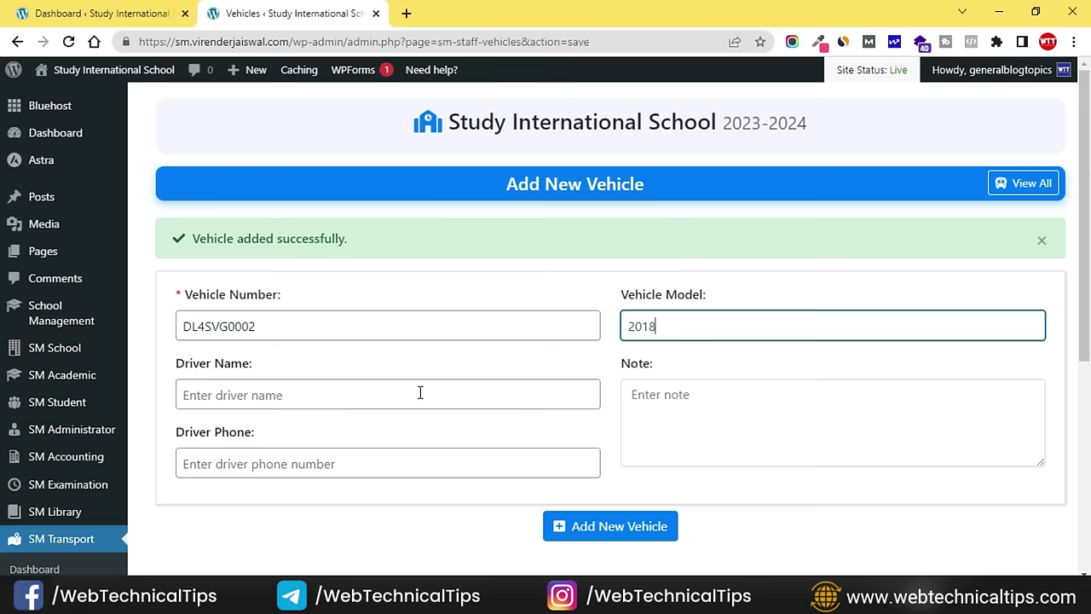
pyautogui.click(419, 392)
pyautogui.write('Driver')
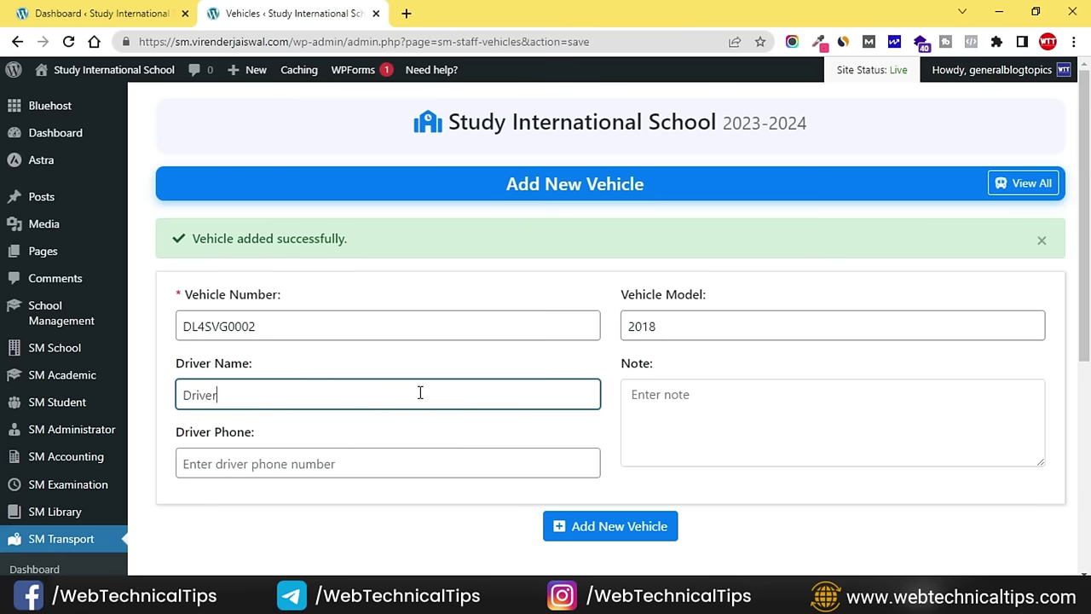
pyautogui.write('2')
pyautogui.click(397, 466)
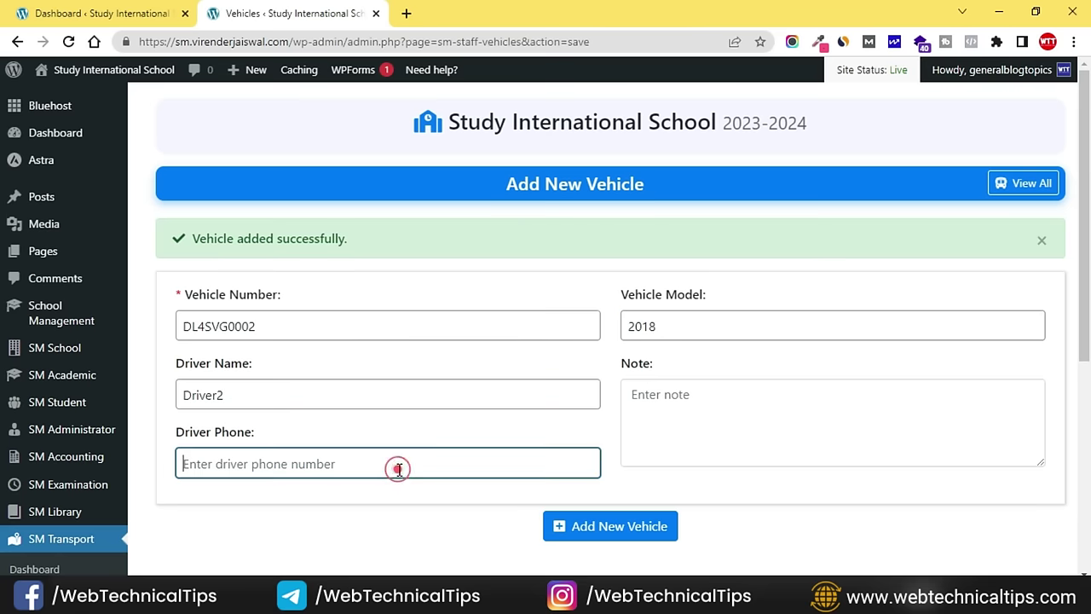
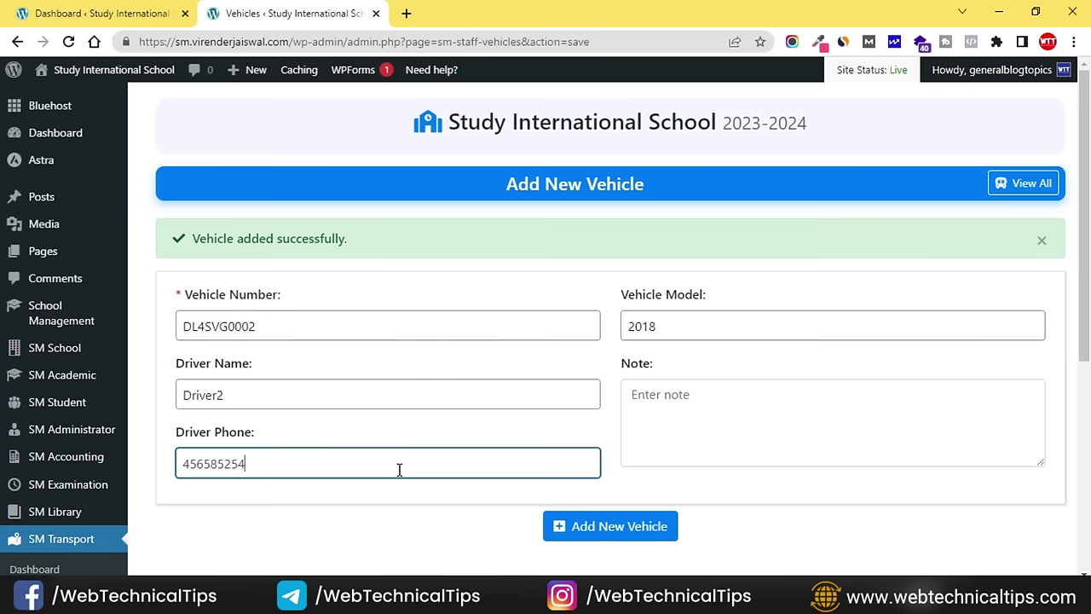
pyautogui.click(613, 526)
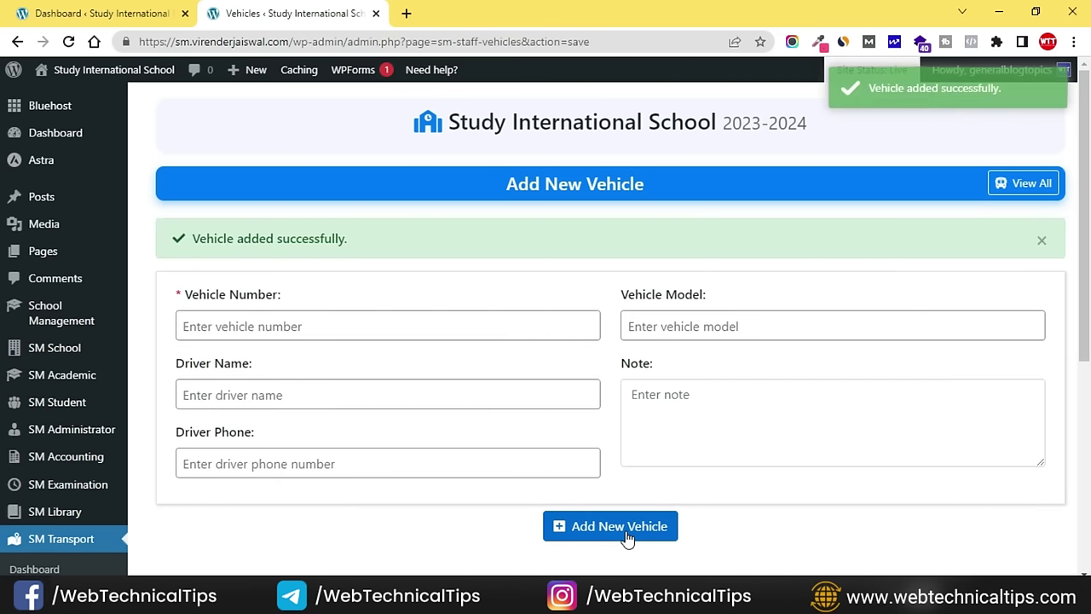
pyautogui.scroll(-1, 170, 487)
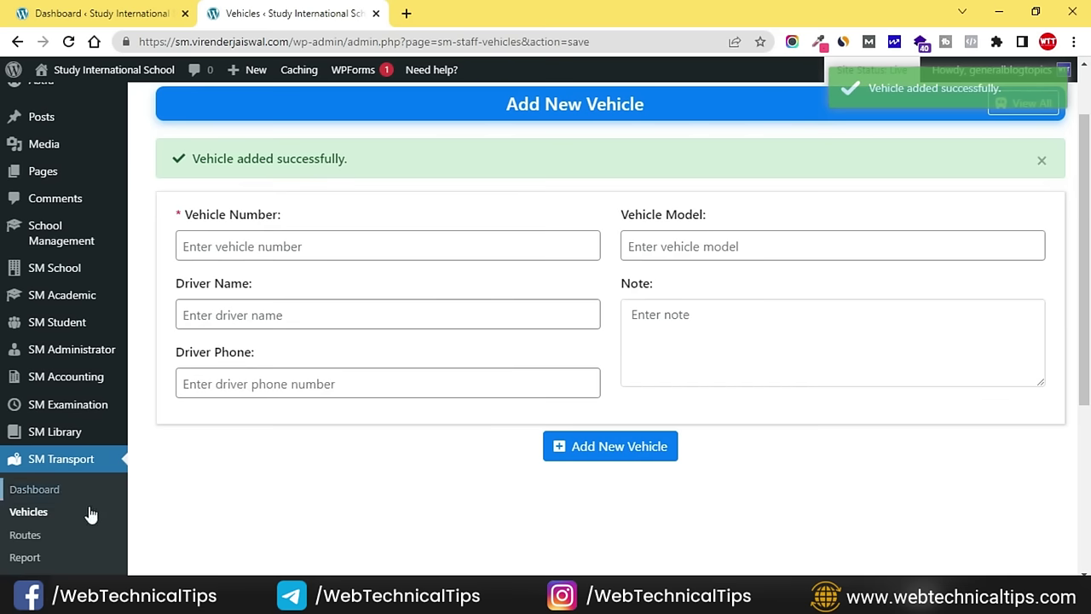
# Step: Add route 'Dwarka Sec 12,18,15,20,22' with fare 3000 and vehicle DL4SVG0001
pyautogui.click(34, 535)
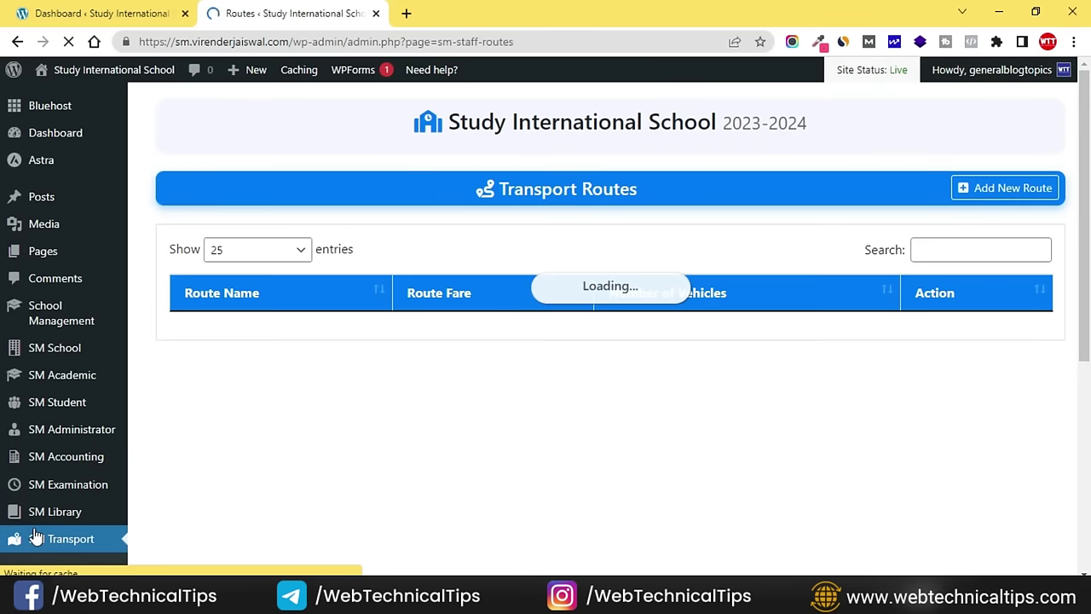
pyautogui.click(1011, 193)
pyautogui.click(208, 271)
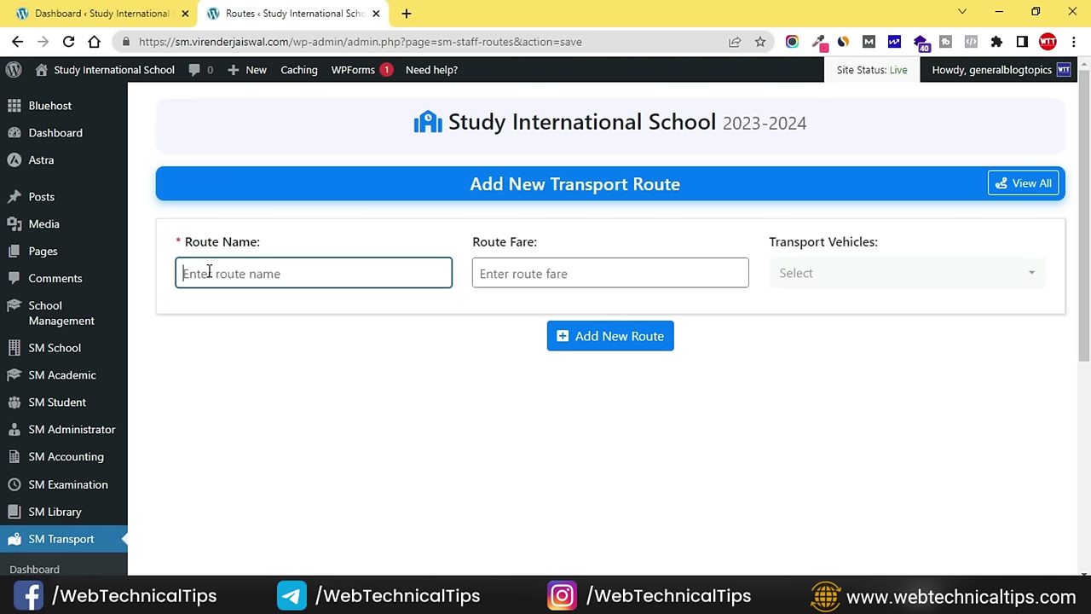
pyautogui.write('Dwarka Sec 12')
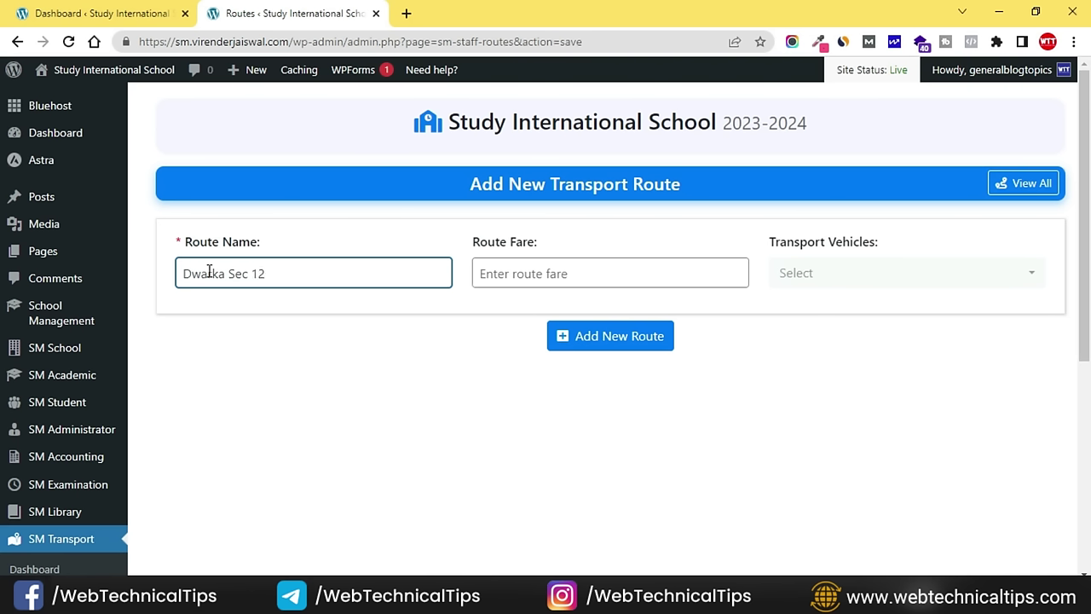
pyautogui.write(',18,15,20,22')
pyautogui.click(570, 264)
pyautogui.write('1800')
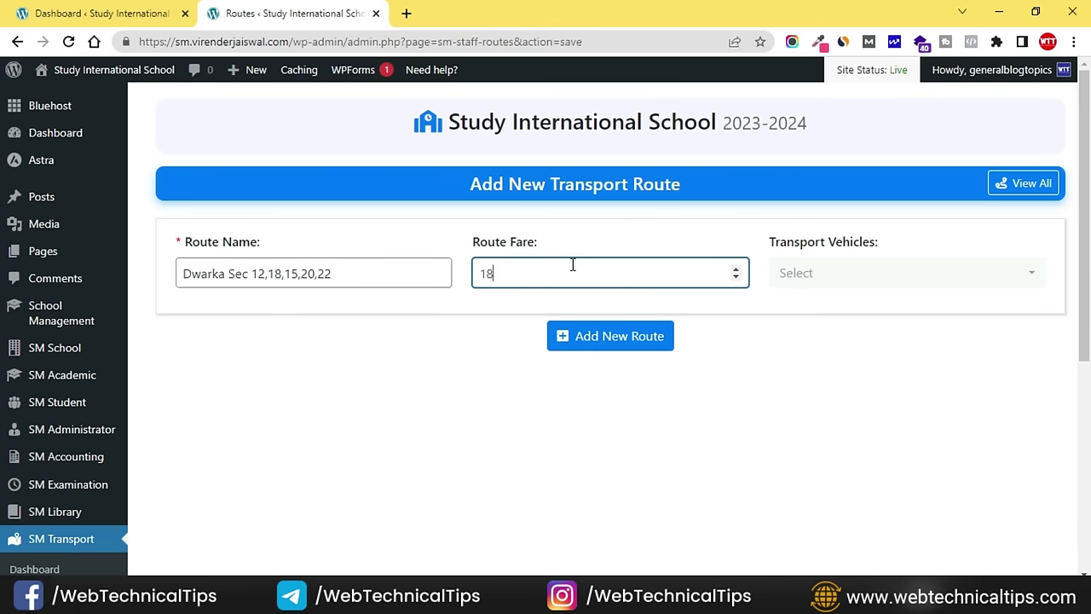
pyautogui.press('BackSpace')
pyautogui.press('BackSpace')
pyautogui.press('BackSpace')
pyautogui.press('BackSpace')
pyautogui.write('3000')
pyautogui.click(921, 278)
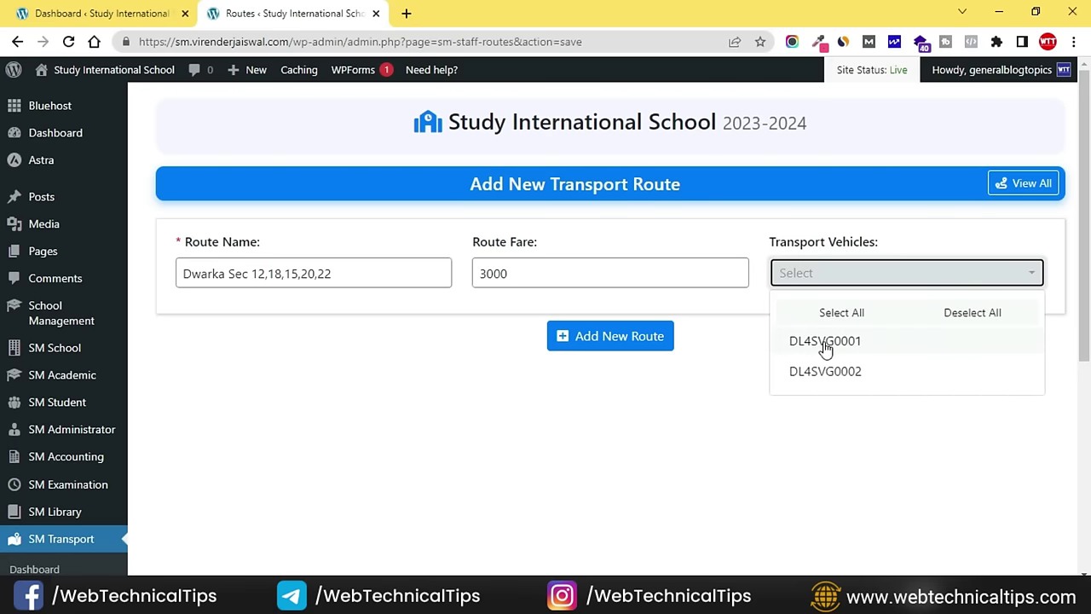
pyautogui.click(823, 343)
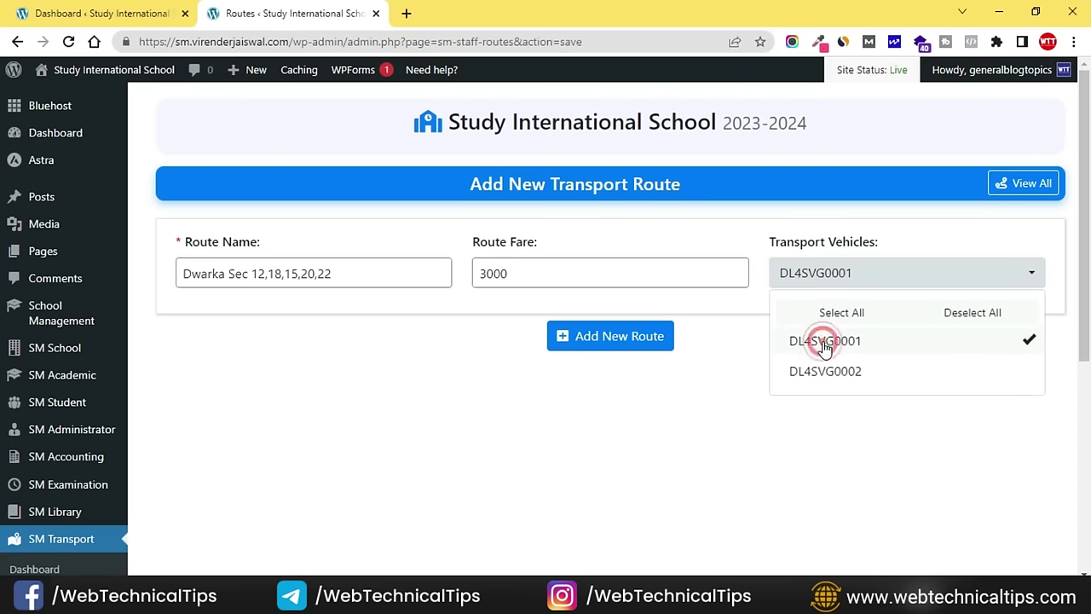
pyautogui.click(841, 431)
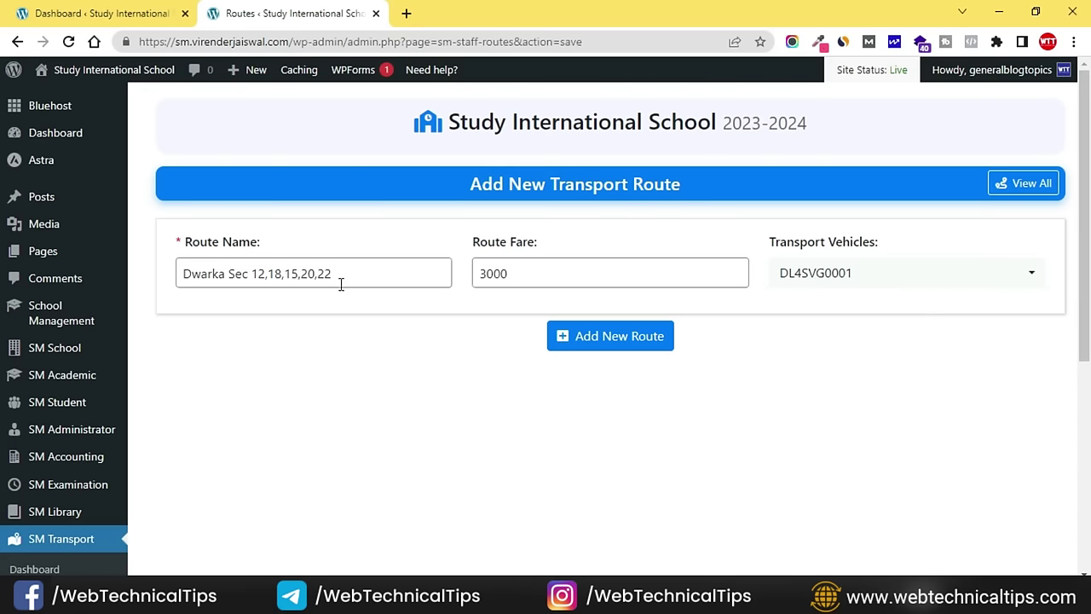
pyautogui.click(623, 337)
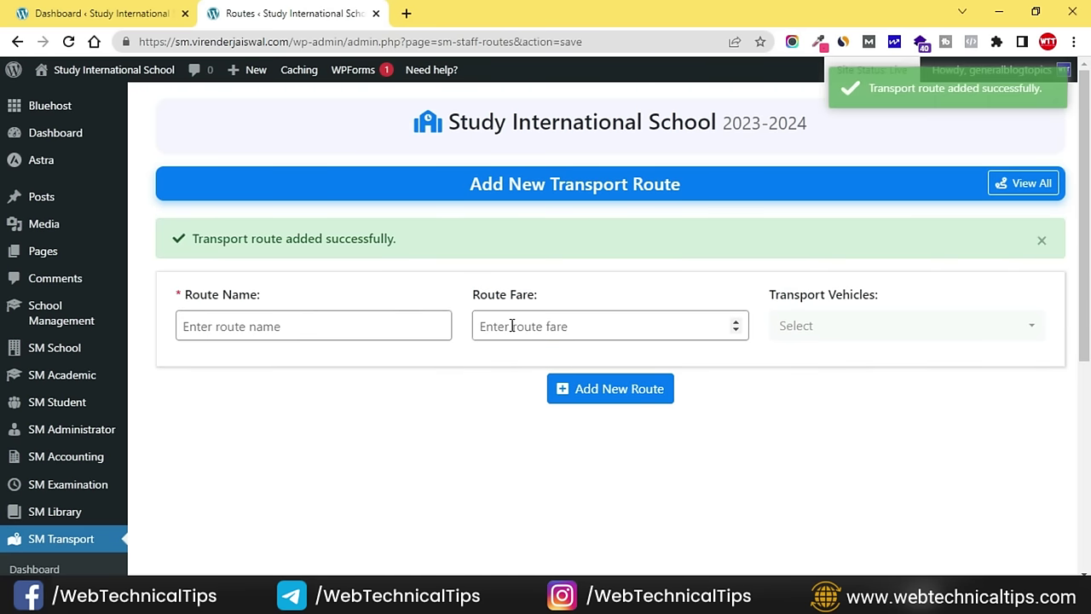
pyautogui.click(264, 325)
pyautogui.write('Out of D')
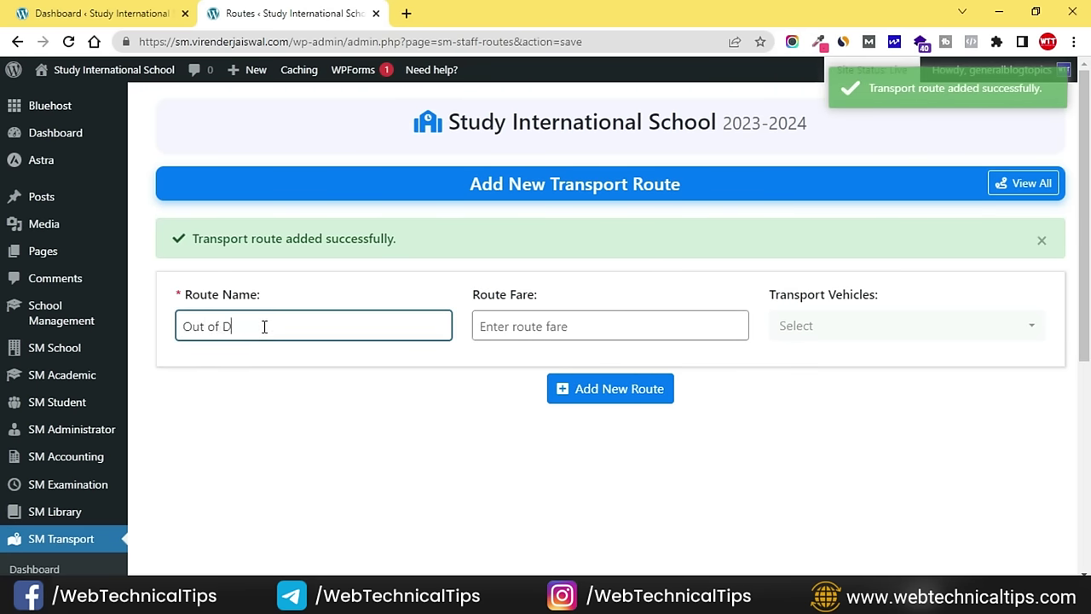
pyautogui.write('warka')
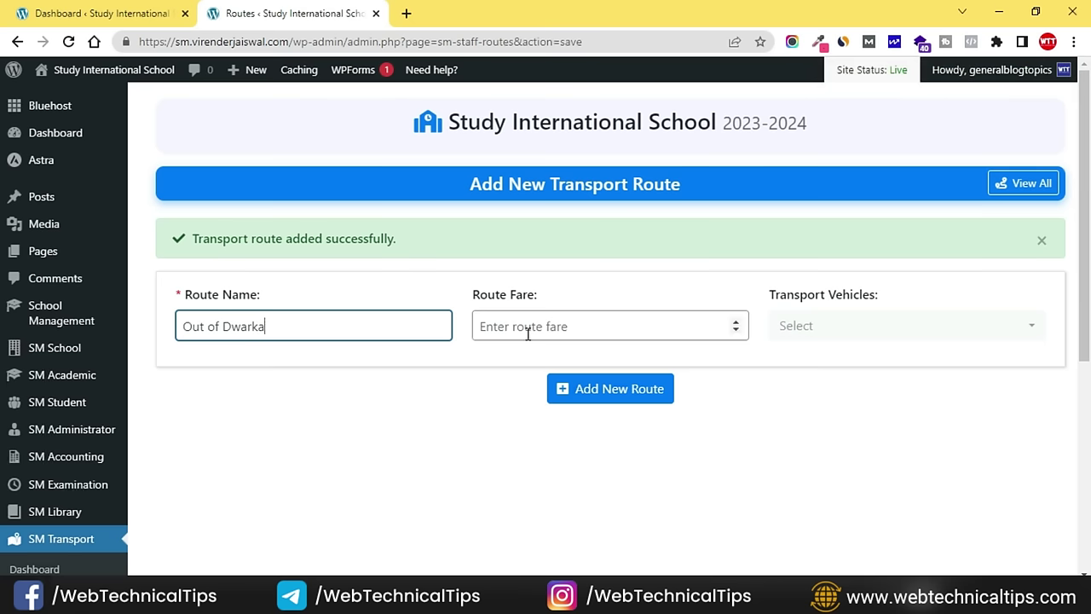
pyautogui.click(528, 334)
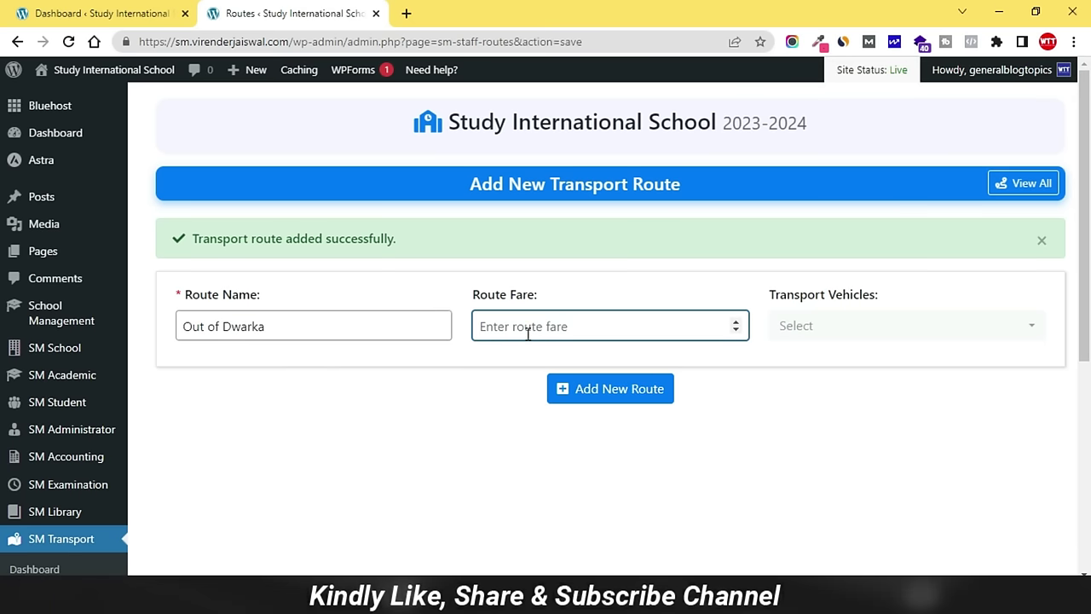
pyautogui.write('4500')
pyautogui.click(881, 326)
pyautogui.click(834, 426)
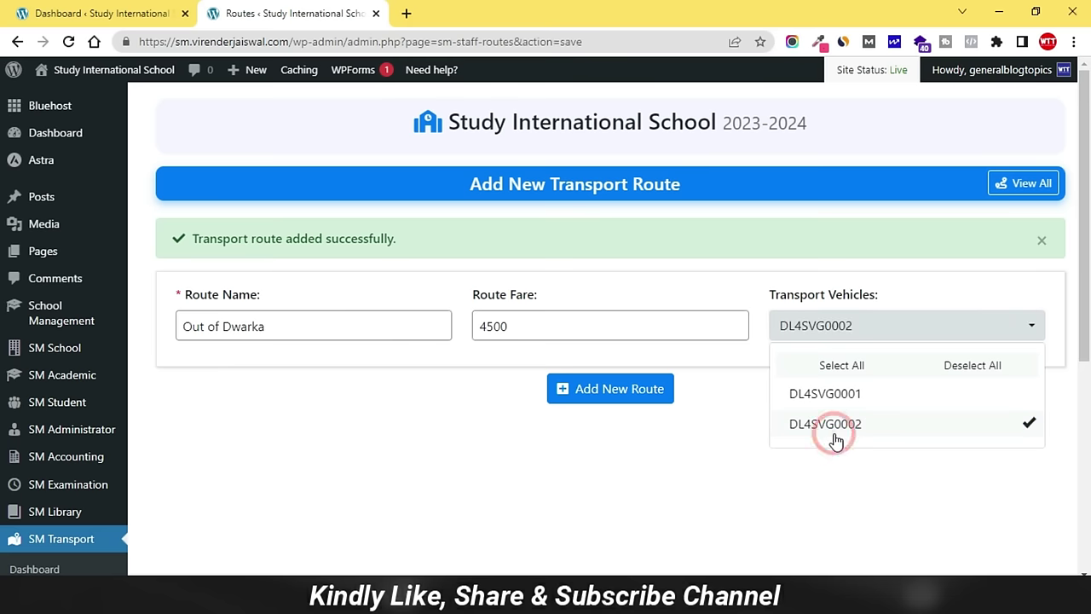
pyautogui.click(619, 397)
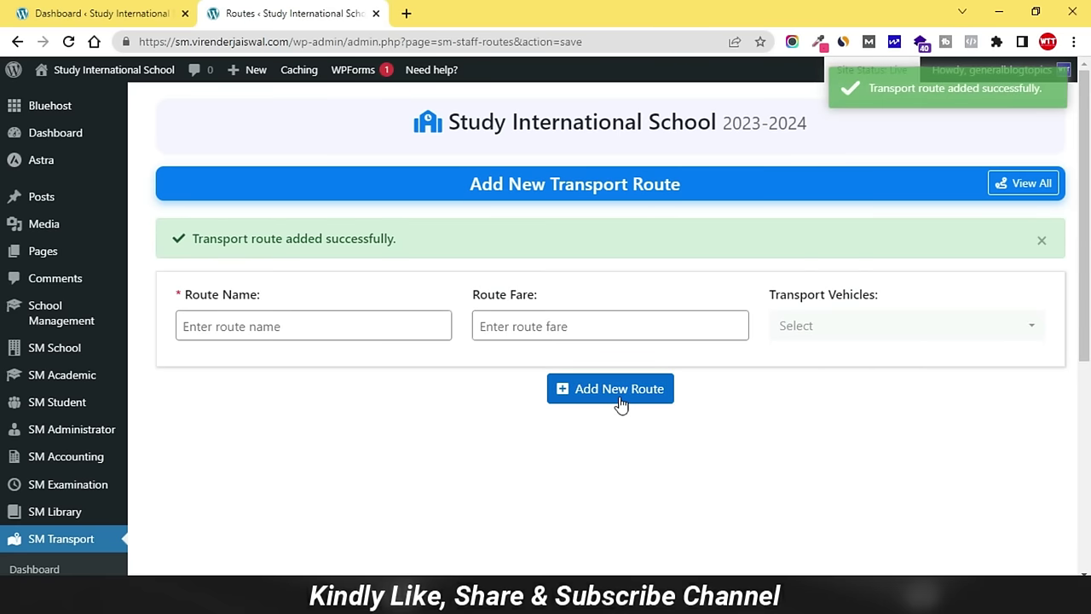
pyautogui.hotkey('alt', 'Tab')
pyautogui.scroll(-1, 537, 450)
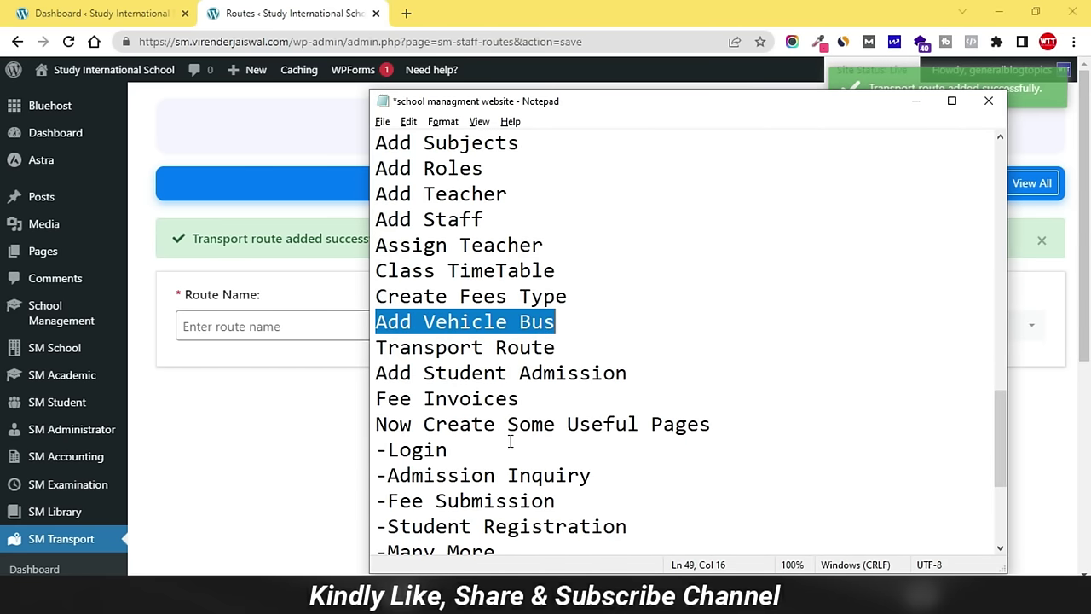
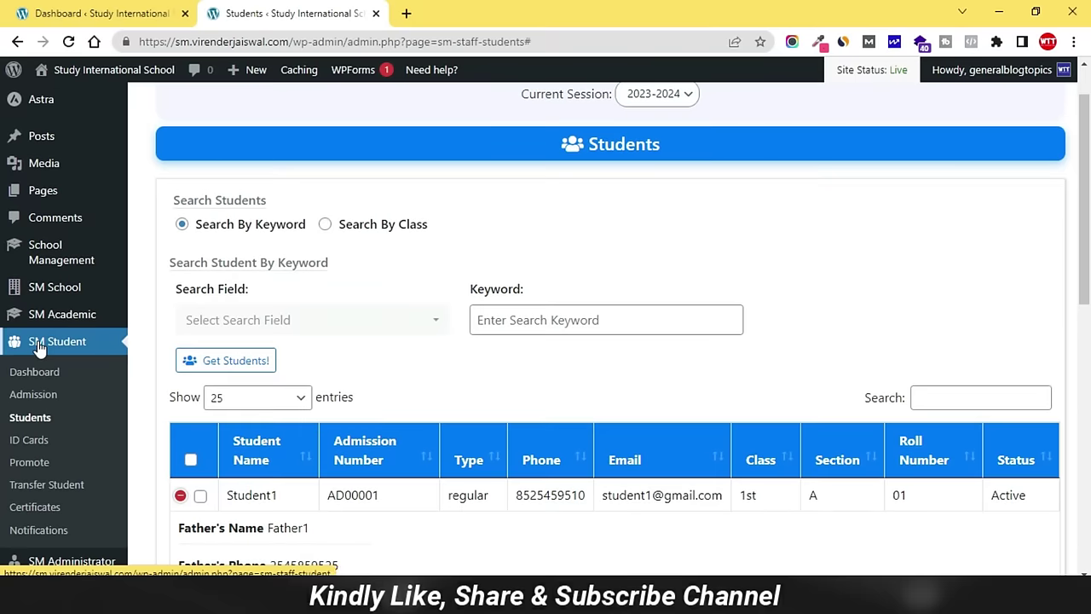
# Step: Open SM Accounting's Fee Invoices and locate unpaid Registration invoice 00001 with $115,000.00 due
pyautogui.moveTo(70, 270)
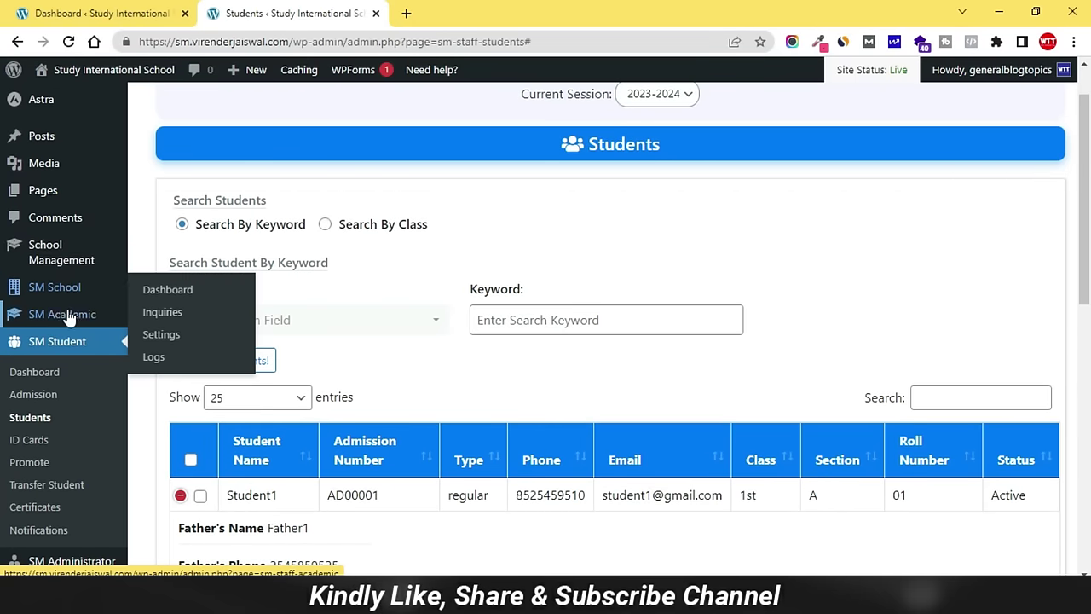
pyautogui.moveTo(70, 317)
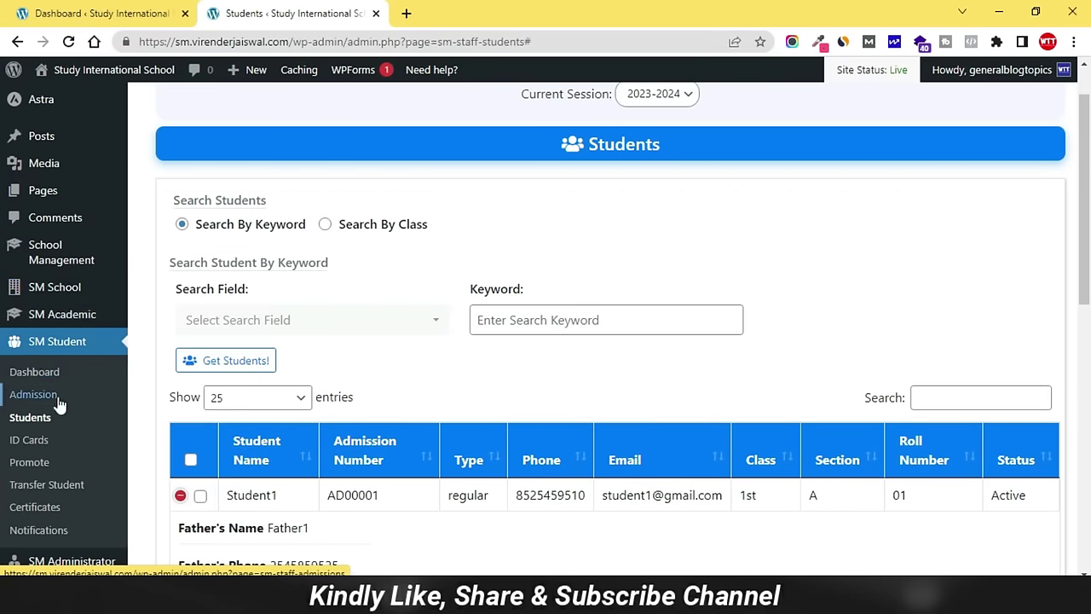
pyautogui.scroll(-2, 51, 418)
pyautogui.moveTo(64, 411)
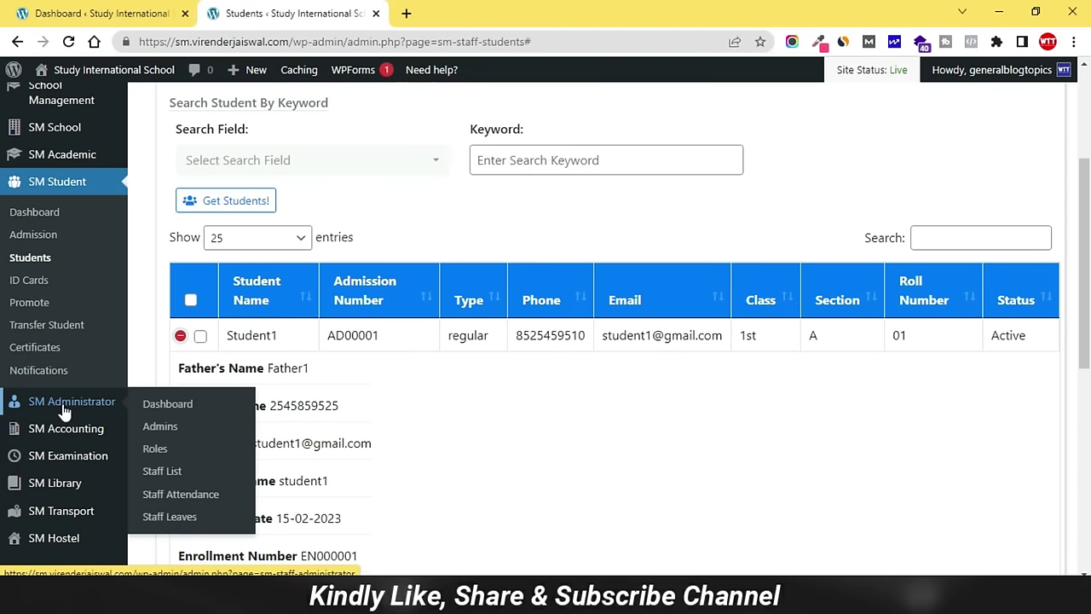
pyautogui.moveTo(67, 433)
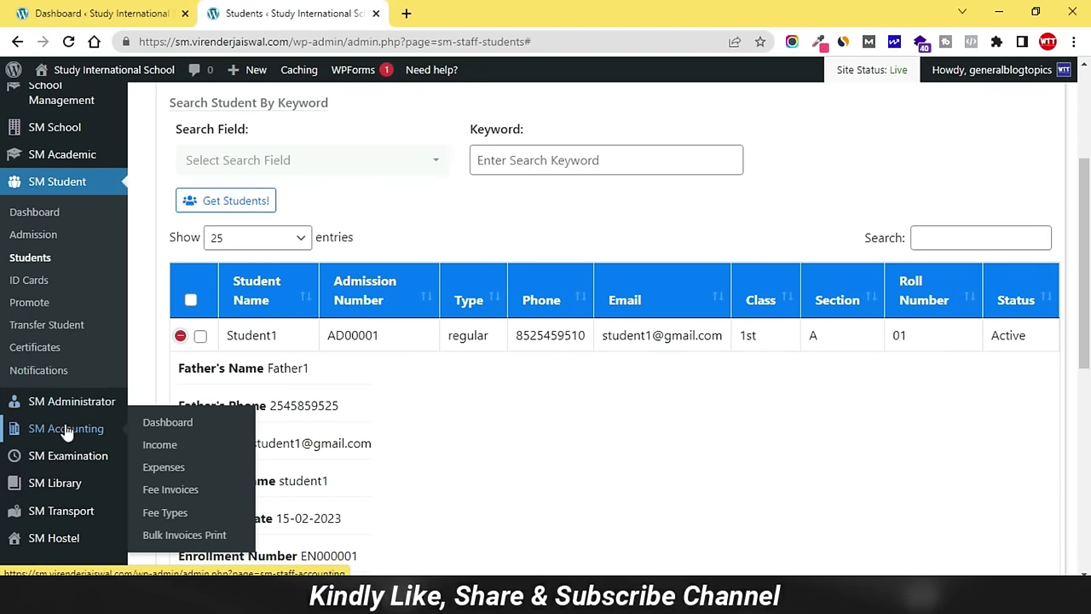
pyautogui.click(170, 490)
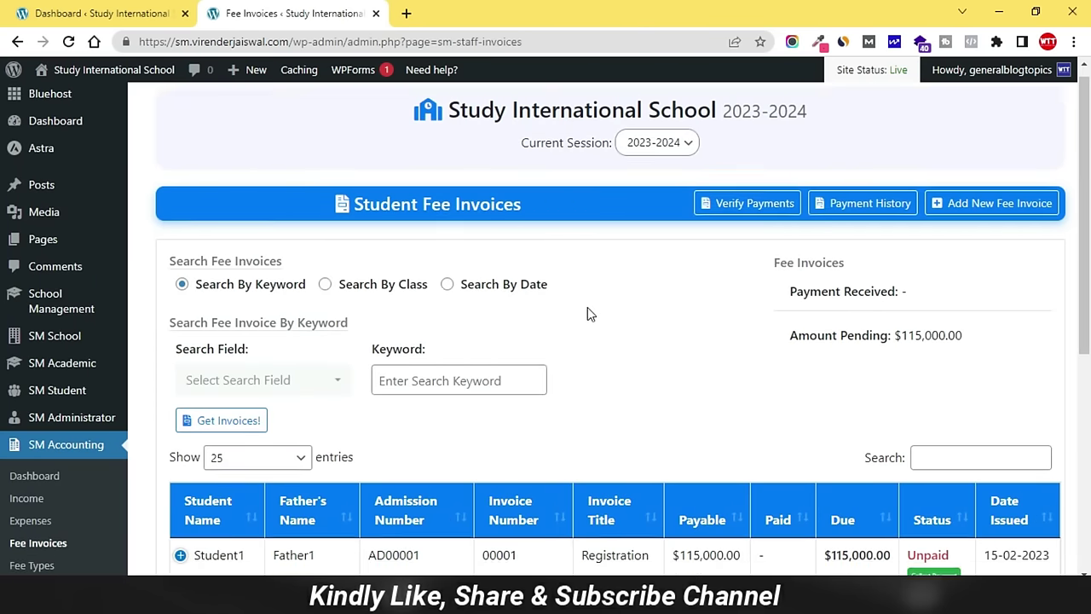
pyautogui.scroll(-3, 587, 312)
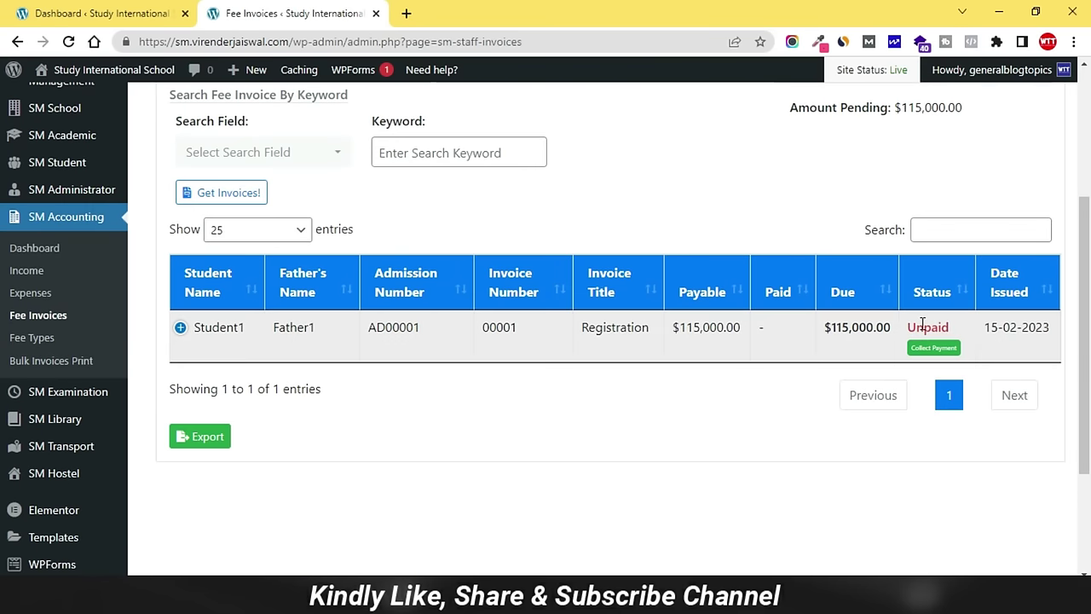
pyautogui.moveTo(825, 331); pyautogui.dragTo(832, 334)
pyautogui.click(931, 350)
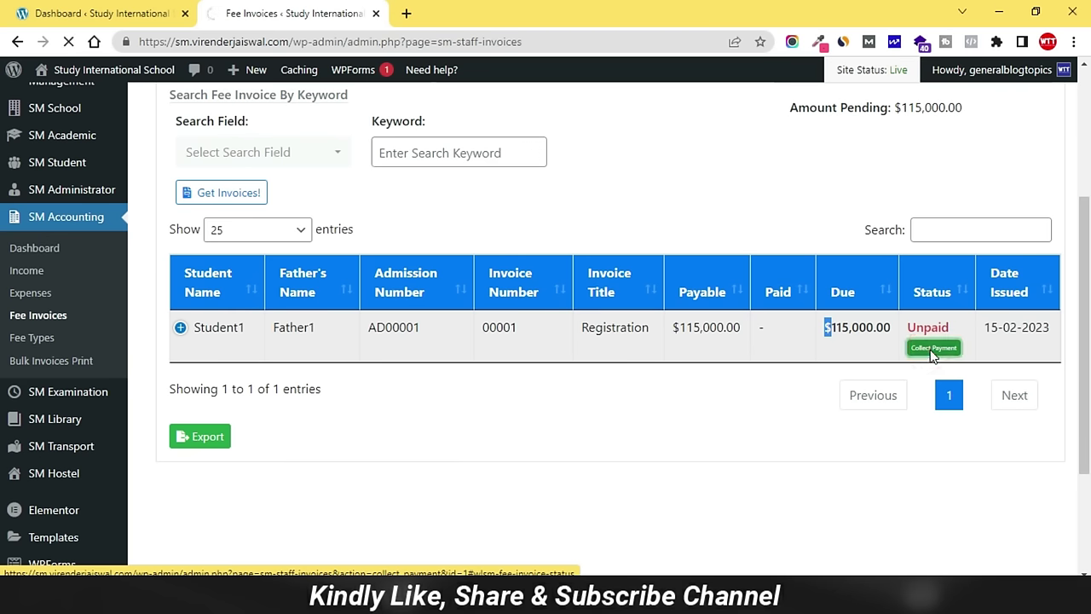
# Step: Try the Cash, Cheque and Bank Transfer payment methods in the Collect Payment form
pyautogui.scroll(-10, 438, 341)
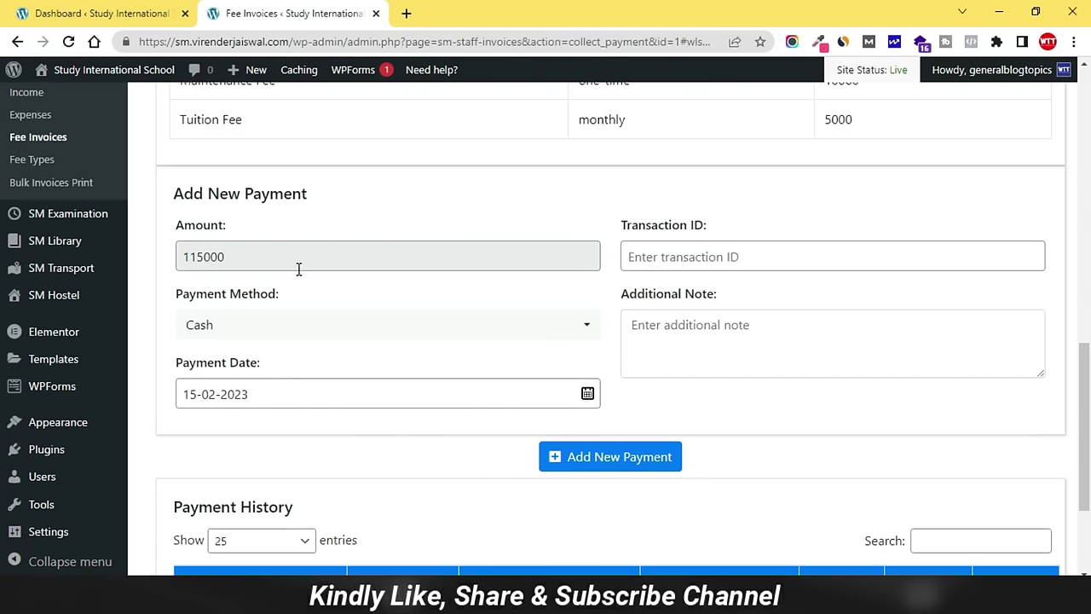
pyautogui.scroll(3, 645, 297)
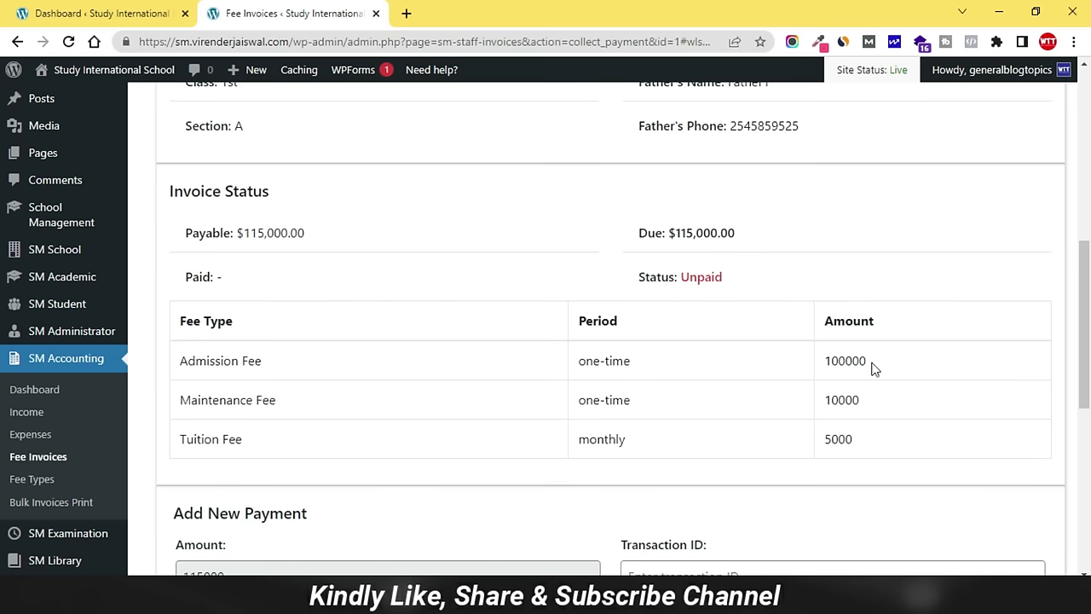
pyautogui.scroll(-3, 506, 462)
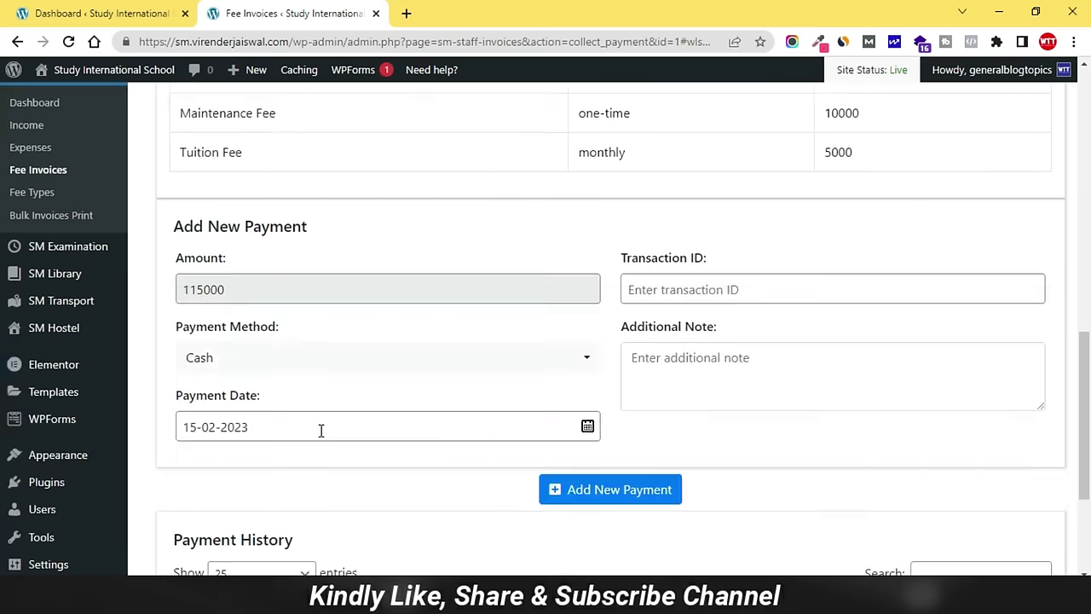
pyautogui.click(686, 260)
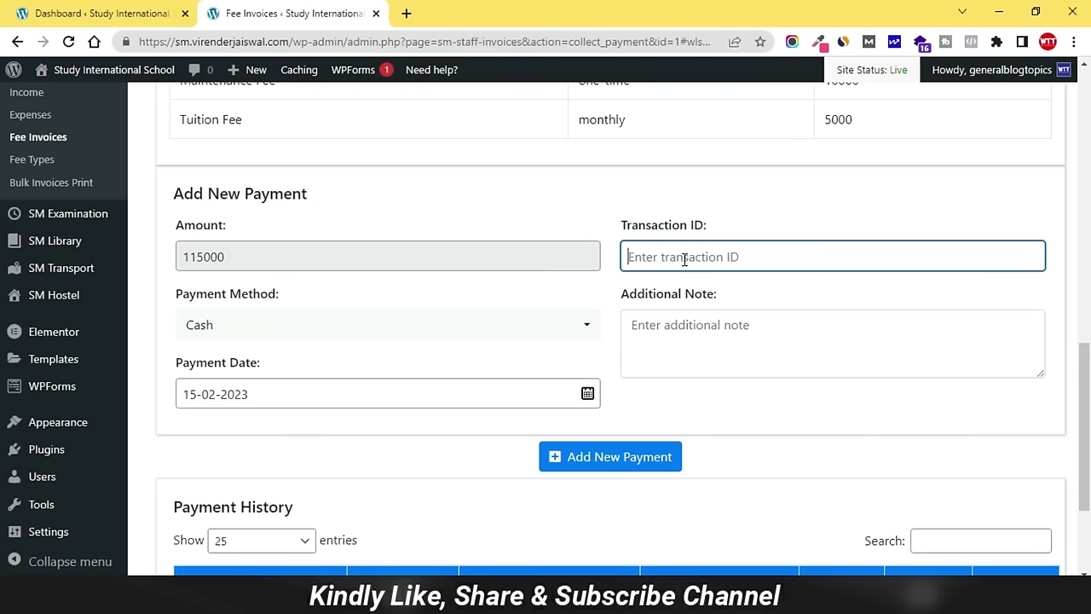
pyautogui.click(517, 334)
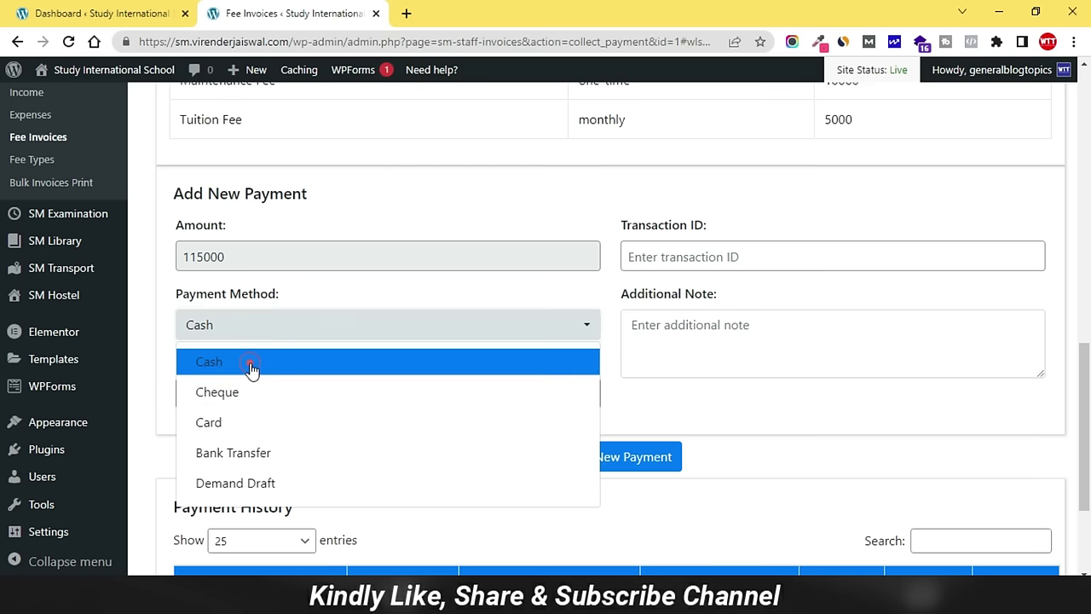
pyautogui.click(249, 368)
pyautogui.click(805, 352)
pyautogui.click(555, 327)
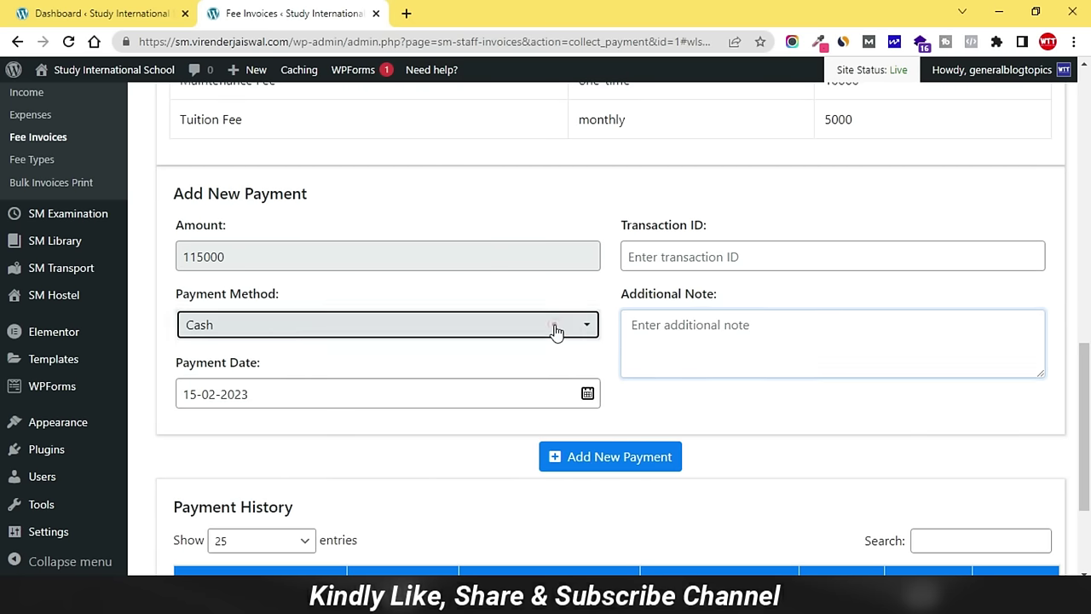
pyautogui.click(295, 390)
pyautogui.click(698, 339)
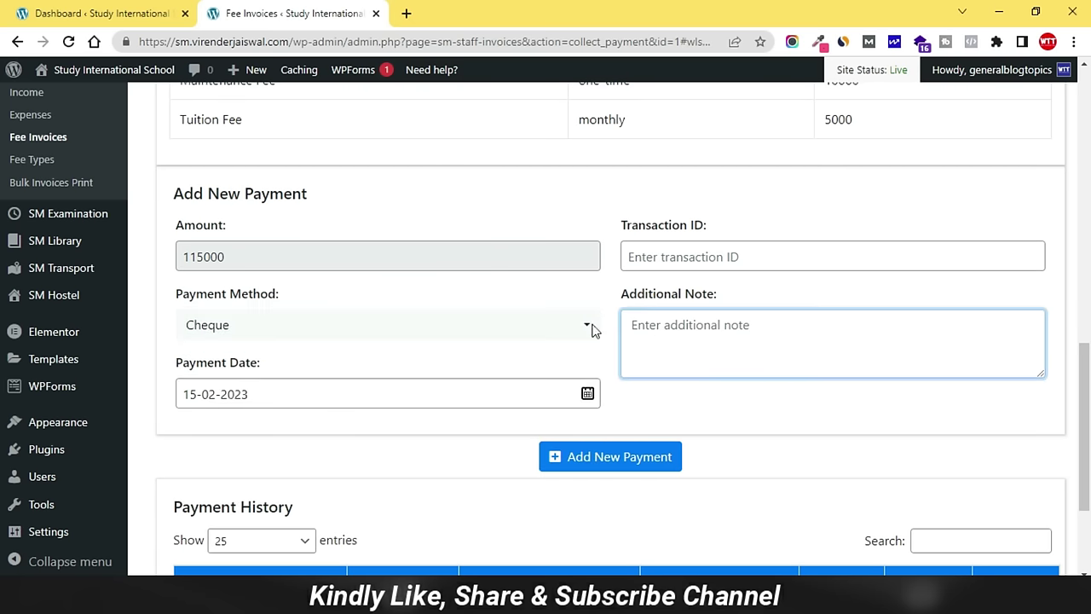
pyautogui.click(549, 322)
pyautogui.click(278, 450)
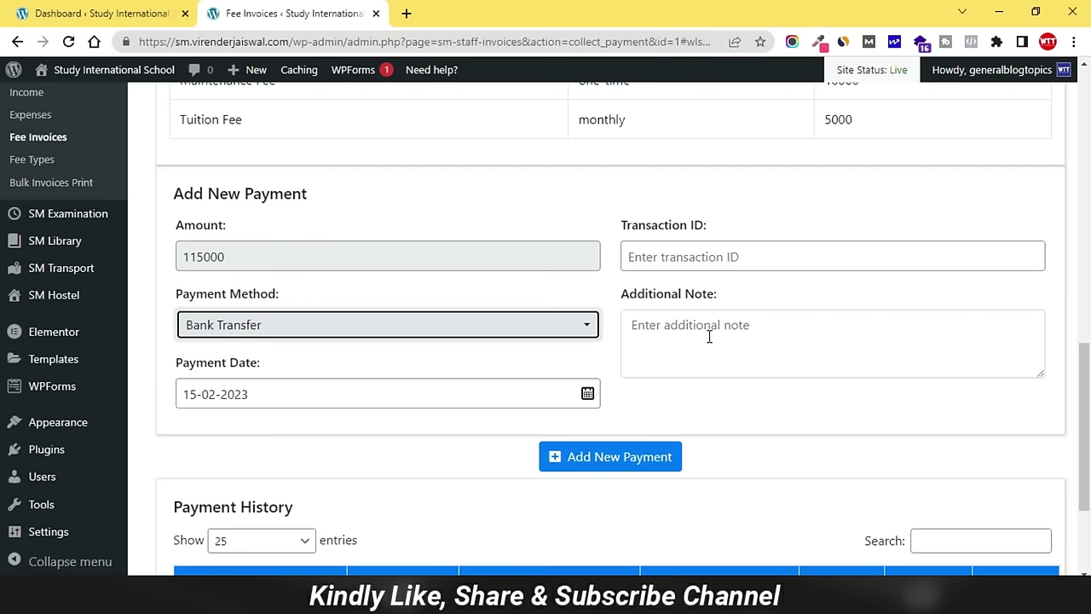
pyautogui.click(747, 336)
# Step: Set the payment method back to Cash, then add and confirm the $115,000 payment
pyautogui.click(731, 256)
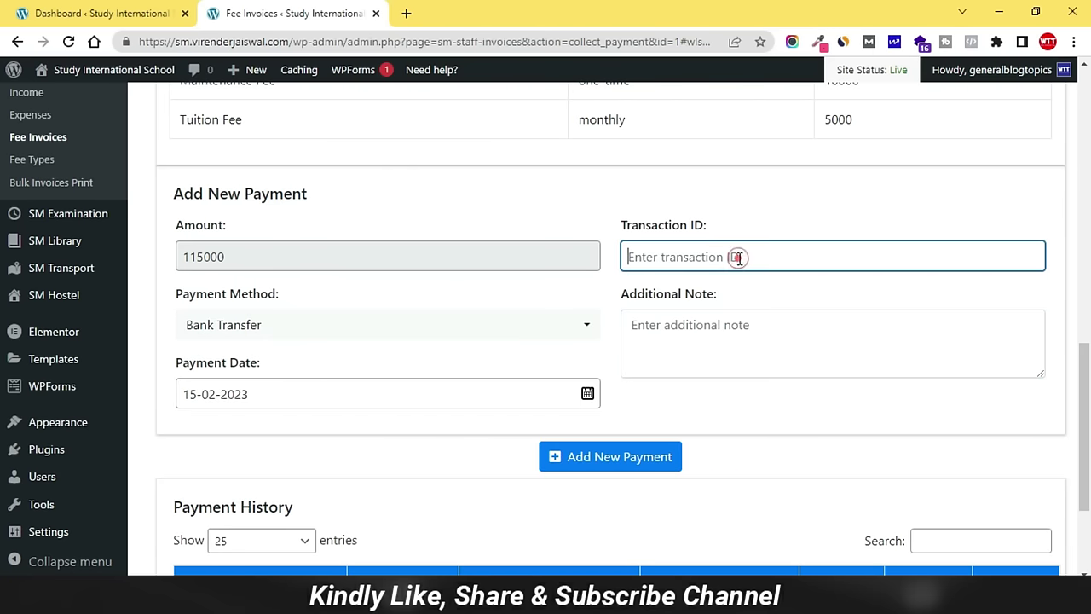
pyautogui.press('Tab')
pyautogui.press('c')
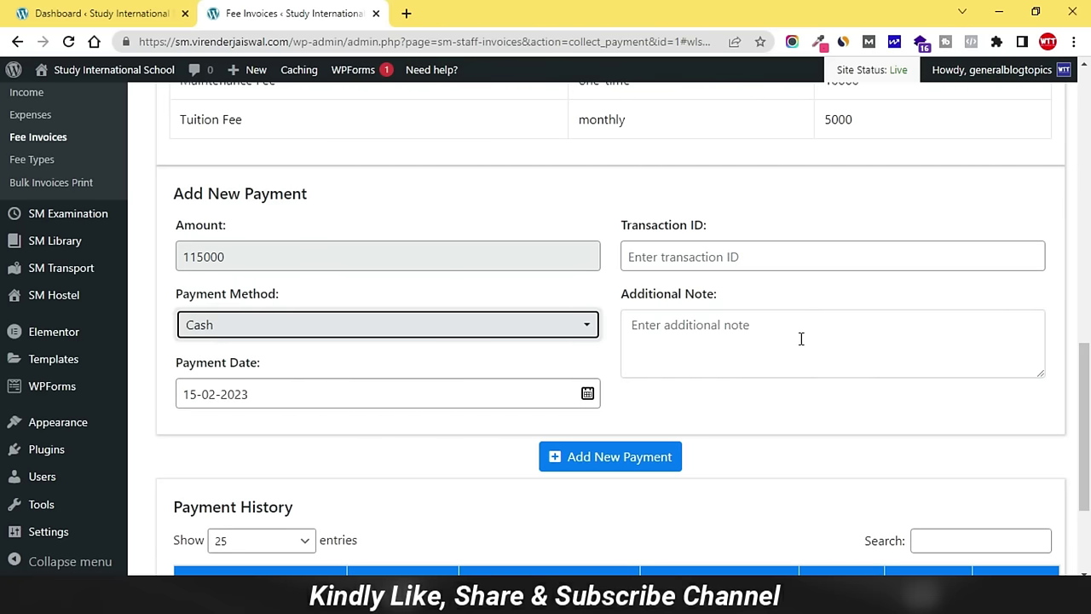
pyautogui.scroll(-3, 770, 373)
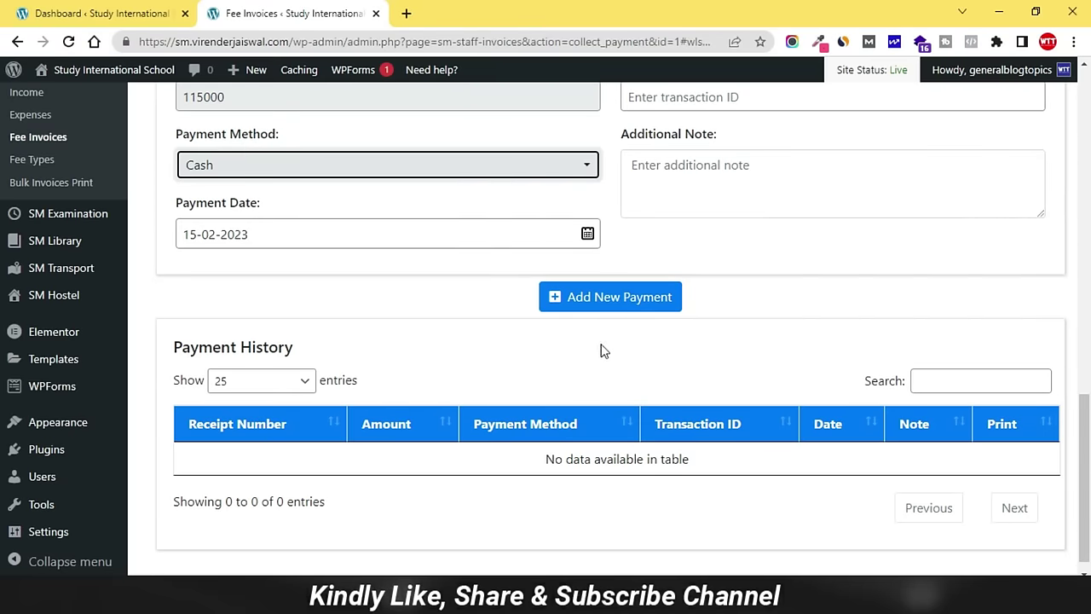
pyautogui.click(637, 300)
pyautogui.click(693, 356)
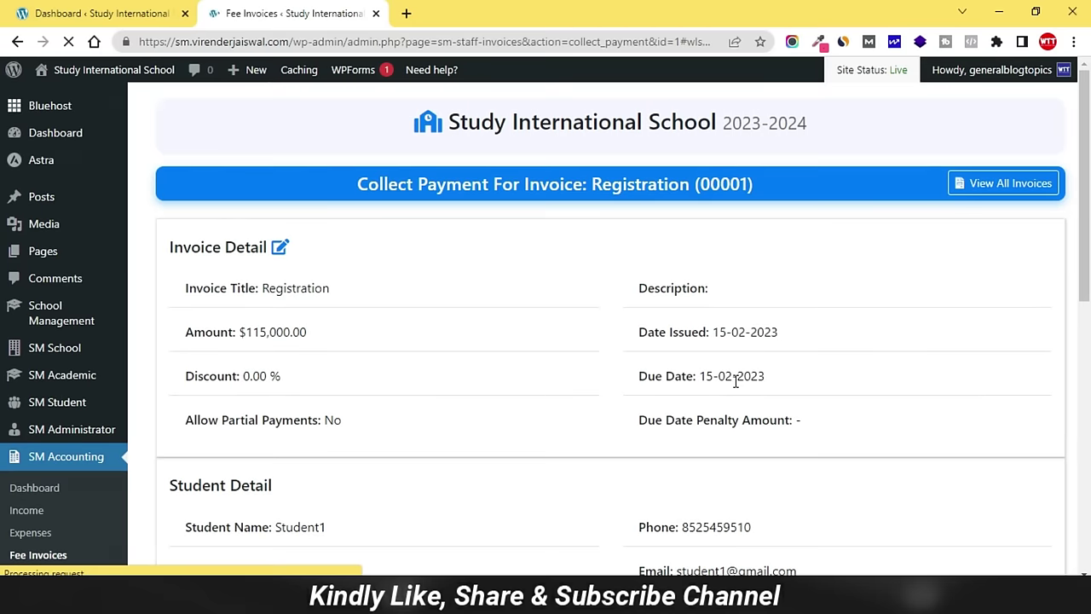
# Step: Verify the invoice shows Paid, with receipt 000001 for $115,000.00 cash in Payment History
pyautogui.scroll(-10, 736, 386)
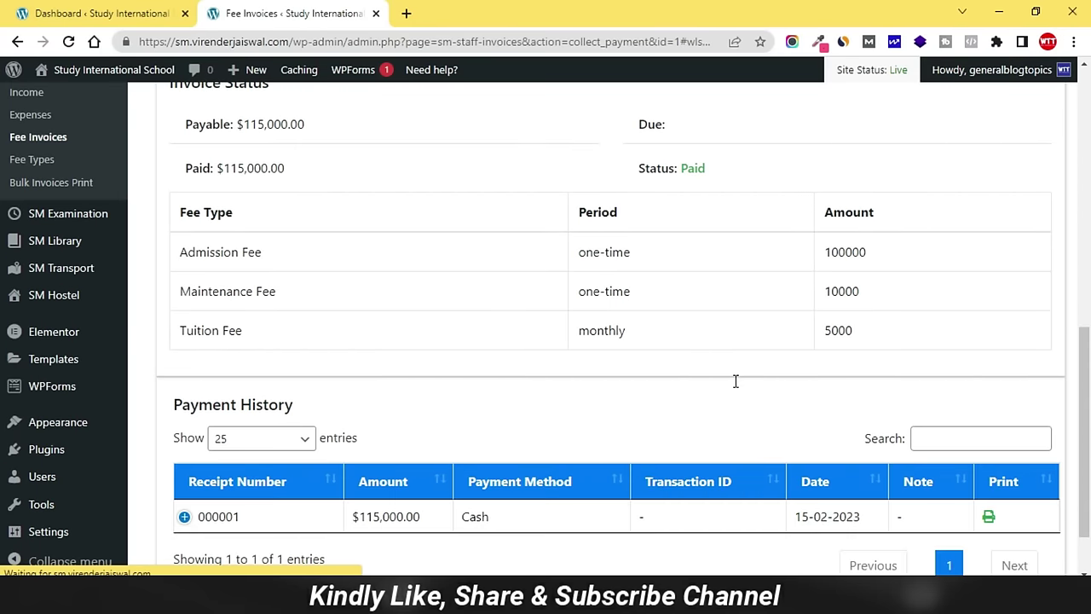
pyautogui.scroll(-1, 735, 383)
pyautogui.hotkey('alt', 'Tab')
pyautogui.click(305, 501)
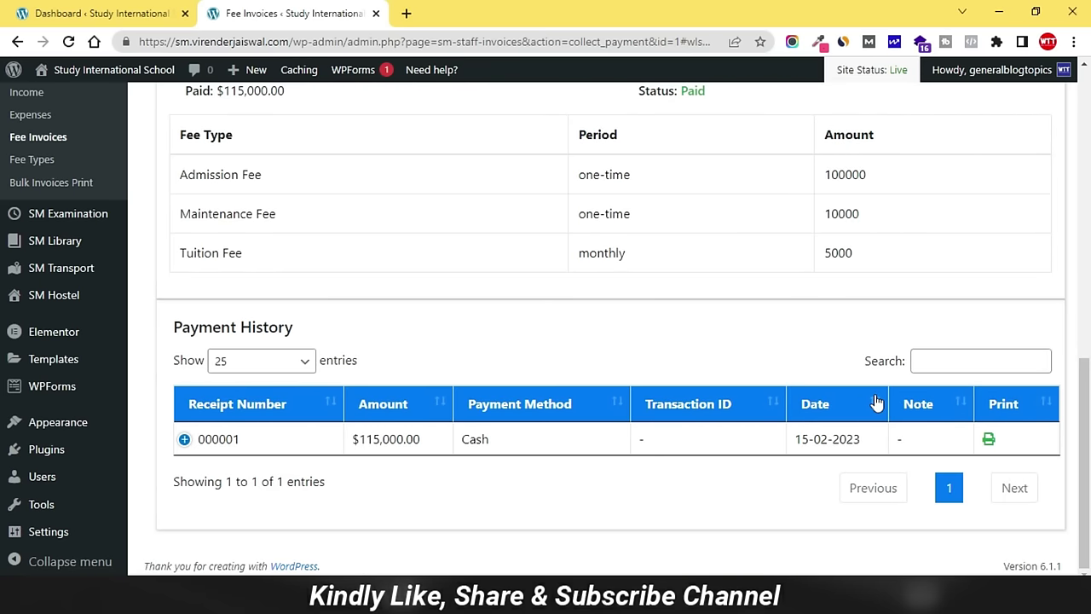
pyautogui.moveTo(733, 600)
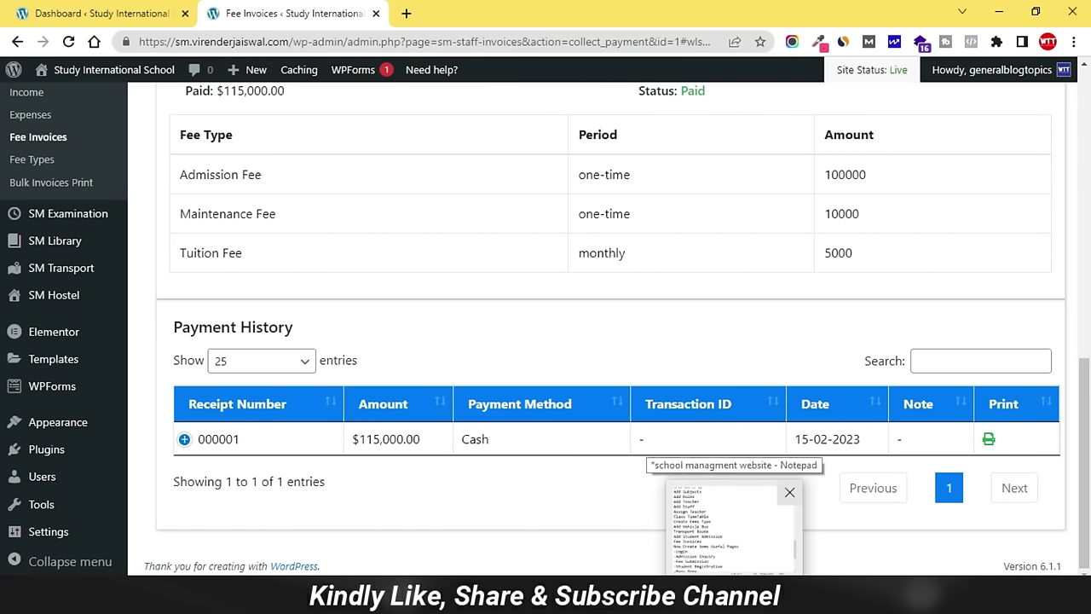
pyautogui.click(732, 524)
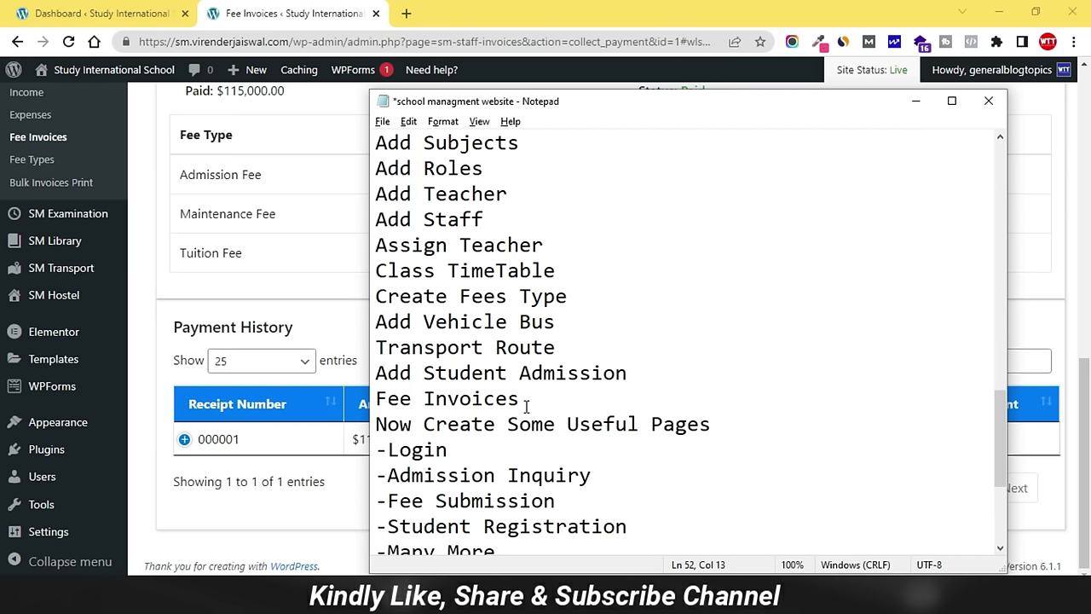
# Step: Mark the Fee Invoices line as done in the Notepad checklist, then return to WordPress
pyautogui.moveTo(541, 399); pyautogui.dragTo(376, 399)
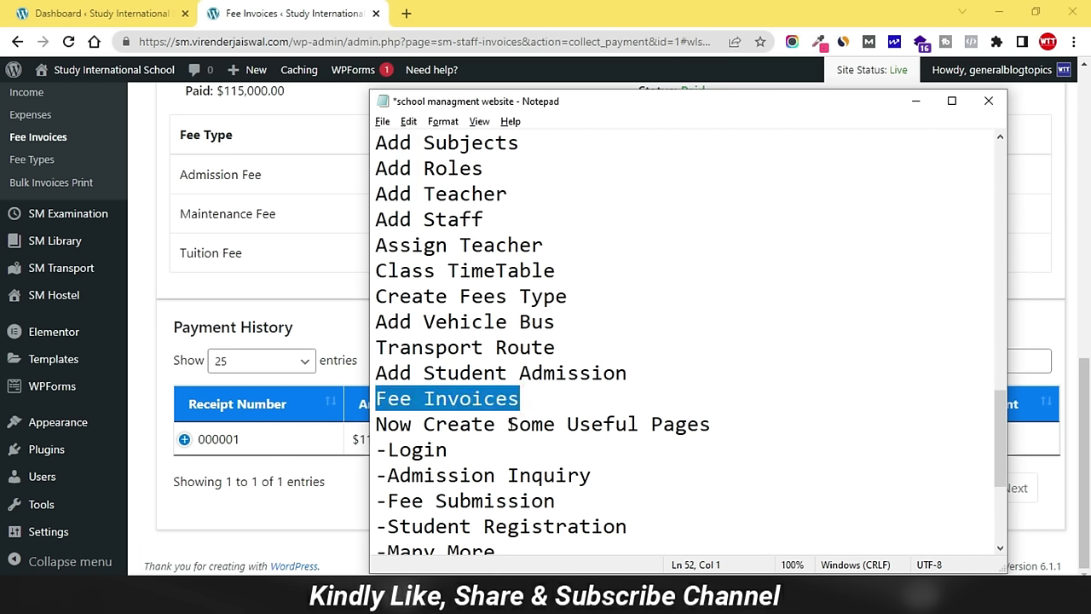
pyautogui.scroll(-1, 514, 424)
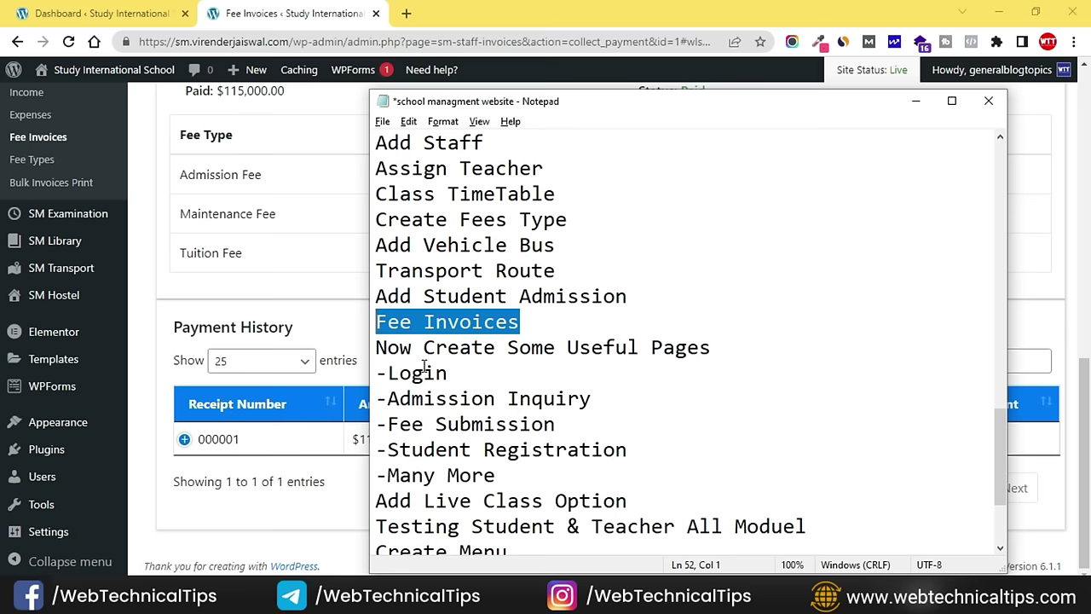
pyautogui.click(271, 512)
pyautogui.scroll(10, 65, 307)
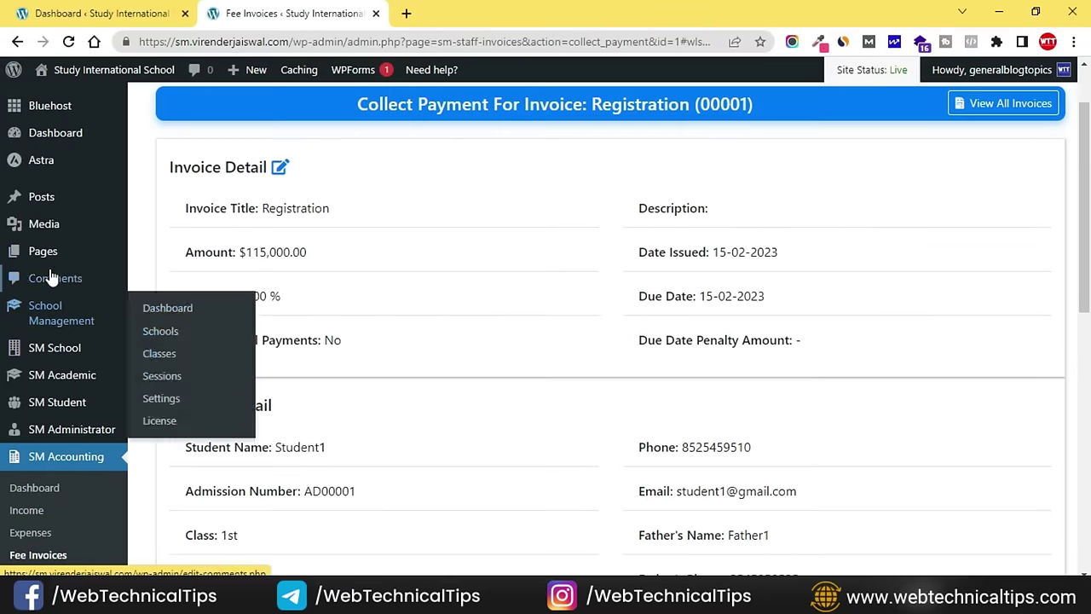
# Step: Move the Privacy Policy and Sample Page pages to the Trash with bulk actions
pyautogui.click(49, 250)
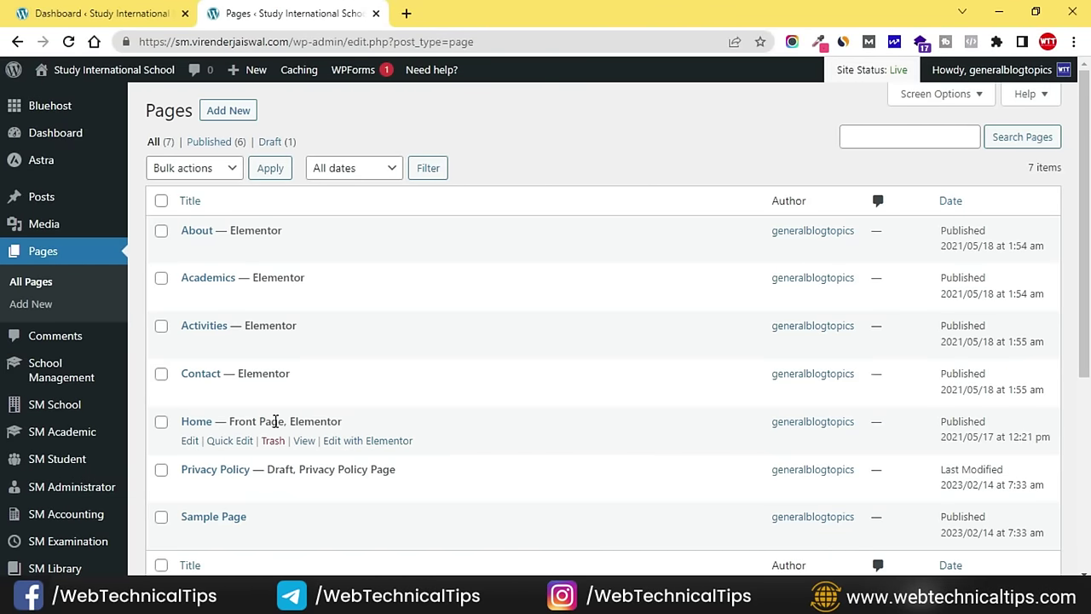
pyautogui.click(161, 470)
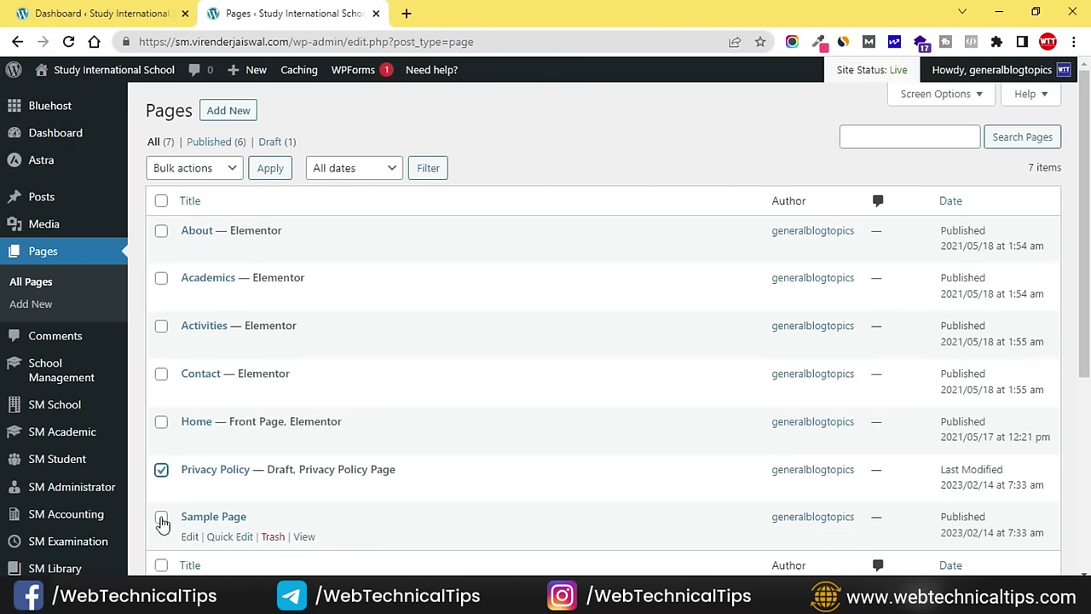
pyautogui.click(161, 517)
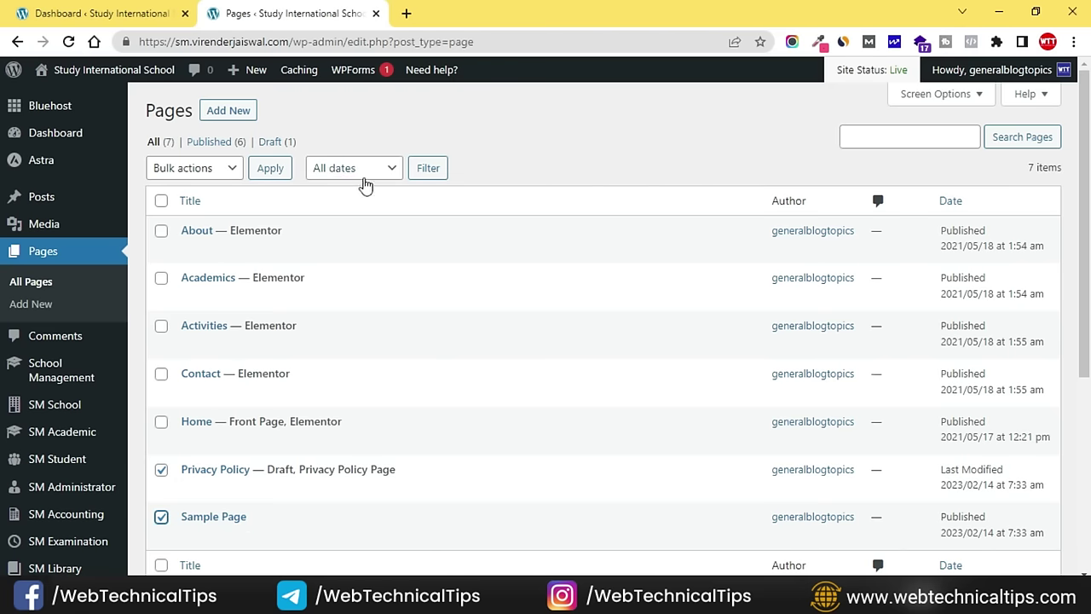
pyautogui.click(237, 169)
pyautogui.click(198, 219)
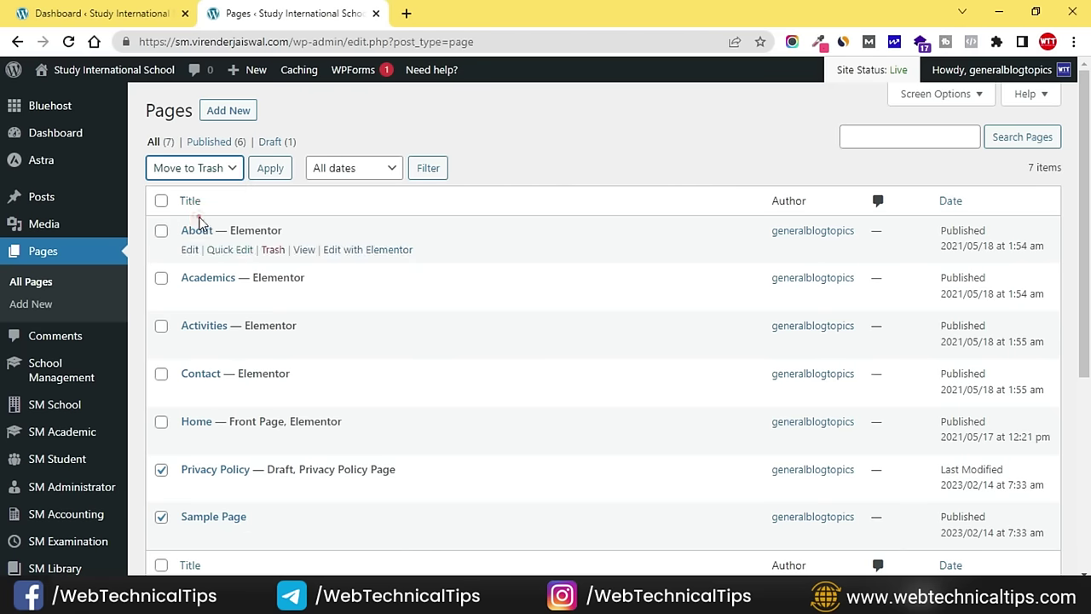
pyautogui.click(271, 167)
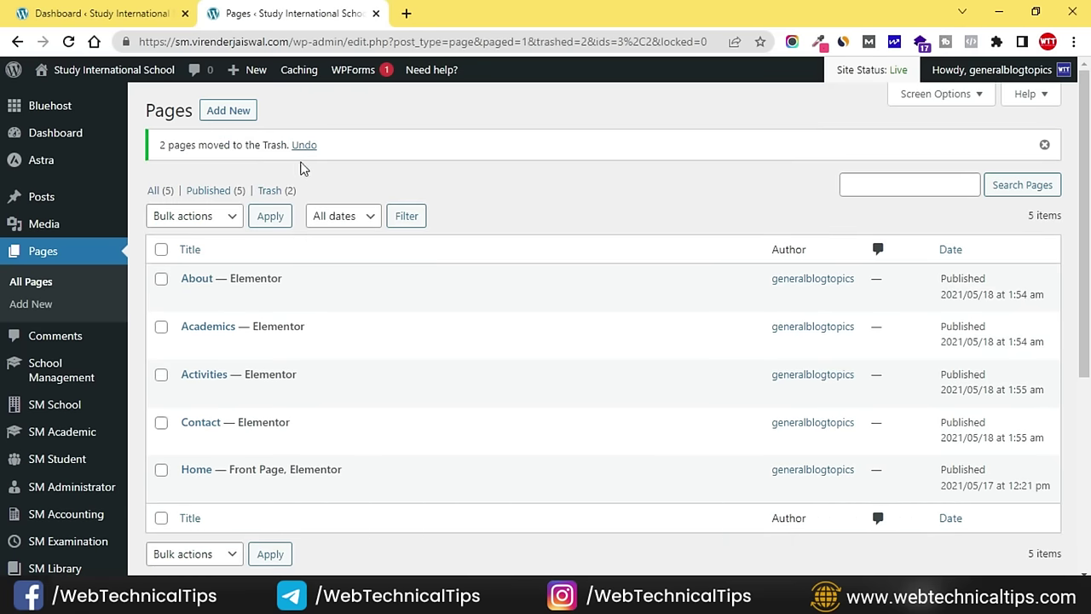
pyautogui.click(224, 110)
# Step: Copy 'Login' from the notes and paste it as the new page's title
pyautogui.hotkey('alt', 'Tab')
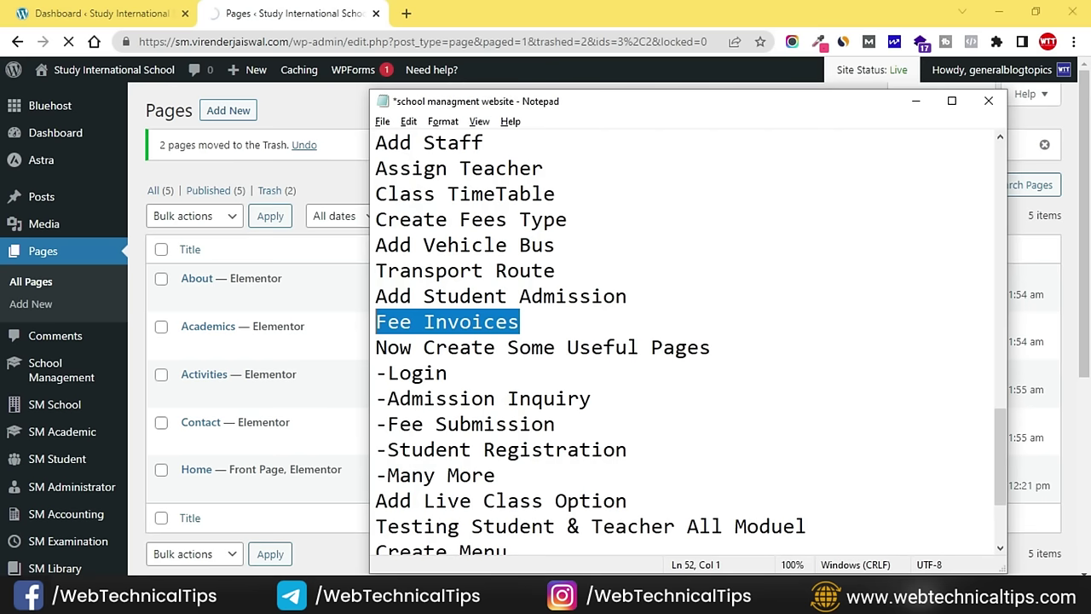
pyautogui.moveTo(389, 372); pyautogui.dragTo(506, 382)
pyautogui.hotkey('ctrl', 'c')
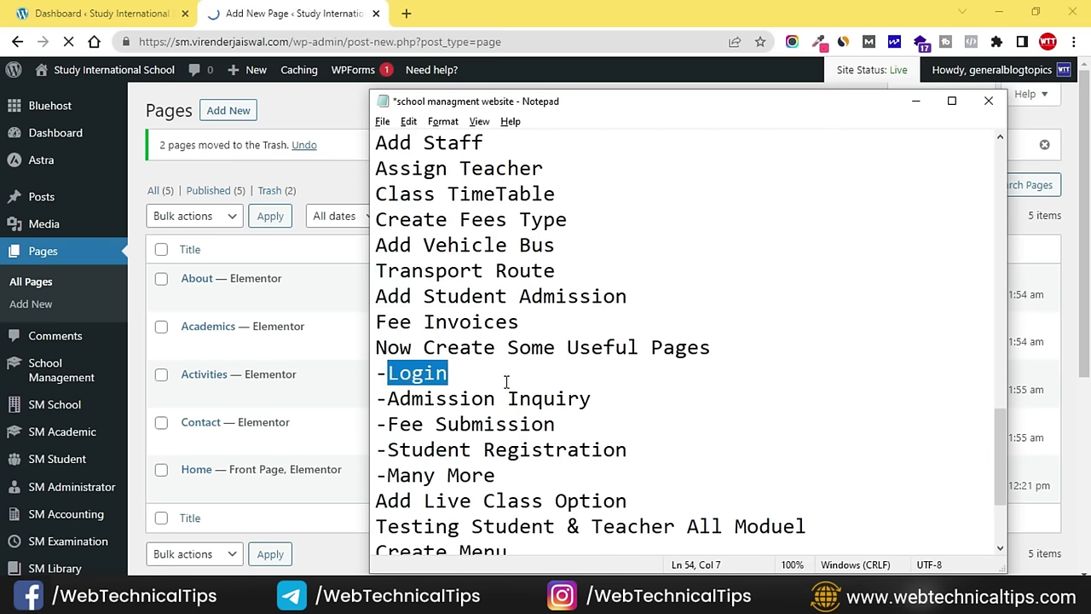
pyautogui.hotkey('alt', 'Tab')
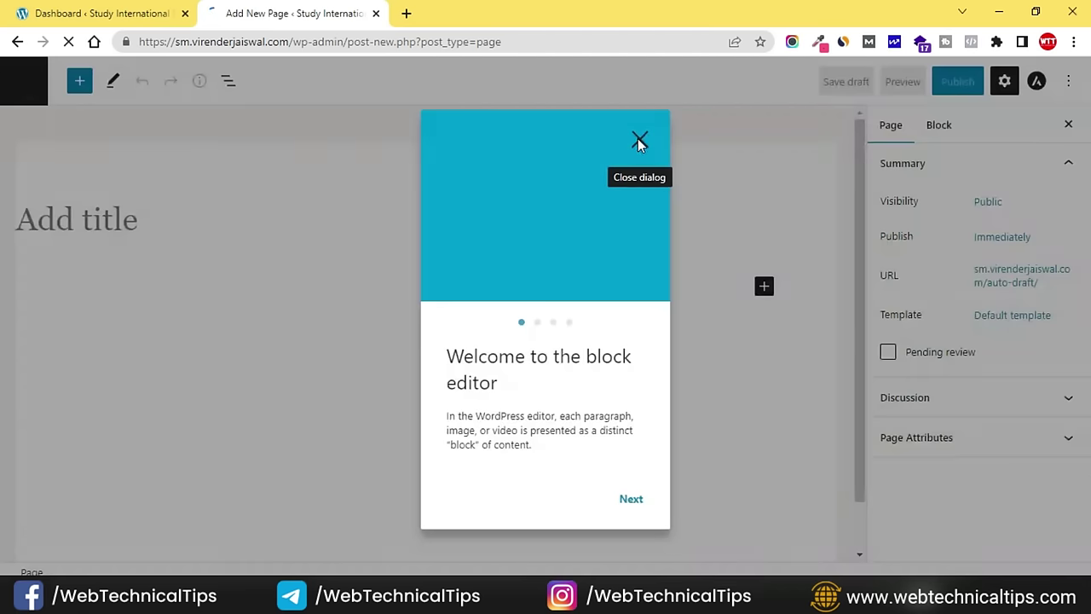
pyautogui.click(639, 139)
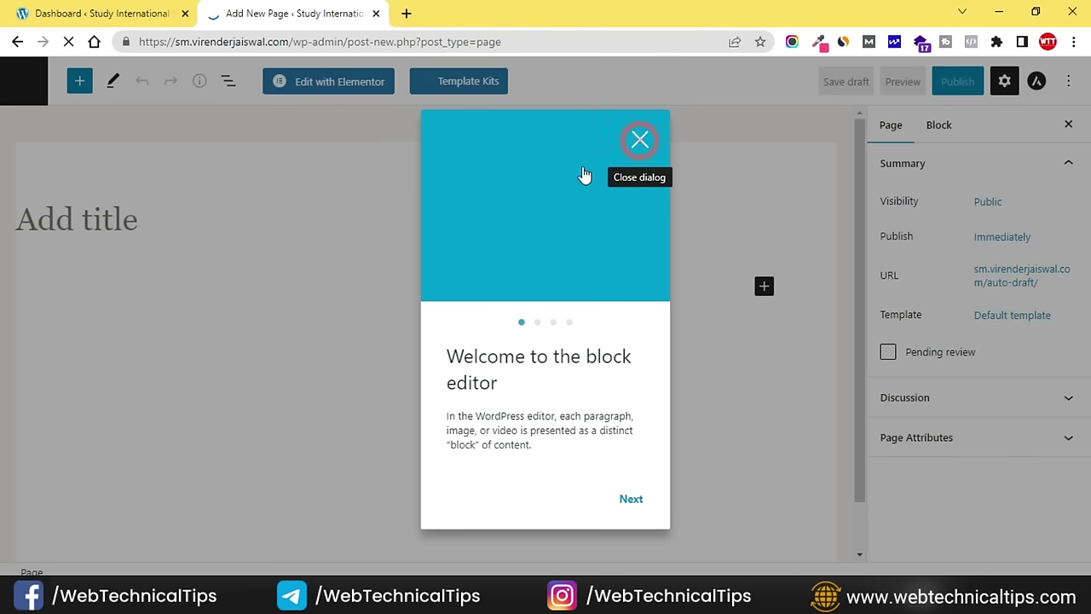
pyautogui.hotkey('ctrl', 'v')
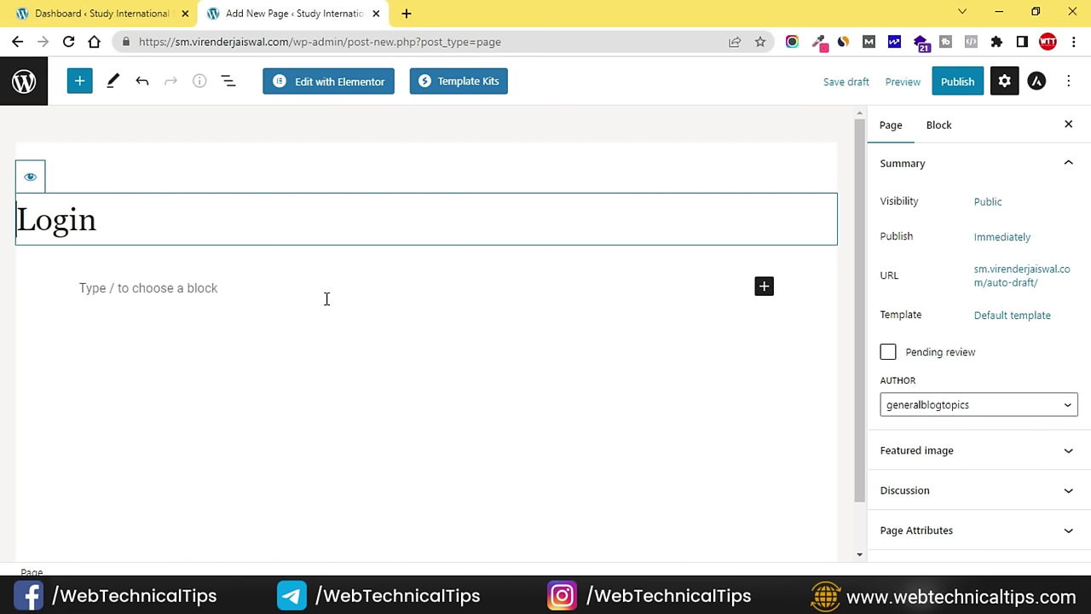
pyautogui.click(102, 12)
pyautogui.moveTo(40, 375)
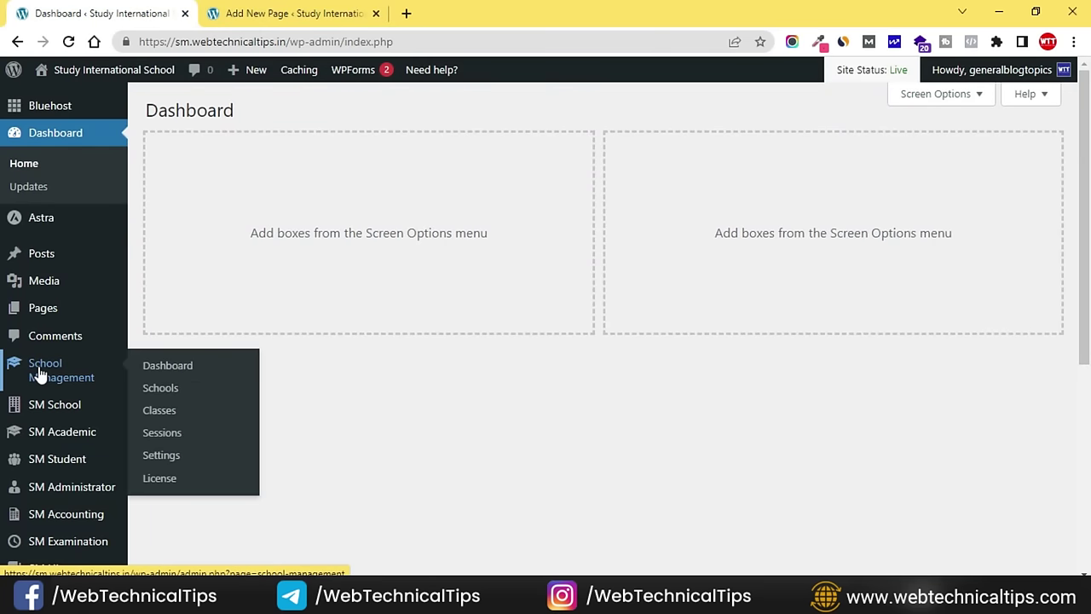
# Step: Copy the [school_management_account] shortcode from School Management Settings' Shortcodes list
pyautogui.click(160, 456)
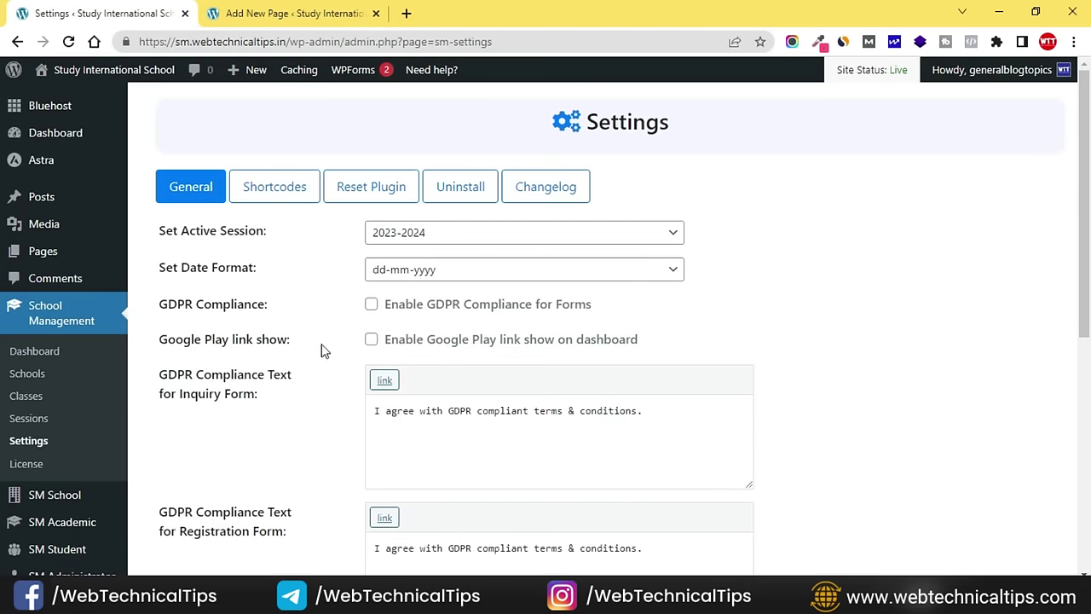
pyautogui.scroll(-3, 366, 324)
pyautogui.scroll(3, 349, 384)
pyautogui.scroll(-1, 341, 341)
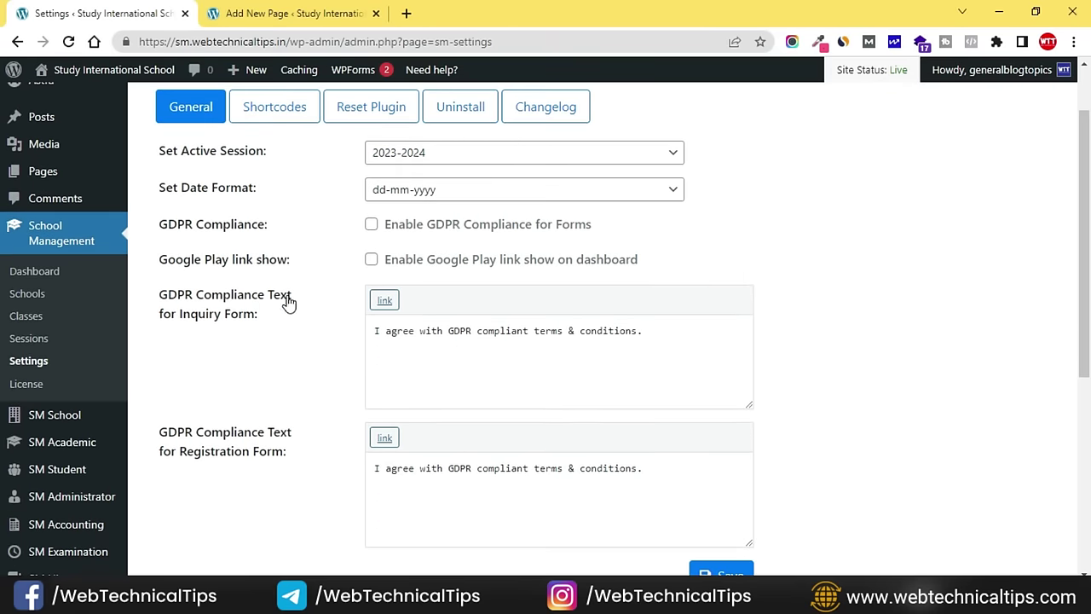
pyautogui.scroll(1, 299, 311)
pyautogui.click(276, 195)
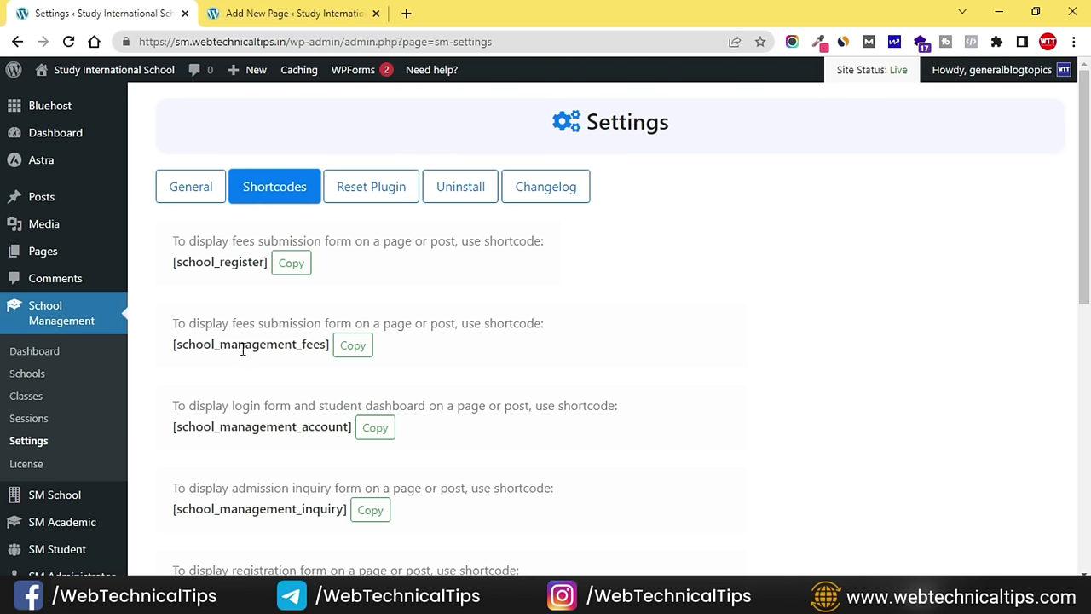
pyautogui.moveTo(194, 264); pyautogui.dragTo(241, 263)
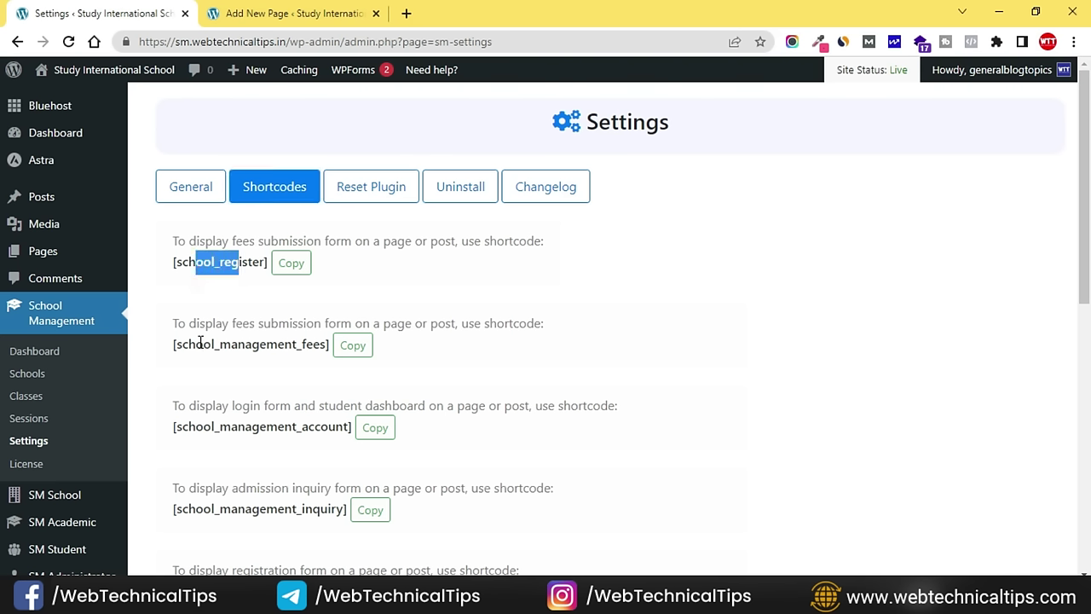
pyautogui.moveTo(198, 344); pyautogui.dragTo(310, 350)
pyautogui.moveTo(186, 426); pyautogui.dragTo(338, 429)
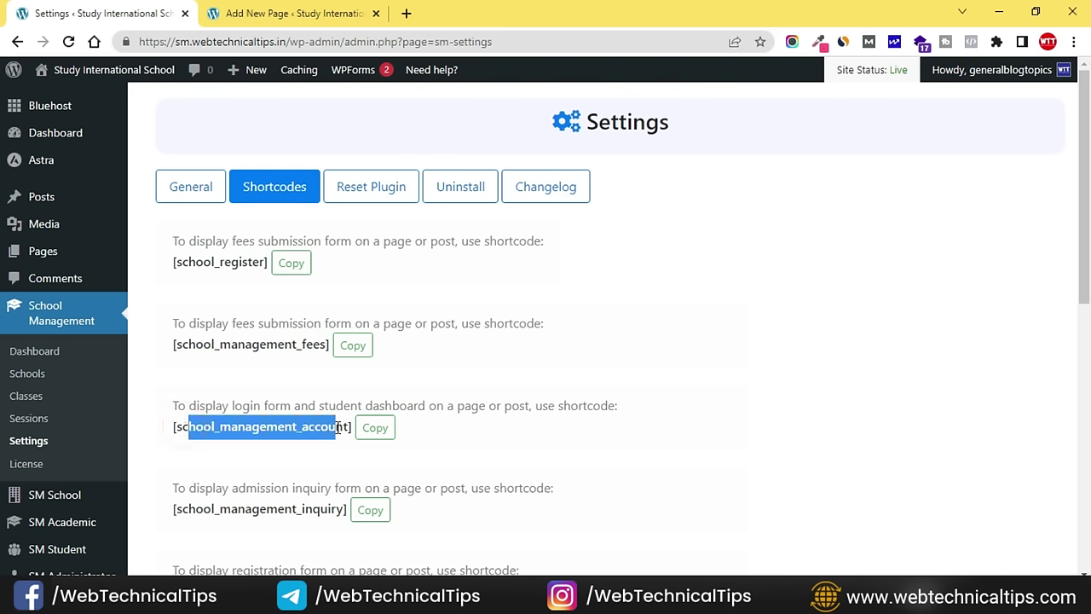
pyautogui.click(183, 414)
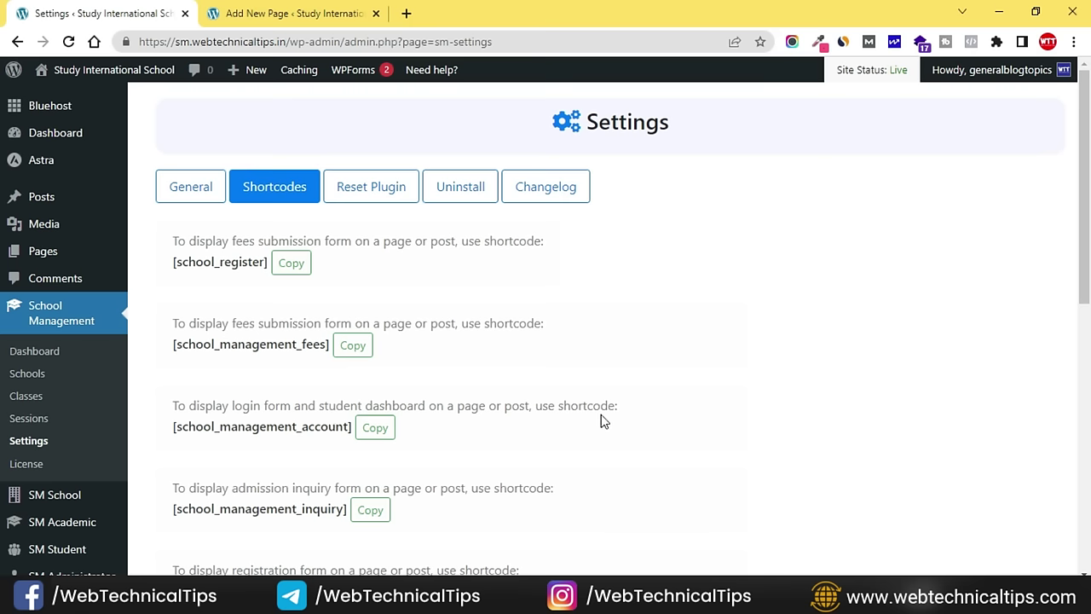
pyautogui.click(375, 428)
pyautogui.click(375, 428)
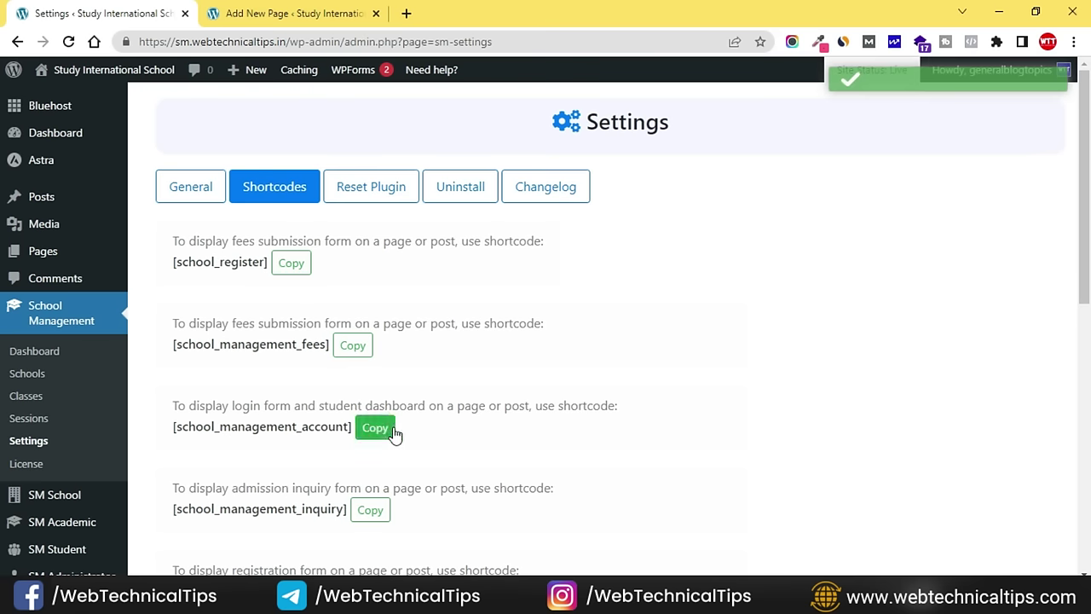
pyautogui.click(294, 12)
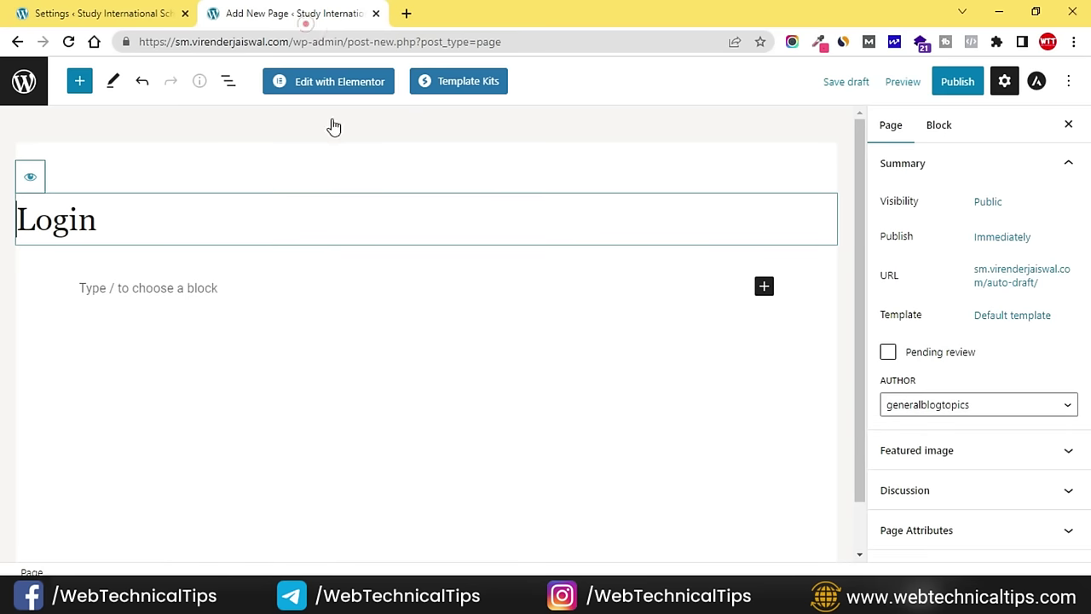
# Step: Add a Shortcode block containing [school_management_account] to the Login page and publish it
pyautogui.click(767, 289)
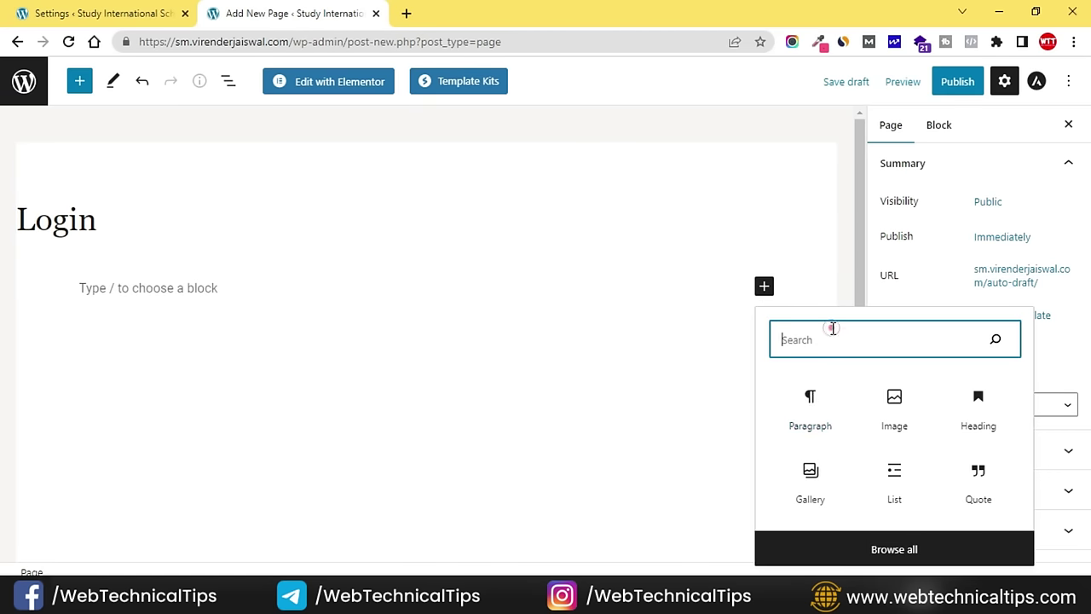
pyautogui.write('short')
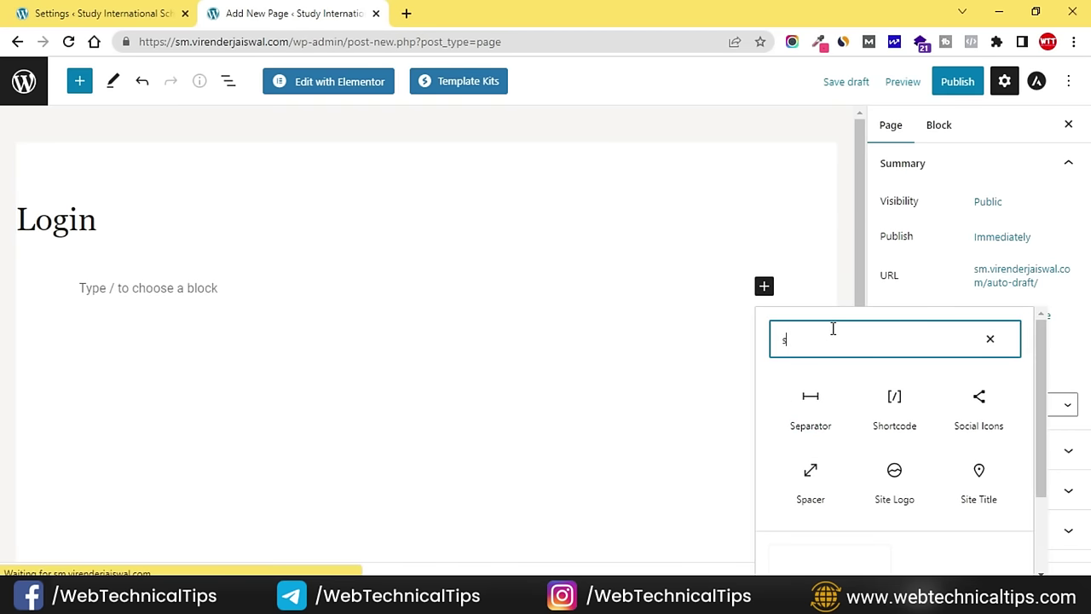
pyautogui.click(810, 409)
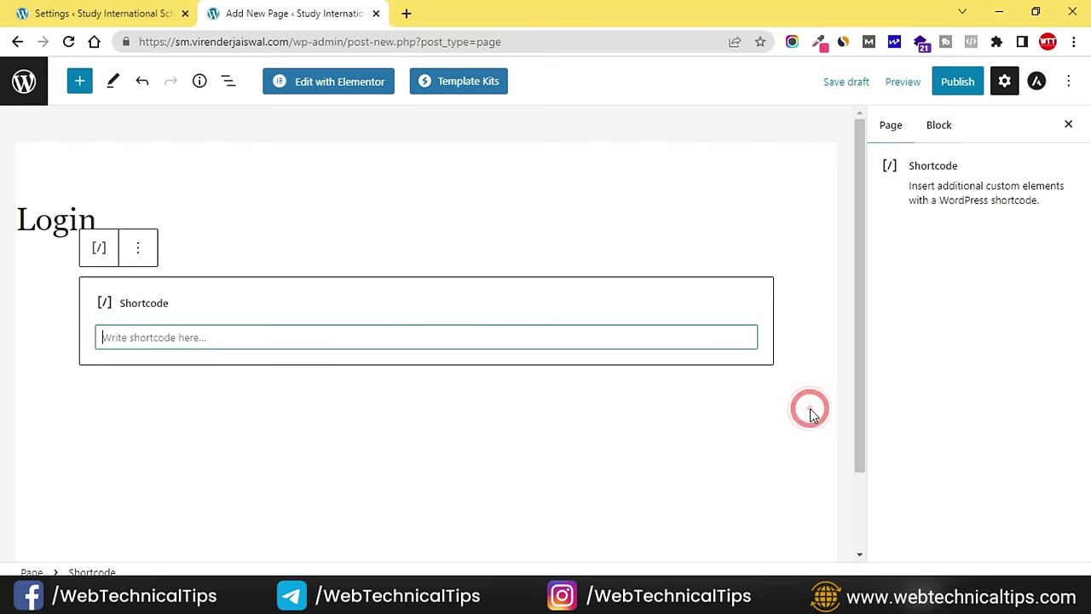
pyautogui.hotkey('ctrl', 'v')
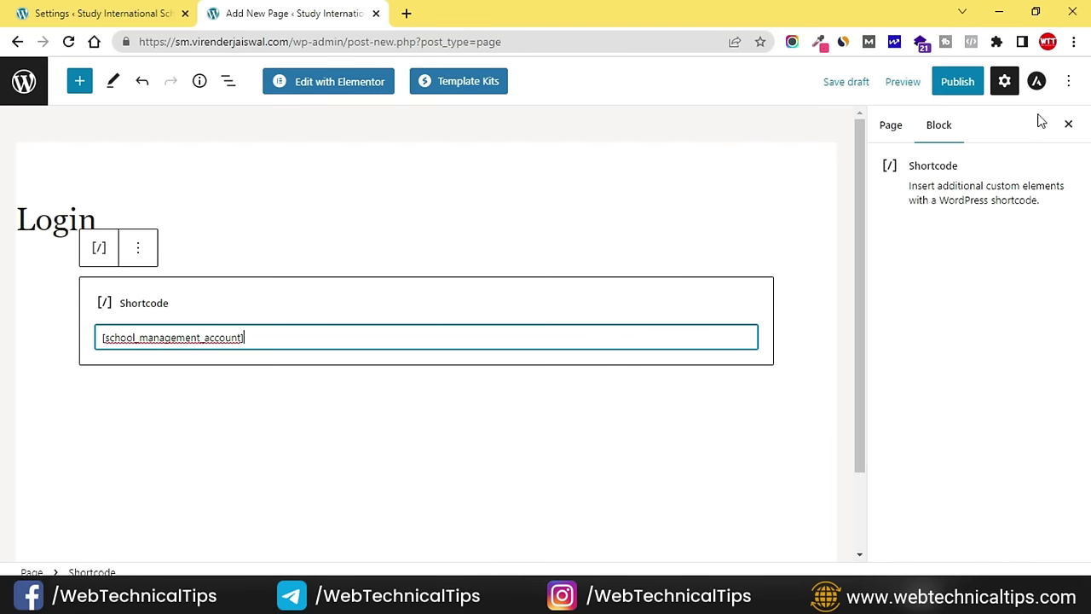
pyautogui.click(957, 81)
pyautogui.click(929, 82)
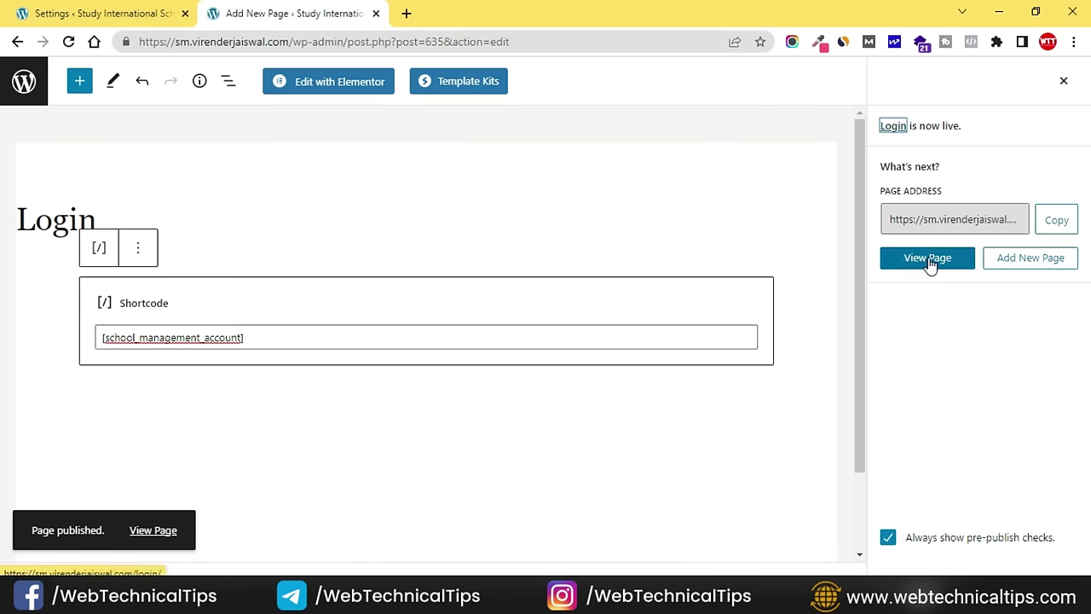
# Step: Copy the published Login page's link address
pyautogui.rightClick(964, 263)
pyautogui.click(922, 353)
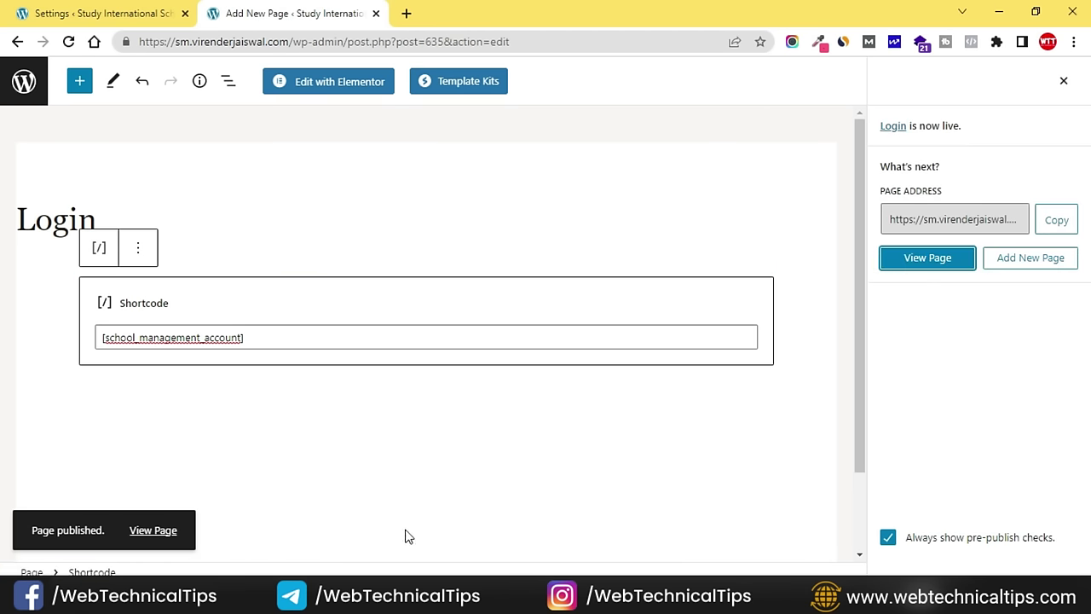
pyautogui.hotkey('alt', 'Tab')
# Step: Load the copied /login/ address in the private window and focus the Username field
pyautogui.click(300, 37)
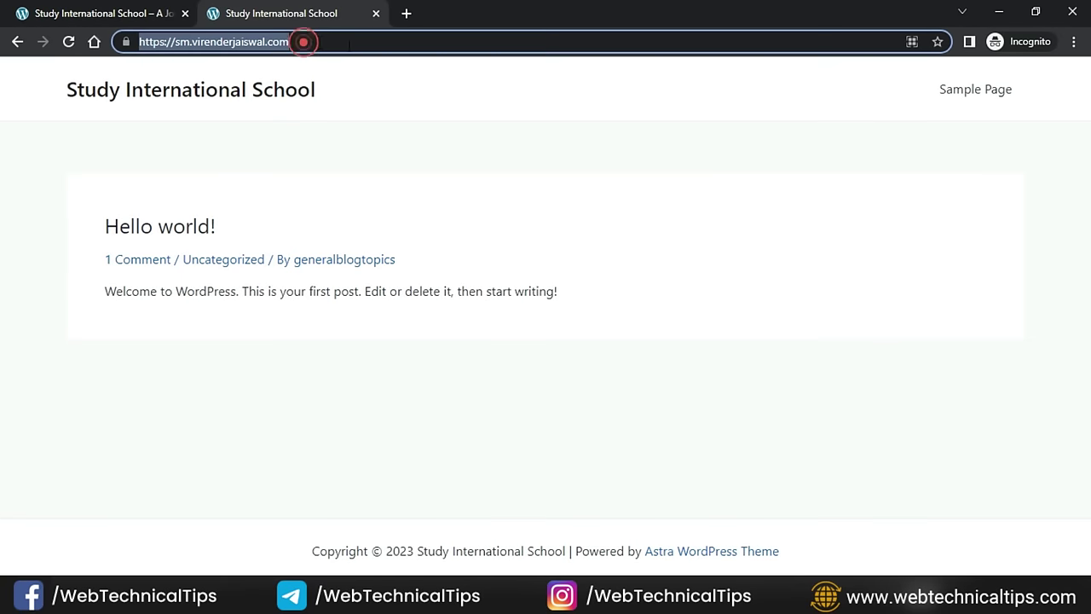
pyautogui.hotkey('ctrl', 'v')
pyautogui.press('Return')
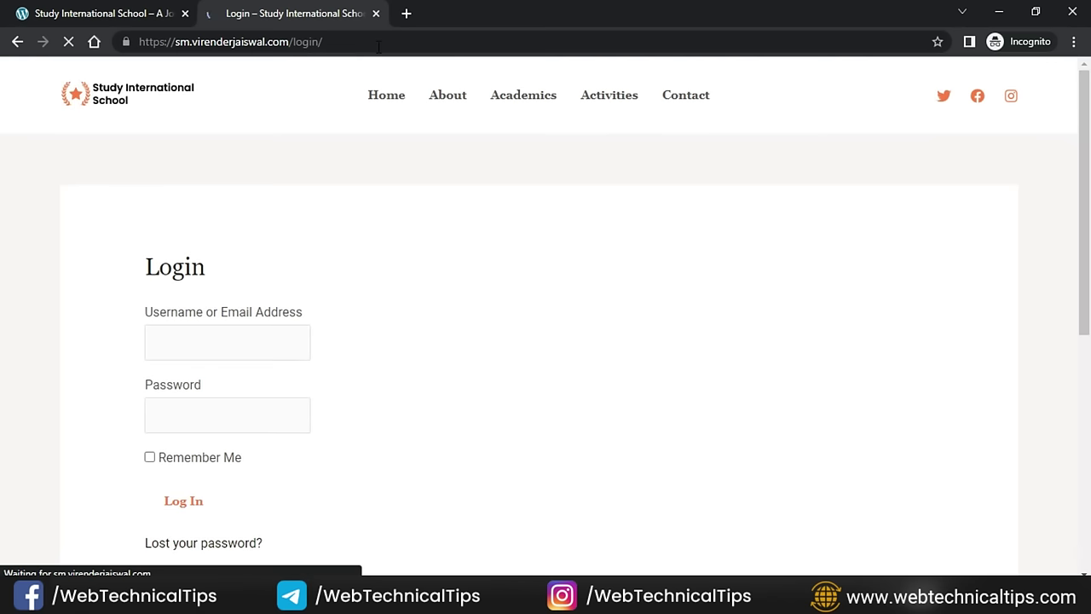
pyautogui.scroll(-3, 358, 226)
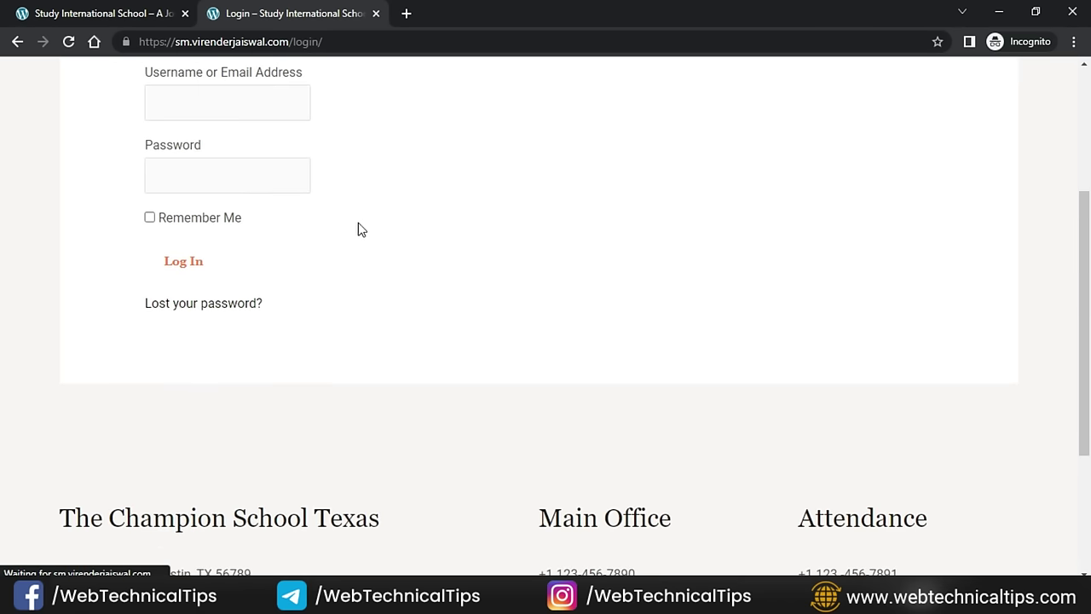
pyautogui.scroll(1, 355, 228)
pyautogui.scroll(1, 355, 227)
pyautogui.click(184, 254)
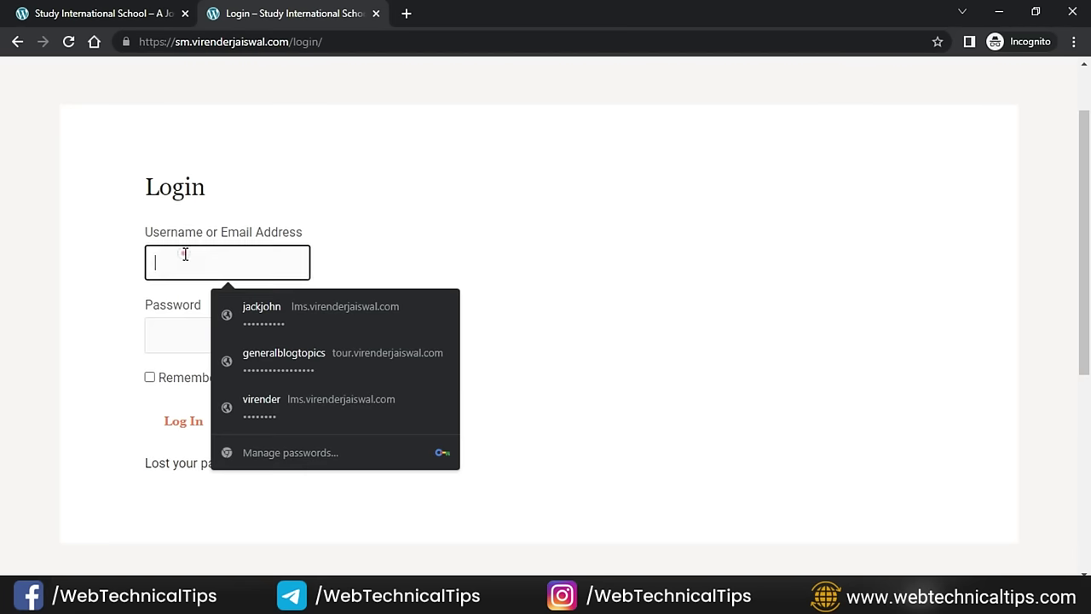
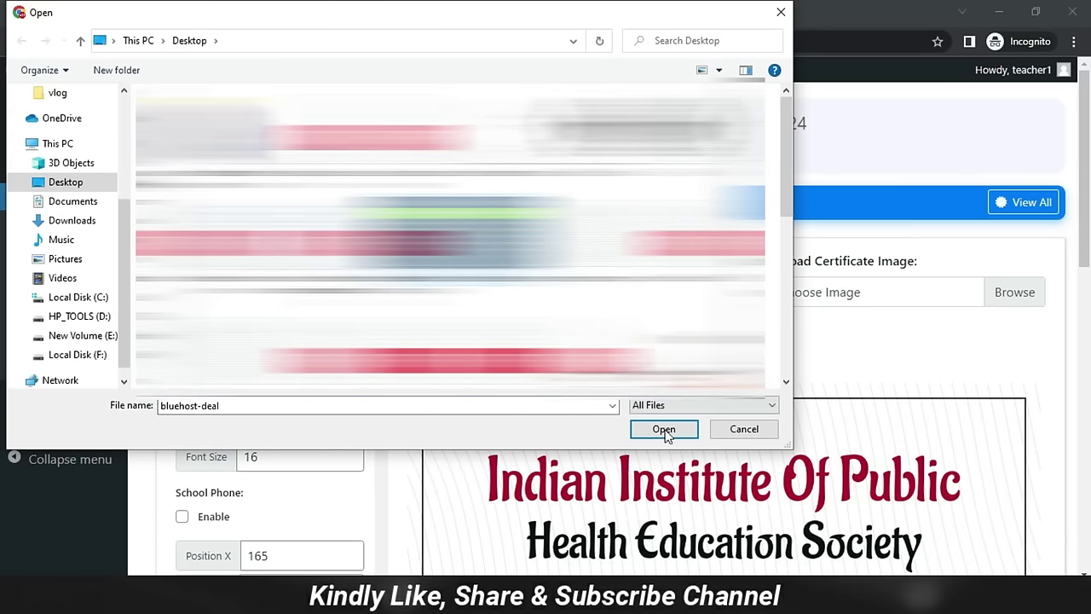
# Step: Confirm the bluehost-deal image as the Annual Day Function certificate background and update it
pyautogui.click(664, 430)
pyautogui.scroll(-7, 682, 443)
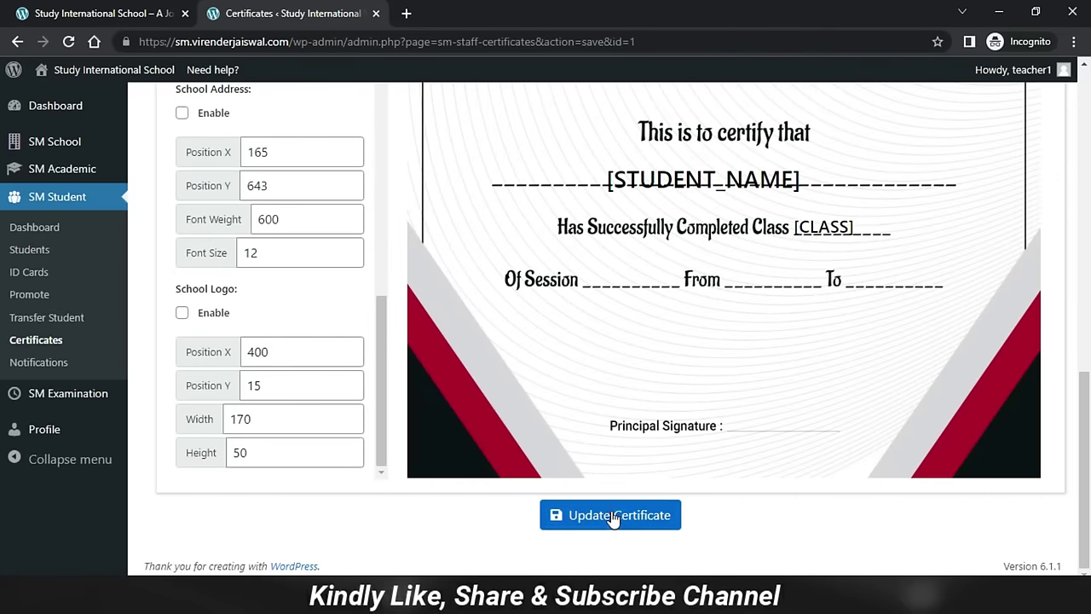
pyautogui.click(610, 515)
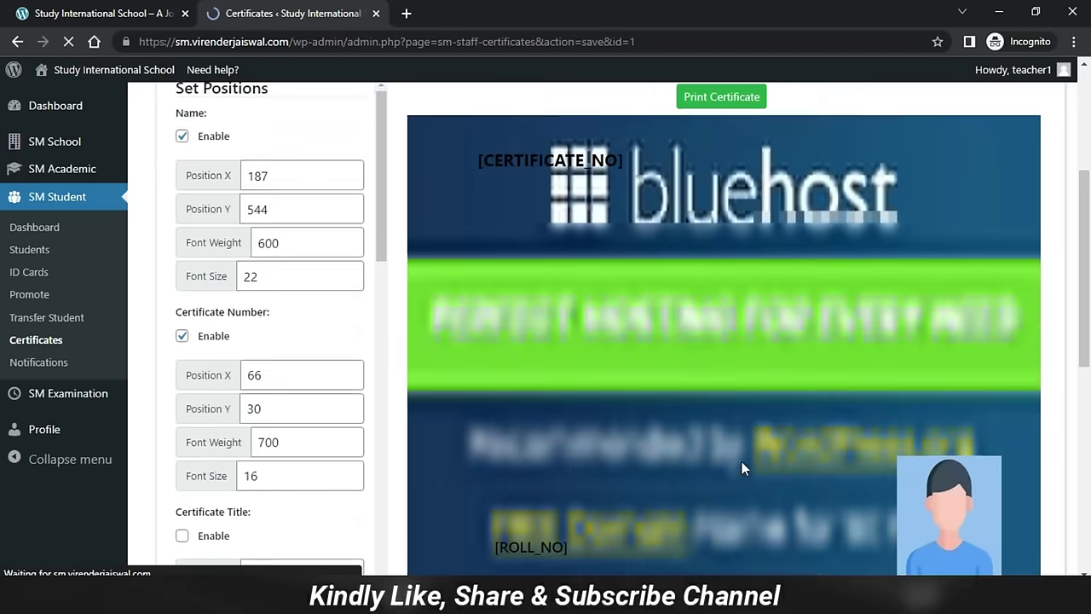
# Step: Save the certificate changes again and return to the Certificates list
pyautogui.scroll(-4, 830, 410)
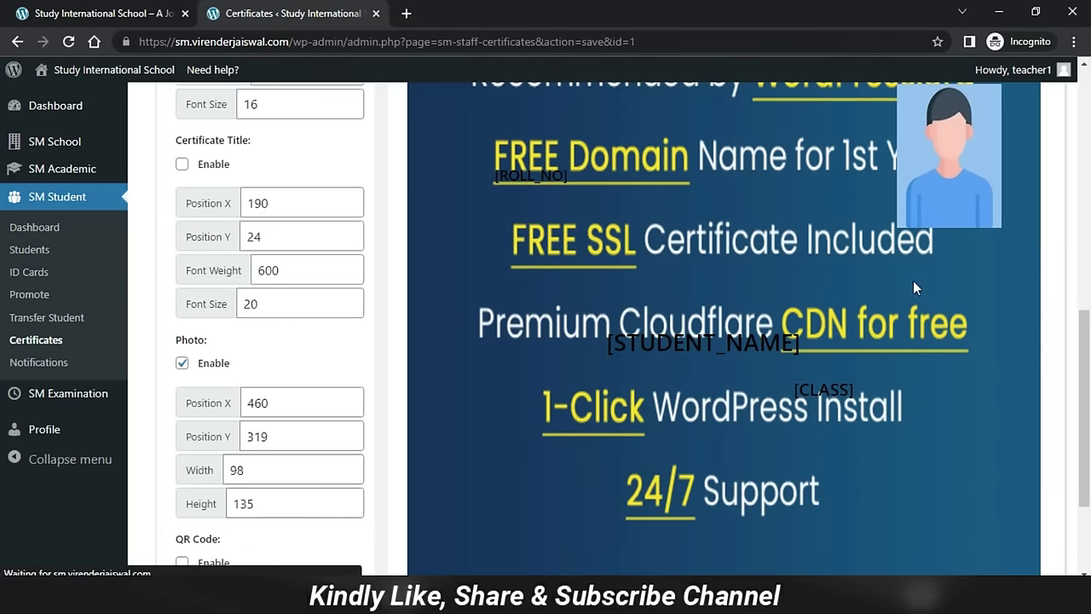
pyautogui.scroll(5, 856, 440)
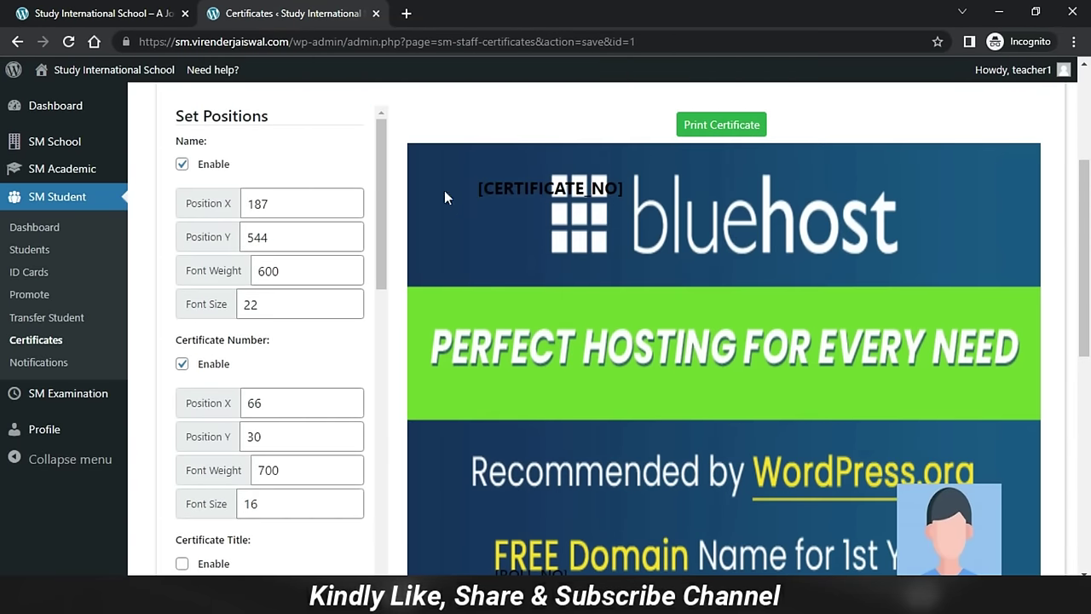
pyautogui.scroll(3, 838, 323)
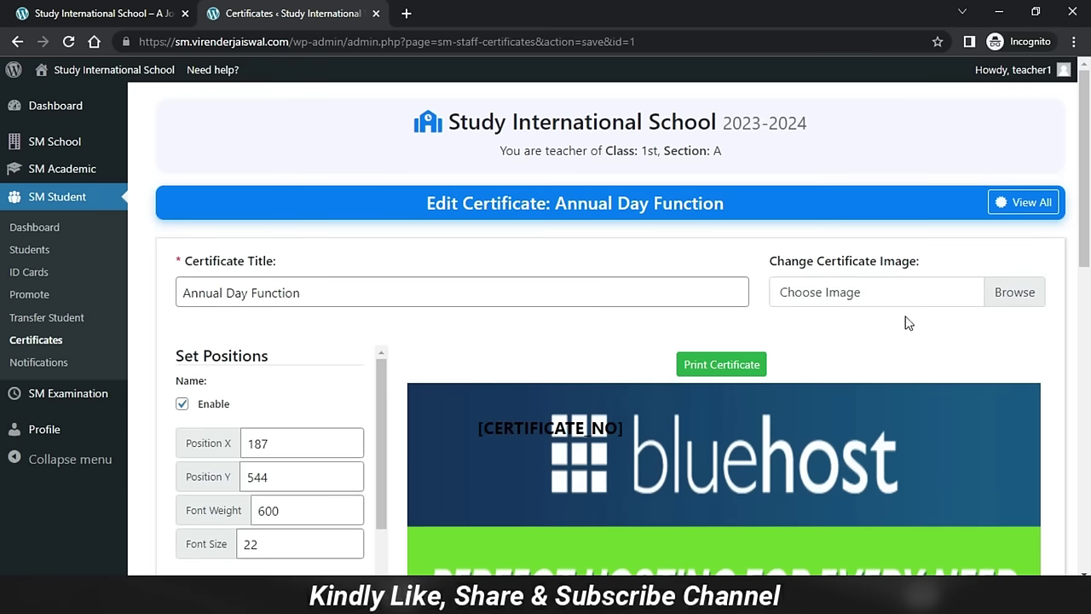
pyautogui.scroll(-9, 873, 318)
pyautogui.click(635, 522)
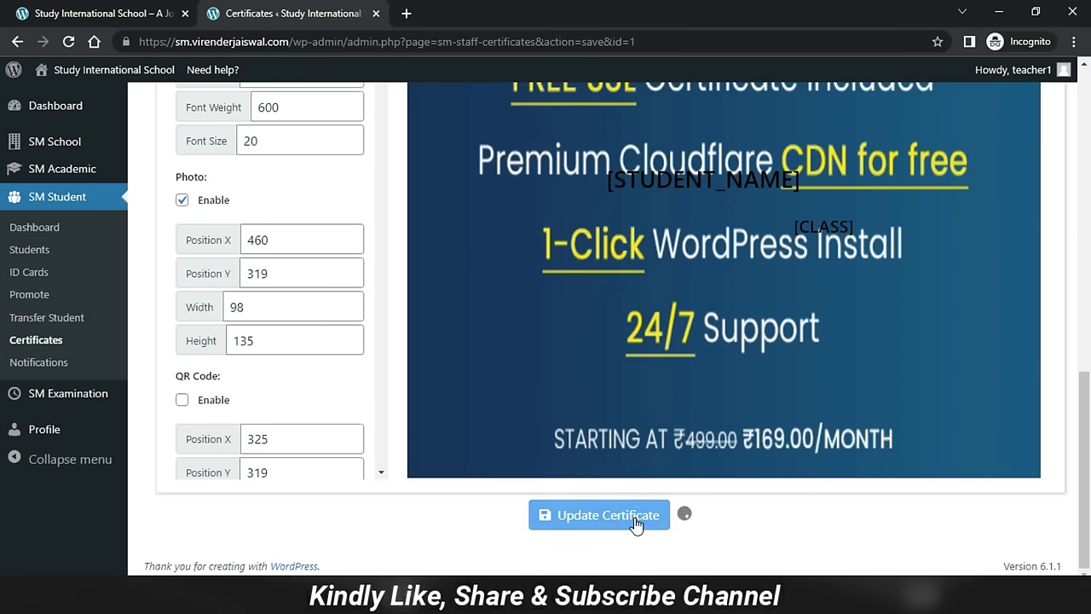
pyautogui.click(34, 349)
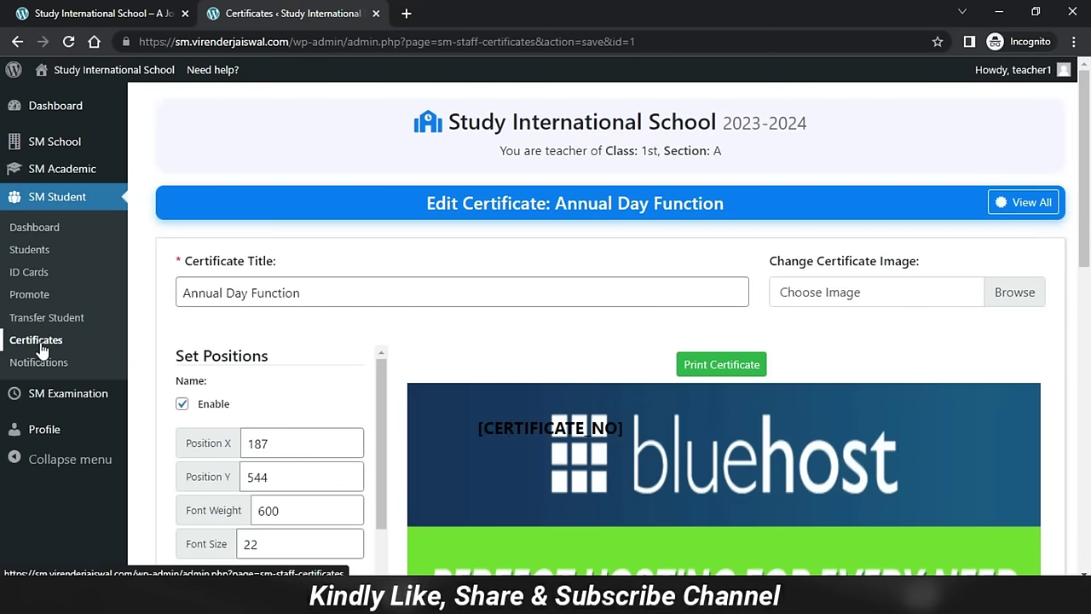
# Step: Begin distributing the Annual Day Function certificate to class 1st, section A
pyautogui.click(41, 347)
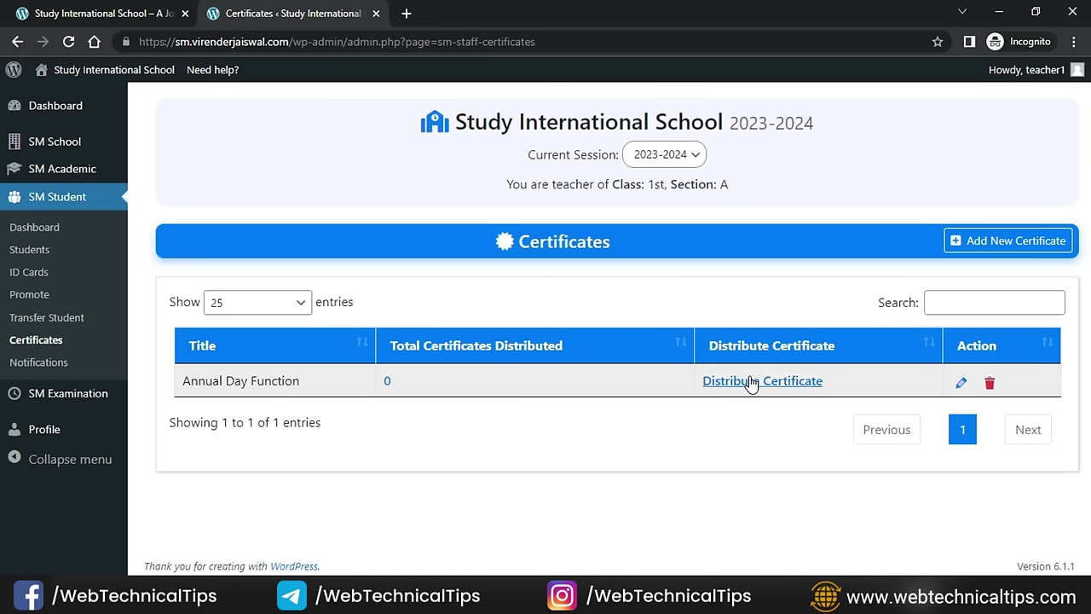
pyautogui.click(796, 388)
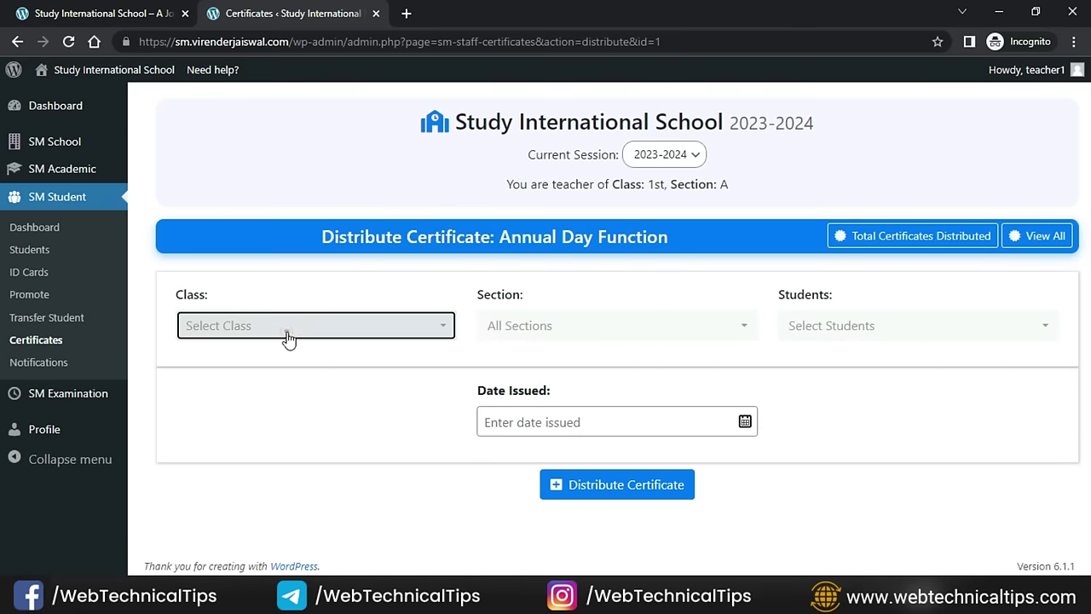
pyautogui.click(287, 334)
pyautogui.click(218, 431)
pyautogui.click(614, 328)
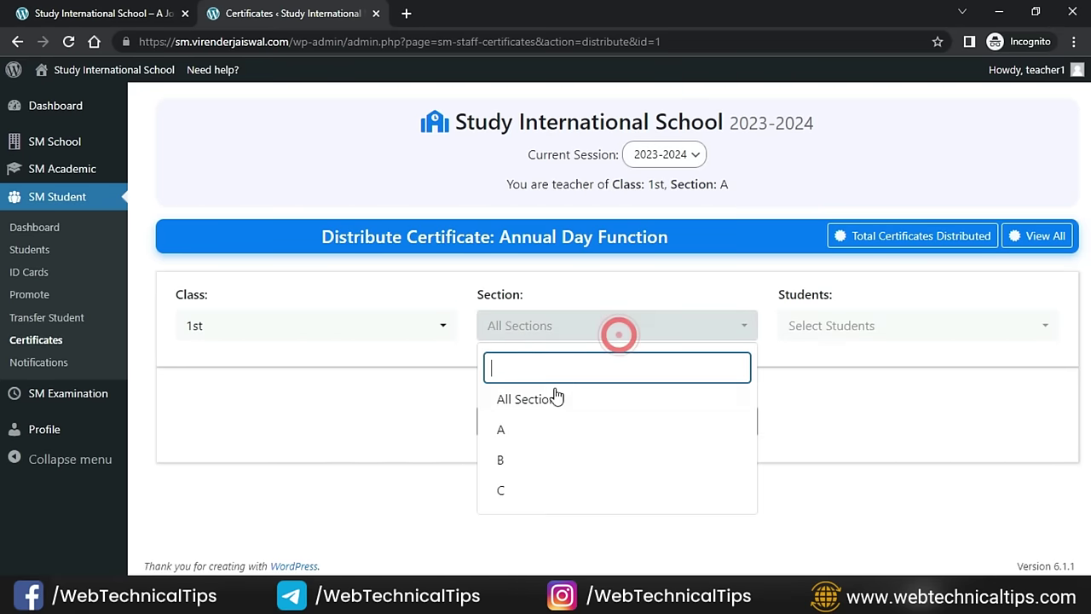
pyautogui.click(504, 433)
# Step: Issue the certificate to the selected student dated 16-02-2023, then switch to the student portal
pyautogui.click(901, 315)
pyautogui.click(827, 430)
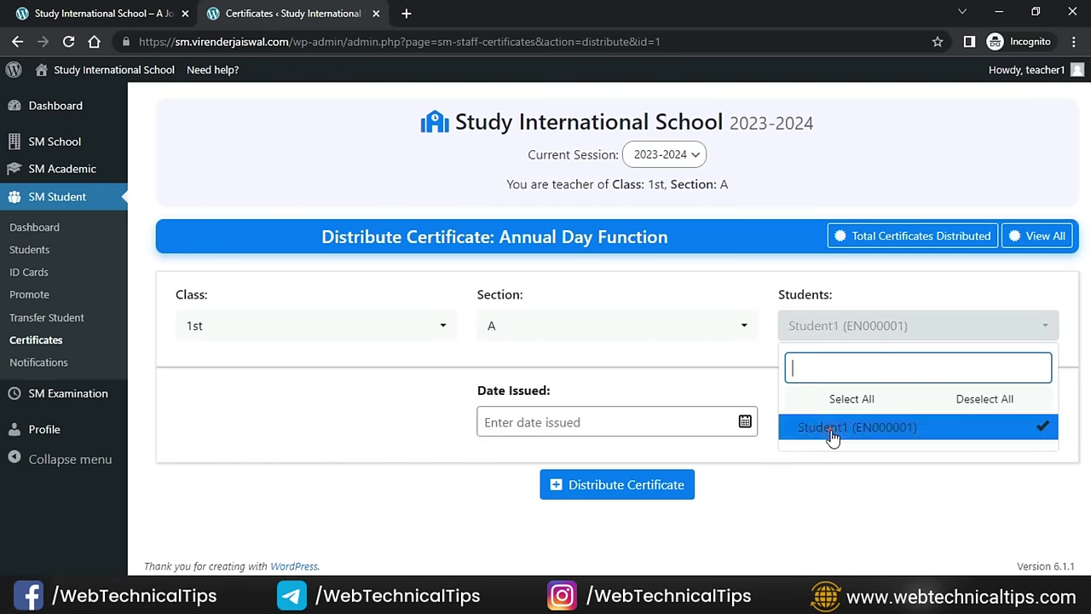
pyautogui.click(546, 432)
pyautogui.click(868, 312)
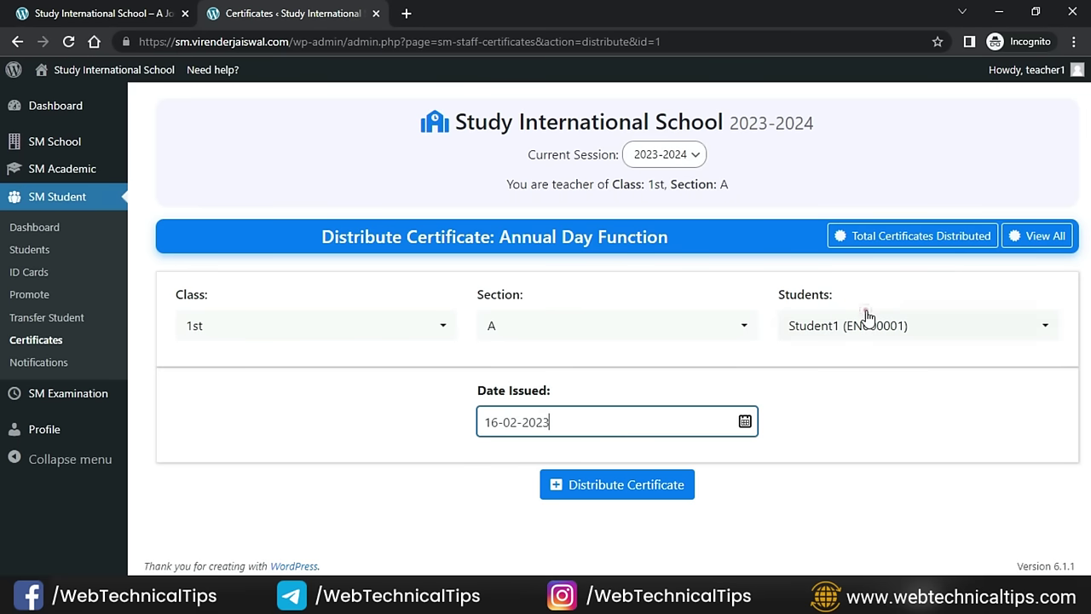
pyautogui.click(622, 480)
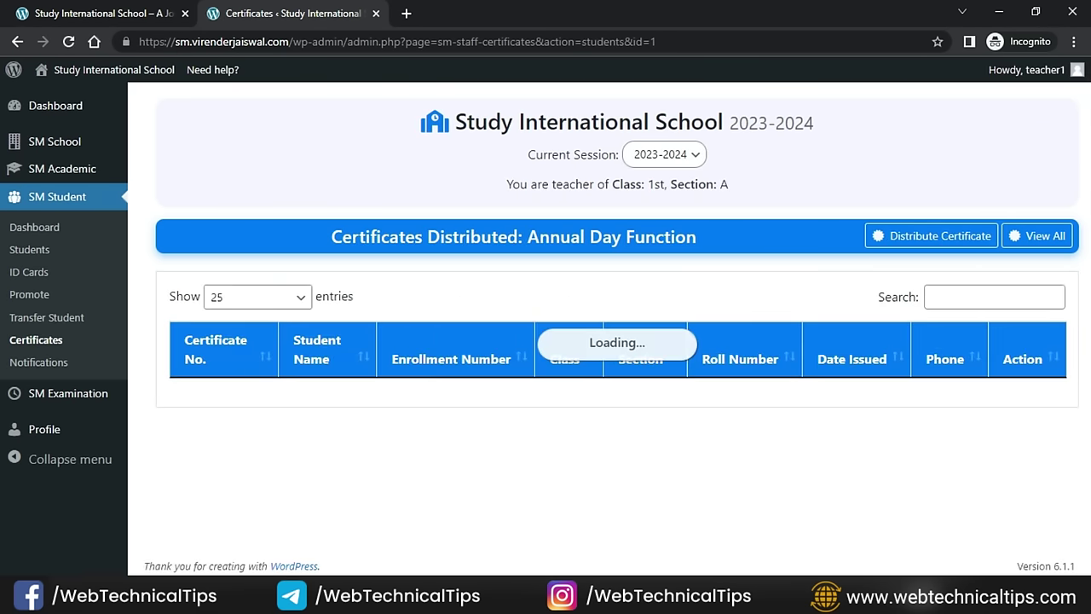
pyautogui.hotkey('alt', 'Tab')
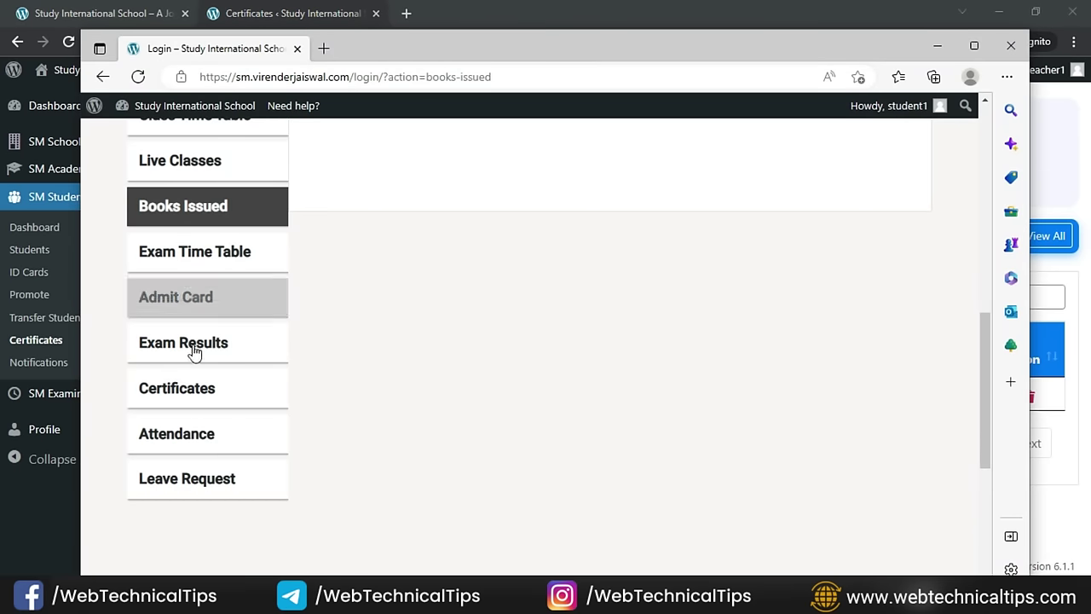
# Step: View the Annual Day Function certificate on the student's Certificates page in Edge
pyautogui.click(196, 390)
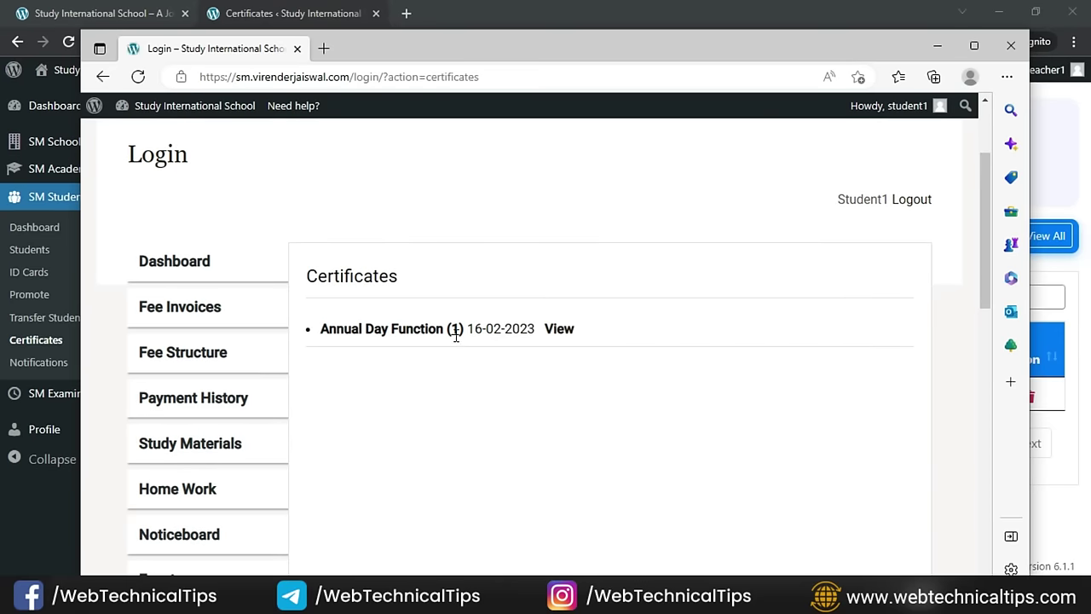
pyautogui.click(558, 333)
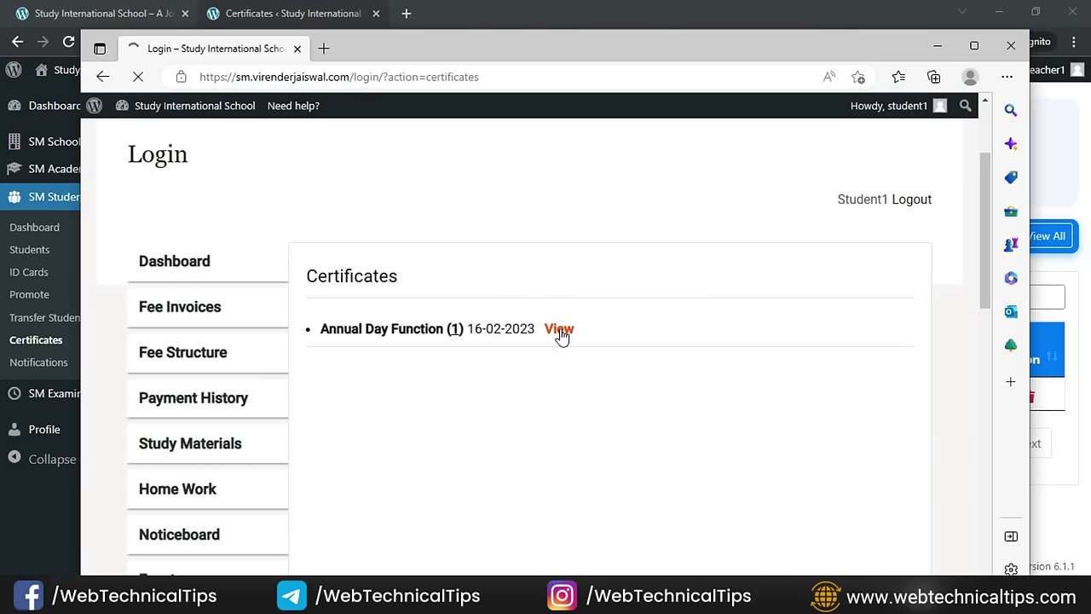
pyautogui.scroll(-3, 746, 340)
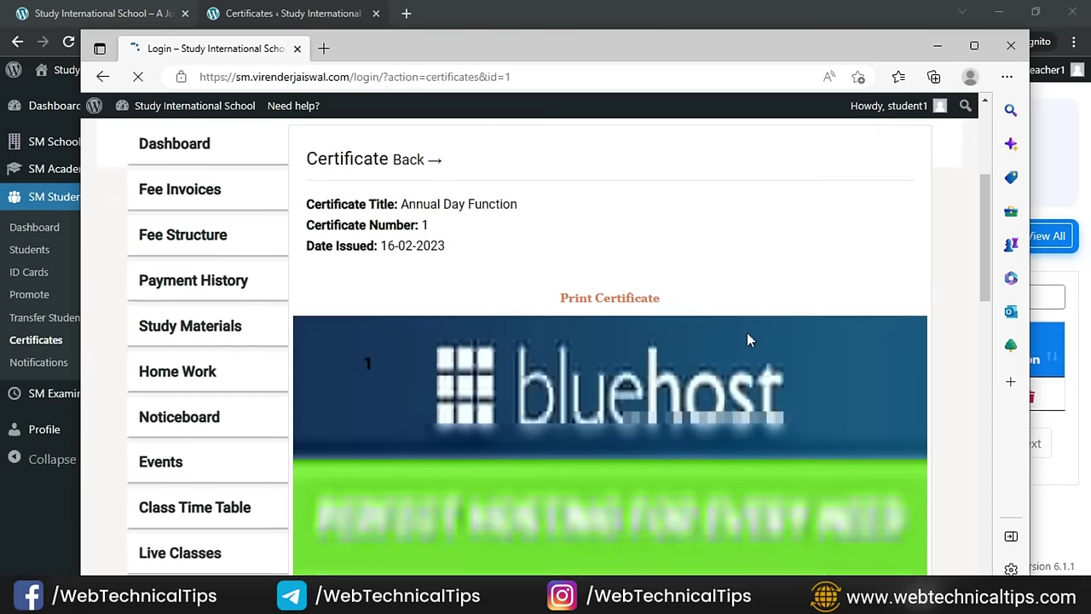
pyautogui.scroll(-4, 746, 340)
pyautogui.scroll(-3, 722, 397)
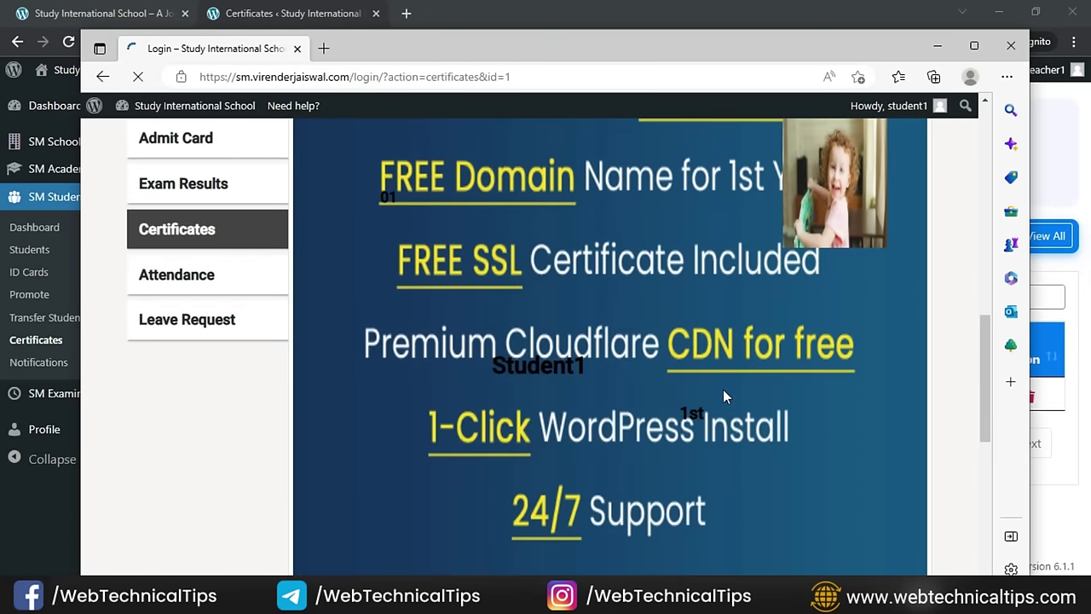
pyautogui.scroll(5, 555, 327)
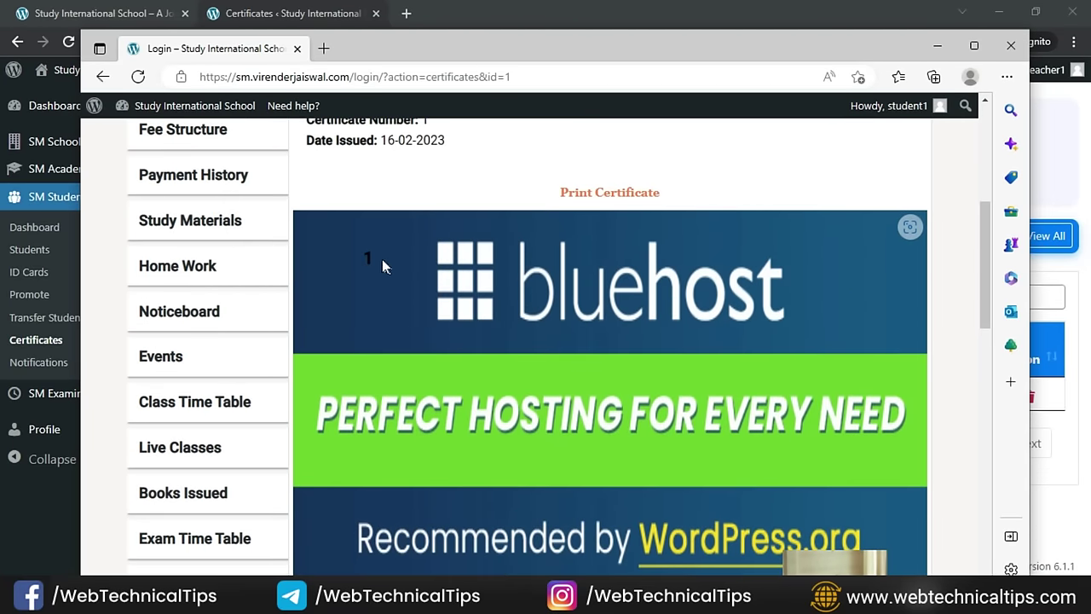
pyautogui.scroll(-5, 587, 289)
pyautogui.scroll(3, 586, 289)
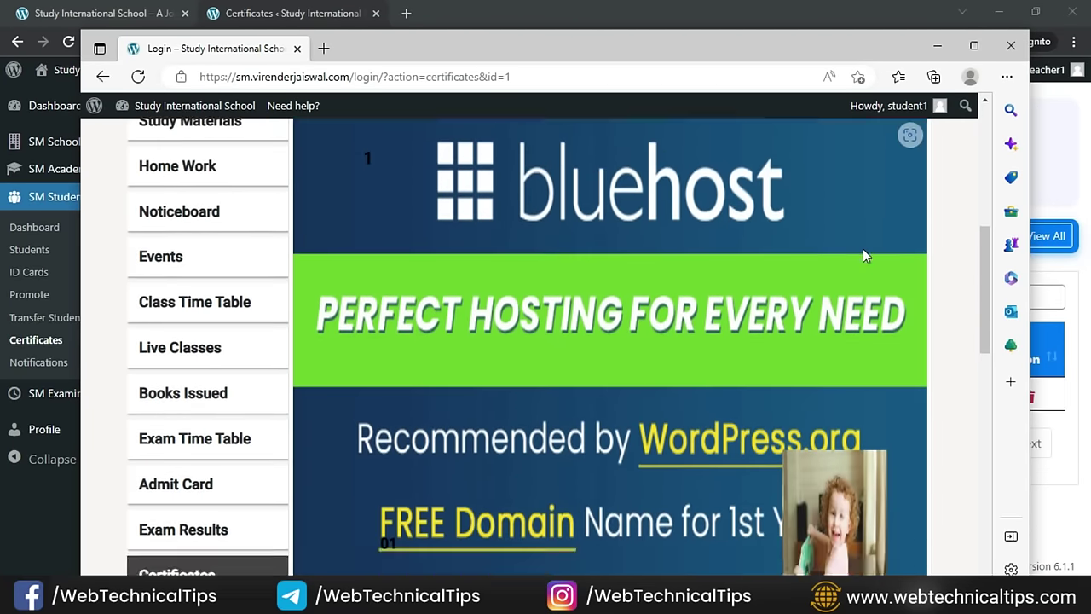
pyautogui.scroll(-6, 651, 239)
pyautogui.scroll(2, 624, 232)
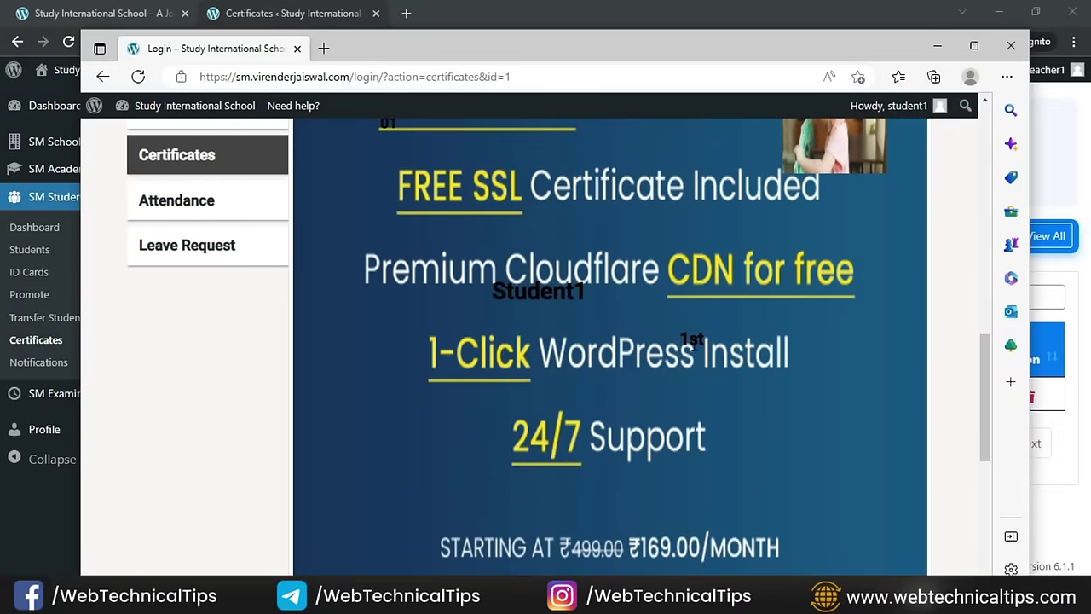
# Step: Finish reviewing the certificate and minimize the Edge portal to return to the admin
pyautogui.scroll(-3, 687, 361)
pyautogui.scroll(12, 690, 367)
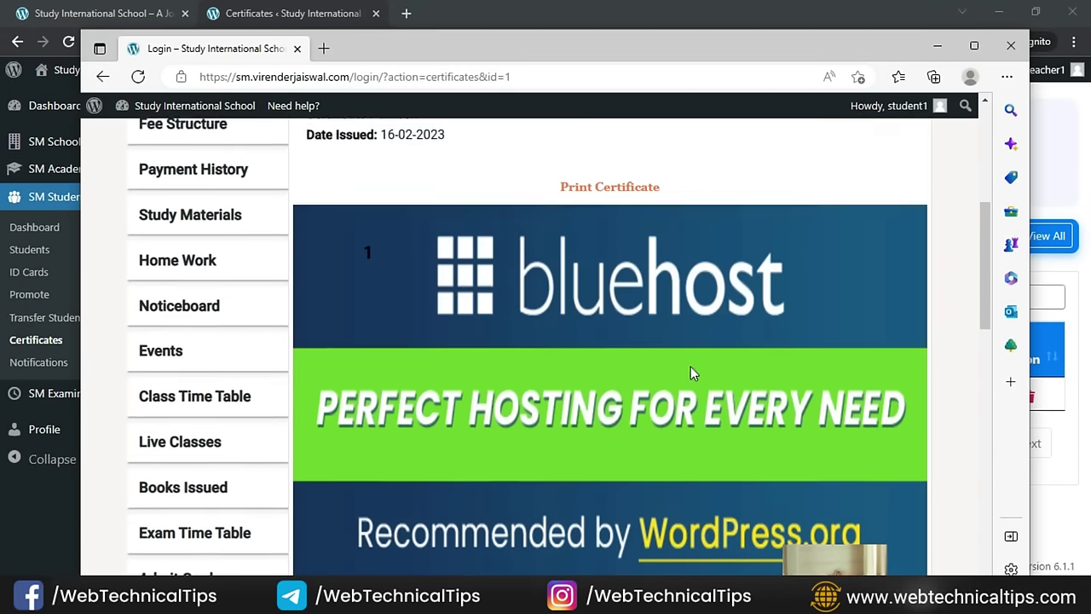
pyautogui.scroll(-8, 295, 366)
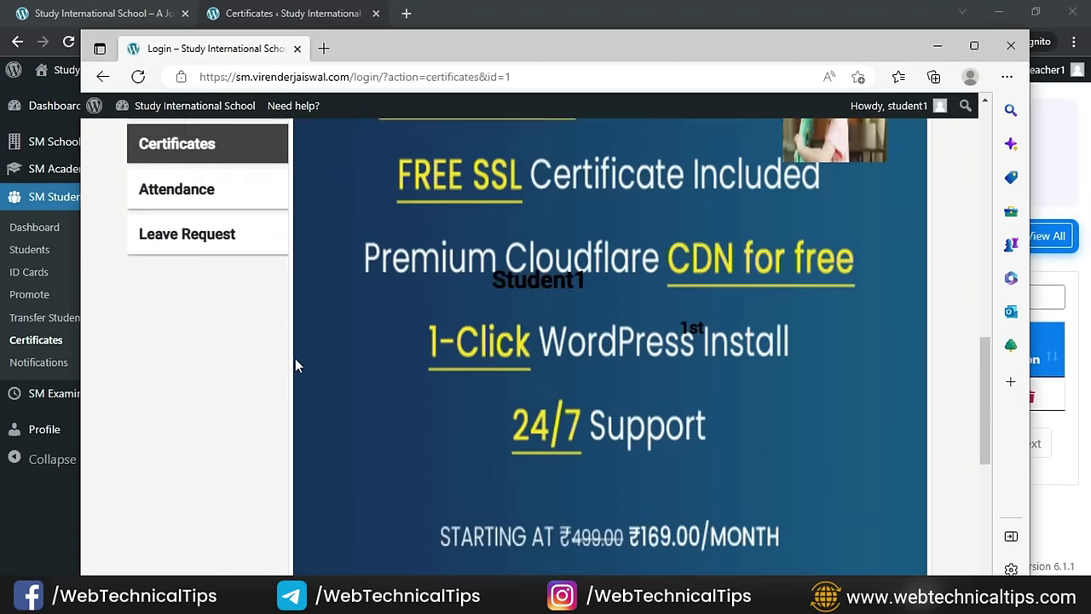
pyautogui.scroll(1, 179, 299)
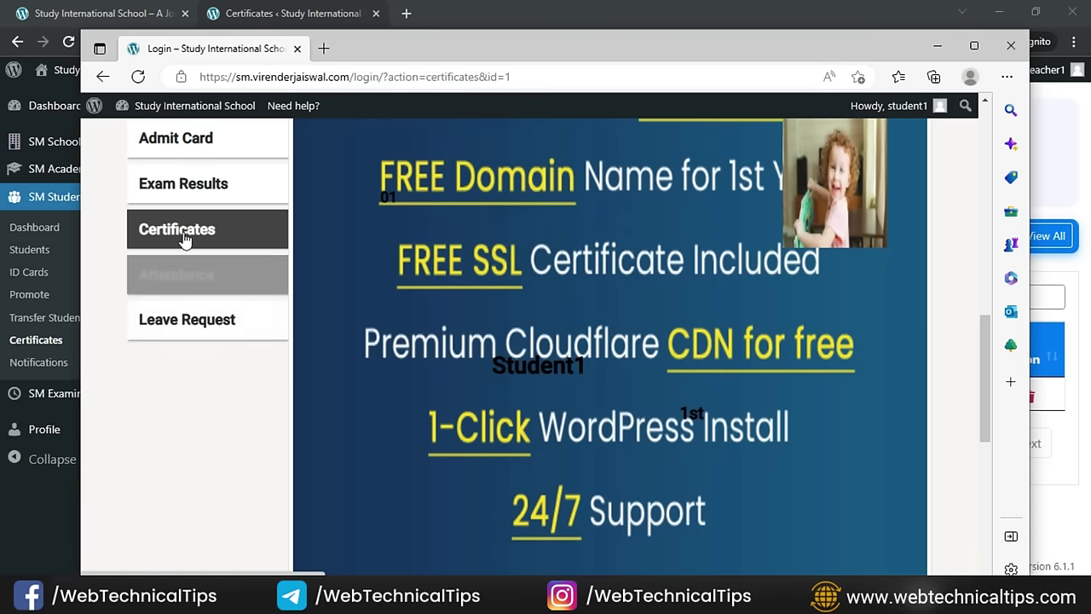
pyautogui.scroll(2, 184, 239)
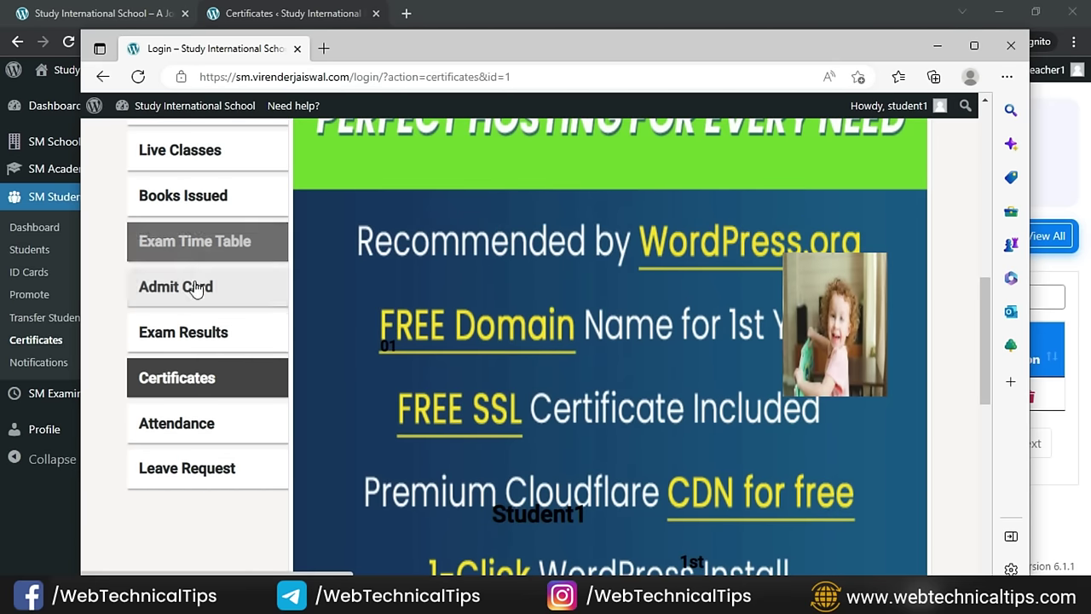
pyautogui.click(938, 46)
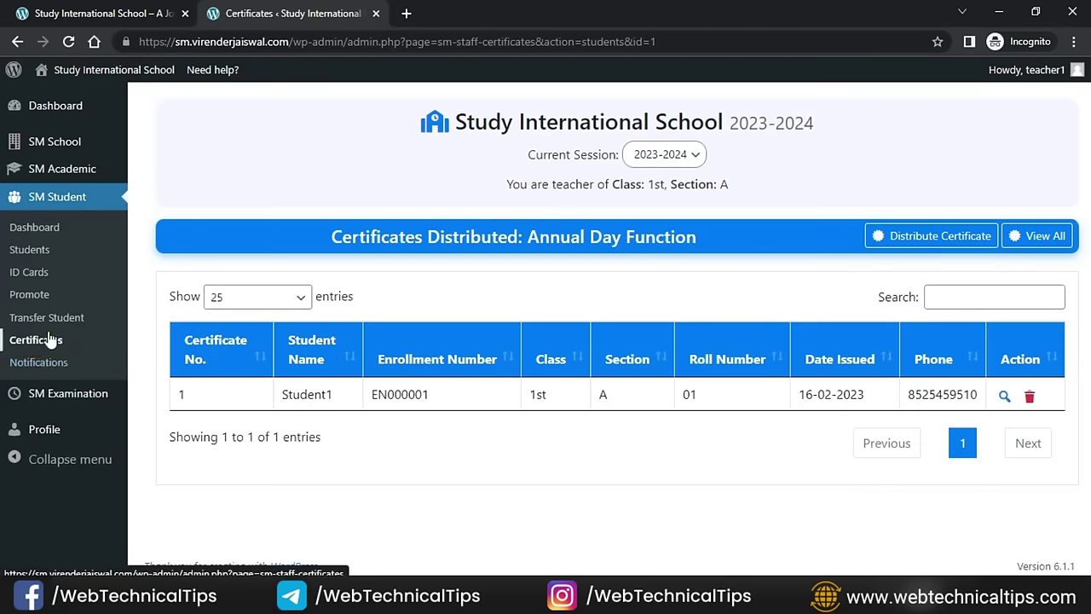
# Step: Create a 'Final Exam' group in SM Examination > Manage Groups, then go to Manage Exams
pyautogui.moveTo(61, 398)
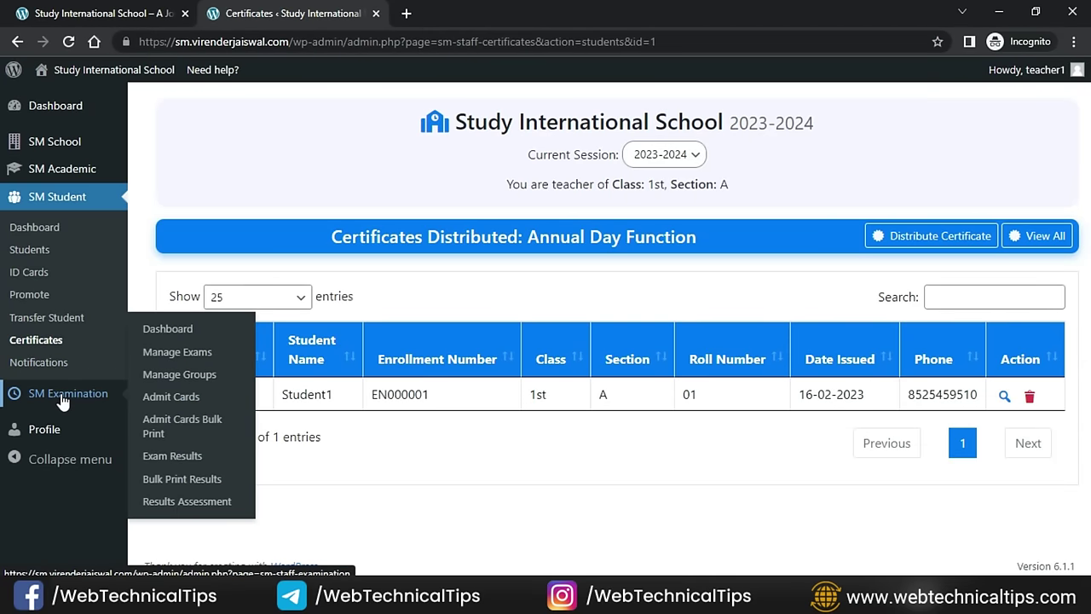
pyautogui.click(203, 380)
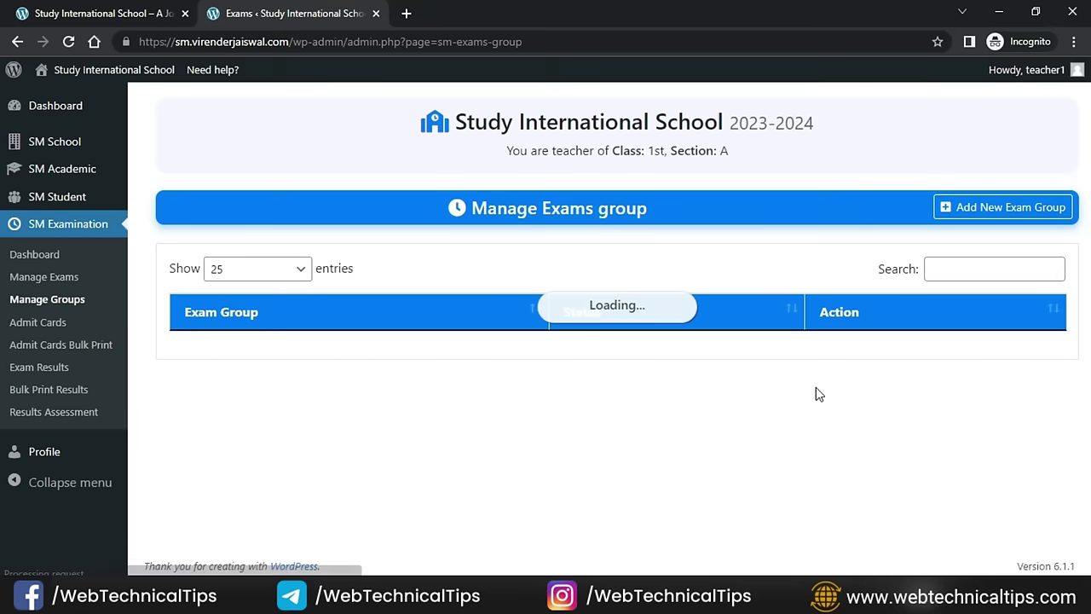
pyautogui.click(1040, 209)
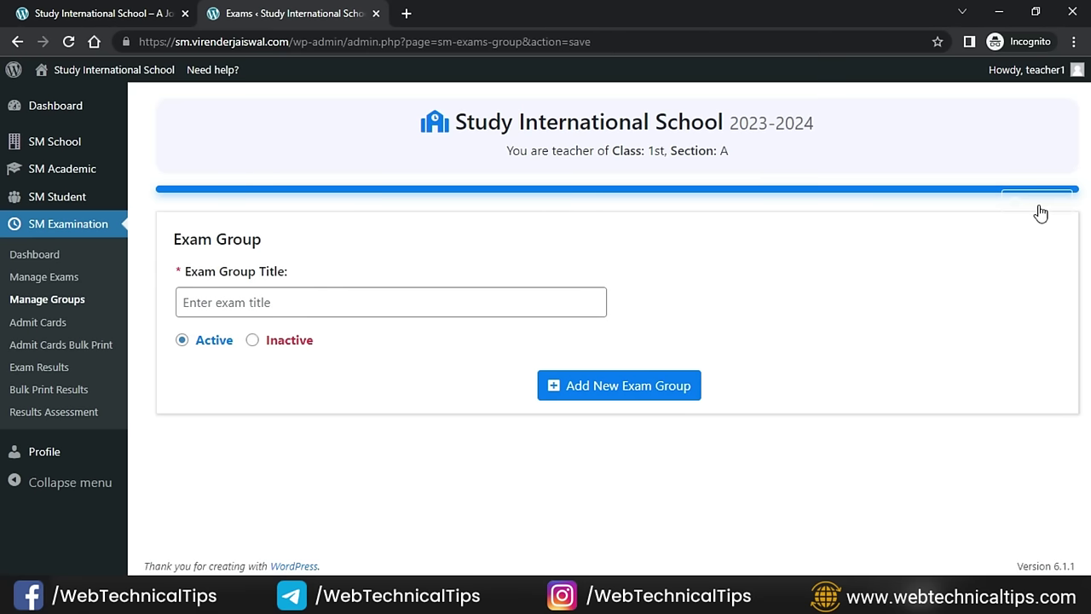
pyautogui.click(378, 295)
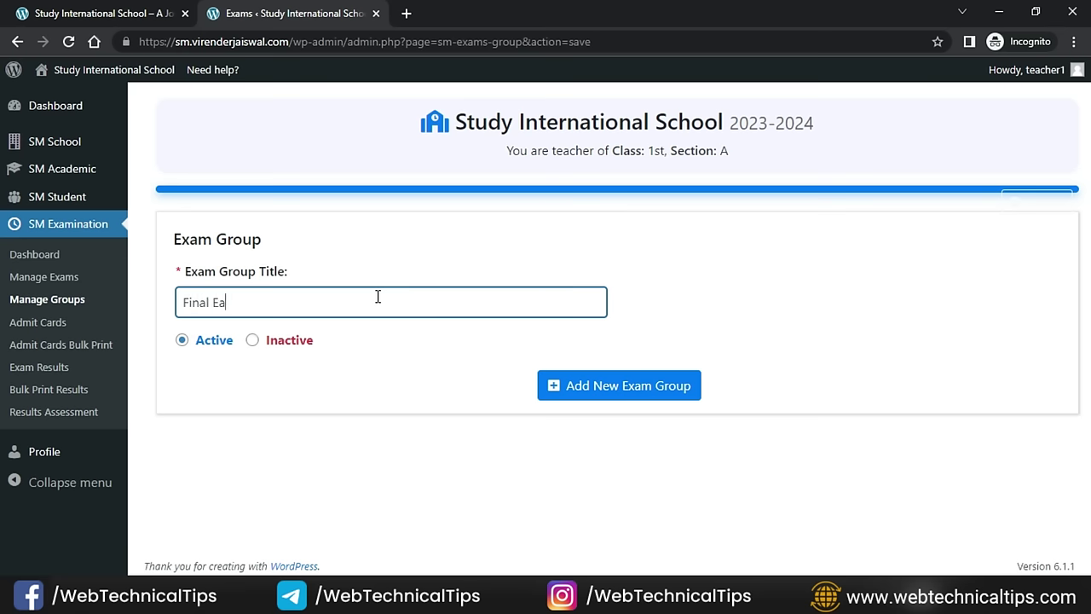
pyautogui.click(633, 398)
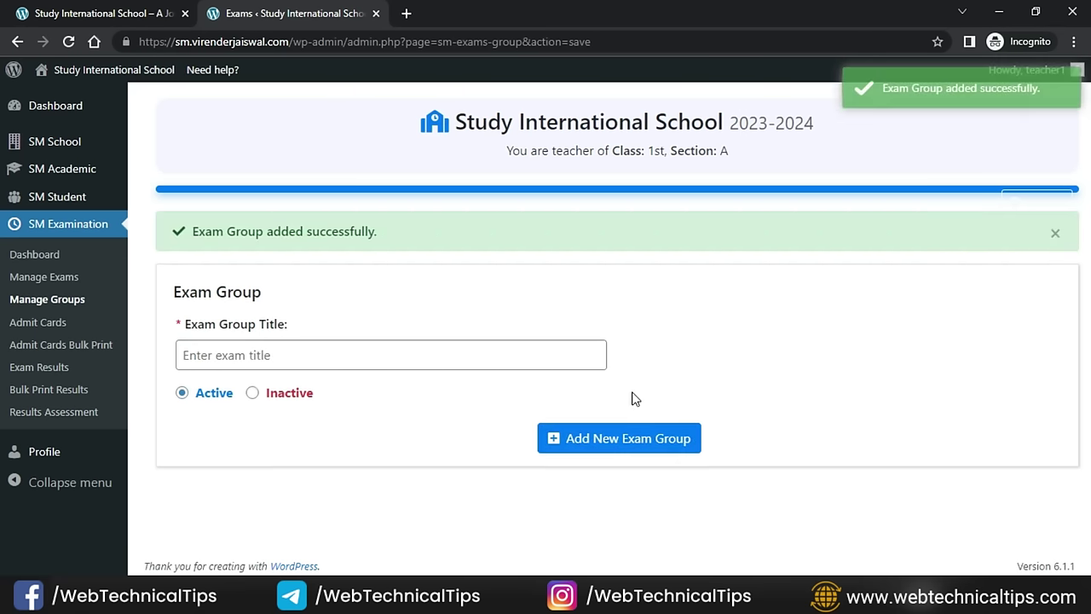
pyautogui.click(55, 277)
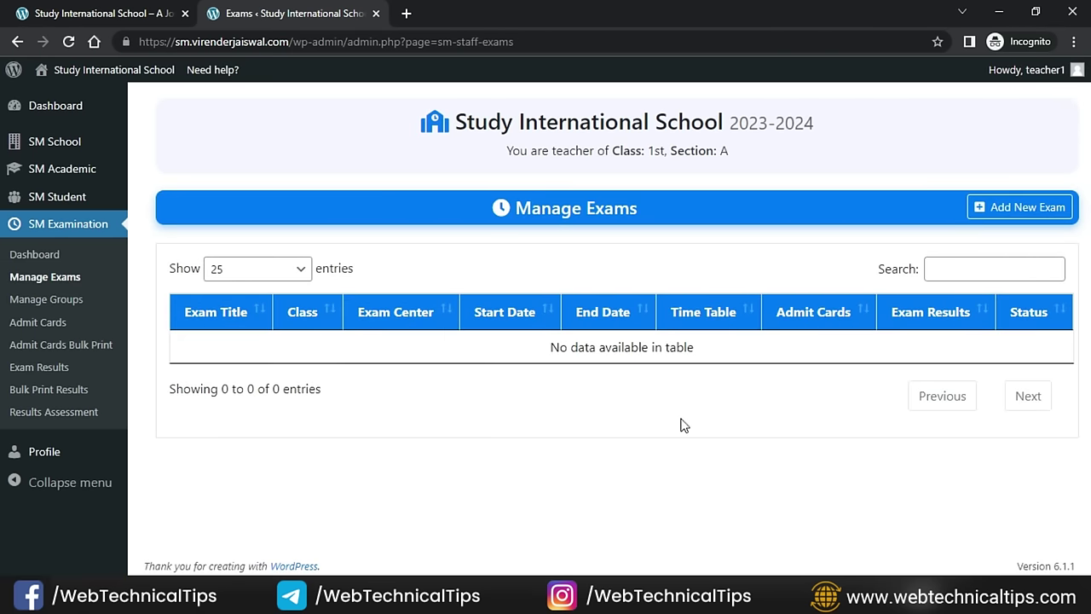
# Step: Start a new exam titled 'Final Exam' with Study International School as the exam center
pyautogui.click(1018, 204)
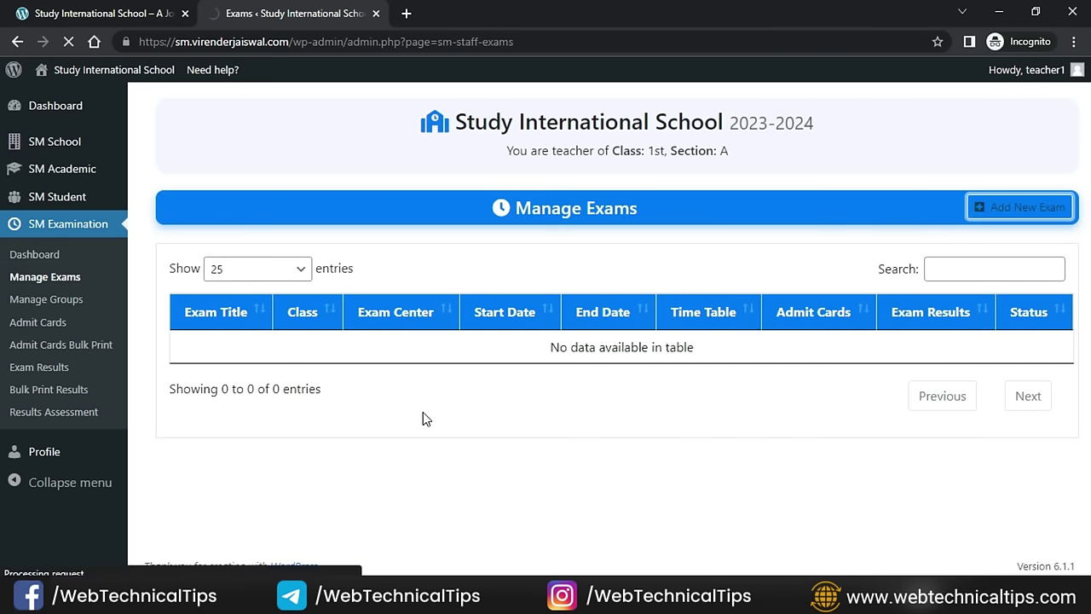
pyautogui.scroll(-1, 324, 332)
pyautogui.click(298, 250)
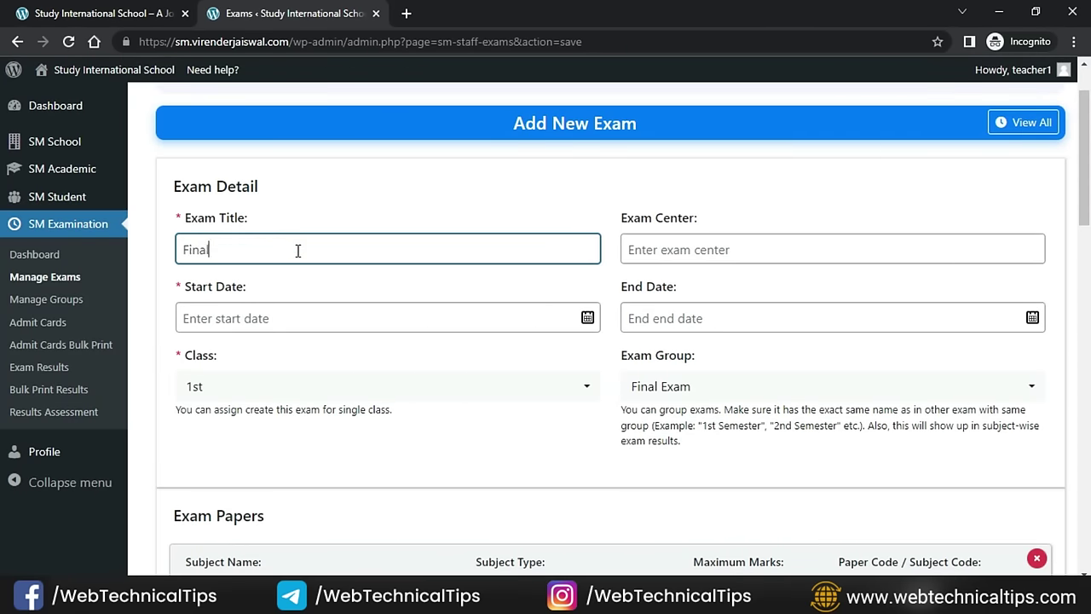
pyautogui.press('Tab')
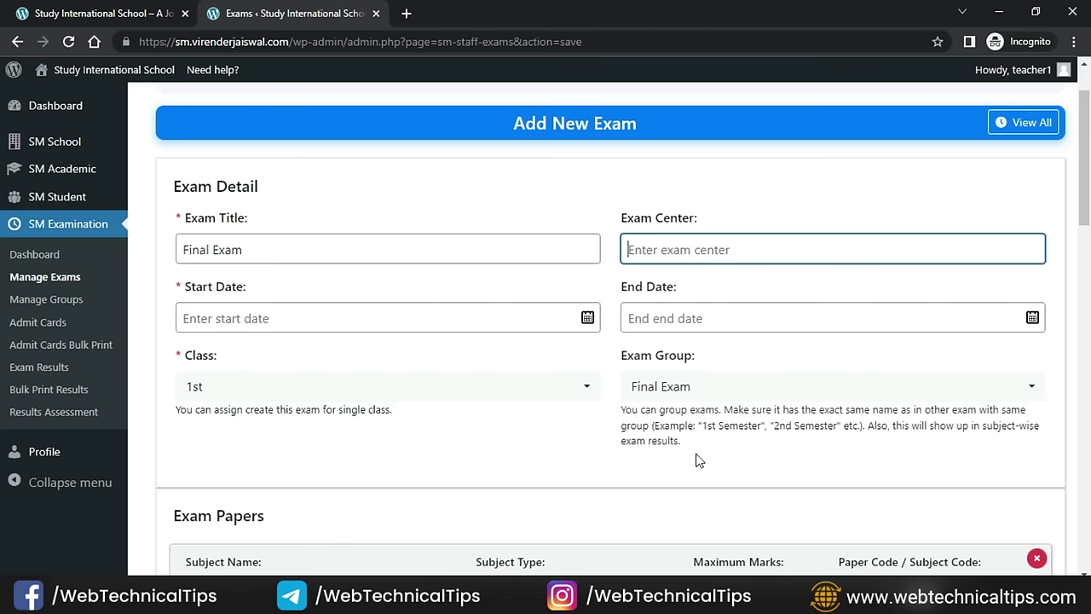
pyautogui.hotkey('alt', 'Tab')
pyautogui.scroll(9, 536, 340)
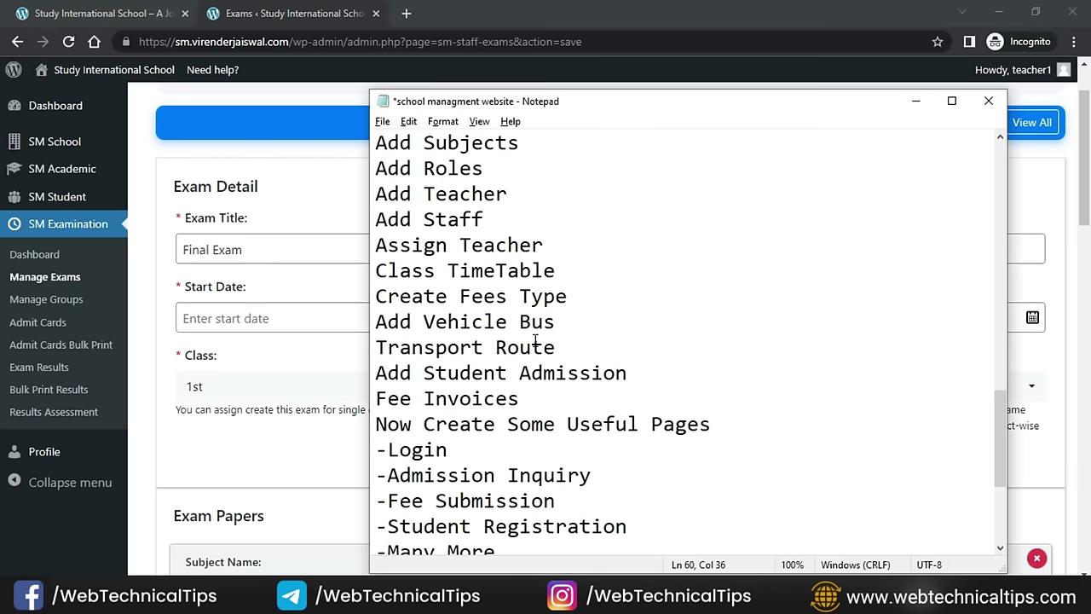
pyautogui.moveTo(699, 375); pyautogui.dragTo(358, 382)
pyautogui.hotkey('ctrl', 'c')
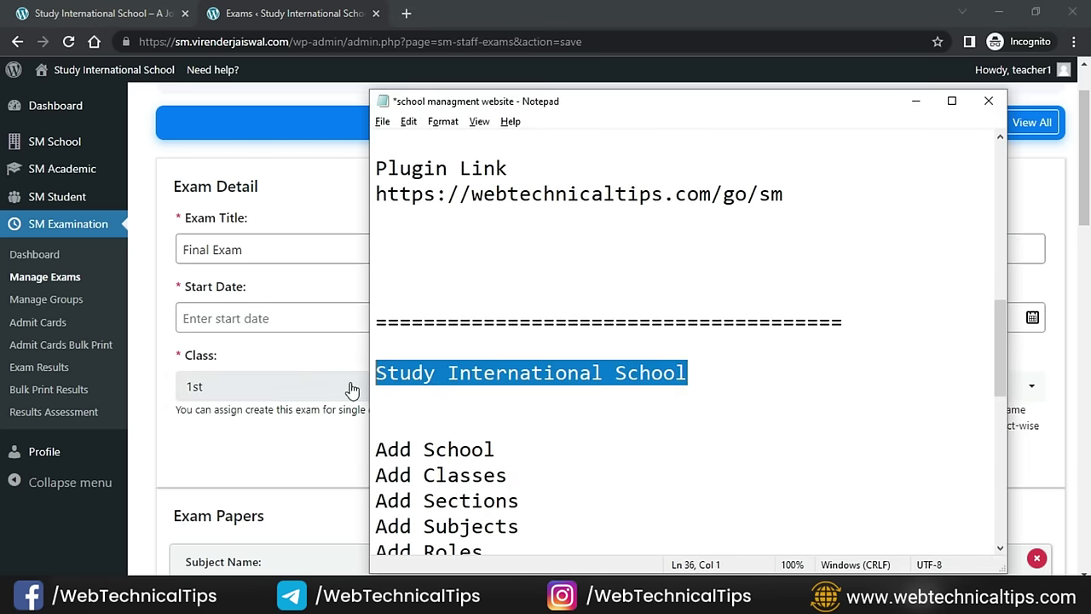
pyautogui.hotkey('alt', 'Tab')
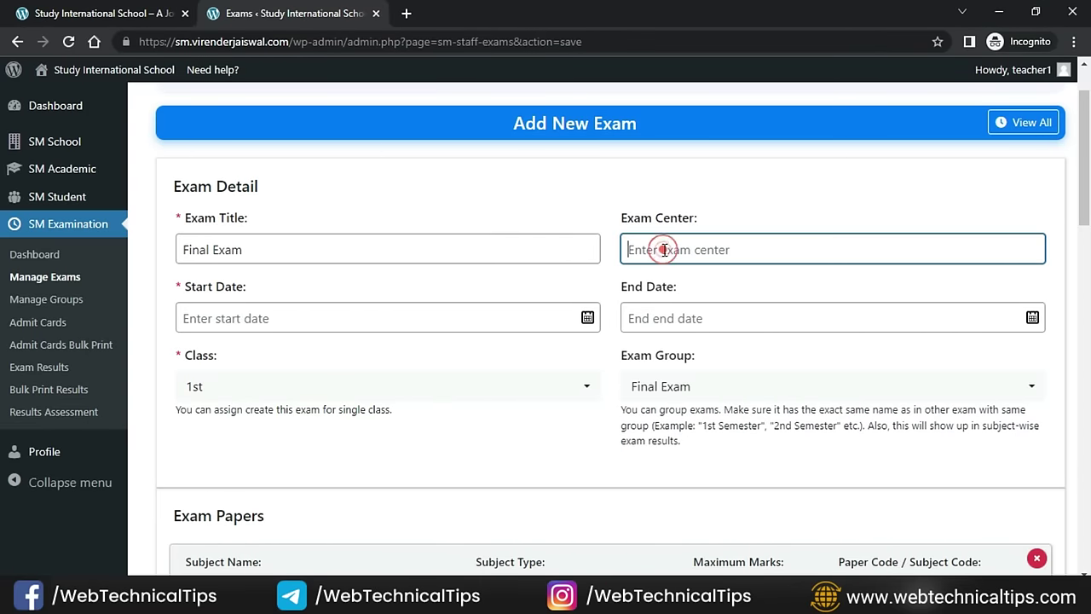
pyautogui.hotkey('ctrl', 'v')
# Step: Set the exam dates from 10-02-2023 to 20-02-2023
pyautogui.click(270, 319)
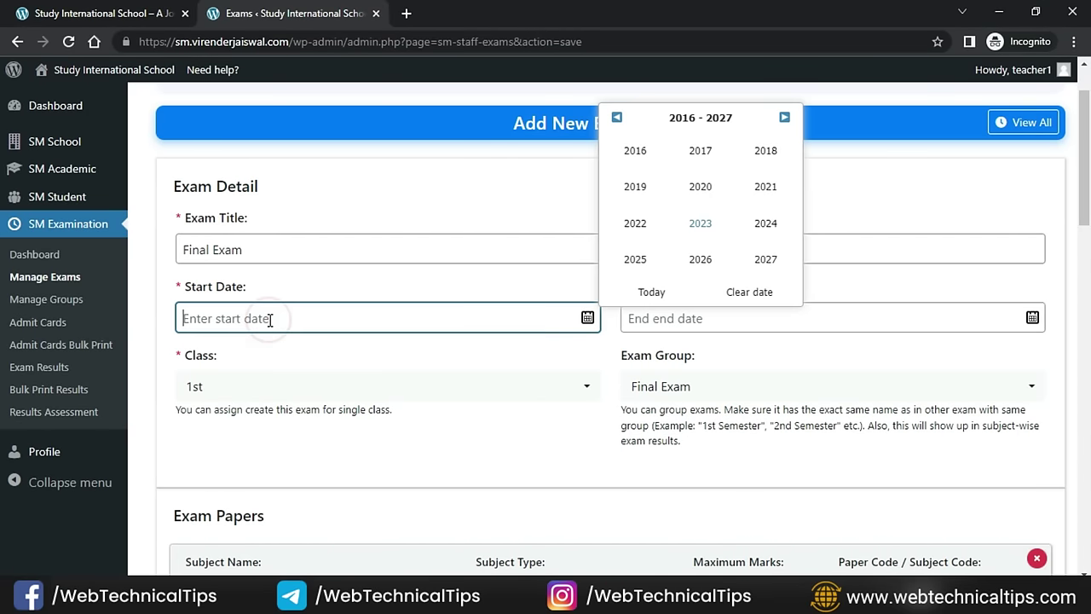
pyautogui.click(636, 261)
pyautogui.click(700, 151)
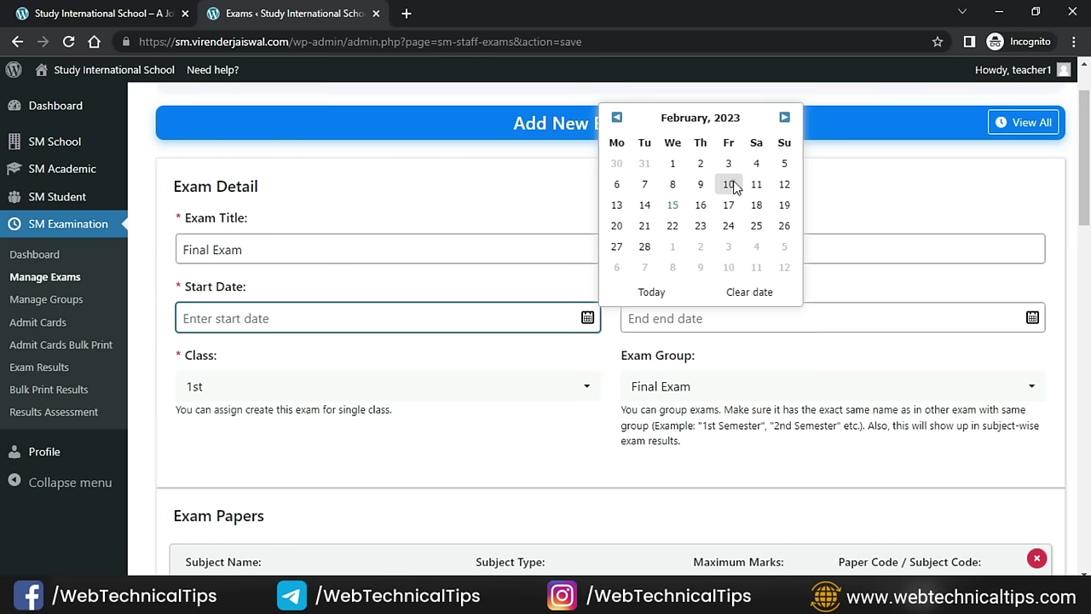
pyautogui.click(730, 184)
pyautogui.click(715, 318)
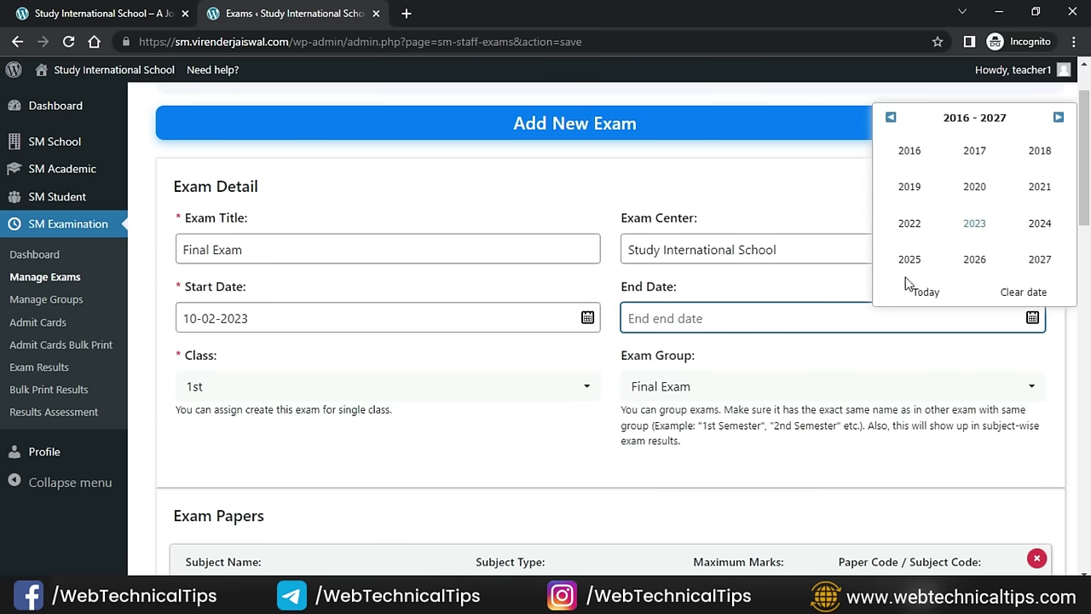
pyautogui.click(955, 243)
pyautogui.click(972, 150)
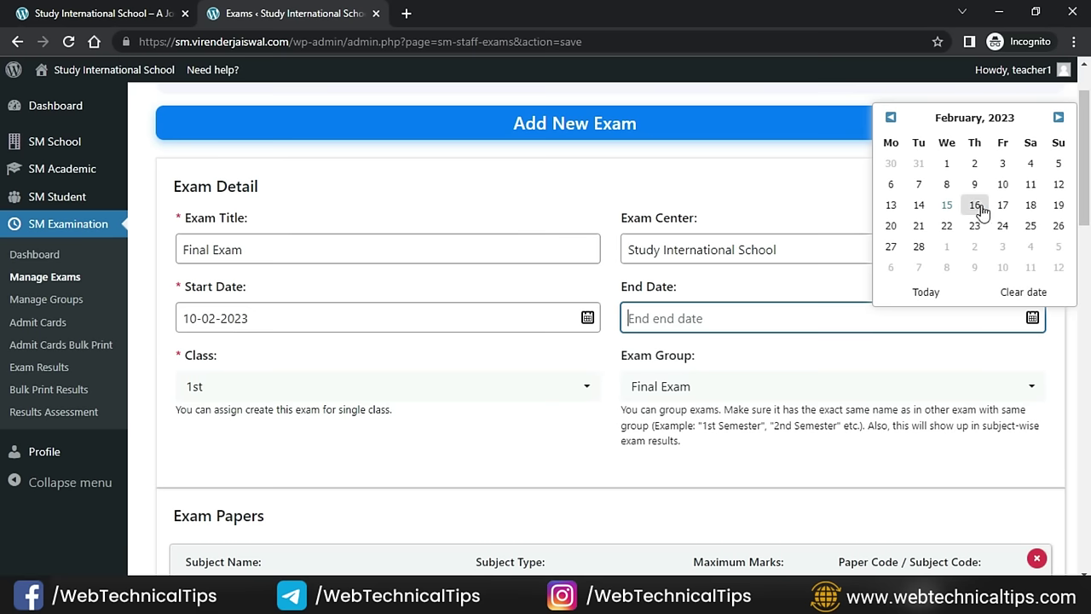
pyautogui.click(891, 226)
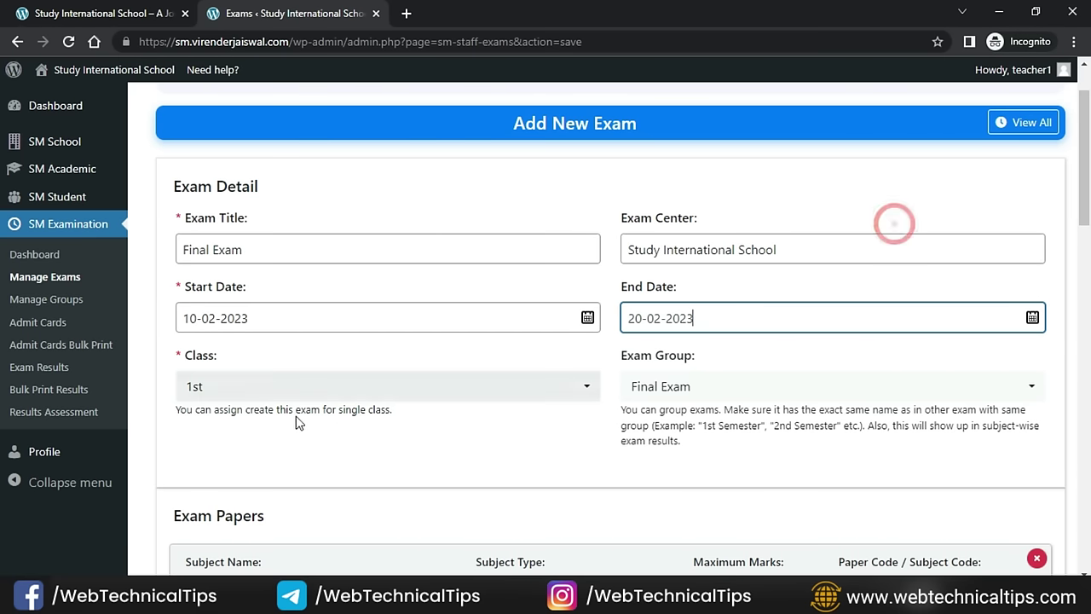
# Step: Assign the exam to class 1st and the Final Exam group
pyautogui.click(242, 385)
pyautogui.click(255, 220)
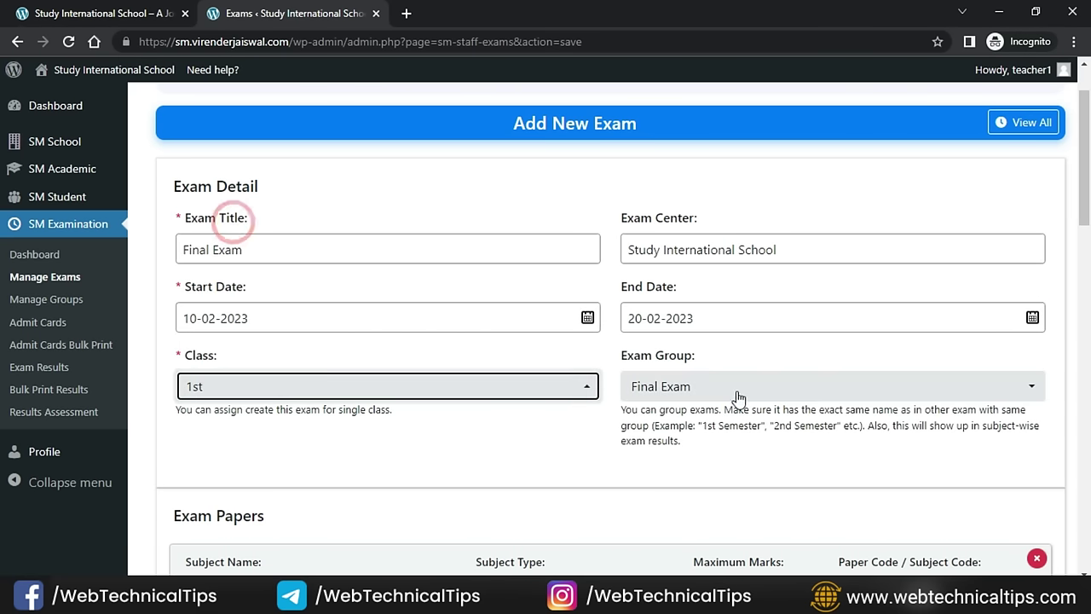
pyautogui.click(718, 384)
pyautogui.click(699, 424)
pyautogui.scroll(-2, 594, 436)
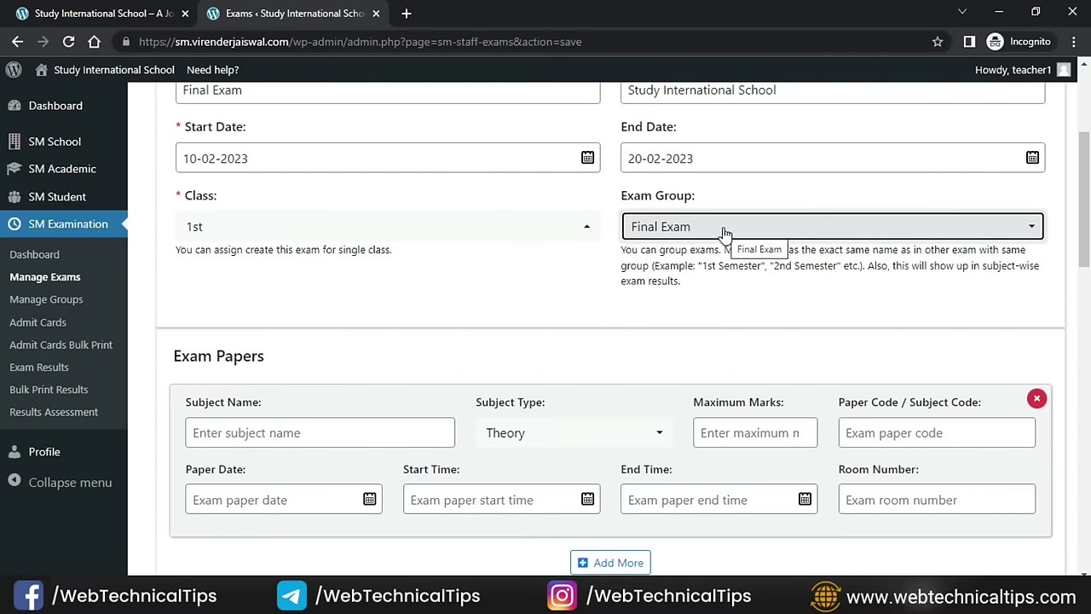
pyautogui.scroll(-2, 648, 252)
# Step: Enter the Hindi paper: 50 marks, code Hn, dated 10 February 2023
pyautogui.click(261, 274)
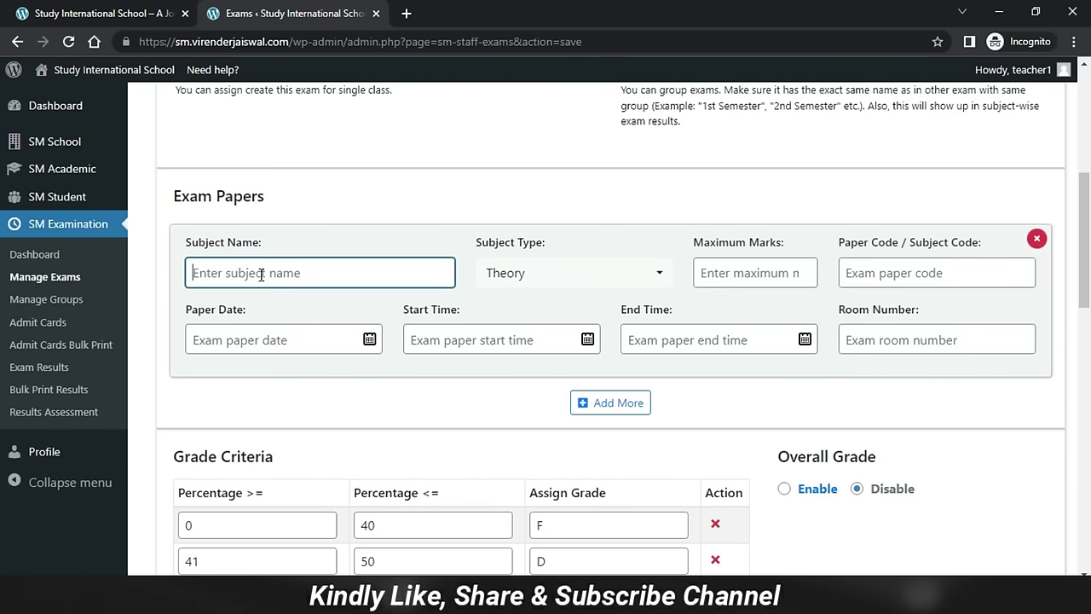
pyautogui.write('Hindi')
pyautogui.press('Tab')
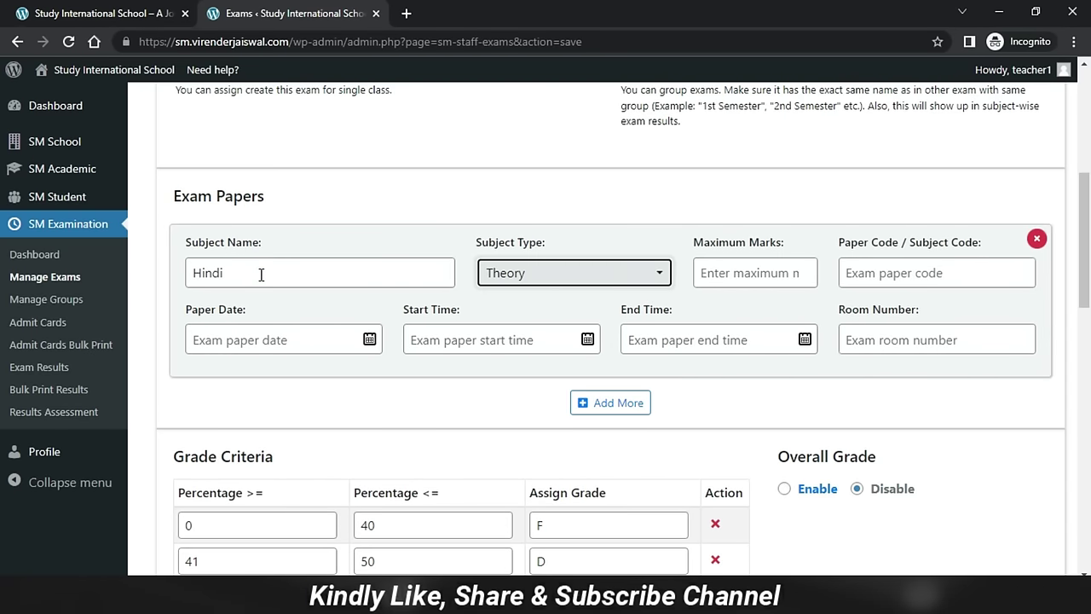
pyautogui.click(725, 279)
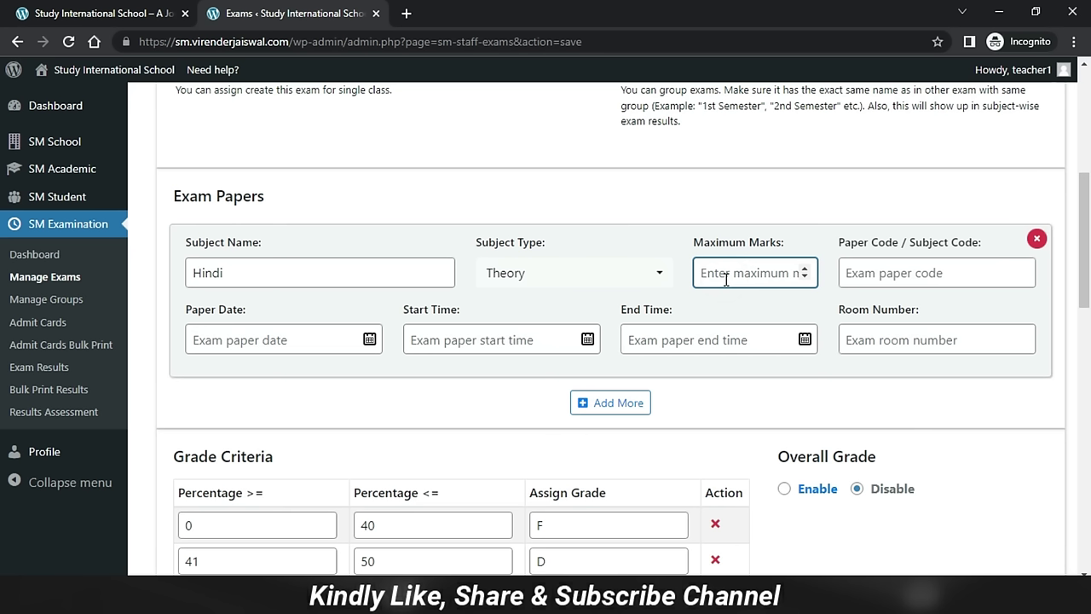
pyautogui.press('Tab')
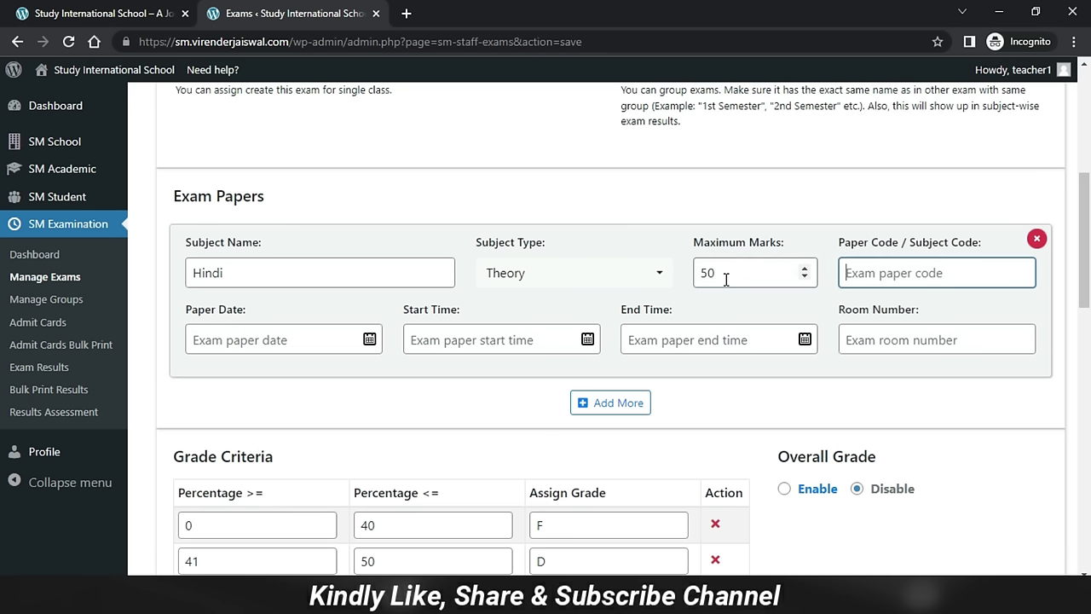
pyautogui.write('Hn')
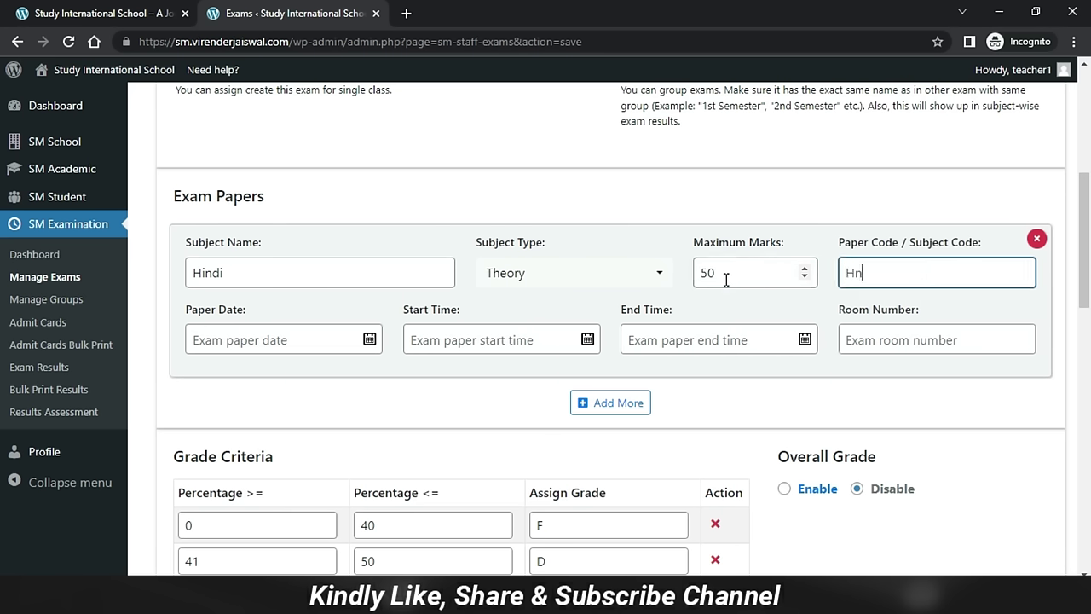
pyautogui.press('Tab')
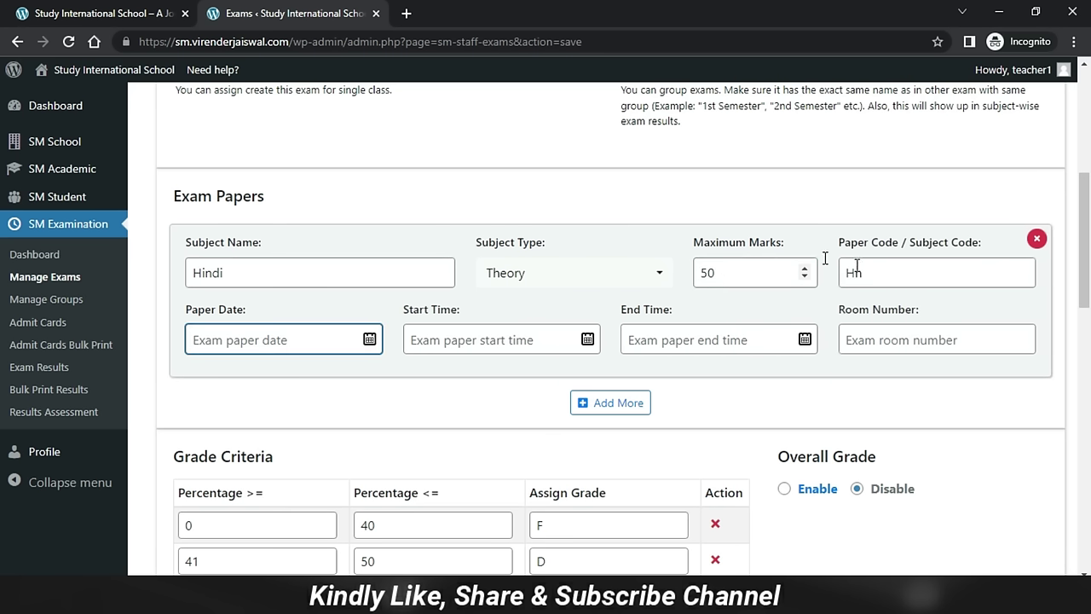
pyautogui.click(340, 343)
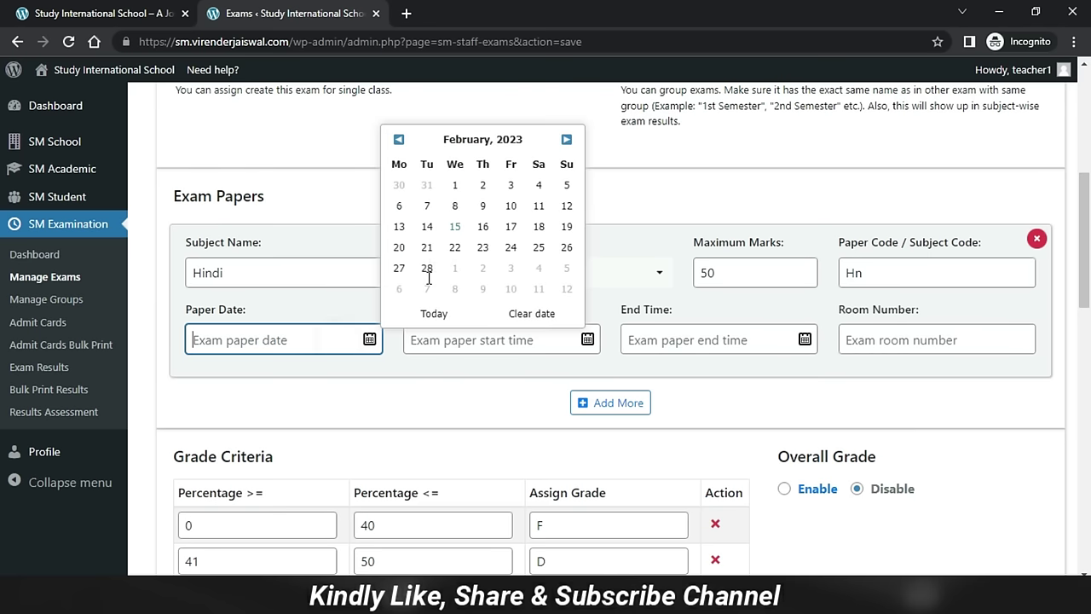
pyautogui.click(509, 205)
# Step: Set the Hindi paper's time to 10:00–11:00 am in room 10
pyautogui.click(497, 334)
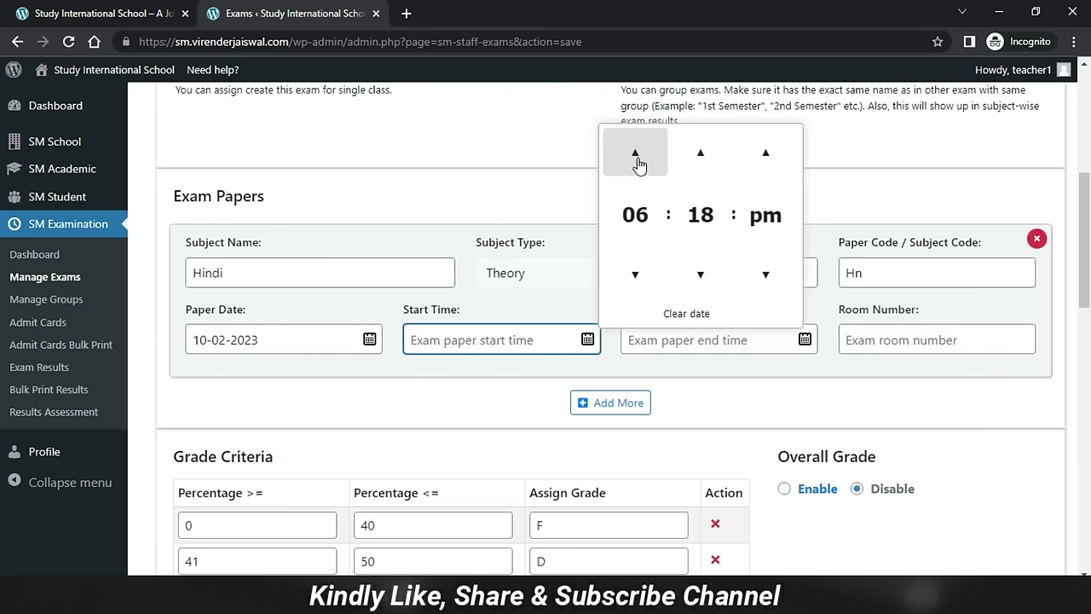
pyautogui.click(637, 158)
pyautogui.click(636, 158)
pyautogui.click(636, 157)
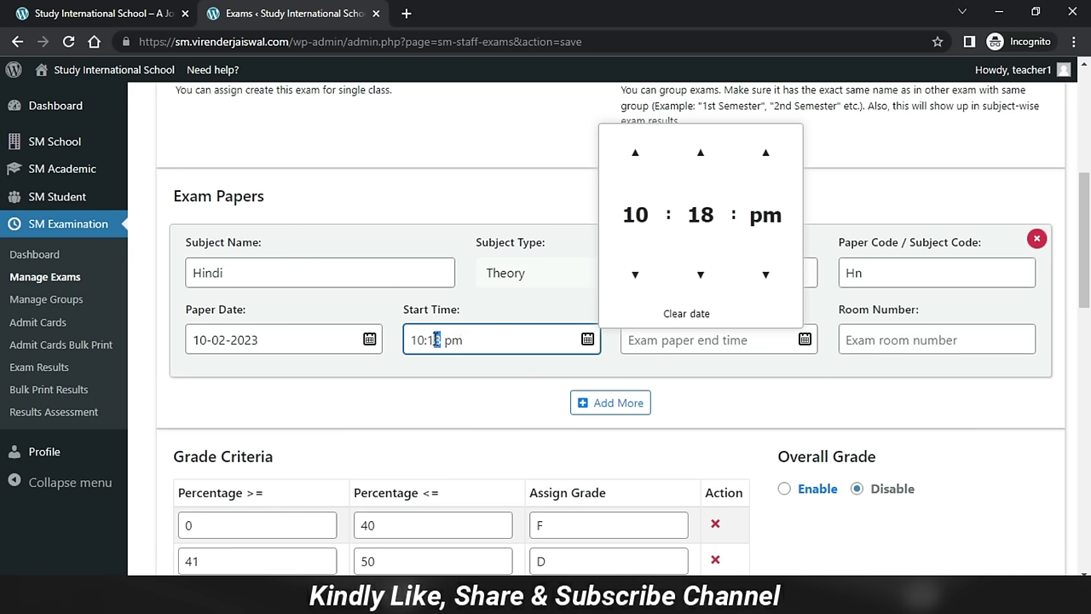
pyautogui.click(450, 340)
pyautogui.click(496, 380)
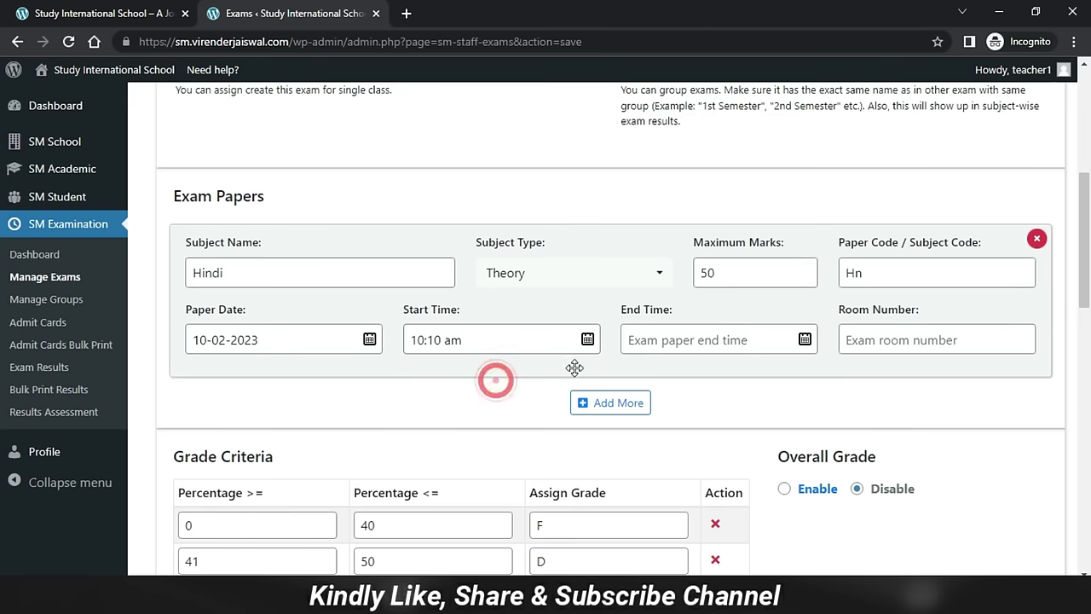
pyautogui.click(540, 345)
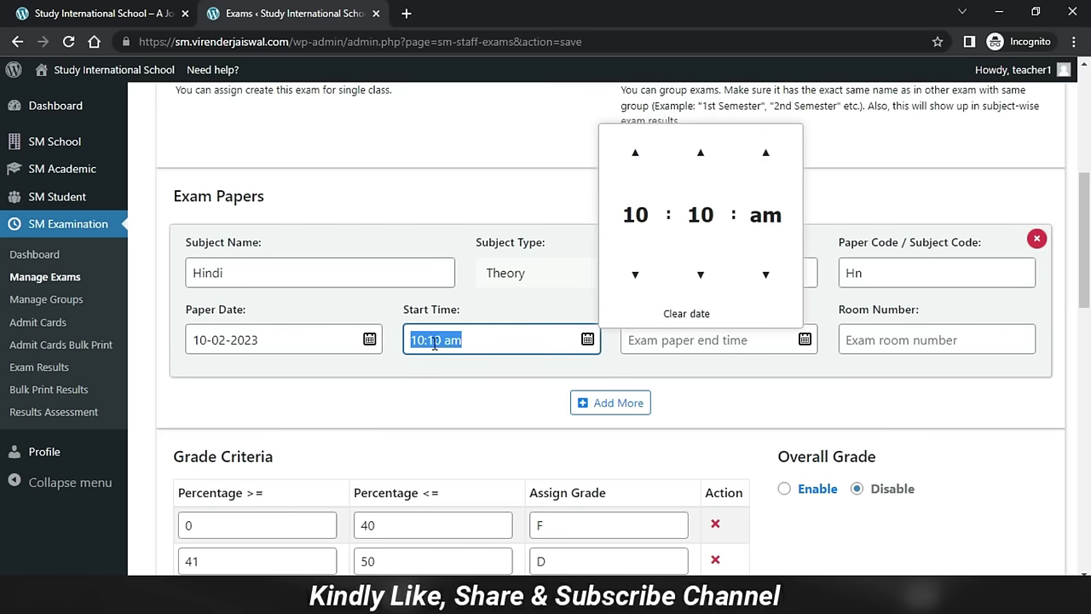
pyautogui.click(433, 341)
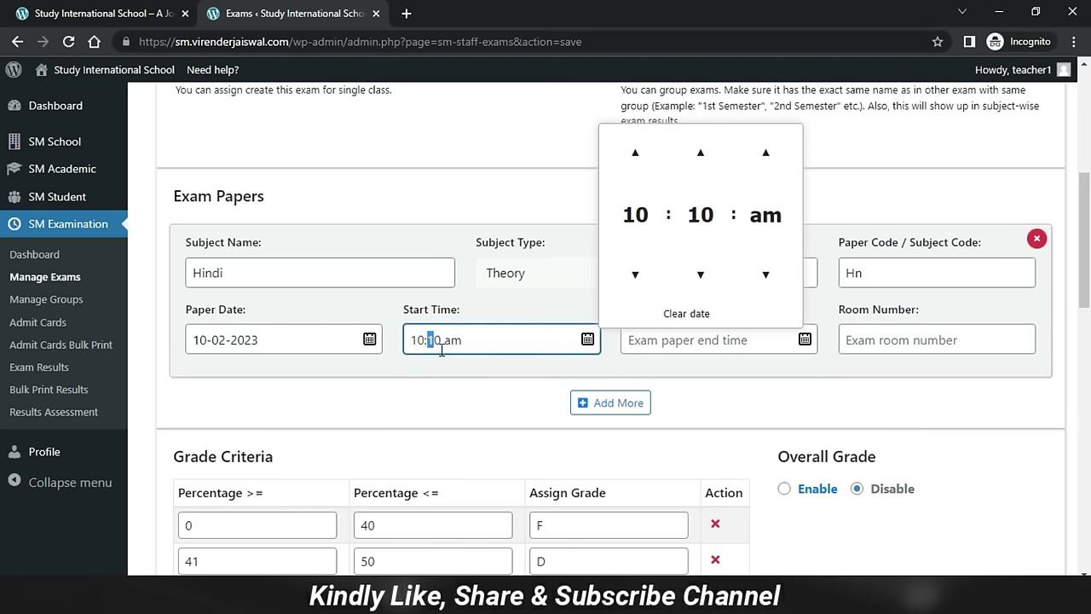
pyautogui.tripleClick(479, 338)
pyautogui.hotkey('ctrl', 'c')
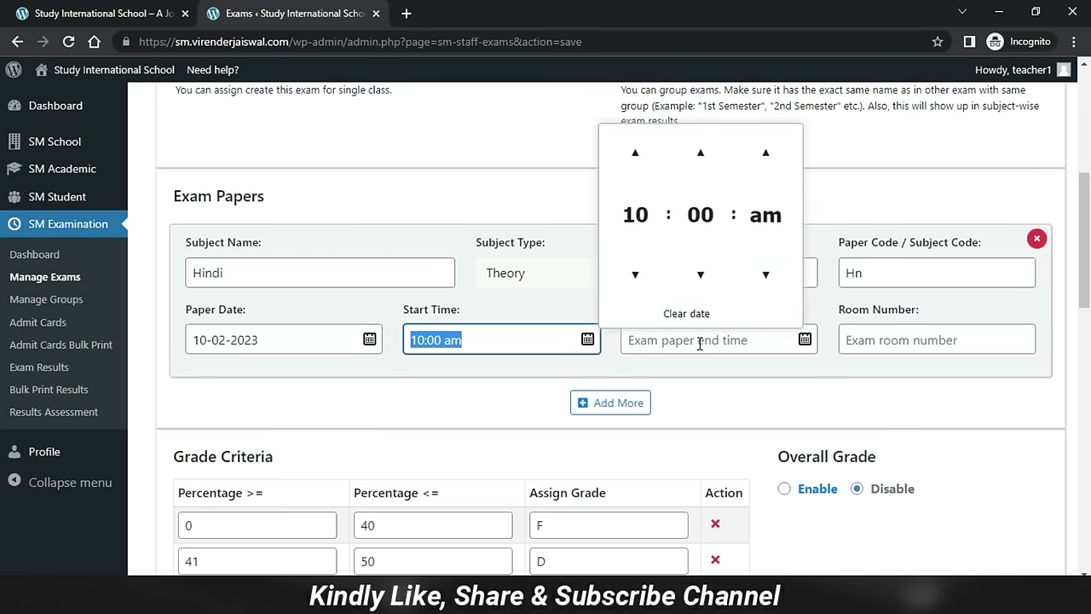
pyautogui.click(699, 341)
pyautogui.hotkey('ctrl', 'v')
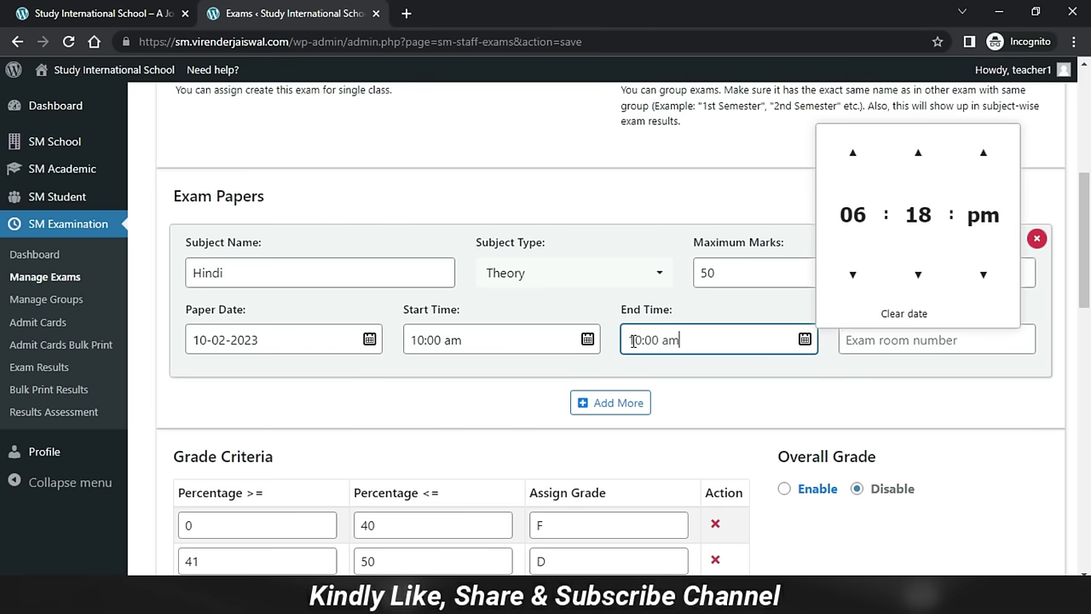
pyautogui.click(633, 341)
pyautogui.press('Delete')
pyautogui.write('1')
pyautogui.click(665, 370)
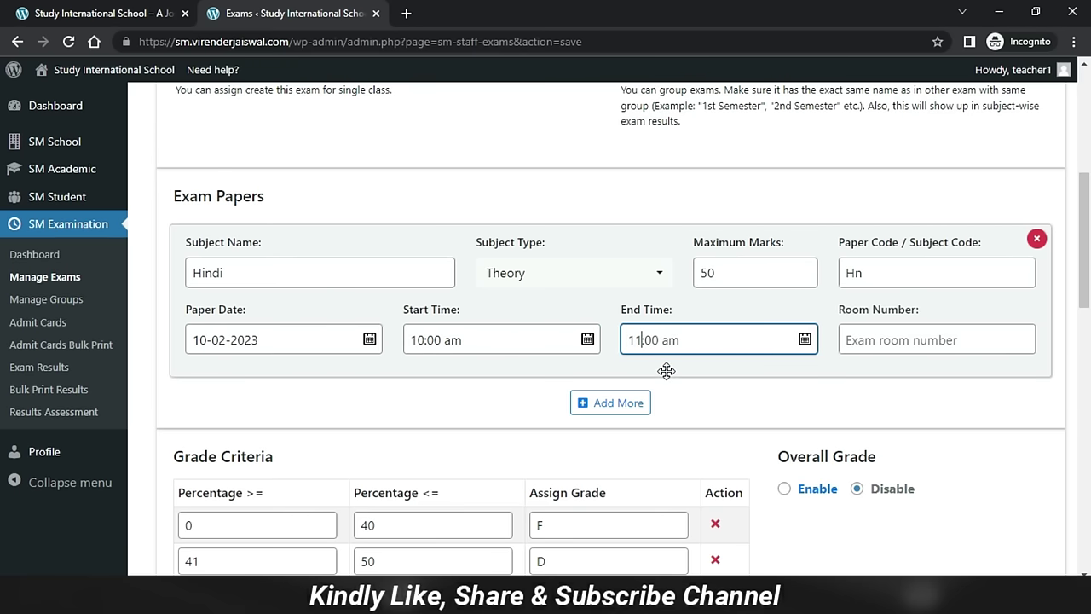
pyautogui.click(879, 348)
pyautogui.write('10')
pyautogui.scroll(-2, 707, 390)
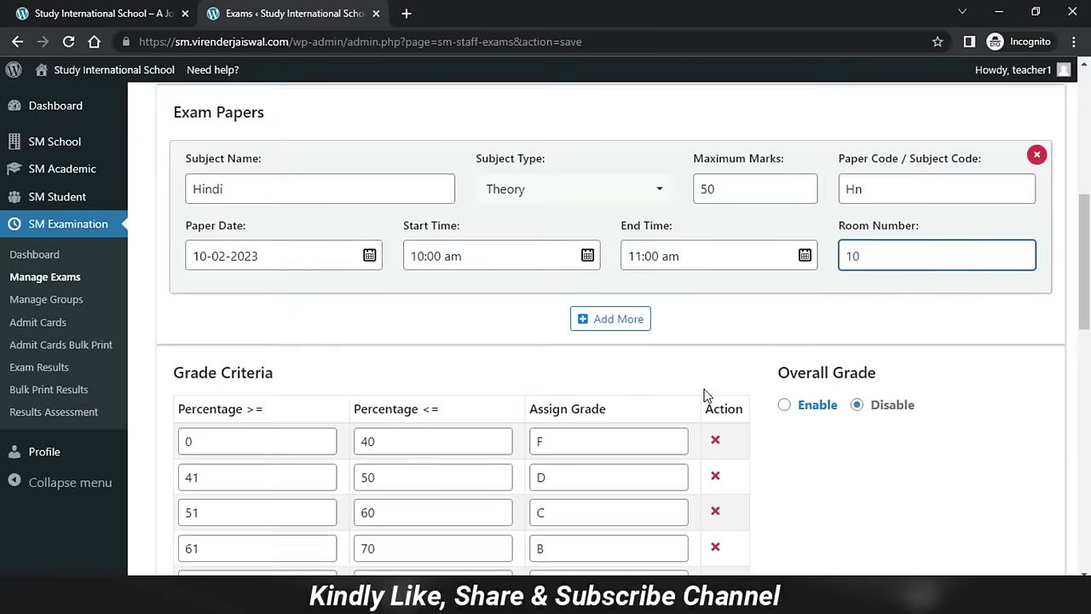
pyautogui.scroll(1, 633, 333)
# Step: Add a second paper: English, 50 marks, code En
pyautogui.click(631, 332)
pyautogui.scroll(1, 441, 361)
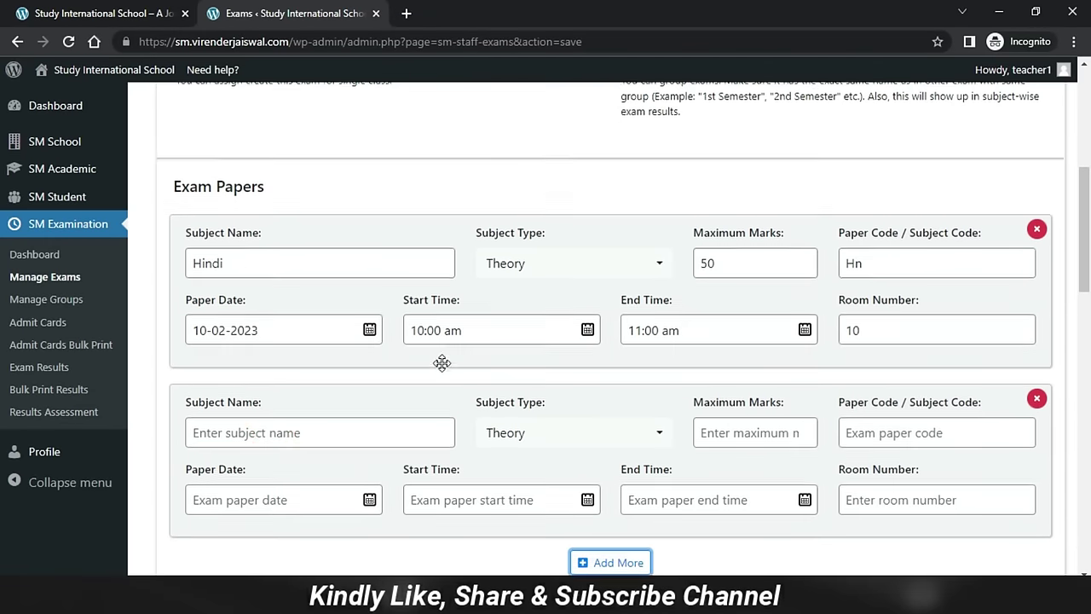
pyautogui.click(272, 441)
pyautogui.write('English')
pyautogui.click(731, 441)
pyautogui.write('50')
pyautogui.click(919, 441)
pyautogui.write('En')
# Step: Schedule the English paper on 13 February, 10:00–11:00 am, room 10
pyautogui.click(256, 509)
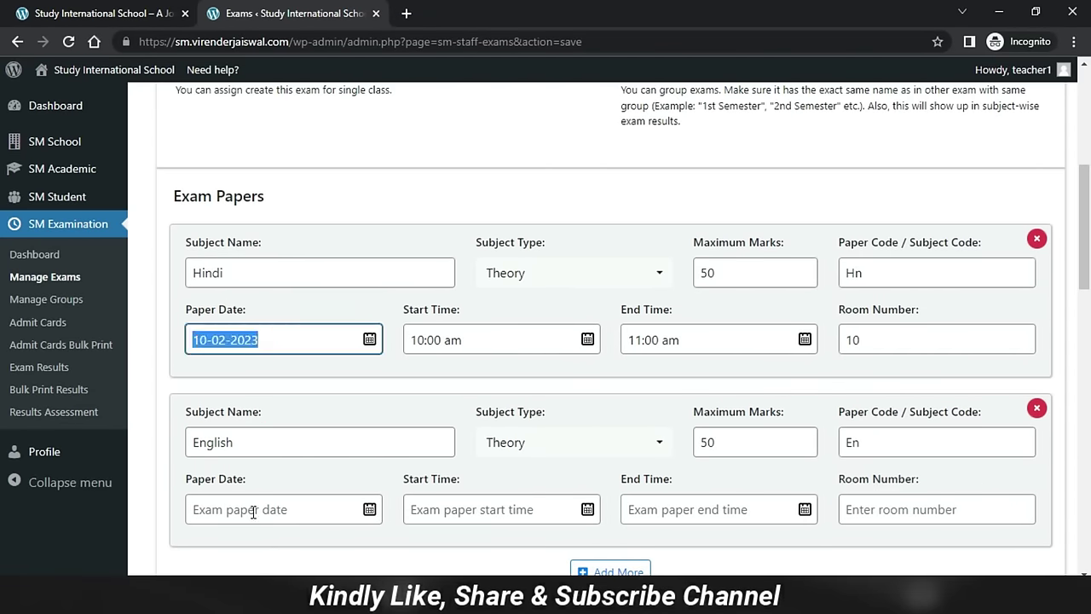
pyautogui.click(427, 401)
pyautogui.click(477, 508)
pyautogui.click(514, 362)
pyautogui.click(707, 509)
pyautogui.click(653, 344)
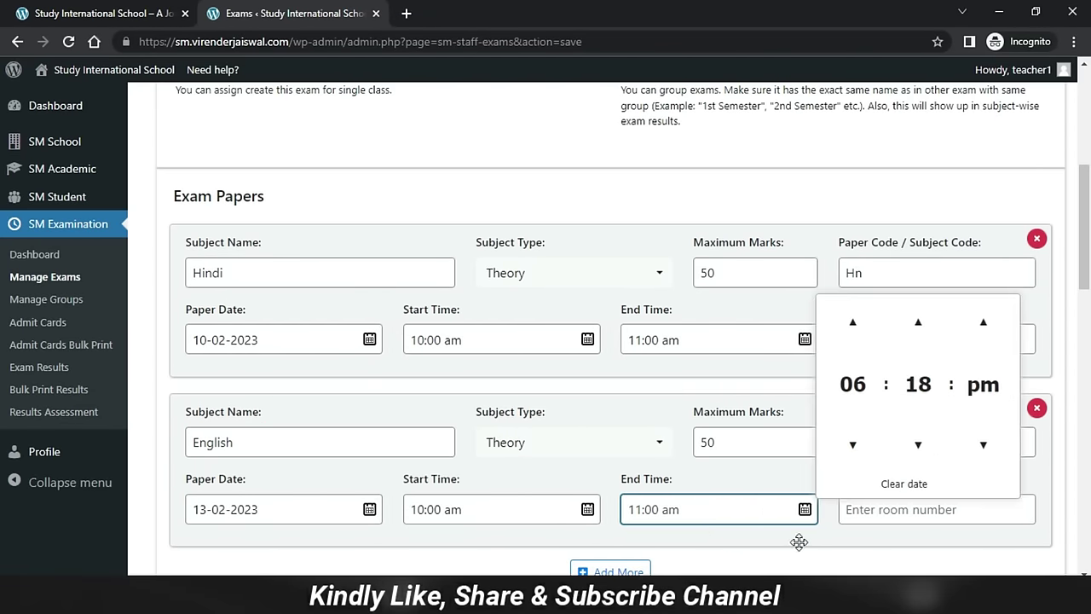
pyautogui.click(937, 509)
pyautogui.write('10')
pyautogui.scroll(-2, 937, 509)
# Step: Add a third paper: Science, 50 marks, code Sc
pyautogui.click(609, 412)
pyautogui.click(256, 453)
pyautogui.write('Science')
pyautogui.click(754, 453)
pyautogui.write('50')
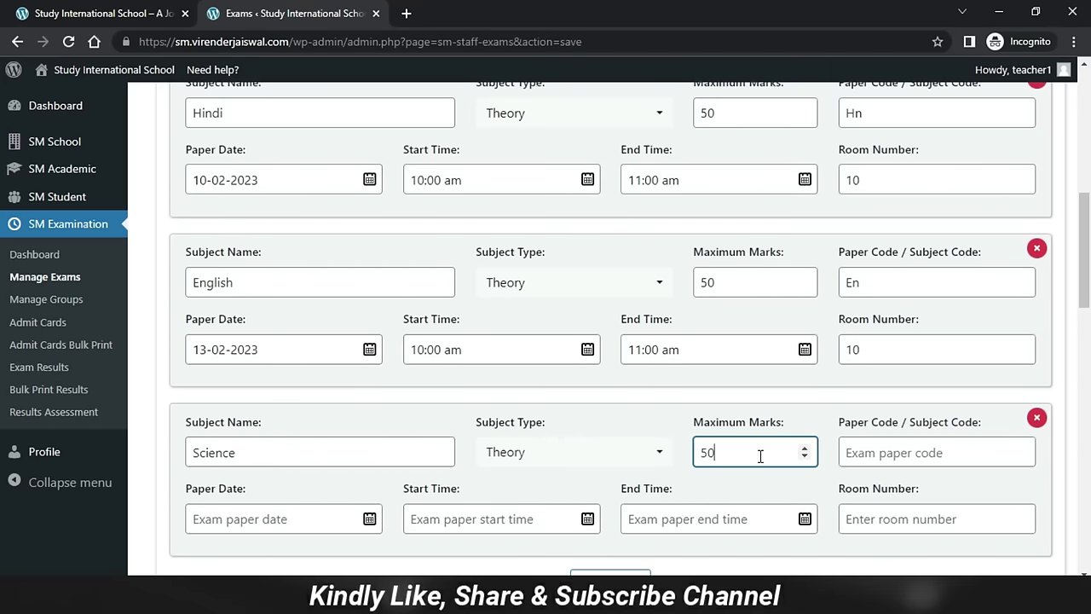
pyautogui.click(919, 453)
pyautogui.write('Sc')
# Step: Schedule the Science paper on 16 February, 10:00–11:00 am, room 10
pyautogui.click(256, 519)
pyautogui.click(482, 405)
pyautogui.click(529, 518)
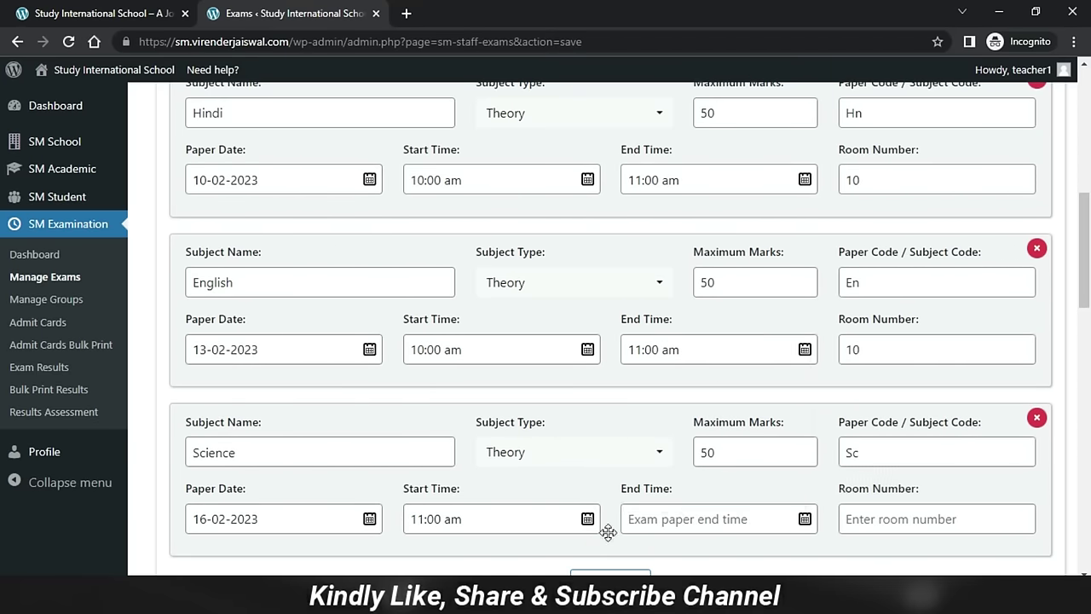
pyautogui.click(708, 518)
pyautogui.click(942, 519)
pyautogui.write('10')
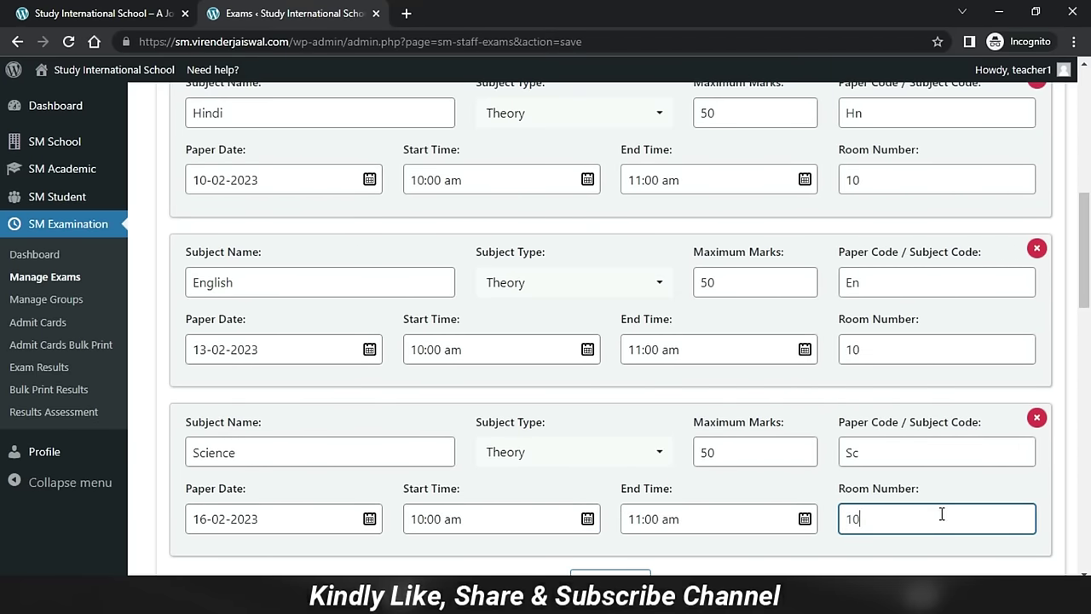
pyautogui.click(1072, 442)
pyautogui.scroll(-3, 1078, 439)
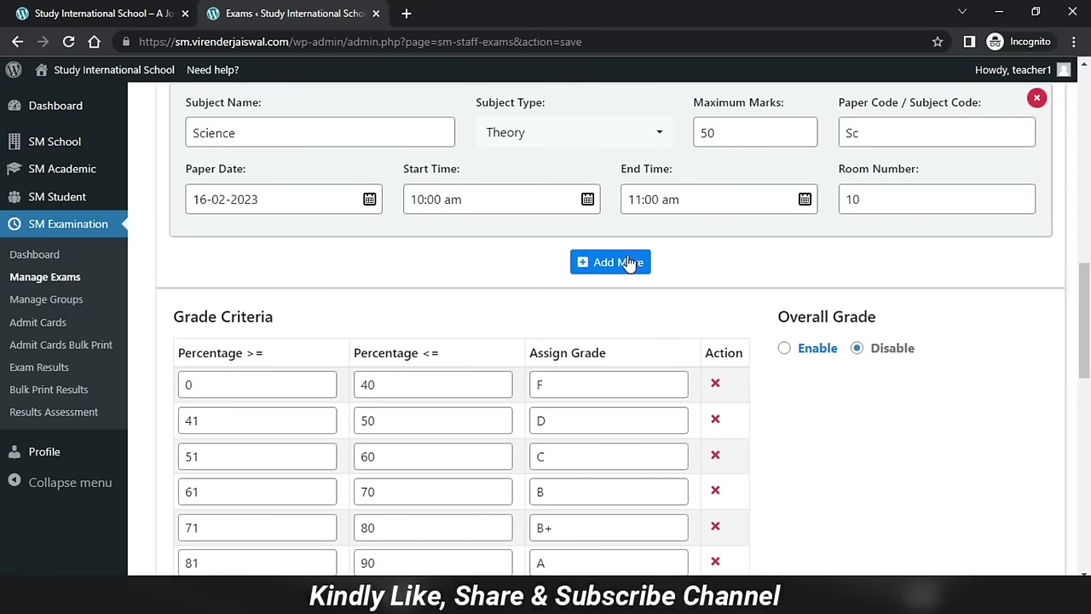
# Step: Switch the exam's Overall Grade under Grade Criteria to Enable
pyautogui.scroll(-1, 835, 399)
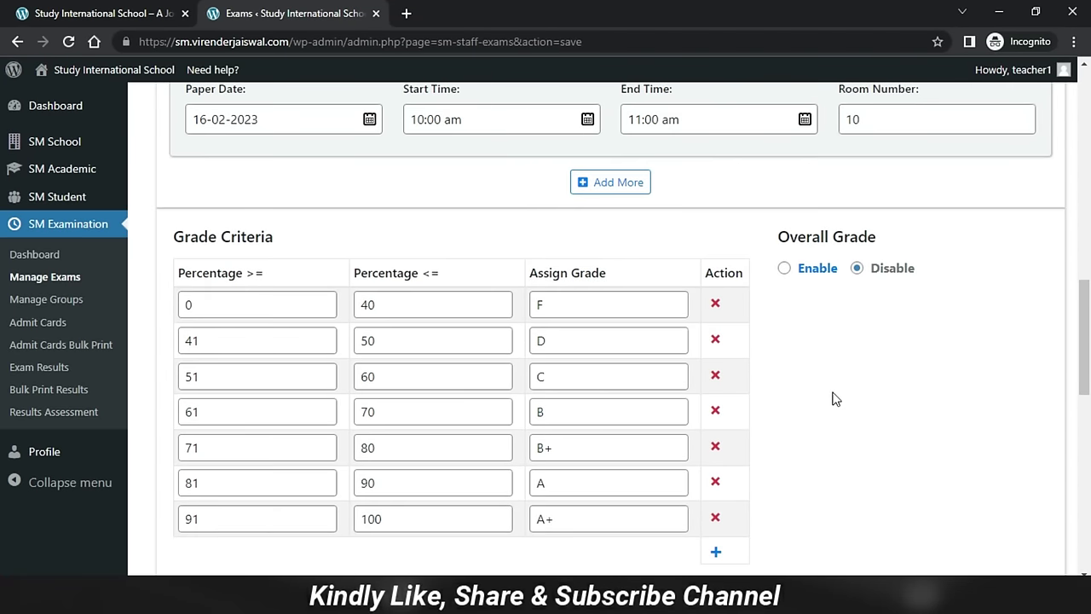
pyautogui.click(785, 270)
pyautogui.scroll(-1, 924, 336)
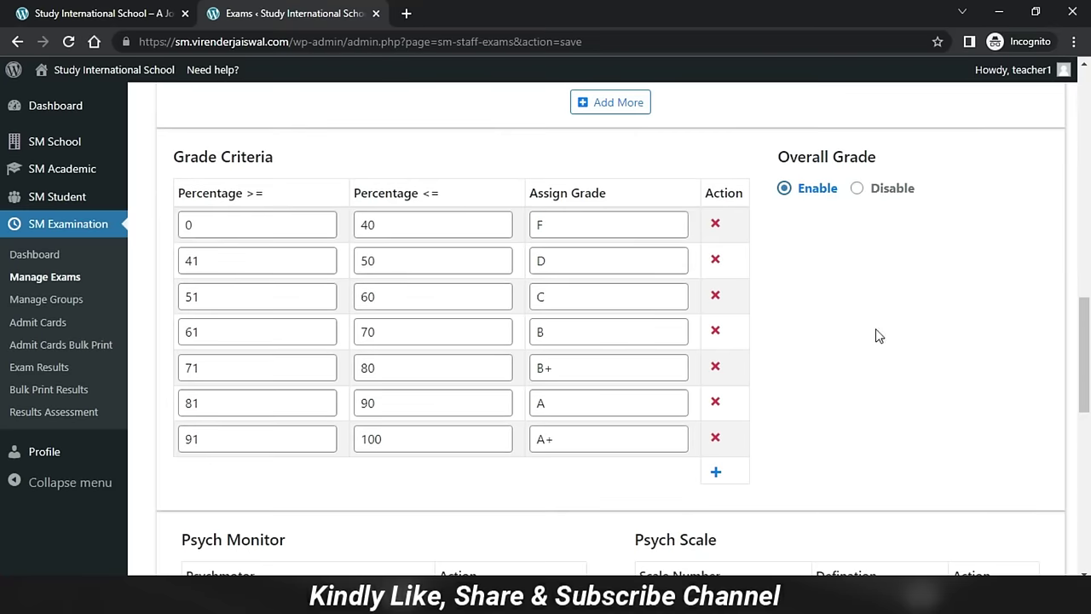
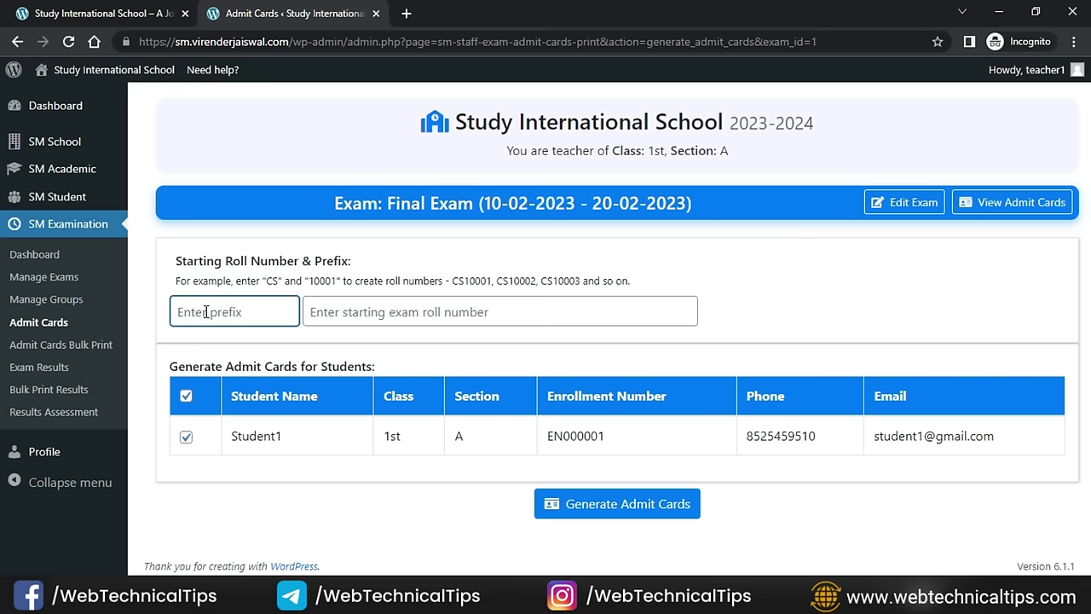
# Step: Generate Final Exam admit cards with roll prefix AC starting at 000001, then view them
pyautogui.write('EX')
pyautogui.doubleClick(205, 312)
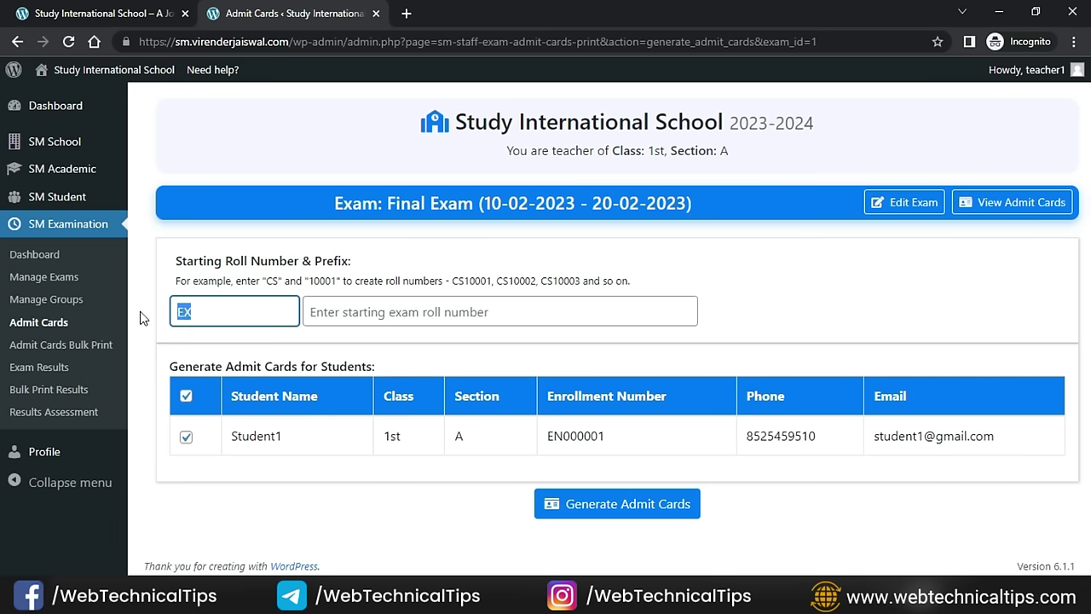
pyautogui.write('AC')
pyautogui.click(358, 312)
pyautogui.write('000001')
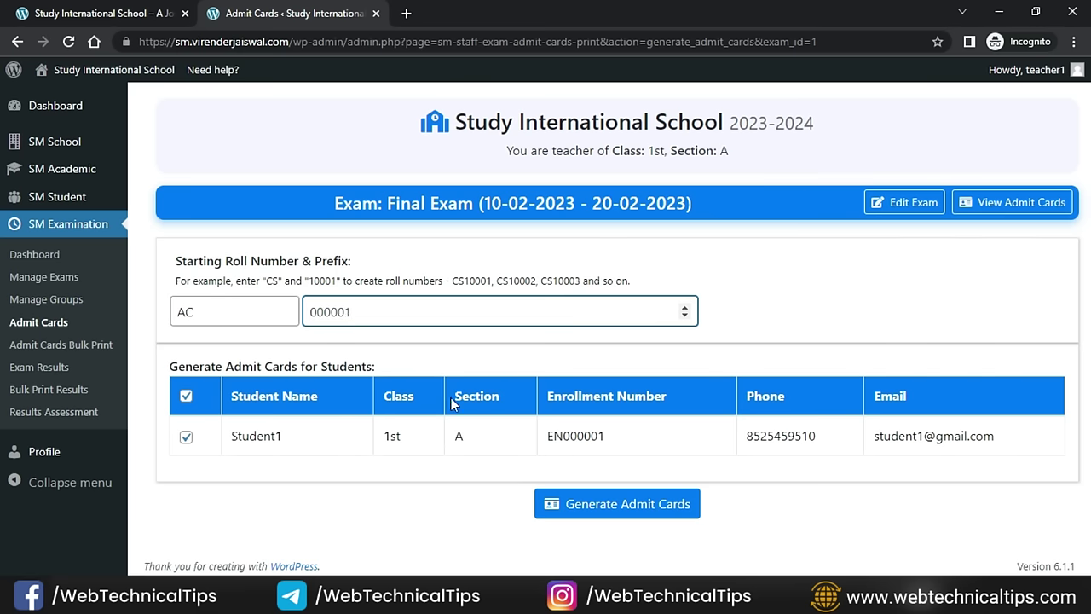
pyautogui.click(457, 475)
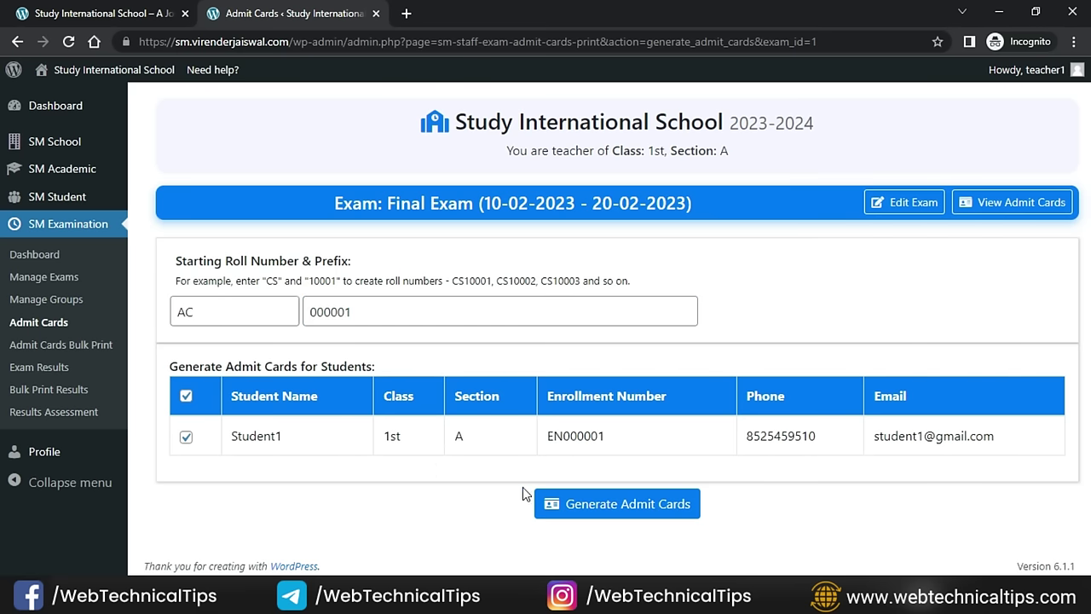
pyautogui.click(640, 518)
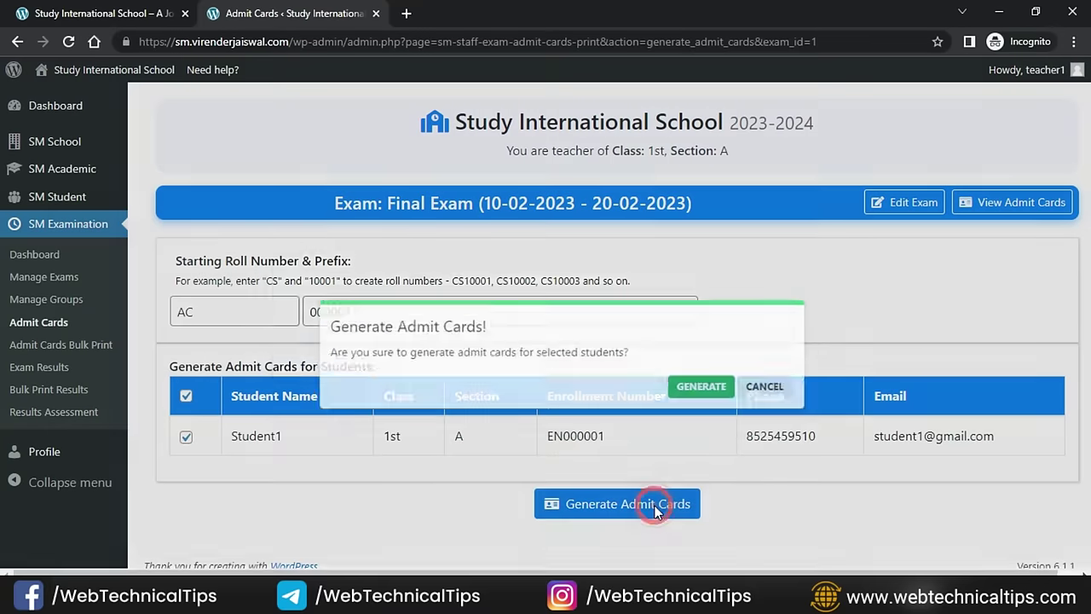
pyautogui.click(698, 356)
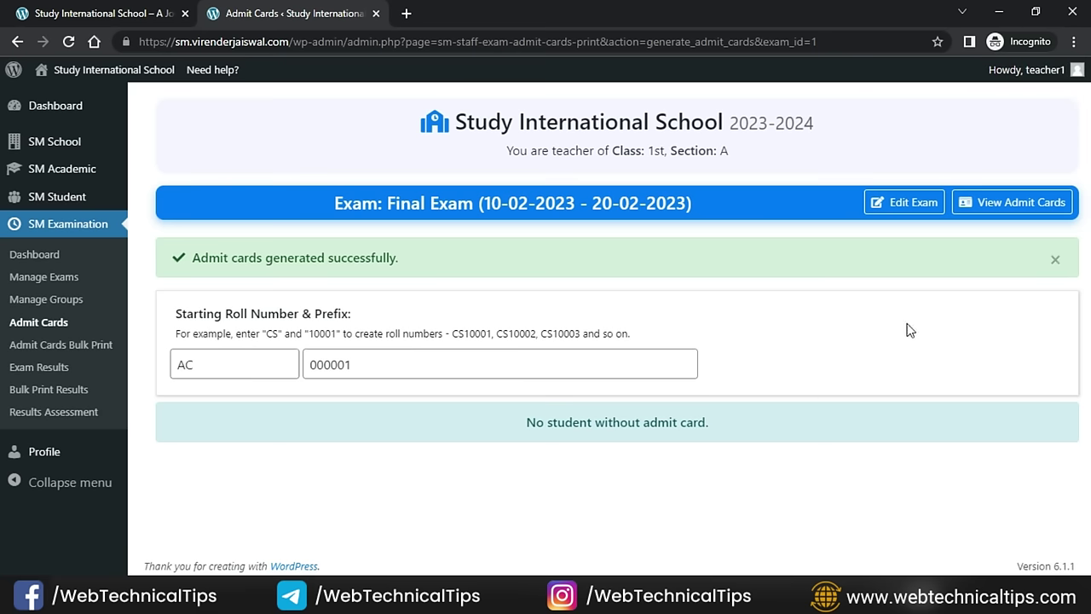
pyautogui.click(1046, 203)
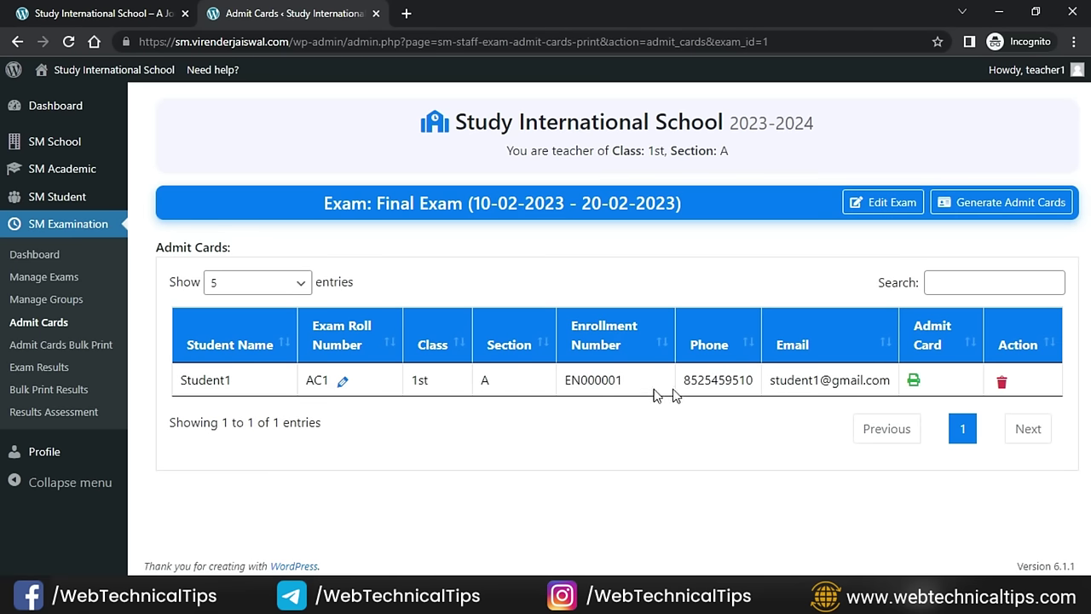
# Step: Open Student1's AC1 admit card and scroll through its Final Exam timetable
pyautogui.click(914, 381)
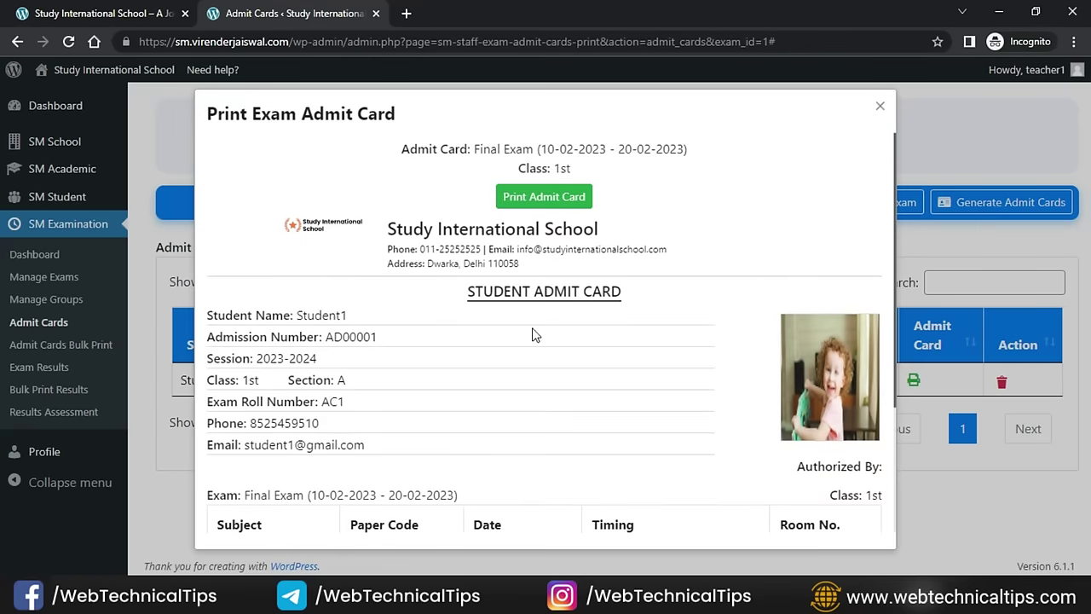
pyautogui.scroll(-2, 467, 320)
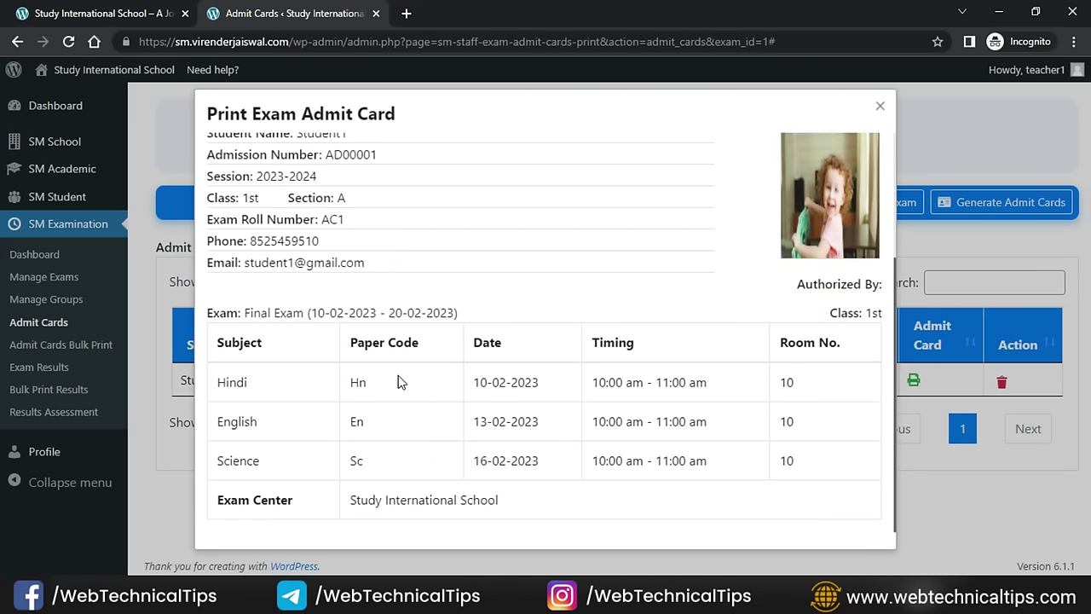
pyautogui.scroll(2, 397, 382)
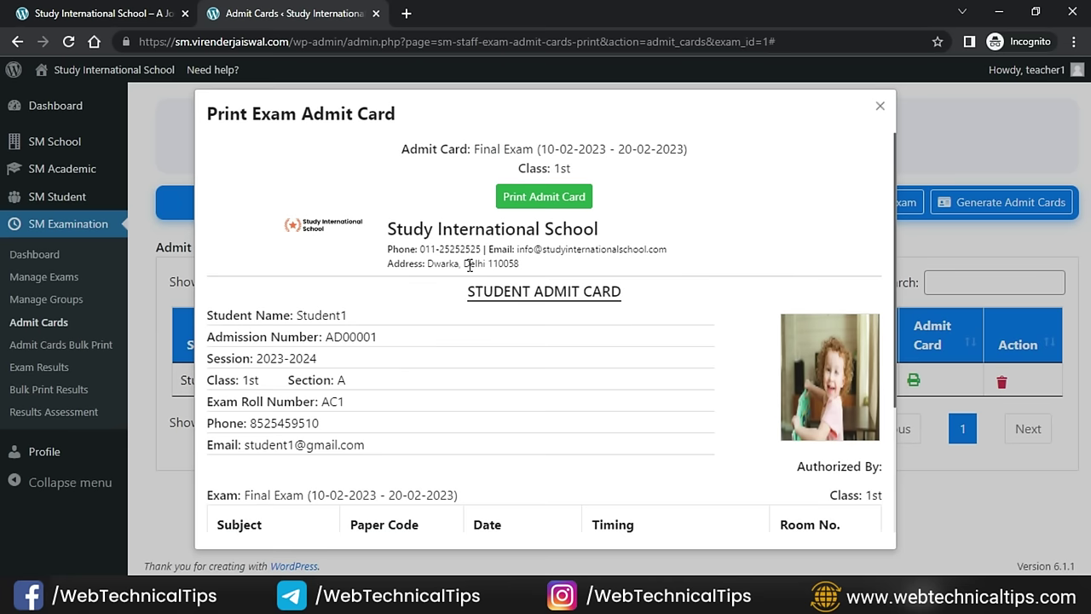
pyautogui.scroll(-2, 470, 265)
pyautogui.scroll(2, 625, 415)
# Step: Close the admin preview and go to the Admit Card section in the student's browser
pyautogui.click(880, 106)
pyautogui.hotkey('alt', 'Tab')
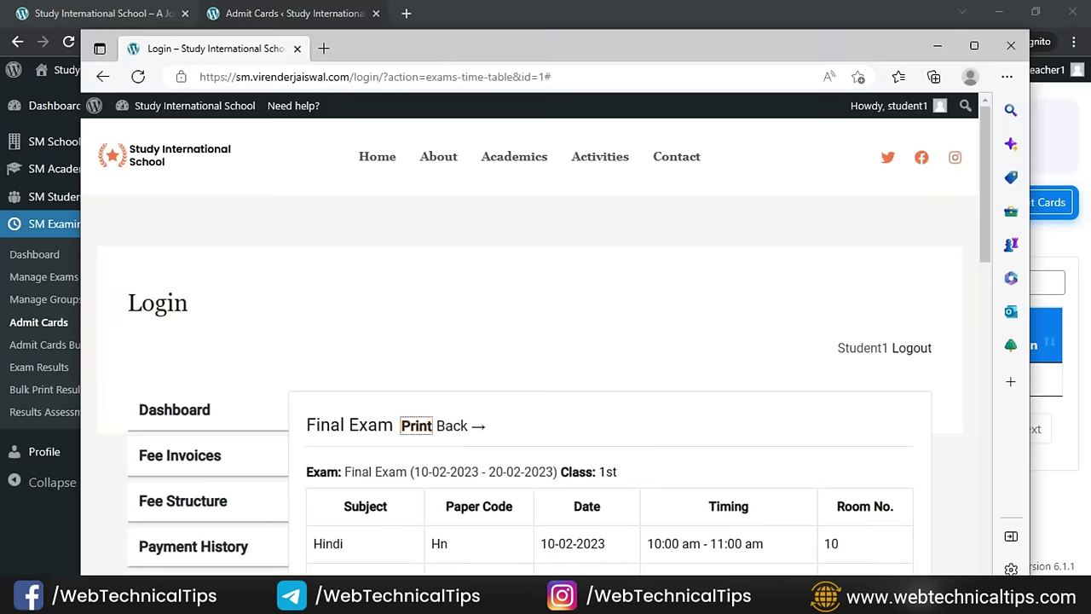
pyautogui.scroll(-7, 263, 506)
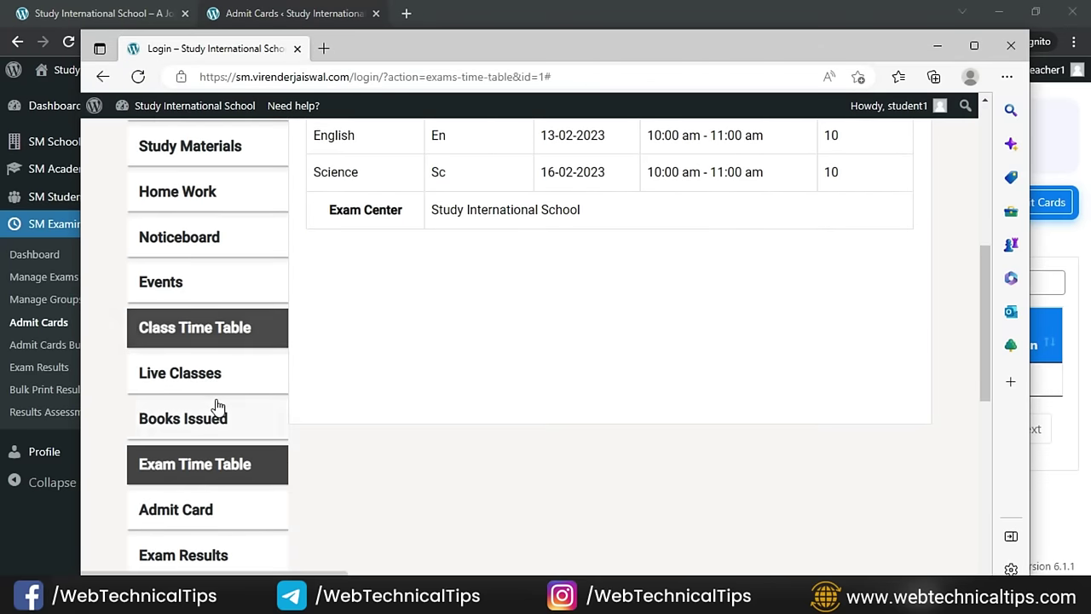
pyautogui.click(177, 367)
pyautogui.scroll(-2, 470, 384)
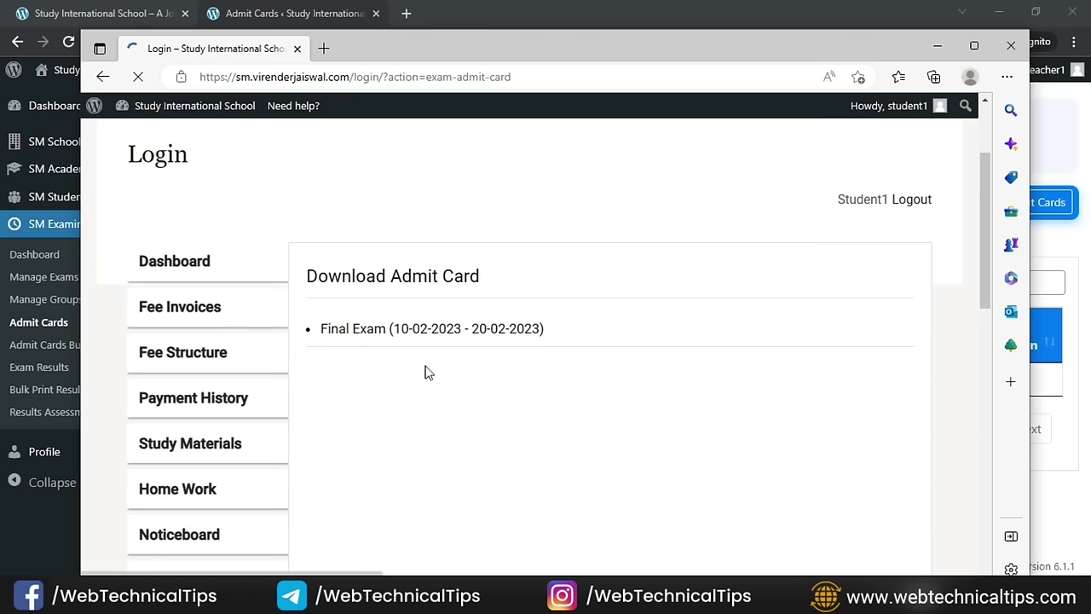
pyautogui.scroll(-4, 419, 340)
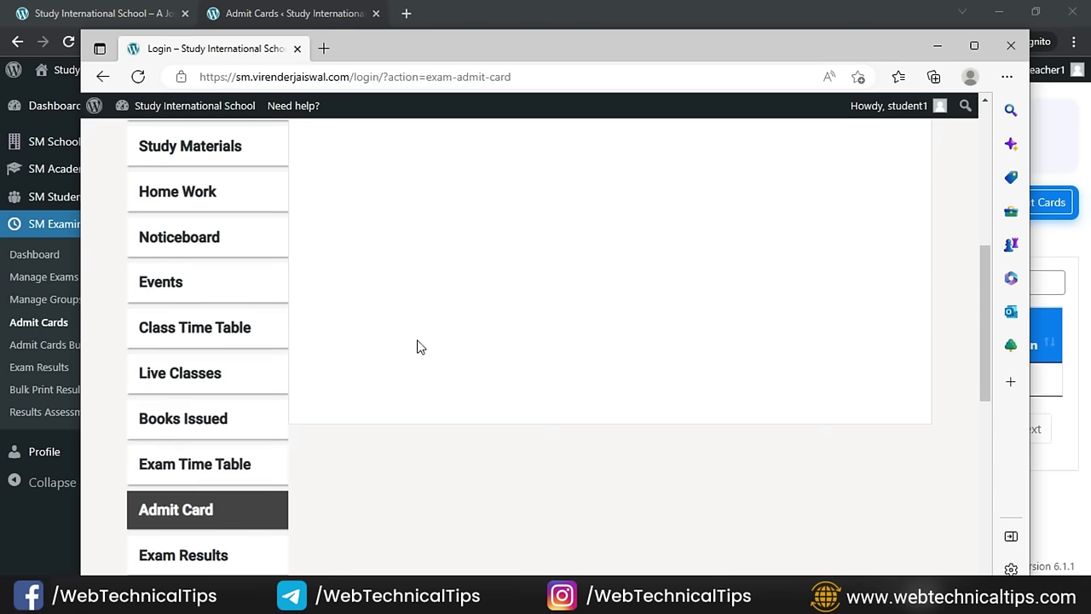
pyautogui.scroll(2, 418, 347)
# Step: Review Student1's Final Exam admit card in the student portal, then close it
pyautogui.click(352, 256)
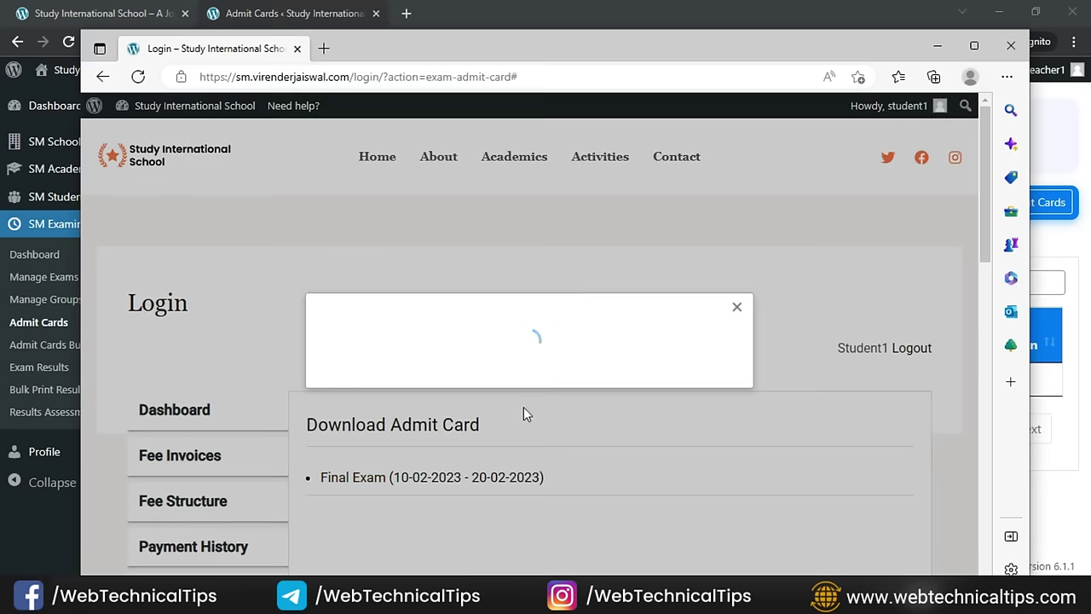
pyautogui.scroll(-5, 553, 377)
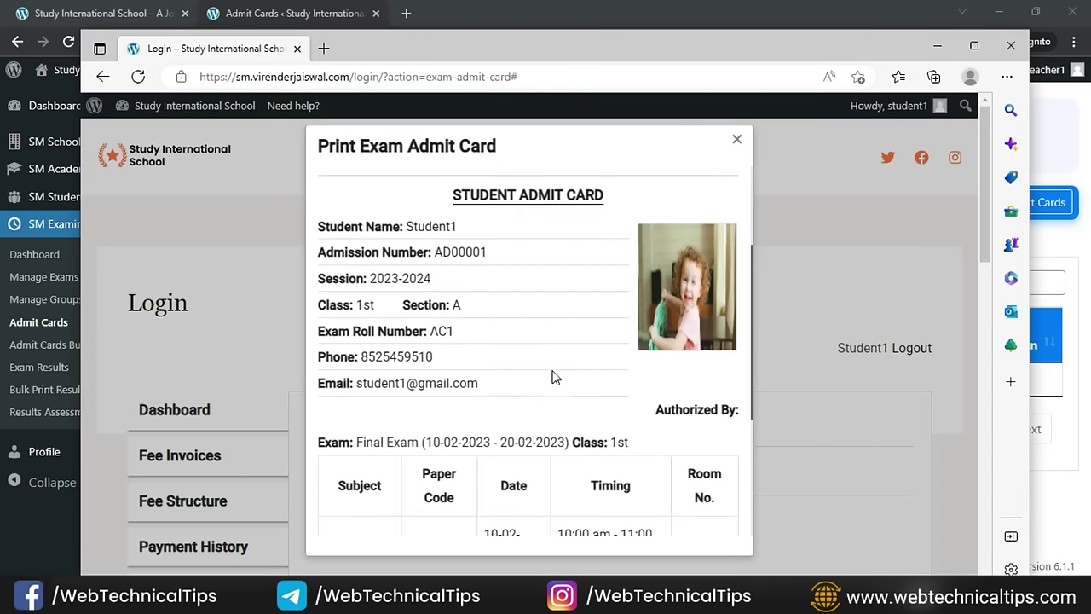
pyautogui.scroll(8, 553, 378)
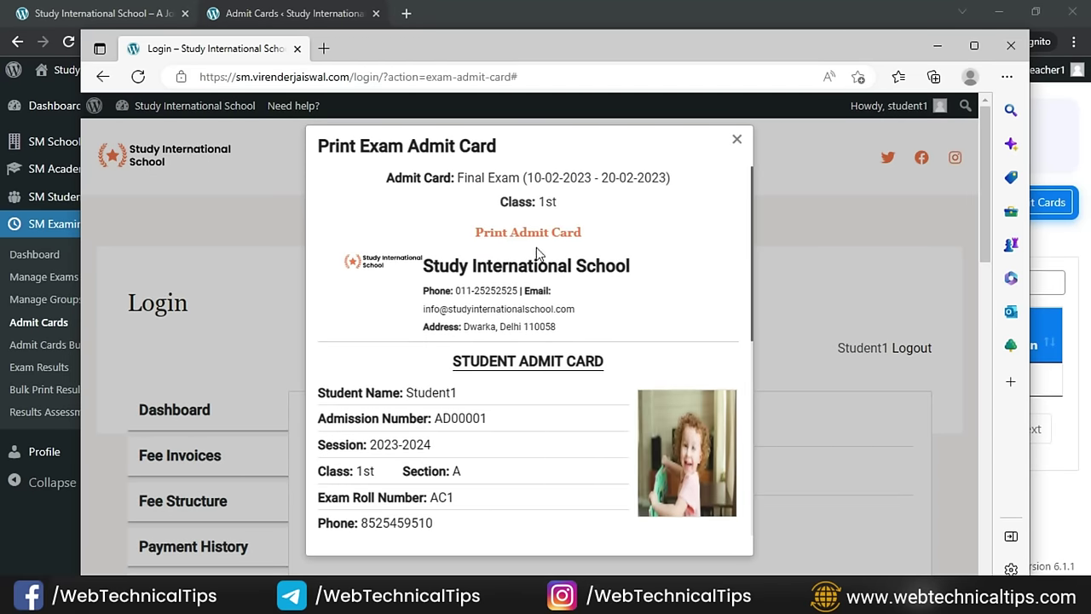
pyautogui.click(533, 232)
pyautogui.scroll(-6, 548, 319)
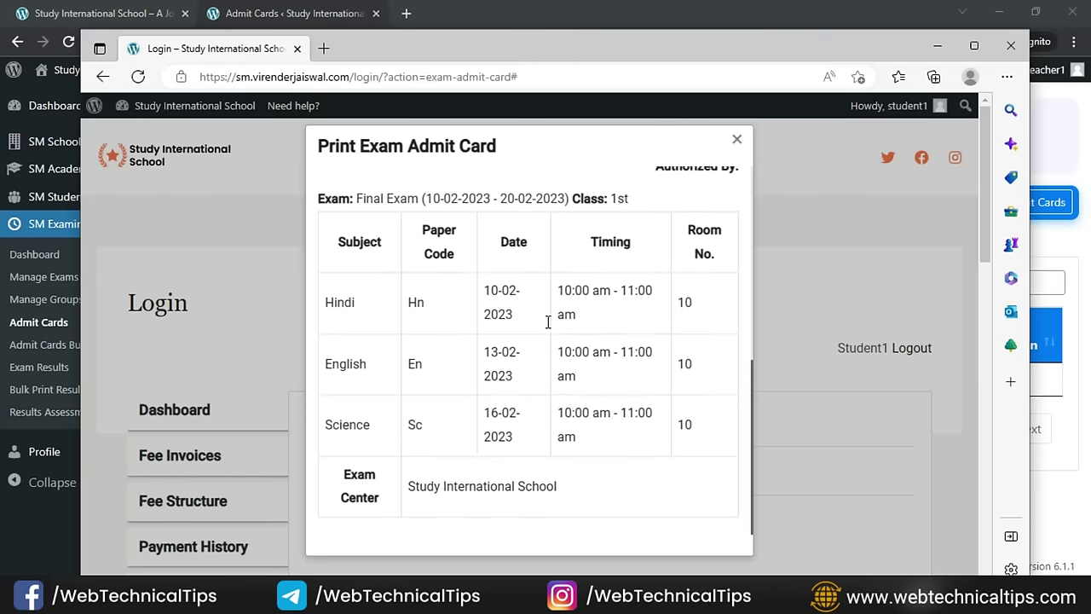
pyautogui.scroll(2, 576, 382)
pyautogui.scroll(3, 588, 362)
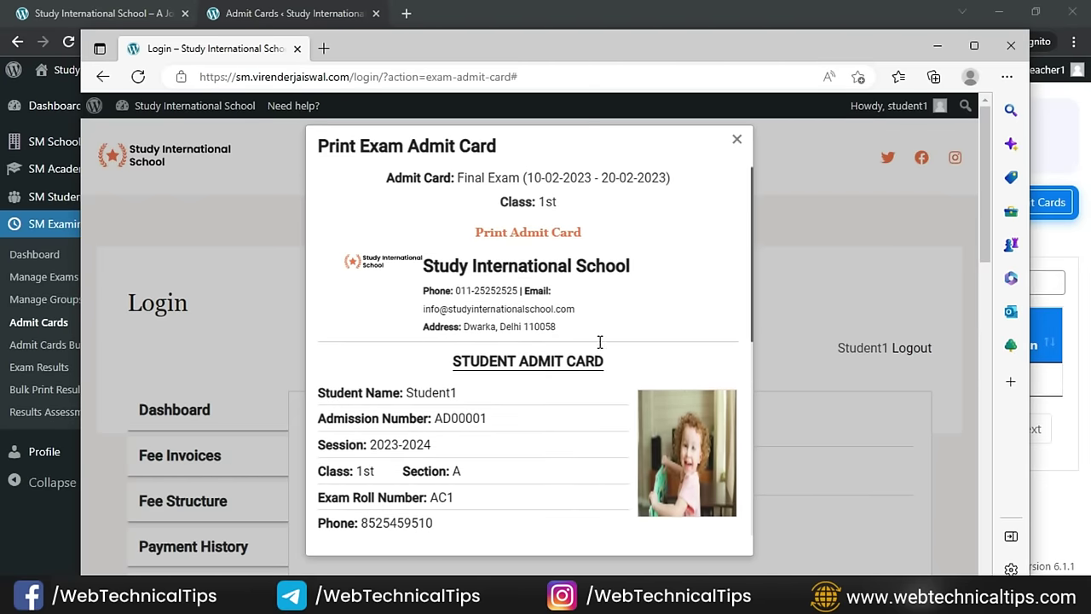
pyautogui.click(735, 140)
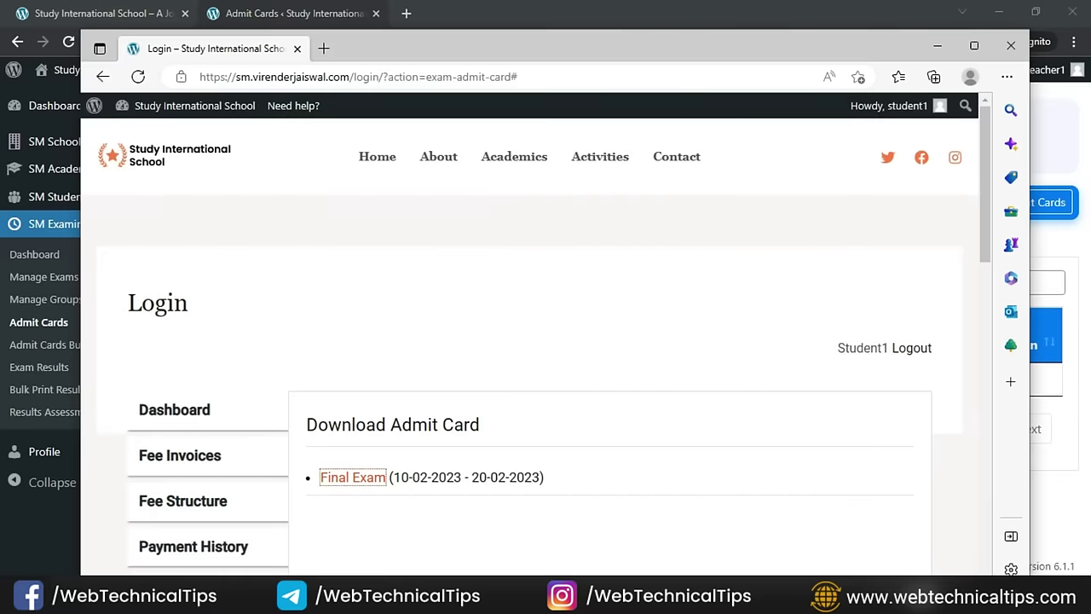
pyautogui.hotkey('alt', 'Tab')
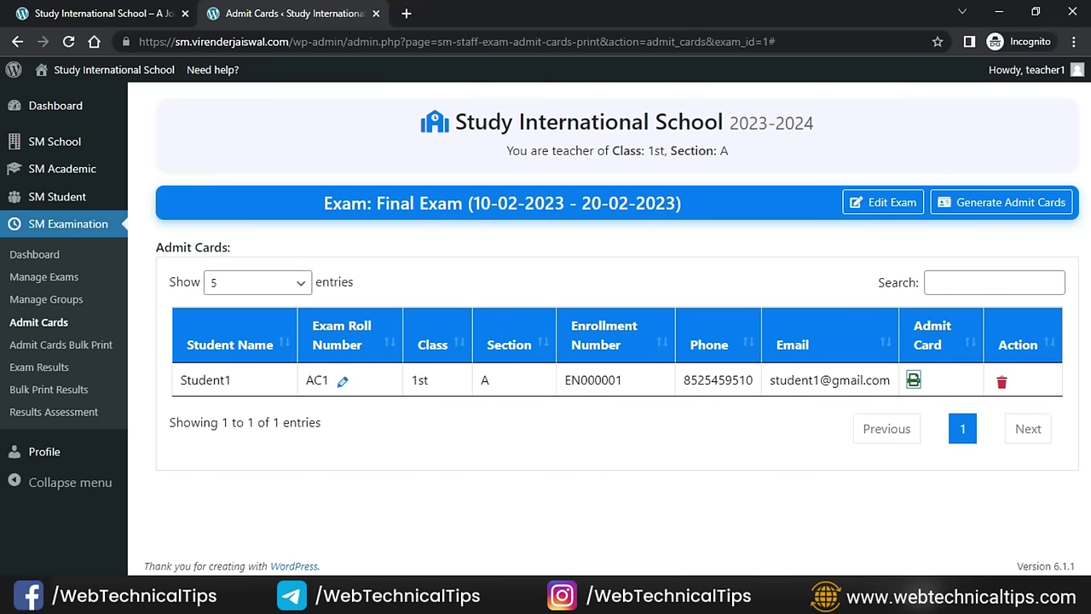
# Step: On Admit Cards Bulk Print, select class 1st, section A and Final Exam
pyautogui.click(77, 349)
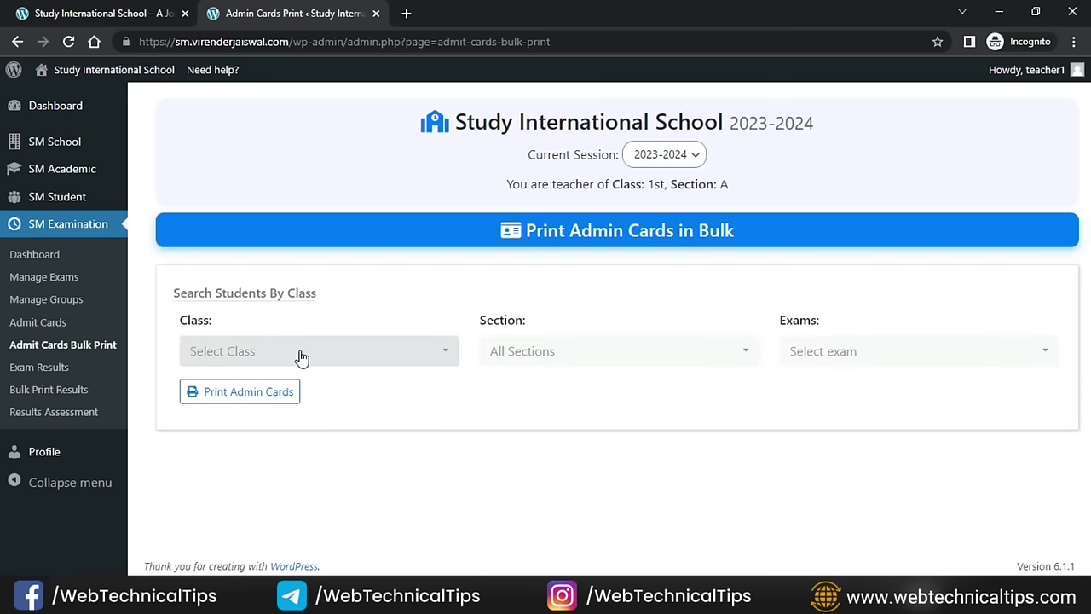
pyautogui.click(299, 351)
pyautogui.click(231, 187)
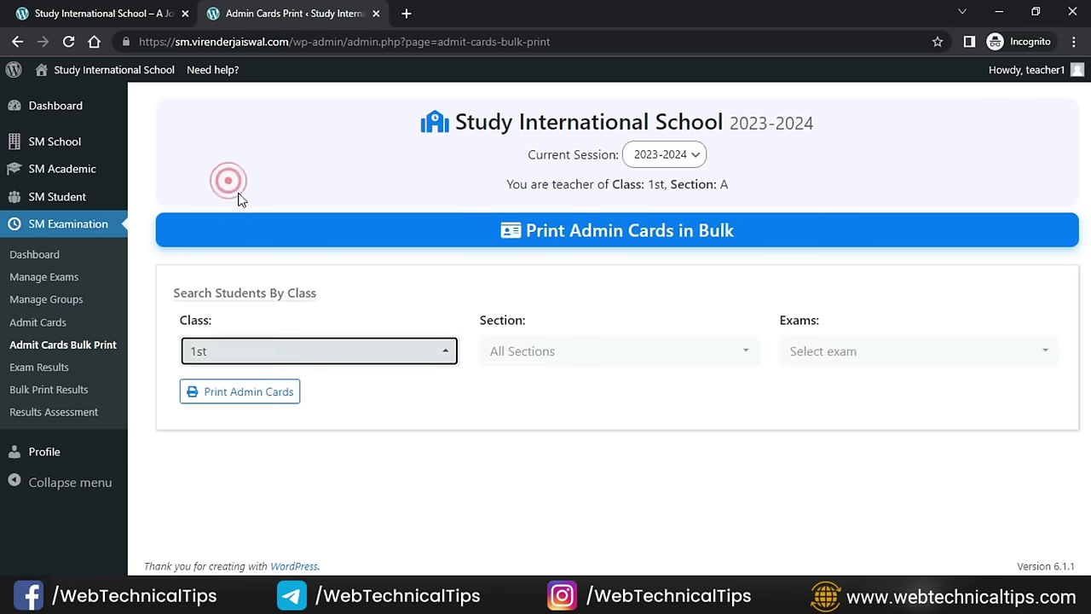
pyautogui.click(527, 352)
pyautogui.click(519, 454)
pyautogui.click(899, 353)
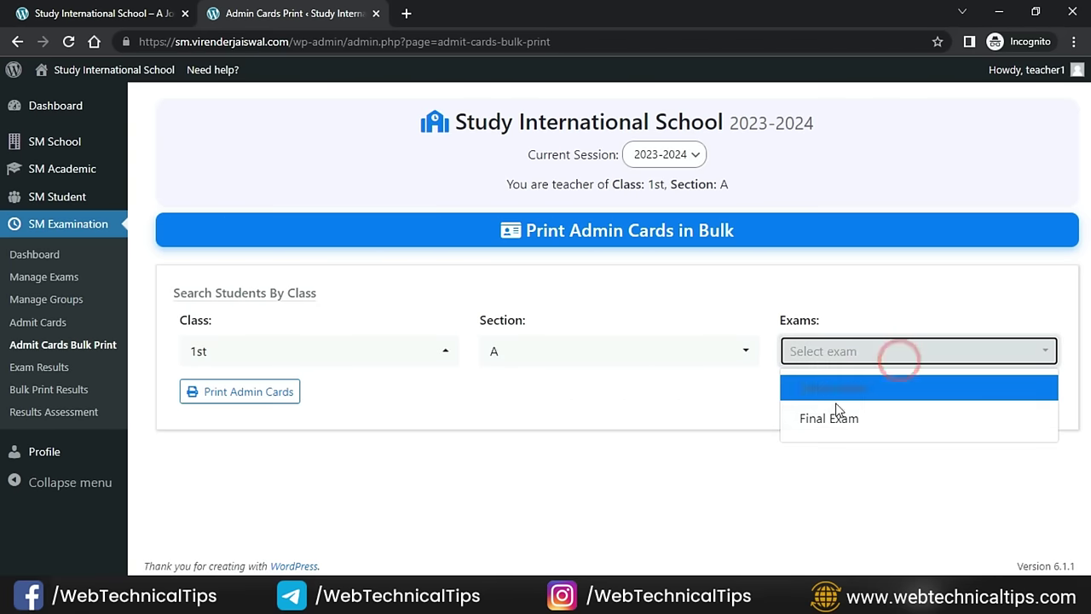
pyautogui.click(820, 416)
# Step: Preview the bulk admit cards, then cancel printing and close the preview
pyautogui.click(243, 392)
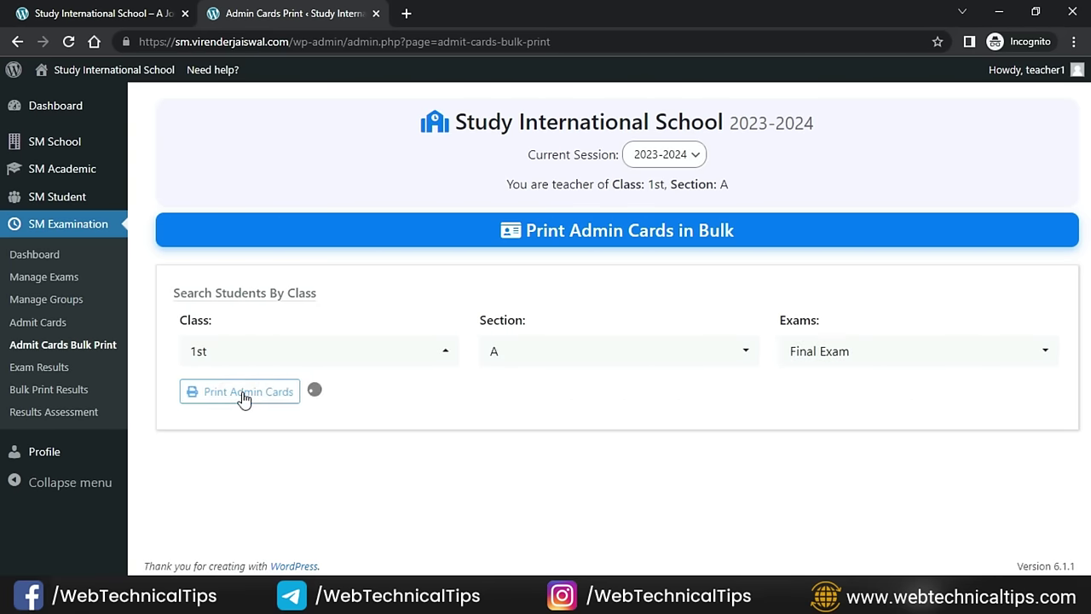
pyautogui.scroll(-3, 555, 280)
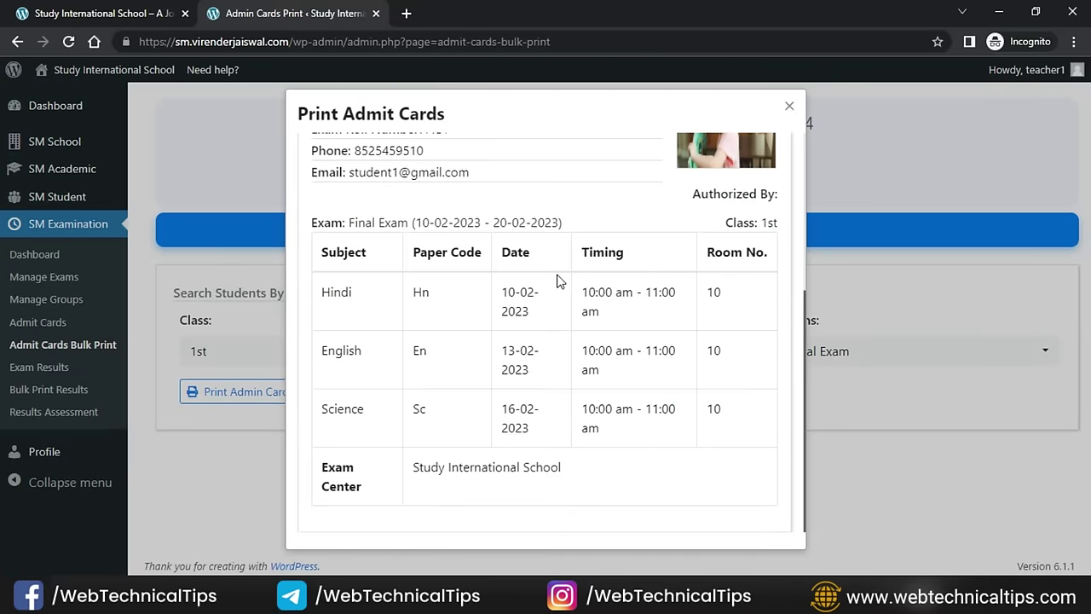
pyautogui.scroll(5, 560, 281)
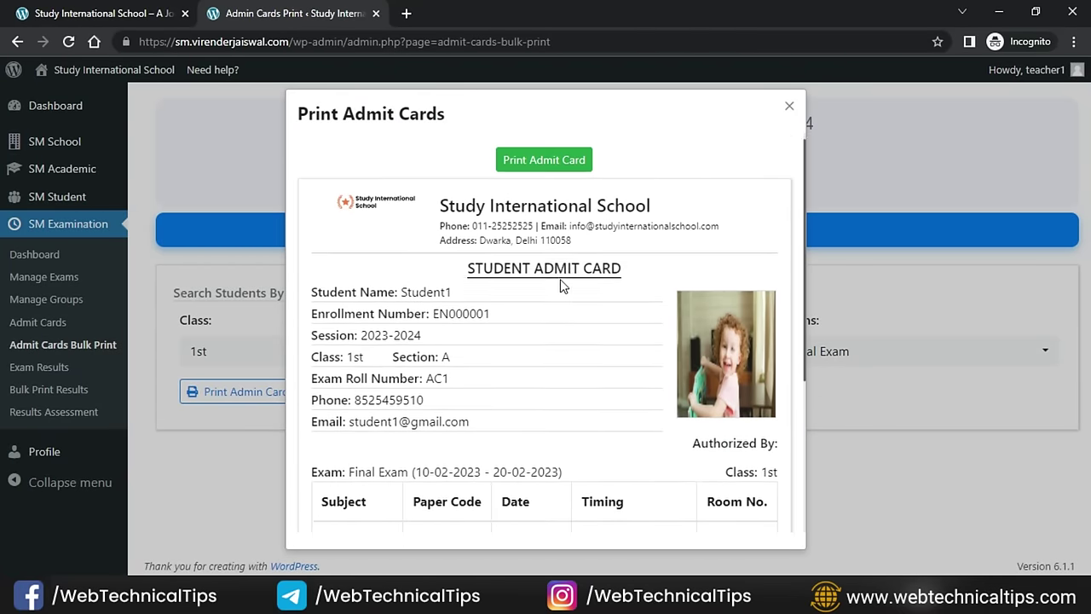
pyautogui.click(562, 172)
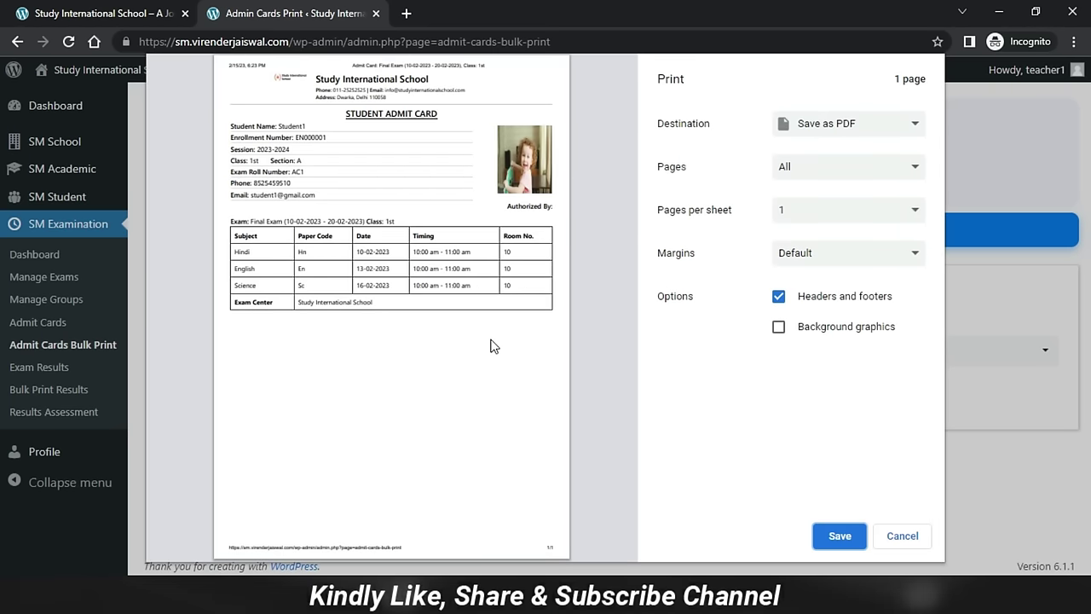
pyautogui.click(905, 535)
pyautogui.click(789, 106)
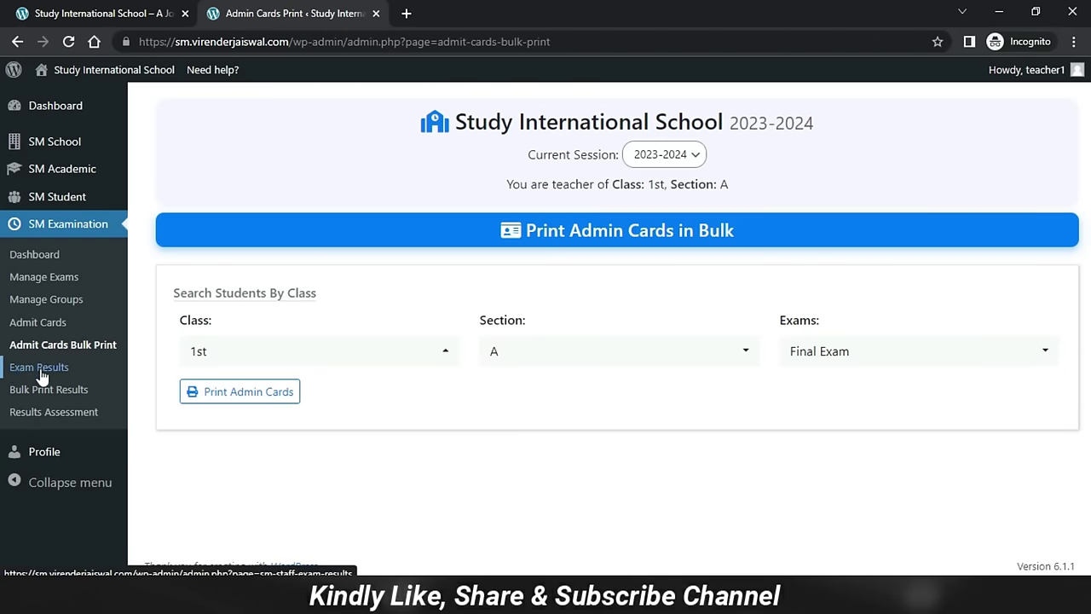
# Step: Start adding Final Exam results and select Student1 (AC1)
pyautogui.click(44, 372)
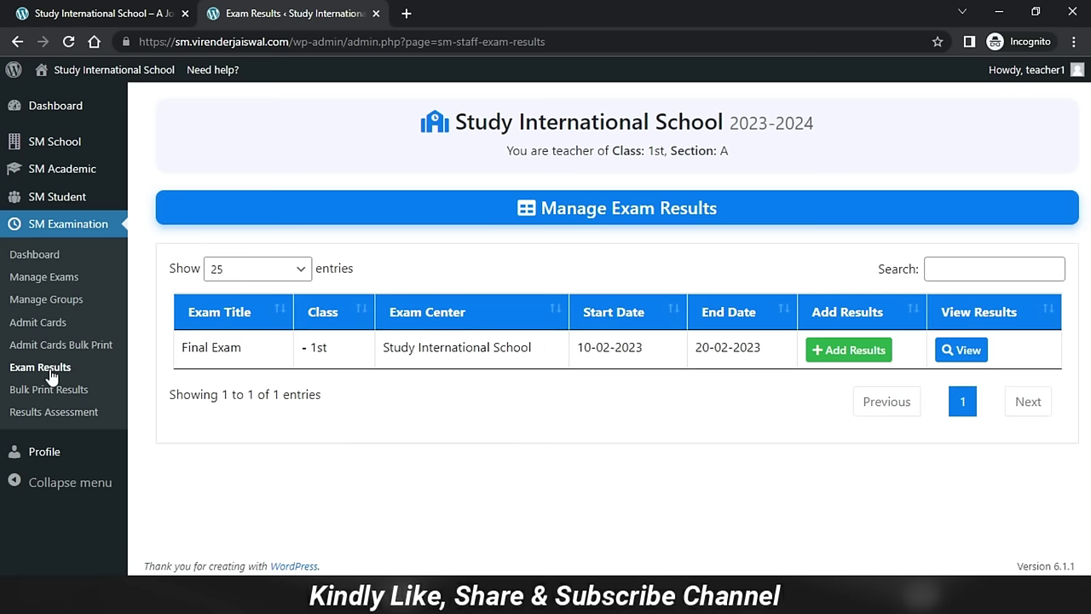
pyautogui.click(860, 350)
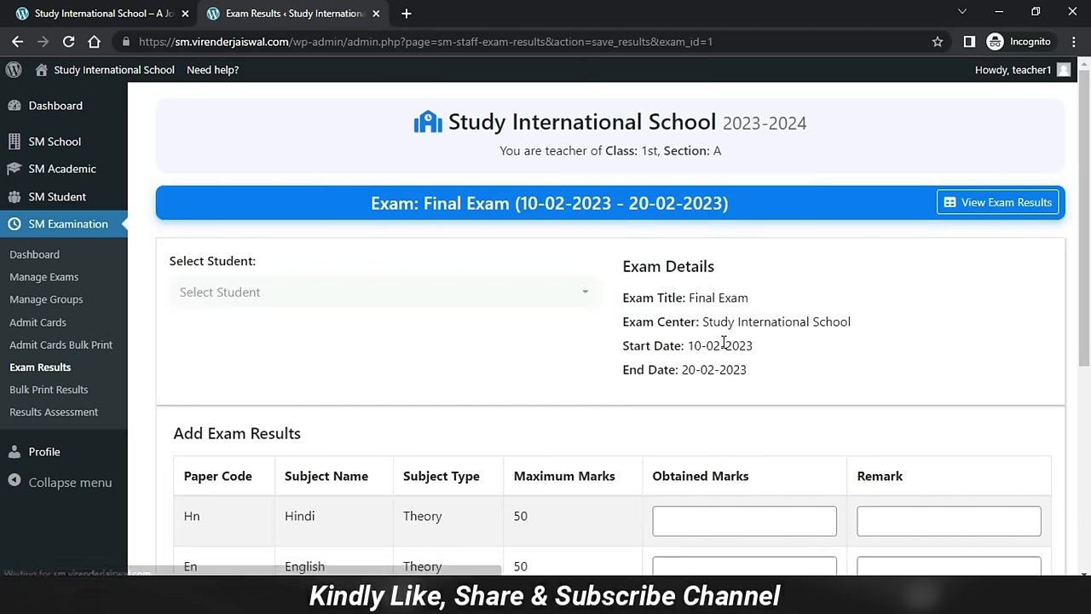
pyautogui.scroll(-3, 357, 271)
pyautogui.scroll(3, 356, 271)
pyautogui.click(215, 294)
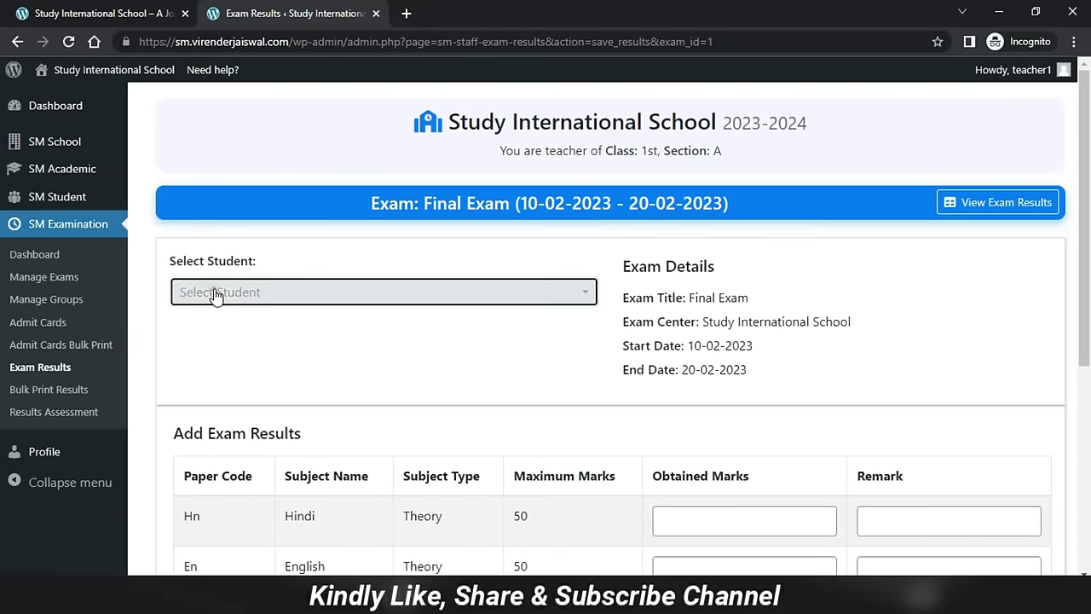
pyautogui.click(238, 392)
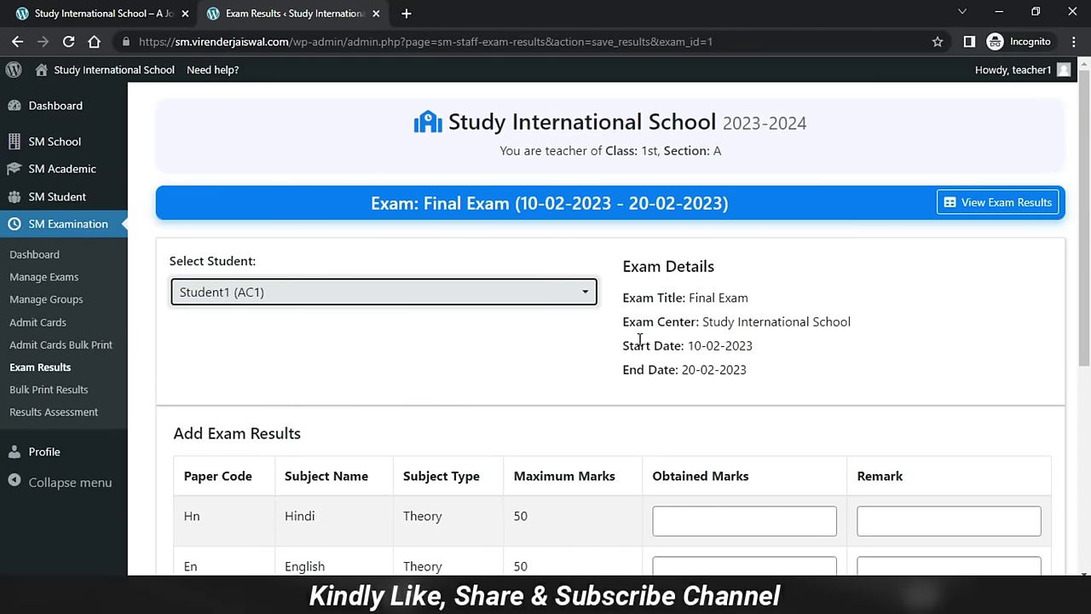
# Step: Enter obtained marks Hindi 48, English 45 and Science 47
pyautogui.scroll(-2, 640, 339)
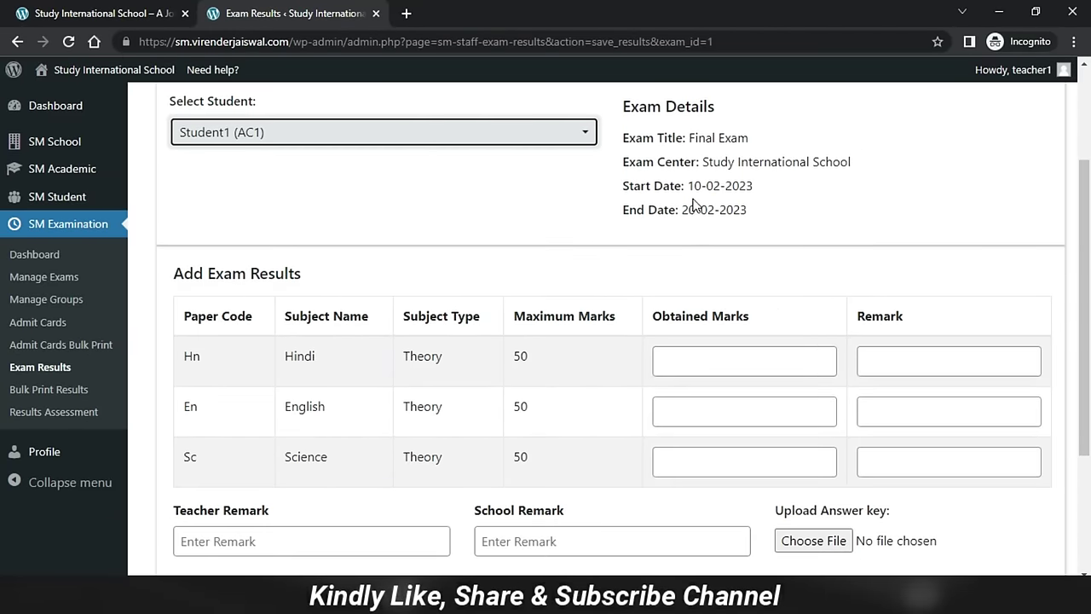
pyautogui.scroll(-2, 313, 271)
pyautogui.click(754, 200)
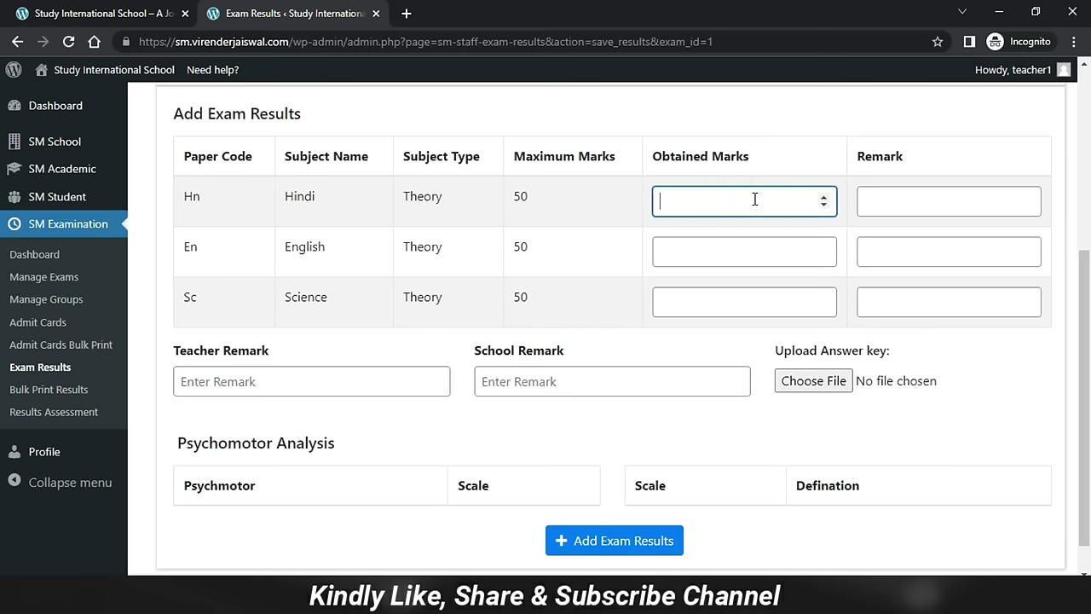
pyautogui.write('48')
pyautogui.click(753, 249)
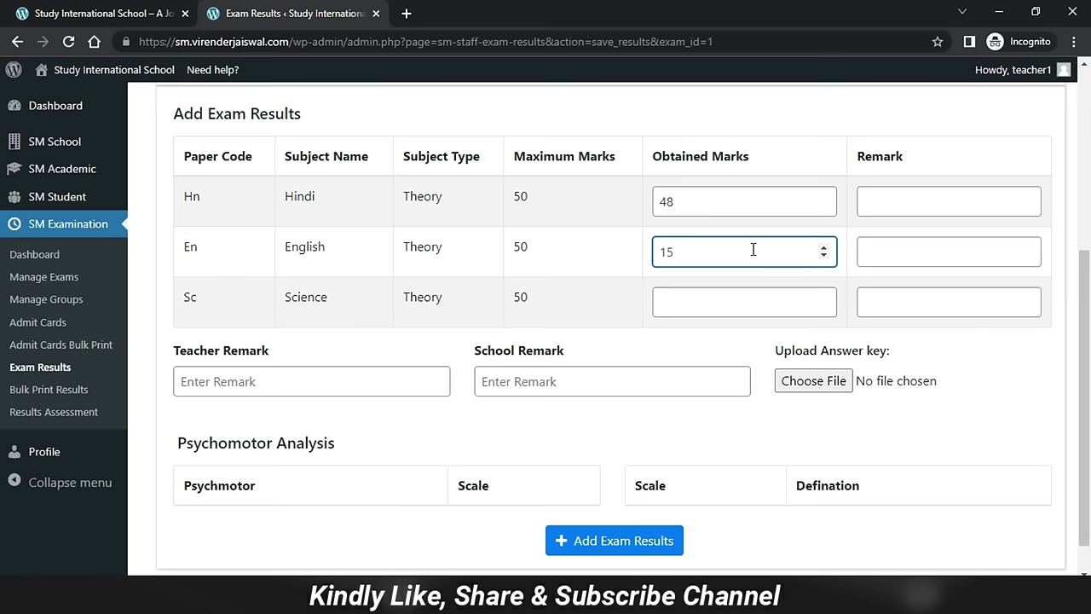
pyautogui.doubleClick(714, 250)
pyautogui.write('45')
pyautogui.click(678, 308)
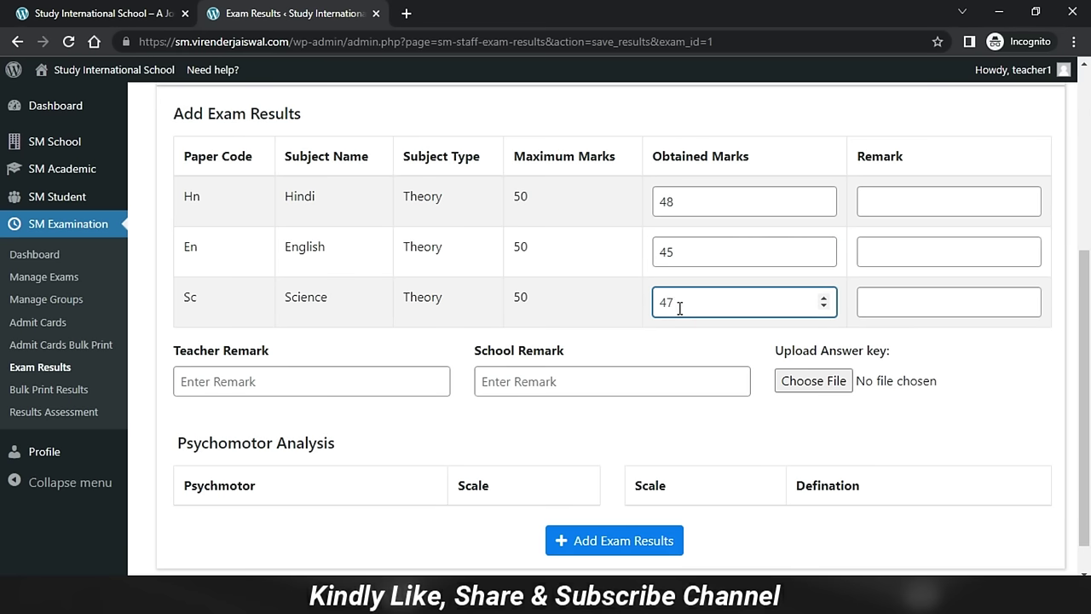
# Step: Add the teacher remark 'Very Good' and save the exam results
pyautogui.click(248, 380)
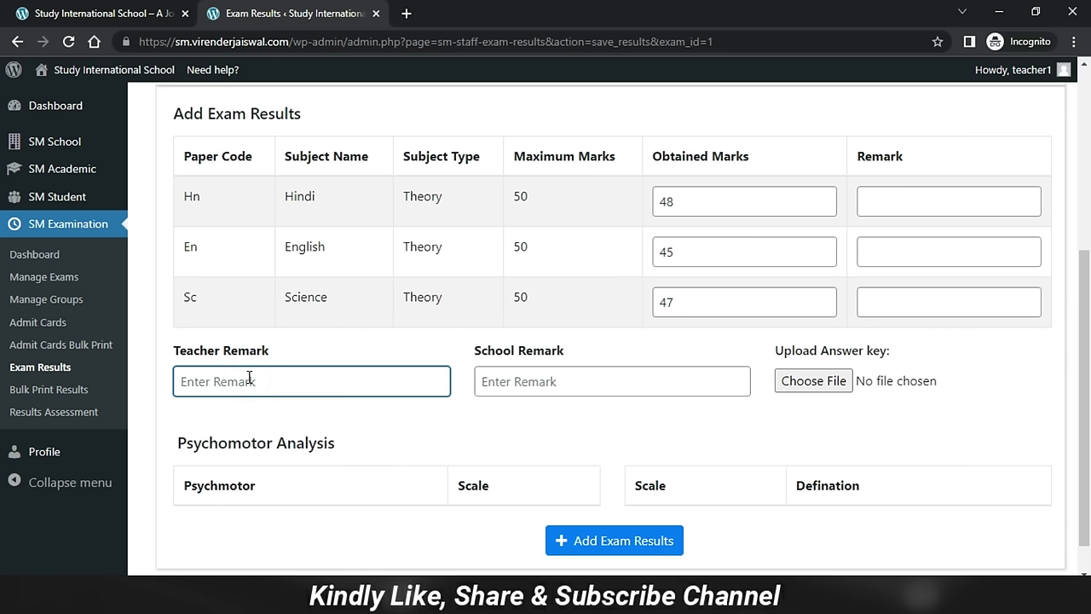
pyautogui.write('Very Good')
pyautogui.click(518, 390)
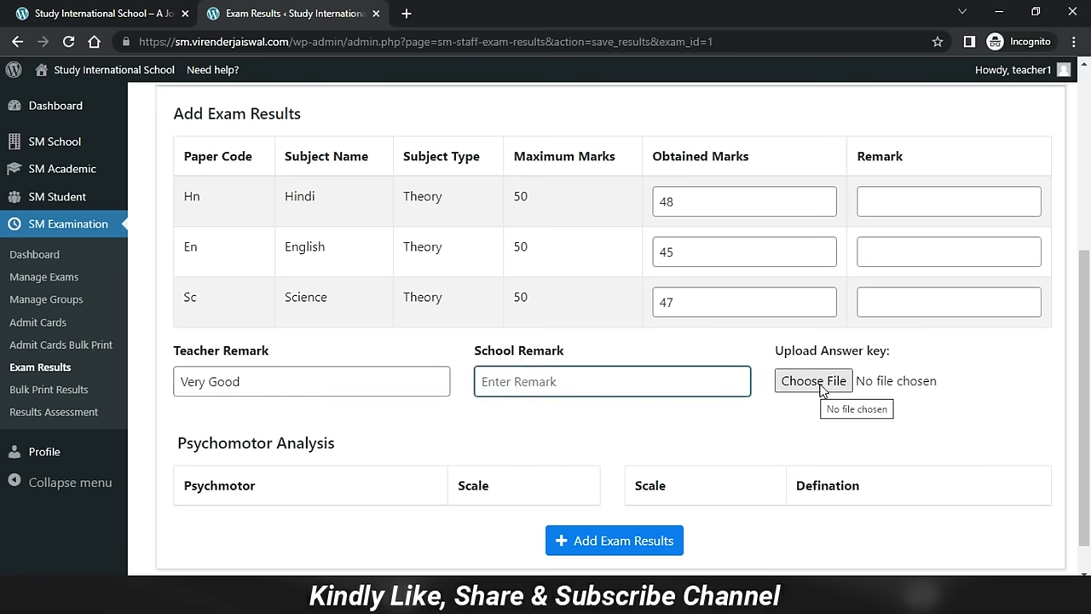
pyautogui.scroll(-1, 724, 516)
pyautogui.scroll(4, 724, 517)
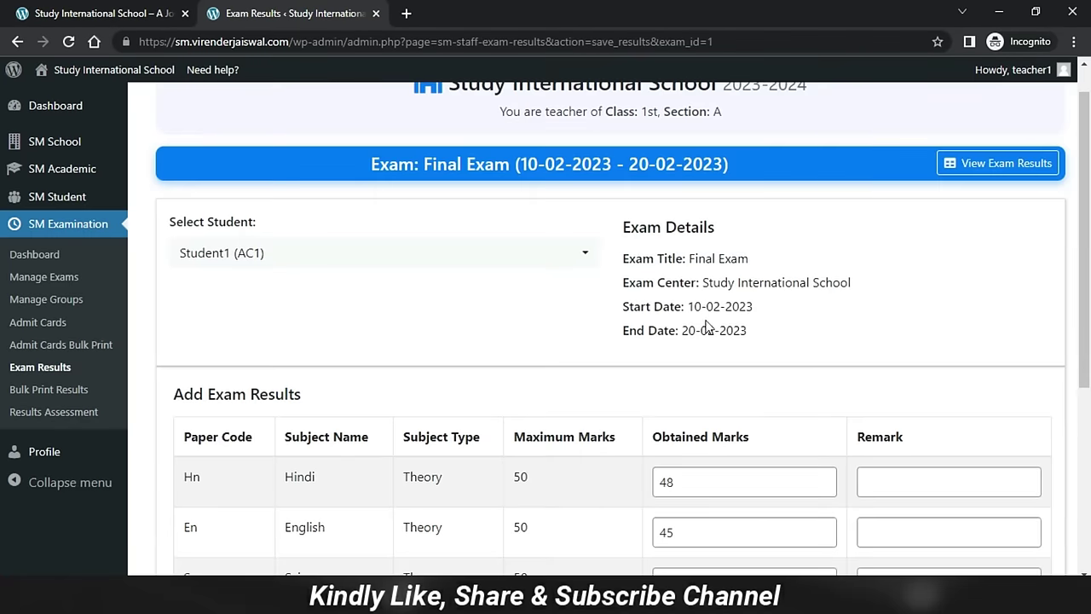
pyautogui.scroll(-4, 705, 325)
pyautogui.click(633, 510)
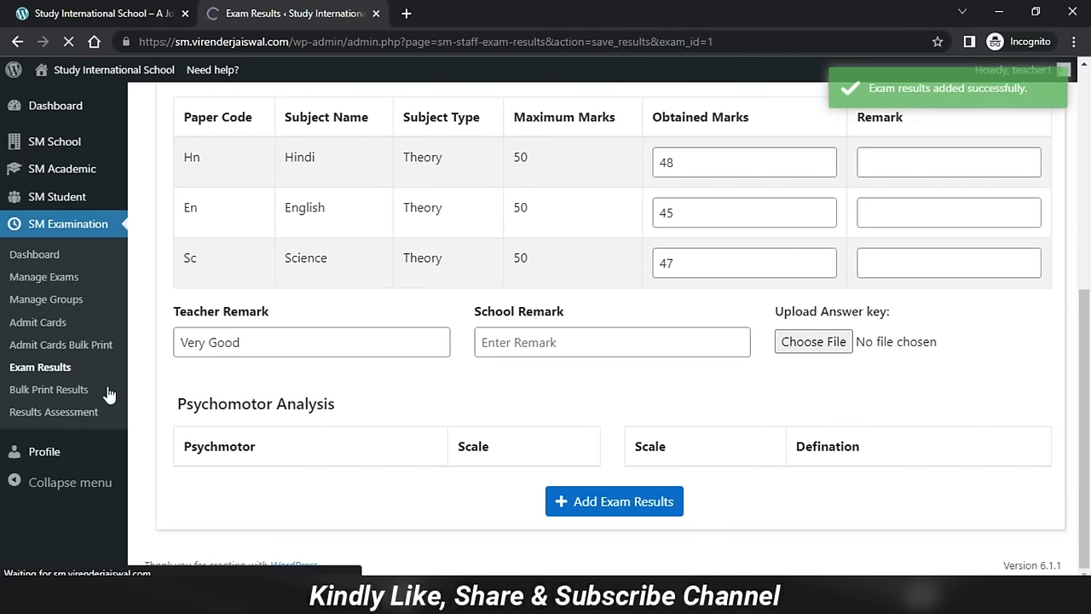
pyautogui.scroll(4, 990, 255)
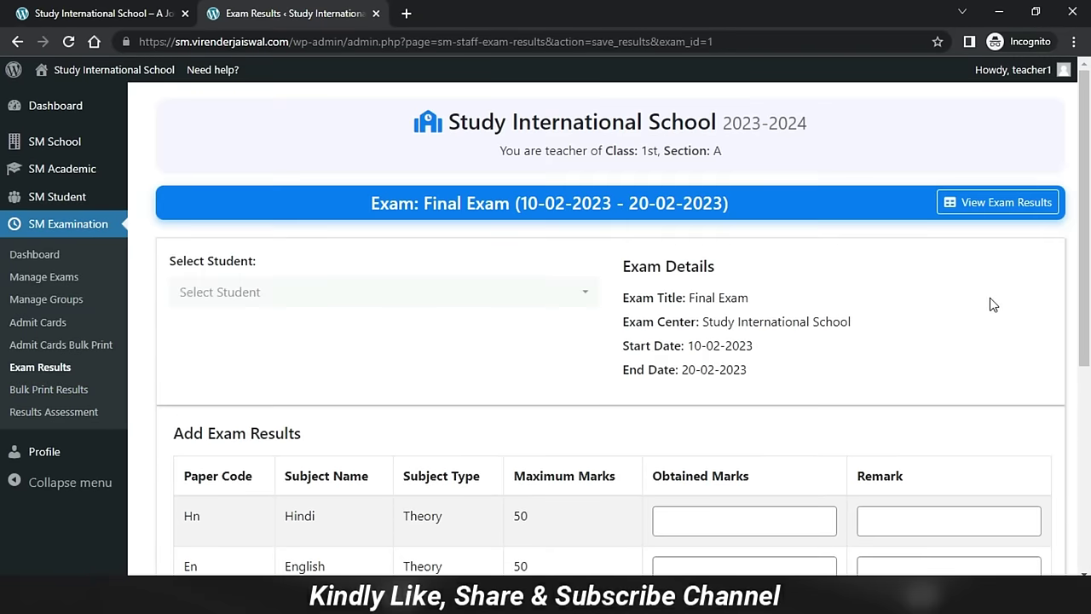
# Step: Open Student1's printable Final Exam result sheet and confirm 140/150, 93.33%, rank 1
pyautogui.click(987, 208)
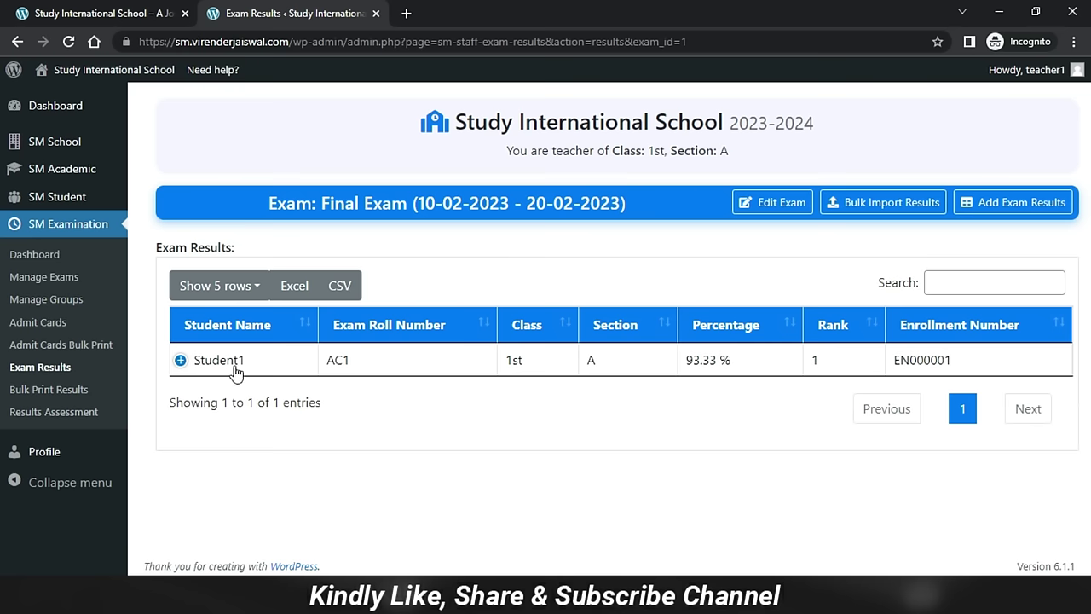
pyautogui.click(180, 360)
pyautogui.click(247, 394)
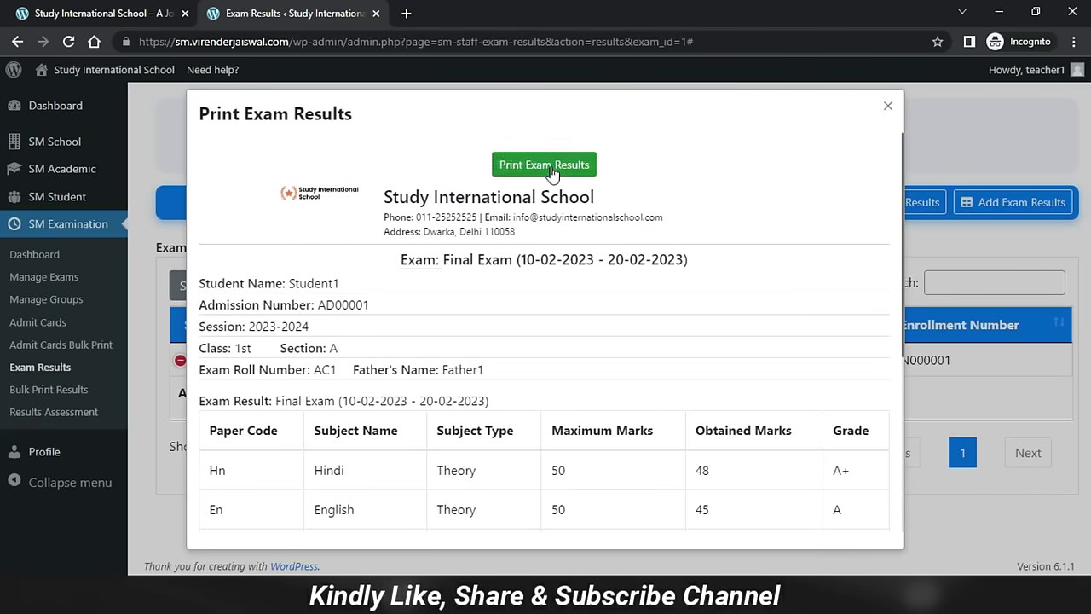
pyautogui.scroll(-3, 528, 373)
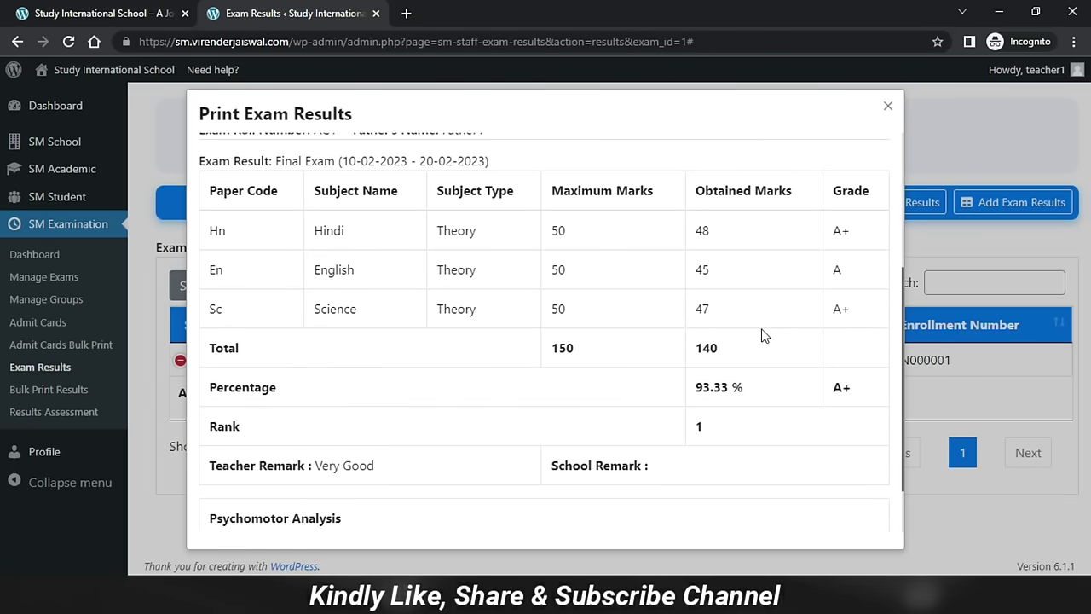
pyautogui.scroll(-1, 730, 334)
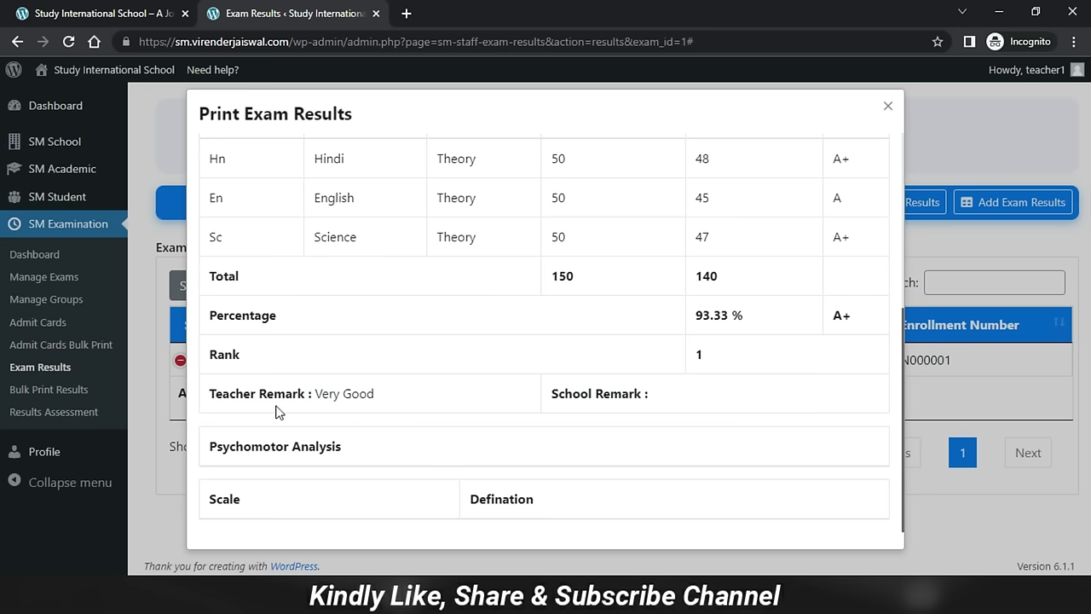
pyautogui.scroll(5, 535, 506)
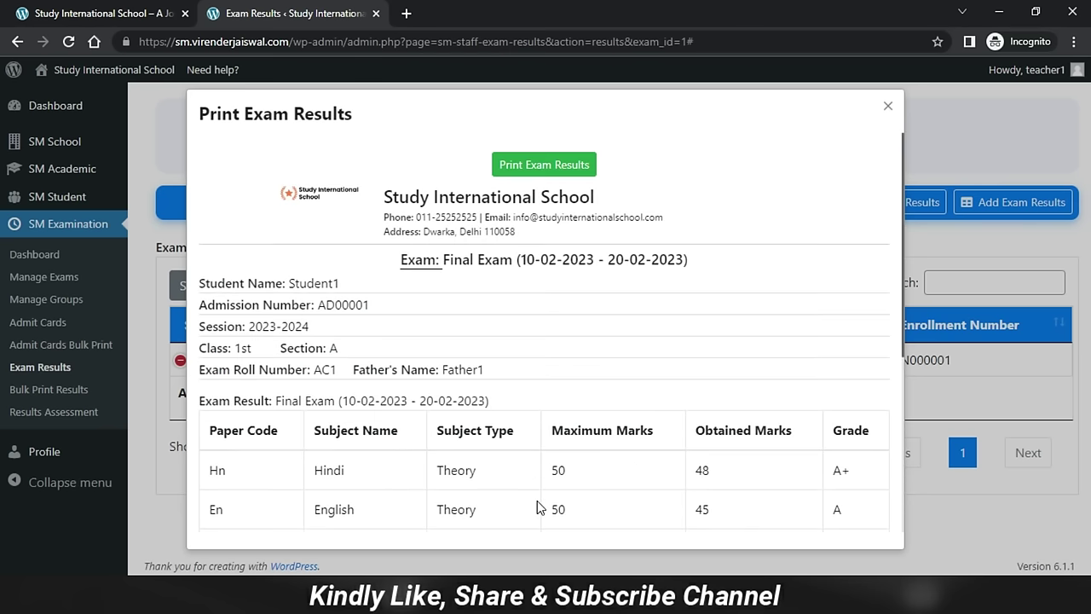
pyautogui.click(888, 106)
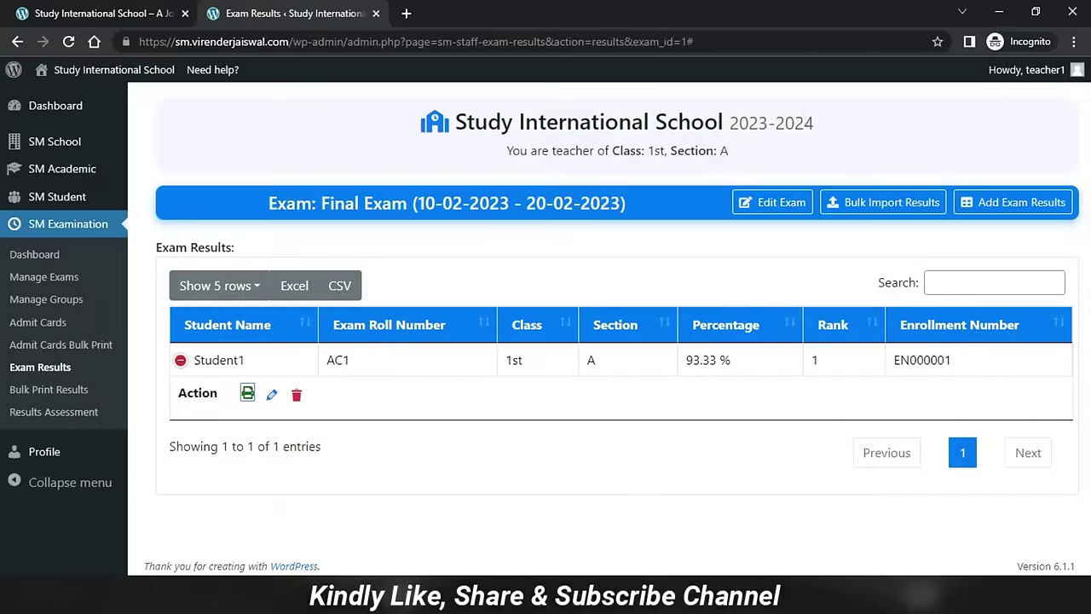
pyautogui.hotkey('alt', 'Tab')
pyautogui.scroll(-6, 329, 497)
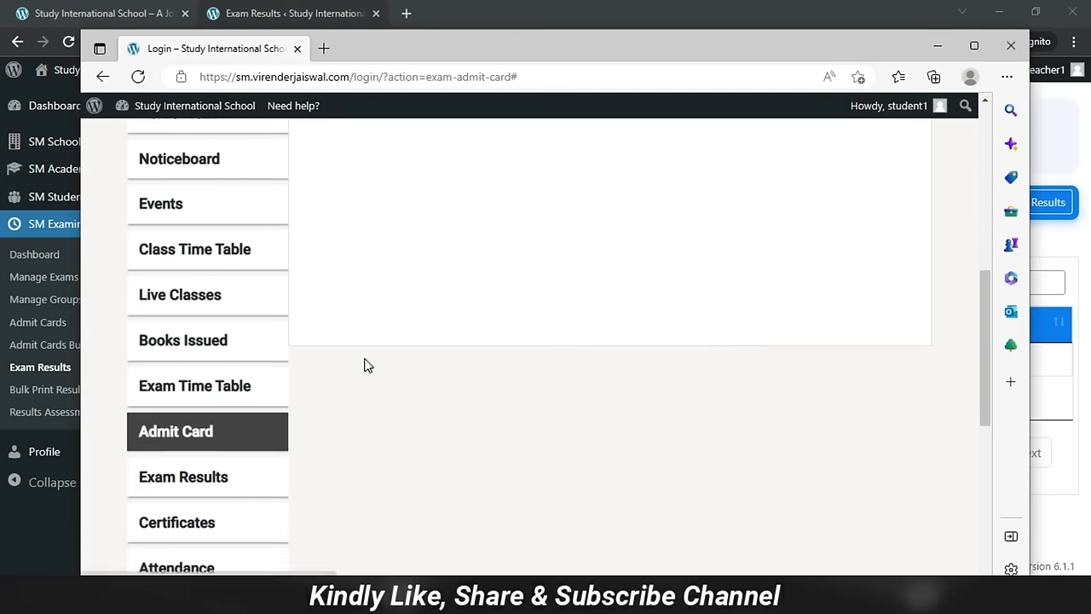
# Step: View the Final Exam result sheet under Exam Results in the student portal
pyautogui.scroll(-3, 243, 272)
pyautogui.click(221, 258)
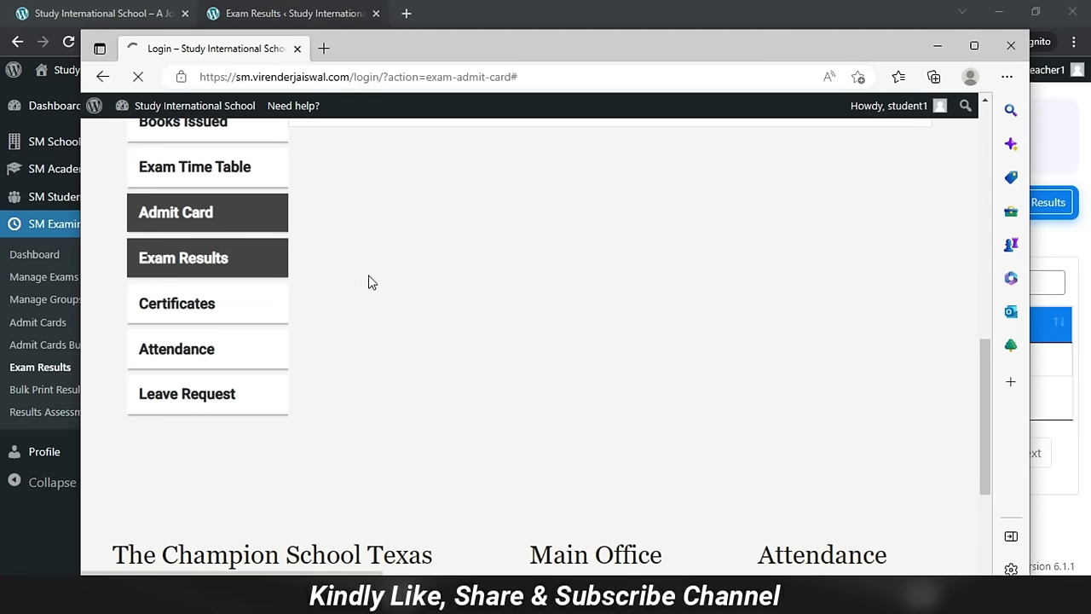
pyautogui.scroll(-3, 520, 375)
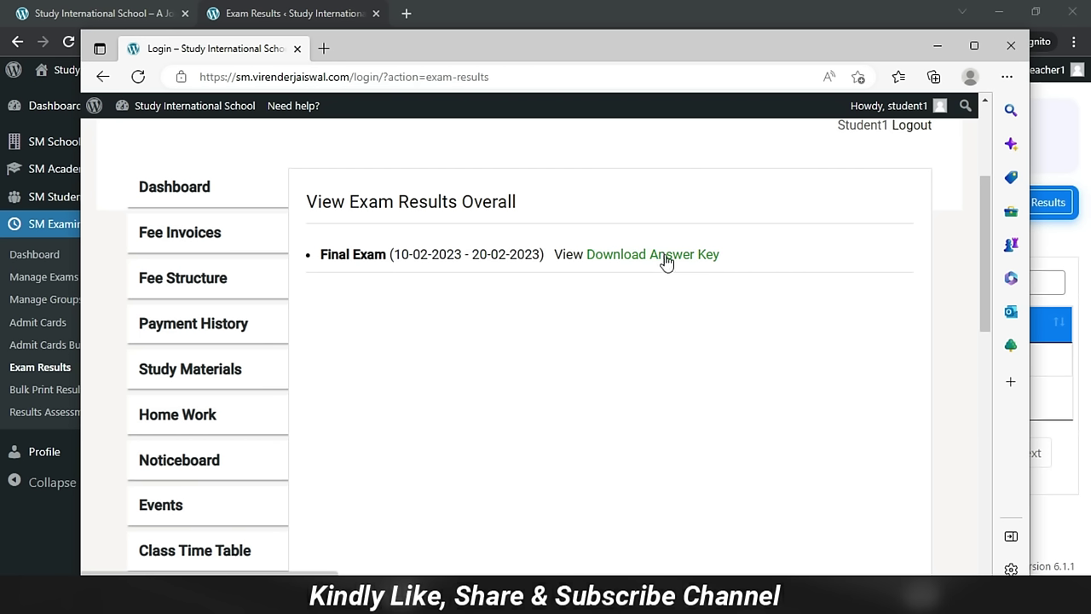
pyautogui.click(576, 254)
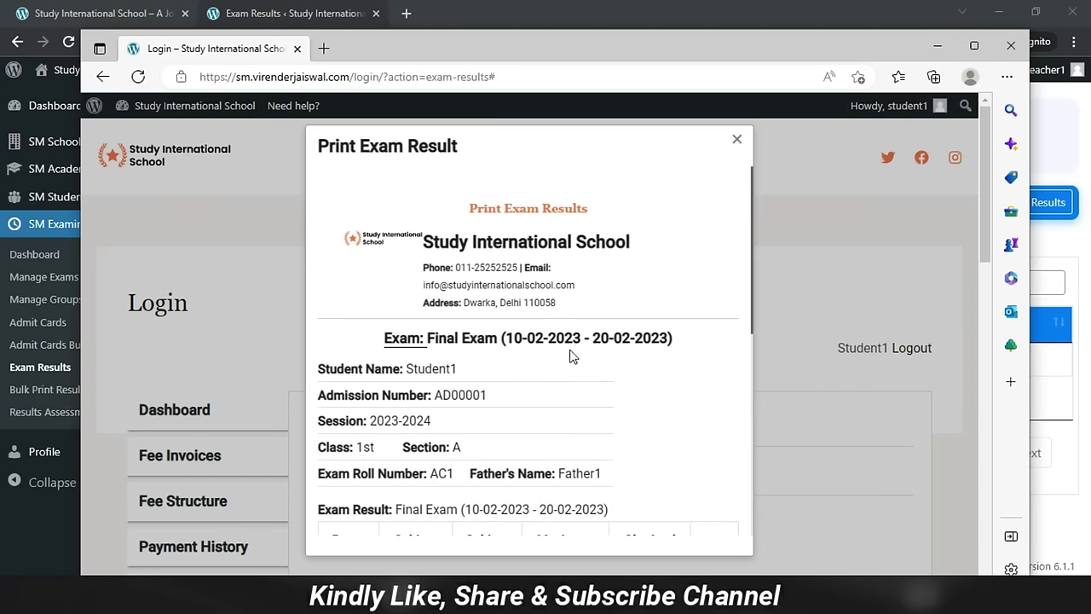
pyautogui.scroll(-3, 570, 356)
pyautogui.scroll(1, 467, 231)
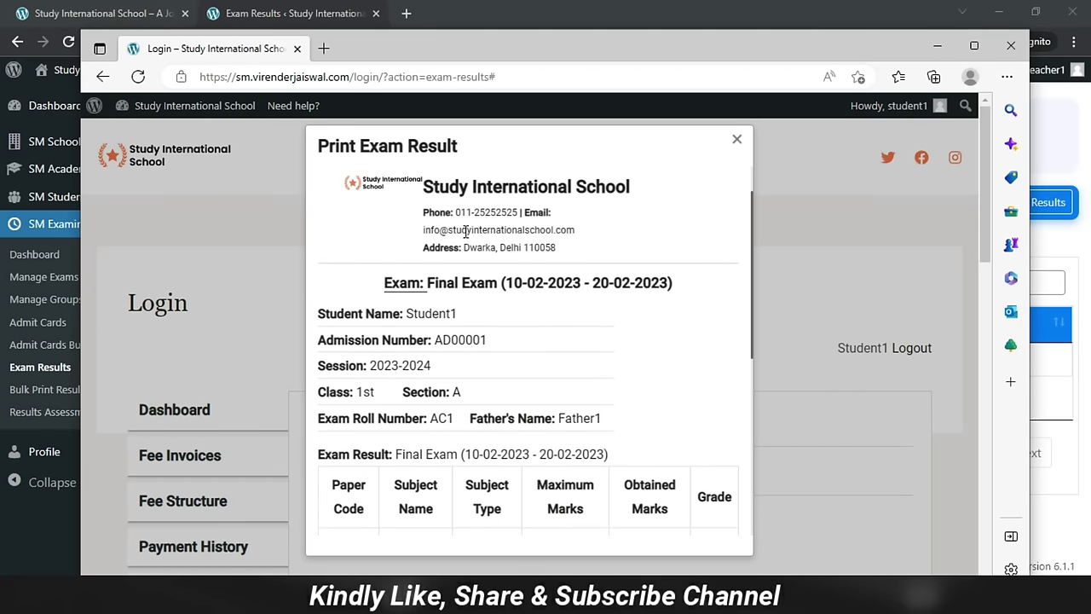
pyautogui.scroll(-1, 473, 332)
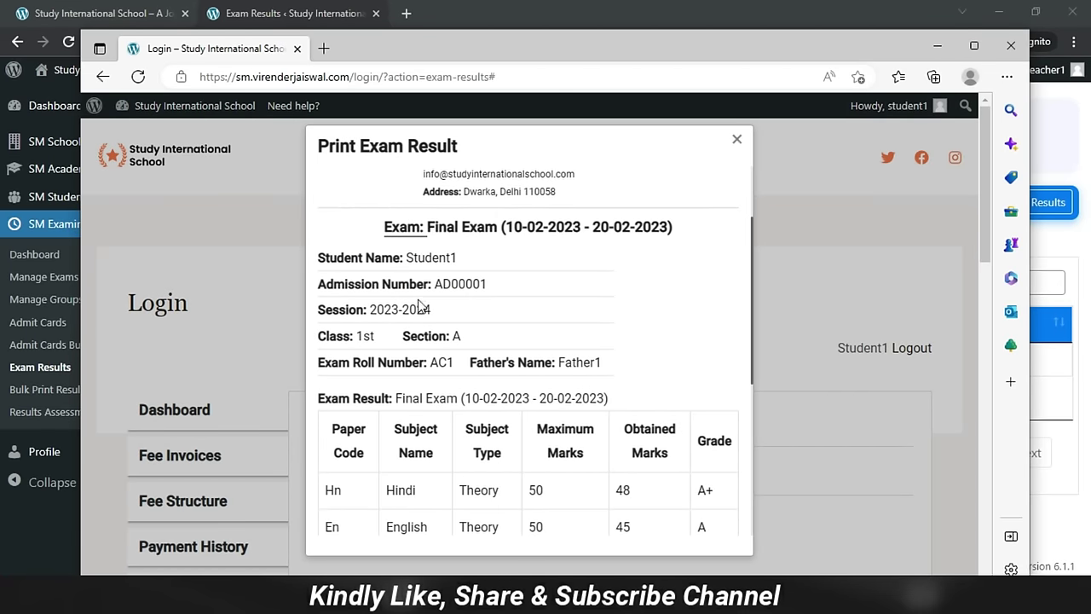
pyautogui.scroll(-10, 531, 412)
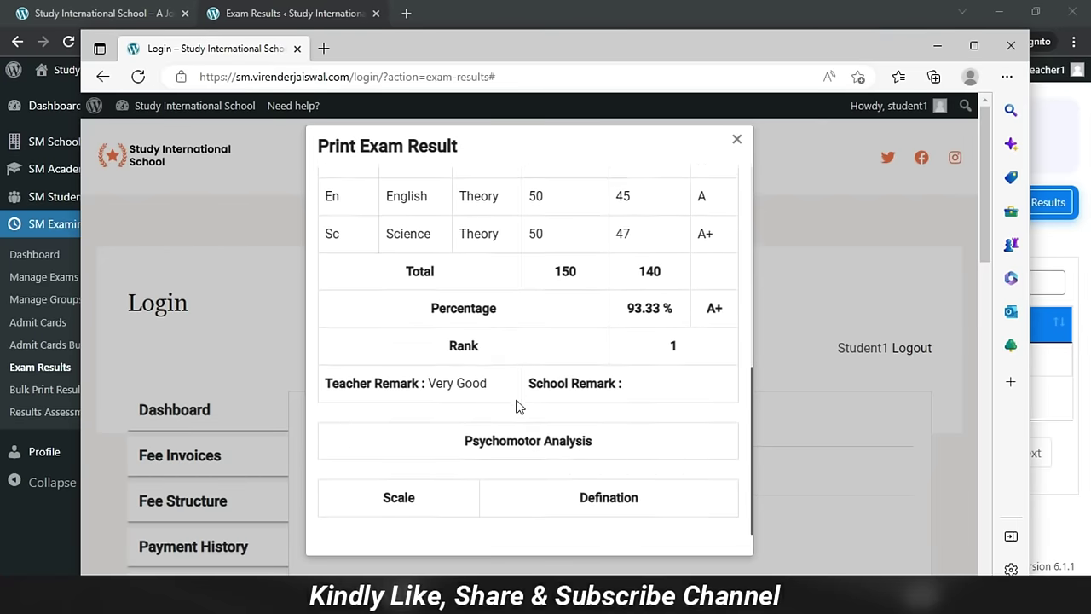
pyautogui.scroll(10, 625, 431)
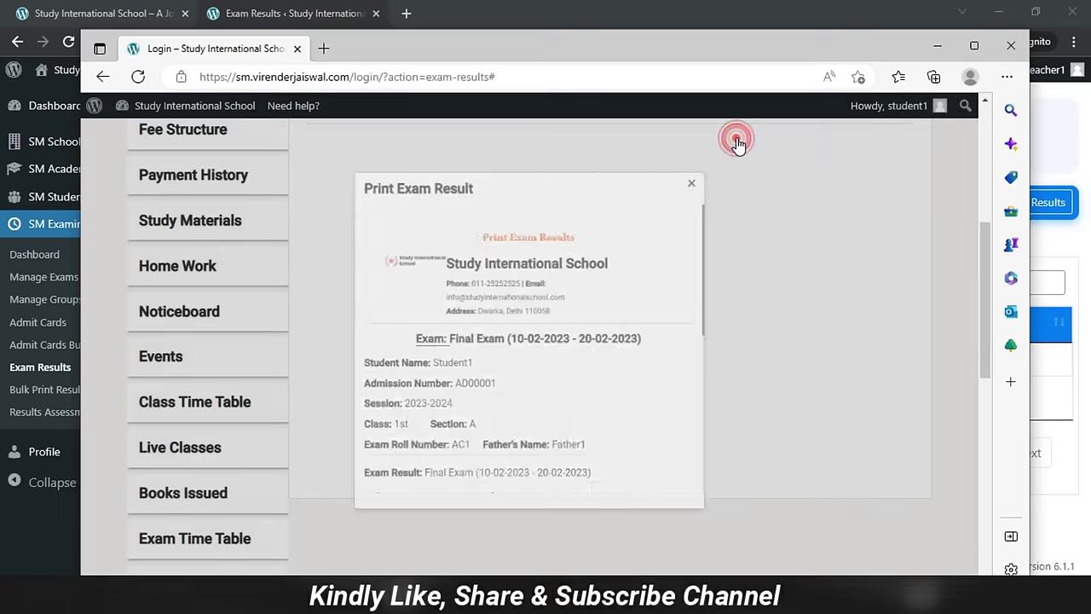
pyautogui.click(737, 140)
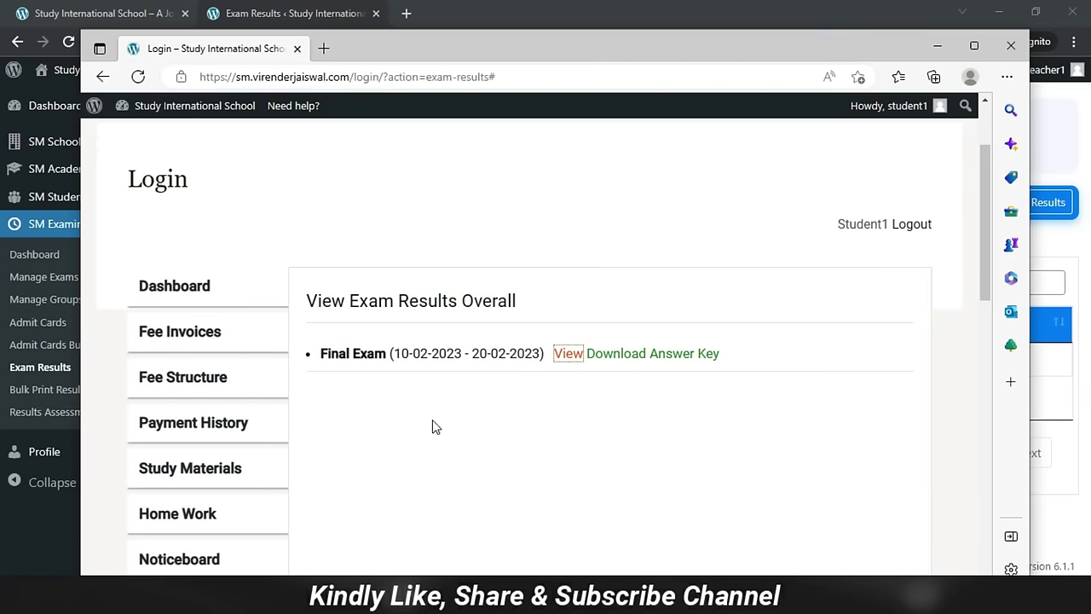
pyautogui.scroll(3, 432, 419)
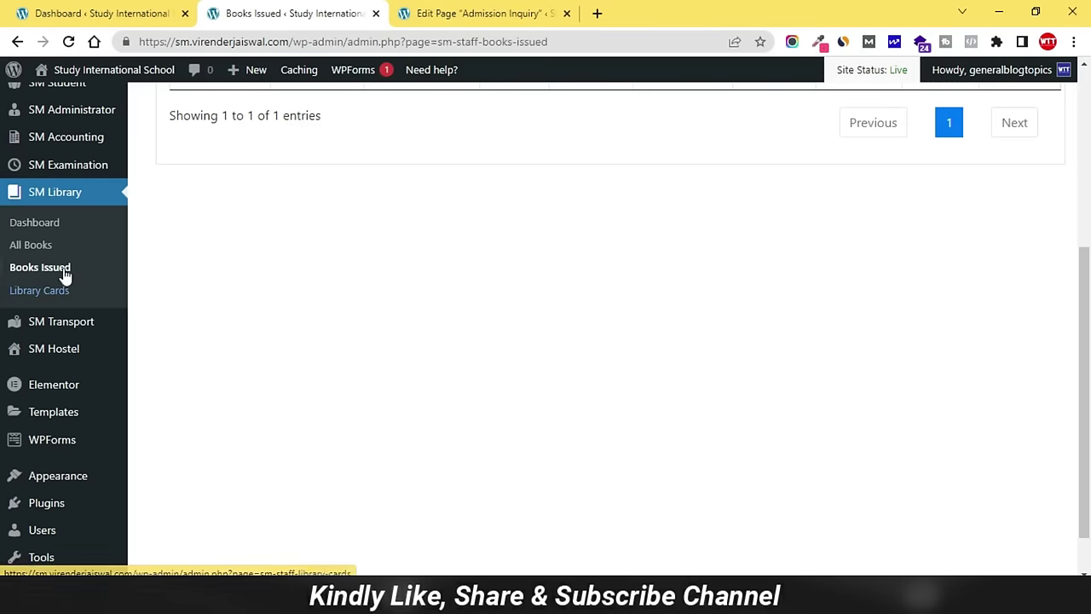
# Step: Go to the Shortcodes tab of the SM School settings
pyautogui.click(63, 269)
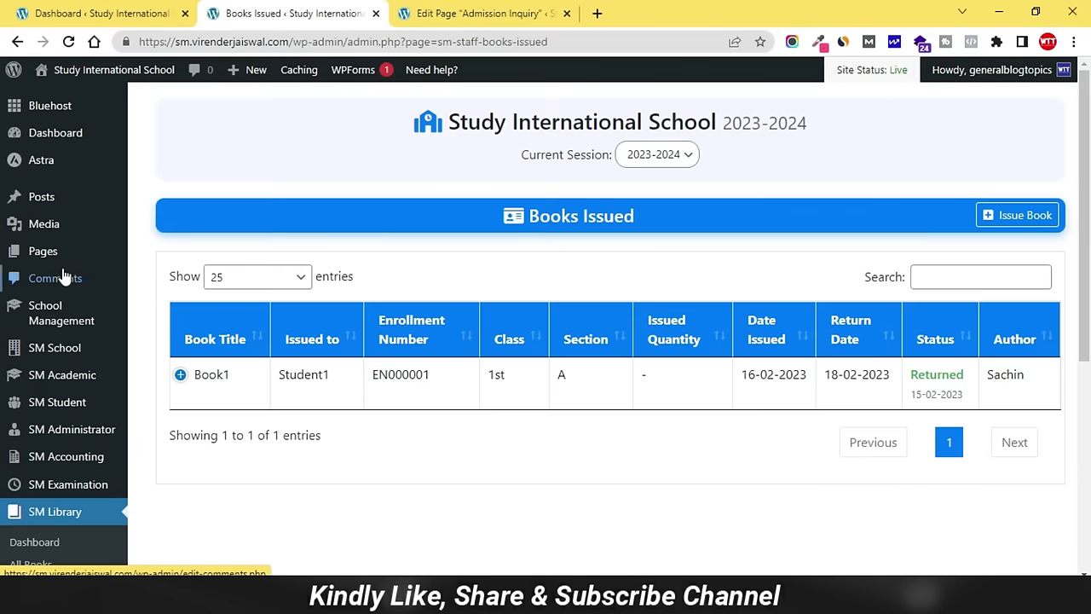
pyautogui.scroll(-2, 64, 272)
pyautogui.click(162, 237)
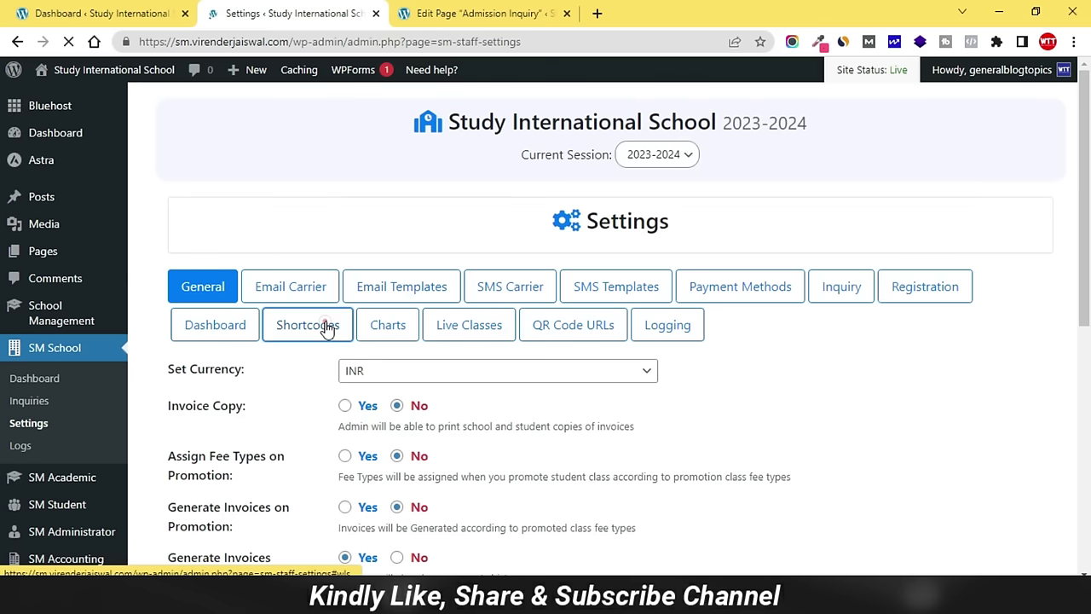
pyautogui.click(325, 327)
# Step: Copy the exam_result shortcode and go to the site's Pages list
pyautogui.scroll(-4, 385, 336)
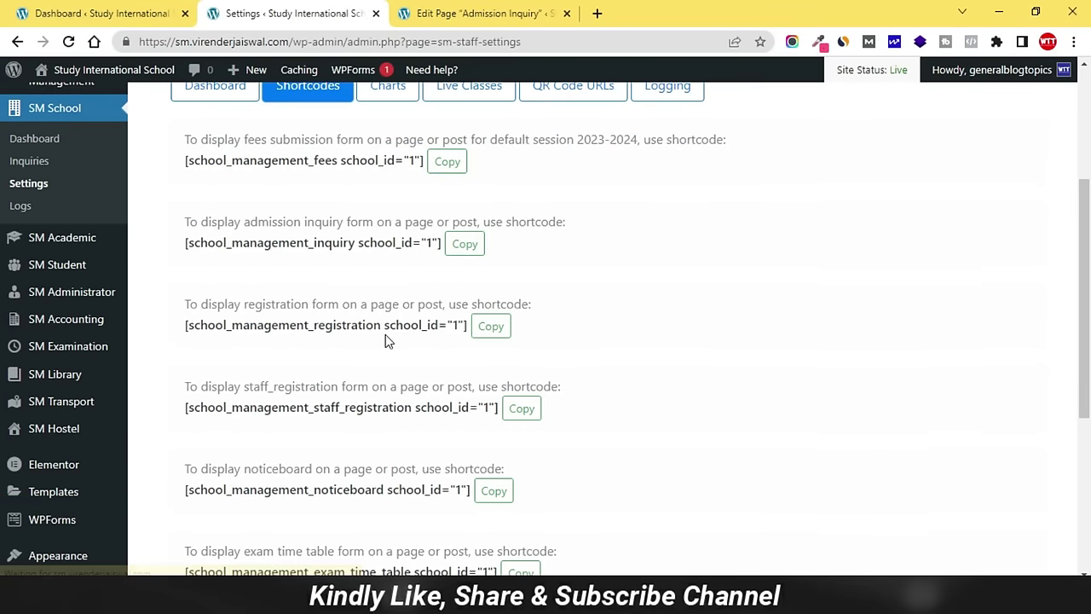
pyautogui.scroll(-1, 366, 338)
pyautogui.scroll(-2, 348, 340)
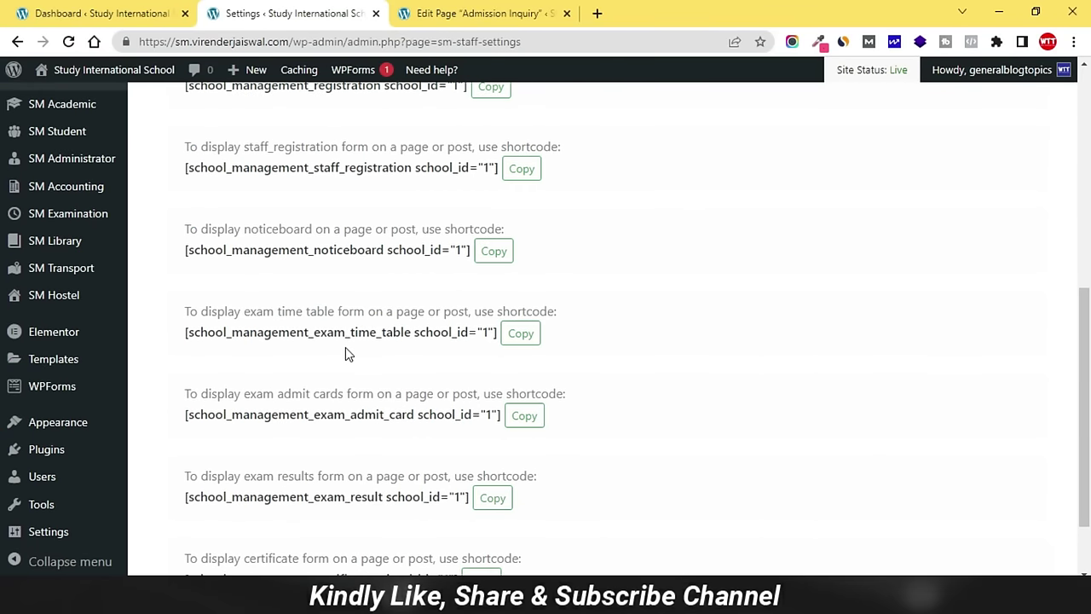
pyautogui.scroll(-1, 382, 346)
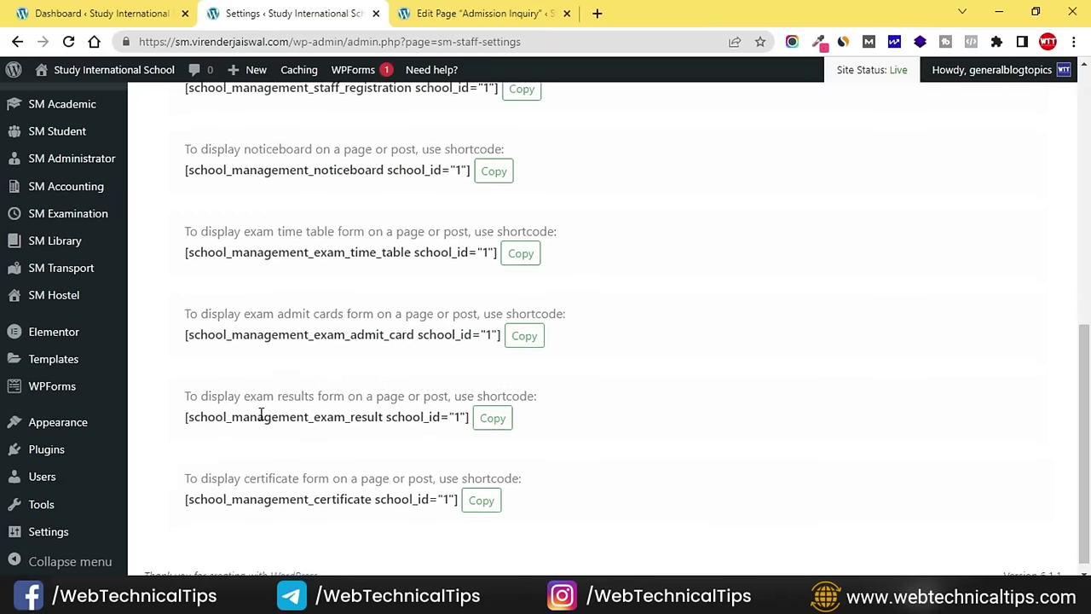
pyautogui.click(491, 418)
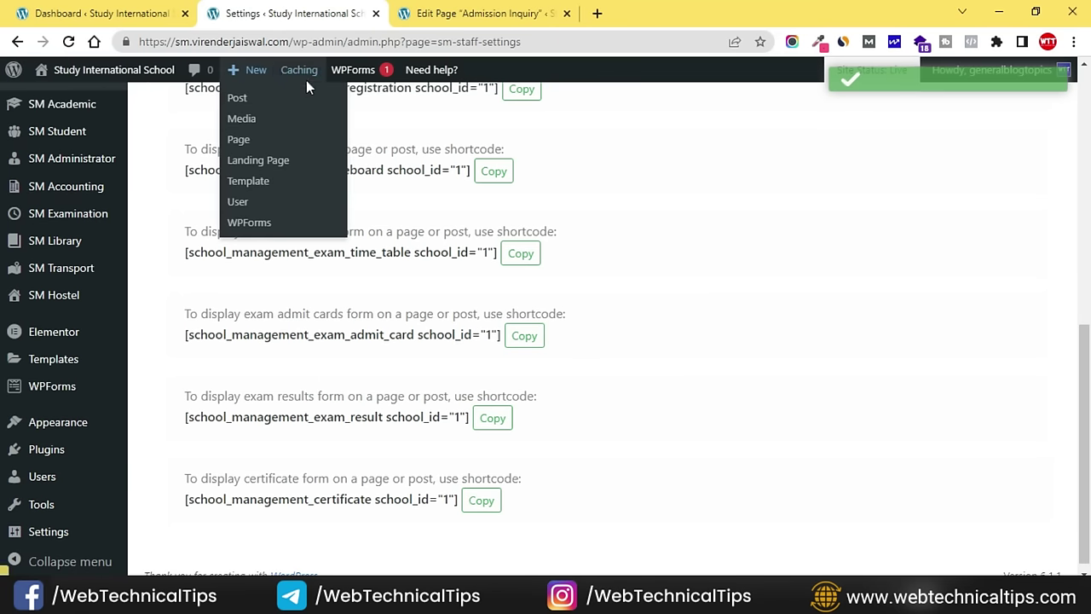
pyautogui.click(443, 10)
pyautogui.click(25, 86)
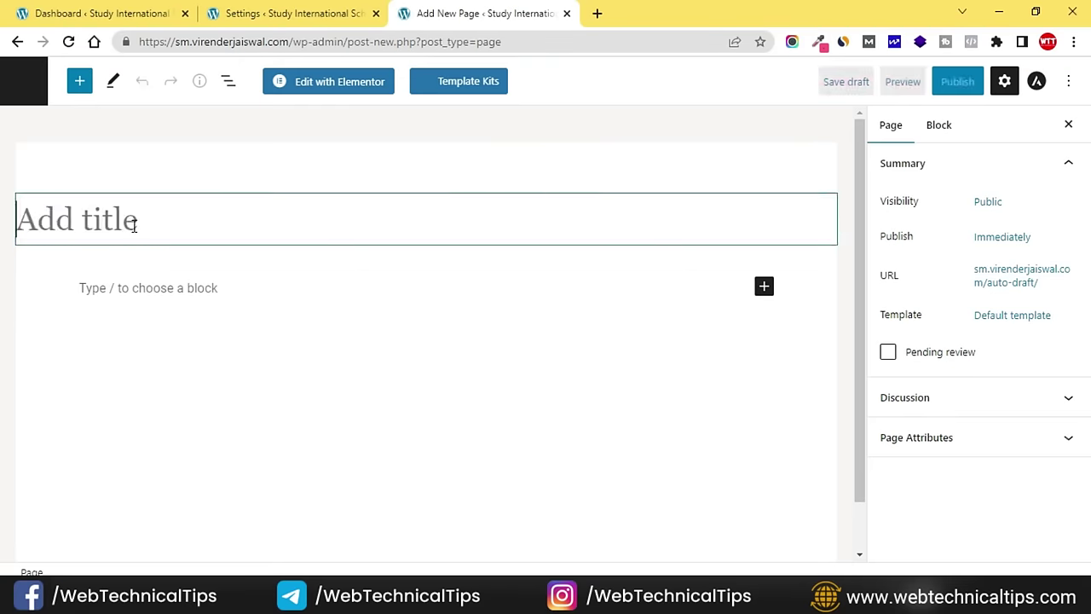
# Step: Publish a page titled 'Results 2023' with a Shortcode block holding the exam results shortcode
pyautogui.write('Resul')
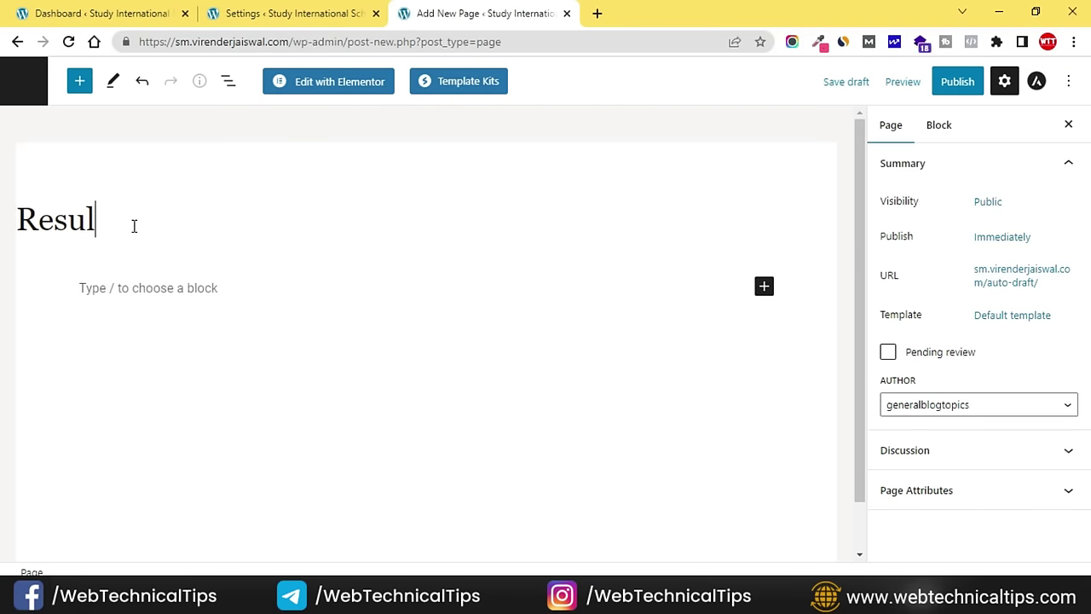
pyautogui.write('ts 20')
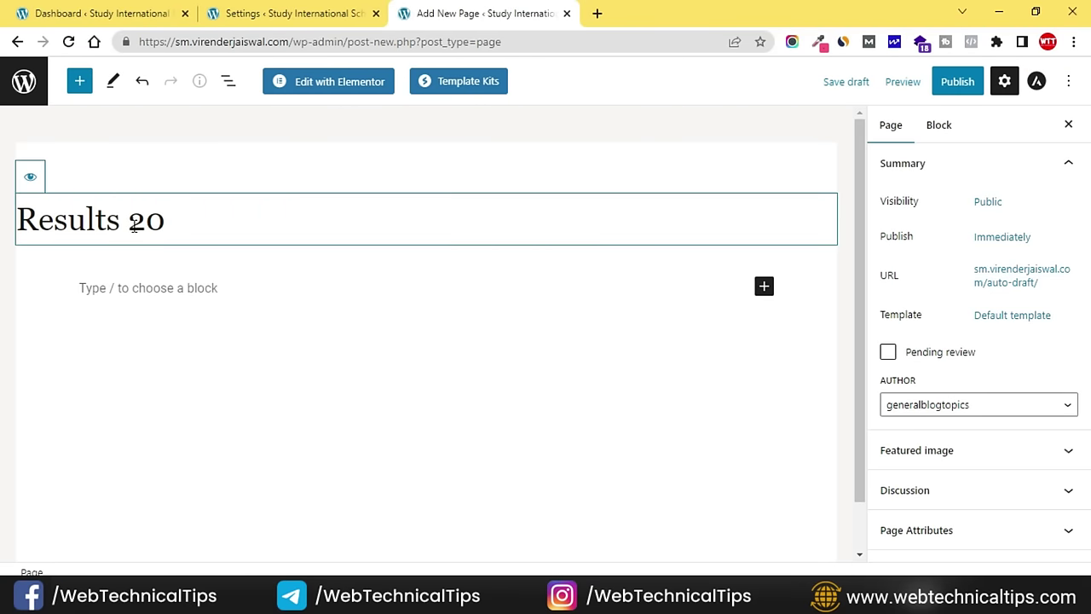
pyautogui.write('23')
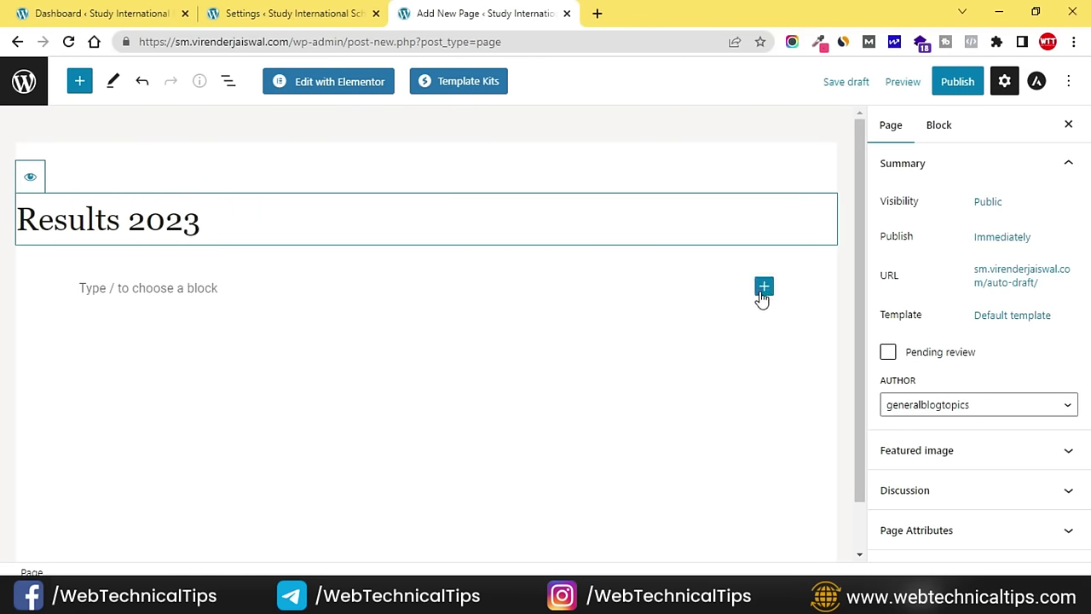
pyautogui.click(763, 288)
pyautogui.click(811, 398)
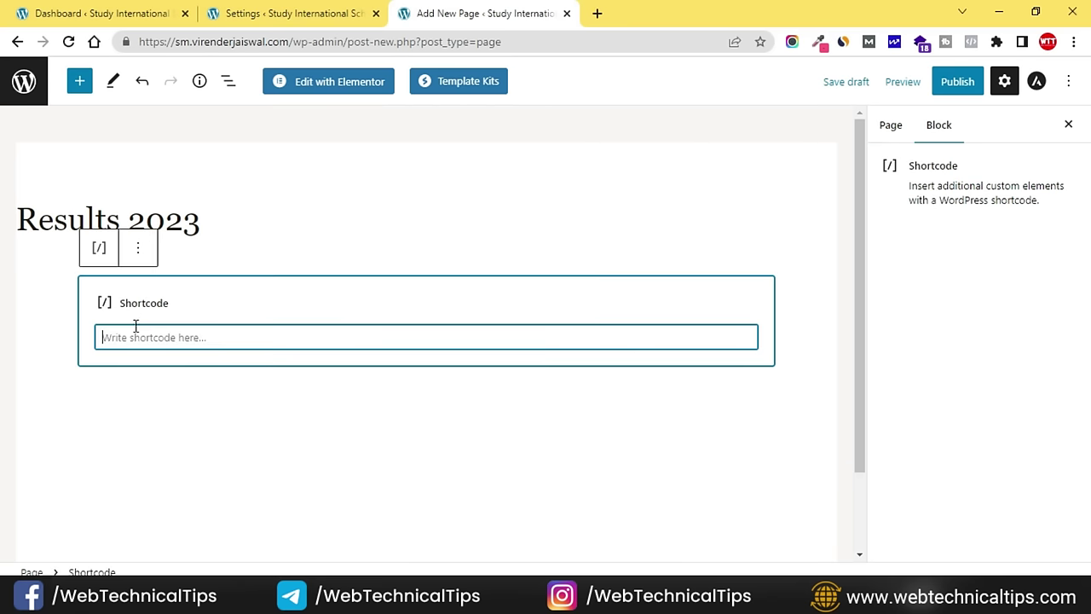
pyautogui.hotkey('ctrl', 'v')
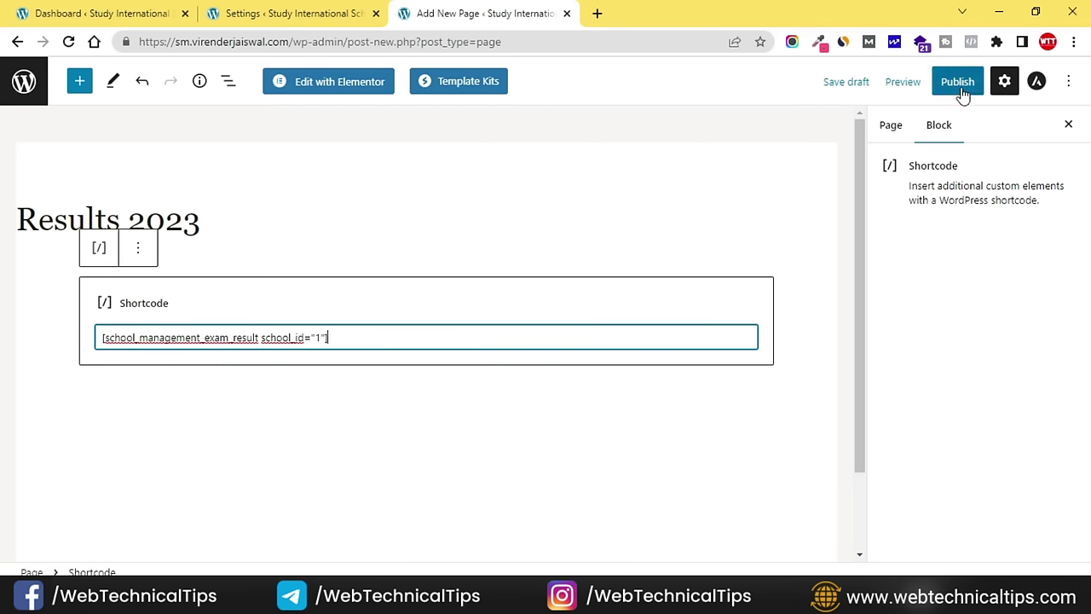
pyautogui.click(954, 86)
pyautogui.click(928, 81)
# Step: Copy the published Results 2023 page's link address
pyautogui.rightClick(954, 219)
pyautogui.click(894, 397)
pyautogui.rightClick(926, 258)
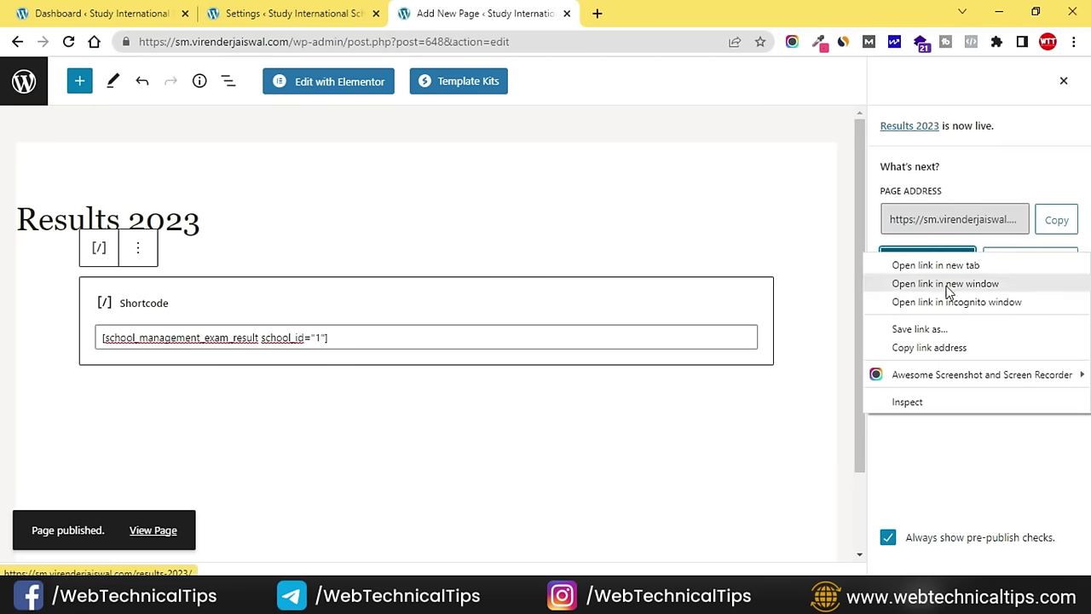
pyautogui.click(929, 348)
# Step: Load the Results 2023 page address in a new incognito tab
pyautogui.click(434, 524)
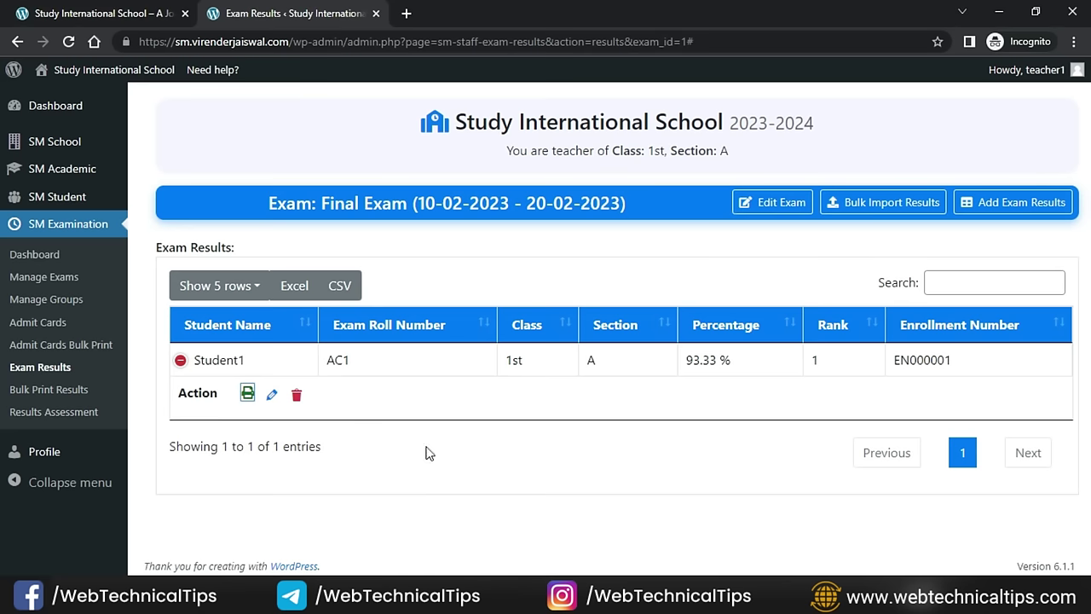
pyautogui.click(408, 14)
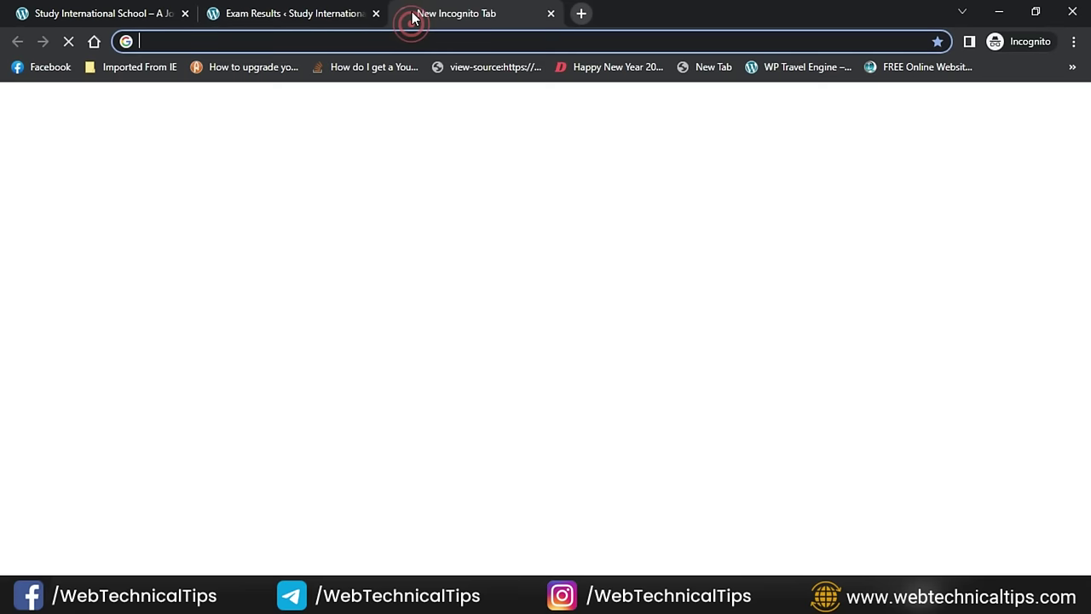
pyautogui.hotkey('ctrl', 'v')
pyautogui.press('Return')
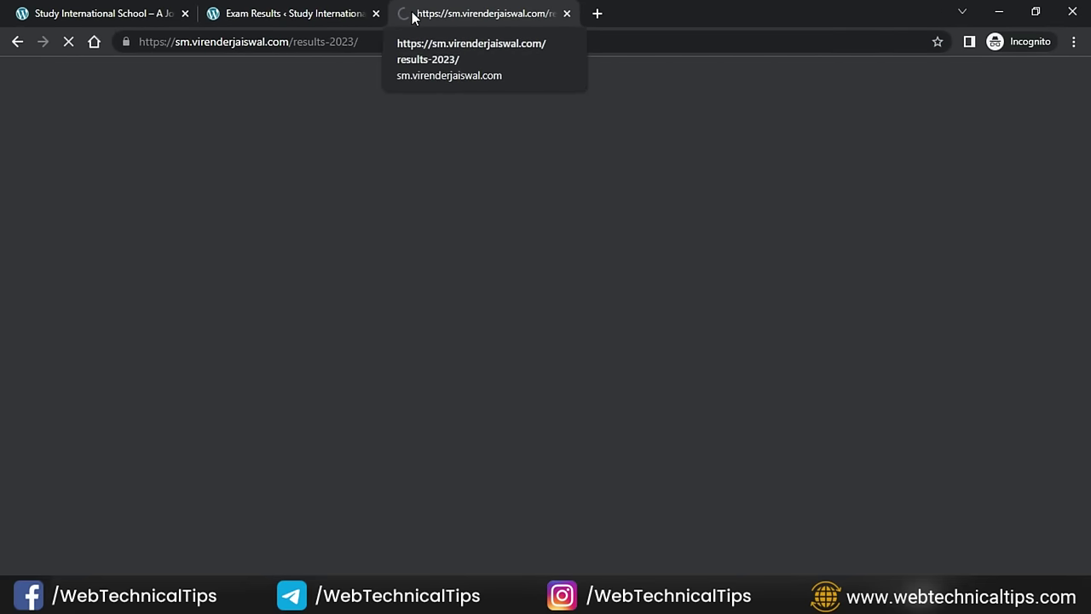
pyautogui.scroll(-2, 83, 331)
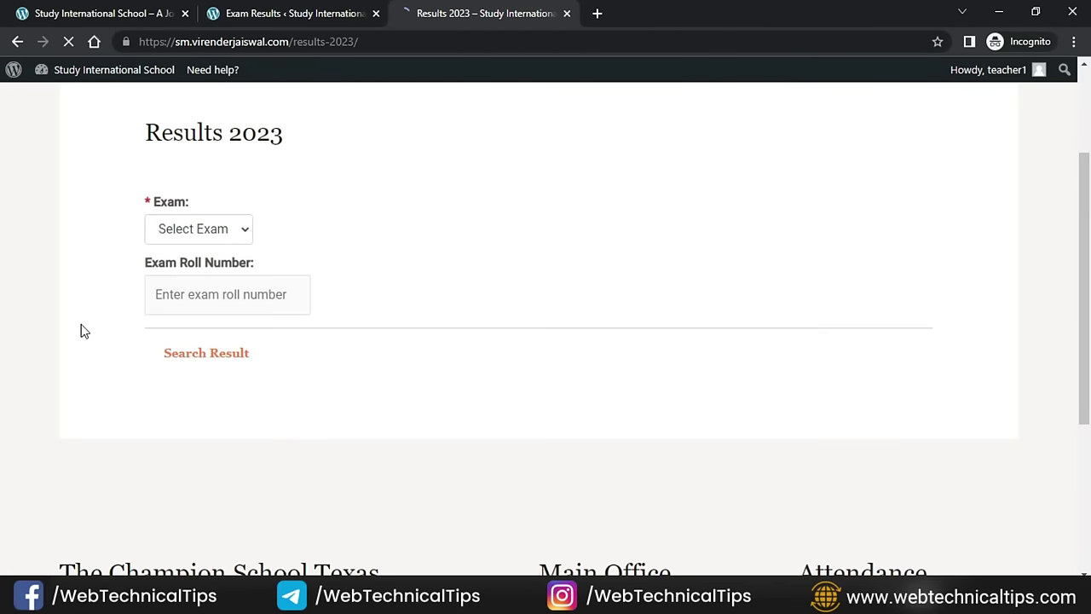
# Step: Search the Final Exam result with exam roll number 01
pyautogui.click(207, 232)
pyautogui.click(204, 265)
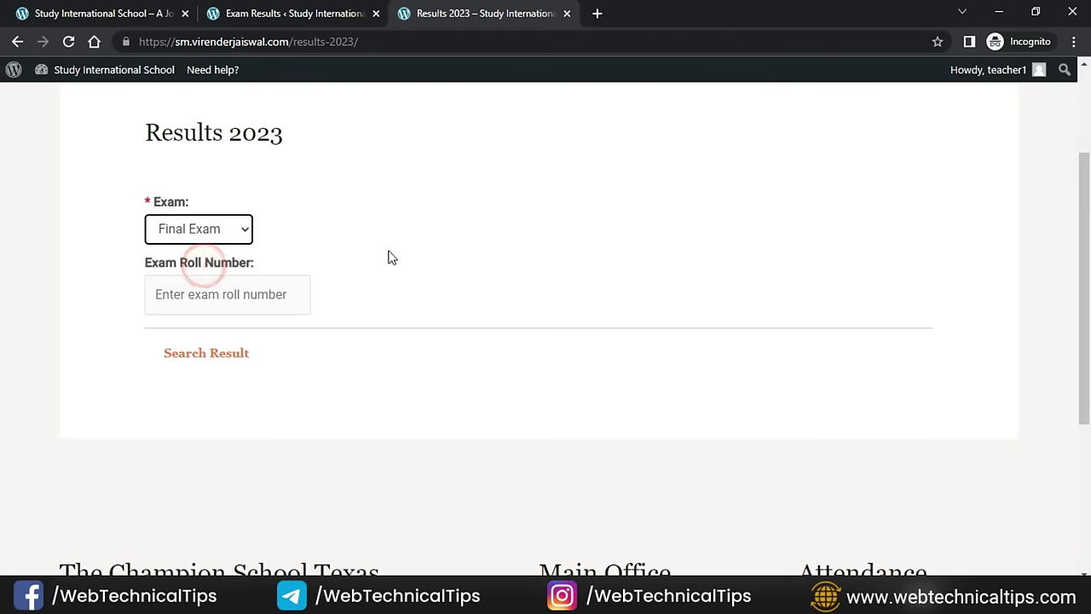
pyautogui.click(218, 297)
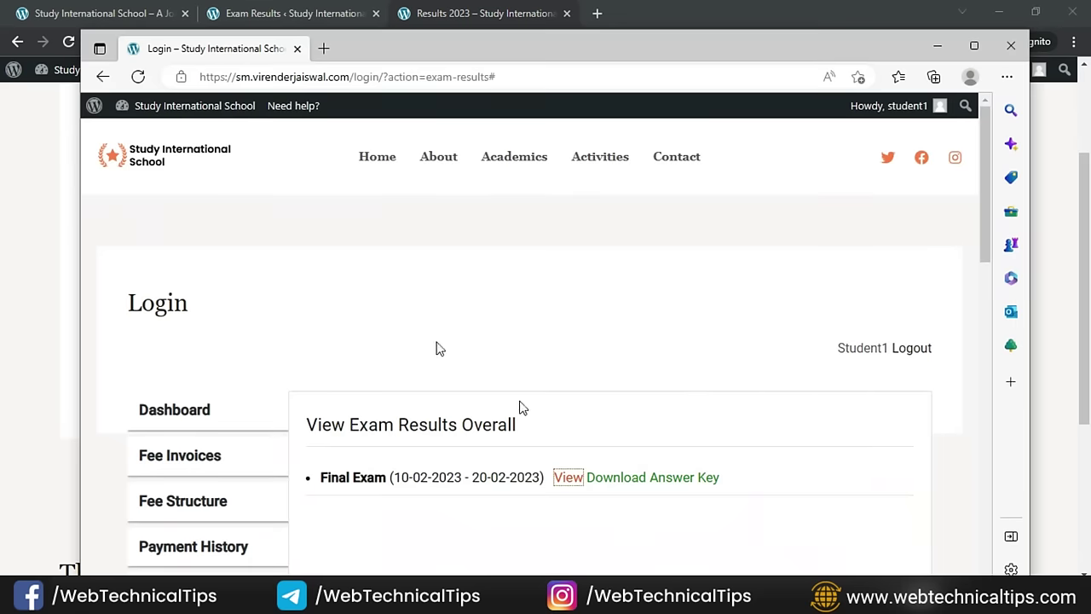
pyautogui.scroll(-7, 210, 366)
pyautogui.scroll(4, 202, 358)
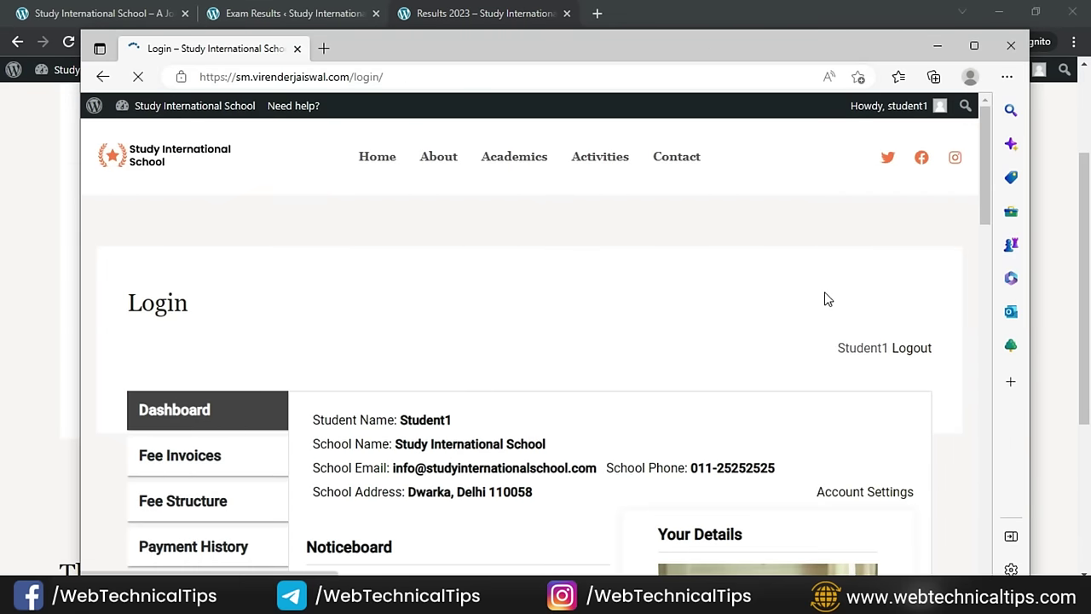
pyautogui.scroll(-6, 825, 299)
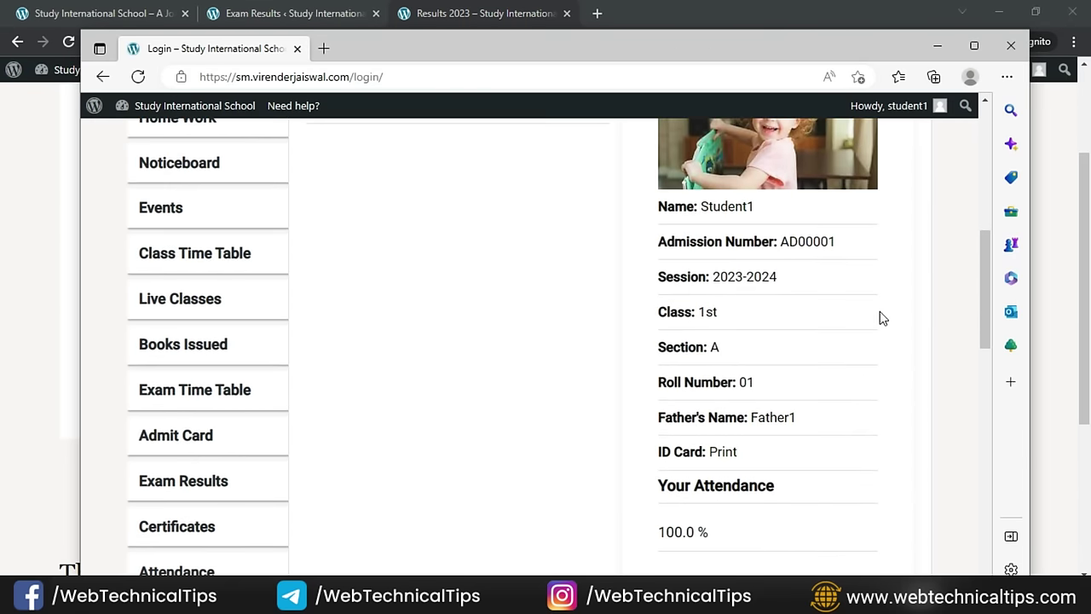
pyautogui.scroll(-1, 852, 324)
pyautogui.click(482, 15)
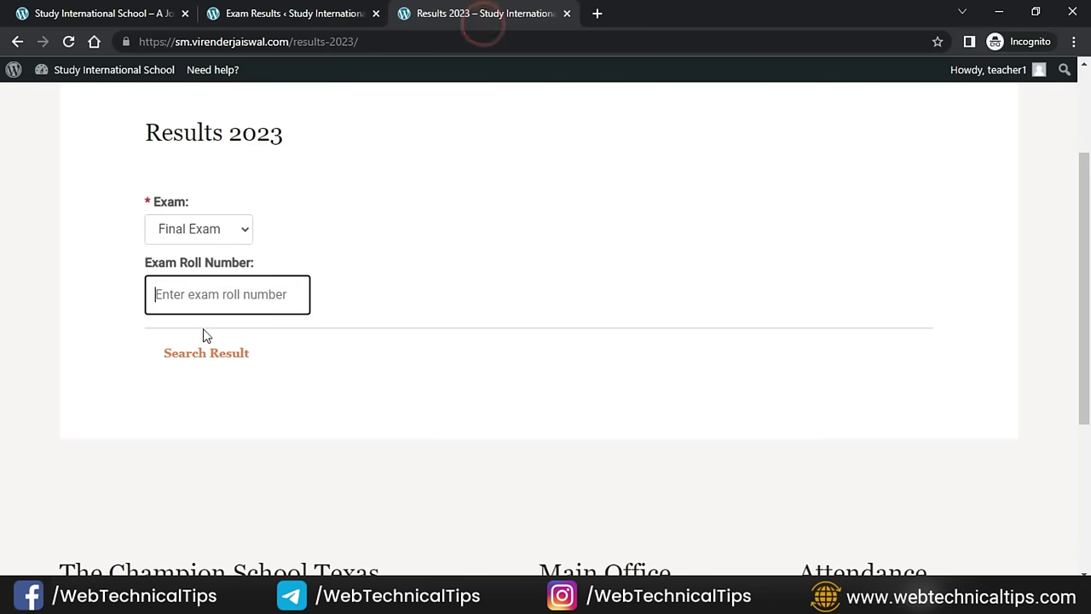
pyautogui.click(199, 304)
pyautogui.write('01')
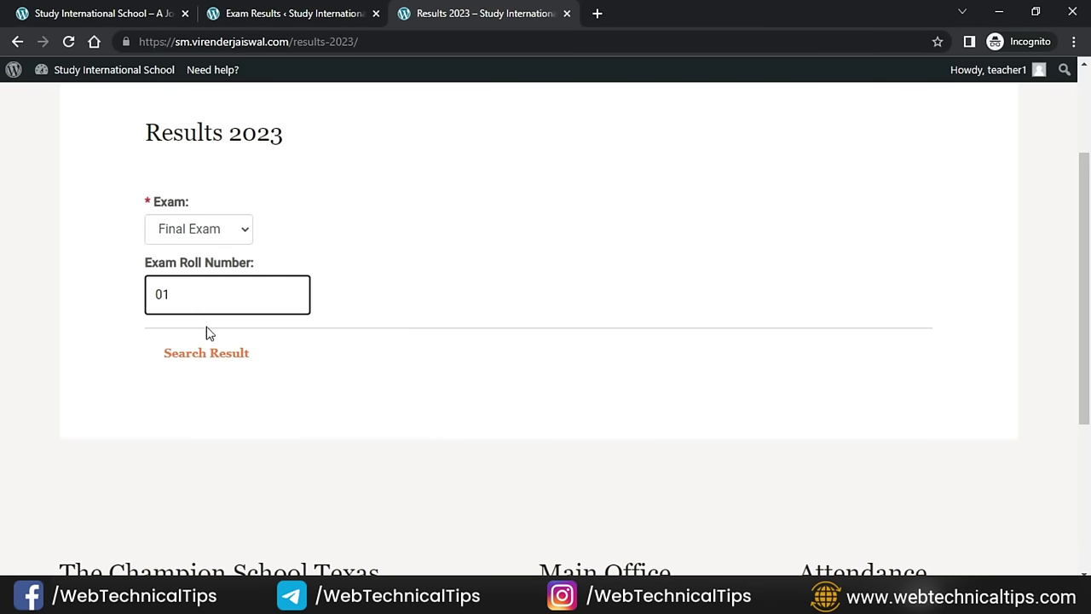
pyautogui.click(206, 353)
# Step: Return to the student portal and open the student's admit cards
pyautogui.hotkey('alt', 'Tab')
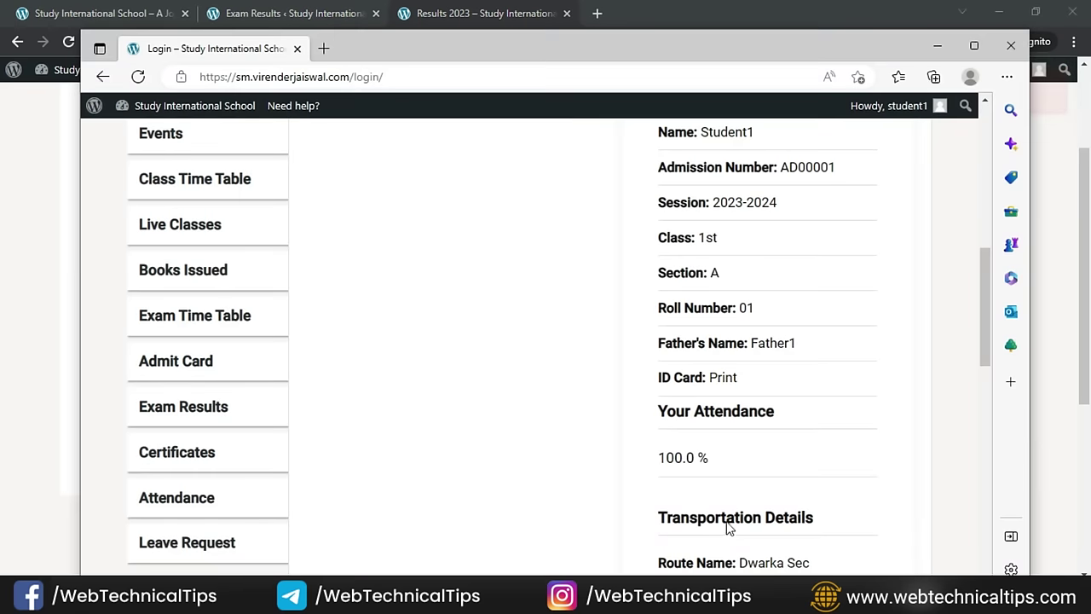
pyautogui.scroll(-2, 703, 409)
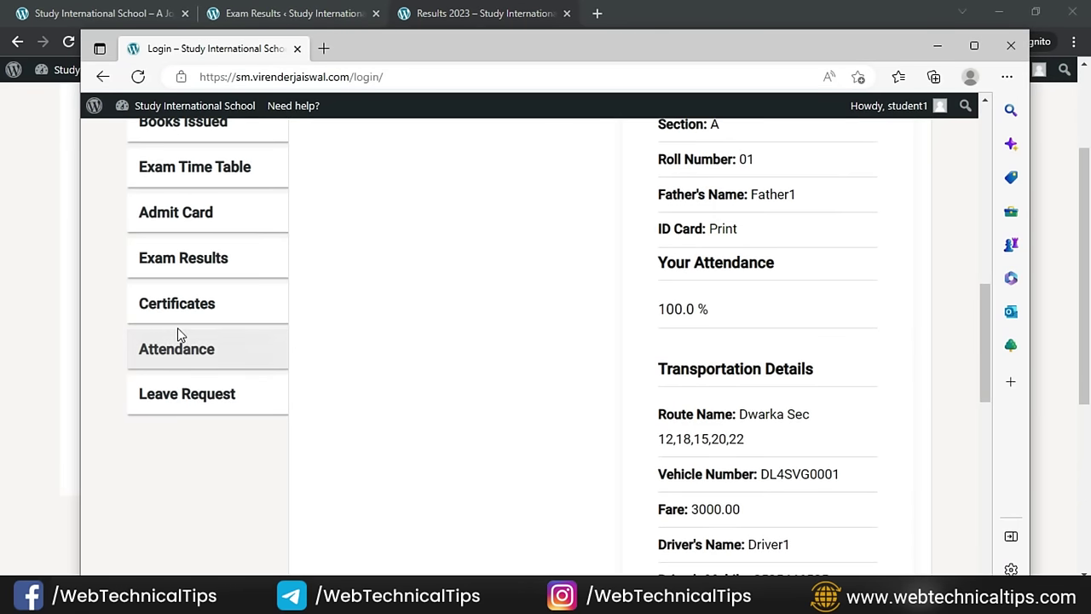
pyautogui.scroll(1, 179, 333)
pyautogui.click(181, 284)
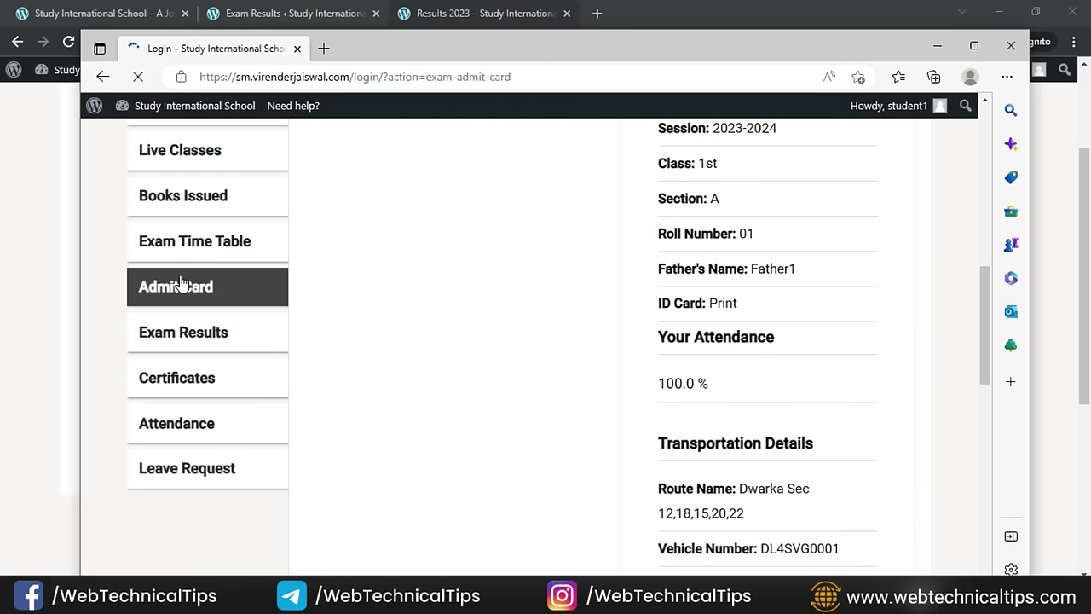
# Step: Copy exam roll number AC1 from Student1's Final Exam admit card and select roll 01 on Results 2023
pyautogui.scroll(-2, 377, 404)
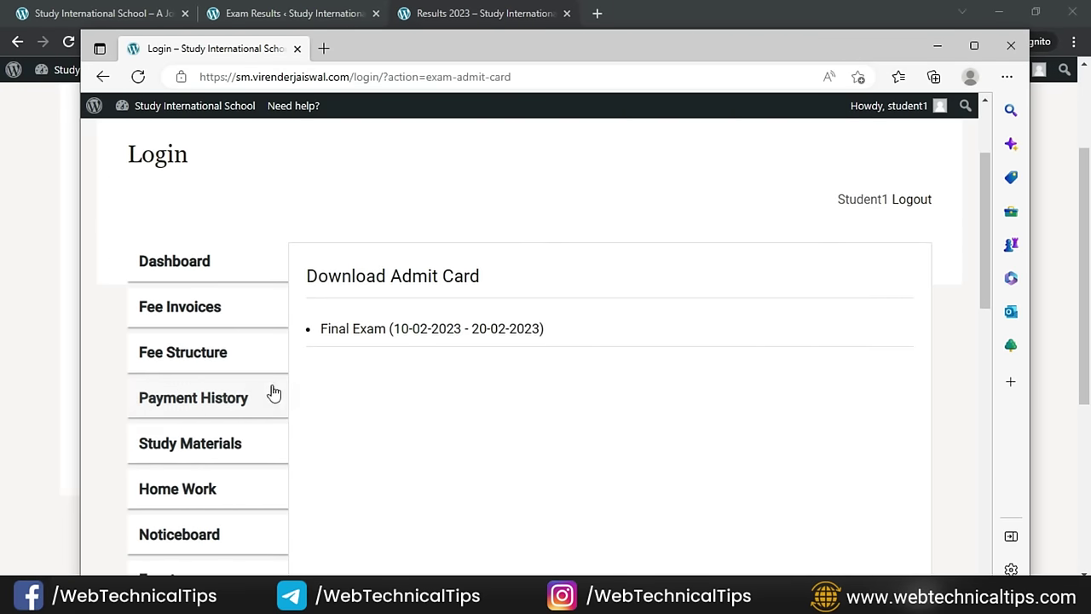
pyautogui.click(361, 329)
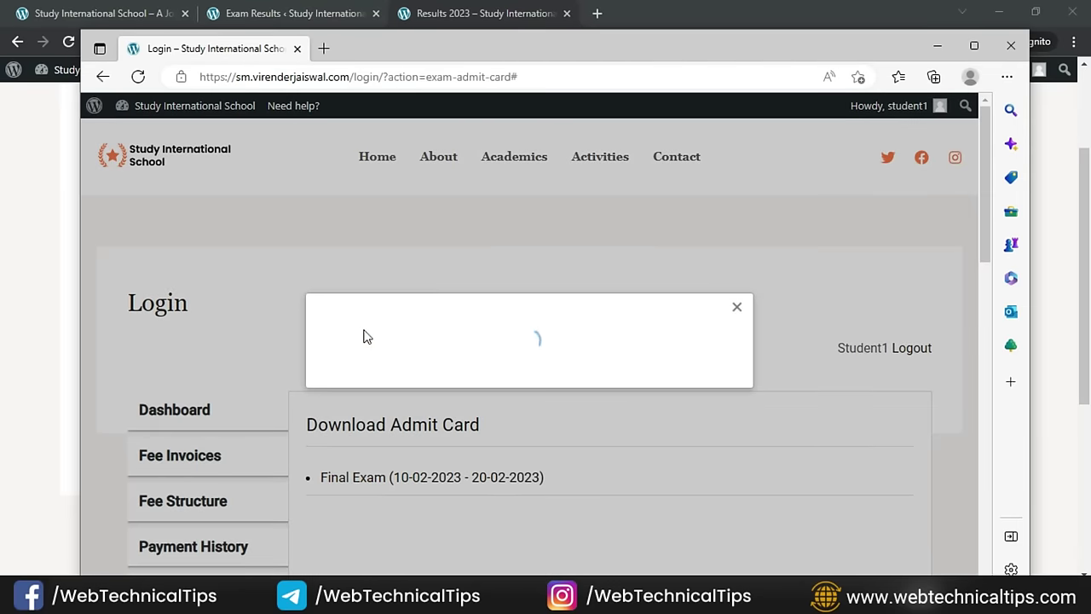
pyautogui.scroll(-2, 459, 352)
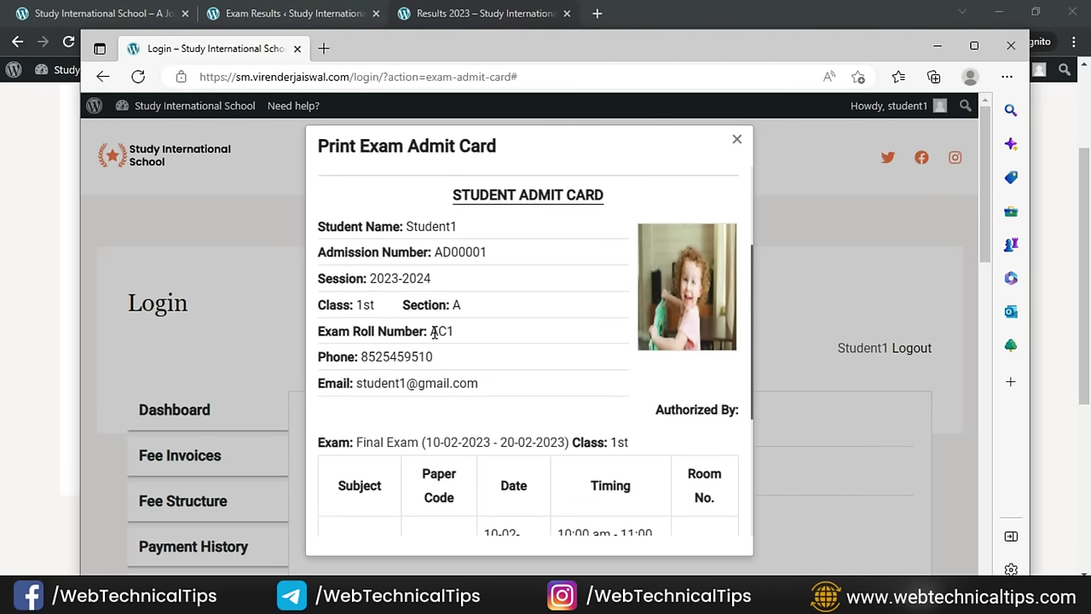
pyautogui.moveTo(431, 332); pyautogui.dragTo(463, 338)
pyautogui.hotkey('ctrl', 'c')
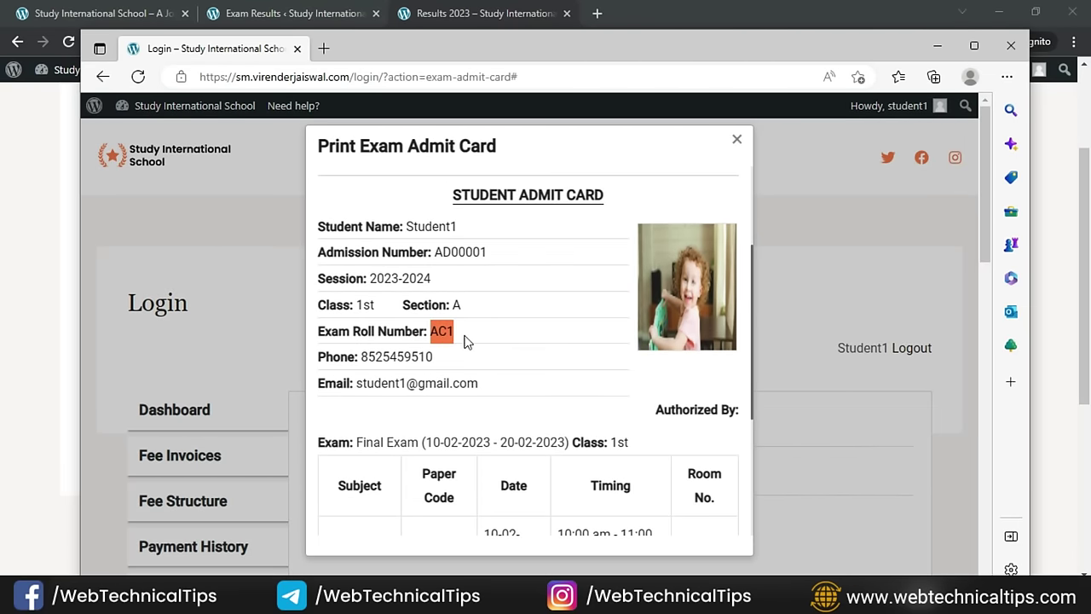
pyautogui.click(474, 13)
pyautogui.doubleClick(205, 349)
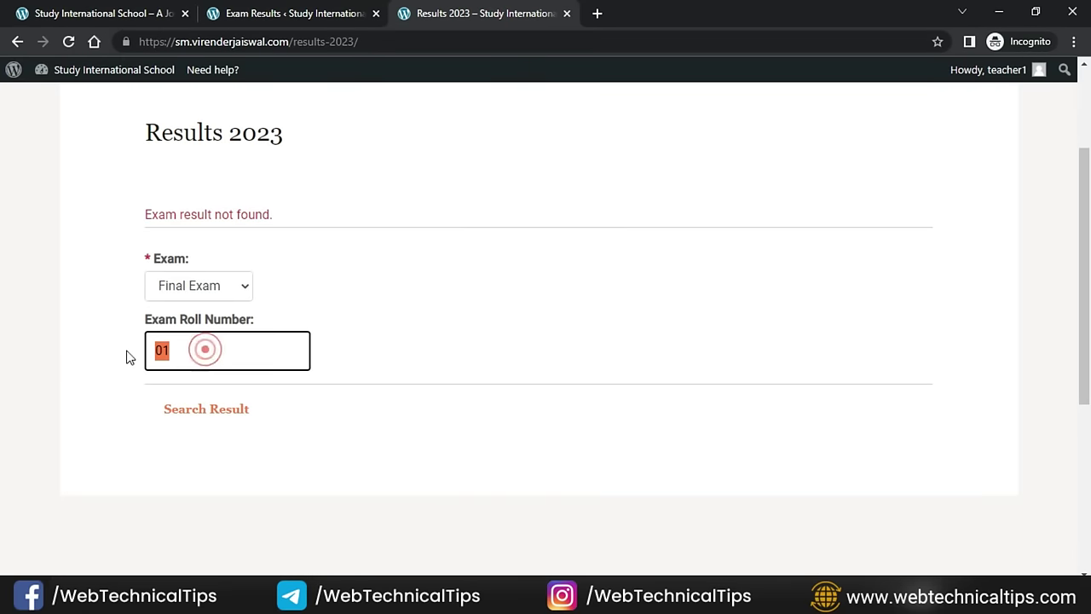
# Step: Search Results 2023 for Final Exam roll AC1, review the outcome, then close that page
pyautogui.hotkey('ctrl', 'v')
pyautogui.click(216, 409)
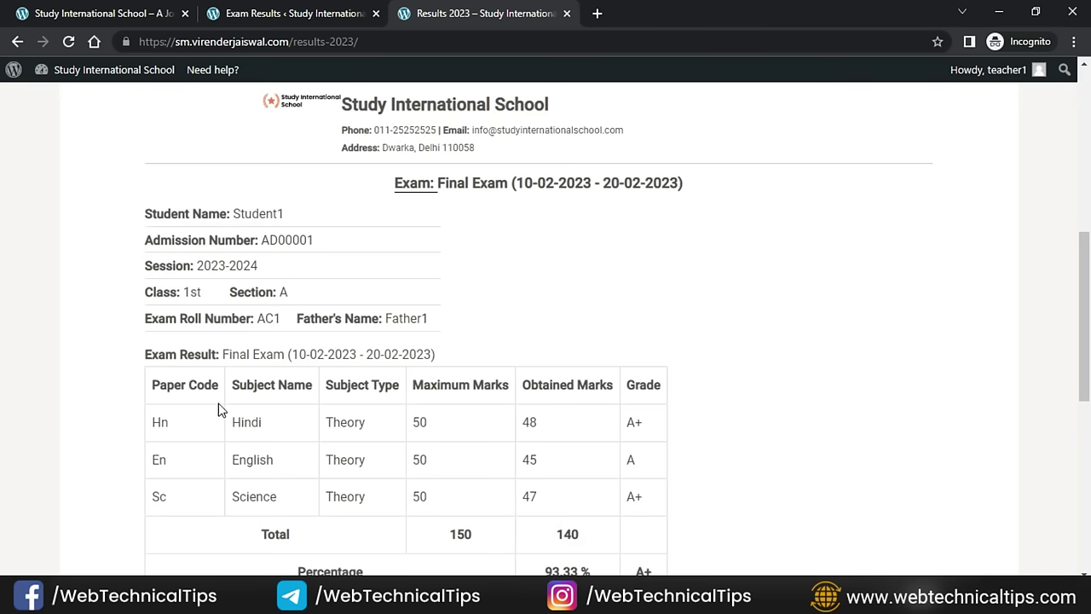
pyautogui.scroll(2, 343, 306)
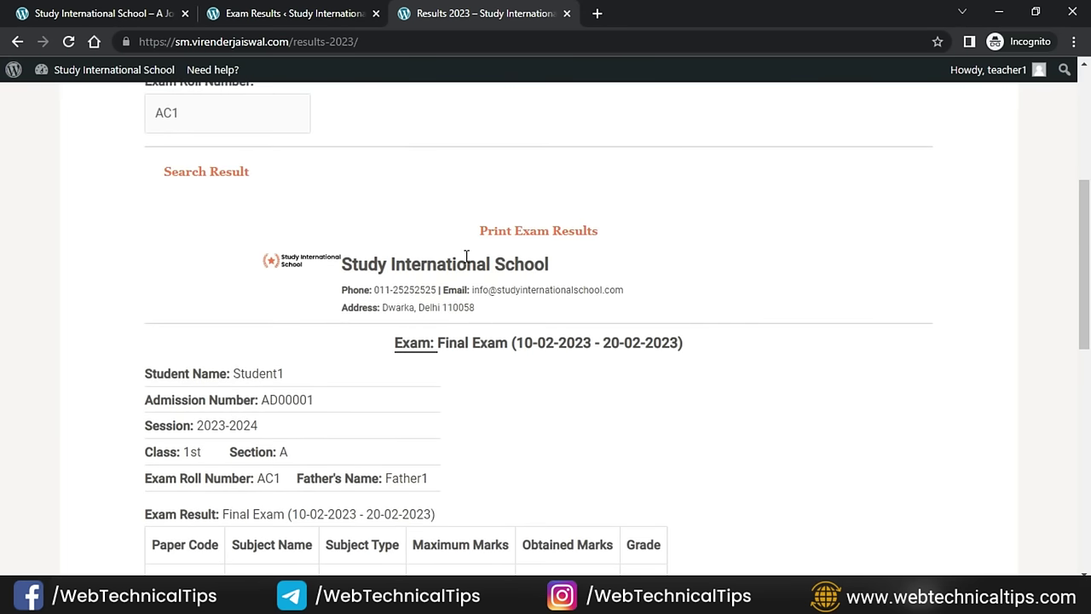
pyautogui.scroll(-2, 457, 332)
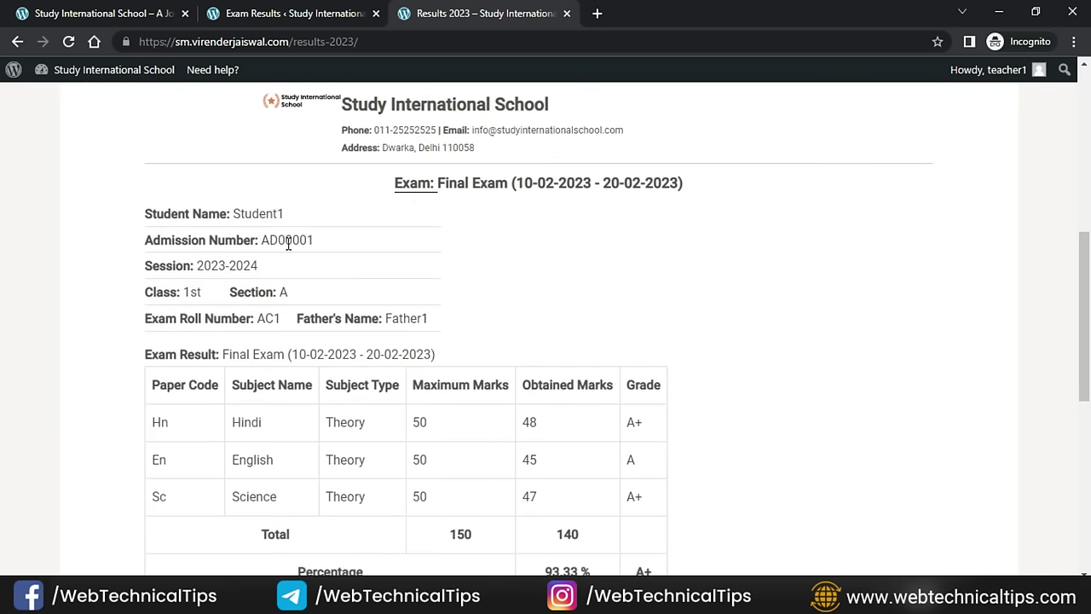
pyautogui.scroll(-2, 323, 359)
pyautogui.scroll(-1, 645, 417)
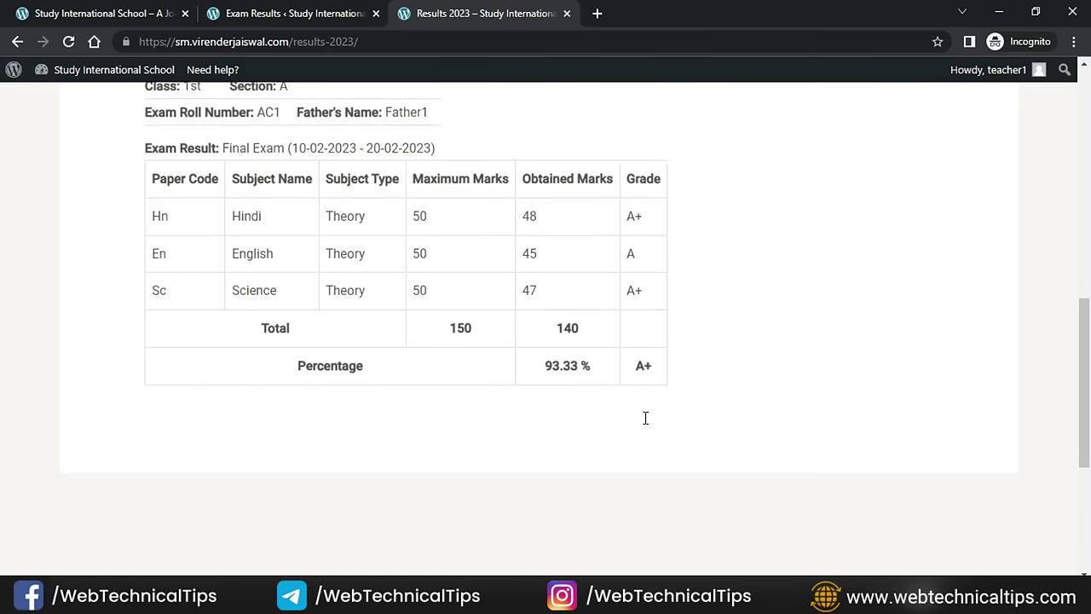
pyautogui.scroll(7, 699, 409)
pyautogui.scroll(2, 699, 413)
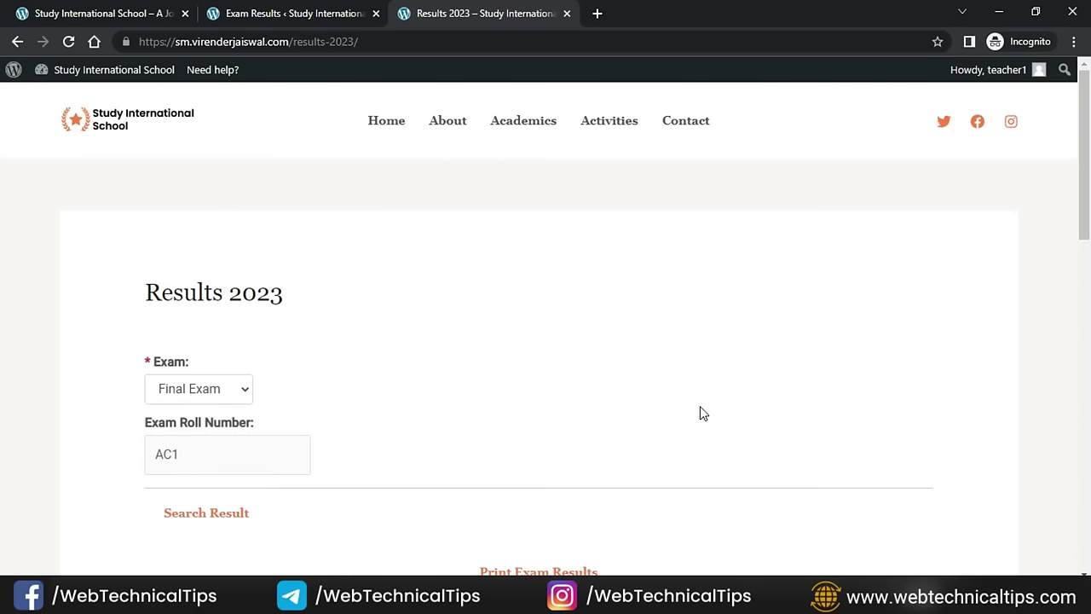
pyautogui.click(566, 13)
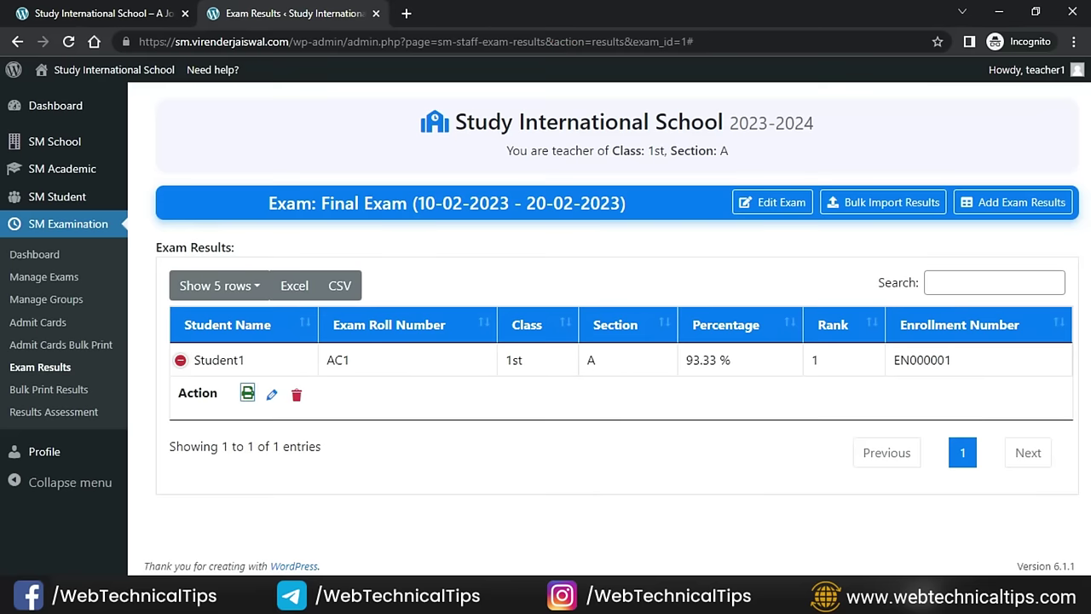
# Step: In the Notepad to-do notes, add blank lines after testing and change the last line to 'SMS gateway'
pyautogui.hotkey('alt', 'Tab')
pyautogui.scroll(-8, 521, 459)
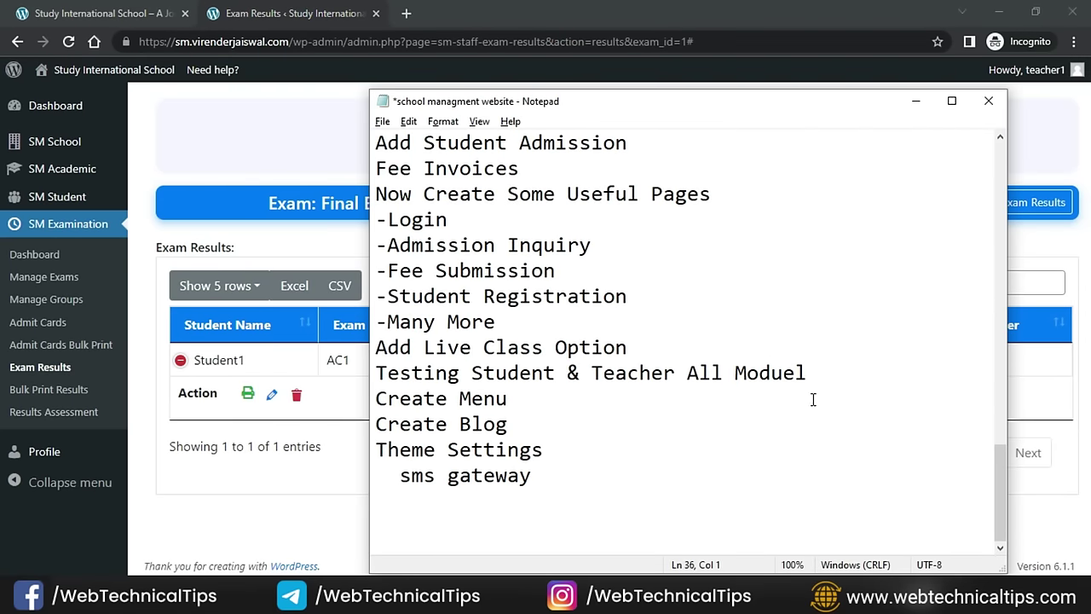
pyautogui.press('Return')
pyautogui.press('Return')
pyautogui.press('Return')
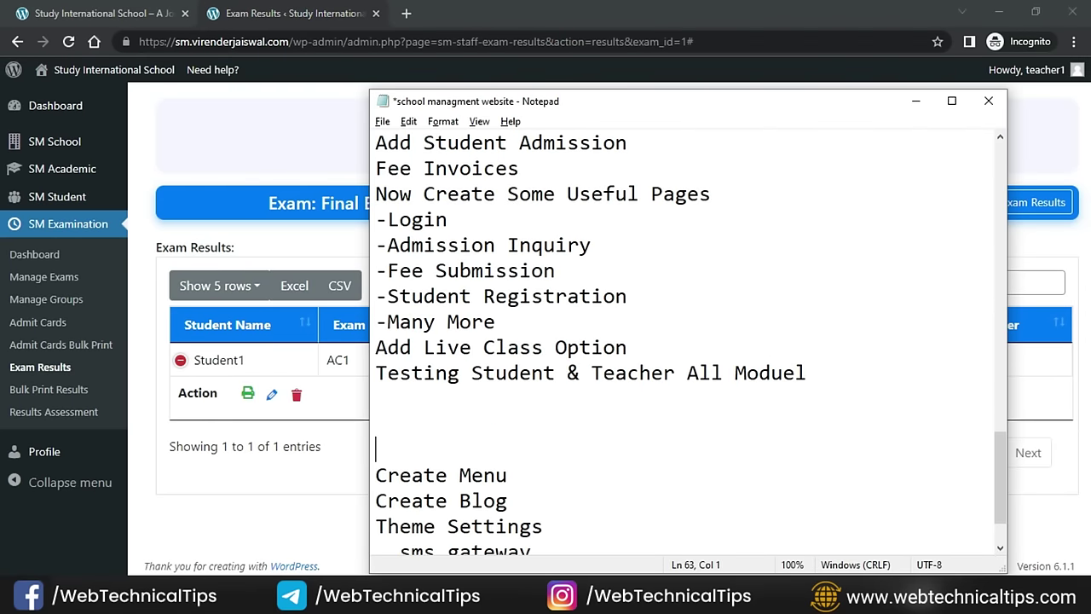
pyautogui.scroll(-1, 743, 418)
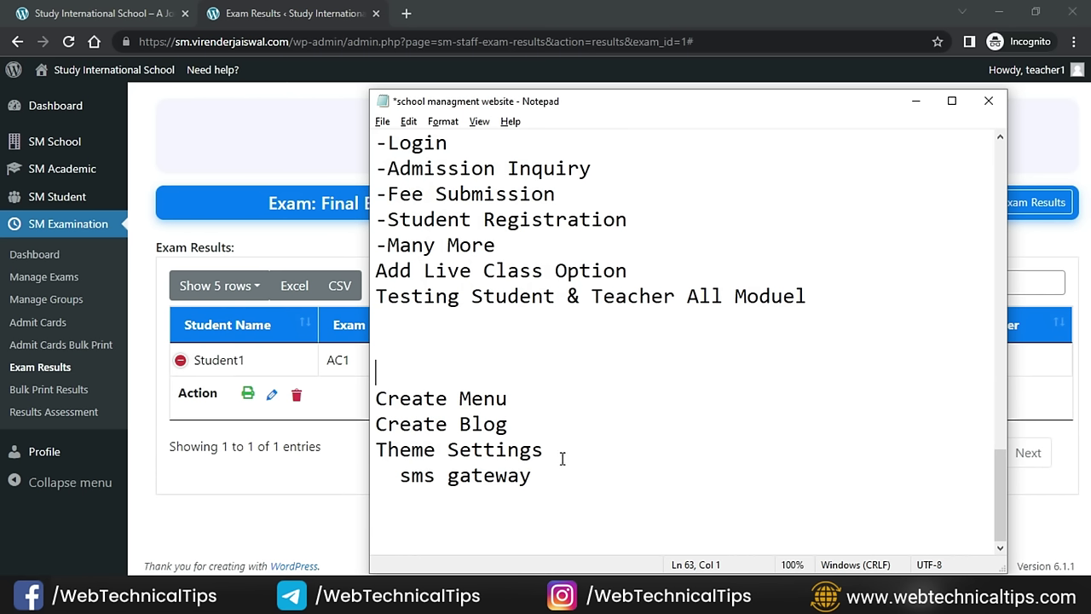
pyautogui.moveTo(412, 477); pyautogui.dragTo(343, 488)
pyautogui.write('SMS')
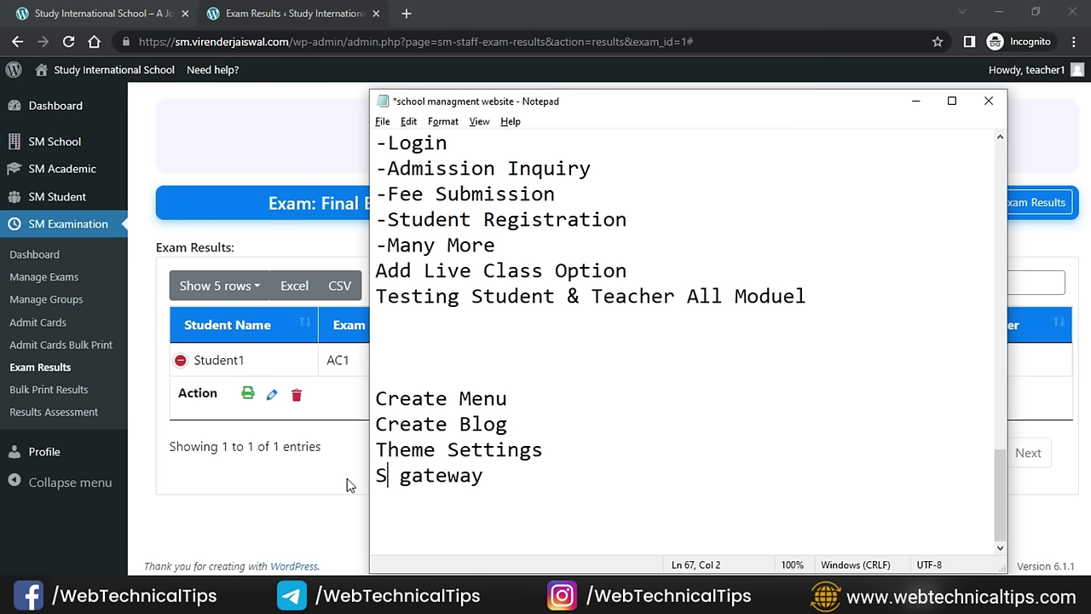
pyautogui.click(461, 398)
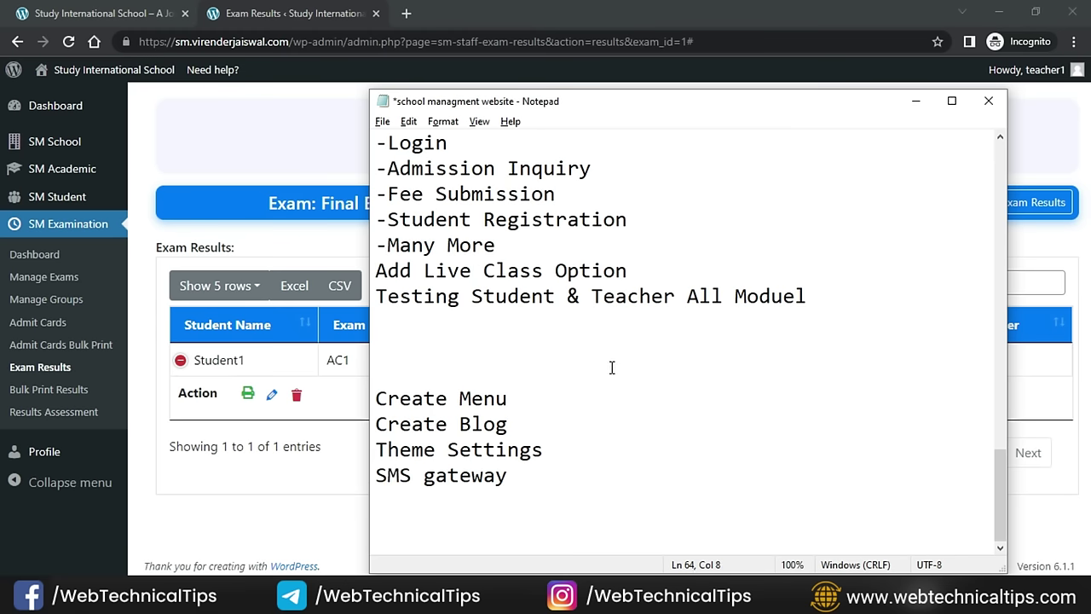
pyautogui.click(54, 392)
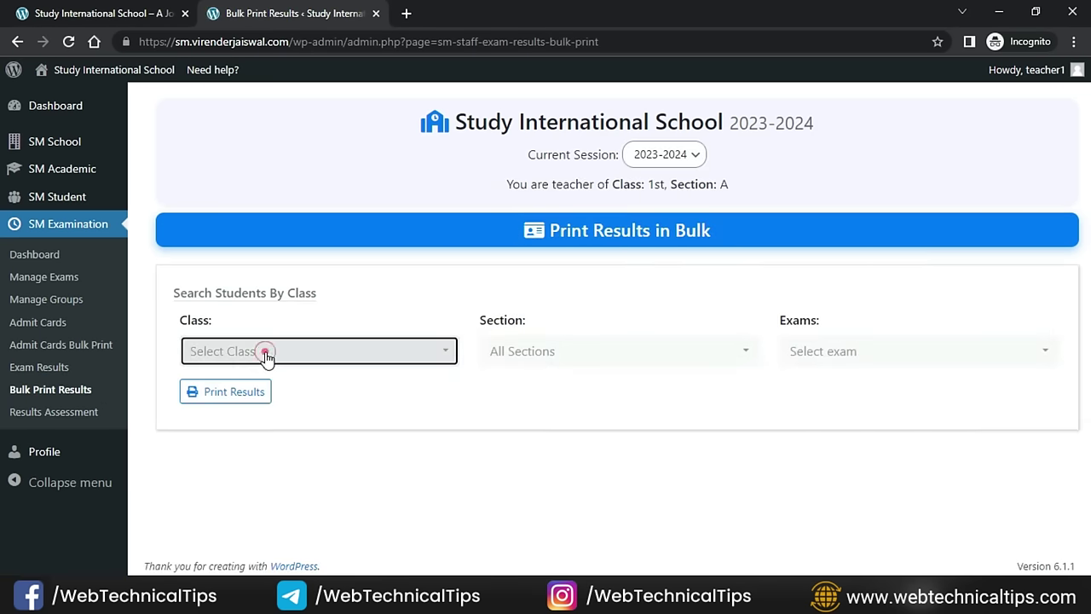
# Step: Preview bulk print results for Class 1st, Section A, Final Exam
pyautogui.click(263, 351)
pyautogui.click(244, 185)
pyautogui.click(624, 356)
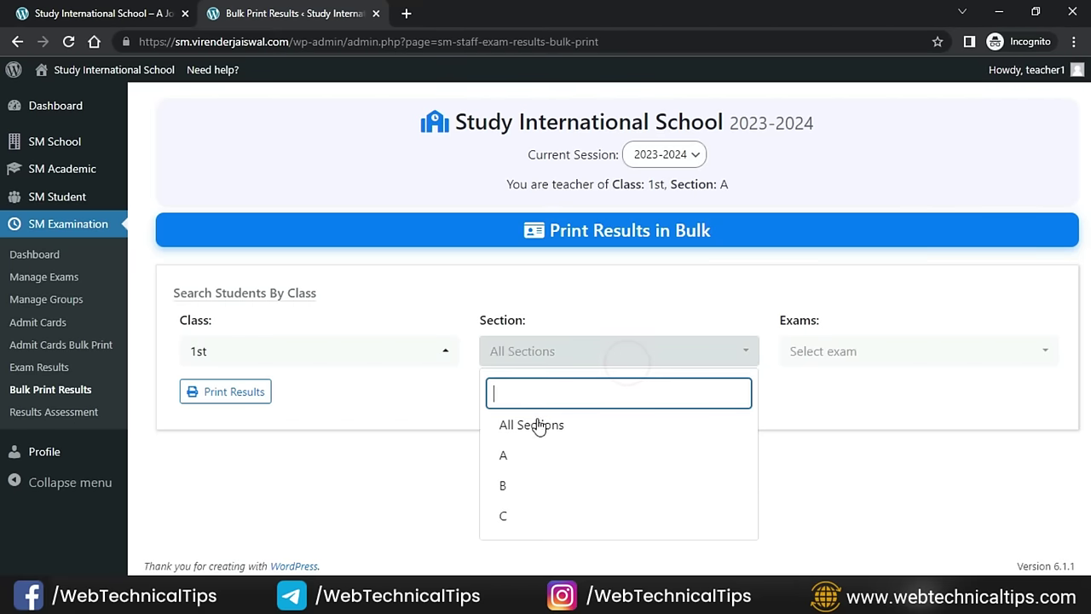
pyautogui.click(504, 452)
pyautogui.click(815, 352)
pyautogui.click(808, 418)
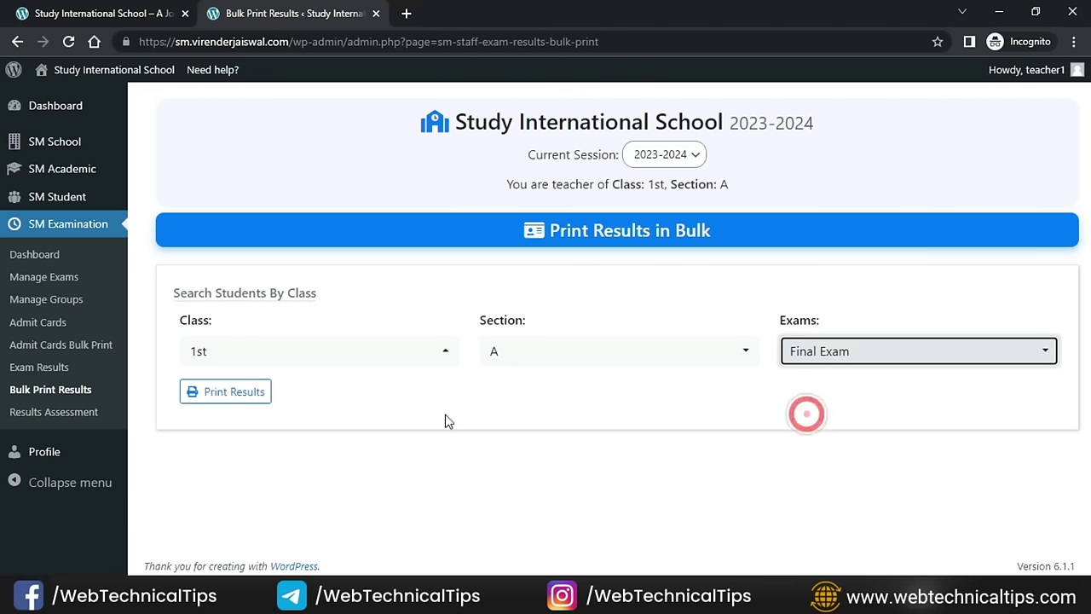
pyautogui.click(227, 392)
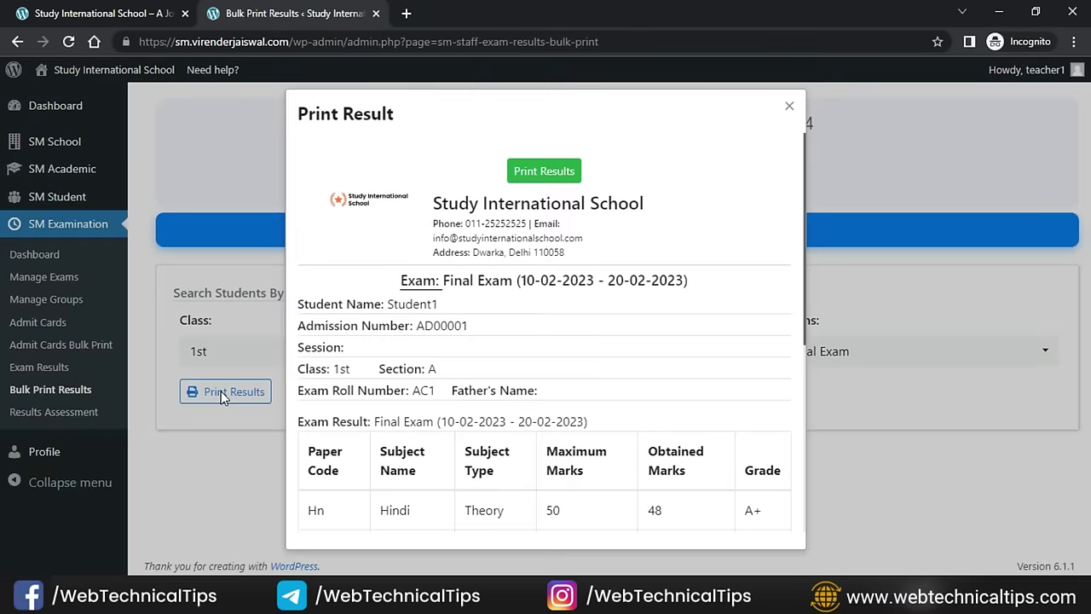
# Step: Review the printable results preview, close it, and go to Results Assessment
pyautogui.scroll(-4, 561, 316)
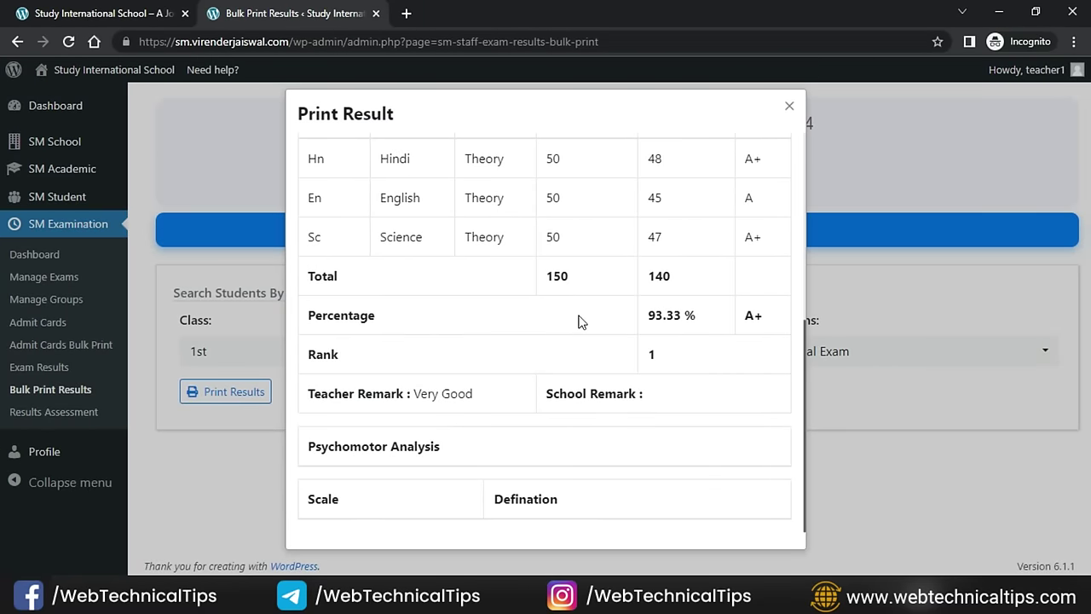
pyautogui.scroll(5, 583, 324)
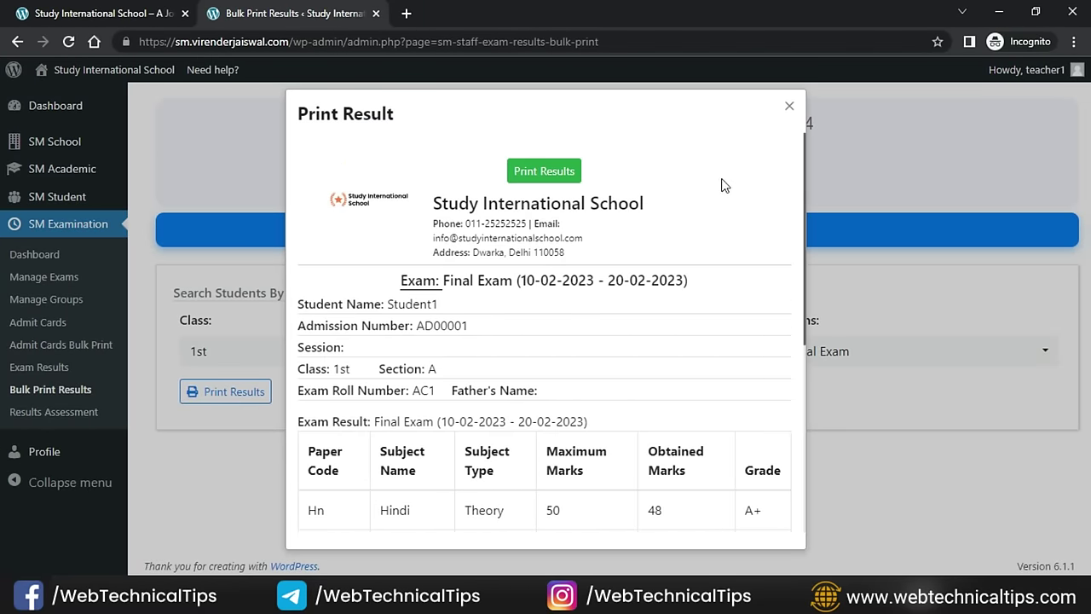
pyautogui.click(789, 106)
pyautogui.click(69, 414)
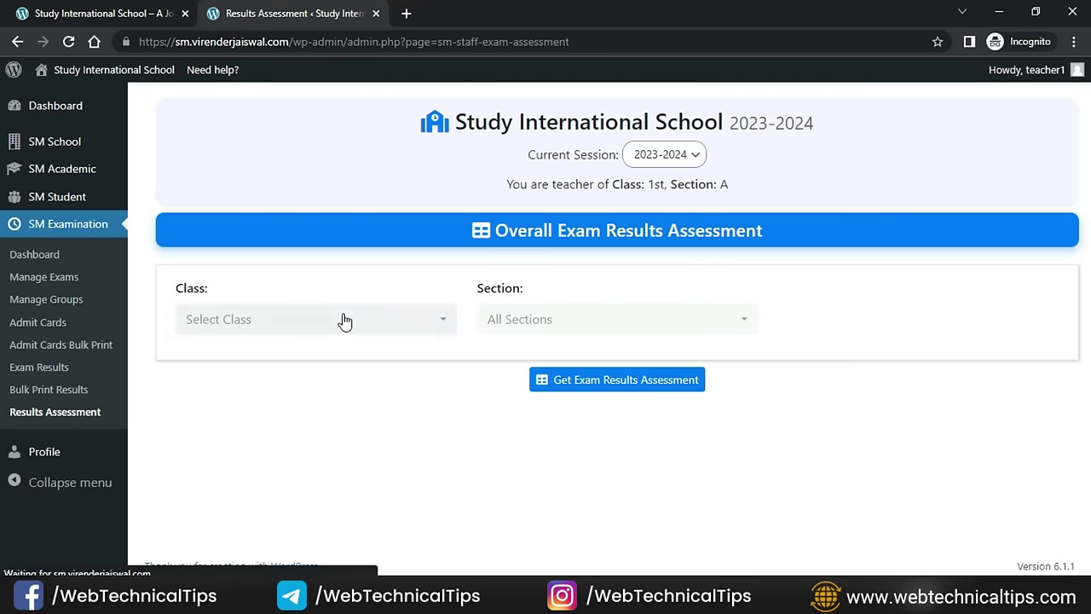
# Step: Load the exam results assessment for Class 1st, Section A
pyautogui.click(344, 316)
pyautogui.click(220, 424)
pyautogui.click(530, 324)
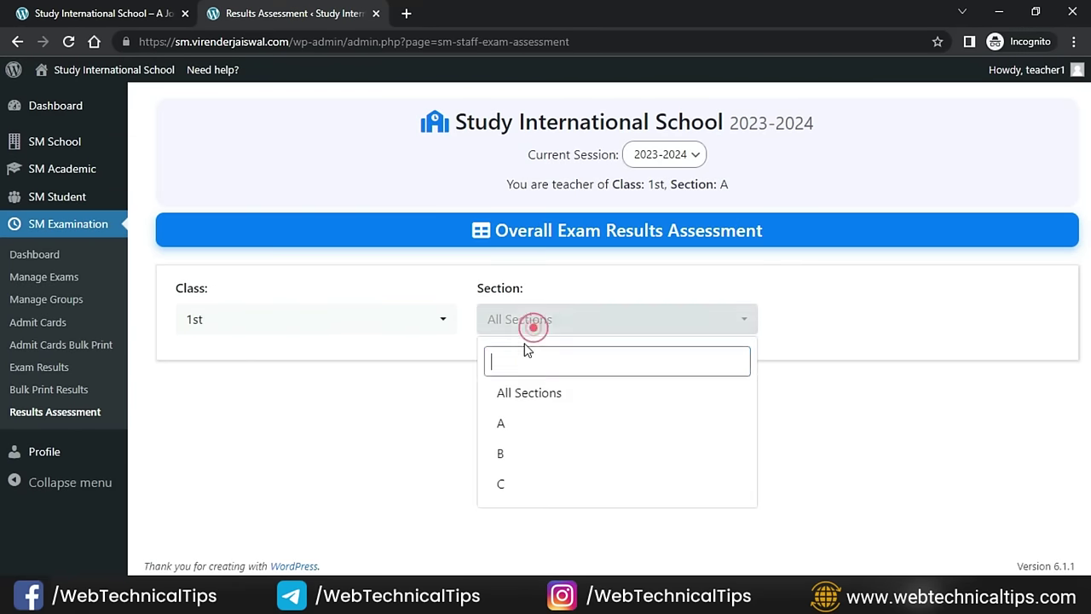
pyautogui.click(505, 426)
pyautogui.click(628, 380)
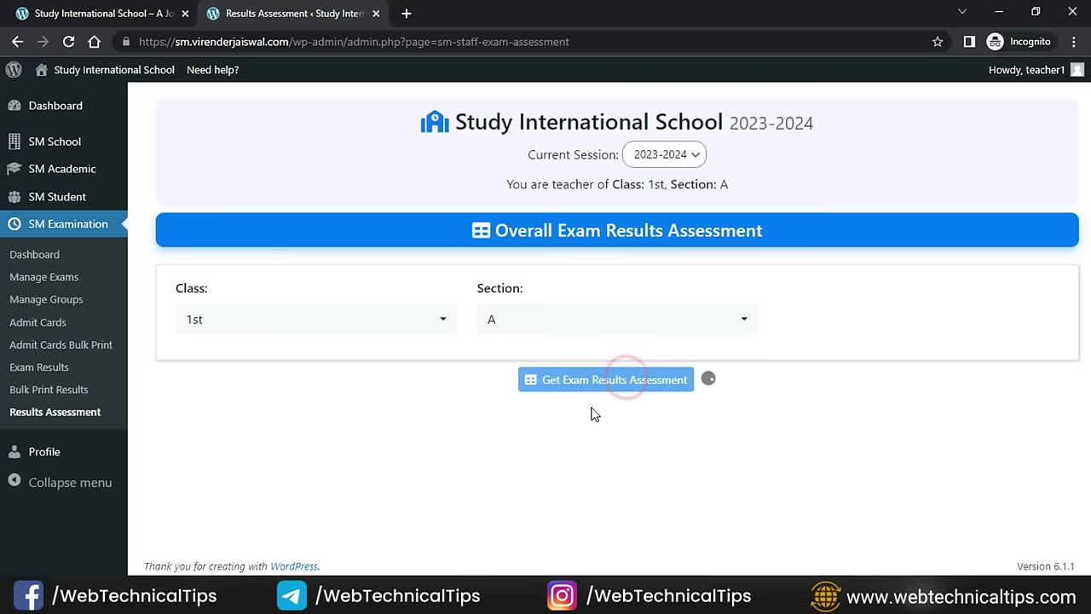
pyautogui.scroll(-1, 597, 413)
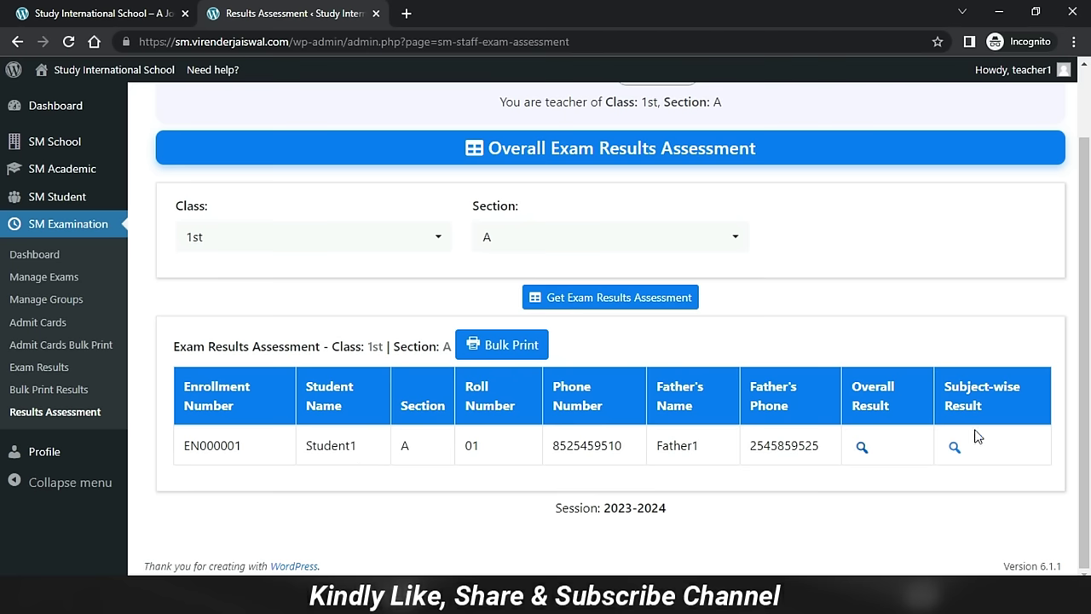
# Step: View and close the student's Overall Result and Subject-wise Result reports
pyautogui.click(861, 447)
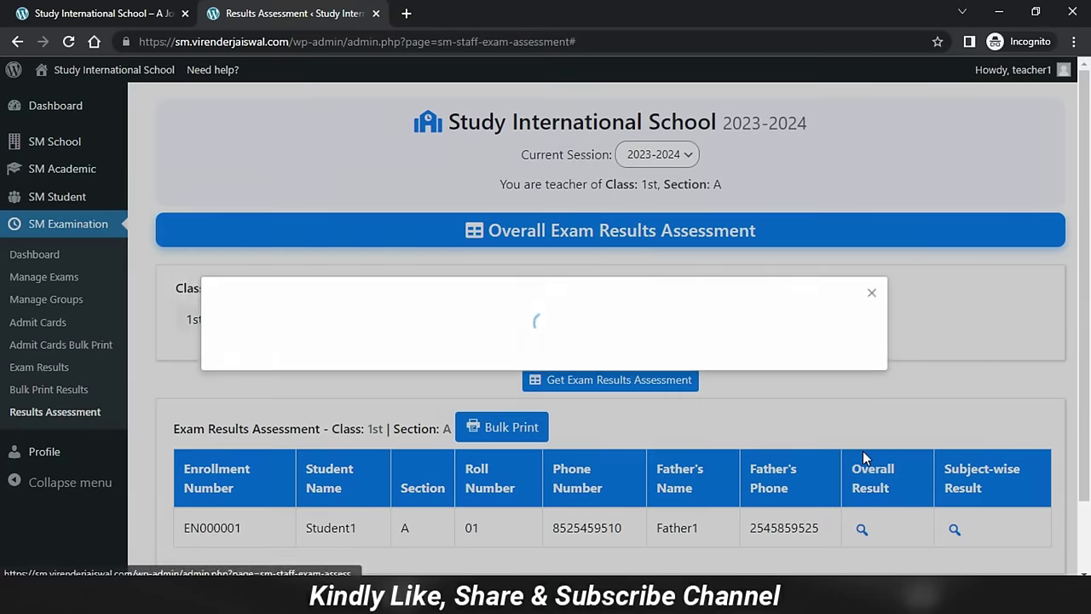
pyautogui.scroll(-1, 460, 380)
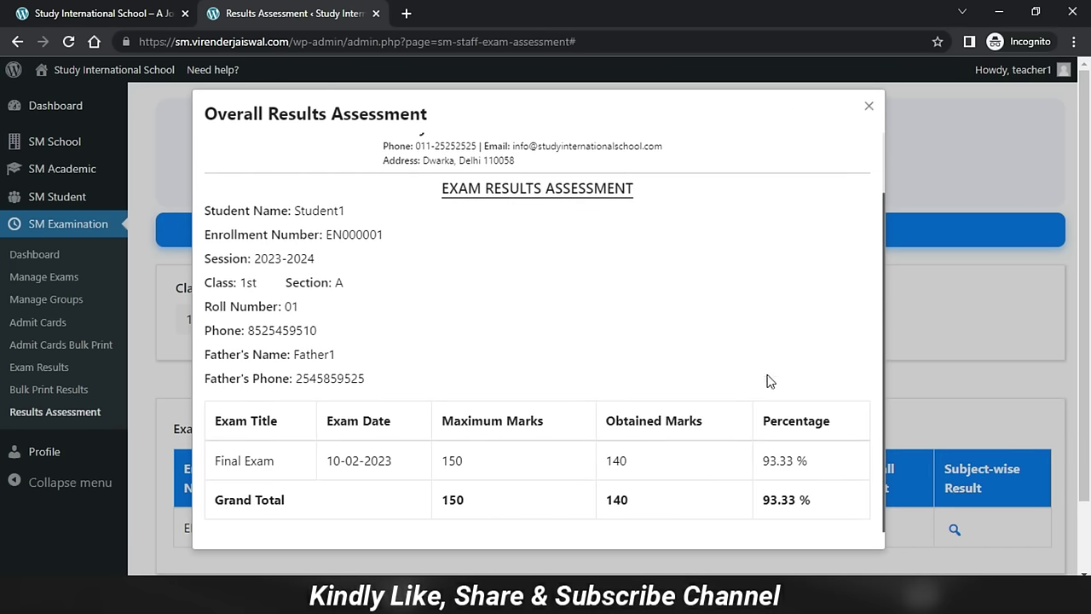
pyautogui.click(870, 102)
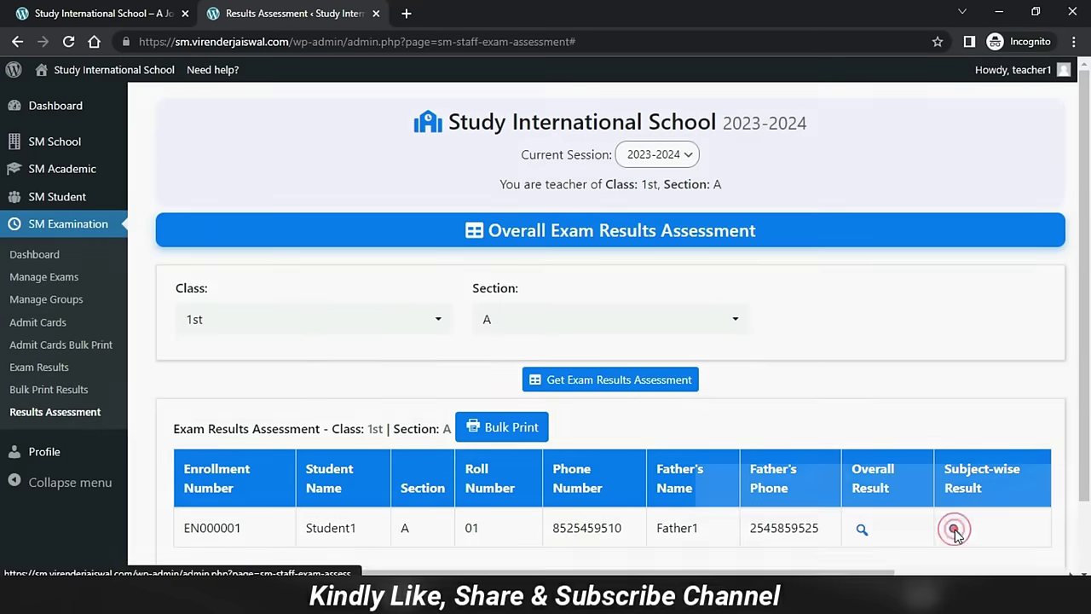
pyautogui.click(954, 528)
pyautogui.scroll(-4, 604, 380)
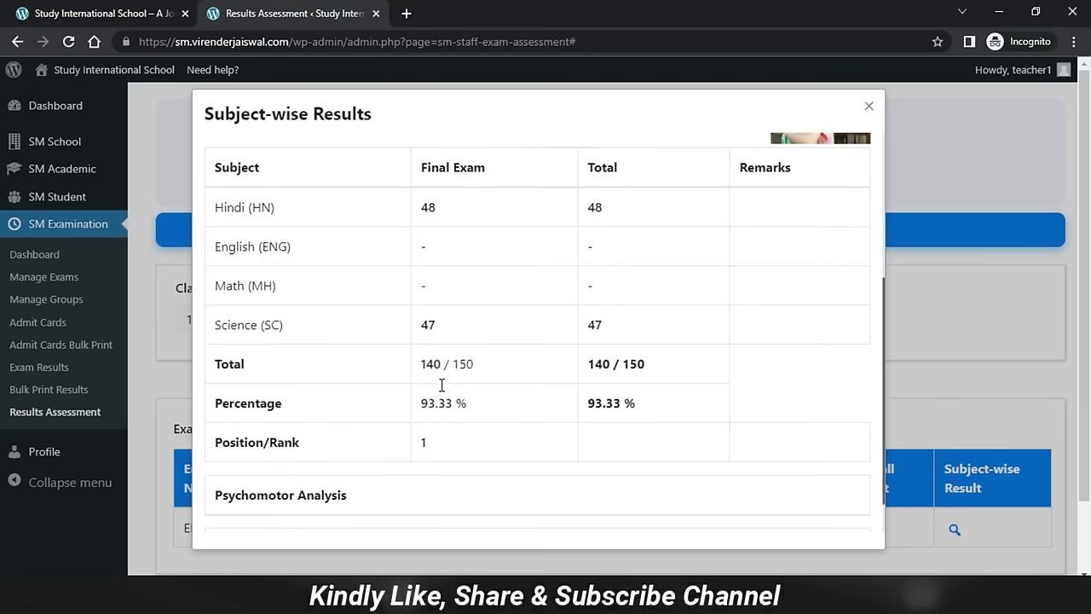
pyautogui.scroll(4, 441, 383)
pyautogui.click(868, 106)
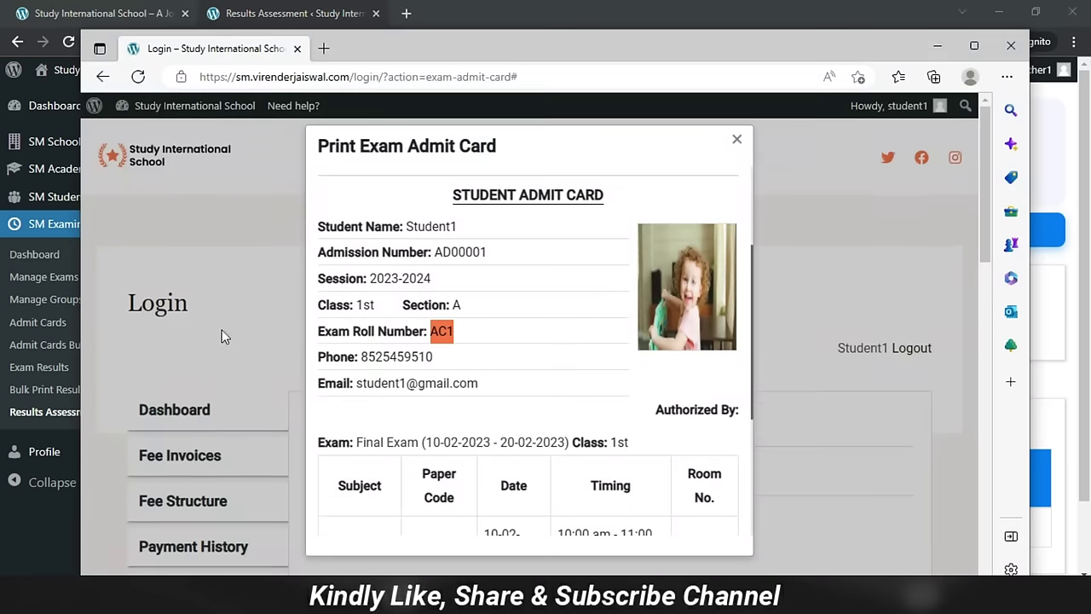
# Step: In the student portal, dismiss the admit card preview and review the Final Exam listing
pyautogui.scroll(-3, 775, 238)
pyautogui.click(775, 238)
pyautogui.scroll(-3, 312, 326)
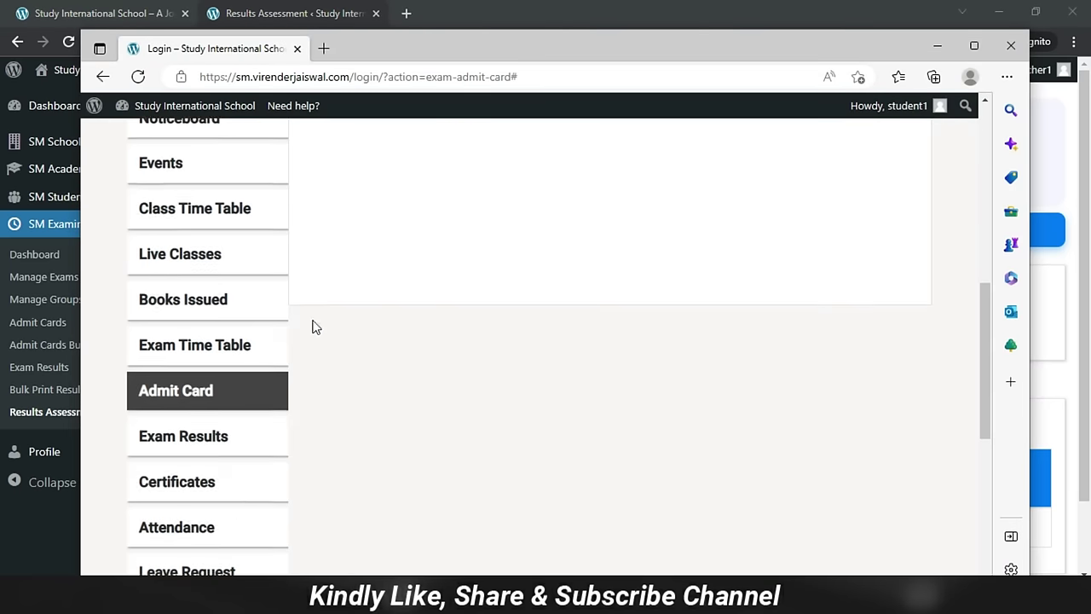
pyautogui.scroll(-2, 264, 436)
pyautogui.scroll(8, 210, 443)
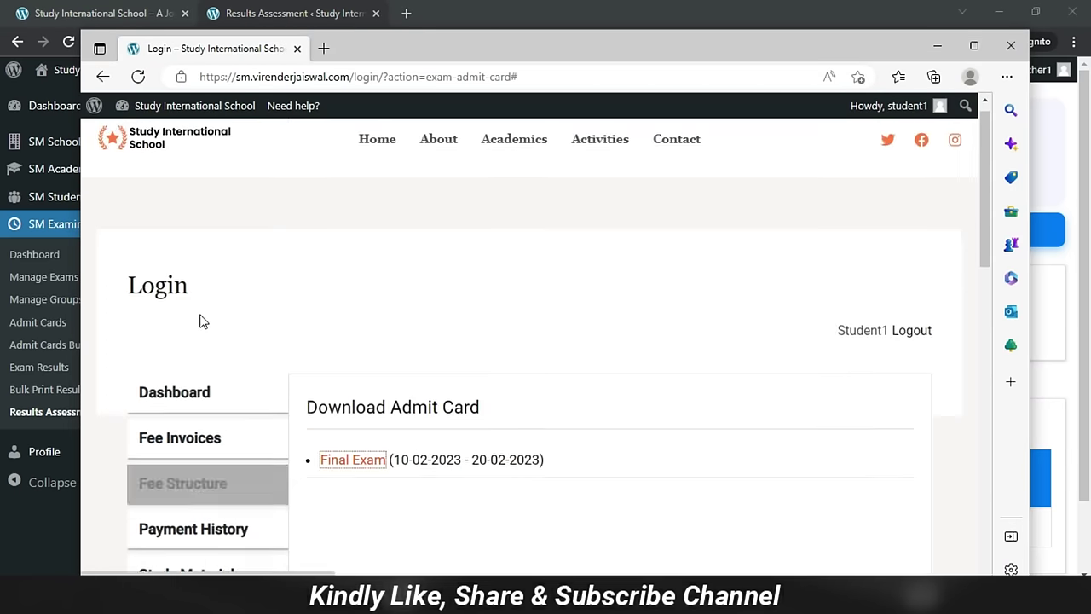
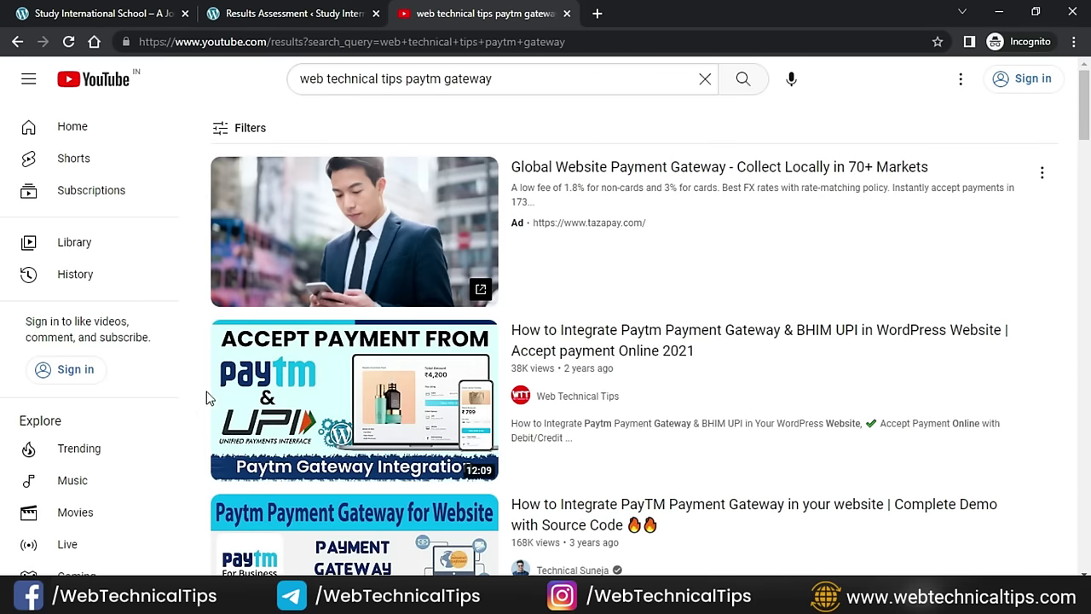
# Step: Enable Razorpay Payment Gateway (International) under SM School Payment Methods, leaving its keys empty
pyautogui.click(247, 13)
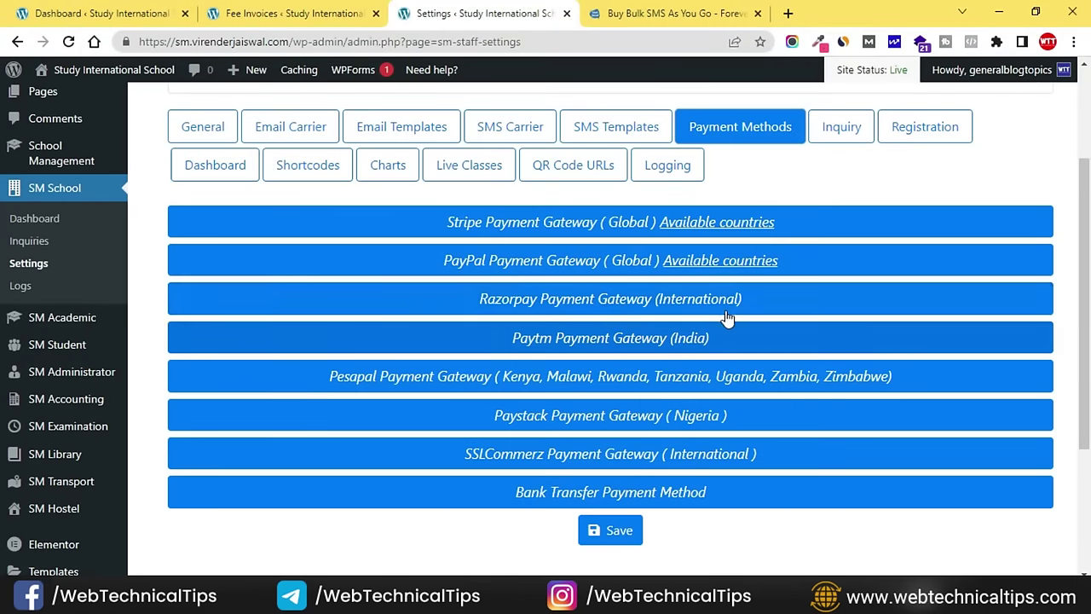
pyautogui.click(770, 295)
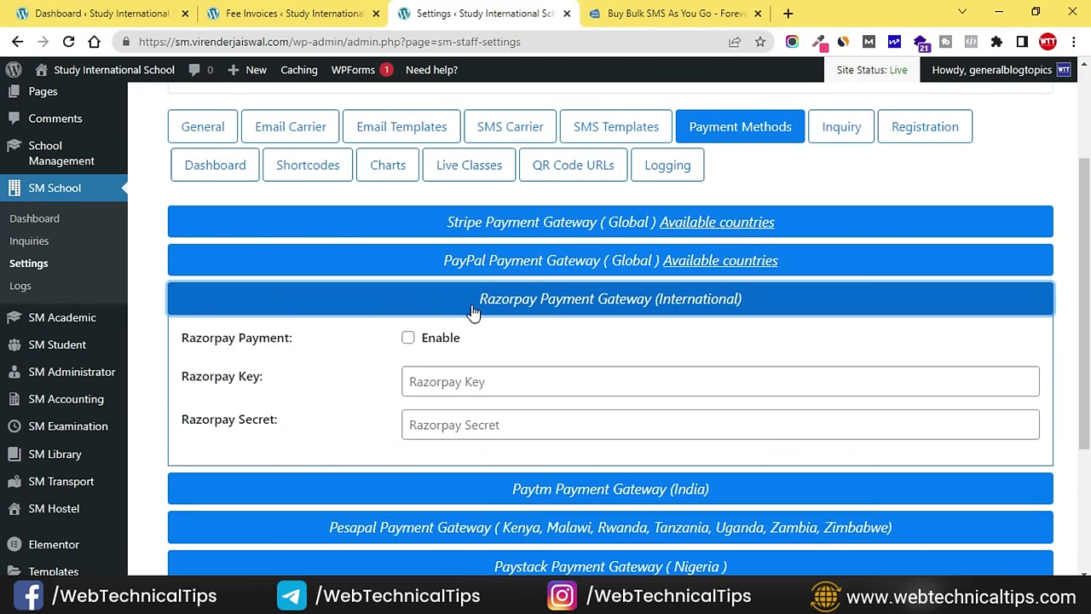
pyautogui.scroll(-1, 443, 290)
pyautogui.click(409, 259)
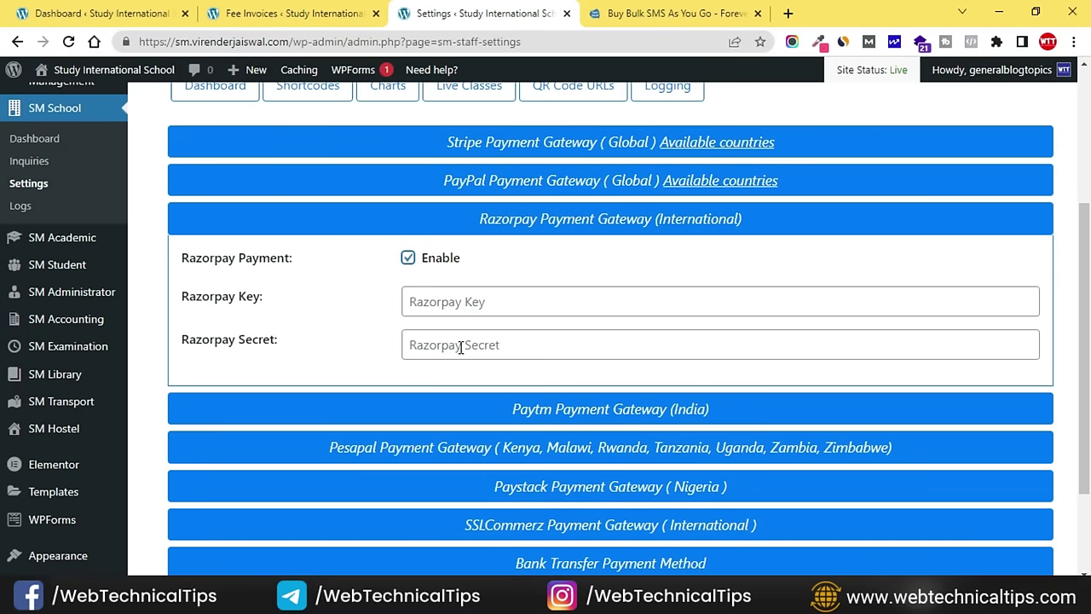
# Step: Go to razorpay.com and log in to the merchant account using the saved password
pyautogui.click(789, 15)
pyautogui.write('r')
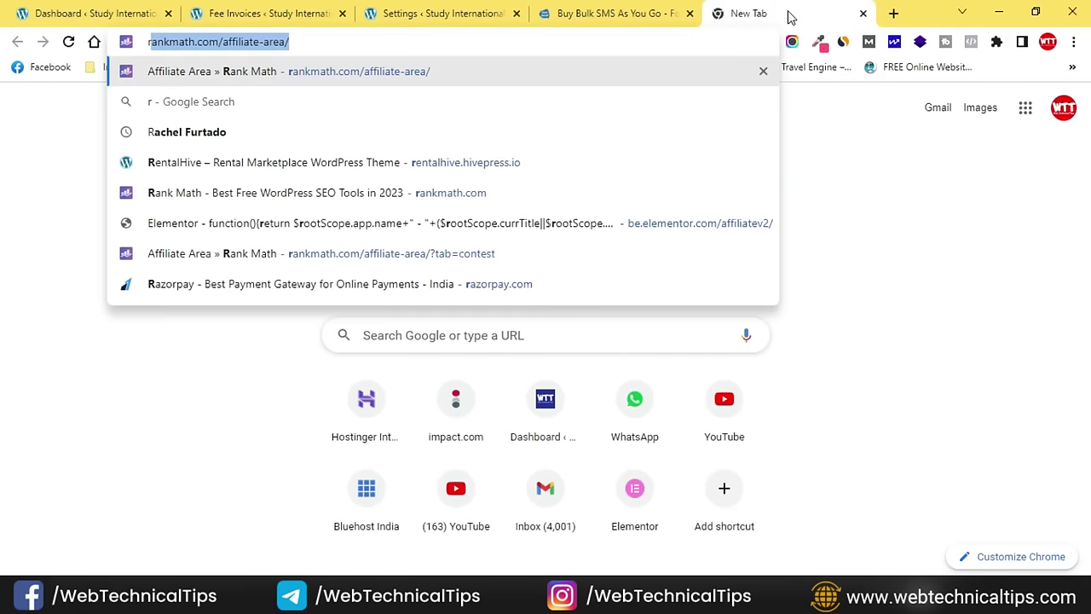
pyautogui.write('azor')
pyautogui.press('Return')
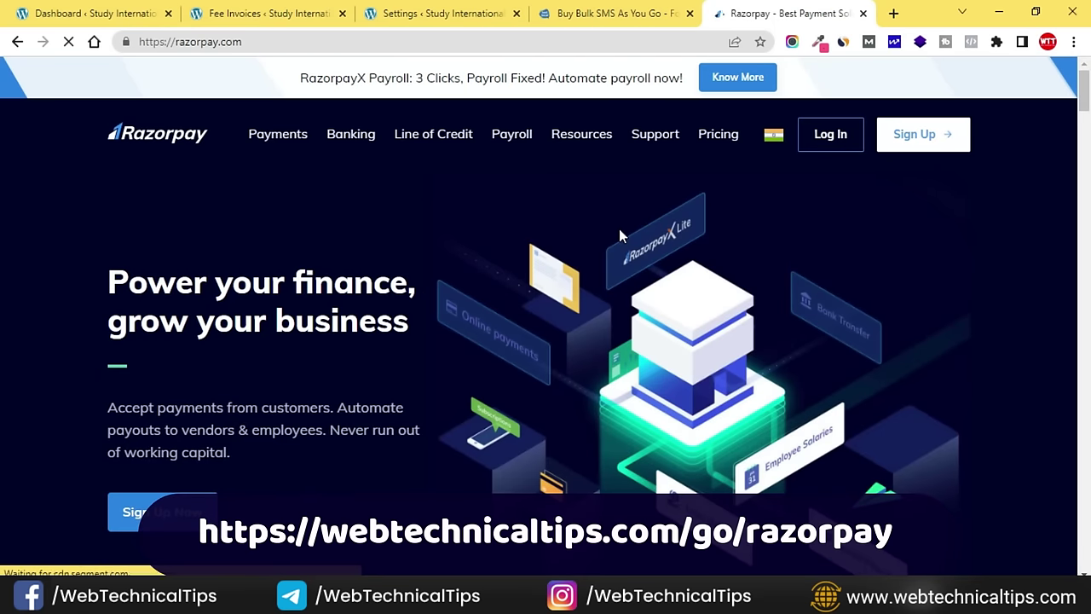
pyautogui.click(854, 143)
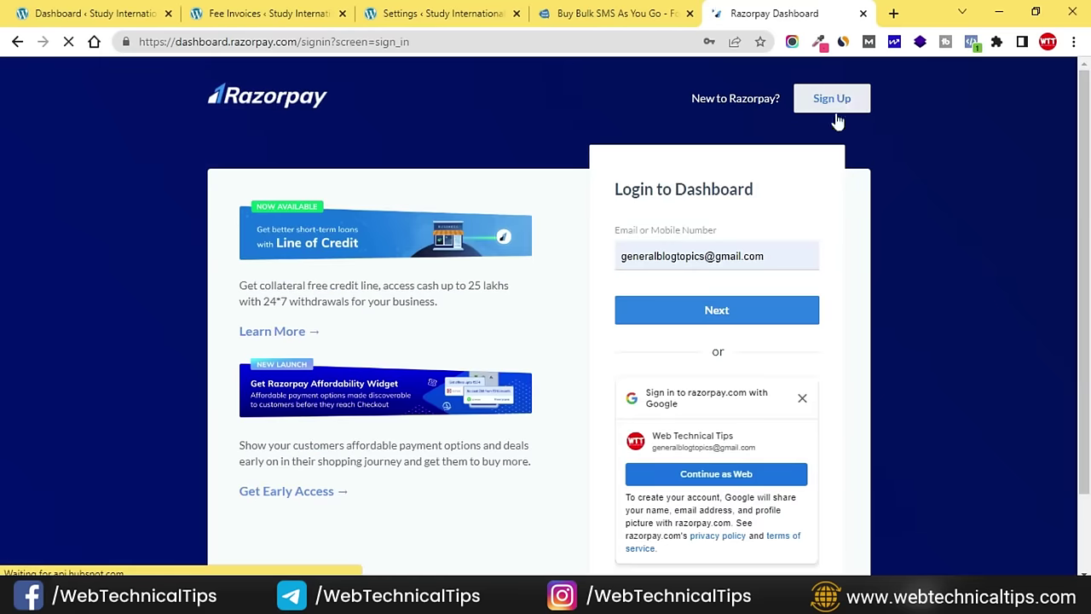
pyautogui.click(745, 312)
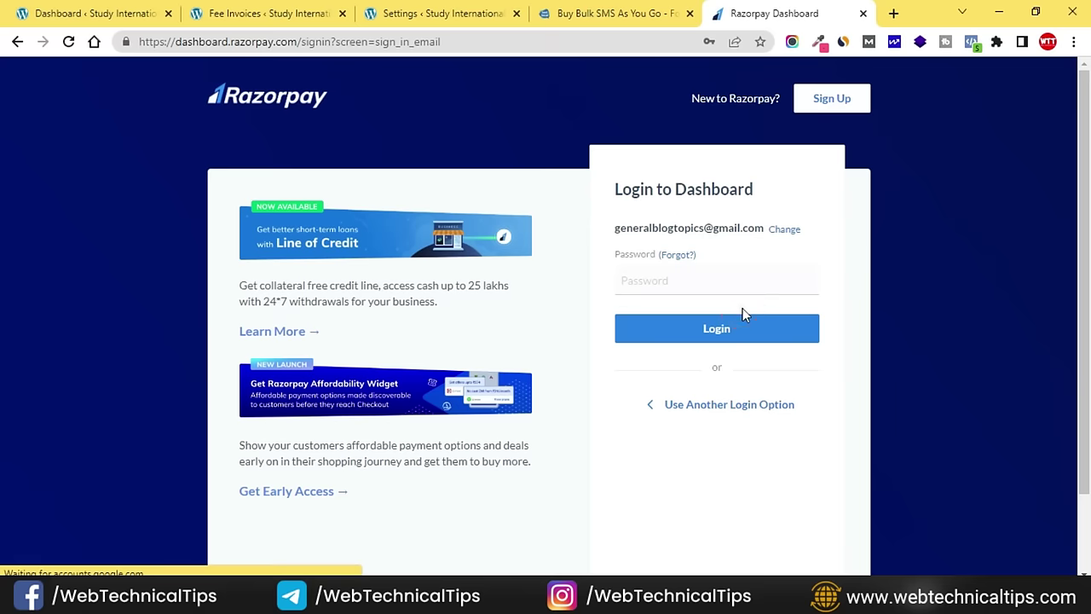
pyautogui.click(692, 282)
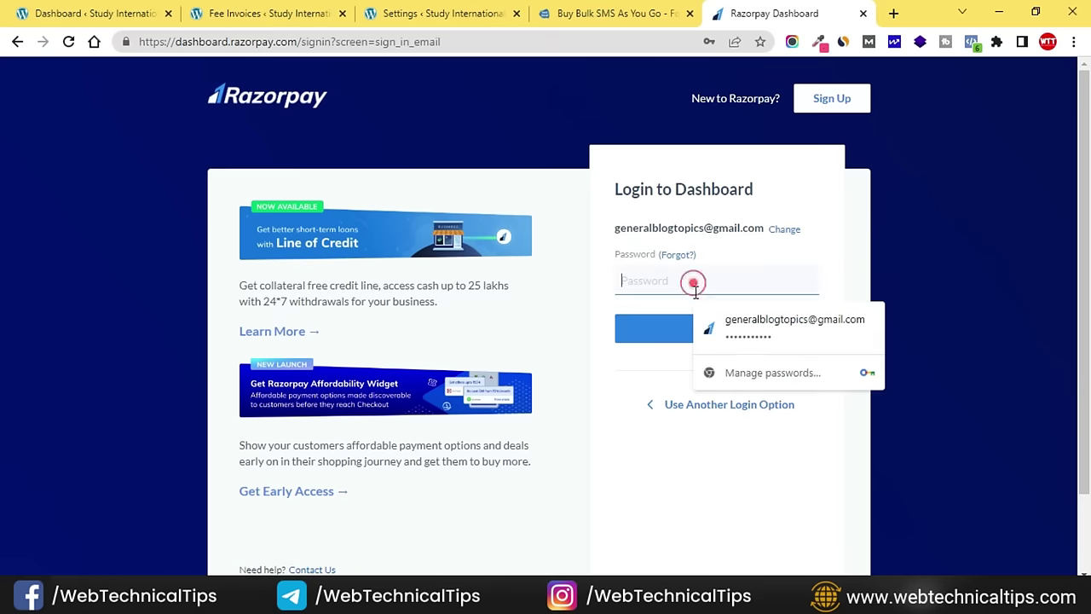
pyautogui.click(754, 336)
pyautogui.click(718, 331)
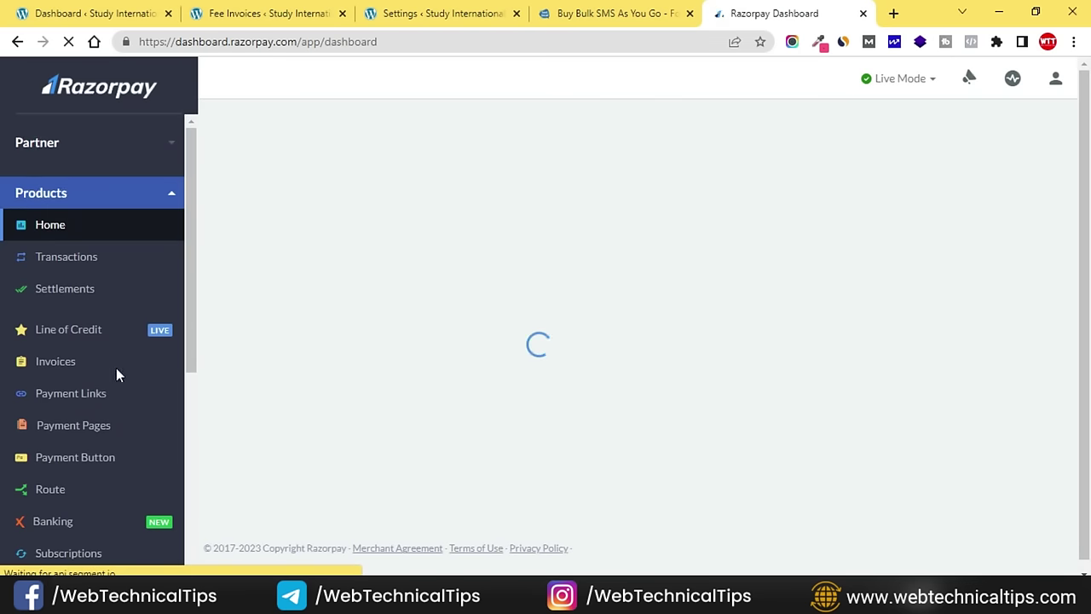
# Step: Open the Razorpay Dashboard Settings page showing Account Settings
pyautogui.scroll(-5, 78, 450)
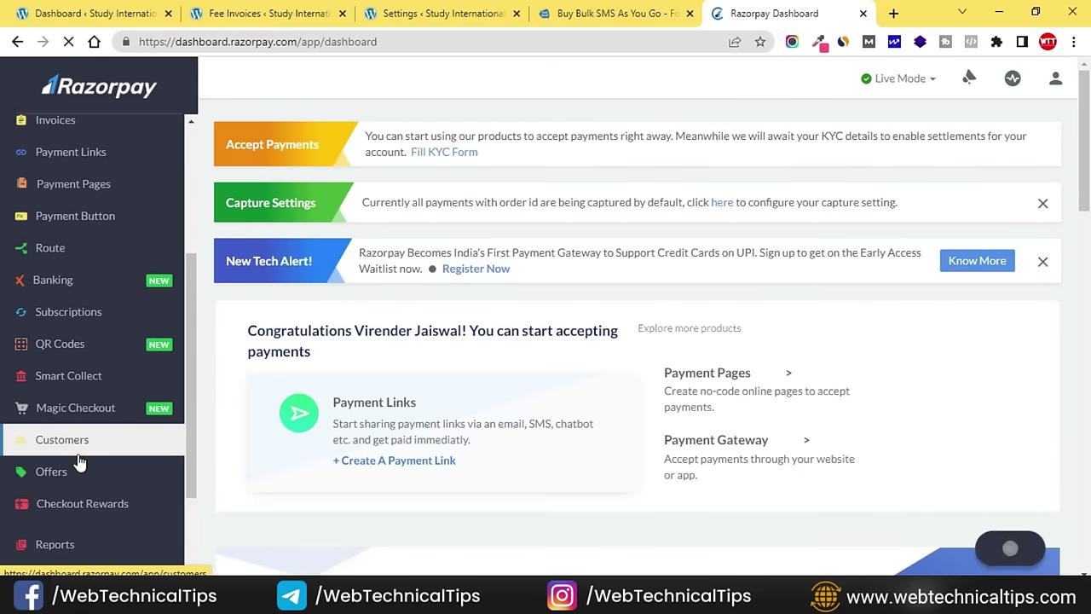
pyautogui.scroll(-2, 85, 460)
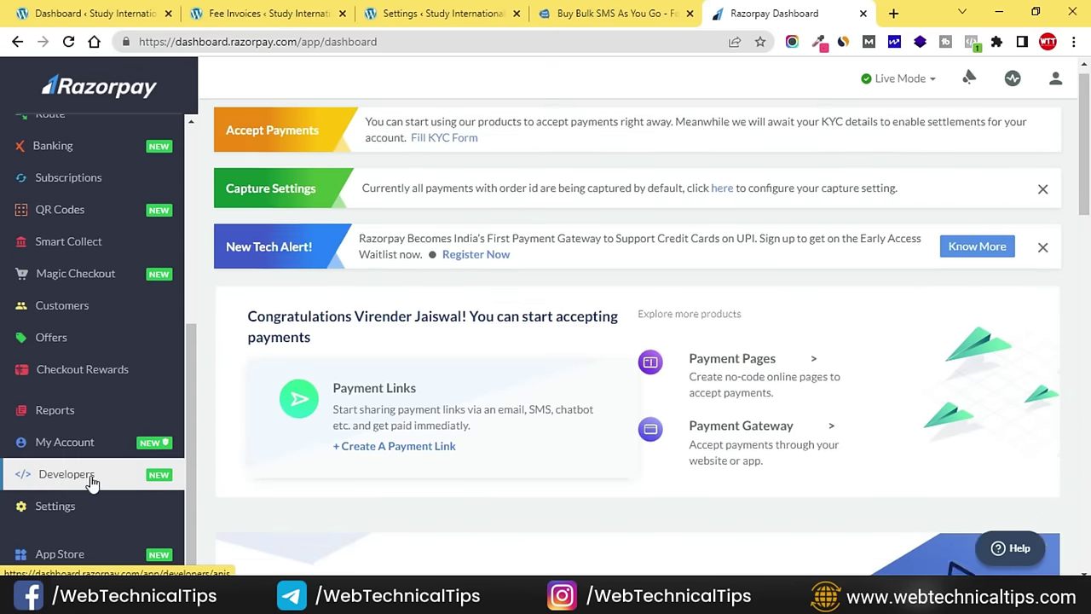
pyautogui.click(79, 516)
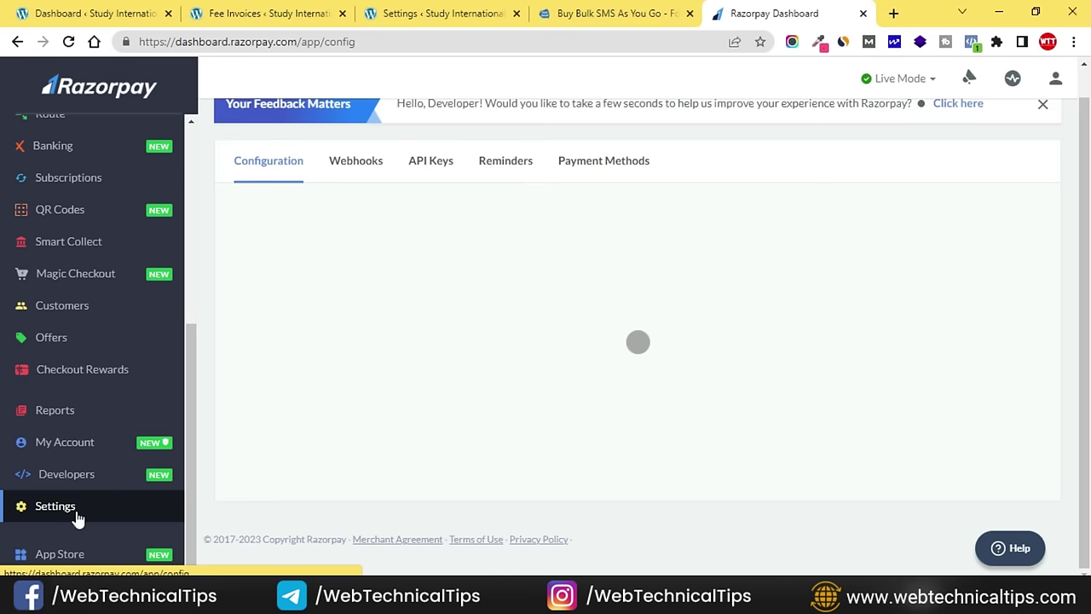
pyautogui.scroll(3, 585, 307)
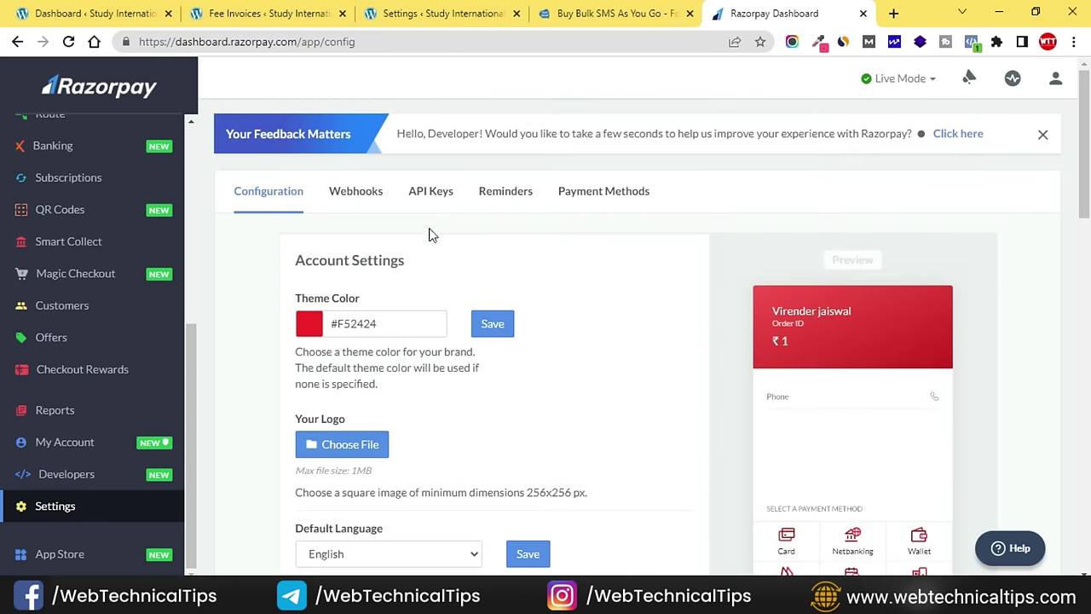
# Step: Copy the live API Key Id from the API Keys tab into the WordPress Razorpay Key field
pyautogui.click(429, 197)
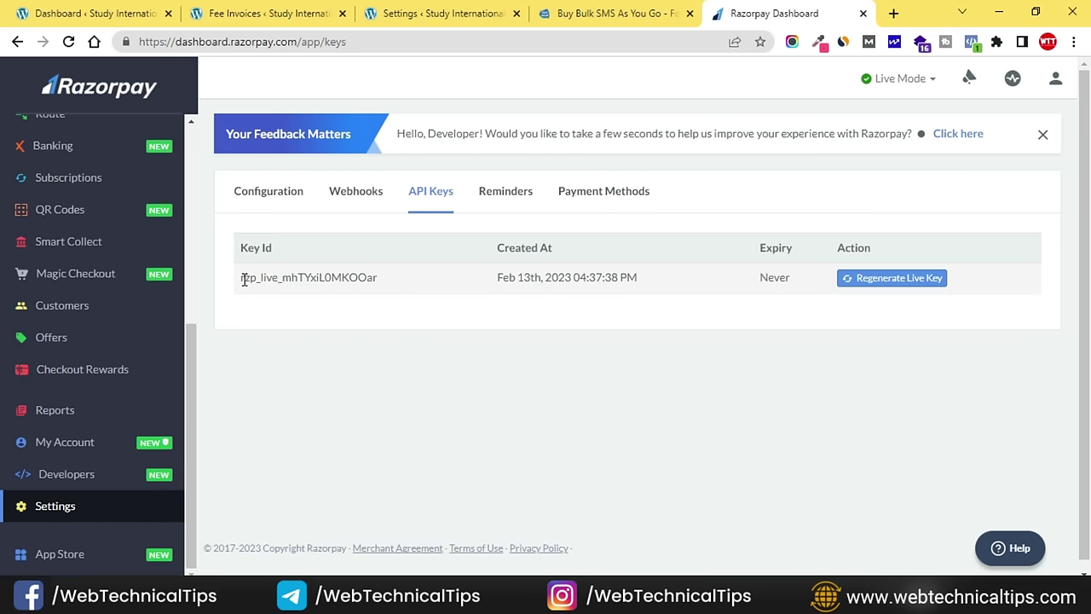
pyautogui.moveTo(244, 280); pyautogui.dragTo(358, 279)
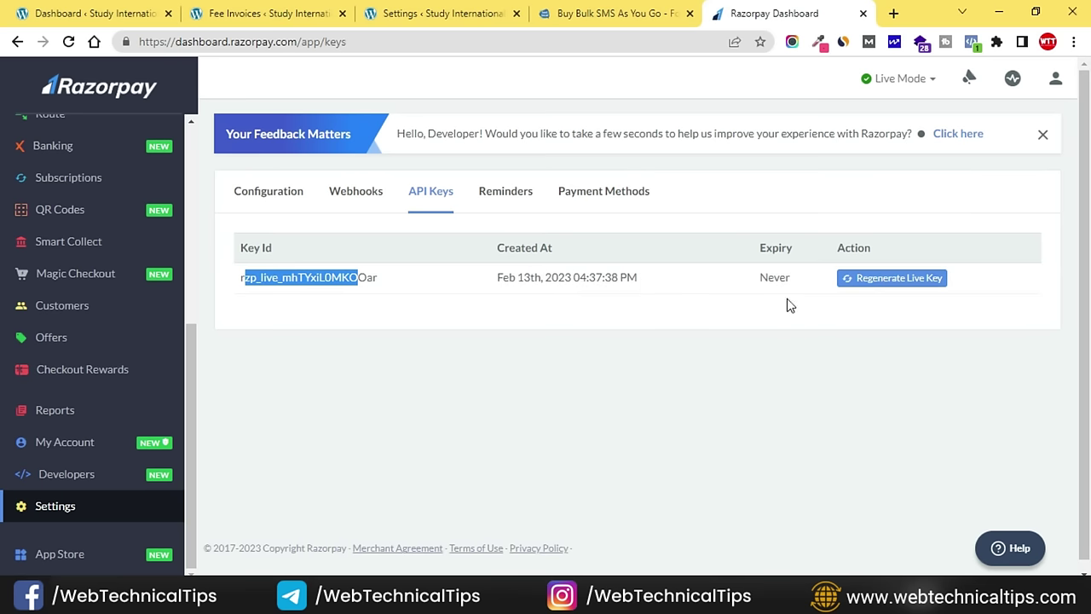
pyautogui.click(255, 277)
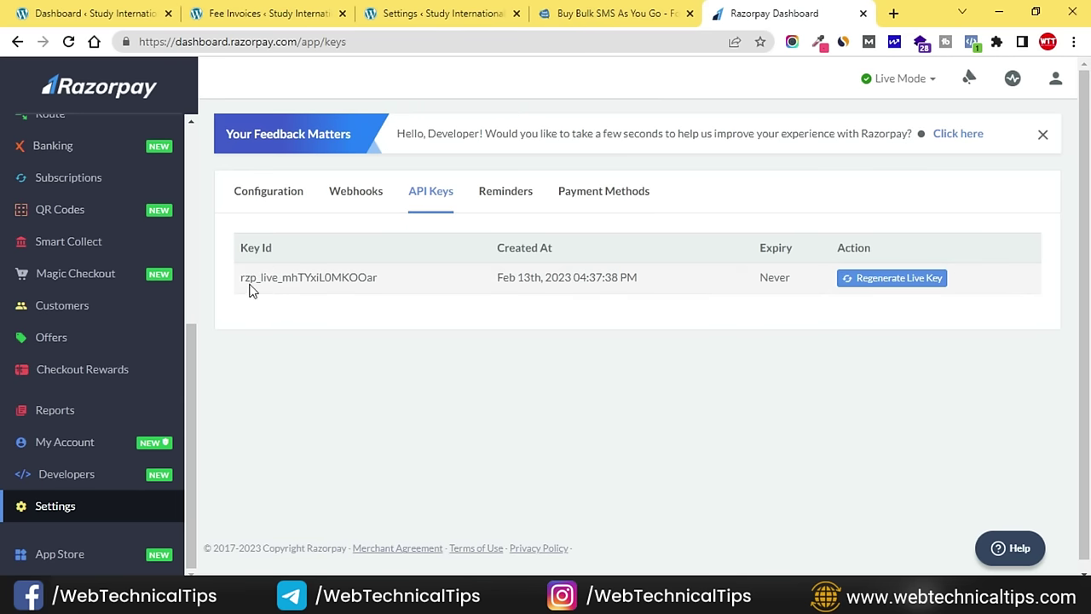
pyautogui.moveTo(242, 282); pyautogui.dragTo(401, 290)
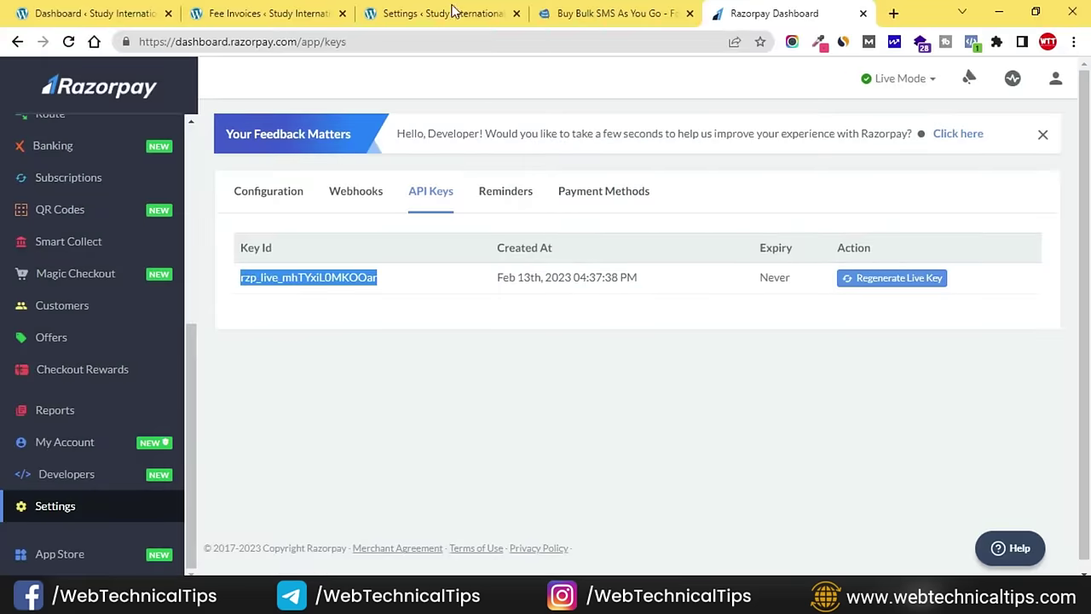
pyautogui.click(554, 10)
pyautogui.click(469, 12)
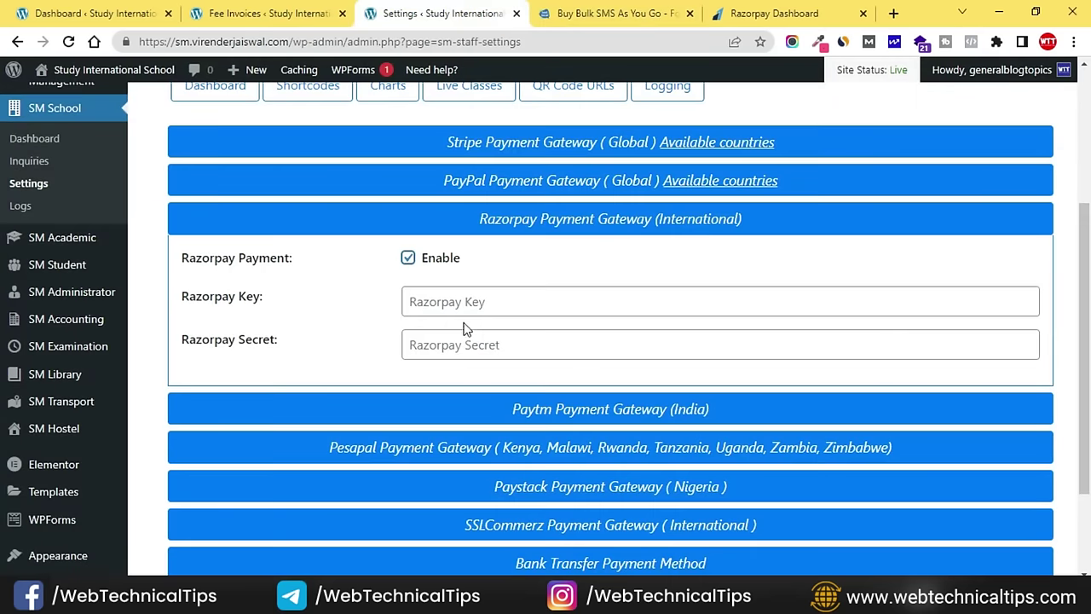
pyautogui.click(460, 311)
# Step: Paste the key secret into the Razorpay Secret field and save the payment settings
pyautogui.click(825, 8)
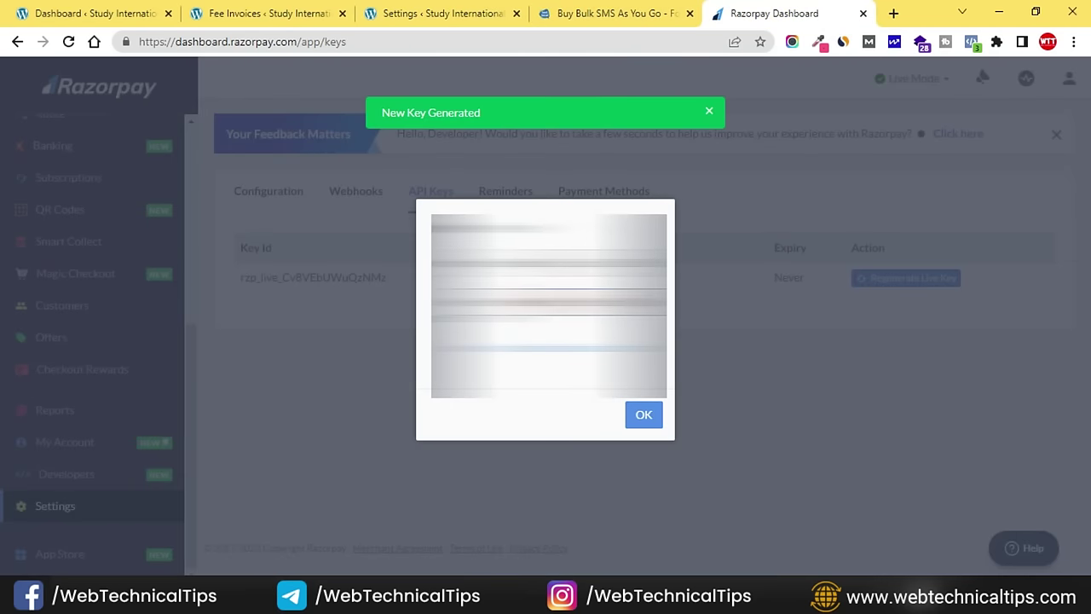
pyautogui.click(482, 17)
pyautogui.click(528, 345)
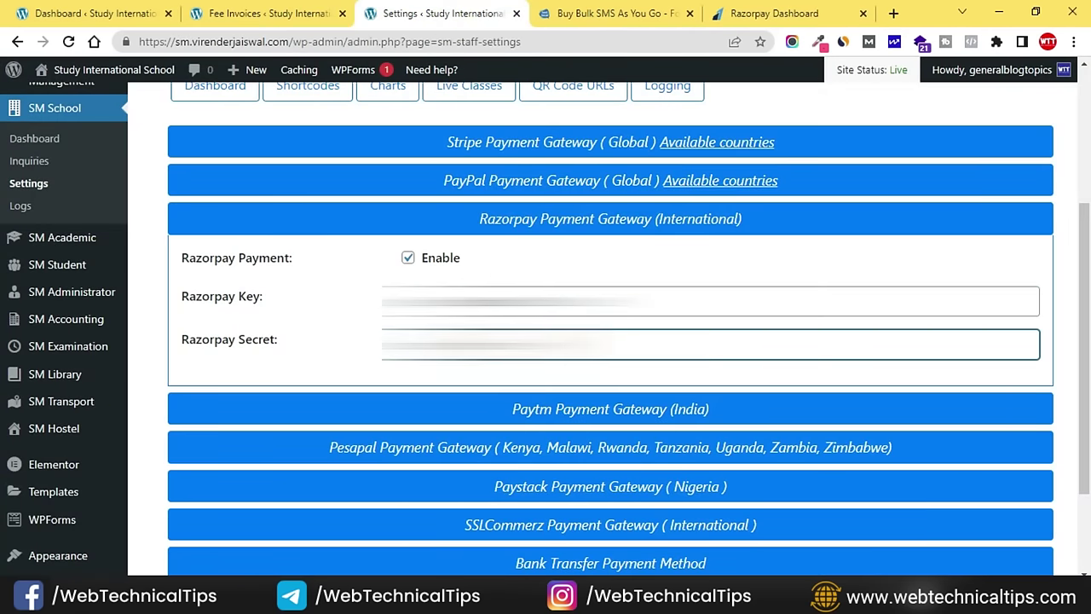
pyautogui.hotkey('ctrl', 'v')
pyautogui.scroll(-2, 628, 423)
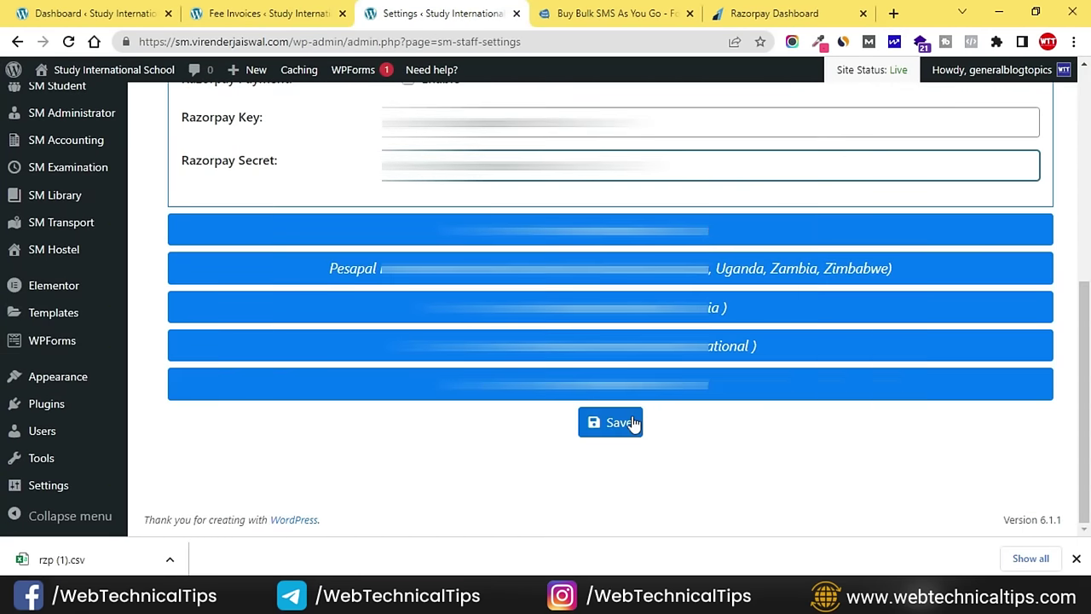
pyautogui.click(615, 421)
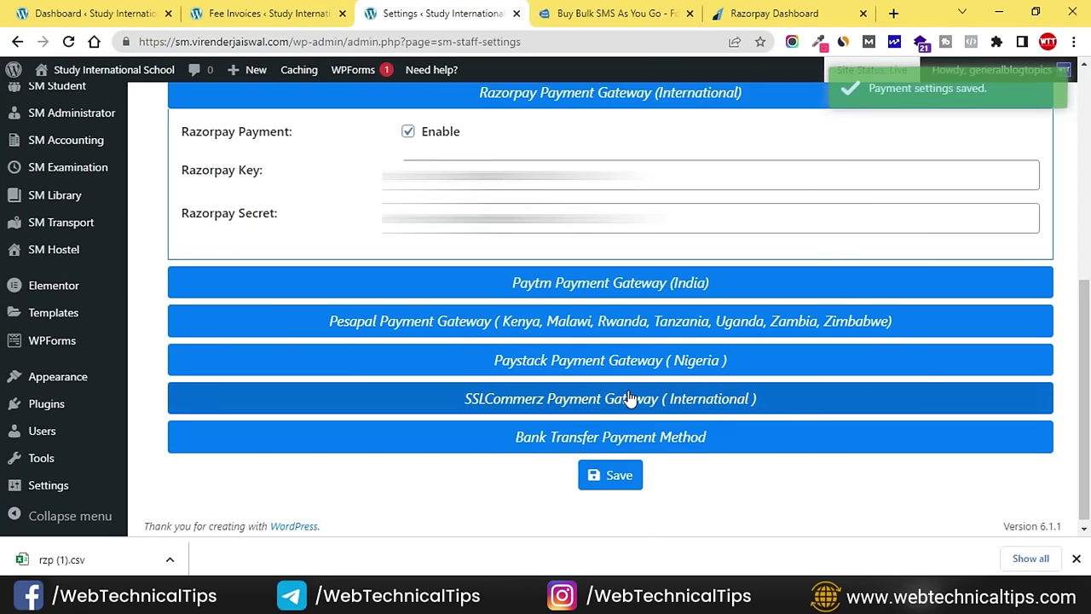
pyautogui.hotkey('alt', 'Tab')
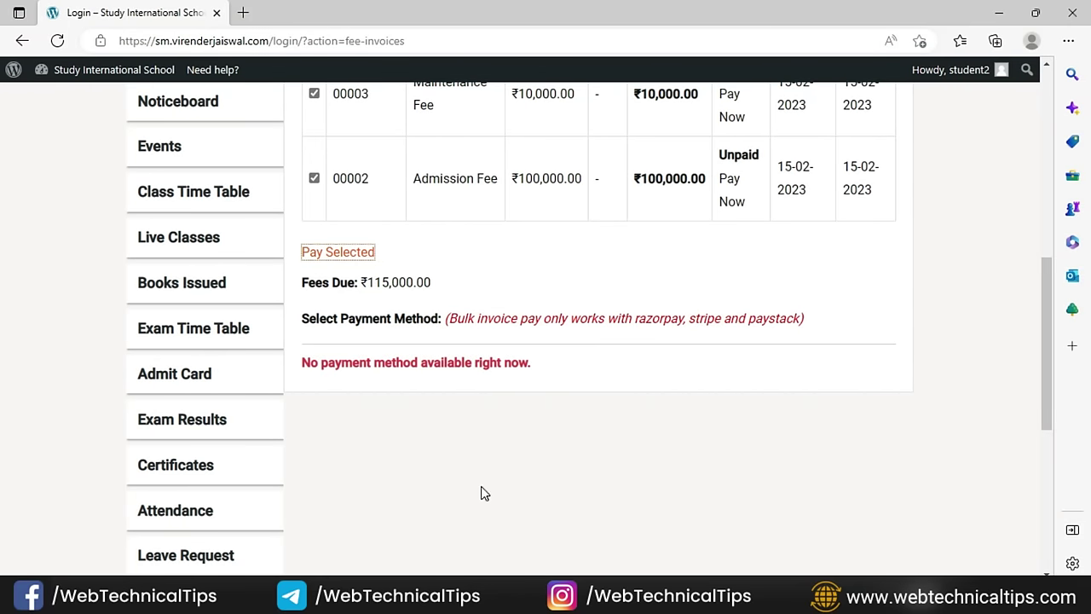
# Step: Select the pending fee invoices, choose Razorpay as payment method, then reload the invoices page
pyautogui.press('F5')
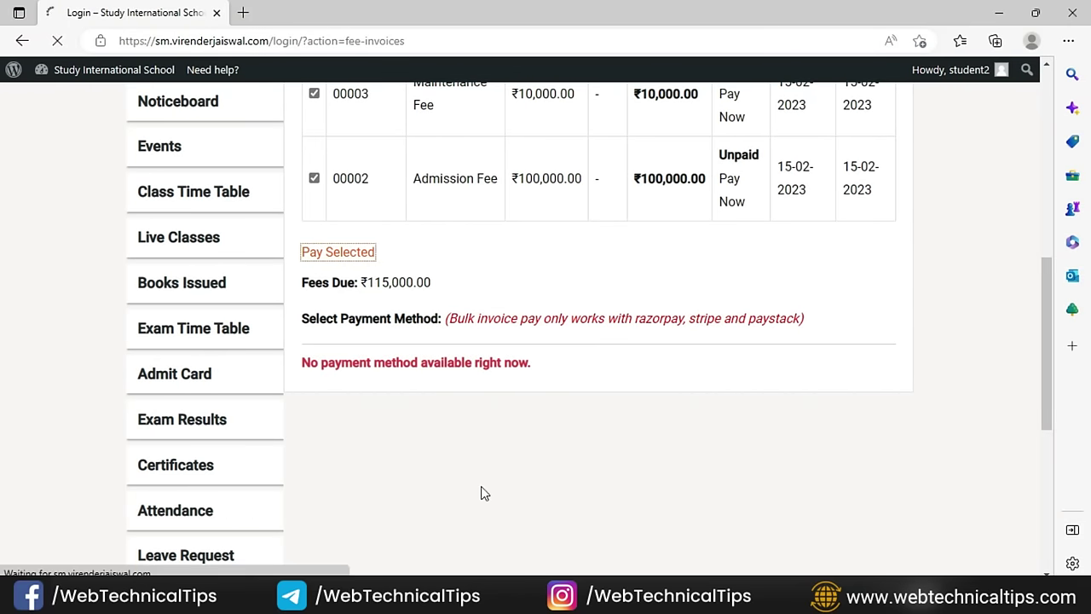
pyautogui.scroll(2, 401, 369)
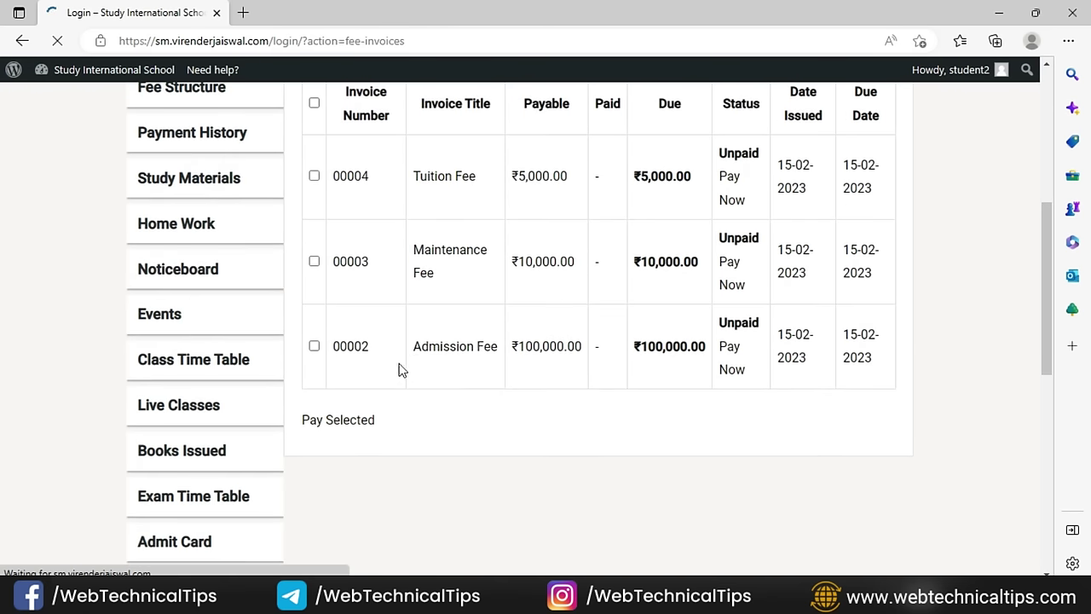
pyautogui.click(313, 345)
pyautogui.click(314, 261)
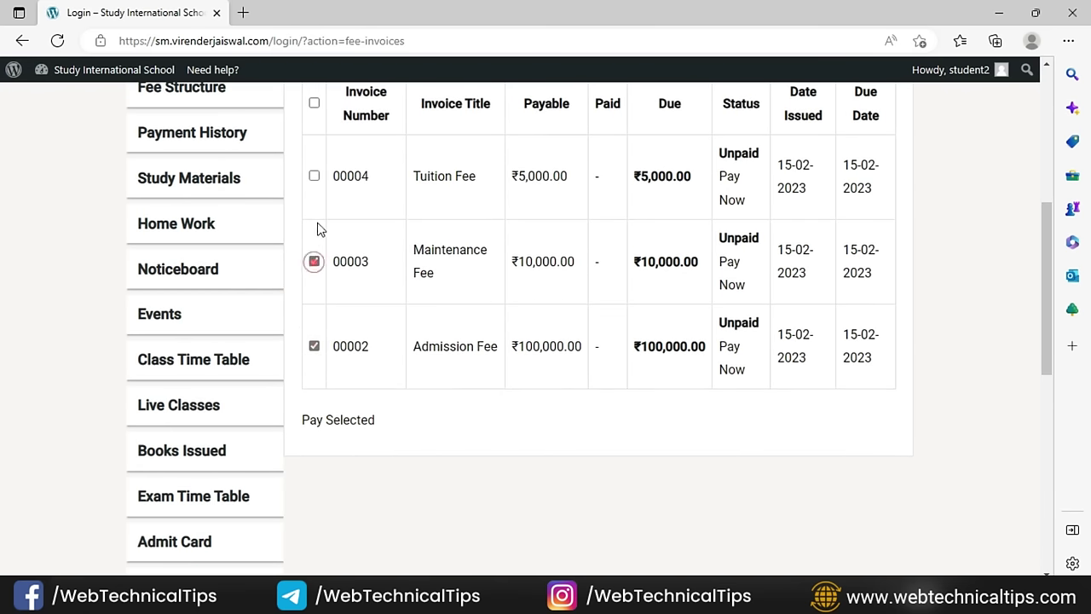
pyautogui.click(314, 103)
pyautogui.click(339, 420)
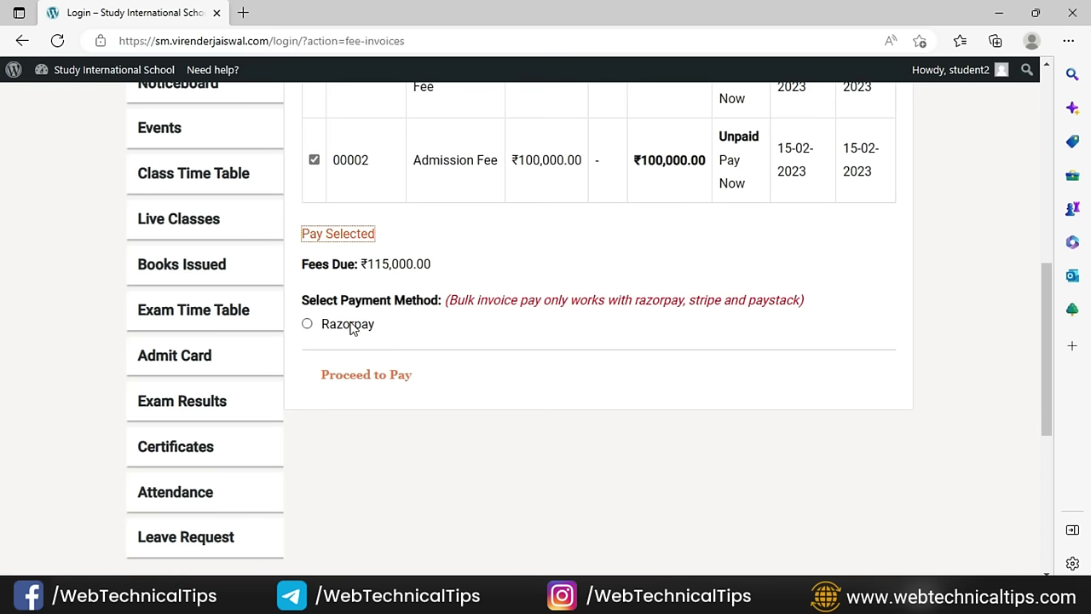
pyautogui.click(306, 323)
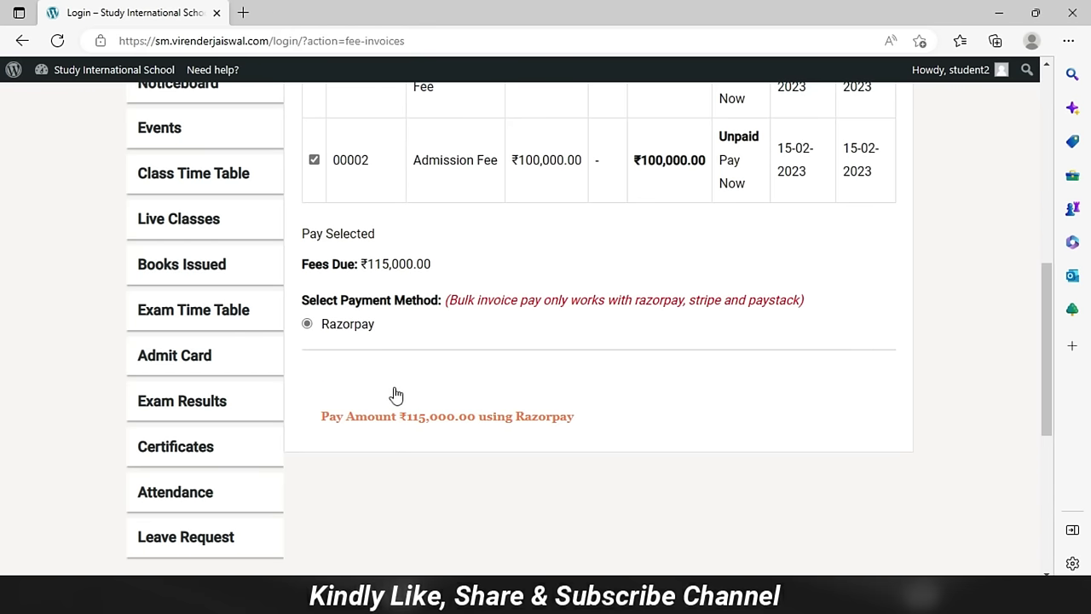
pyautogui.scroll(1, 369, 378)
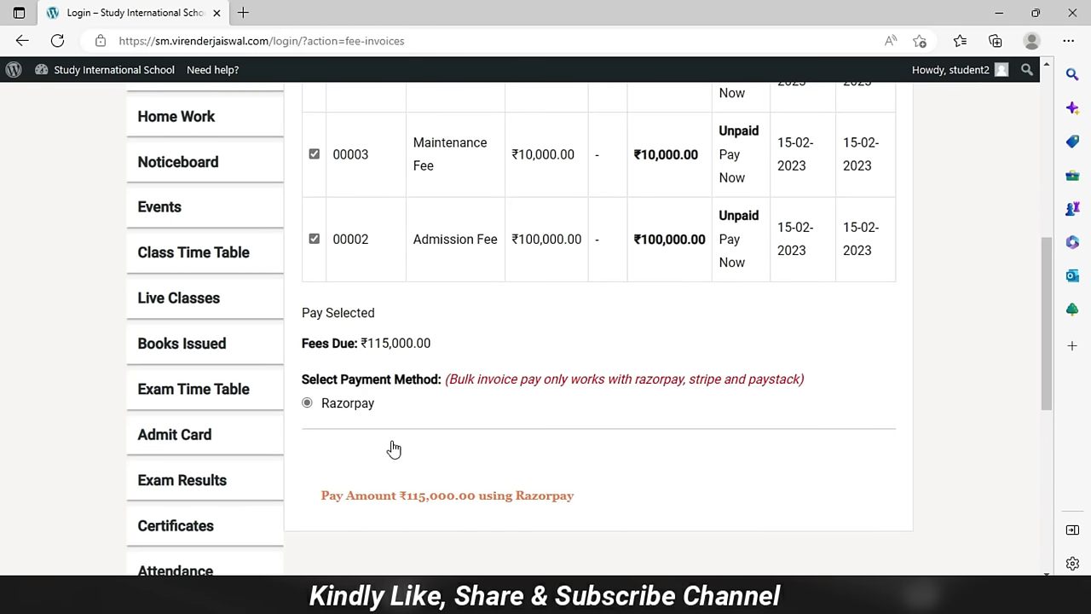
pyautogui.scroll(1, 390, 448)
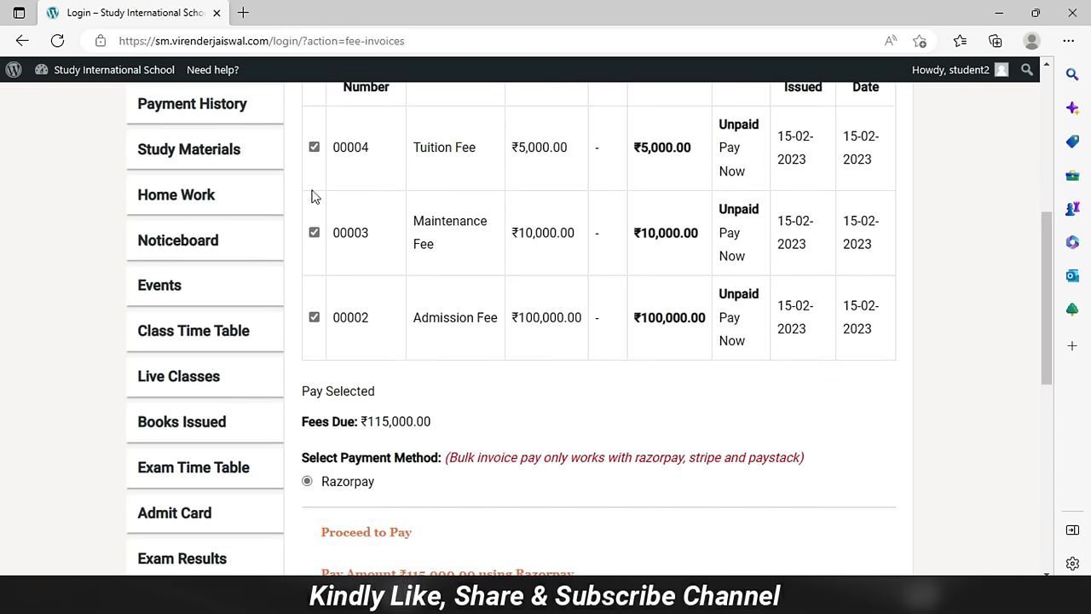
pyautogui.scroll(1, 312, 197)
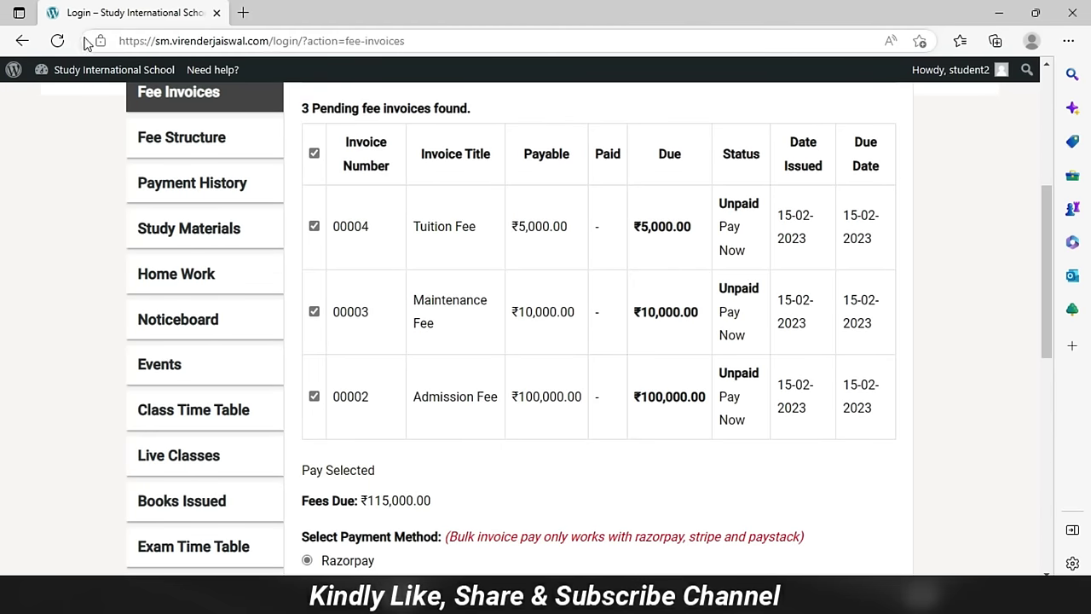
pyautogui.click(57, 41)
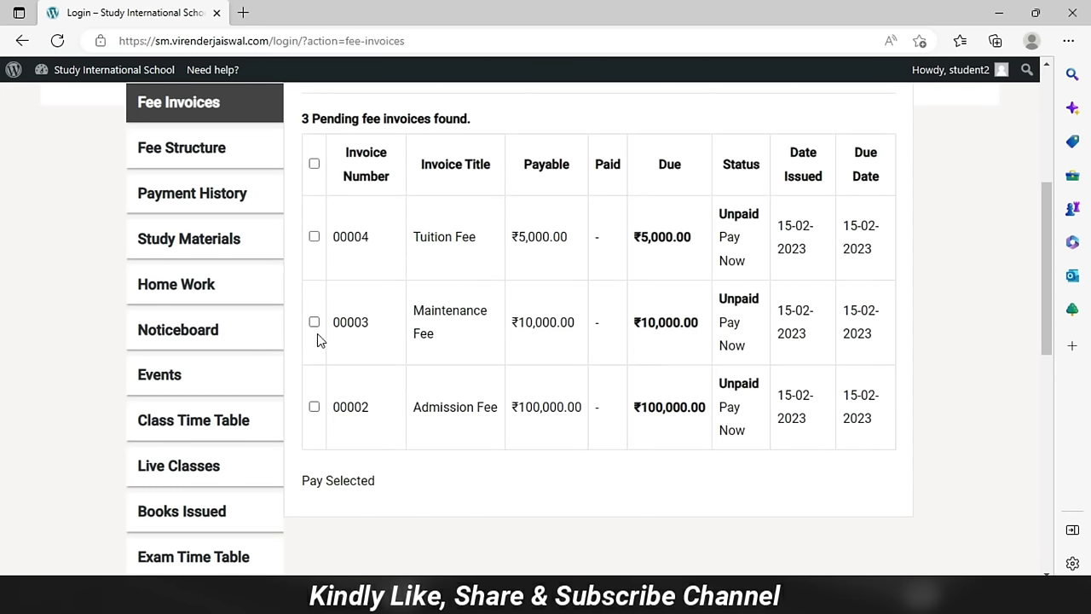
# Step: Pay Tuition Fee invoice 00004 (₹5,000) via Razorpay, then close the checkout popup
pyautogui.click(313, 237)
pyautogui.scroll(-1, 368, 436)
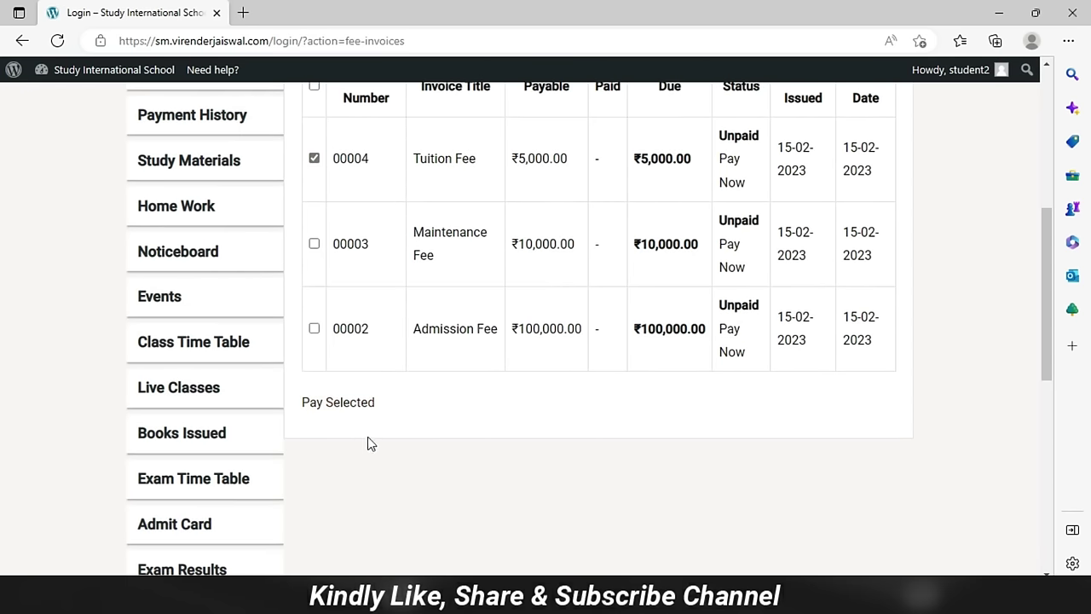
pyautogui.click(339, 402)
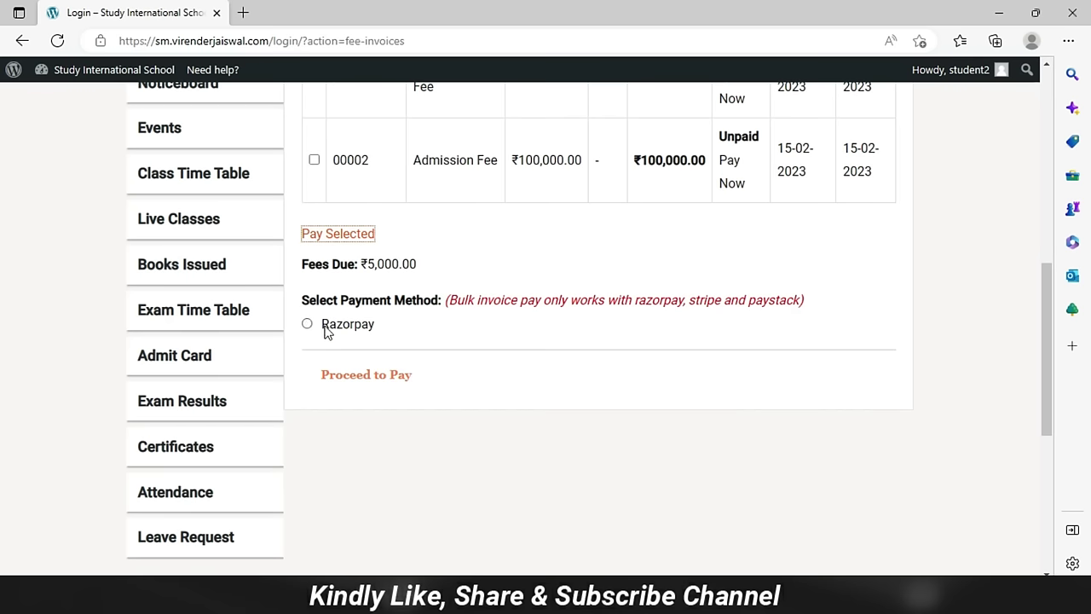
pyautogui.click(323, 325)
pyautogui.click(357, 374)
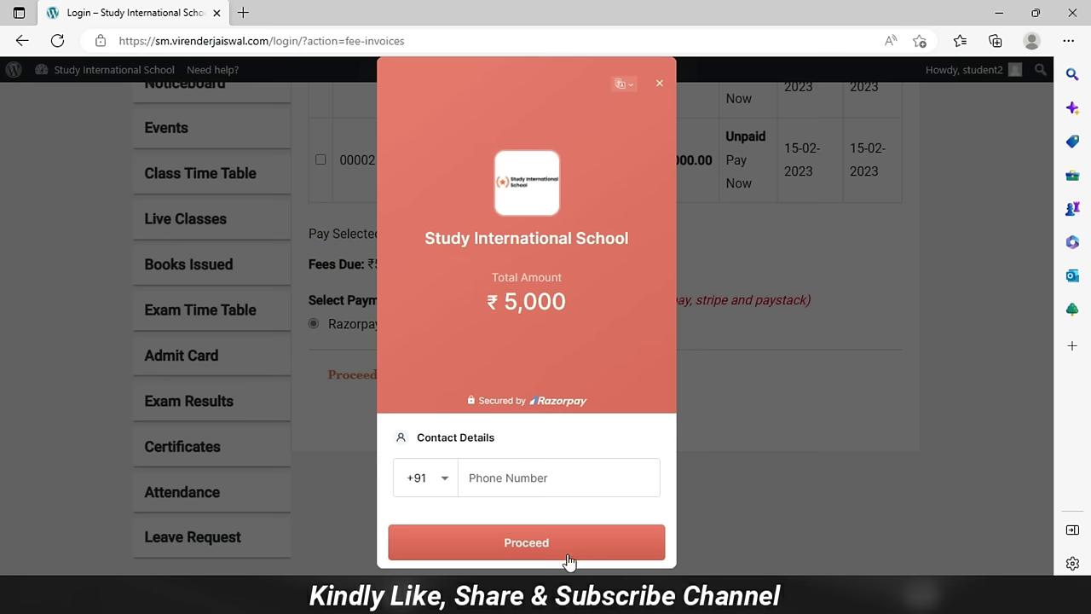
pyautogui.click(663, 88)
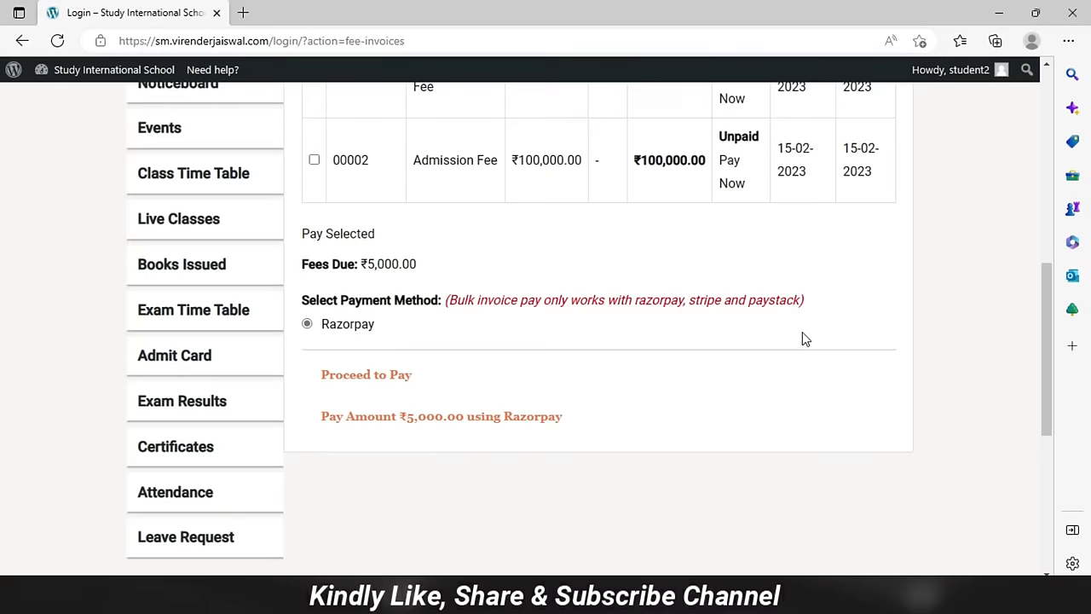
pyautogui.click(909, 331)
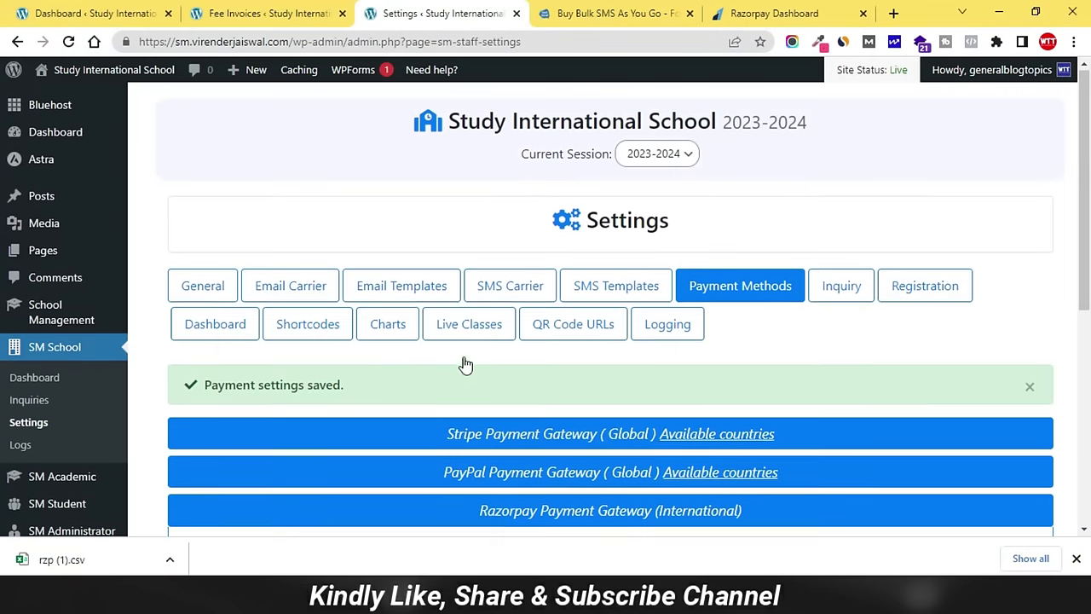
# Step: Browse the Inquiry, Charts, Live Classes, QR Code URLs and Logging settings, ending on General
pyautogui.click(846, 287)
pyautogui.scroll(-3, 865, 326)
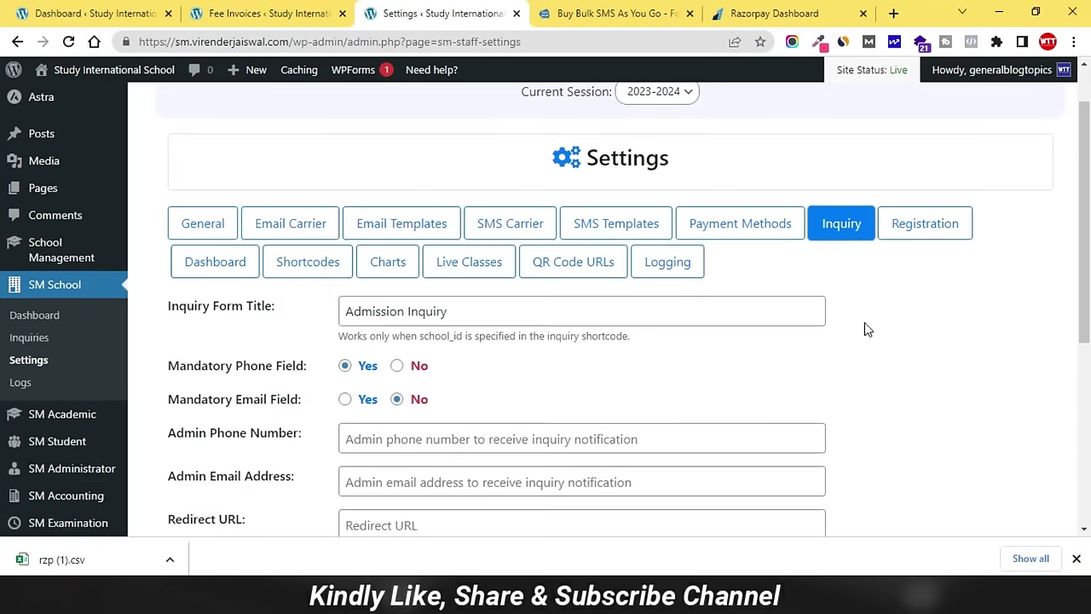
pyautogui.scroll(3, 831, 335)
pyautogui.click(388, 325)
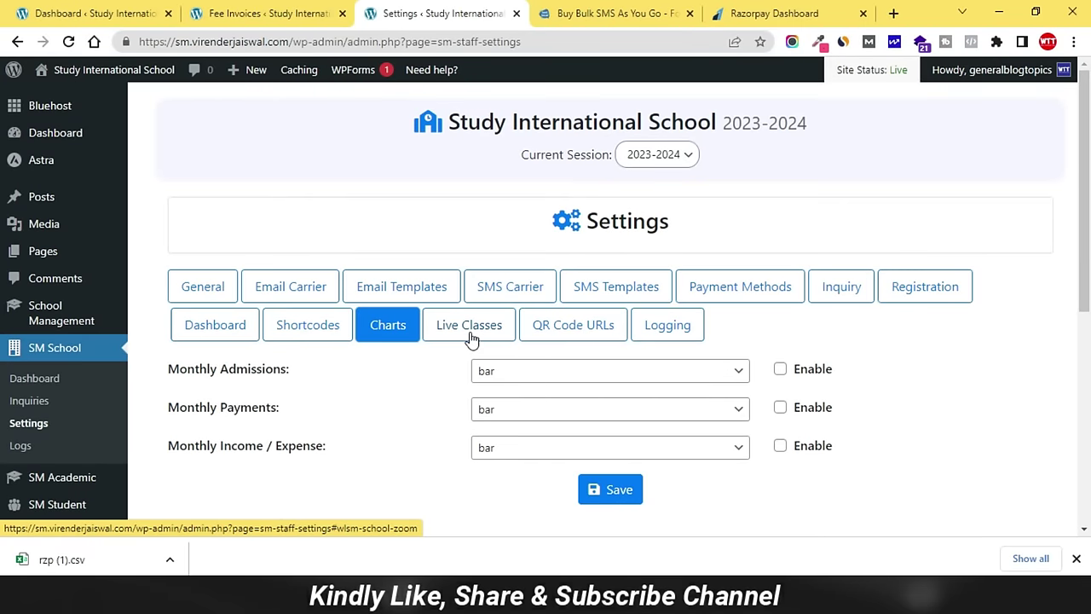
pyautogui.click(452, 326)
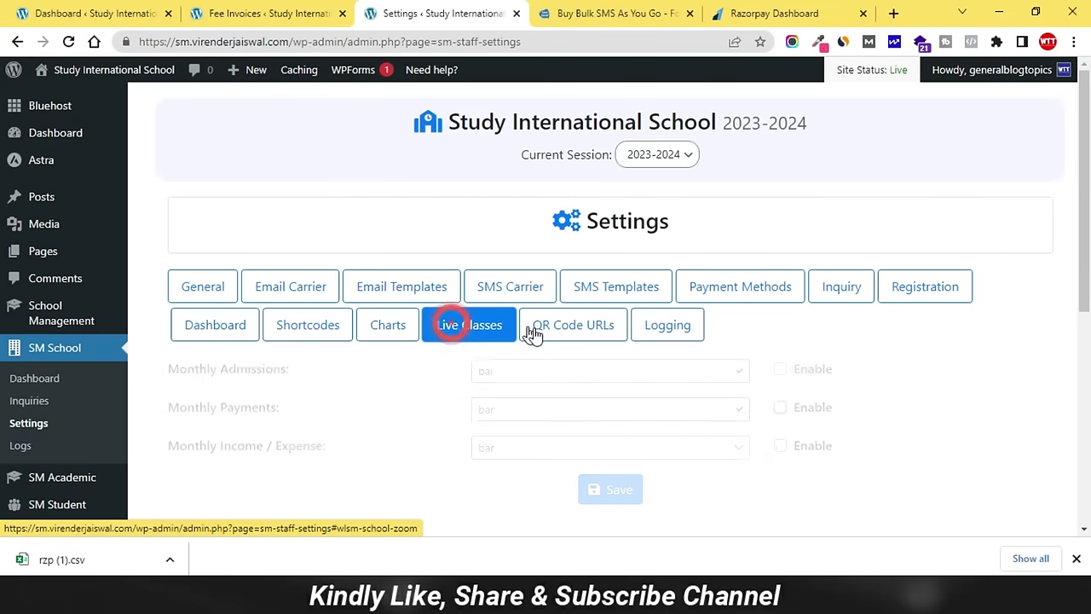
pyautogui.click(575, 329)
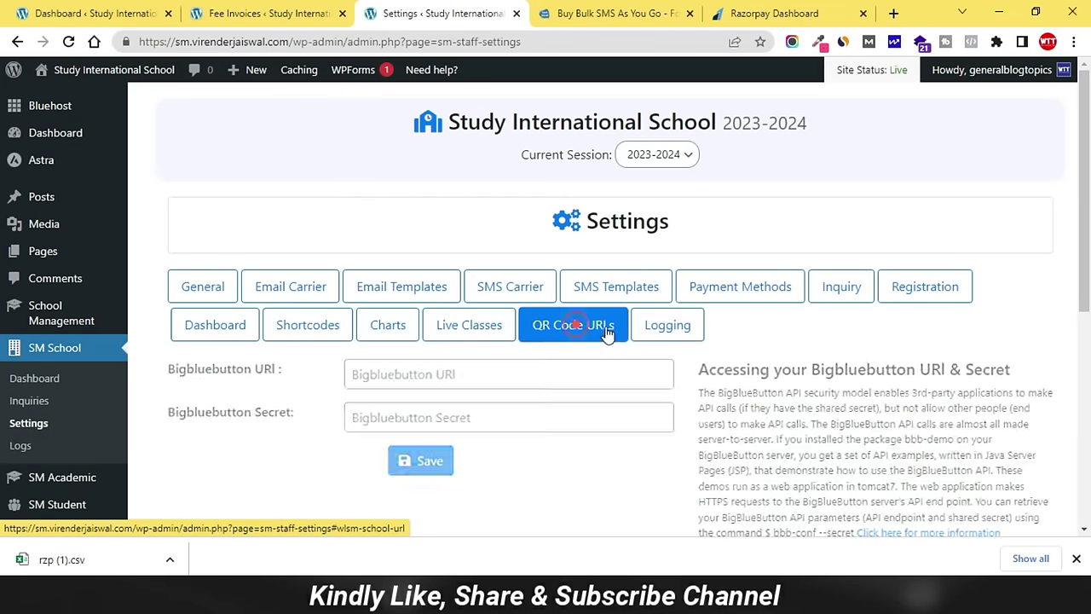
pyautogui.click(672, 330)
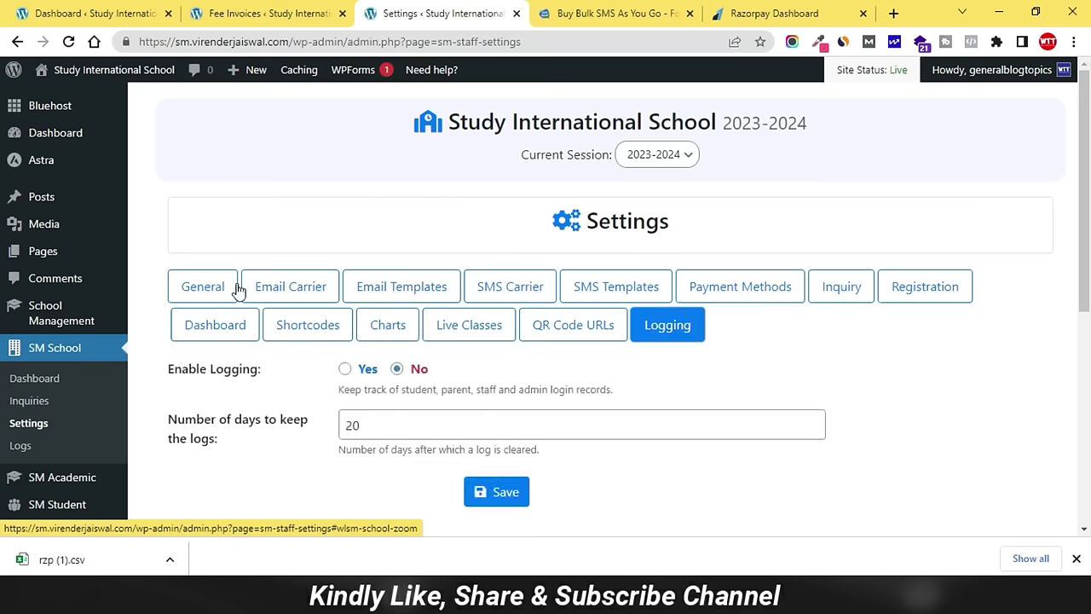
pyautogui.click(211, 288)
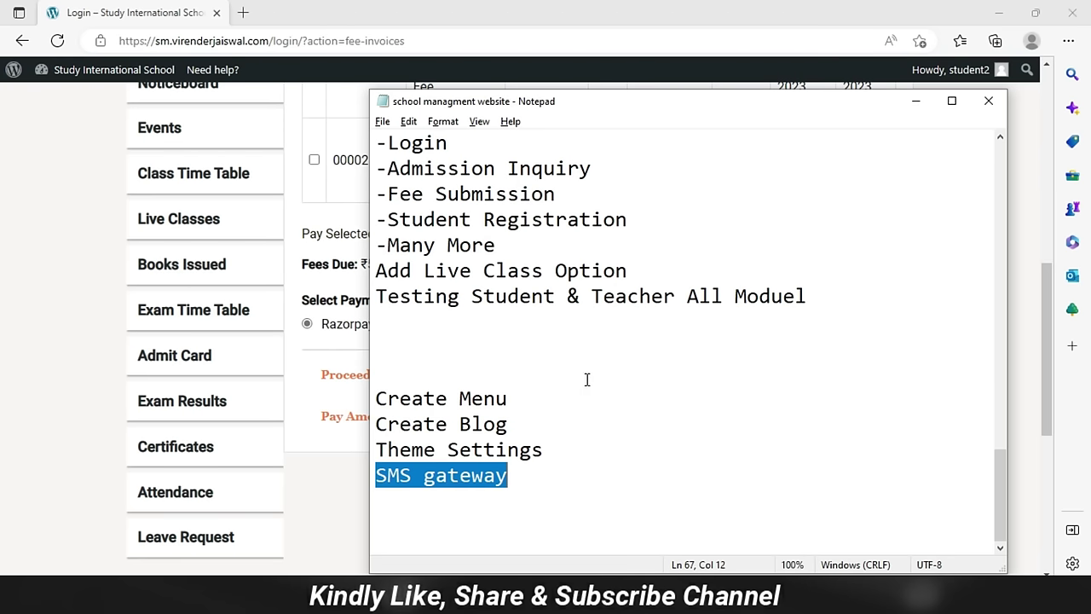
# Step: Close the Buy Bulk SMS and Razorpay Dashboard browser tabs
pyautogui.click(586, 379)
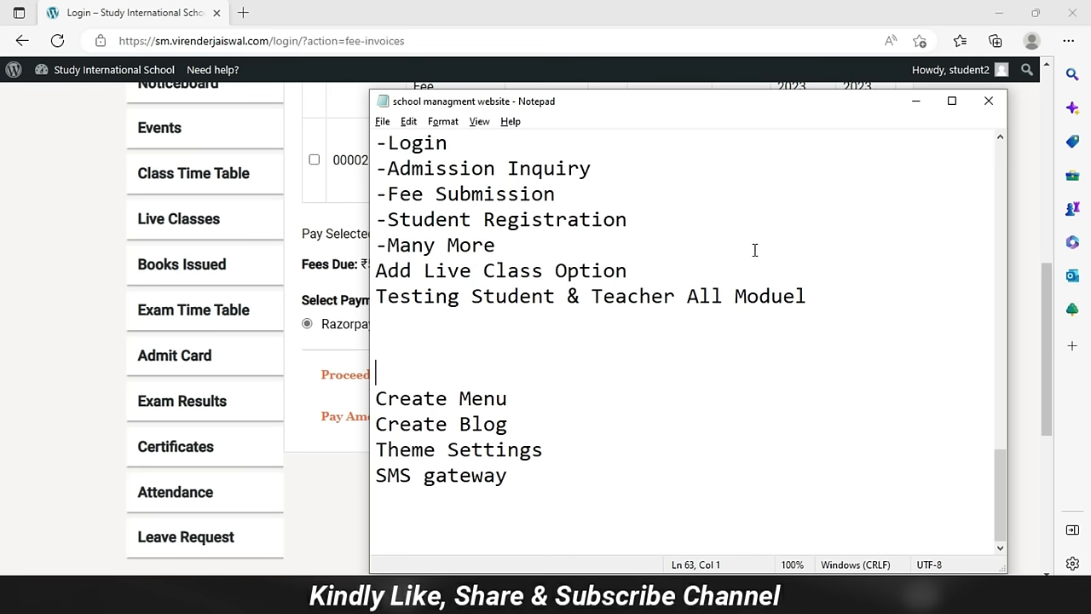
pyautogui.click(918, 101)
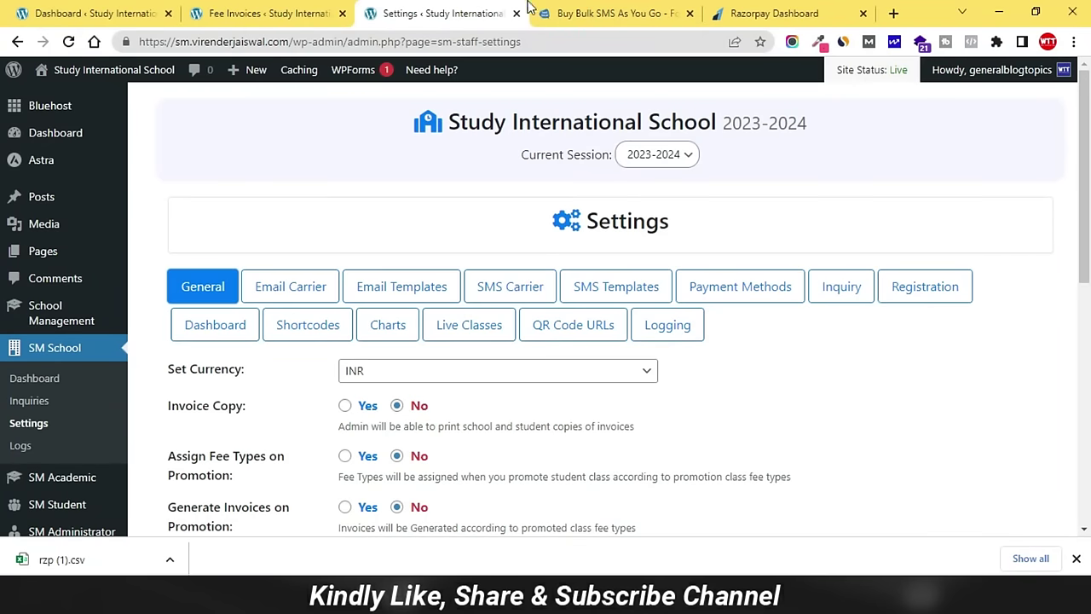
pyautogui.click(607, 15)
pyautogui.click(690, 15)
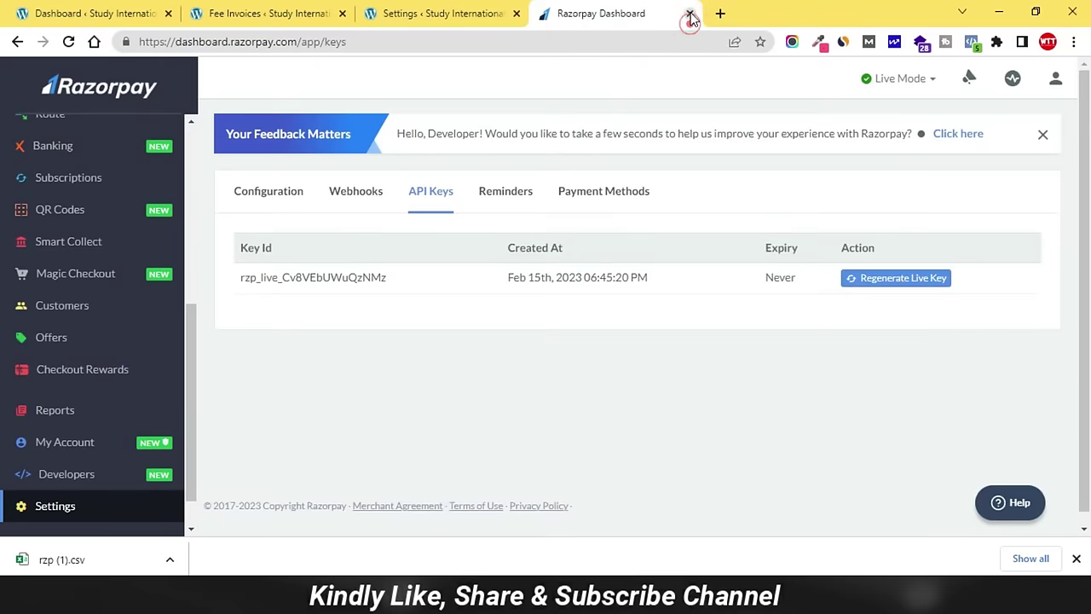
pyautogui.click(690, 14)
pyautogui.scroll(-5, 47, 341)
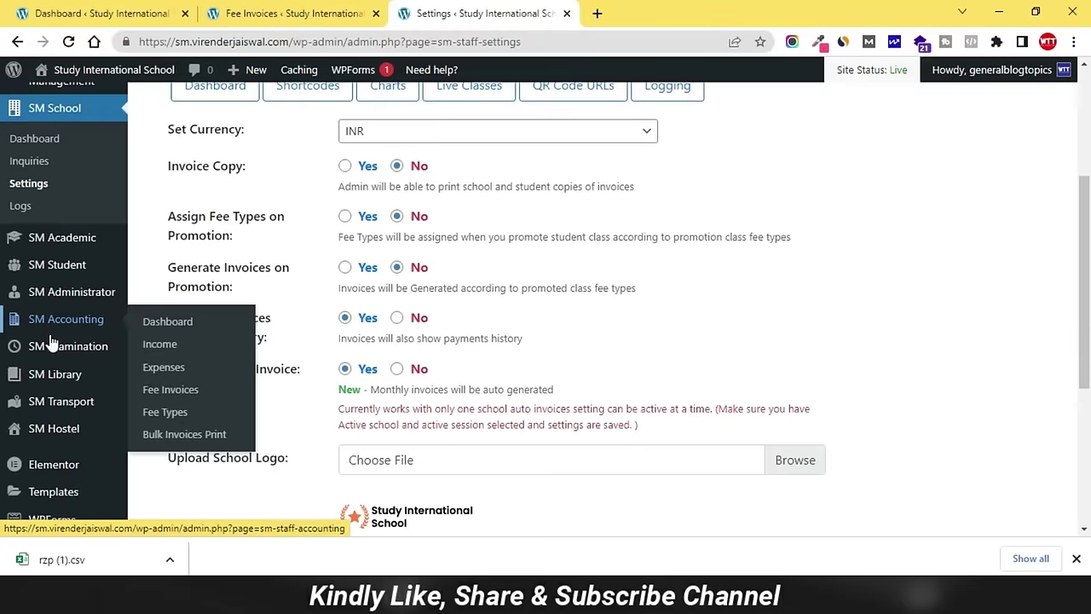
# Step: Remove the About item from the Primary menu in Appearance > Menus and check the live site
pyautogui.moveTo(73, 397)
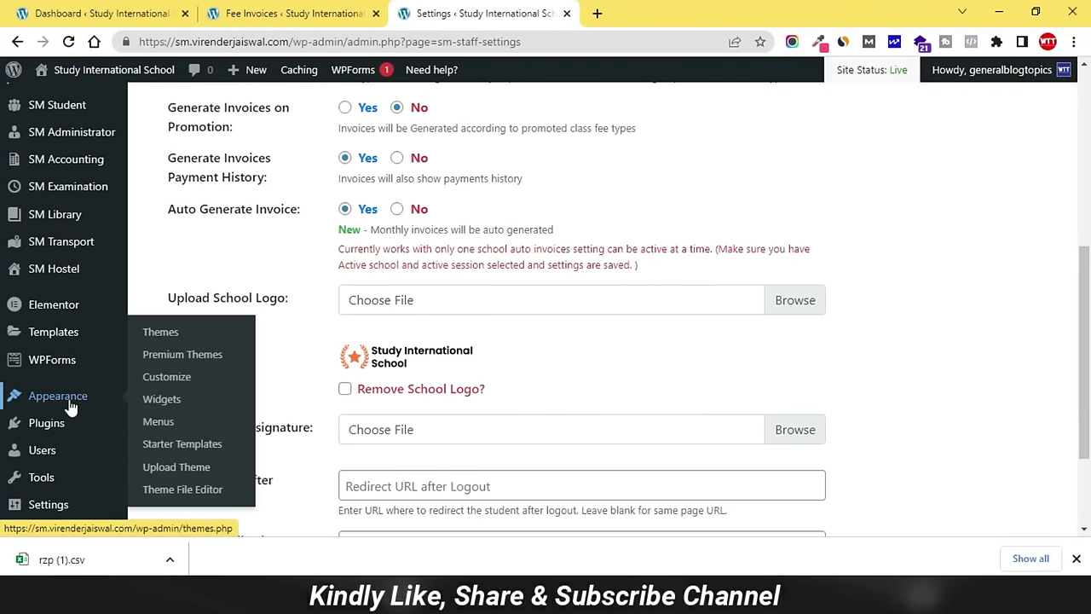
pyautogui.click(167, 420)
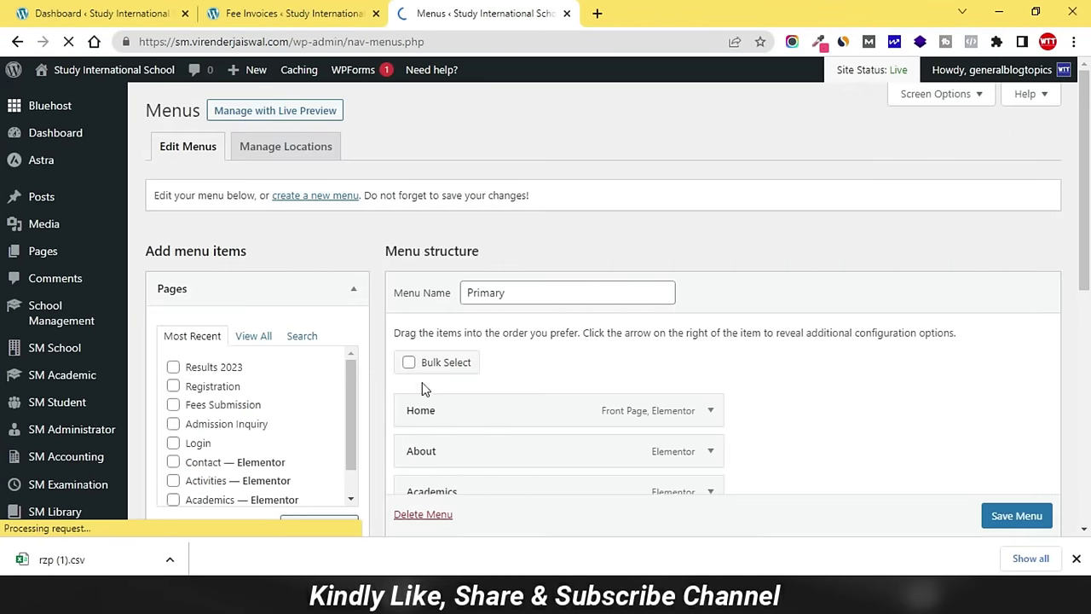
pyautogui.scroll(-2, 569, 307)
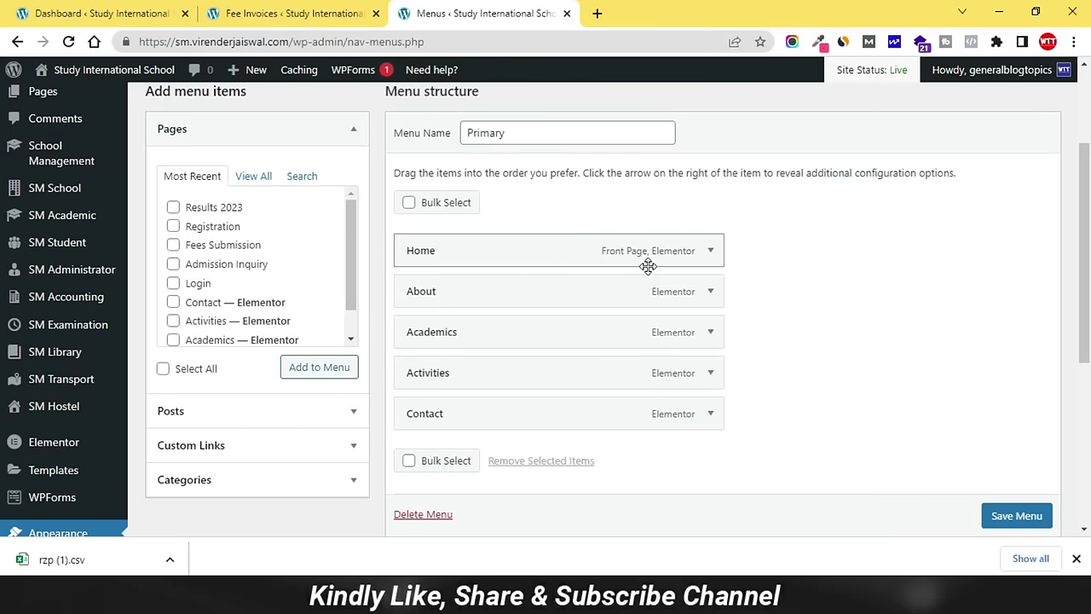
pyautogui.scroll(-1, 716, 302)
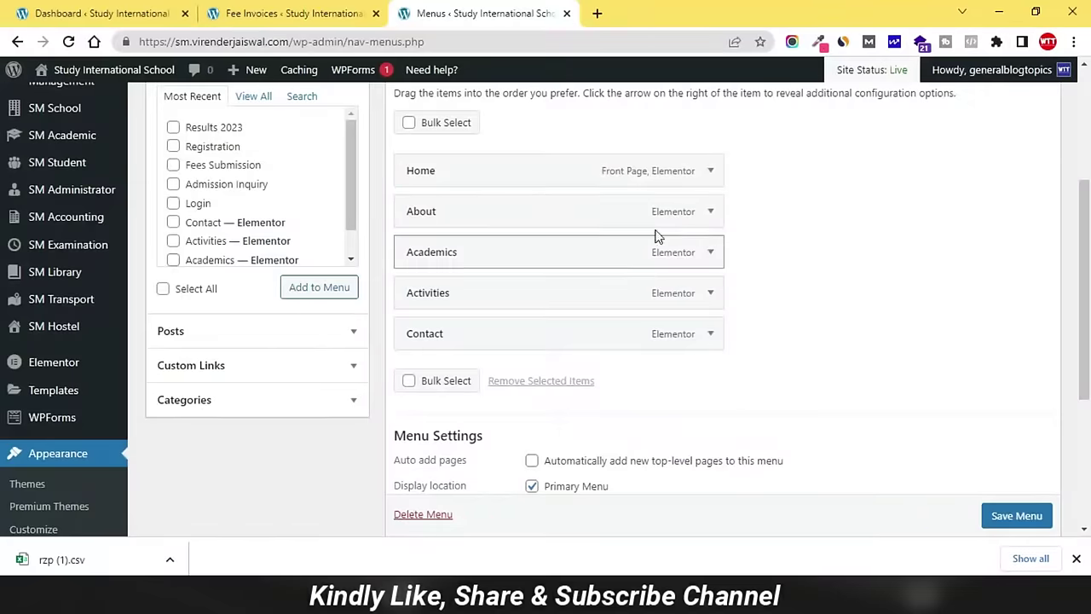
pyautogui.click(710, 211)
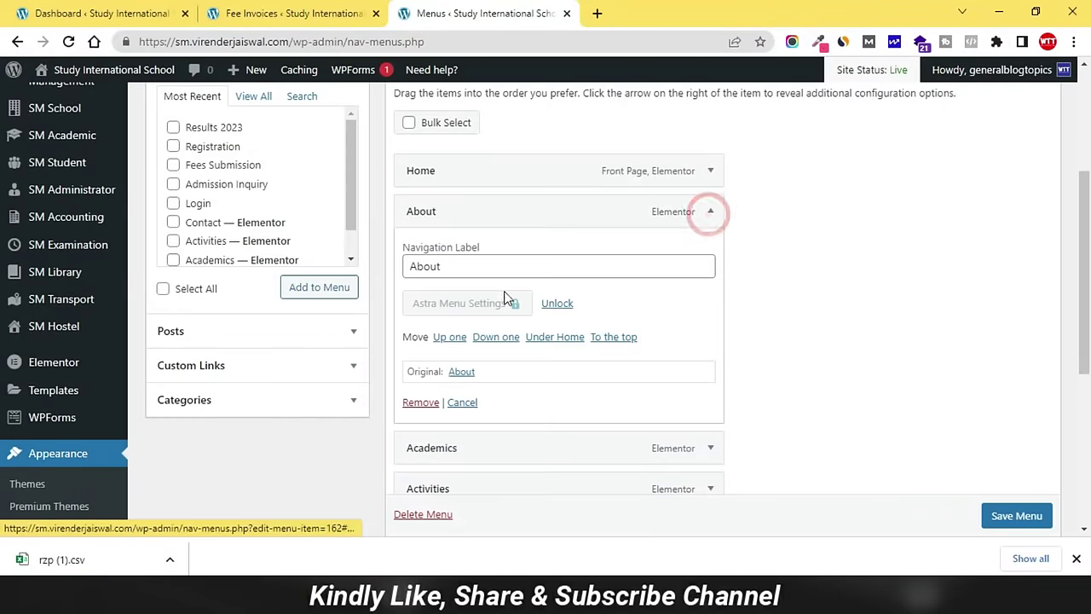
pyautogui.click(426, 412)
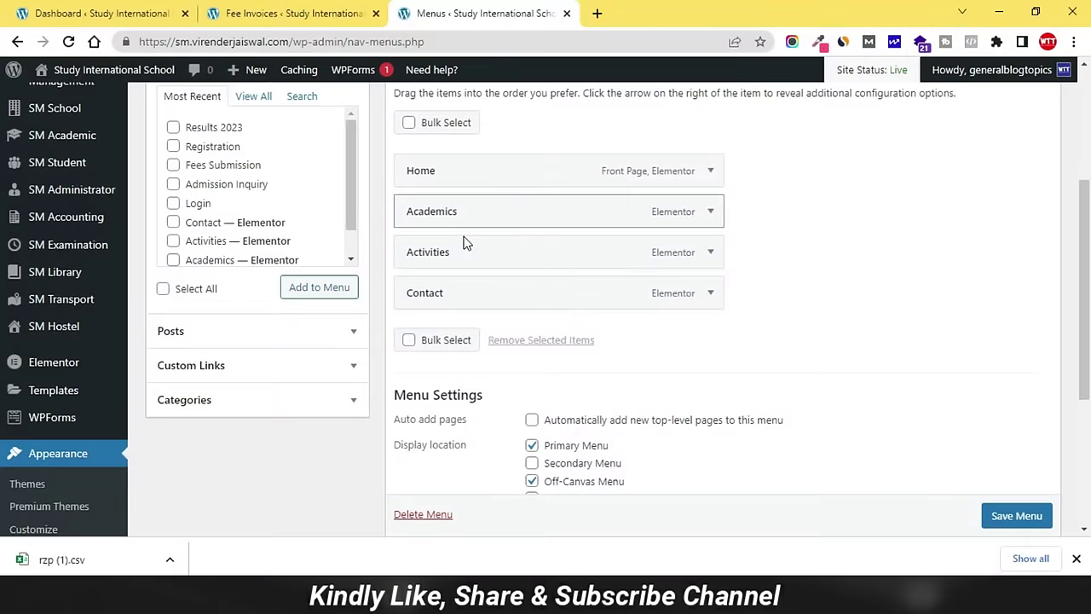
pyautogui.hotkey('alt', 'Tab')
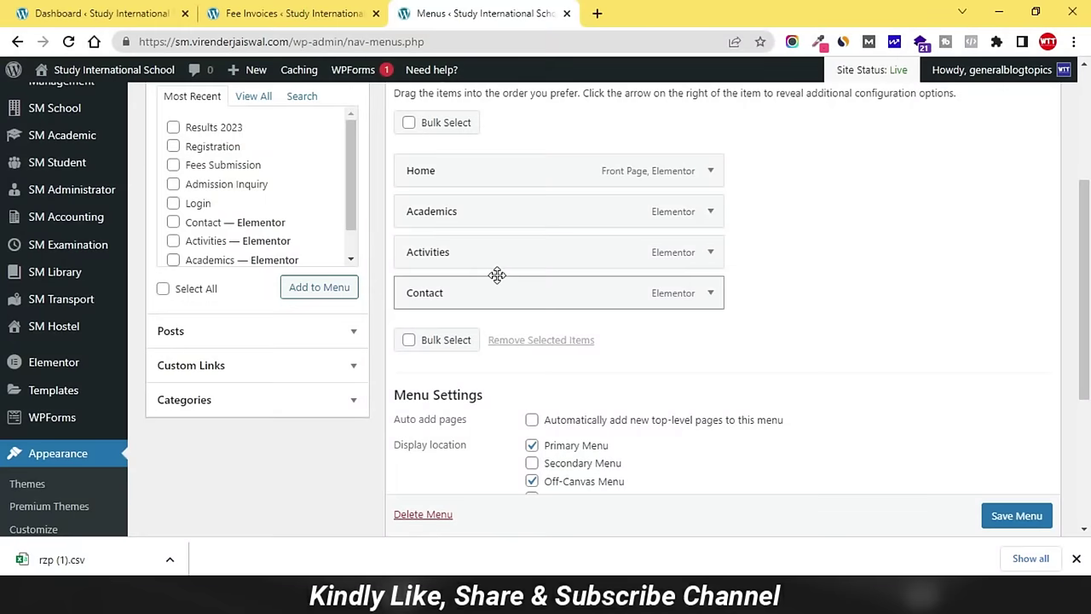
pyautogui.scroll(1, 298, 252)
# Step: Add the Registration page to the Primary menu from the View All pages list
pyautogui.click(248, 177)
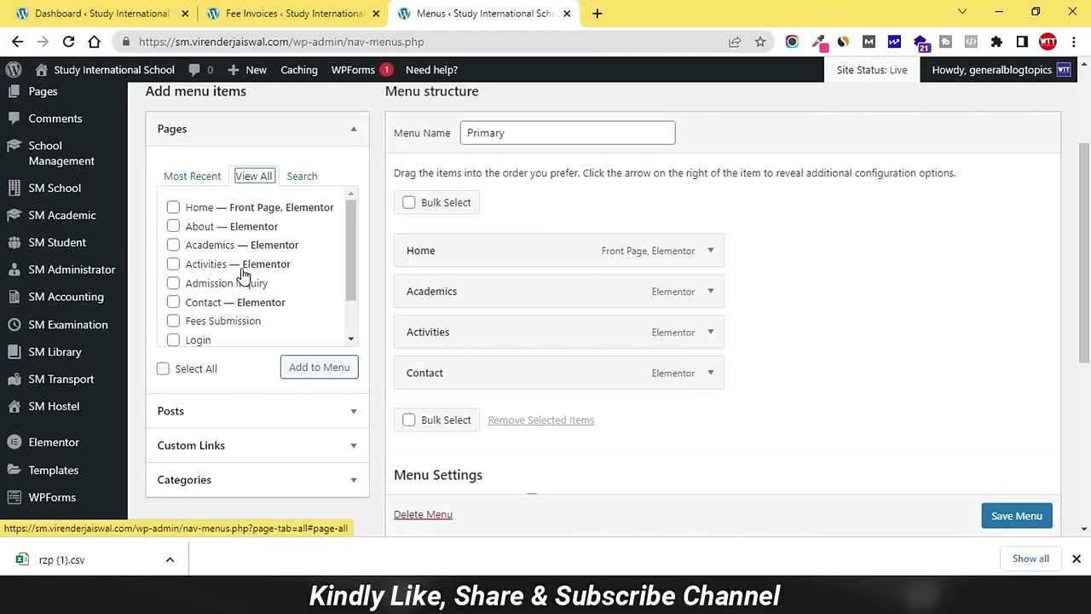
pyautogui.scroll(-1, 219, 303)
pyautogui.scroll(1, 220, 311)
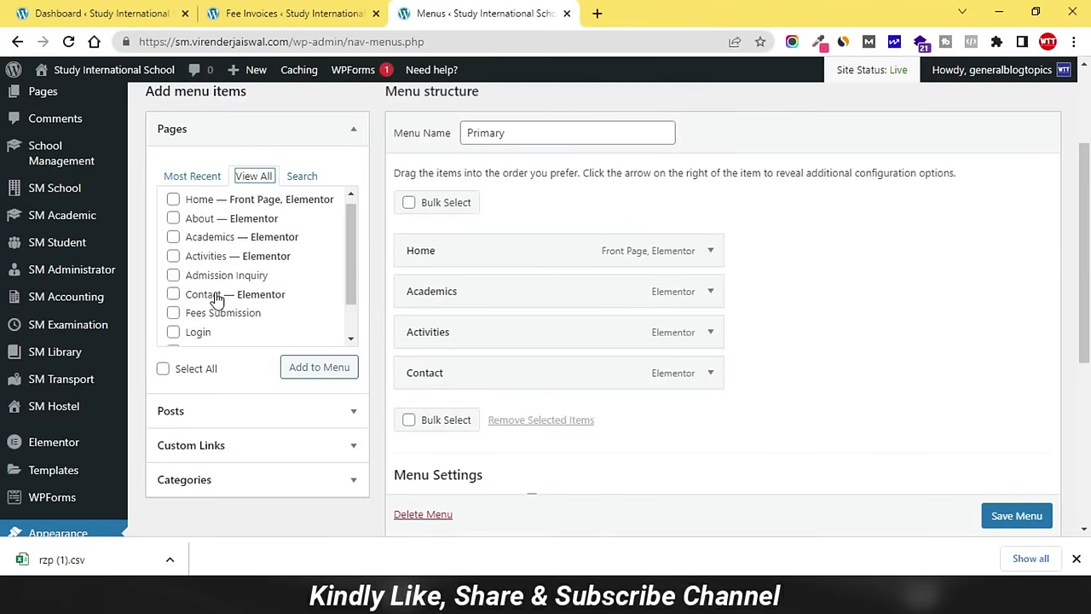
pyautogui.scroll(-1, 214, 305)
pyautogui.click(174, 309)
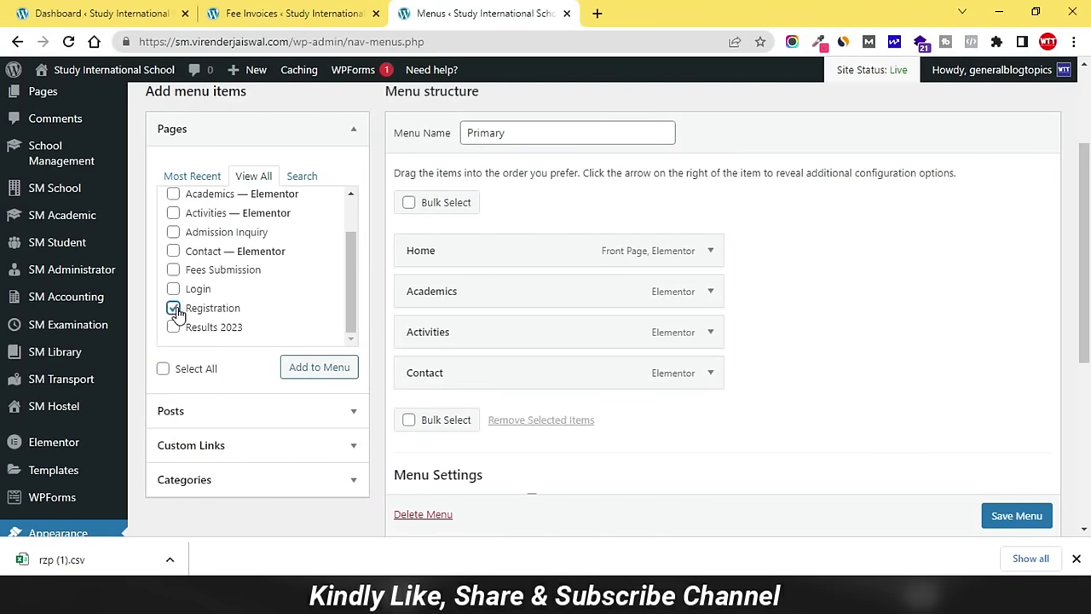
pyautogui.click(322, 379)
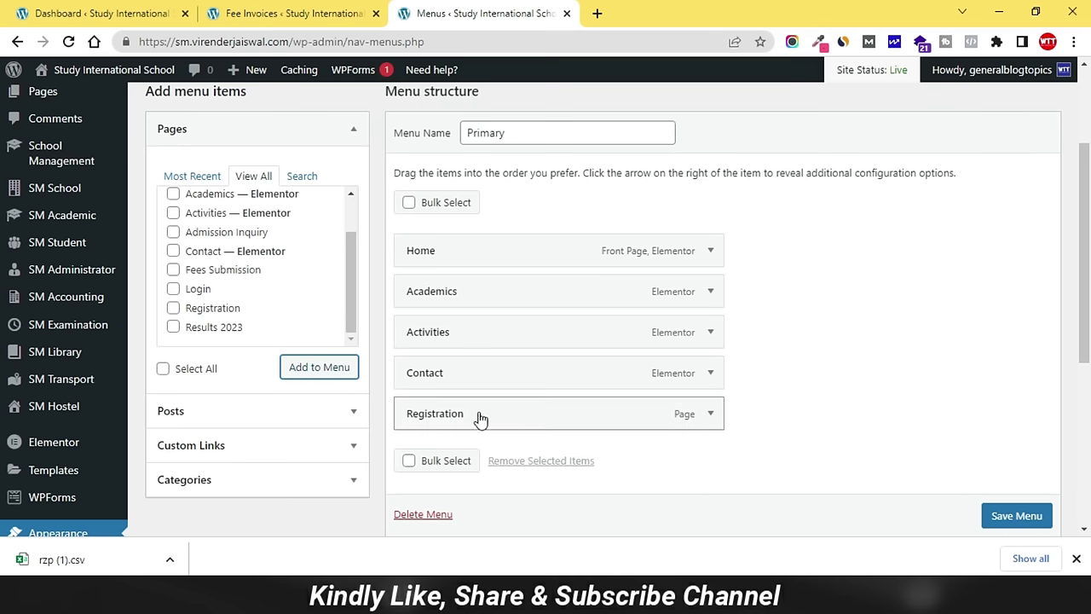
# Step: Rename the new menu item's navigation label to 'Online Registration'
pyautogui.click(717, 414)
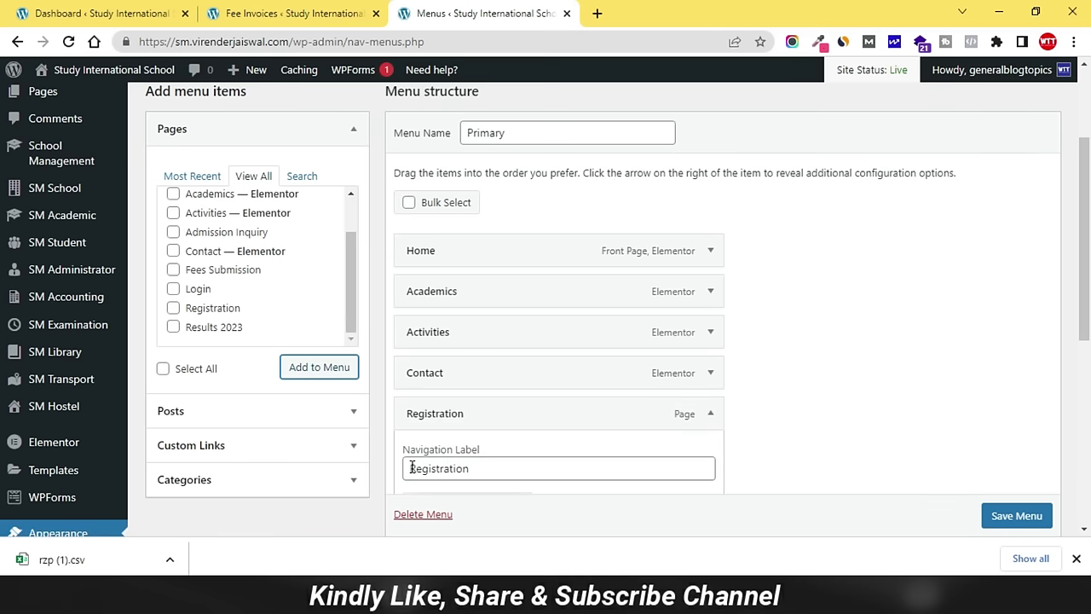
pyautogui.click(410, 467)
pyautogui.write('Onlj')
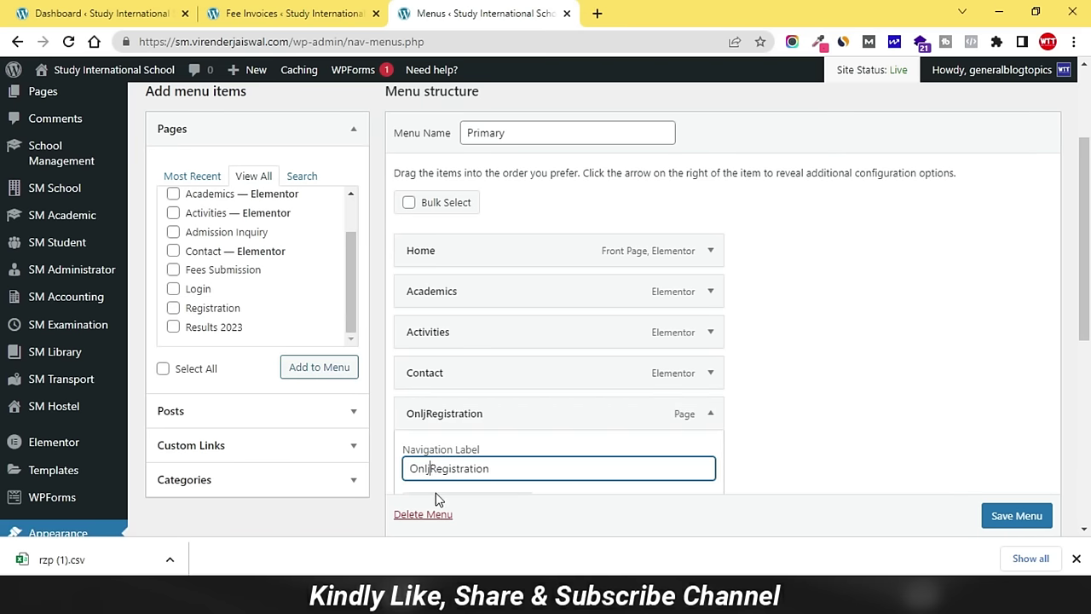
pyautogui.press('BackSpace')
pyautogui.press('BackSpace')
pyautogui.write('line')
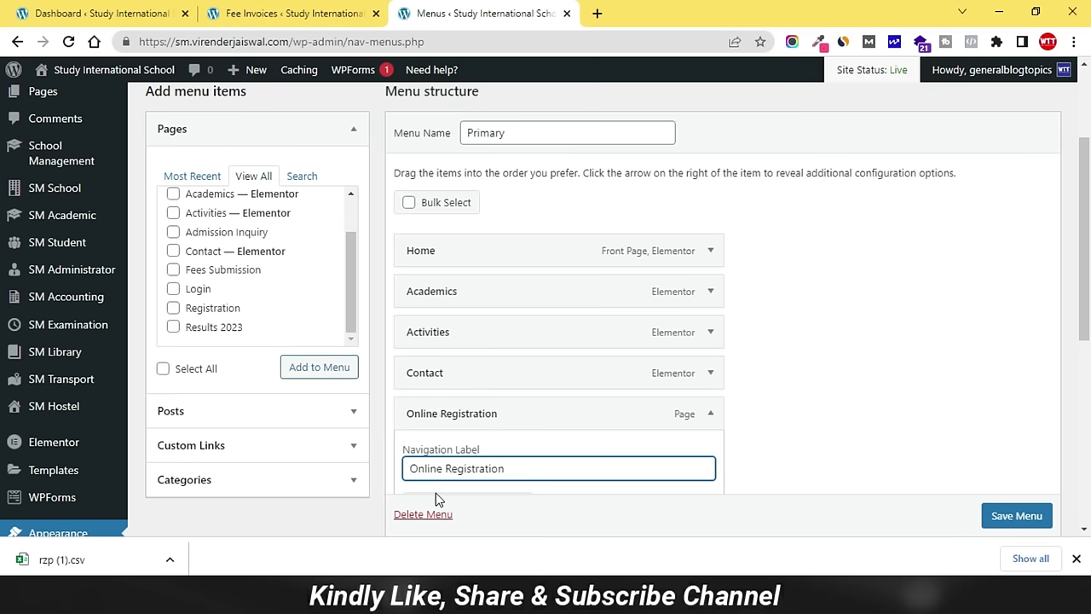
pyautogui.click(739, 479)
pyautogui.scroll(-2, 740, 443)
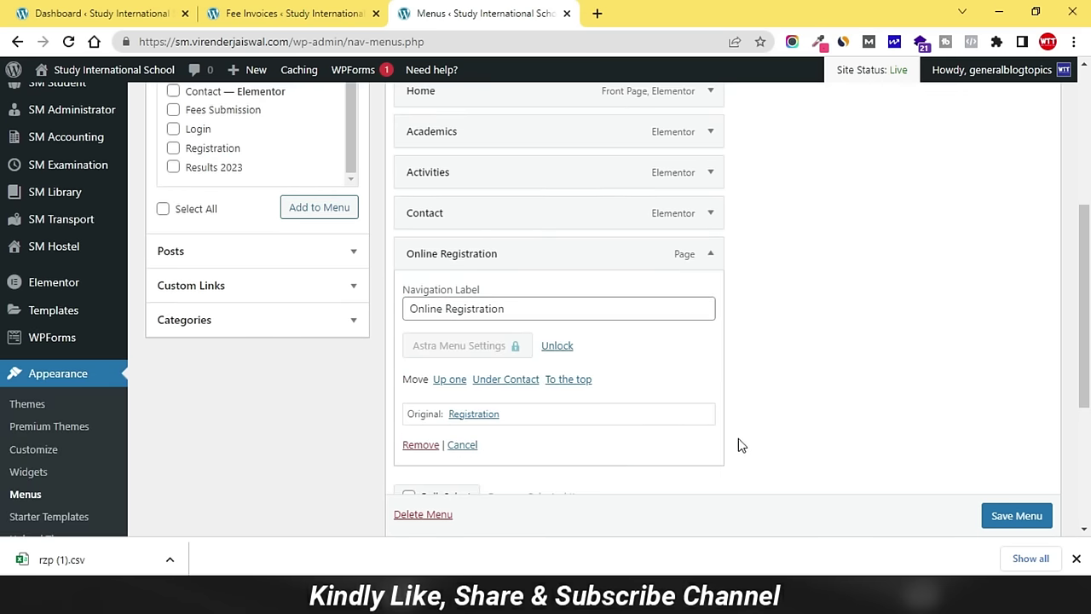
pyautogui.click(711, 254)
# Step: Untick the Off-Canvas Menu and Footer Menu locations, keep Primary Menu, and save
pyautogui.scroll(-1, 815, 390)
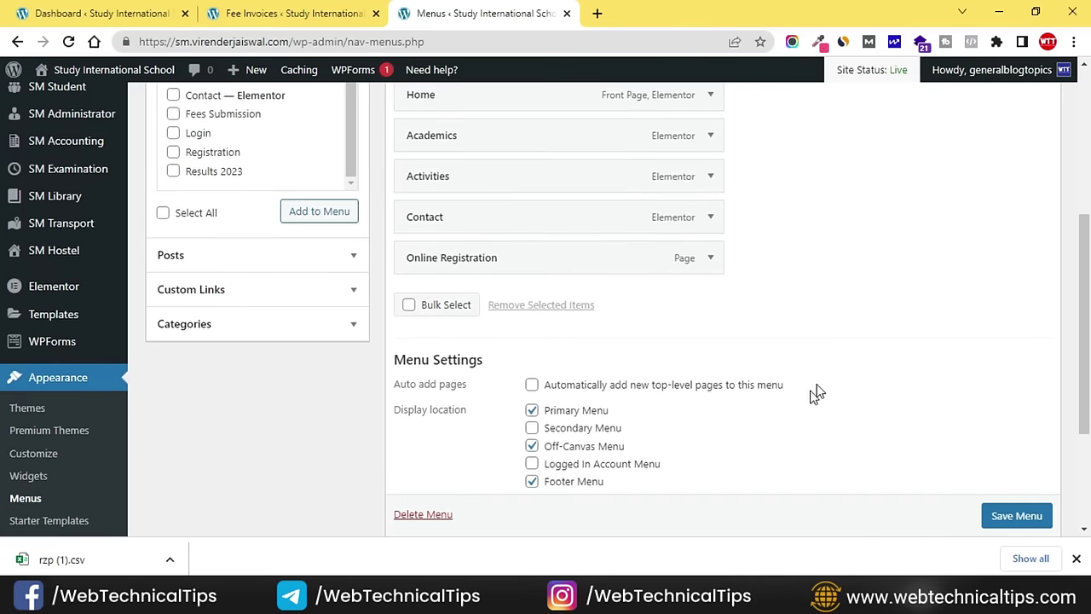
pyautogui.click(532, 441)
pyautogui.click(532, 478)
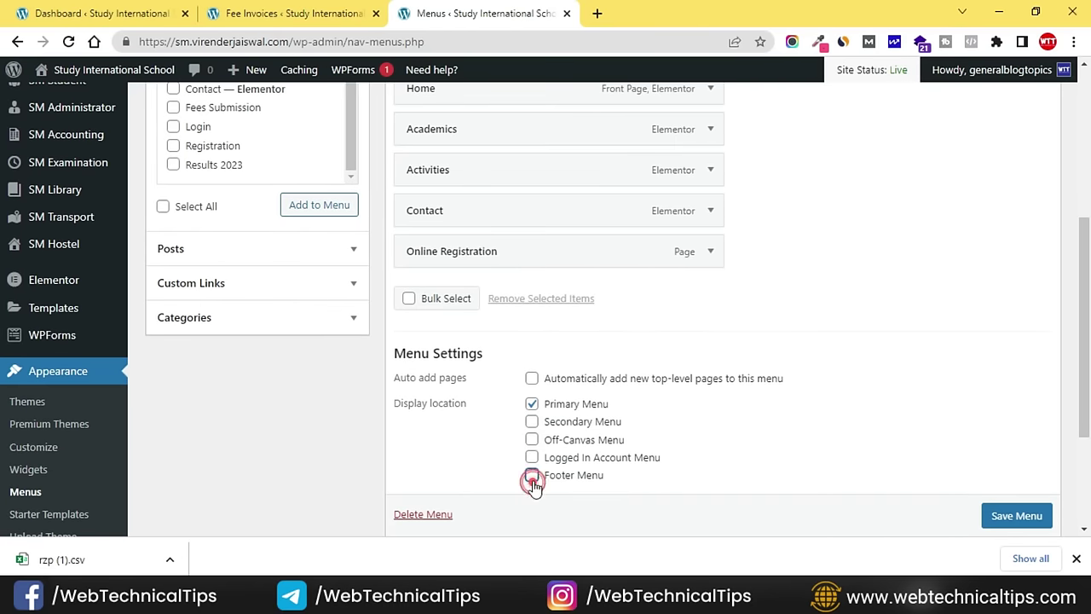
pyautogui.click(532, 404)
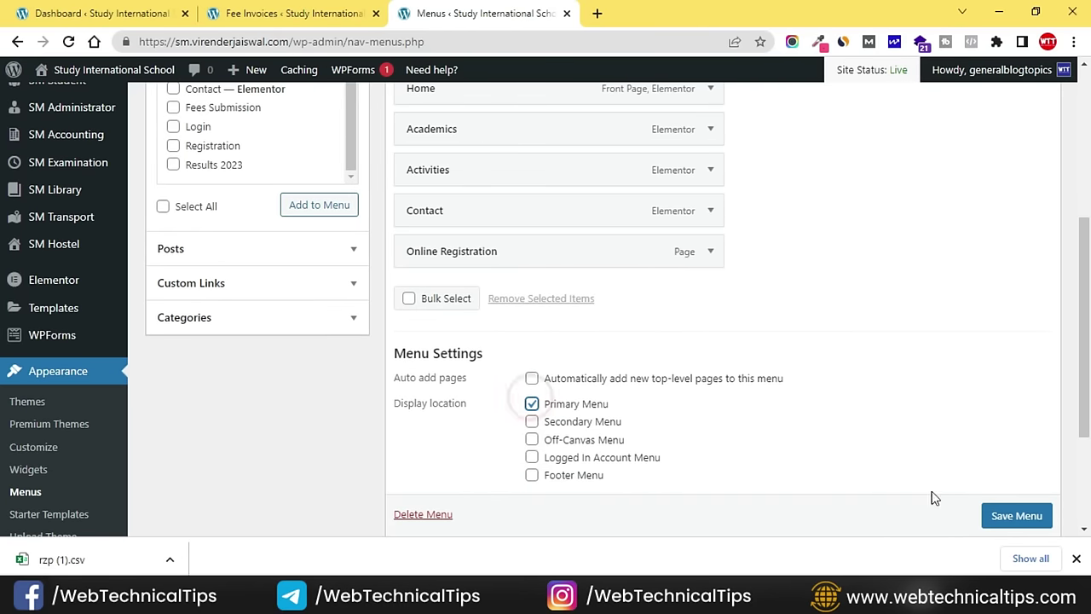
pyautogui.click(1016, 514)
pyautogui.scroll(-1, 1023, 520)
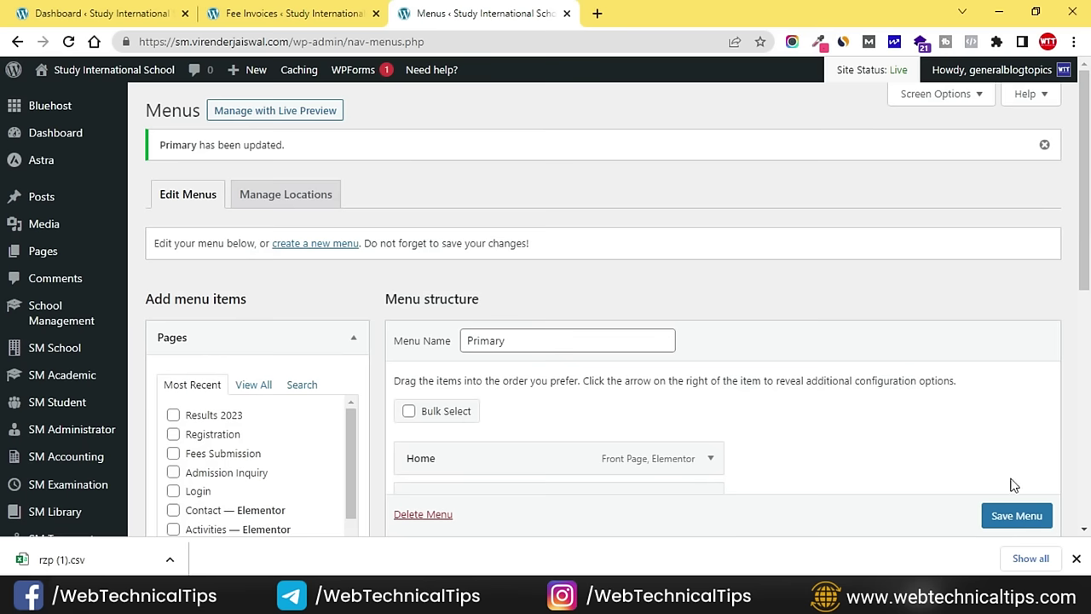
# Step: Create a new menu named 'Footer' and assign it to the Footer Menu location
pyautogui.click(316, 245)
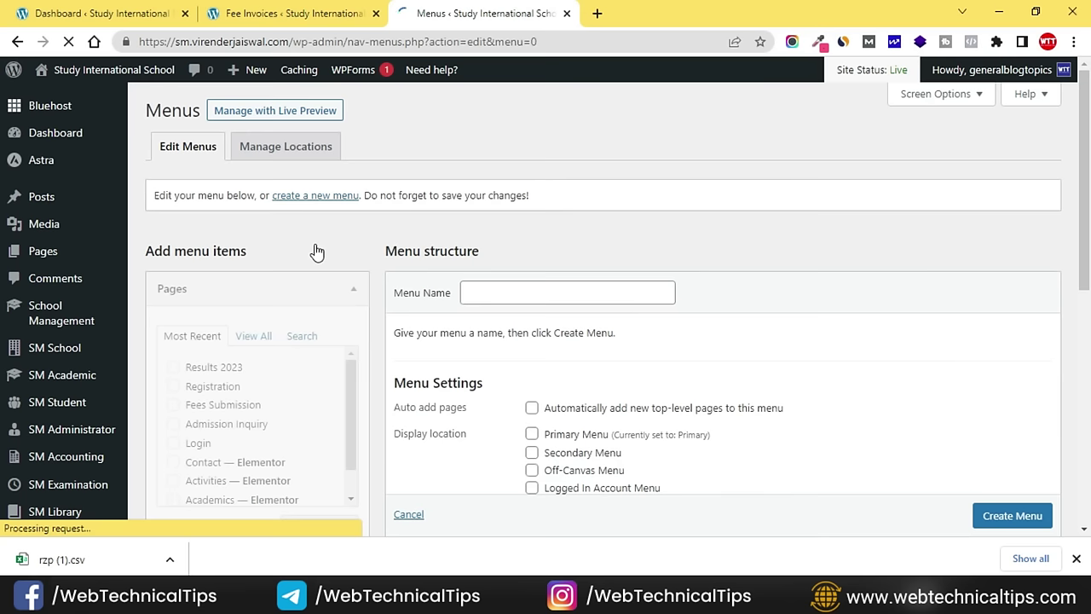
pyautogui.click(479, 284)
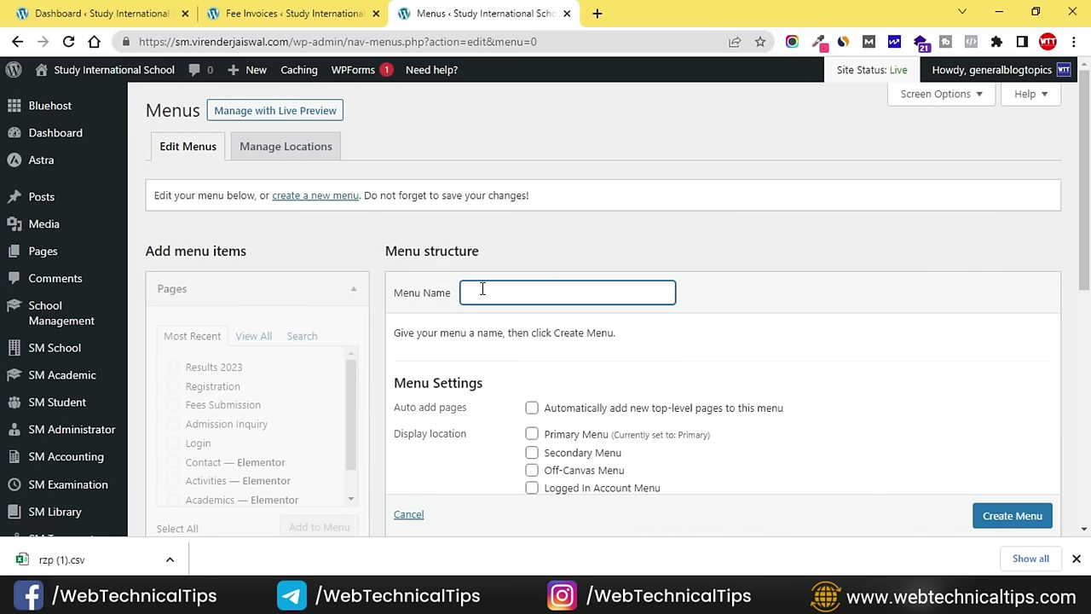
pyautogui.scroll(-2, 474, 314)
pyautogui.write('Footer')
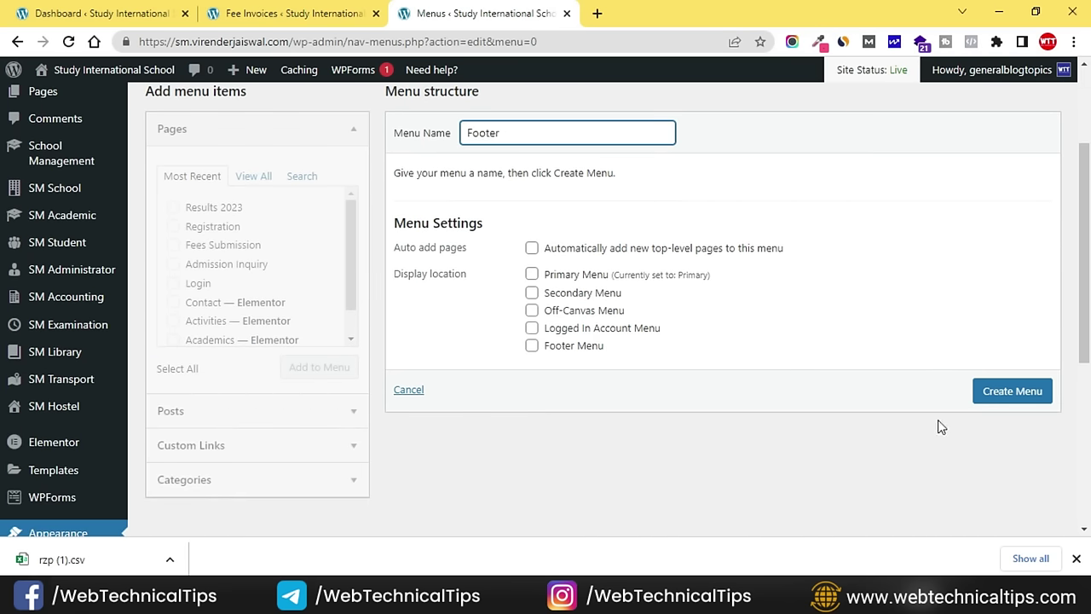
pyautogui.click(1007, 394)
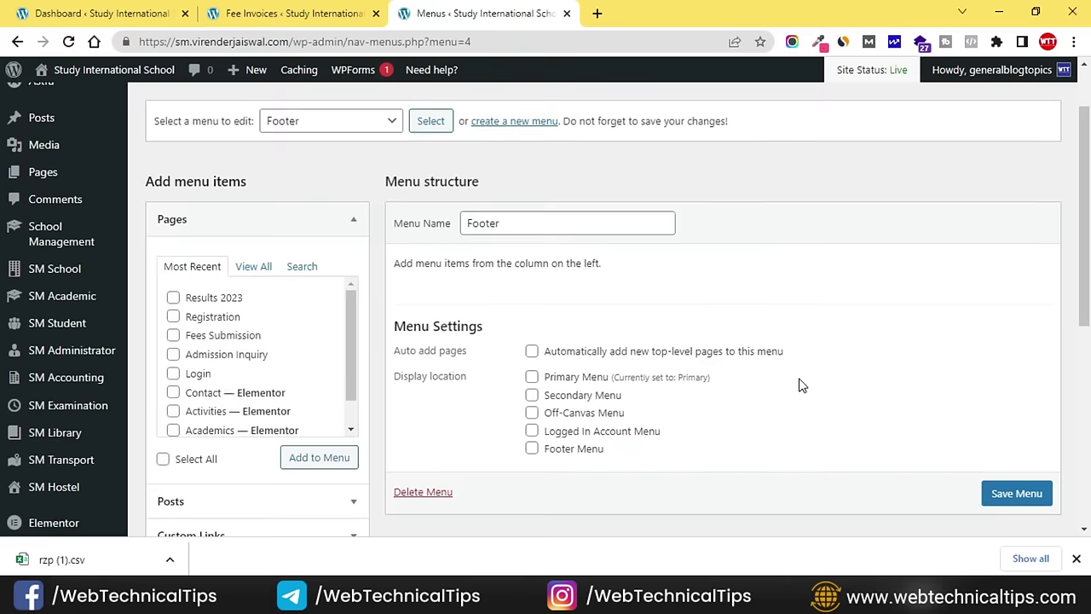
pyautogui.click(419, 208)
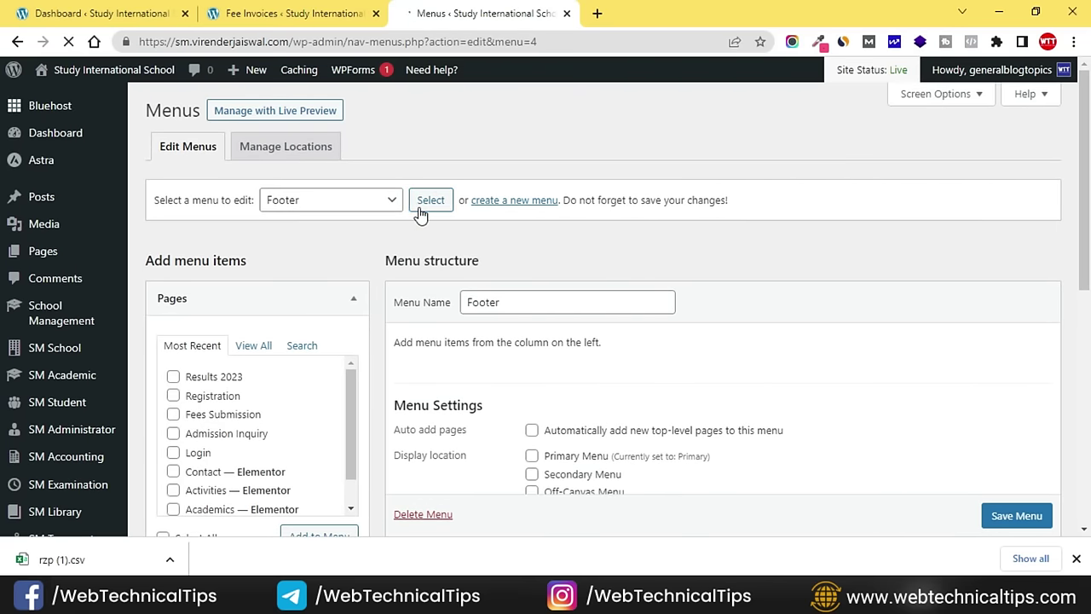
pyautogui.scroll(-2, 470, 324)
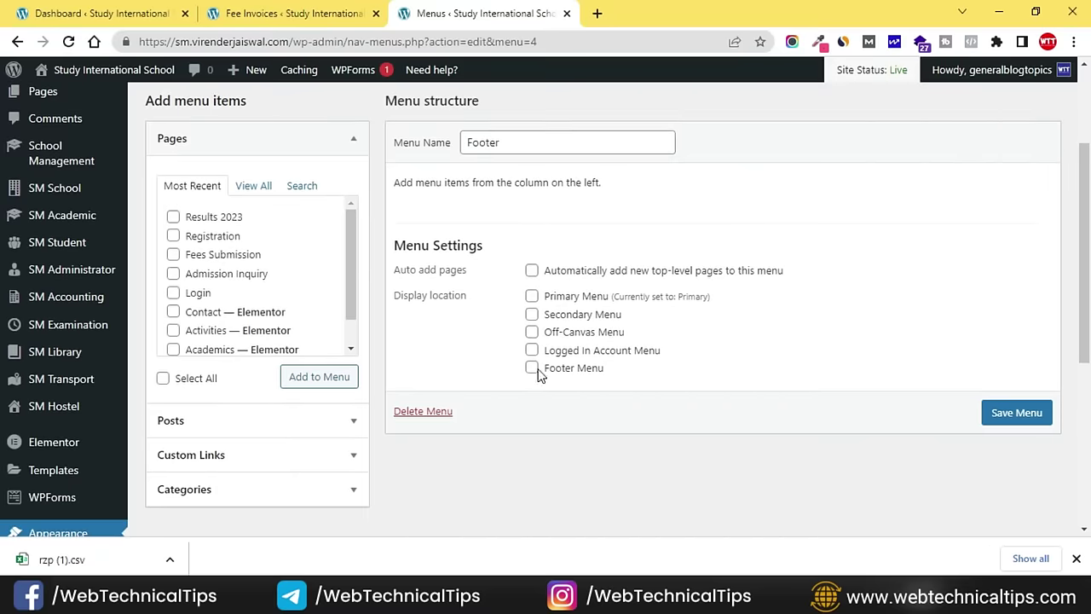
pyautogui.click(532, 368)
# Step: List all pages and compare them with the live site's footer links
pyautogui.click(259, 185)
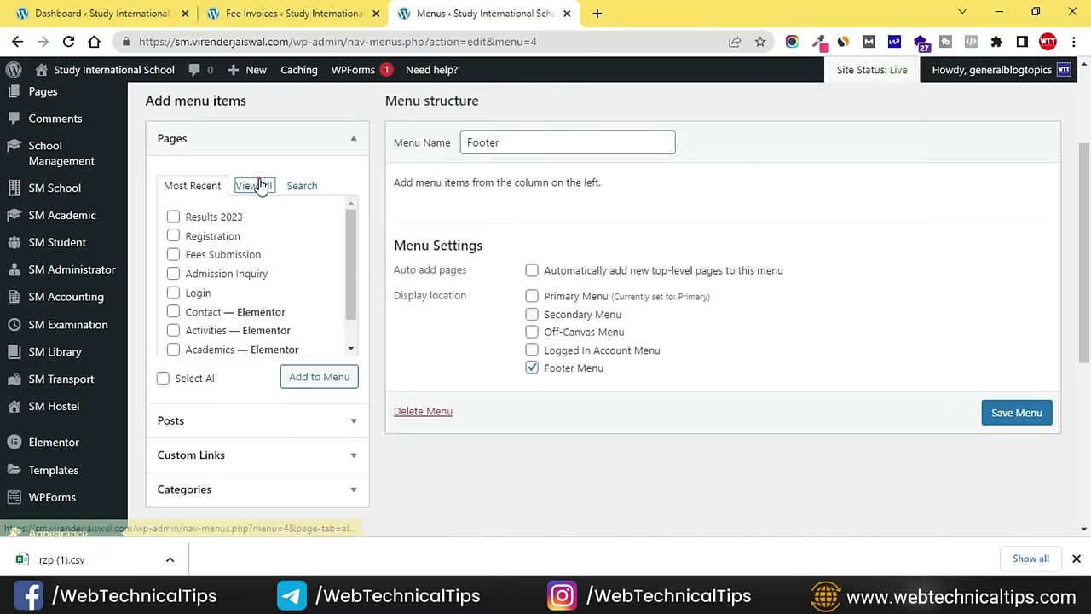
pyautogui.click(441, 595)
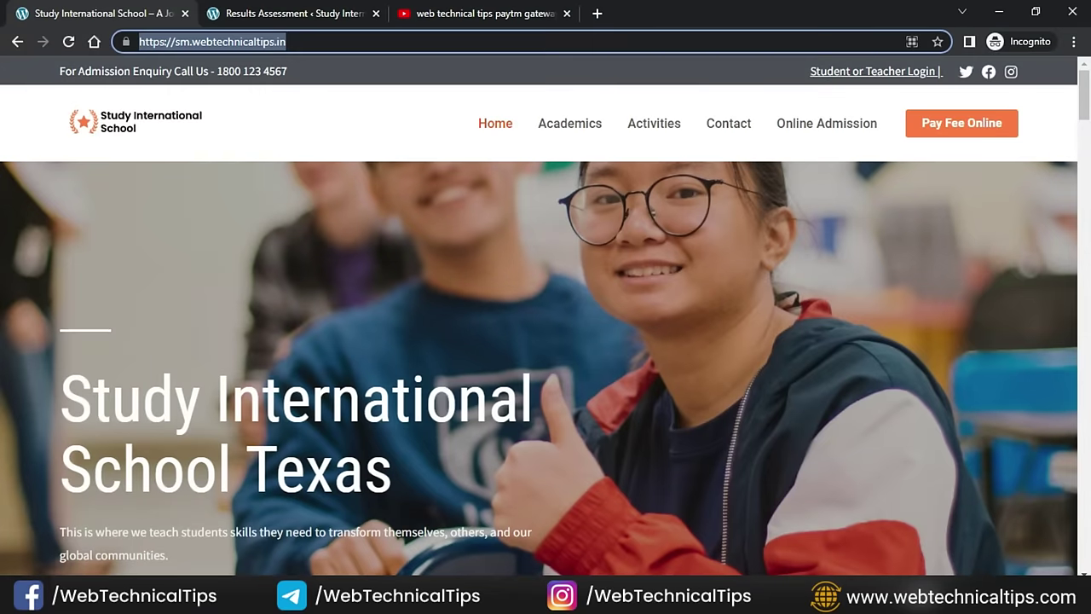
pyautogui.scroll(-15, 461, 399)
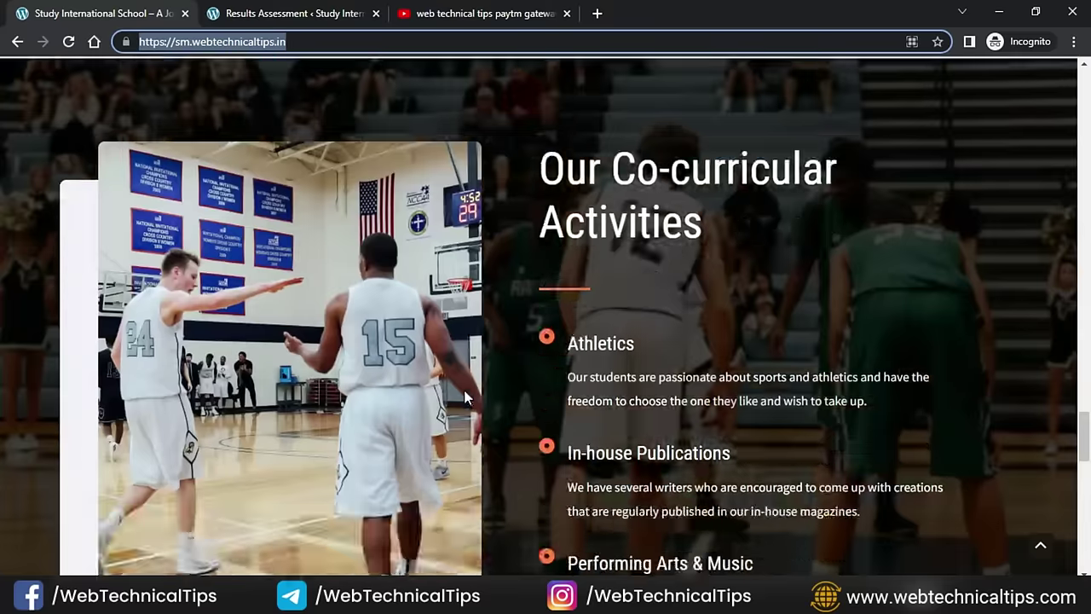
pyautogui.scroll(-10, 464, 397)
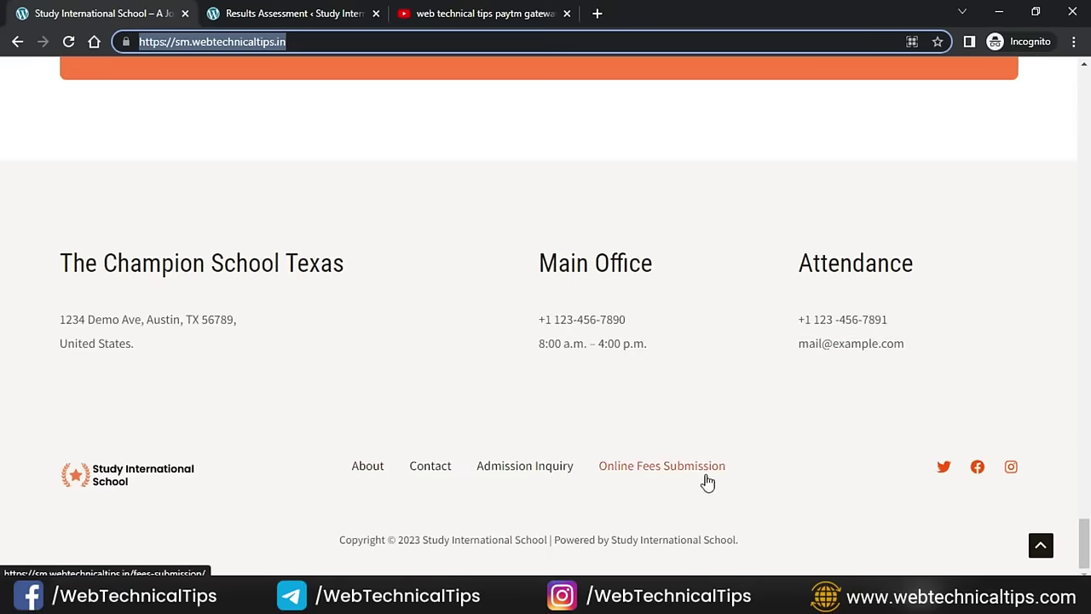
pyautogui.hotkey('alt', 'Tab')
pyautogui.hotkey('alt', 'Tab')
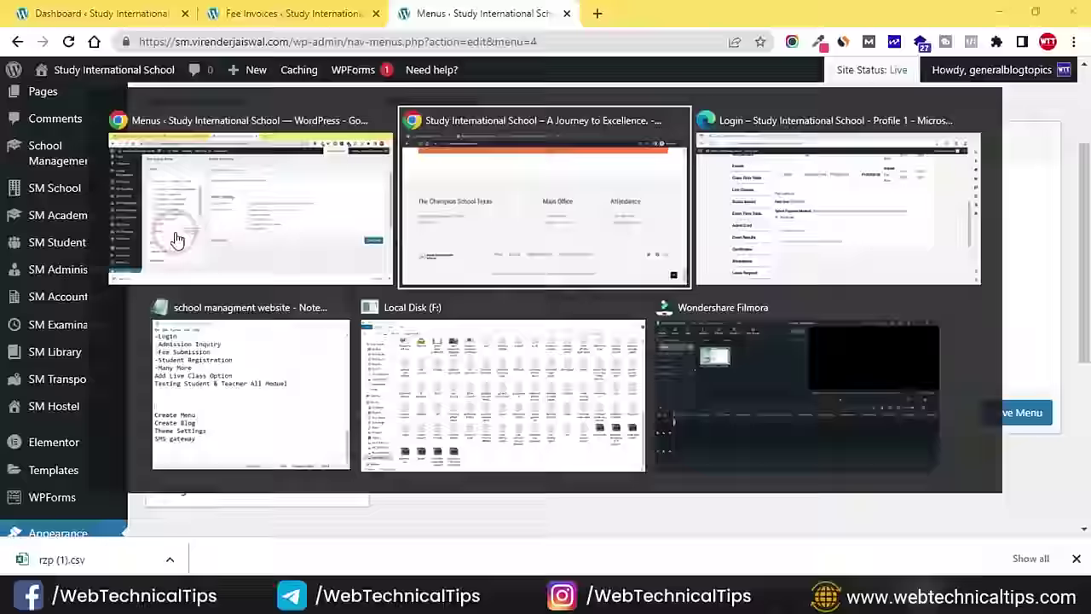
# Step: Add About, Admission Inquiry, Contact and Fees Submission to the Footer menu and save it
pyautogui.hotkey('alt', 'Tab')
pyautogui.click(174, 313)
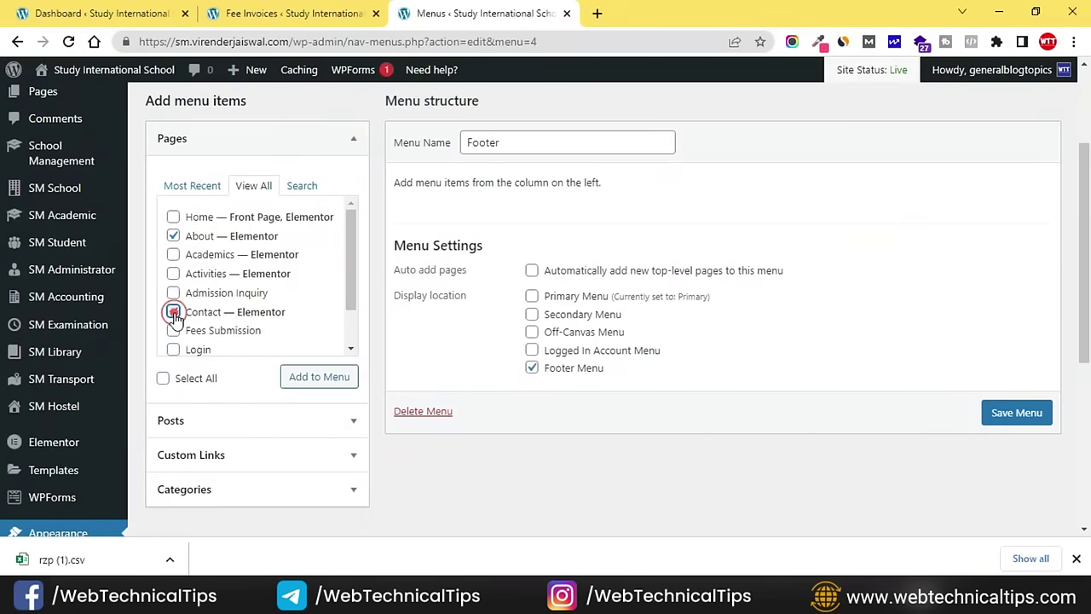
pyautogui.hotkey('alt', 'Tab')
pyautogui.hotkey('alt', 'Tab')
pyautogui.hotkey('alt', 'Tab')
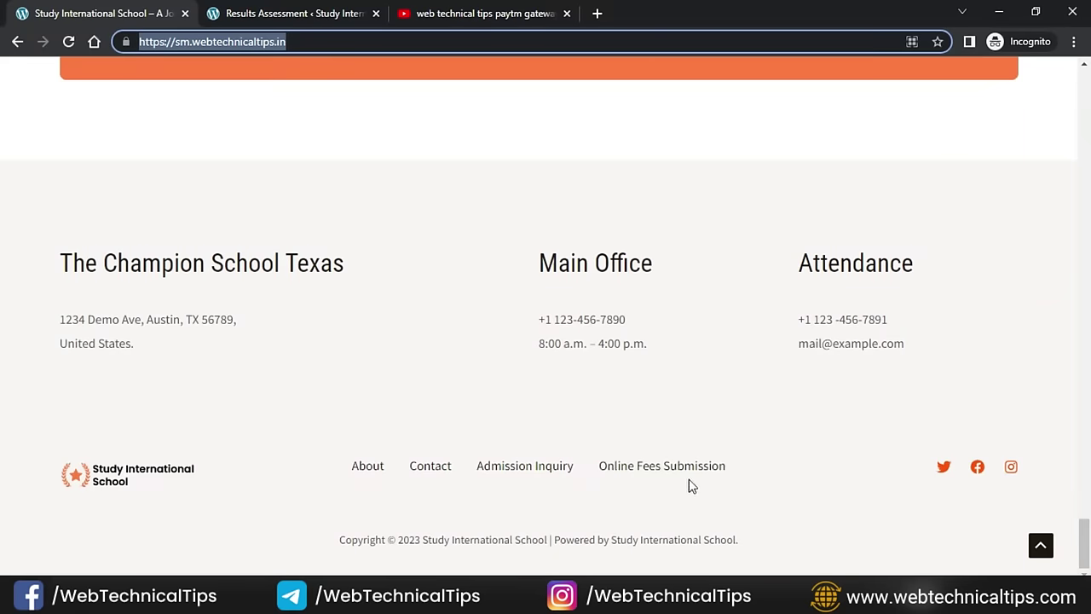
pyautogui.hotkey('alt', 'Tab')
pyautogui.scroll(-1, 204, 332)
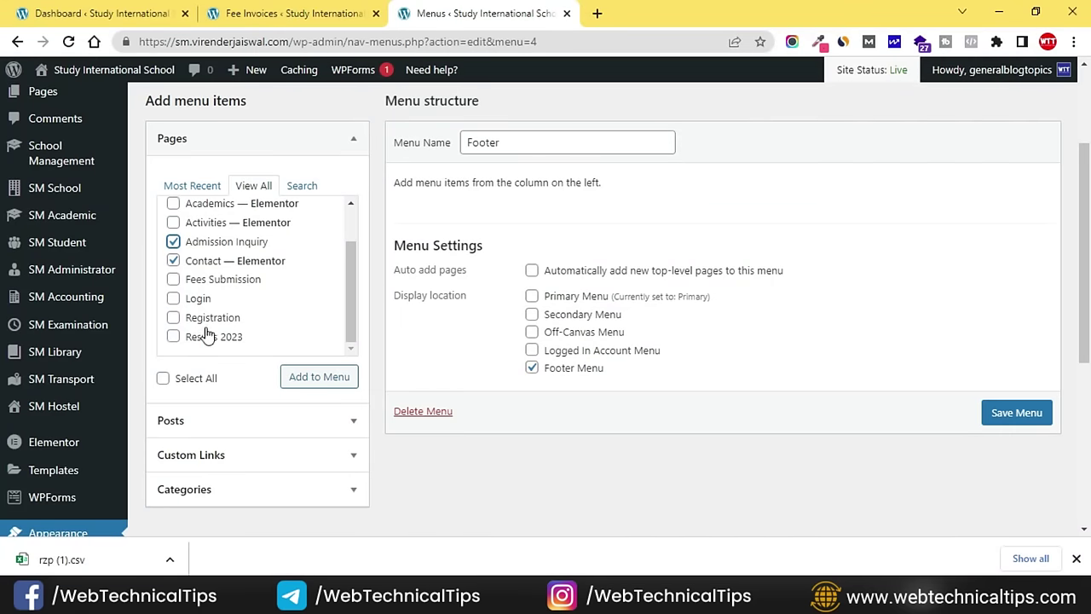
pyautogui.click(183, 281)
pyautogui.click(318, 380)
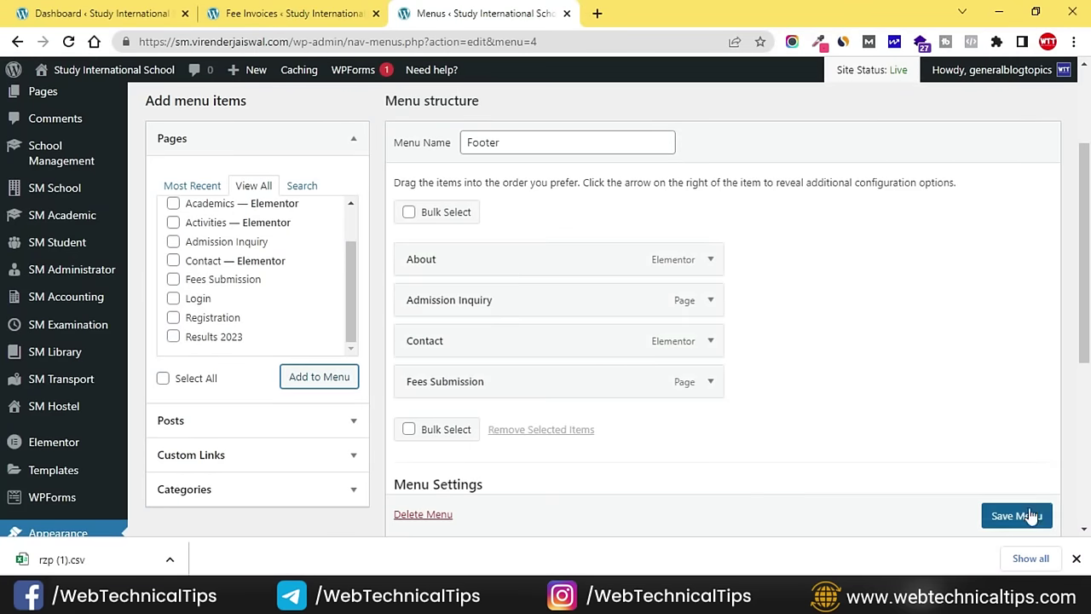
pyautogui.scroll(-1, 1018, 511)
pyautogui.click(1027, 515)
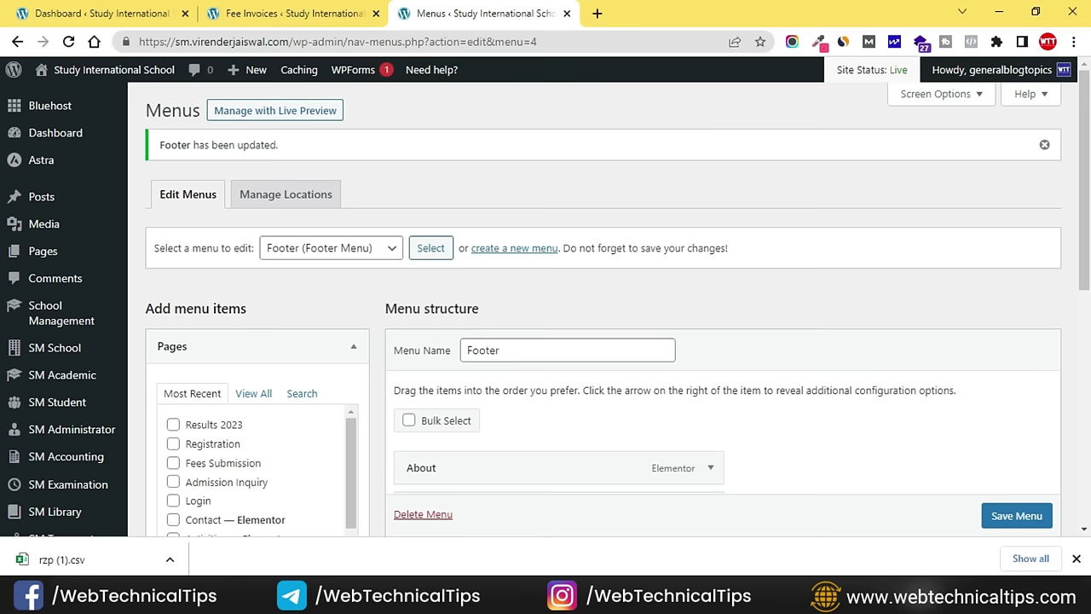
# Step: Open the Home page from Pages > All Pages in the Elementor editor
pyautogui.hotkey('alt', 'Tab')
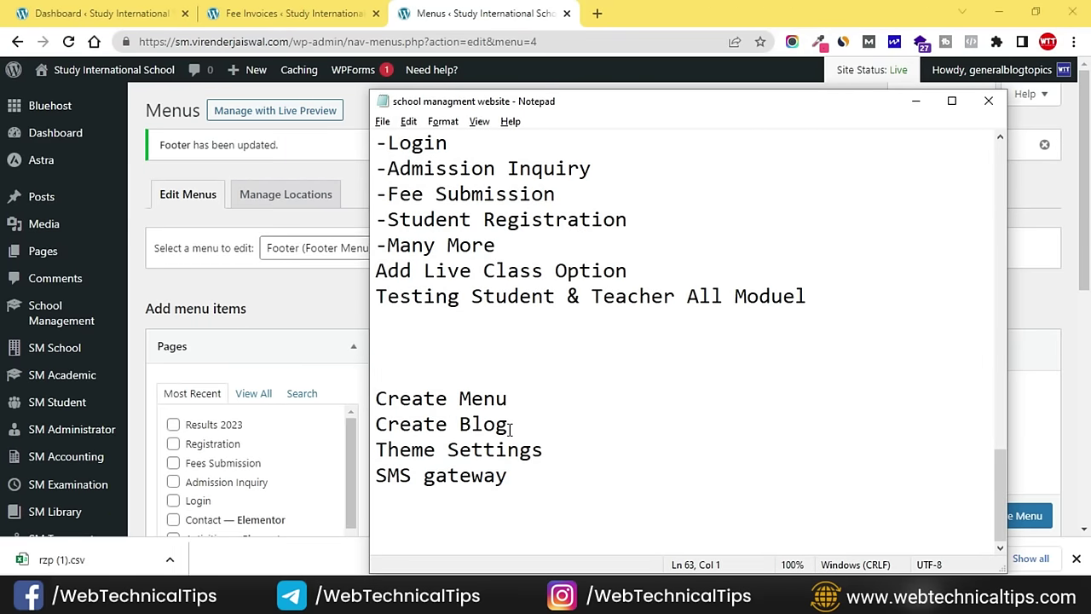
pyautogui.hotkey('alt', 'Tab')
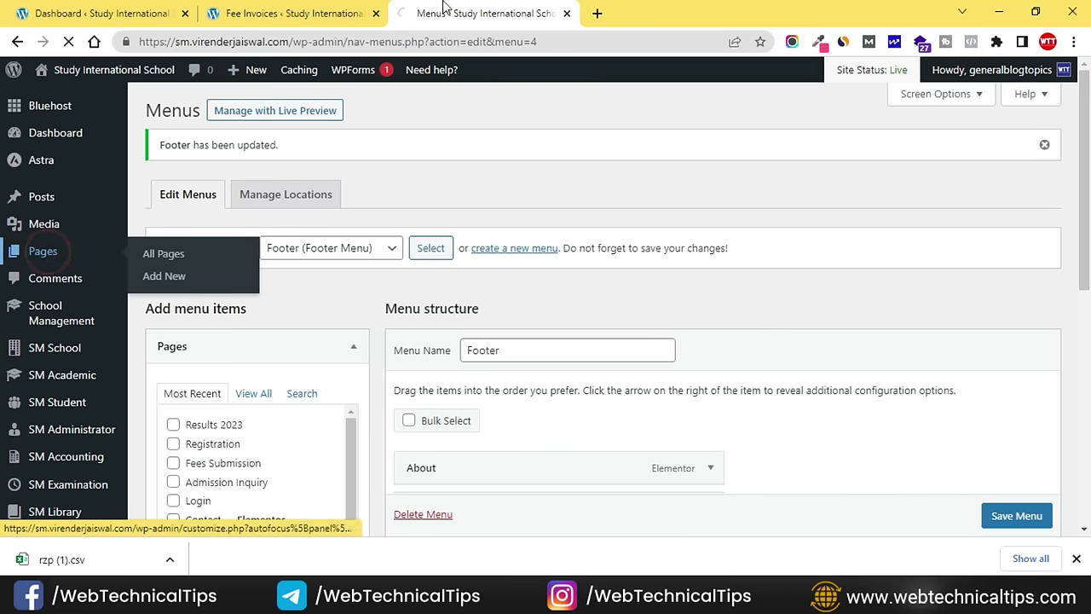
pyautogui.click(38, 250)
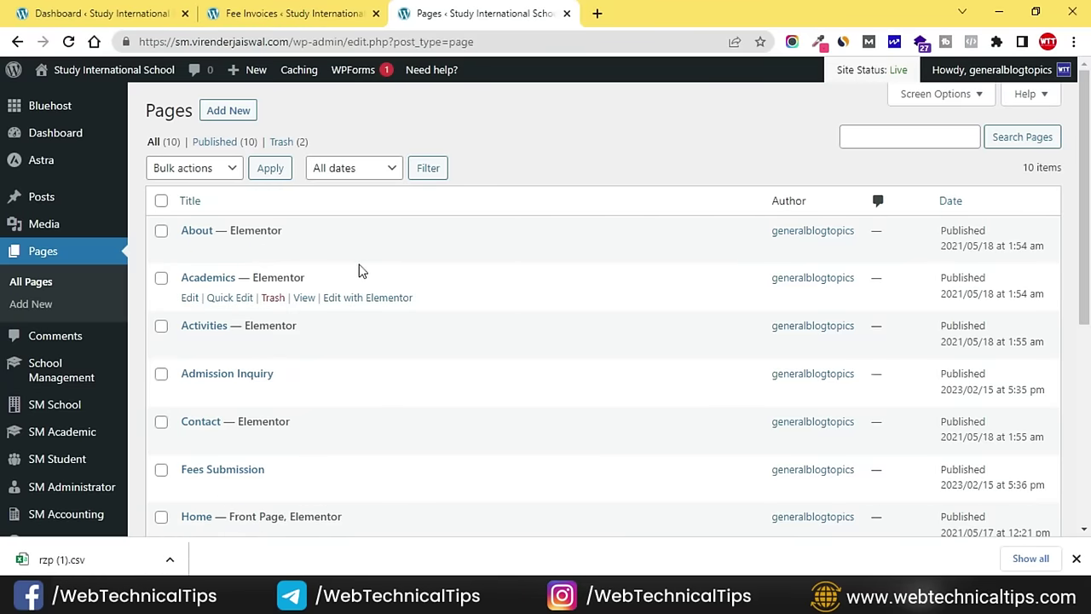
pyautogui.scroll(-2, 316, 311)
pyautogui.scroll(-1, 266, 318)
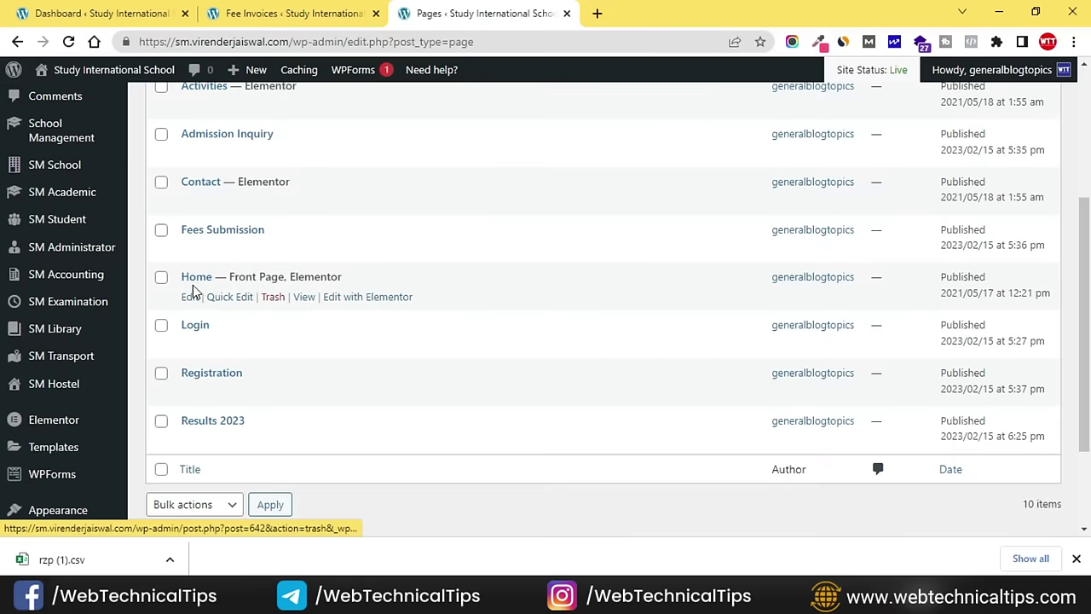
pyautogui.click(394, 301)
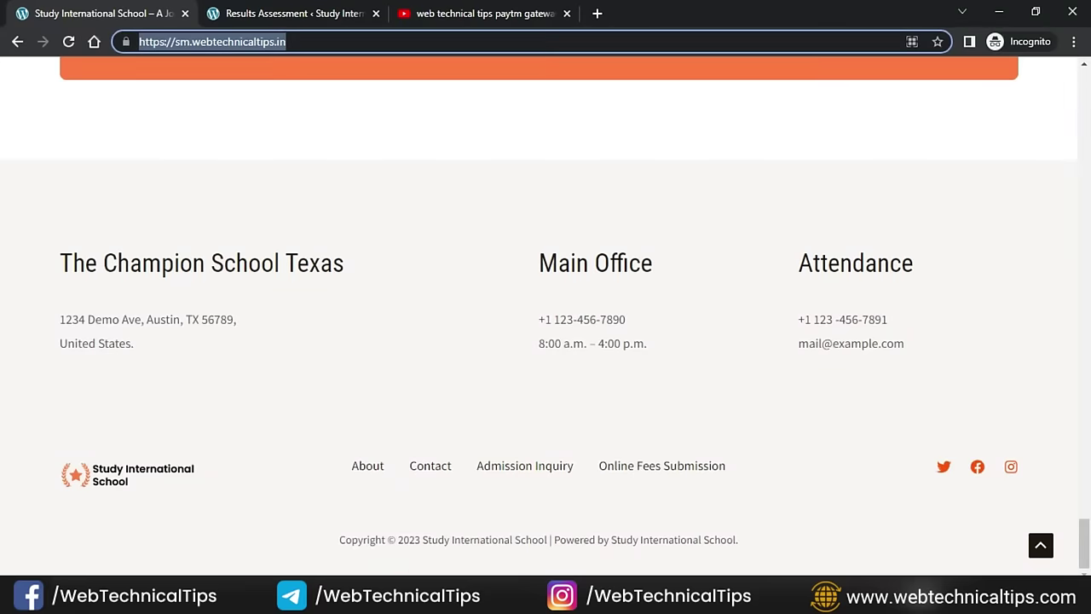
pyautogui.scroll(10, 344, 373)
pyautogui.scroll(15, 345, 369)
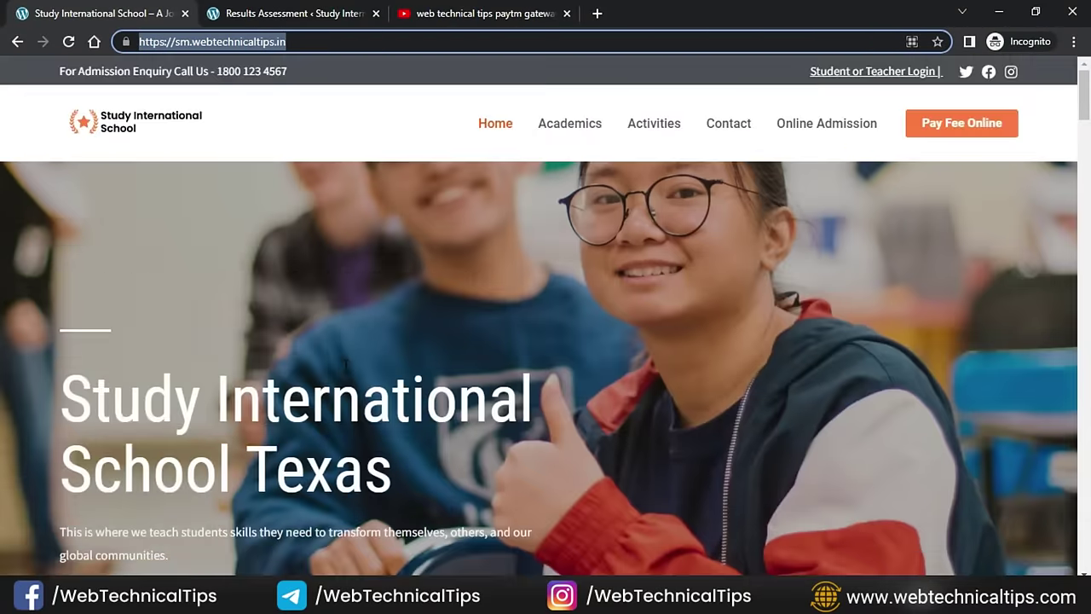
# Step: Search YouTube for 'web technical tips elementor' and scroll through the video results
pyautogui.click(482, 13)
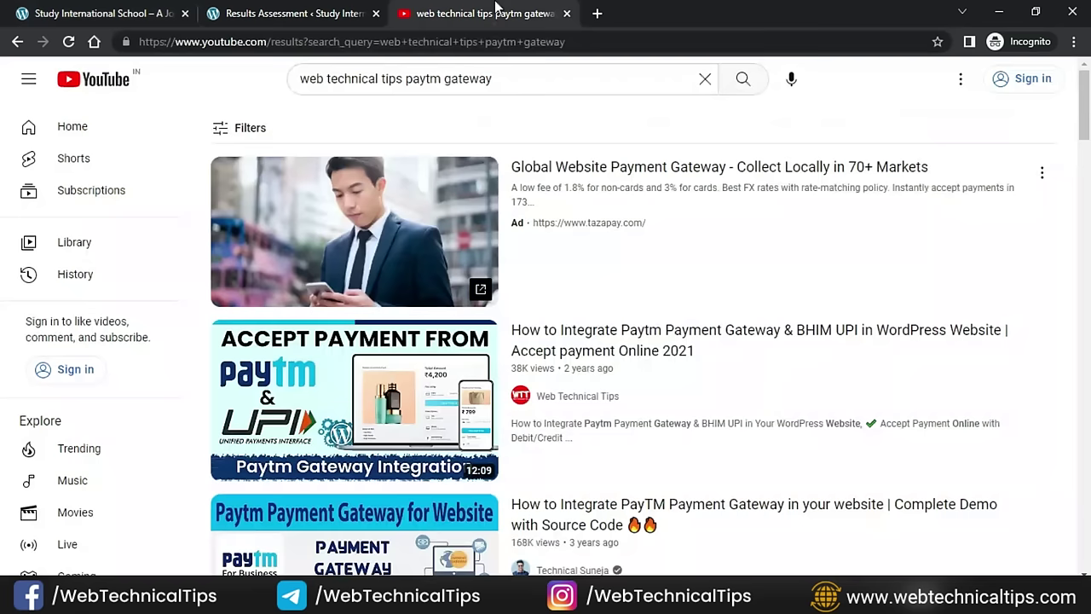
pyautogui.moveTo(493, 78); pyautogui.dragTo(406, 79)
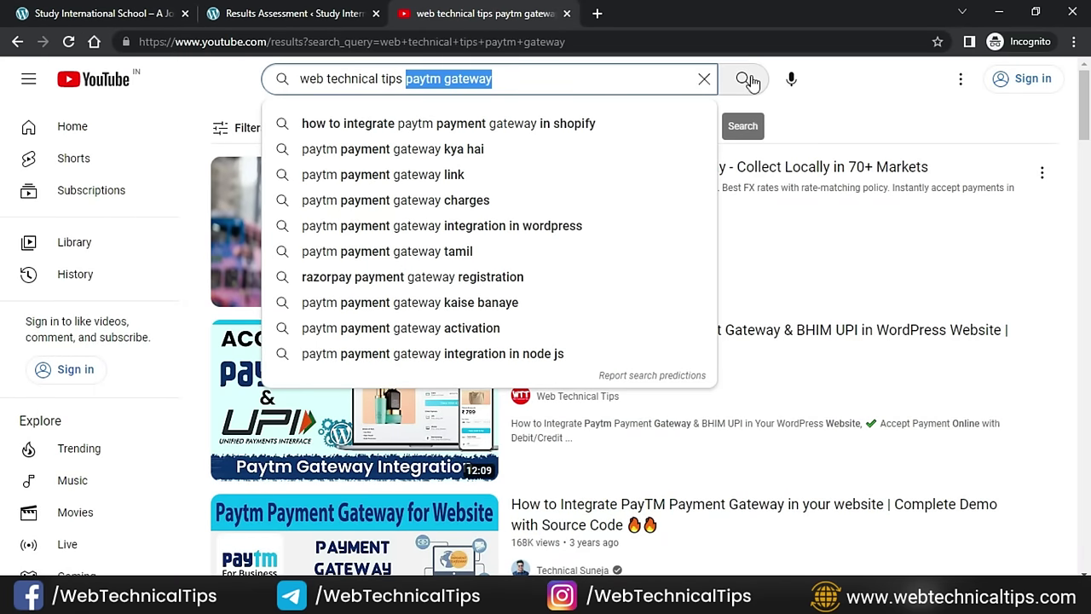
pyautogui.write('elementor')
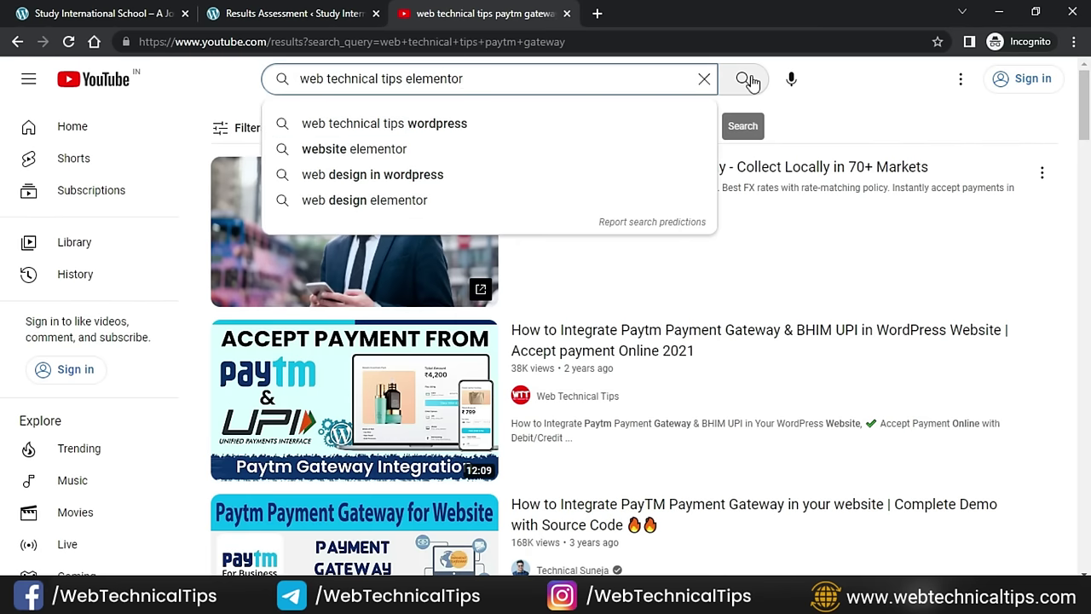
pyautogui.click(746, 79)
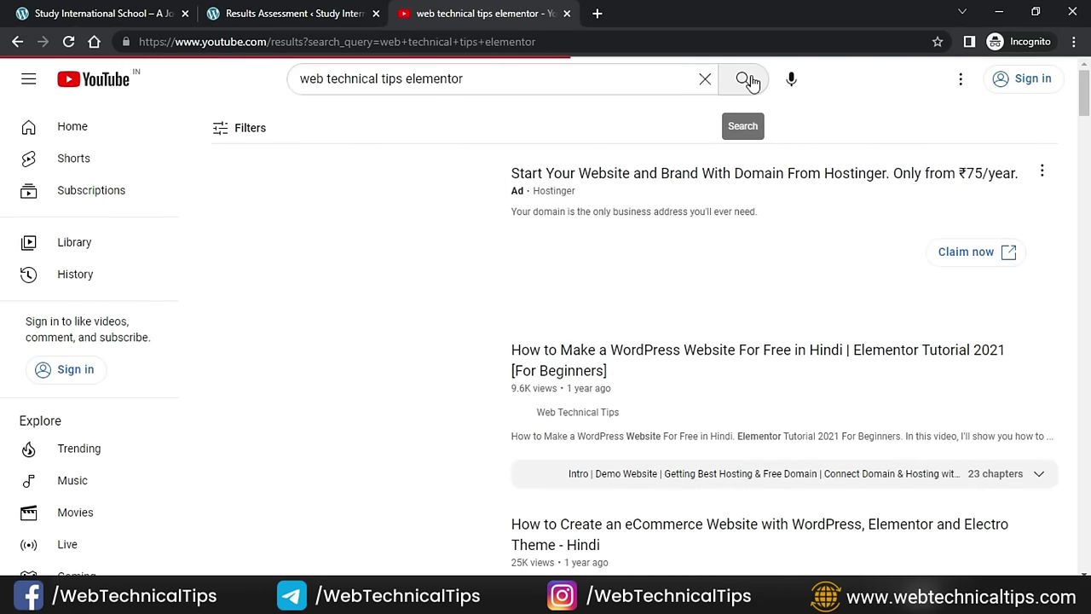
pyautogui.scroll(-1, 523, 306)
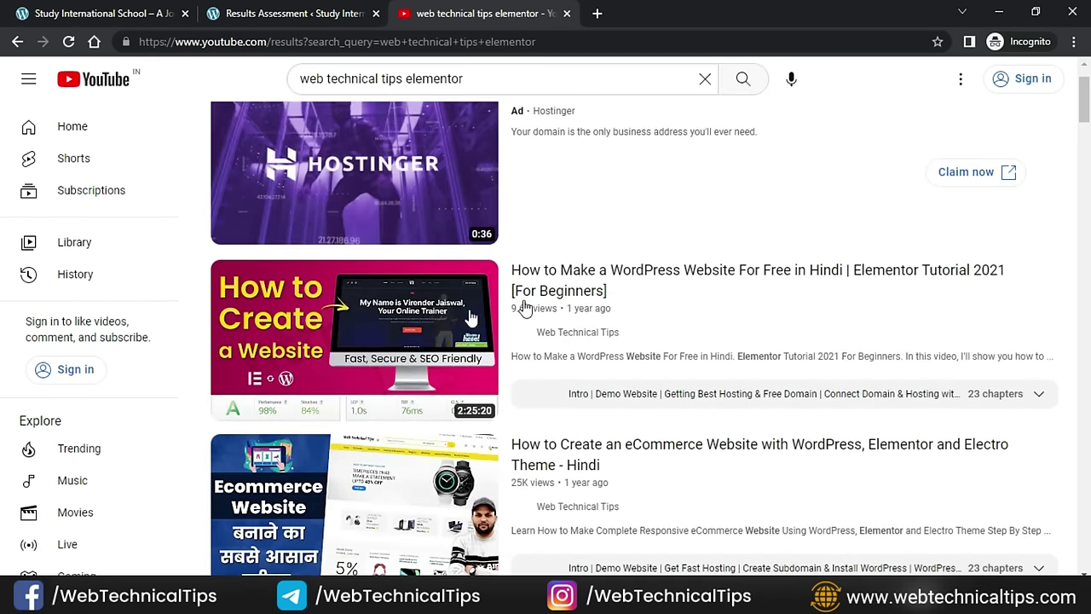
pyautogui.scroll(-4, 524, 307)
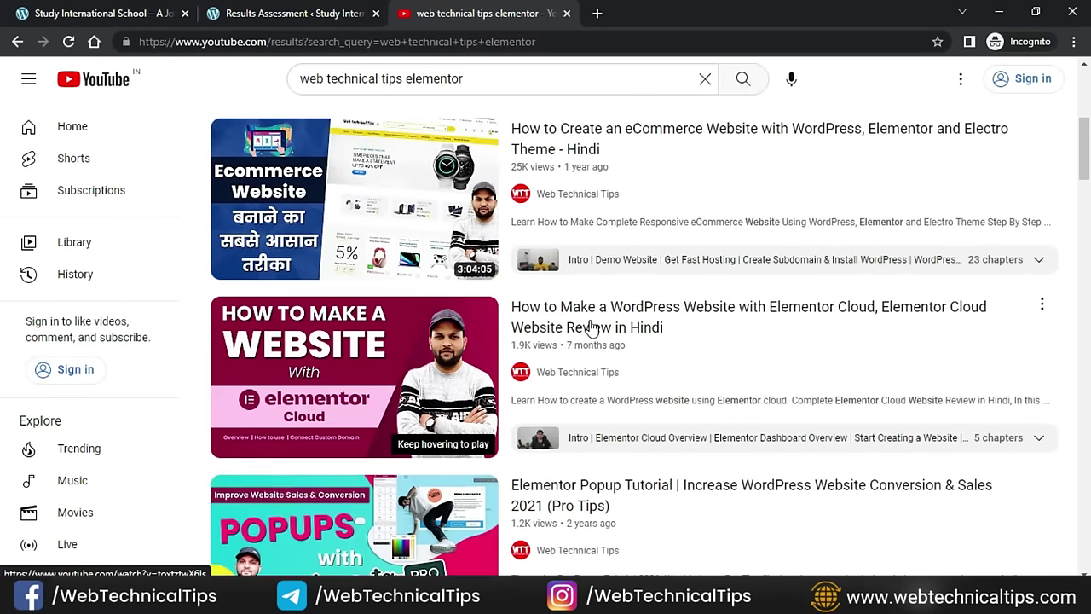
pyautogui.scroll(-6, 591, 328)
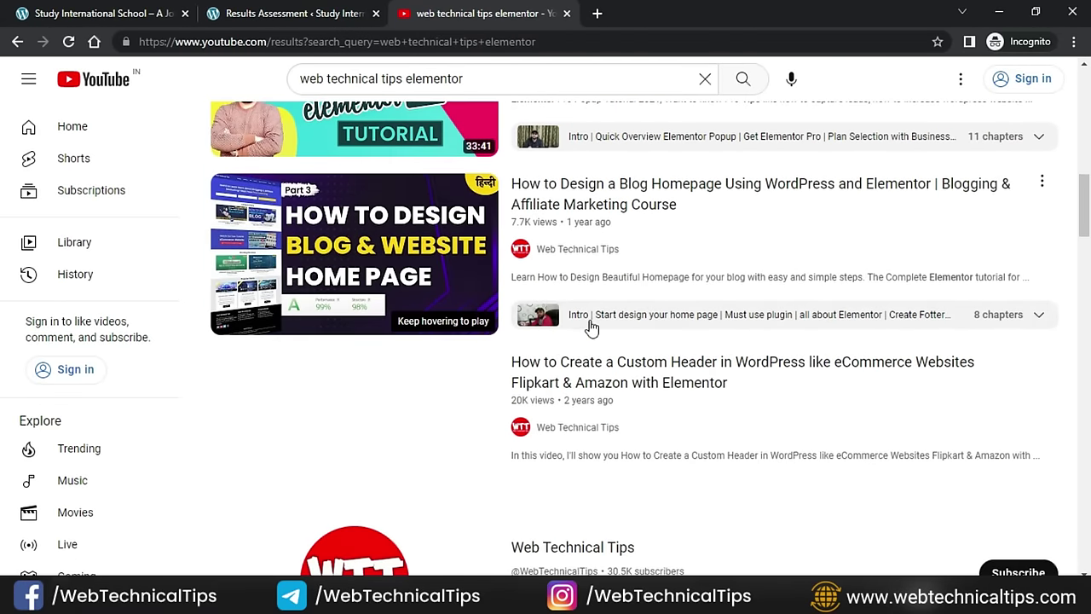
pyautogui.scroll(2, 591, 328)
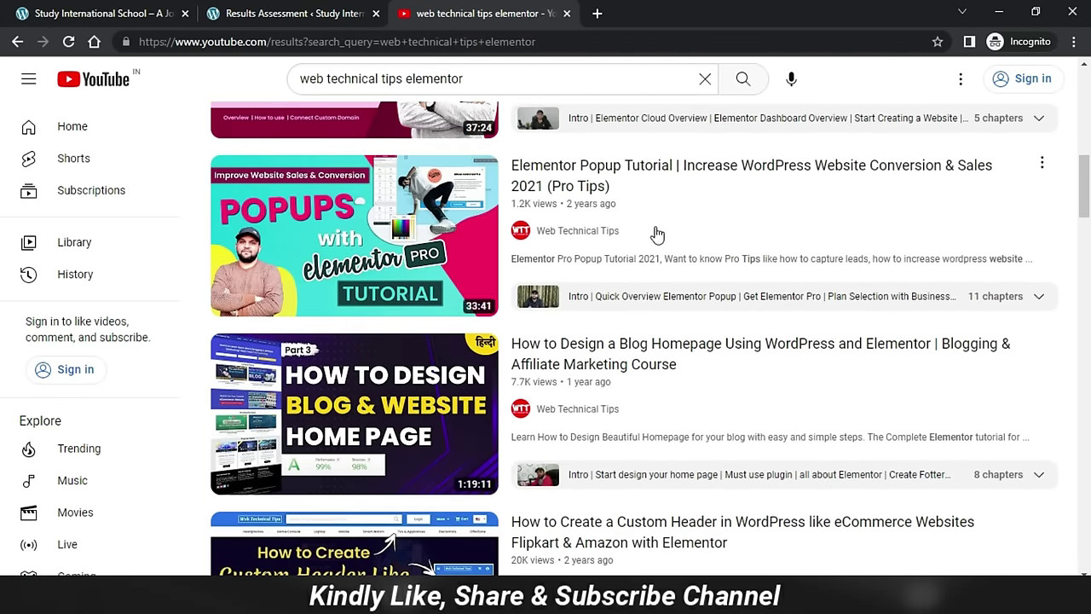
pyautogui.scroll(-3, 657, 234)
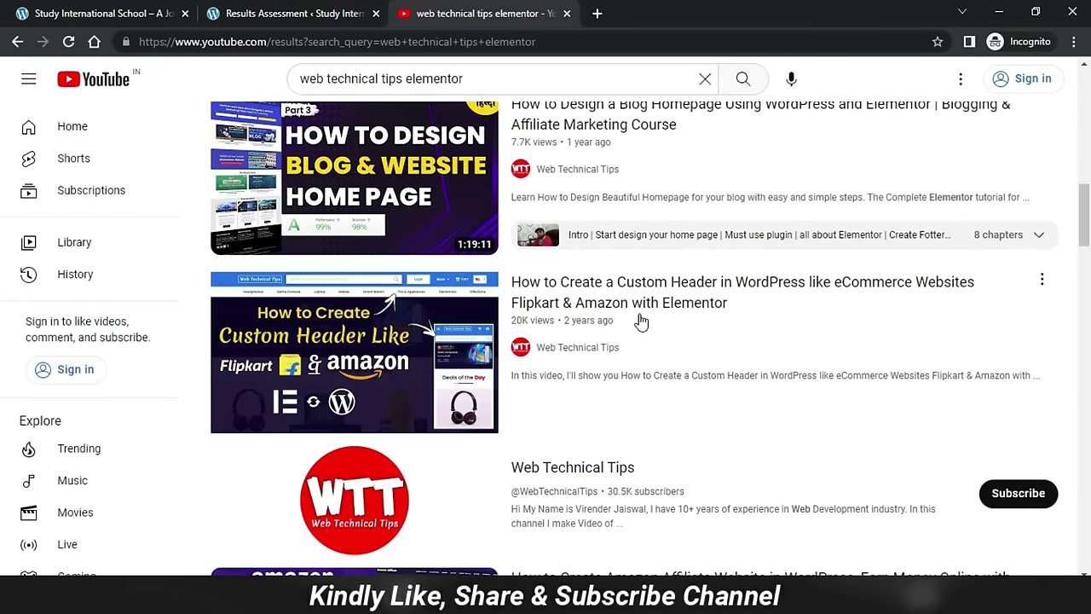
pyautogui.scroll(-4, 648, 320)
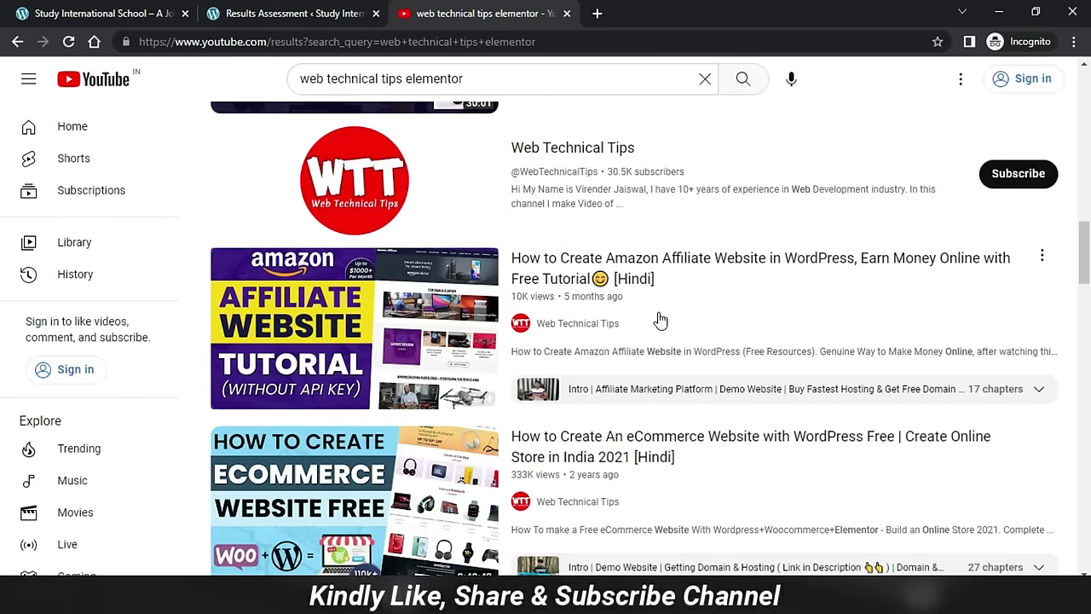
pyautogui.scroll(15, 659, 318)
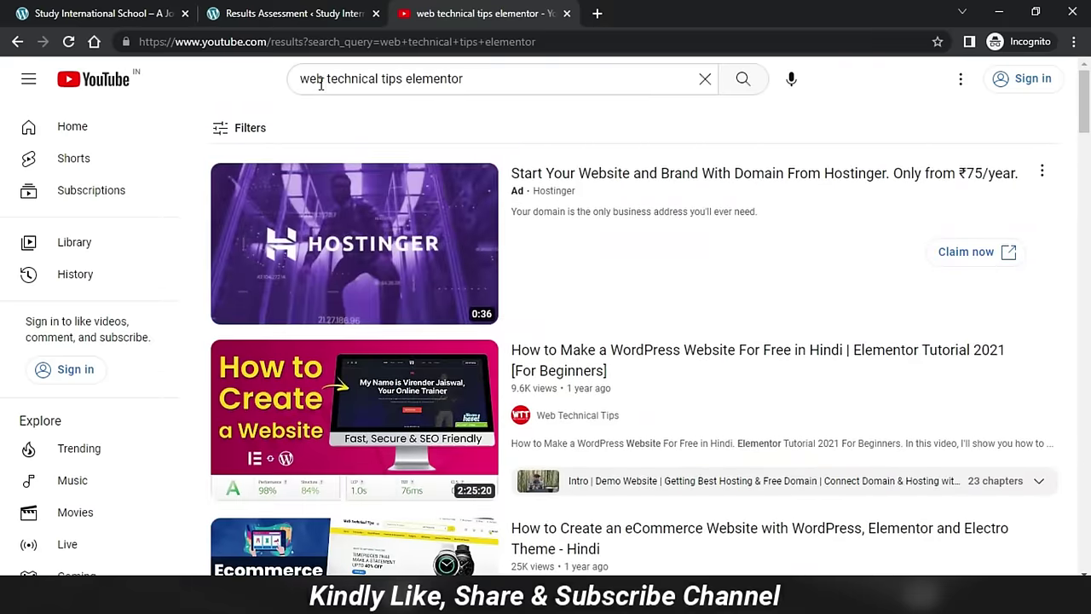
# Step: Search for 'wordpress' instead, browse the results, and reposition the Elementor Navigator panel
pyautogui.moveTo(404, 80); pyautogui.dragTo(565, 108)
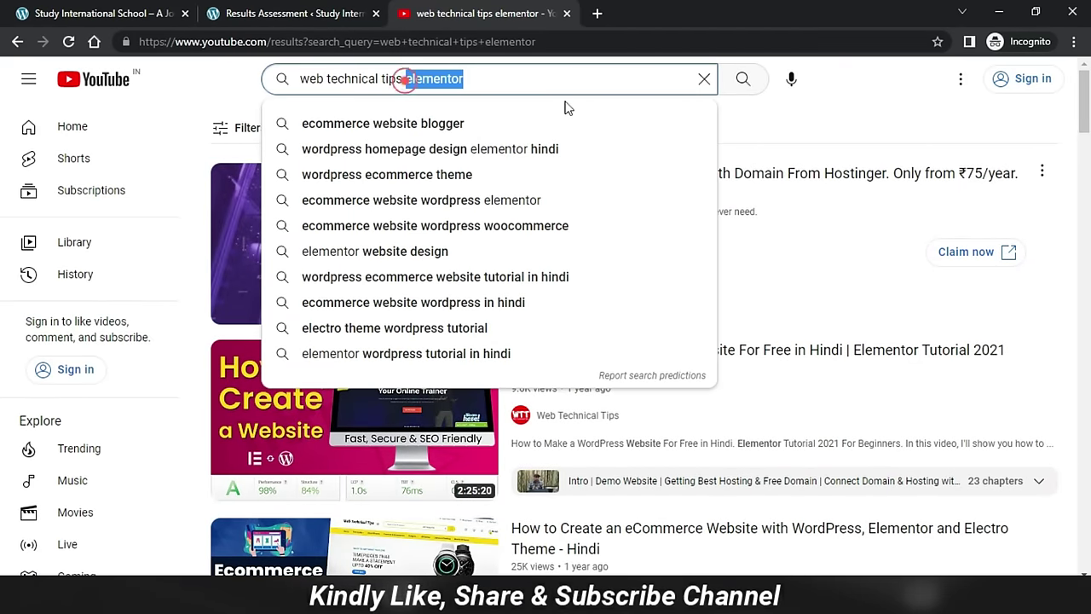
pyautogui.write('wordpress')
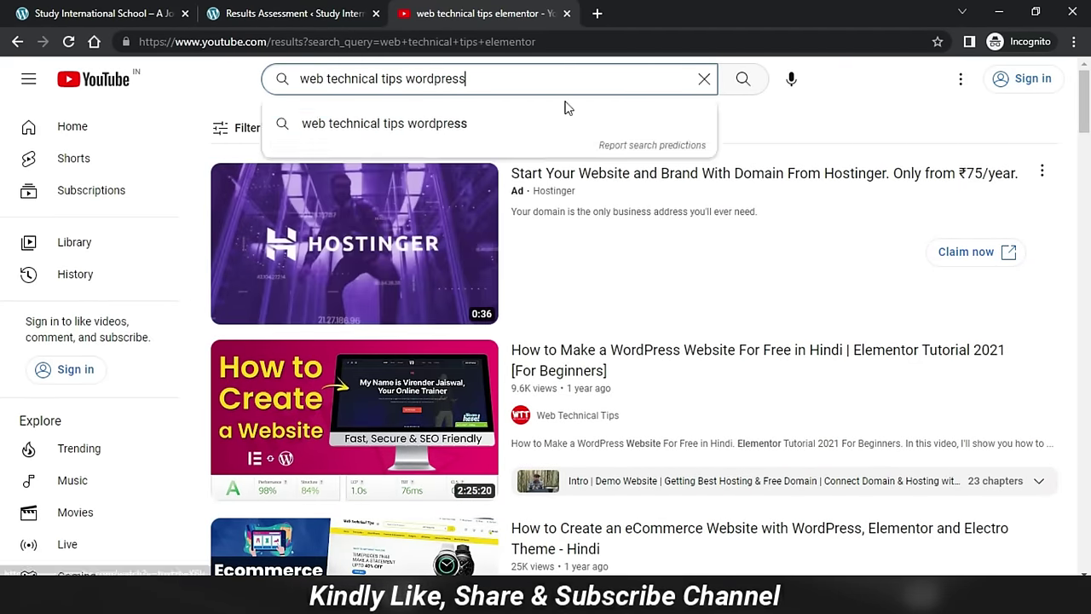
pyautogui.press('Return')
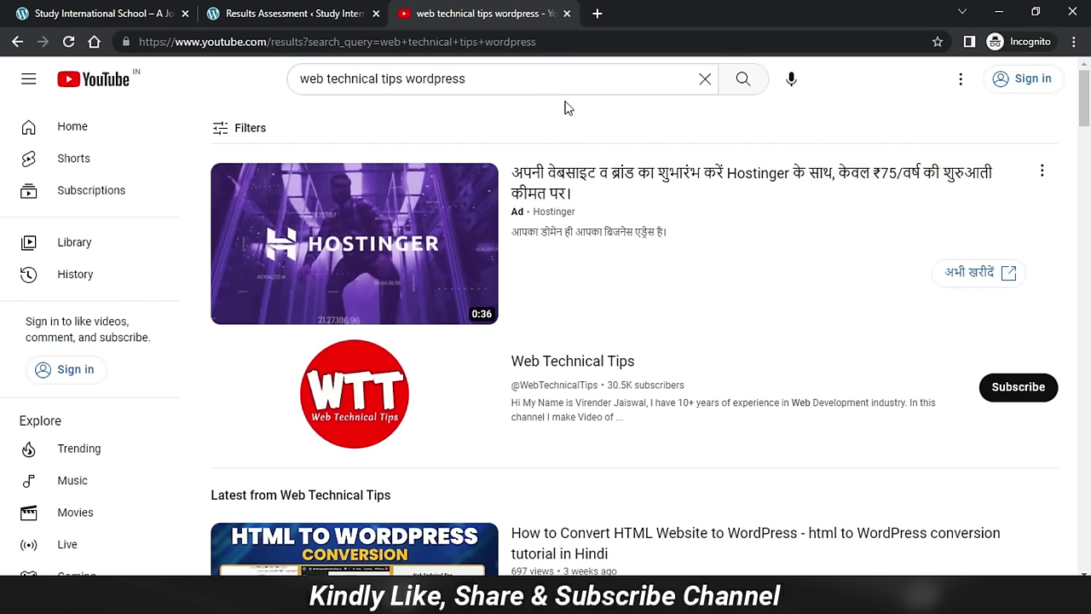
pyautogui.scroll(-10, 639, 284)
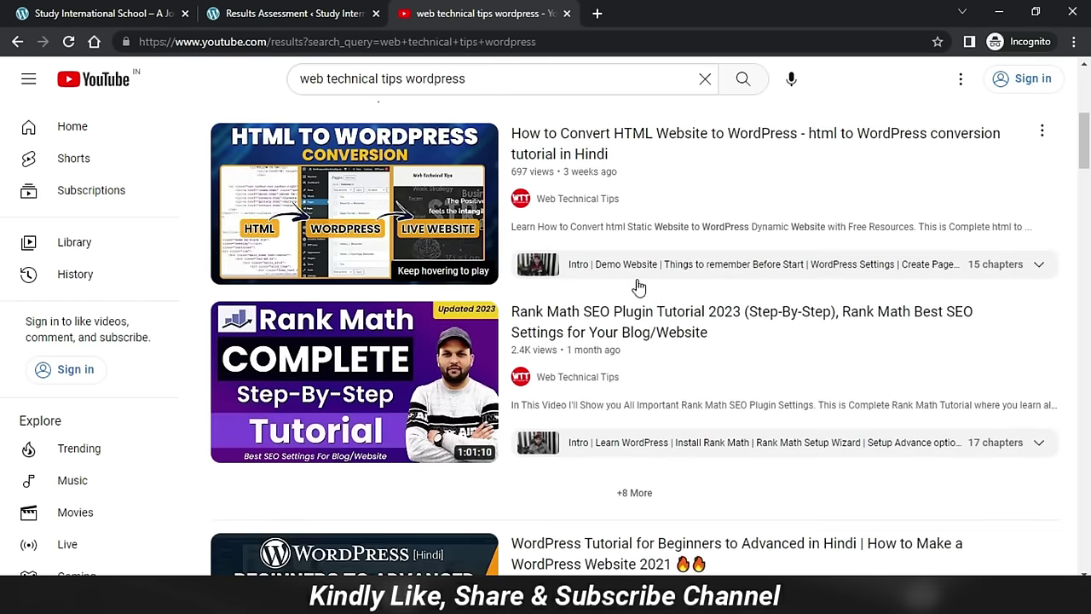
pyautogui.scroll(-1, 637, 279)
pyautogui.scroll(2, 636, 278)
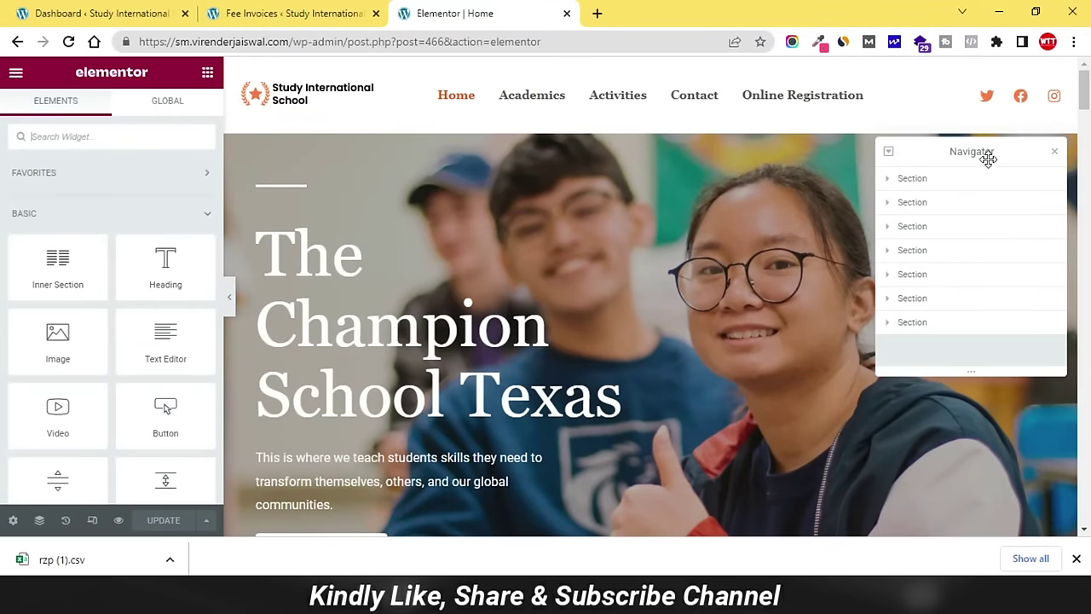
pyautogui.moveTo(988, 159); pyautogui.dragTo(853, 175)
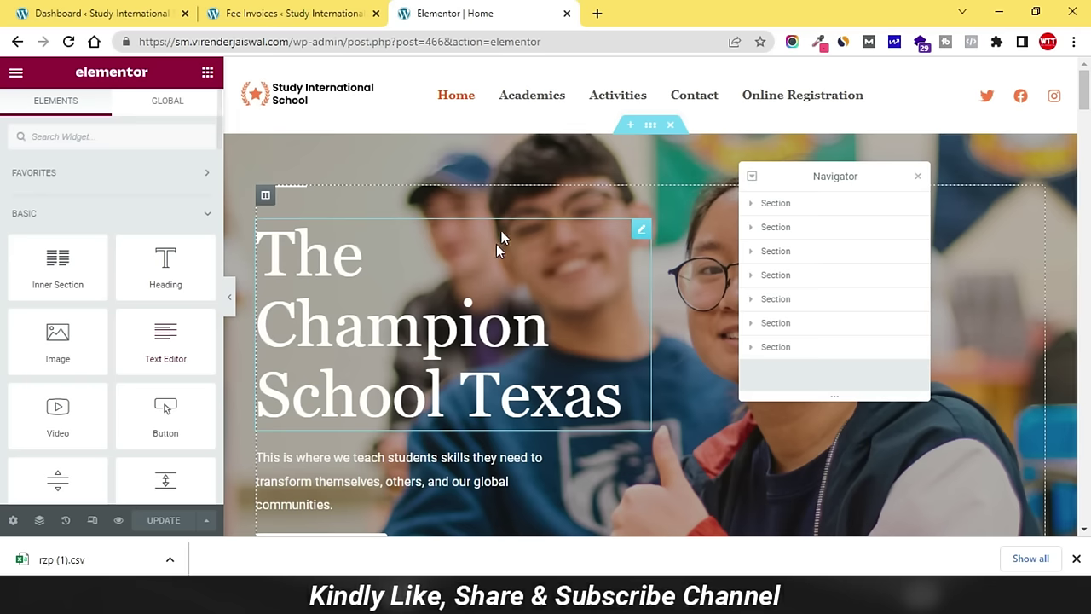
# Step: Step through the Home page's sections in the Navigator, ending on the orange subscribe section
pyautogui.click(816, 206)
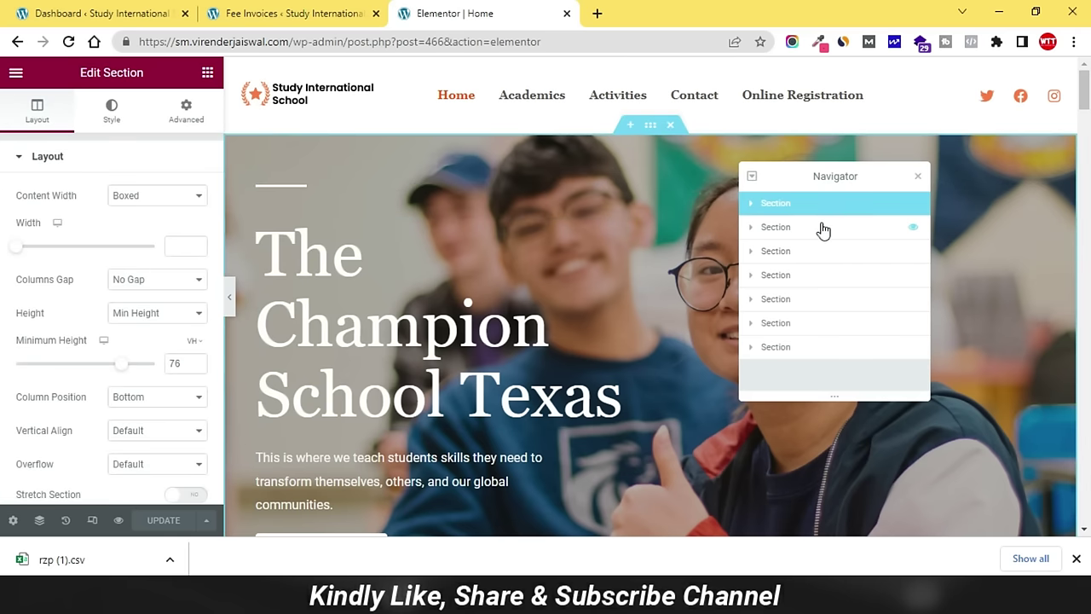
pyautogui.click(822, 229)
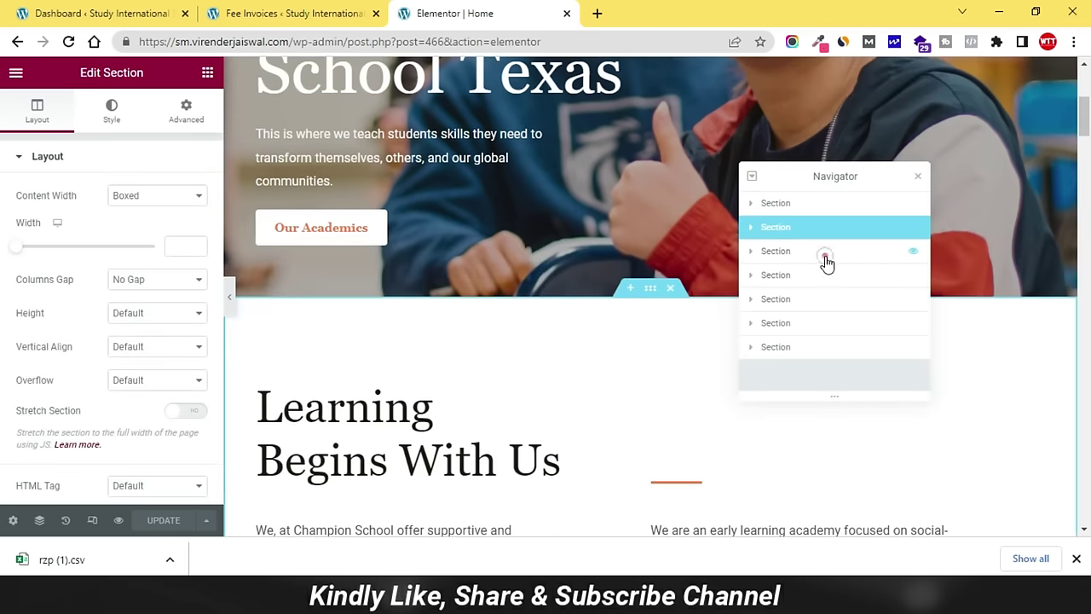
pyautogui.click(826, 257)
pyautogui.click(825, 276)
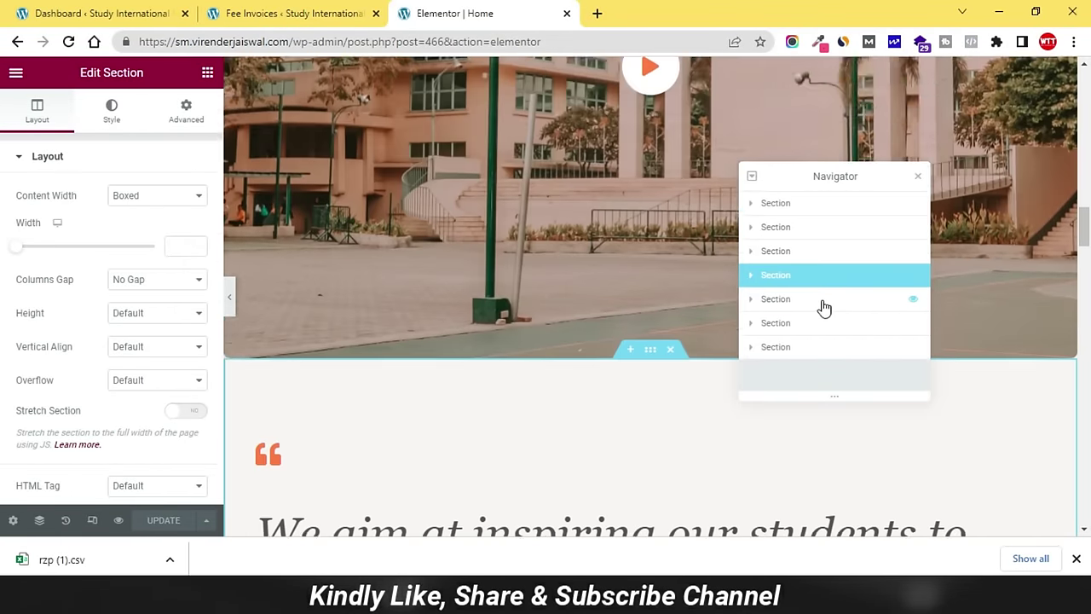
pyautogui.click(821, 300)
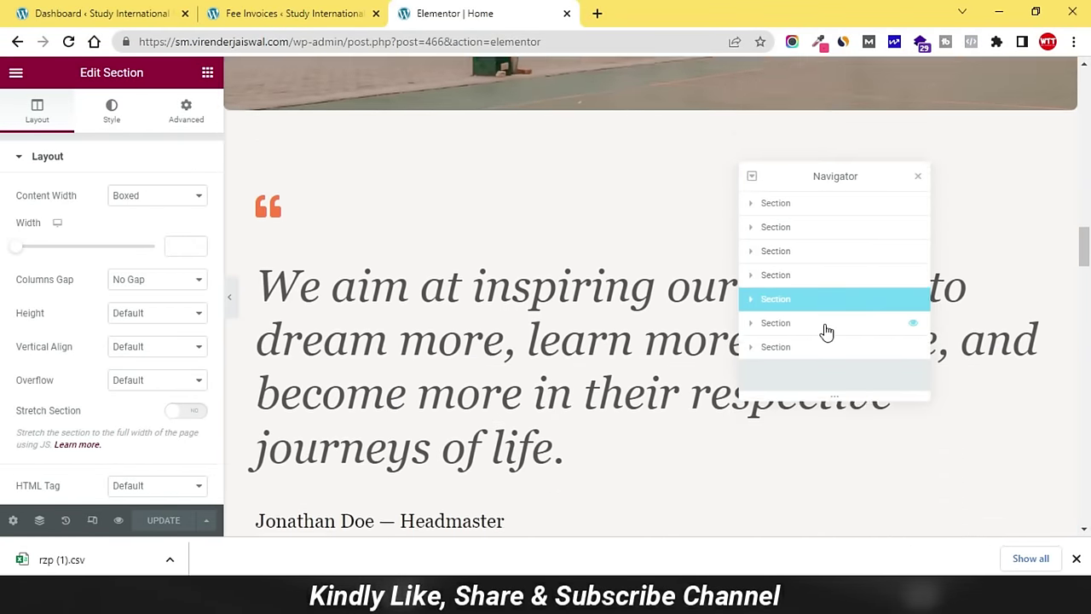
pyautogui.click(825, 324)
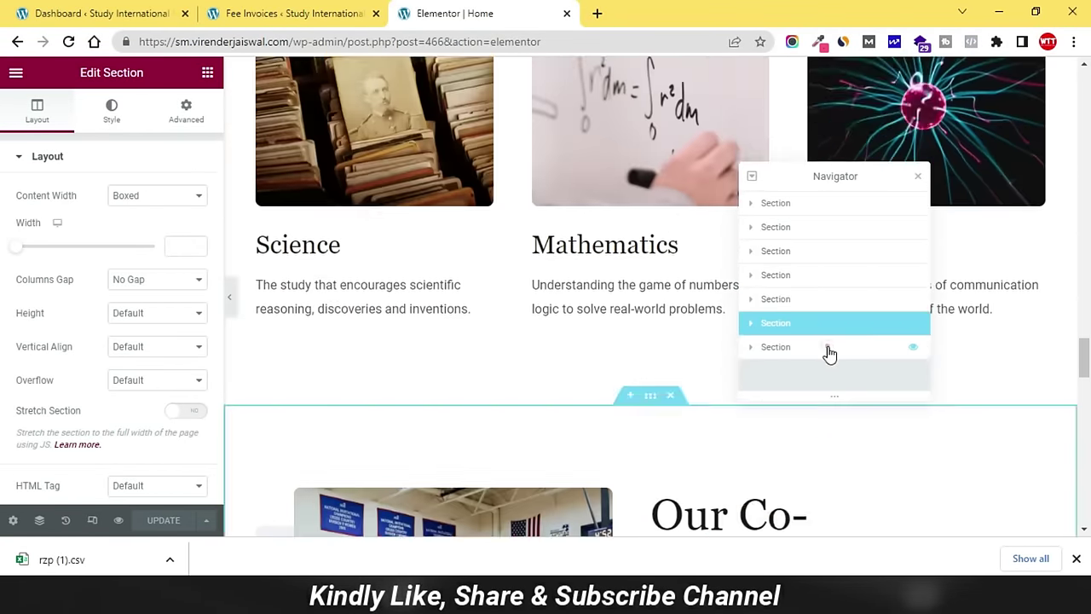
pyautogui.click(827, 349)
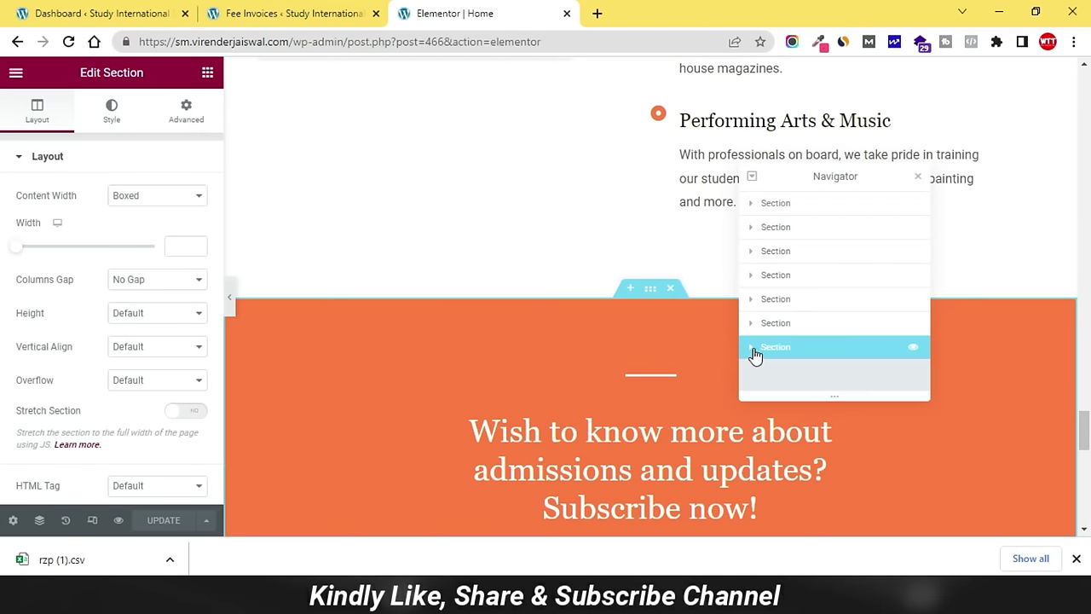
# Step: Expand the subscribe section and column, selecting its Divider, Subscribe Now heading and Newsletter Signup Form
pyautogui.click(754, 351)
pyautogui.click(815, 372)
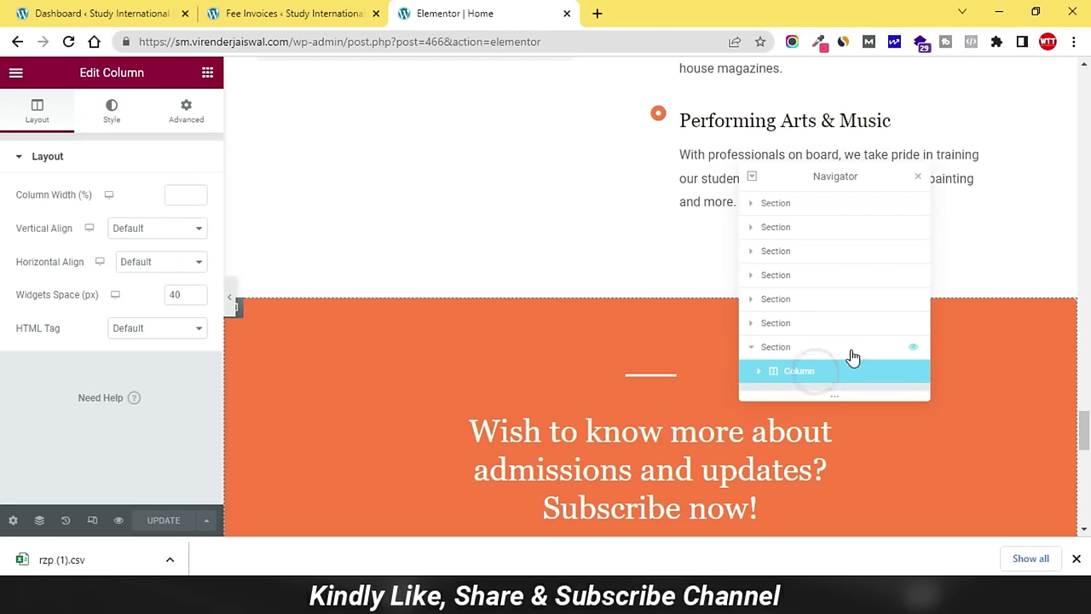
pyautogui.click(757, 372)
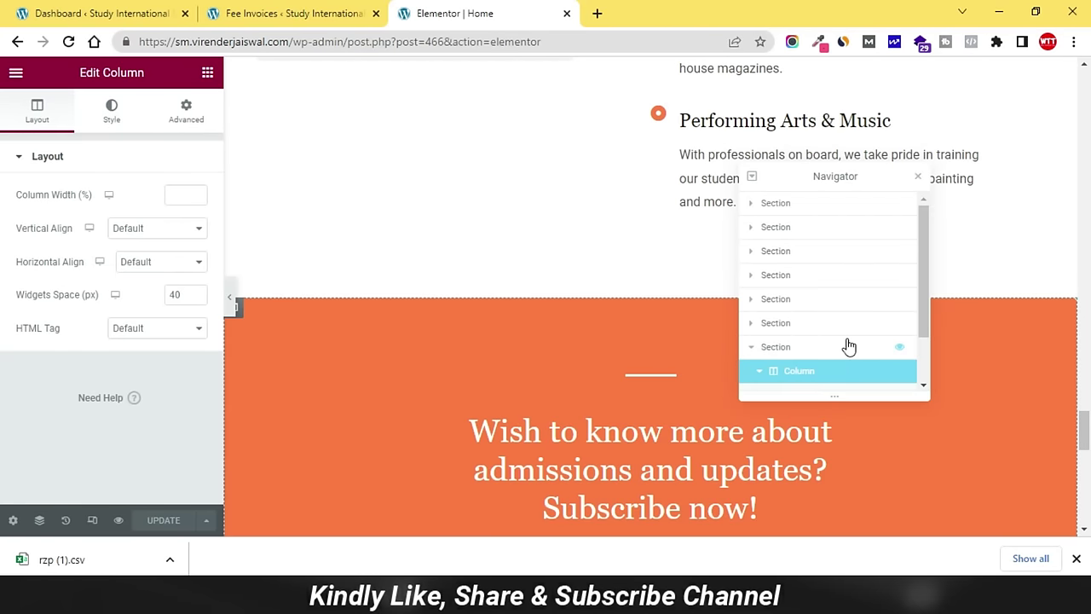
pyautogui.scroll(-1, 849, 345)
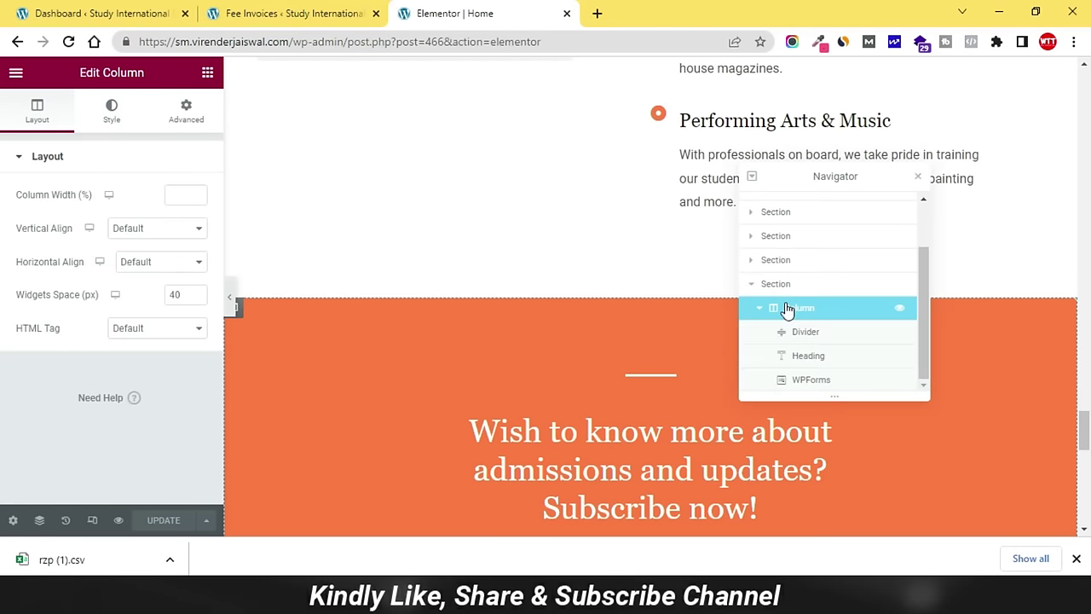
pyautogui.click(861, 307)
pyautogui.click(845, 332)
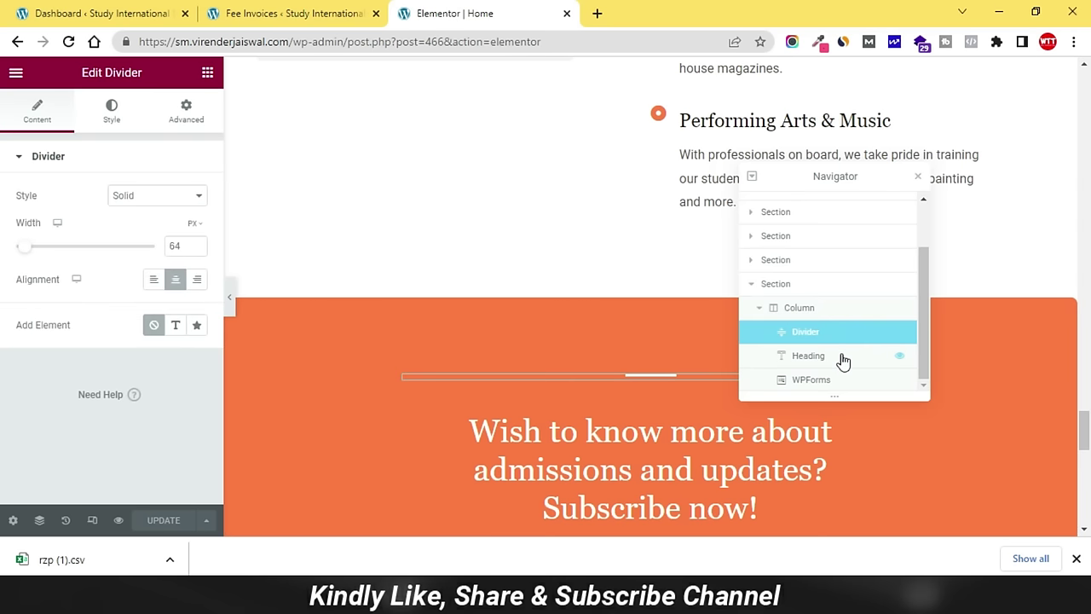
pyautogui.click(840, 357)
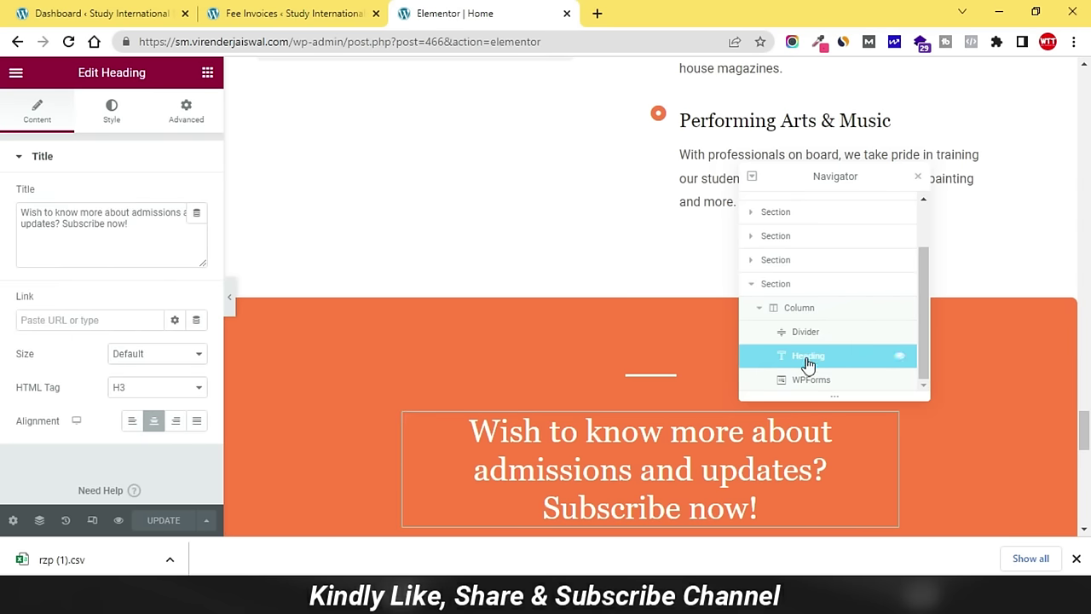
pyautogui.click(831, 381)
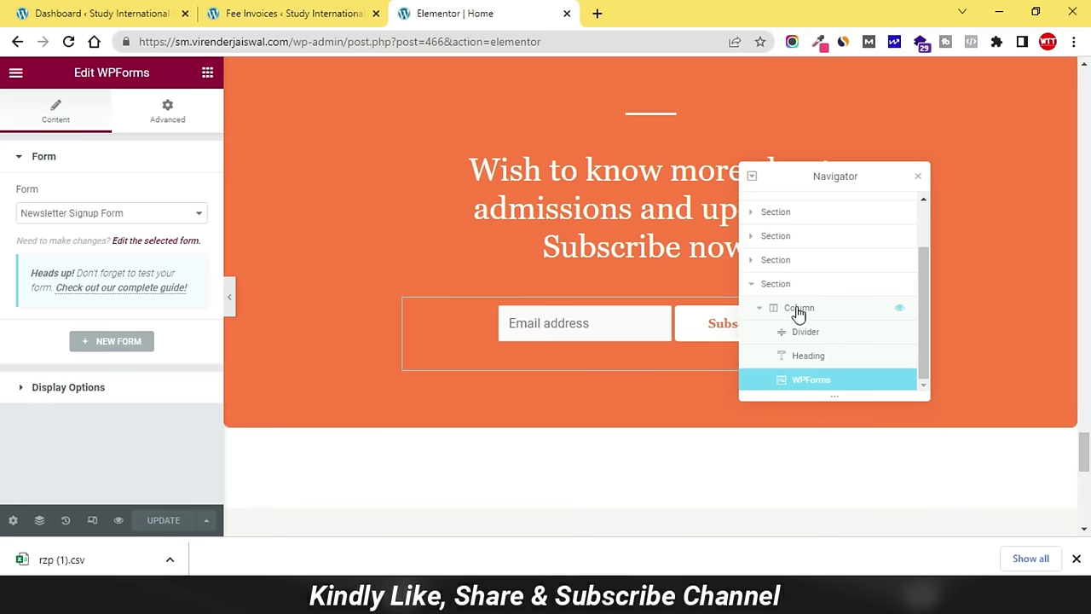
pyautogui.scroll(2, 801, 316)
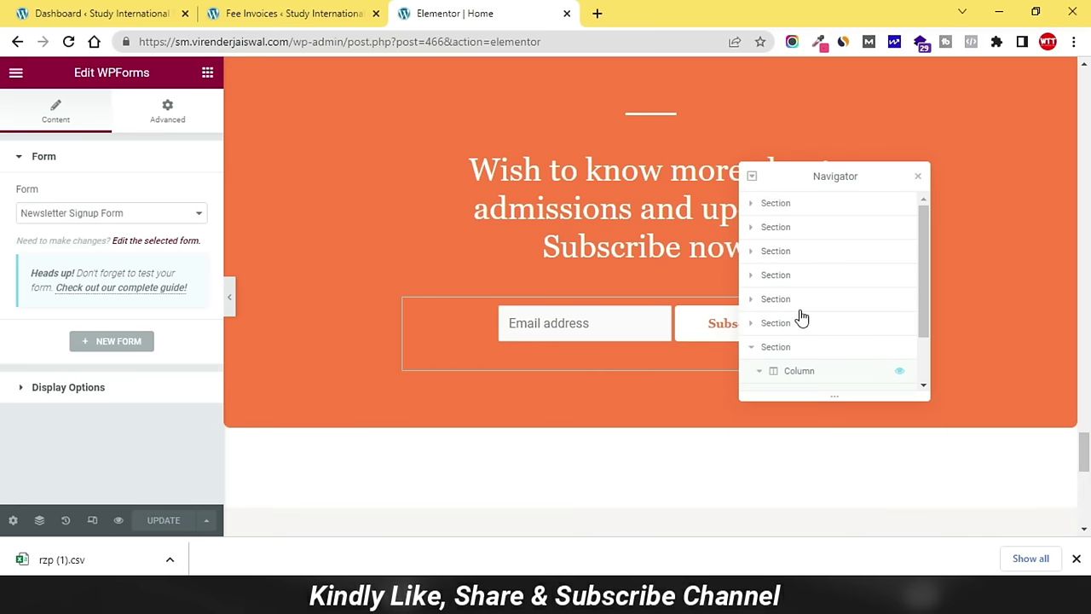
pyautogui.click(757, 206)
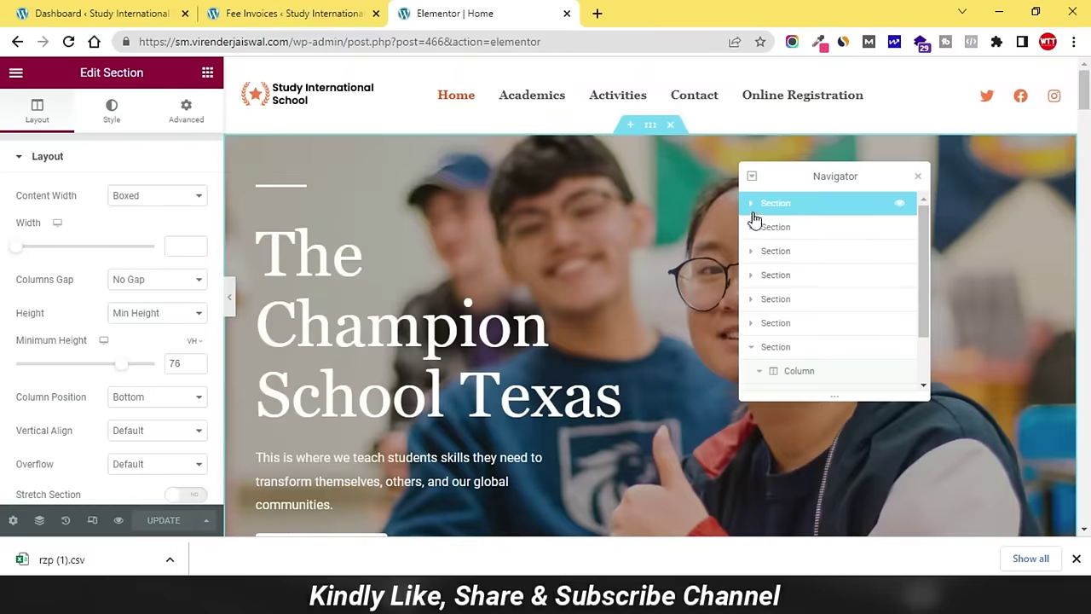
# Step: Expand the hero section and column, selecting its divider and 'The Champion School Texas' heading
pyautogui.click(751, 204)
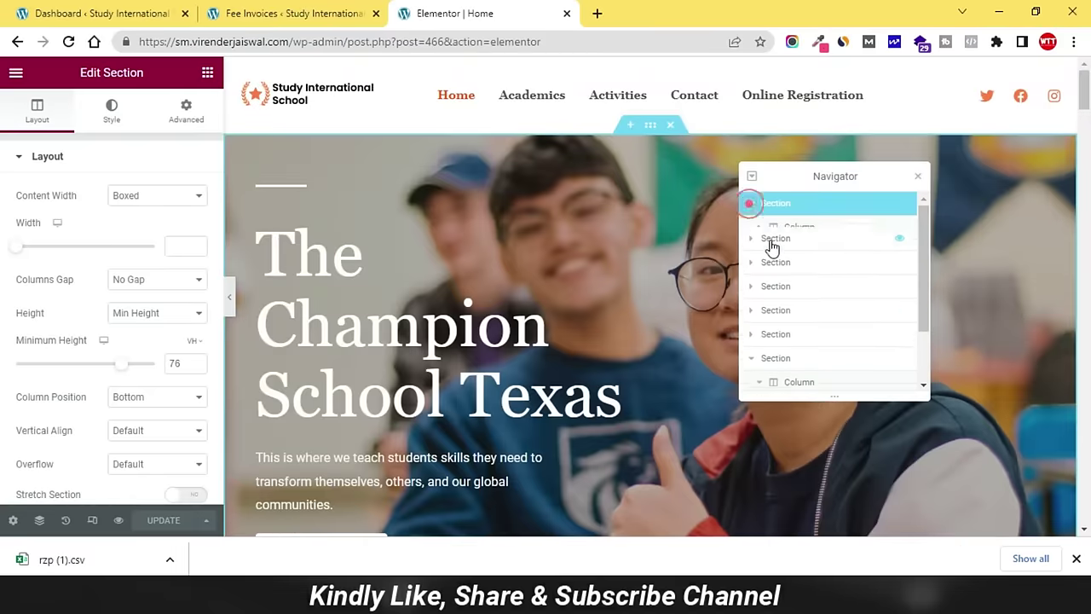
pyautogui.click(797, 226)
pyautogui.click(759, 227)
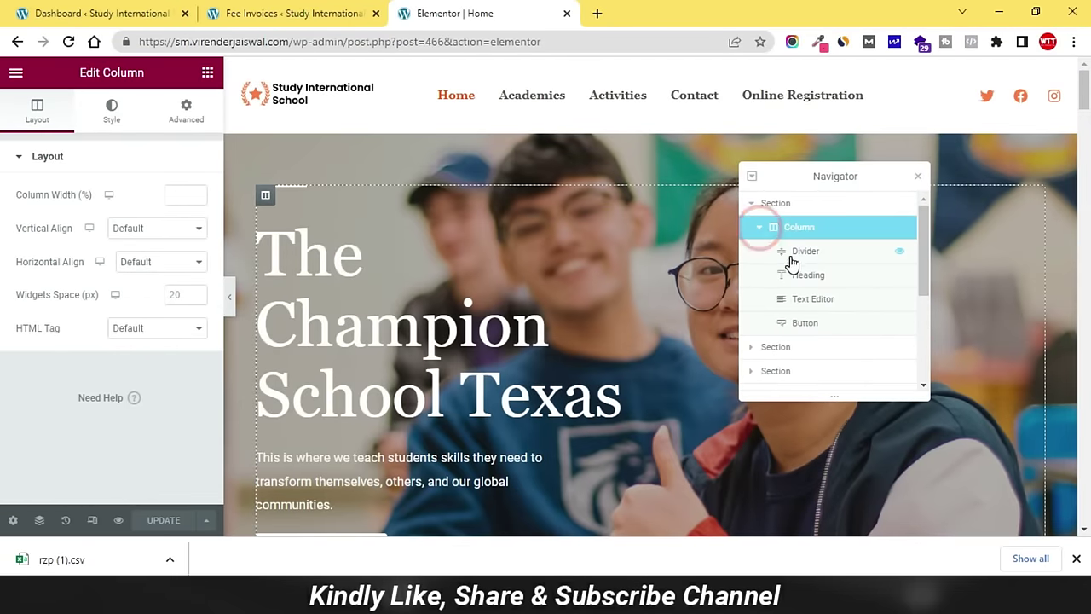
pyautogui.click(799, 251)
pyautogui.click(806, 275)
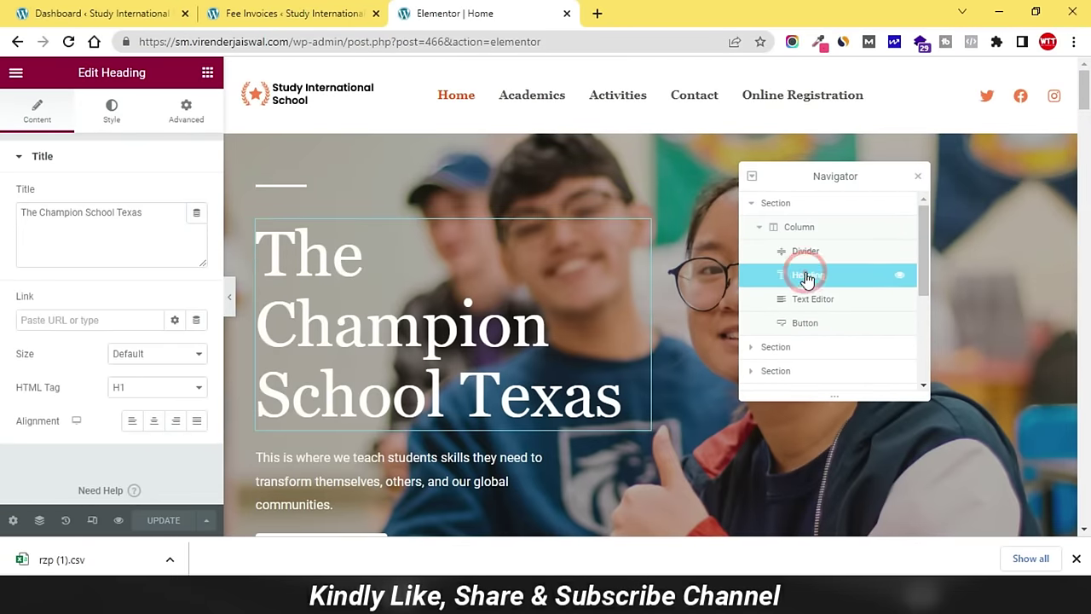
# Step: Select the hero paragraph and Our Academics button, dismiss the downloads bar, then edit the heading
pyautogui.click(823, 300)
pyautogui.click(825, 323)
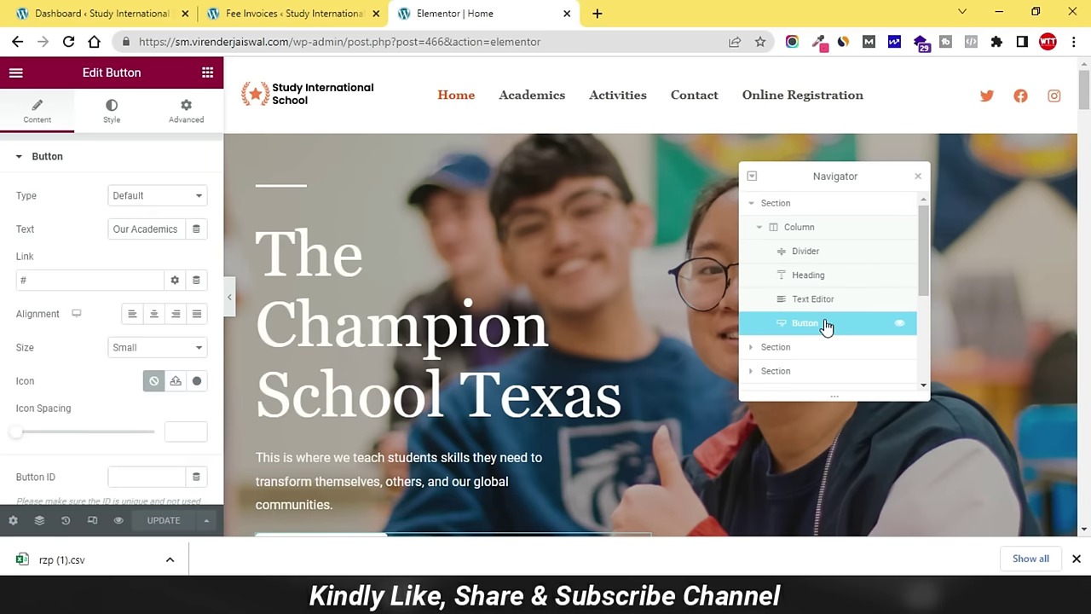
pyautogui.click(1077, 558)
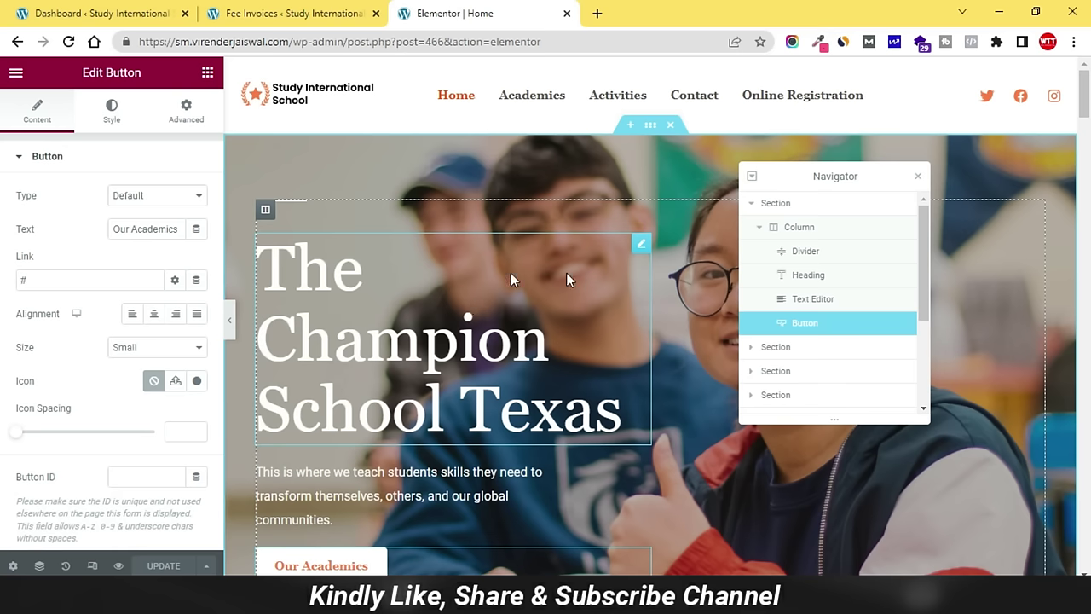
pyautogui.click(330, 270)
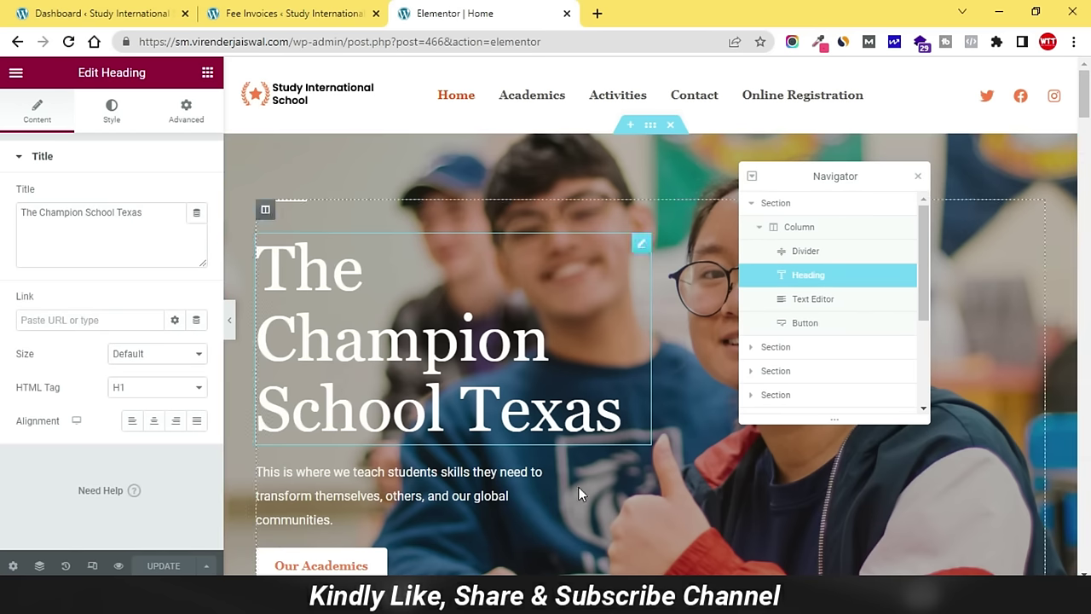
# Step: Retitle the hero heading 'Study International School Dwarka', pasting the name from the site notes
pyautogui.hotkey('alt', 'Tab')
pyautogui.scroll(10, 511, 371)
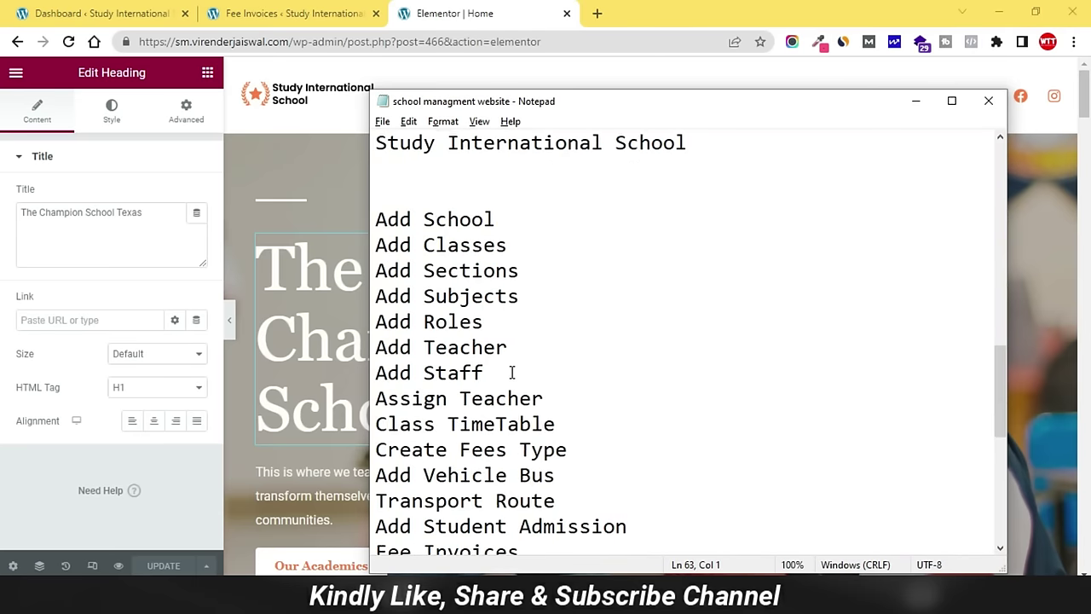
pyautogui.moveTo(701, 298); pyautogui.dragTo(371, 296)
pyautogui.hotkey('ctrl', 'c')
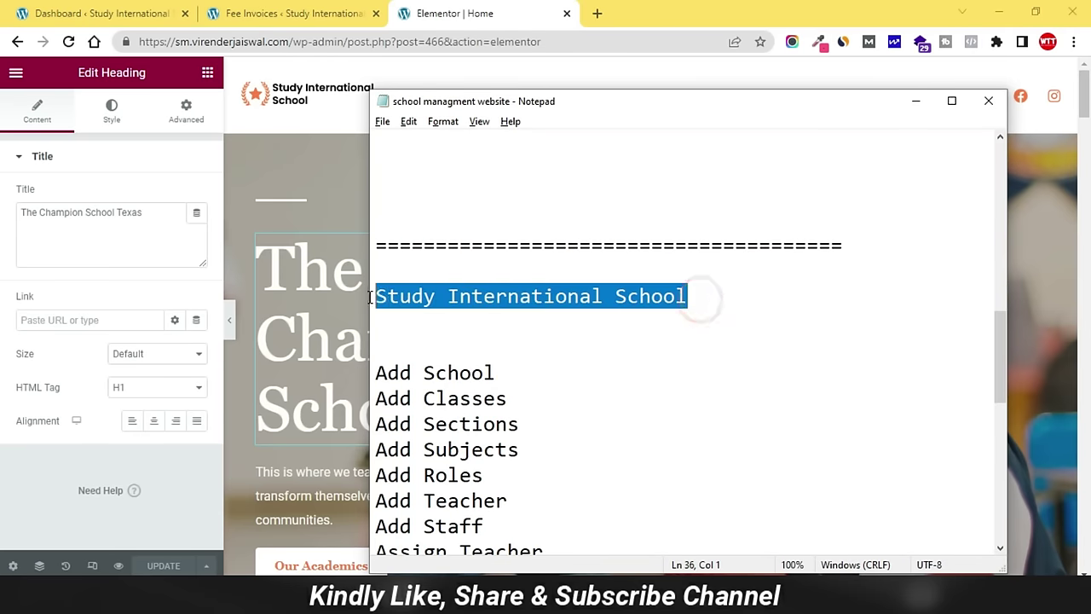
pyautogui.hotkey('alt', 'Tab')
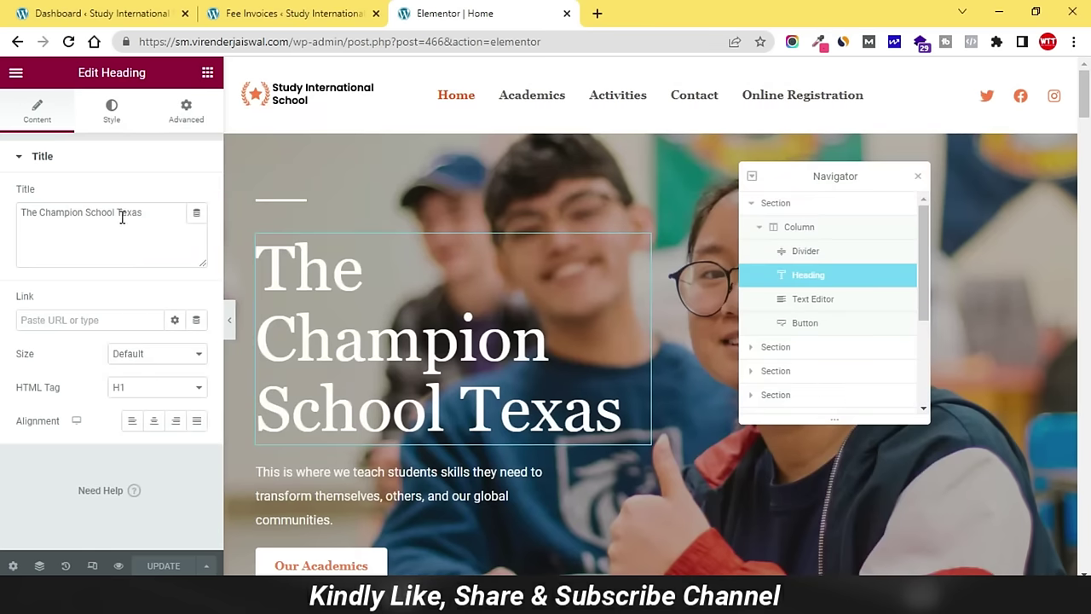
pyautogui.moveTo(147, 213); pyautogui.dragTo(4, 214)
pyautogui.hotkey('ctrl', 'v')
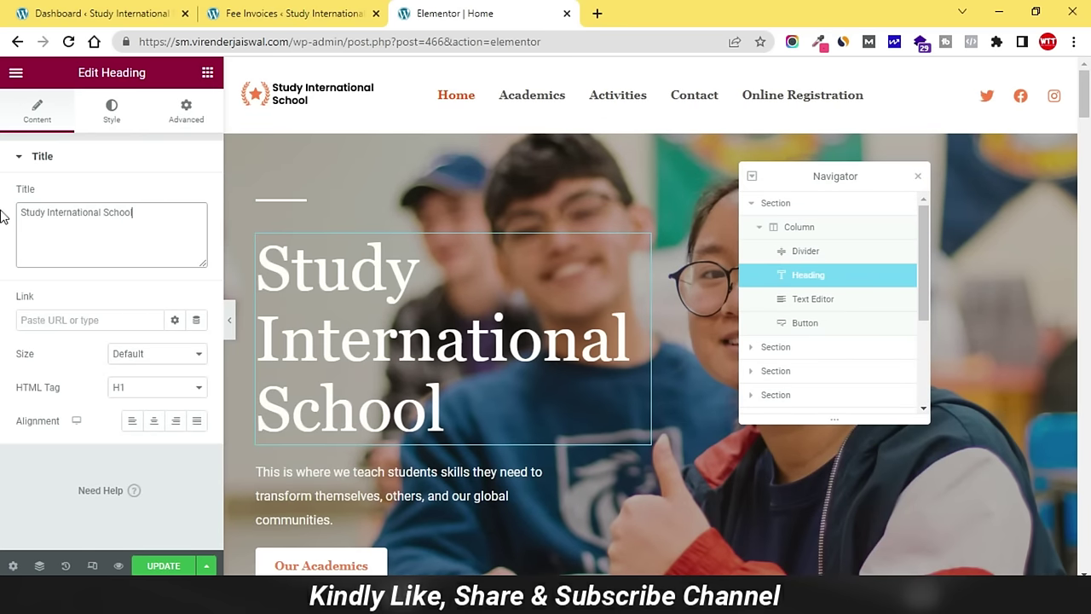
pyautogui.write('Dwarka')
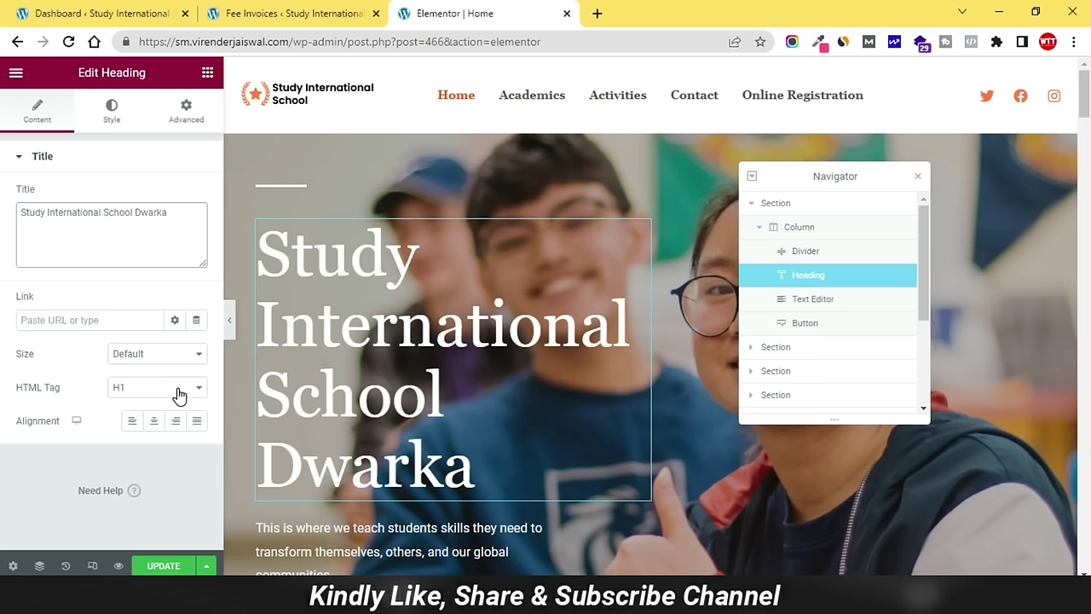
# Step: Set the hero heading's typography size to 70 px
pyautogui.click(110, 121)
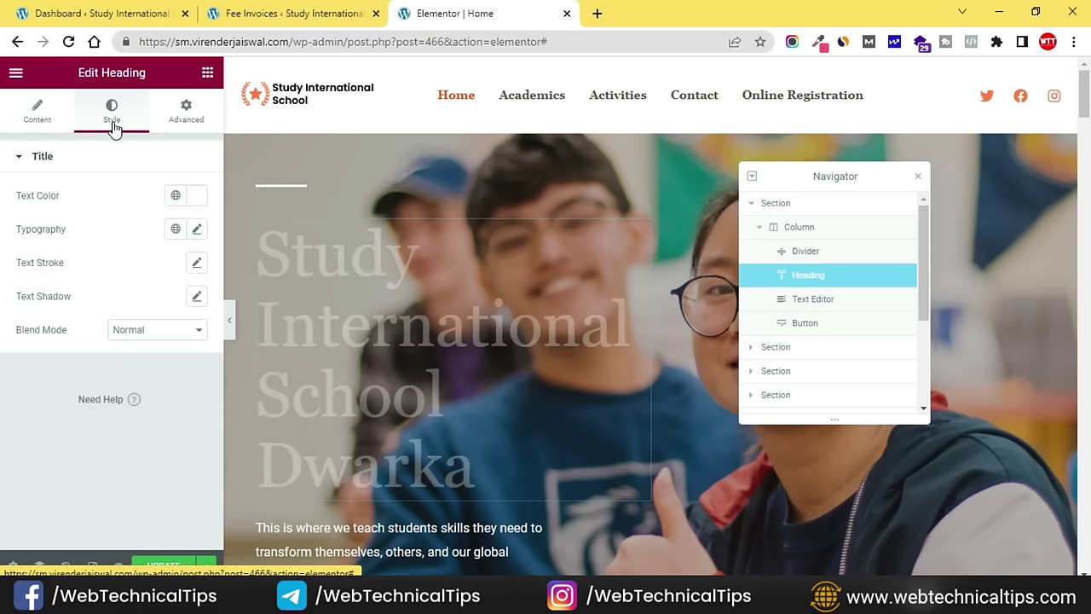
pyautogui.click(198, 231)
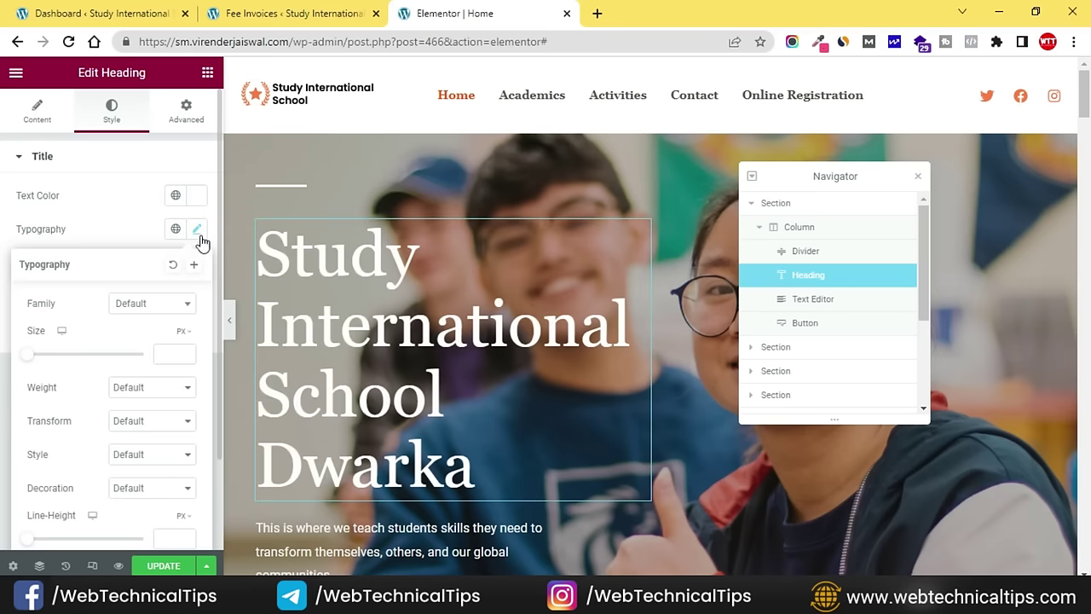
pyautogui.click(173, 351)
pyautogui.write('30')
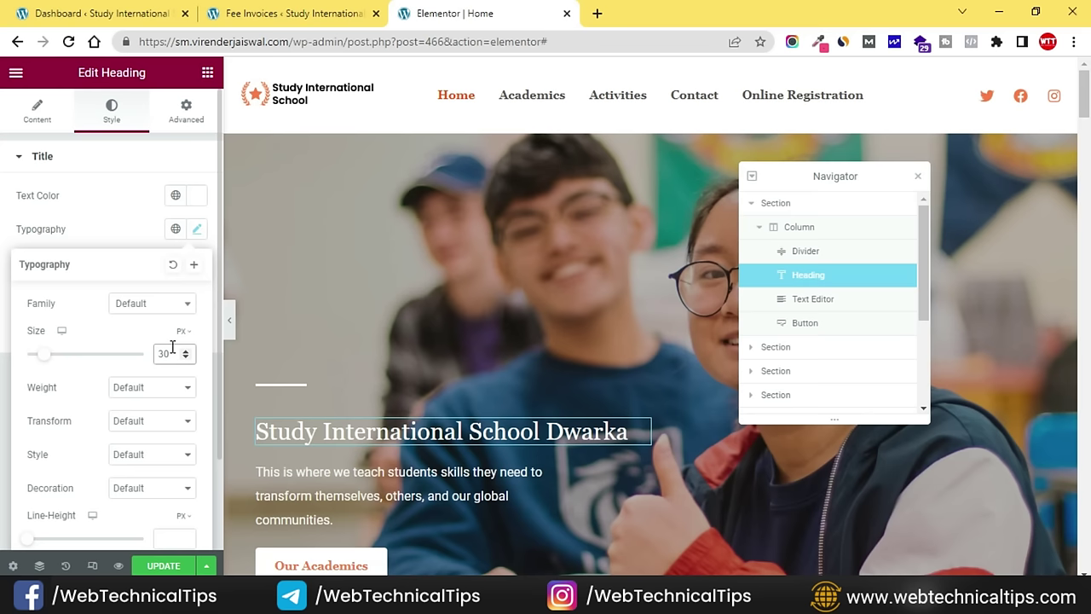
pyautogui.hotkey('ctrl', 'a')
pyautogui.write('70')
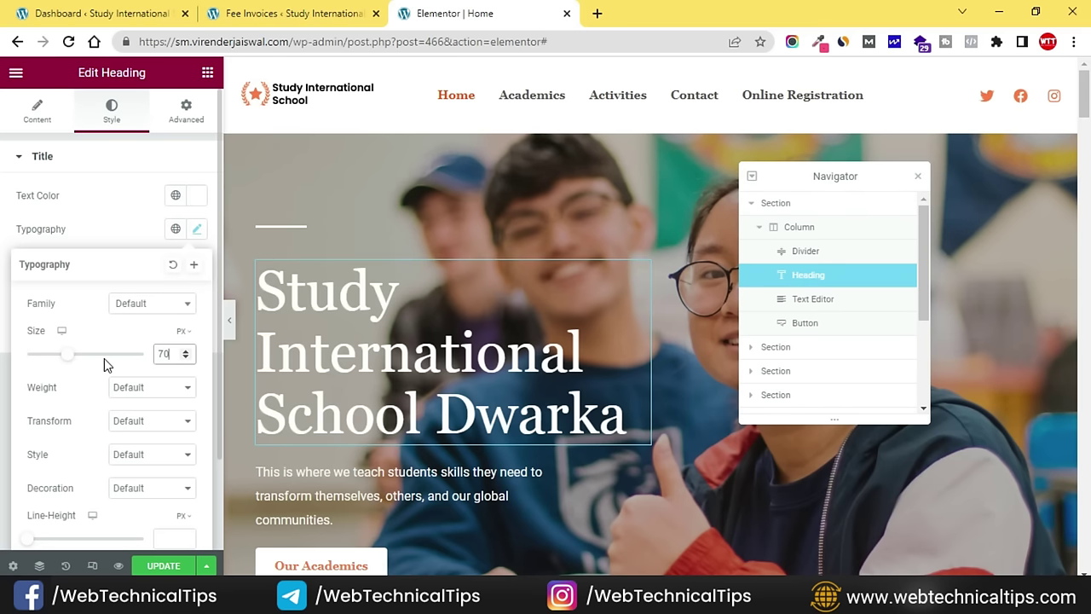
# Step: Set the heading's font weight to 400 (Normal) after trying Thin and Black
pyautogui.click(150, 392)
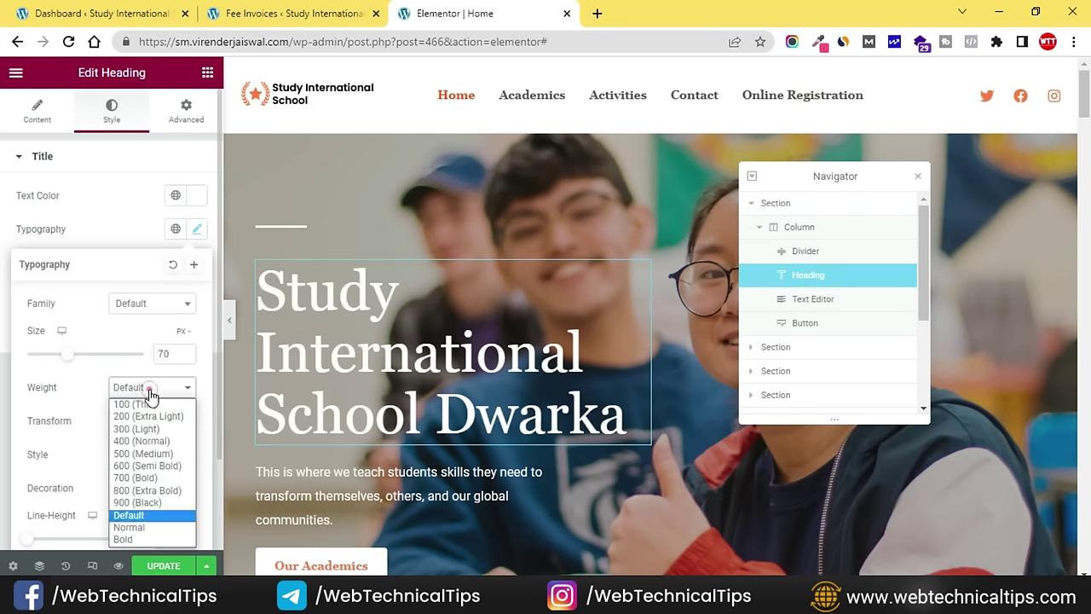
pyautogui.click(136, 404)
pyautogui.click(156, 389)
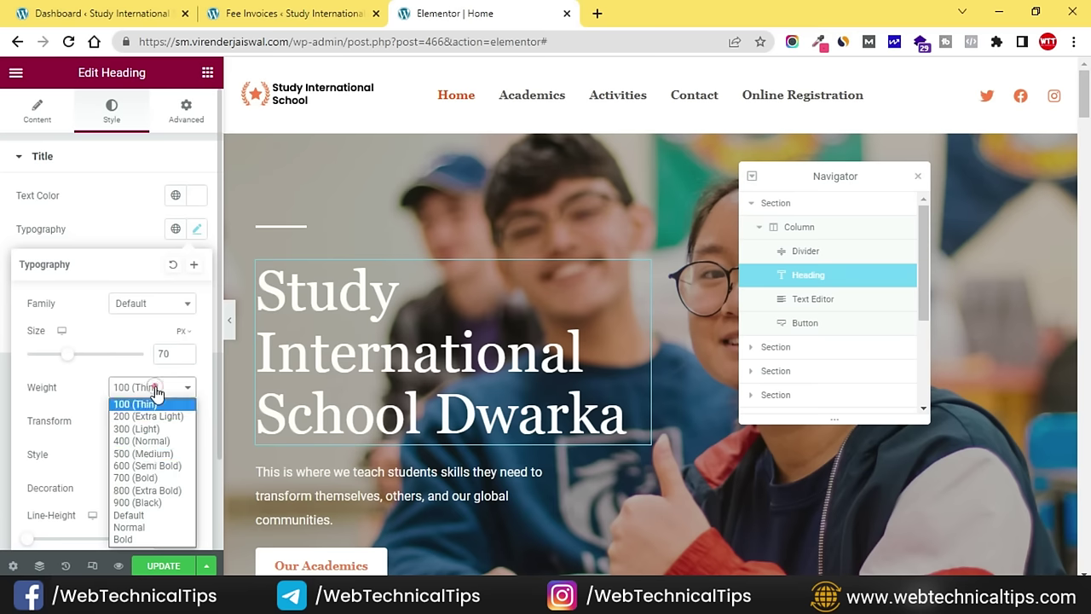
pyautogui.click(150, 502)
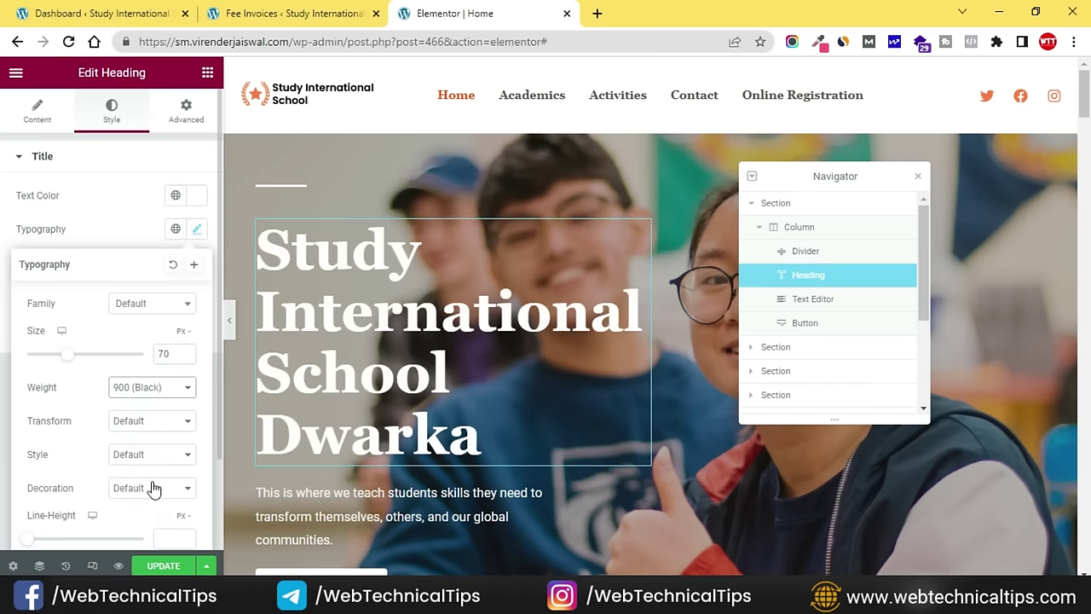
pyautogui.click(157, 392)
pyautogui.click(157, 443)
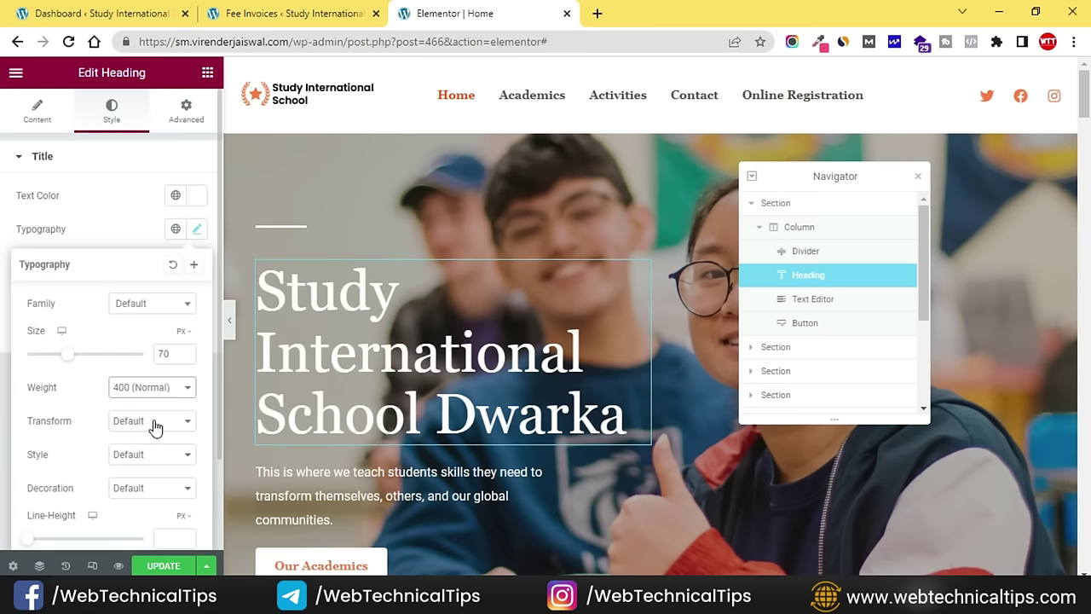
# Step: Keep the heading's Transform and Style on Default after trying uppercase and italic
pyautogui.click(154, 427)
pyautogui.click(159, 450)
pyautogui.click(159, 426)
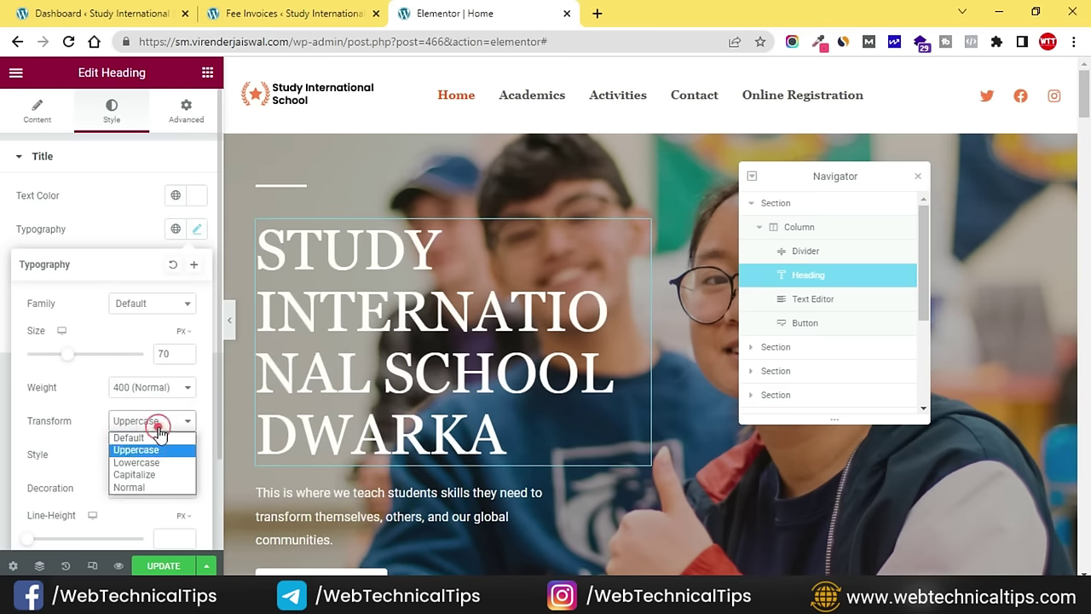
pyautogui.click(141, 437)
pyautogui.click(141, 454)
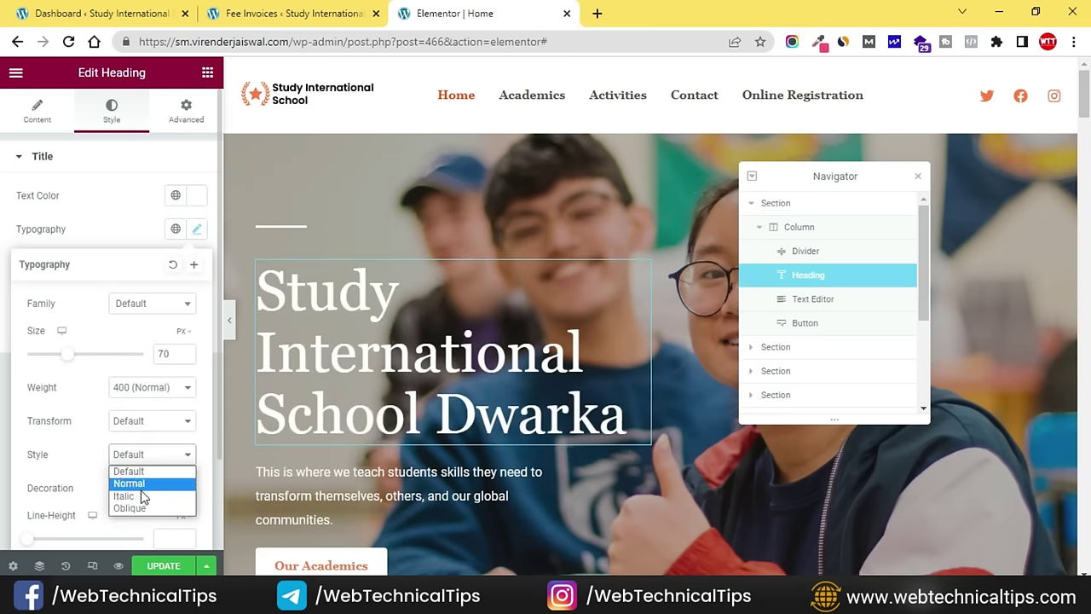
pyautogui.click(143, 497)
pyautogui.click(141, 454)
pyautogui.click(143, 471)
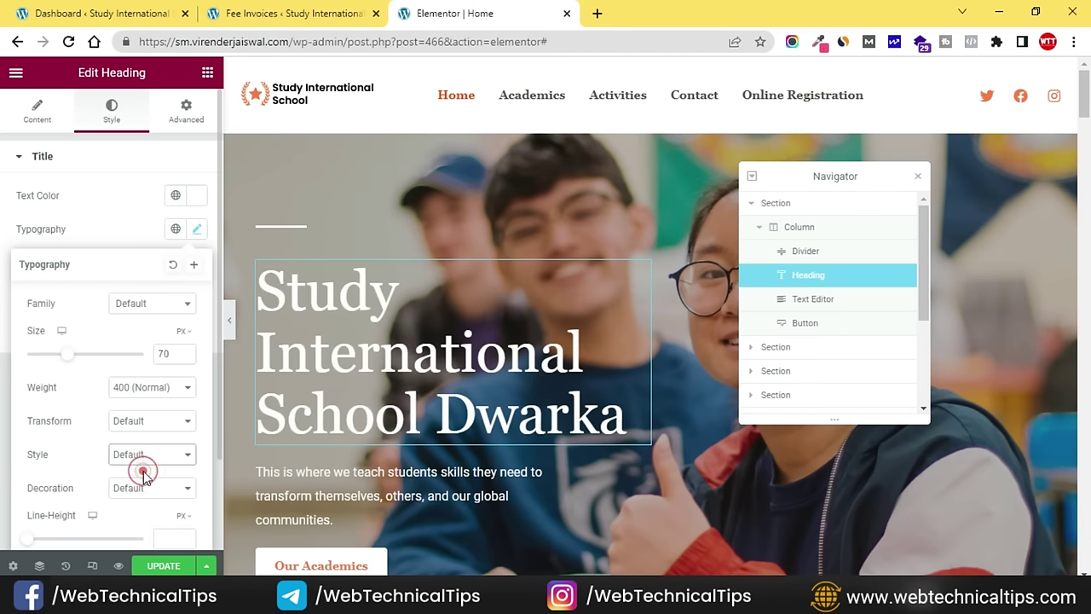
pyautogui.click(128, 233)
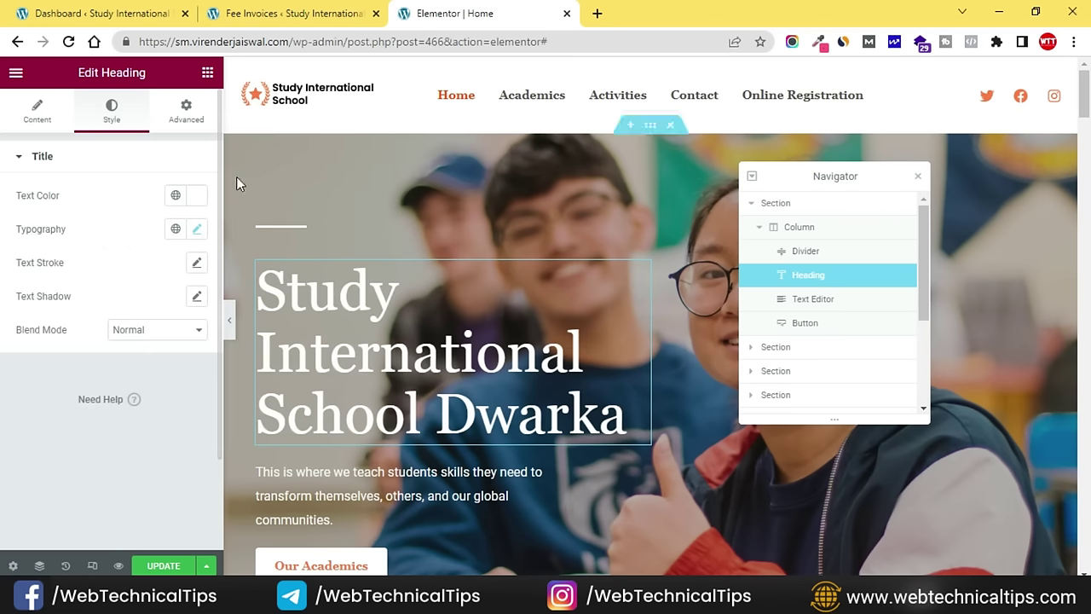
pyautogui.click(164, 108)
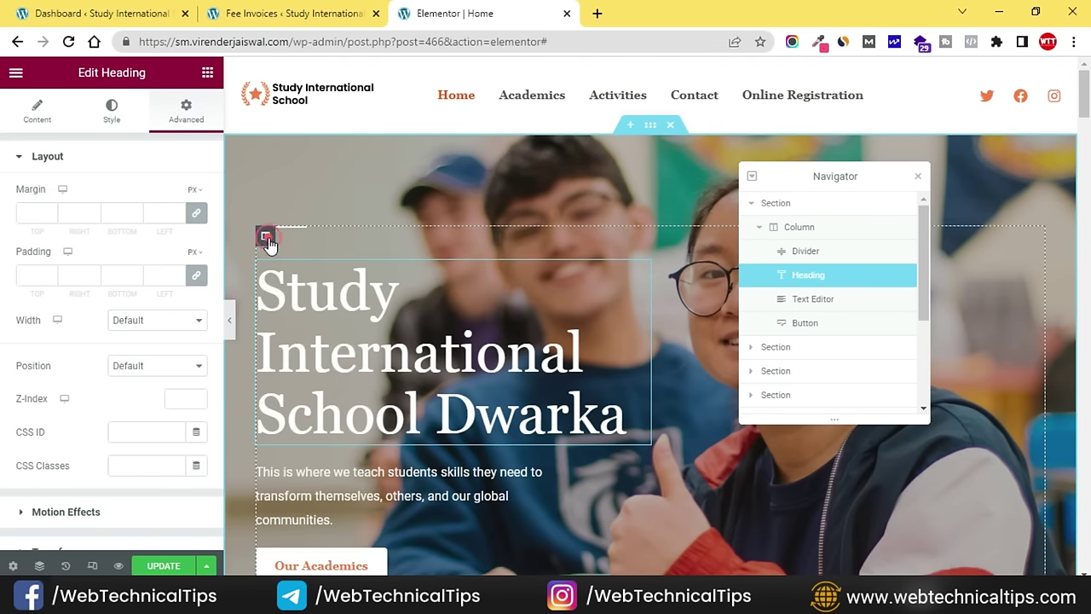
# Step: Give the hero text column 40% right padding, briefly trying 20, then reselect the heading
pyautogui.click(265, 237)
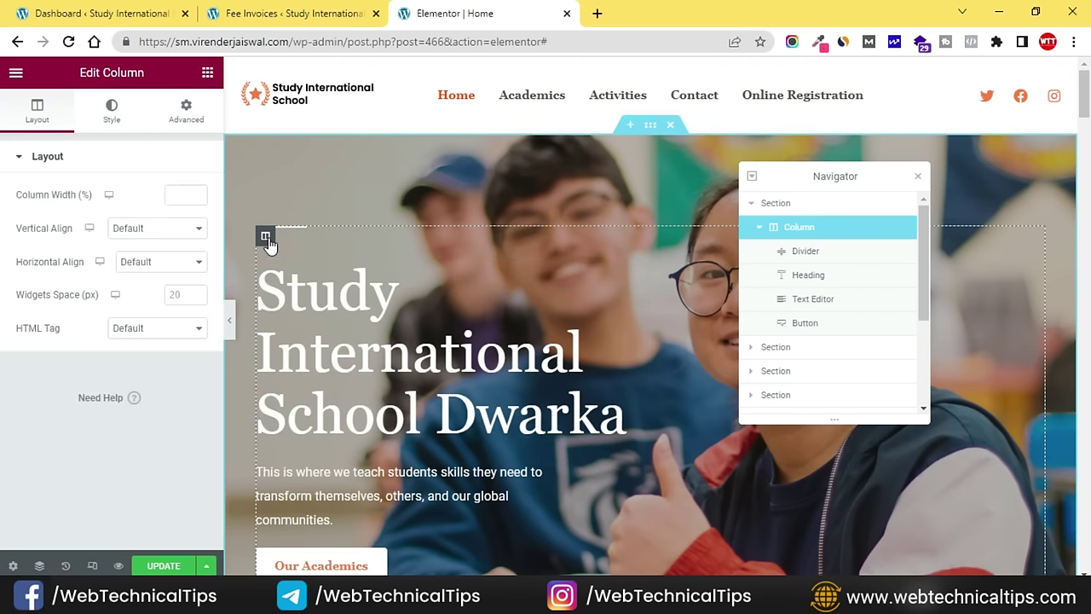
pyautogui.click(185, 116)
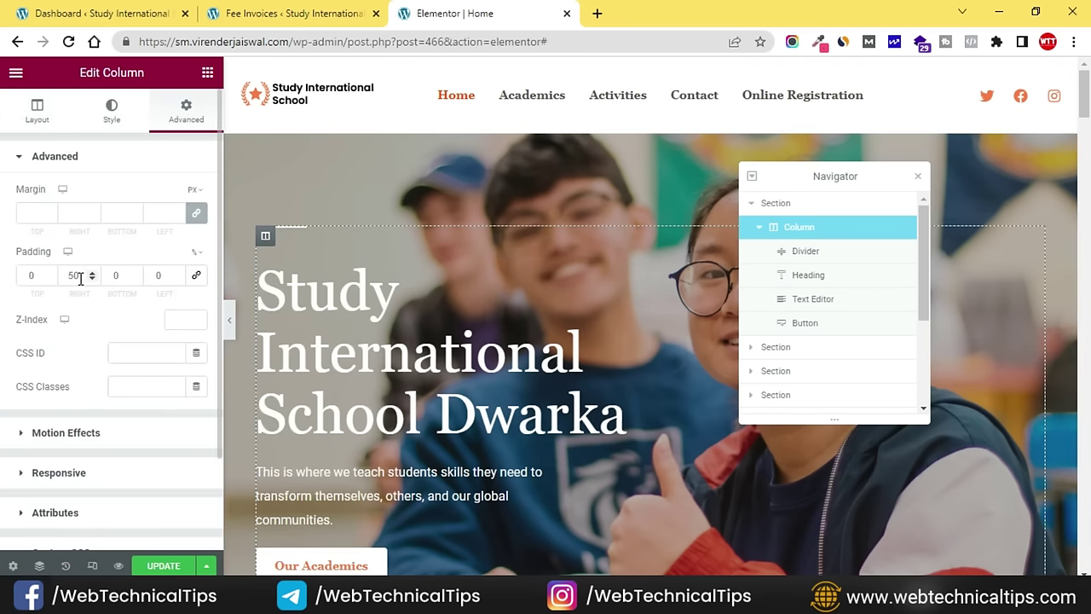
pyautogui.moveTo(80, 277); pyautogui.dragTo(63, 281)
pyautogui.write('40')
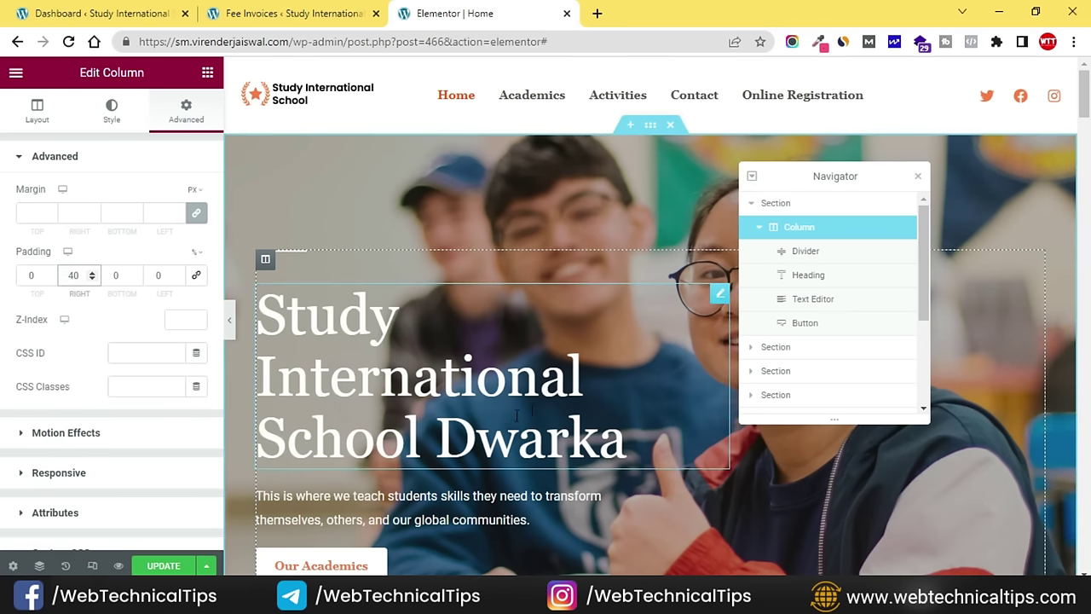
pyautogui.click(73, 275)
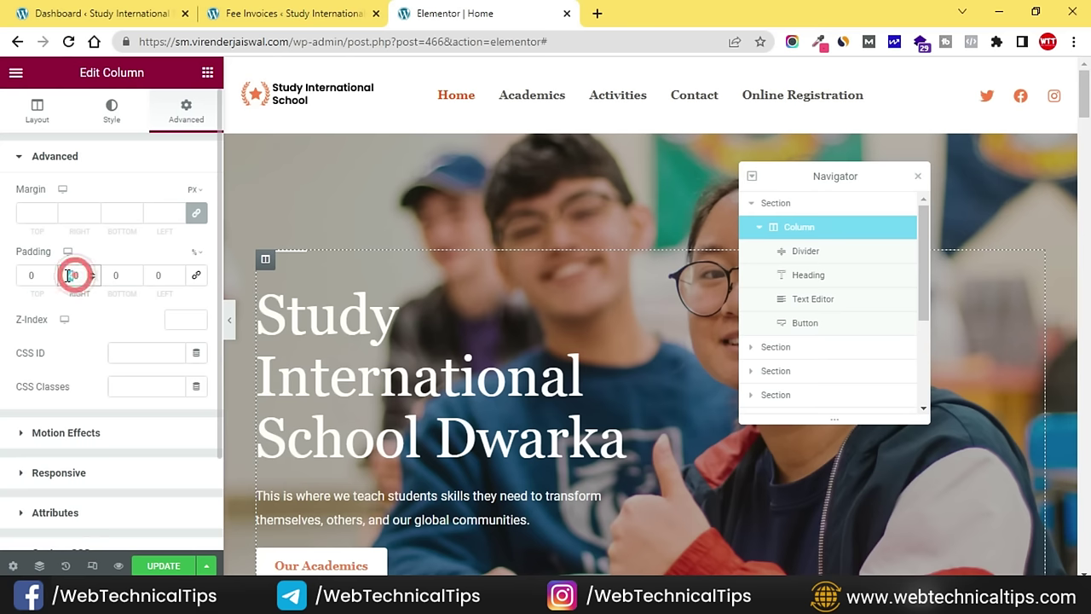
pyautogui.write('20')
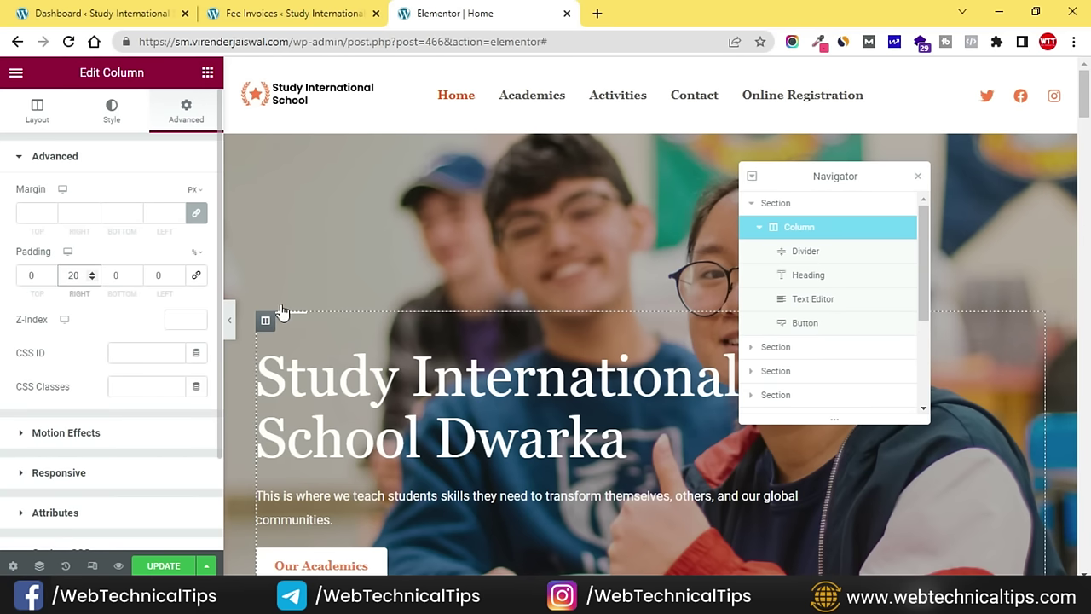
pyautogui.doubleClick(76, 274)
pyautogui.write('40')
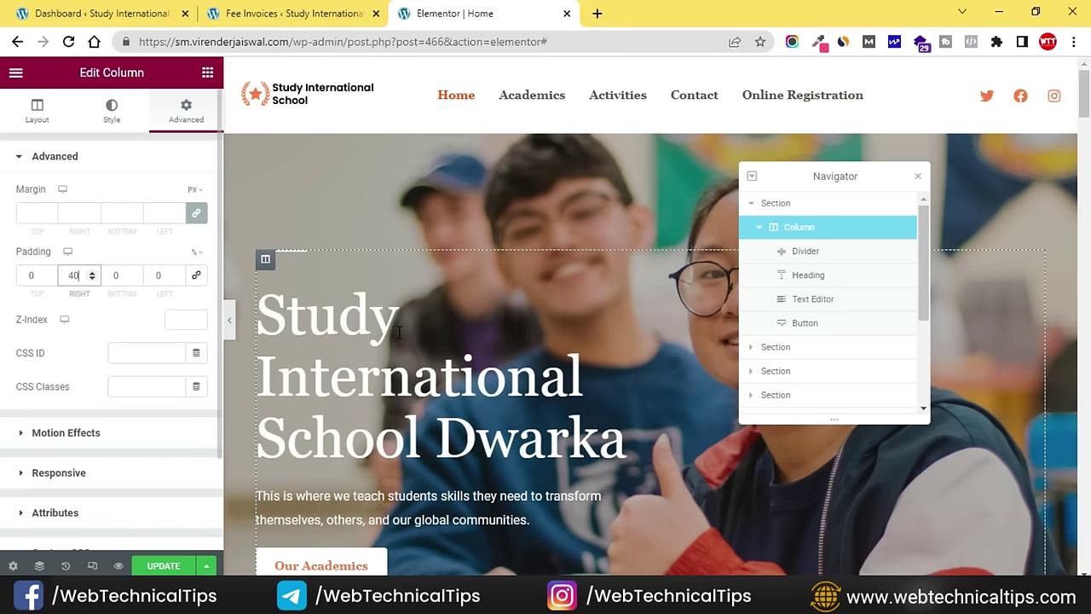
pyautogui.click(721, 294)
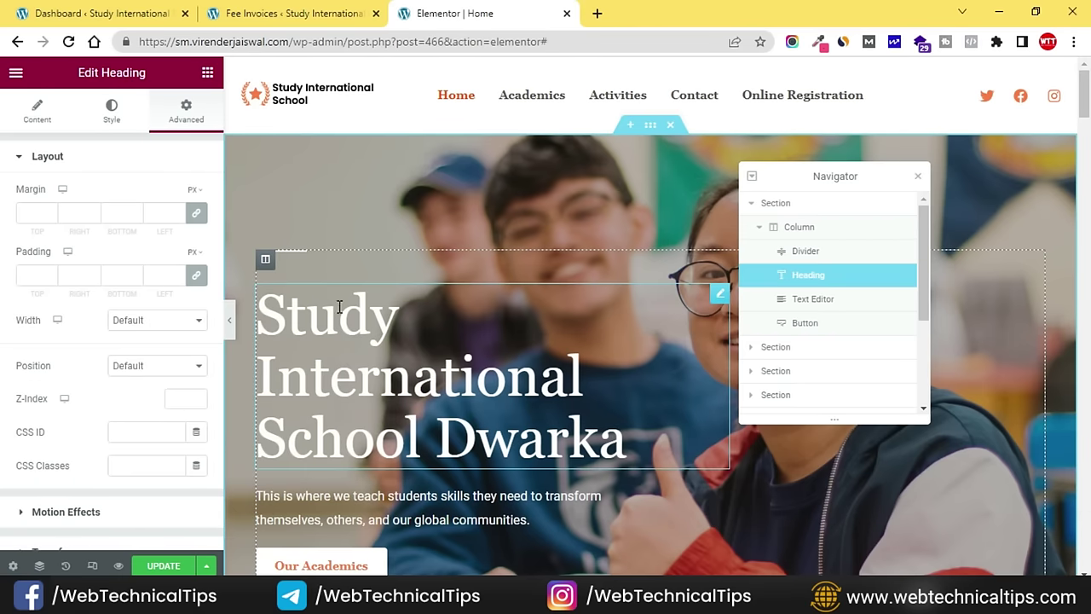
# Step: Clear the hero heading's 70 px custom font size so it uses the default
pyautogui.click(112, 110)
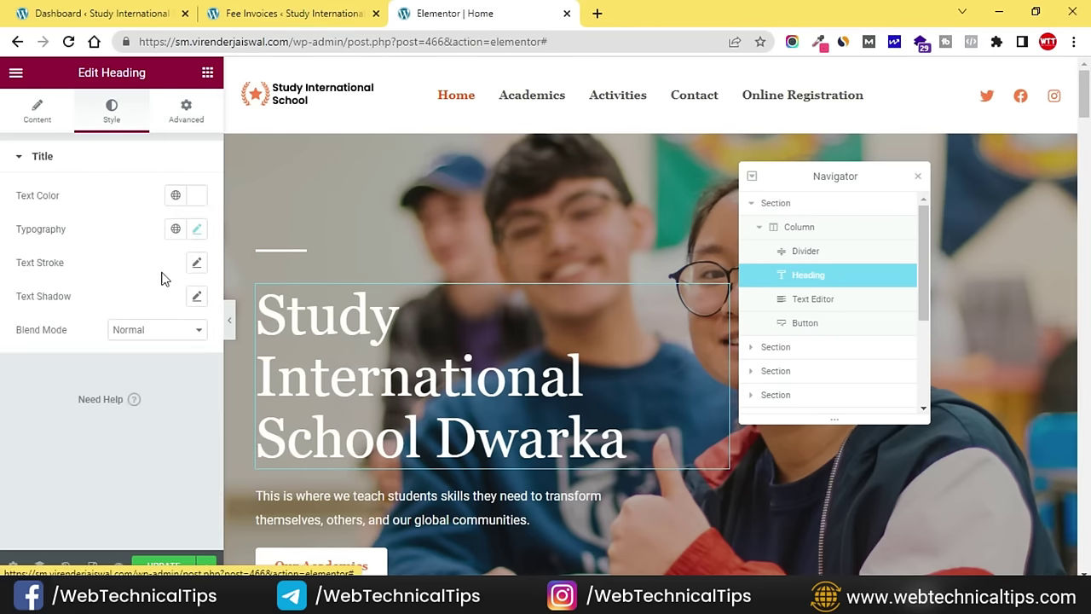
pyautogui.click(197, 229)
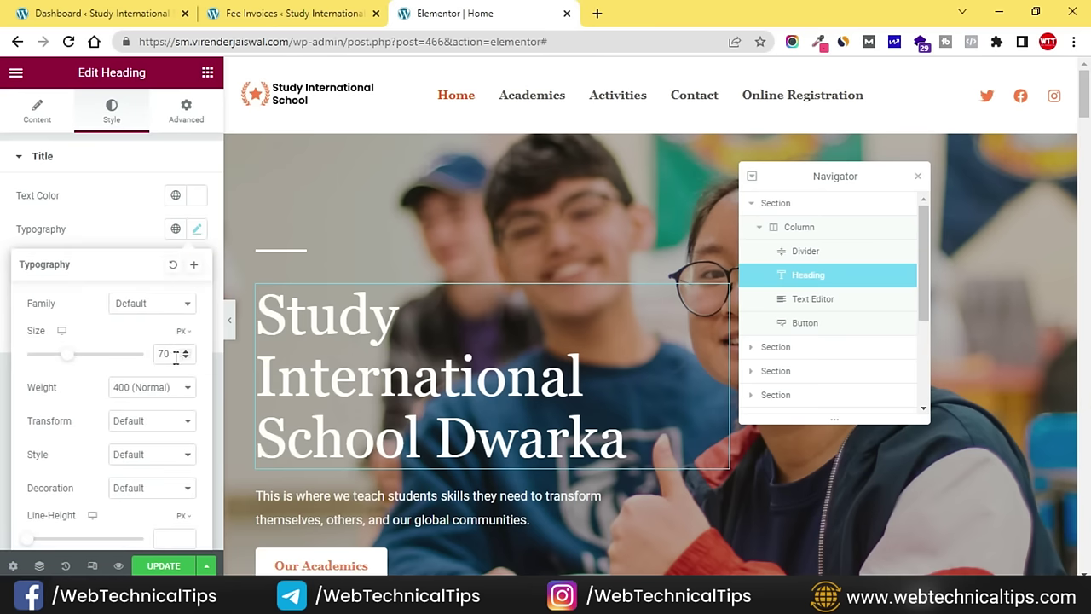
pyautogui.doubleClick(175, 358)
pyautogui.press('BackSpace')
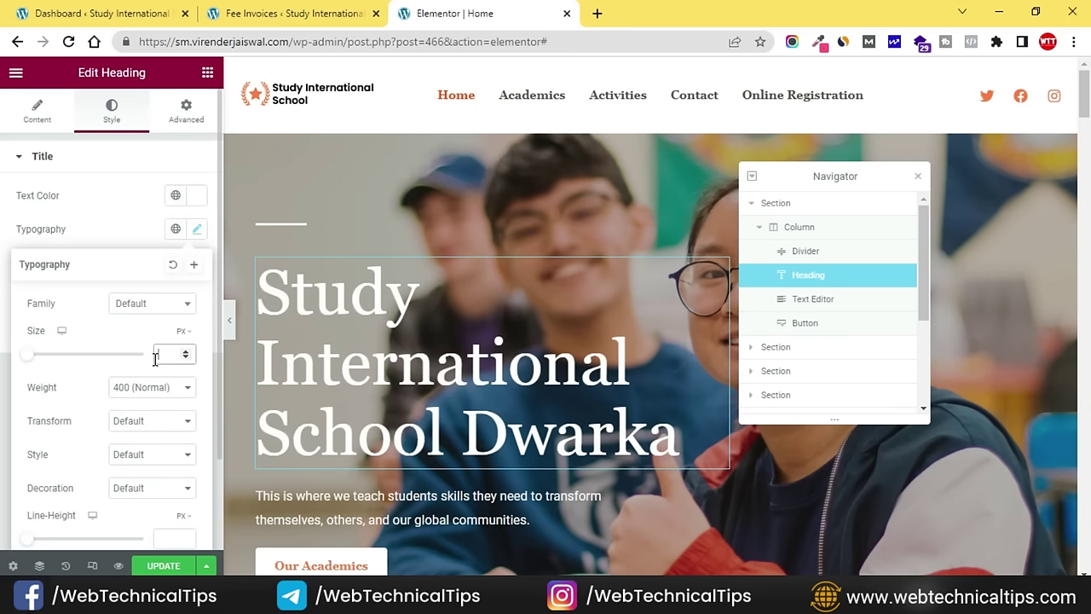
pyautogui.click(131, 228)
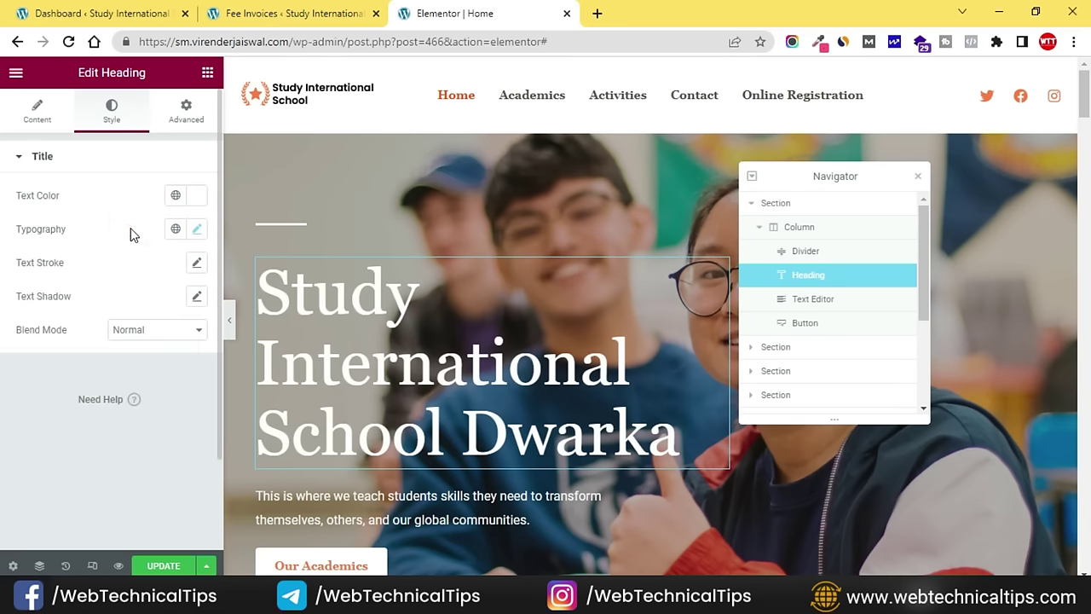
# Step: Replace the Our Academics button's '#' link with the Academics page
pyautogui.scroll(-2, 681, 452)
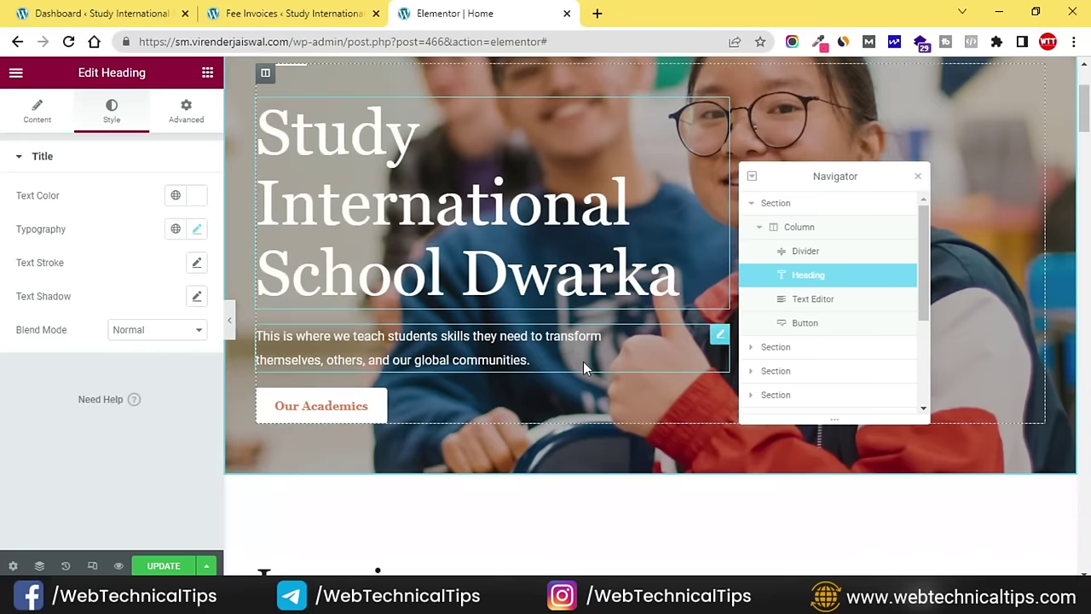
pyautogui.click(585, 361)
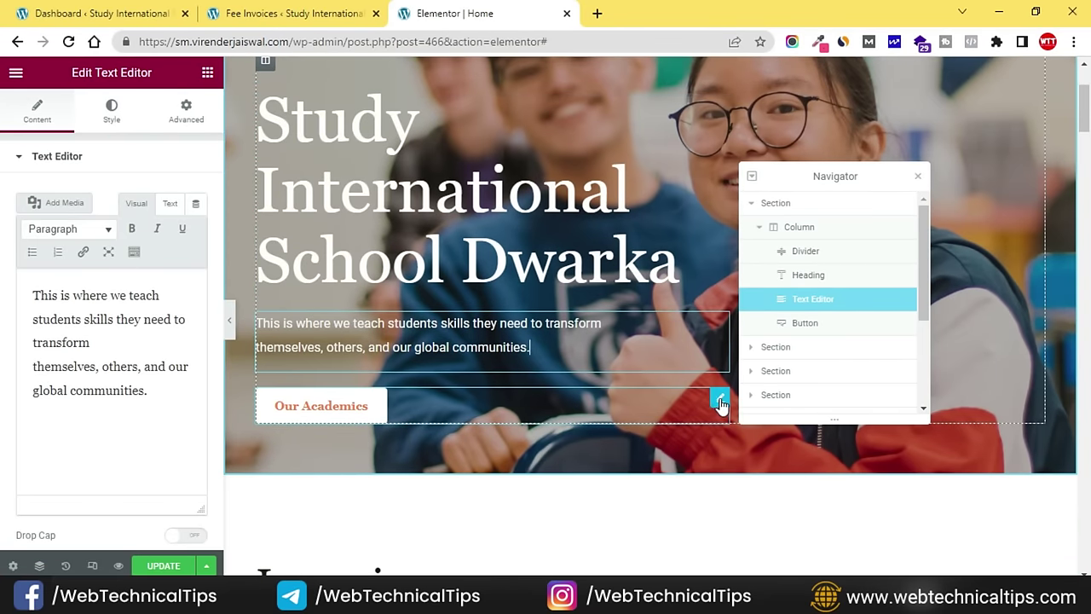
pyautogui.click(645, 402)
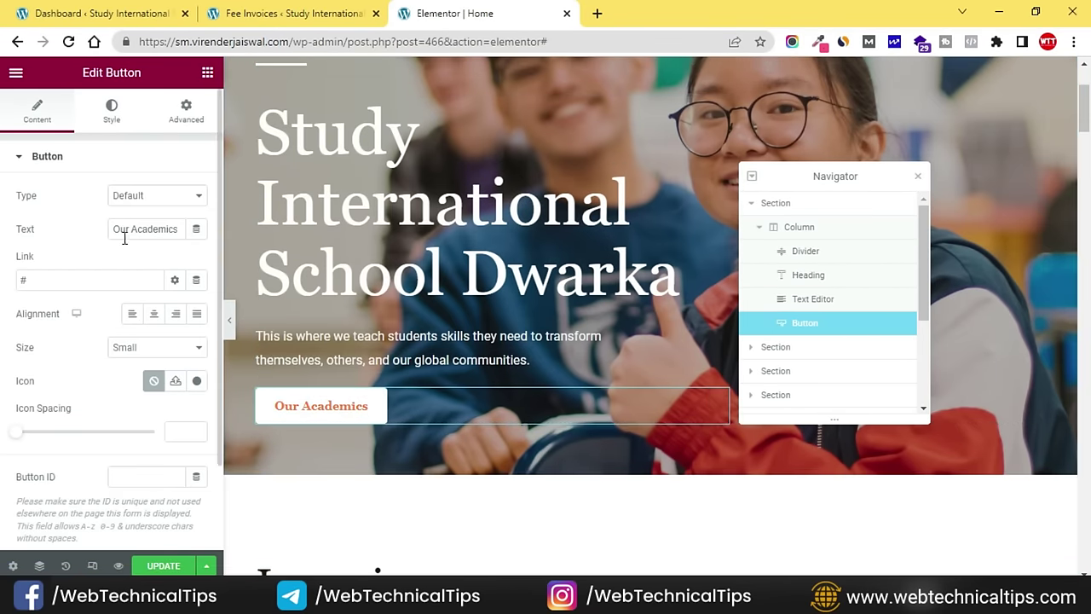
pyautogui.moveTo(61, 277); pyautogui.dragTo(14, 280)
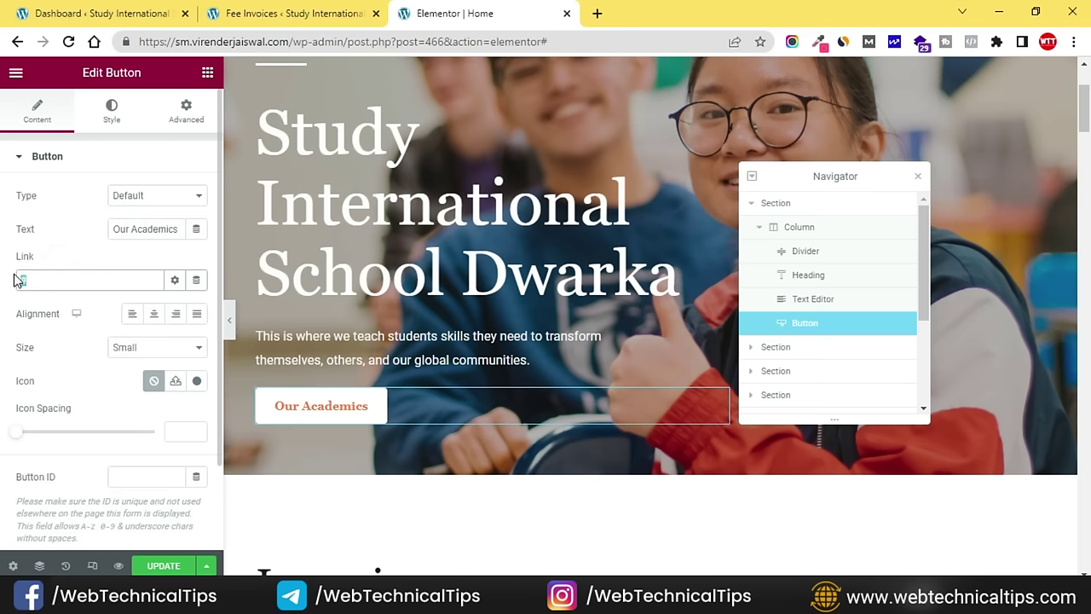
pyautogui.press('BackSpace')
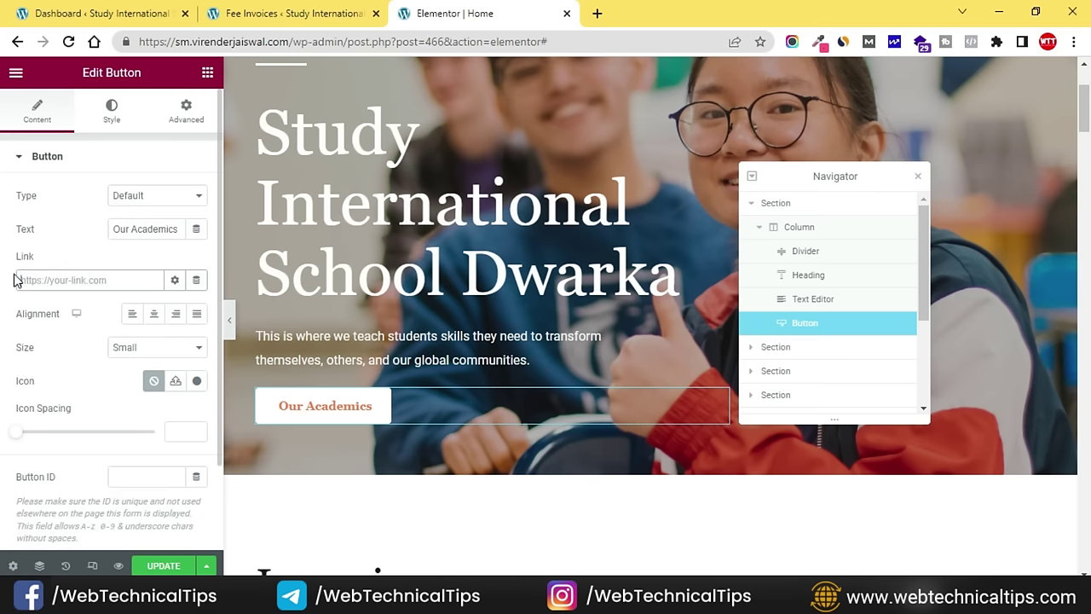
pyautogui.write('h')
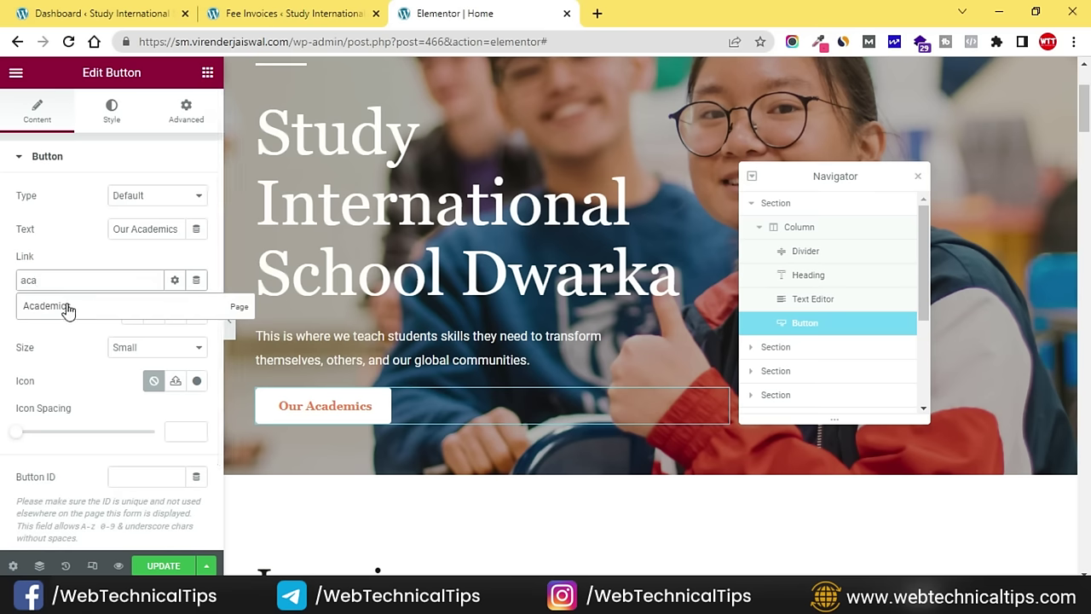
pyautogui.click(68, 309)
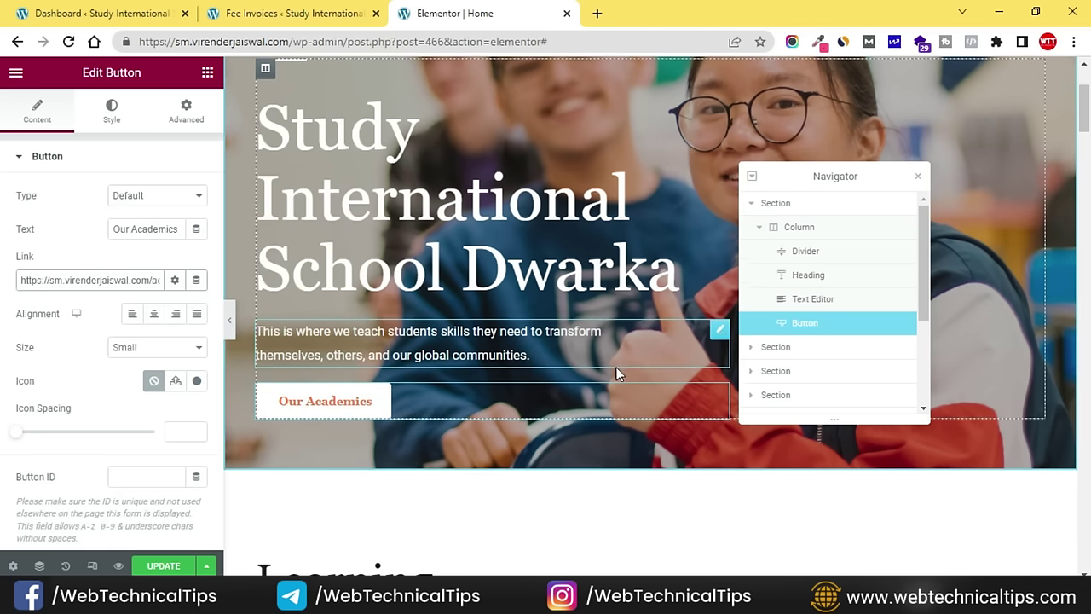
pyautogui.scroll(-3, 533, 344)
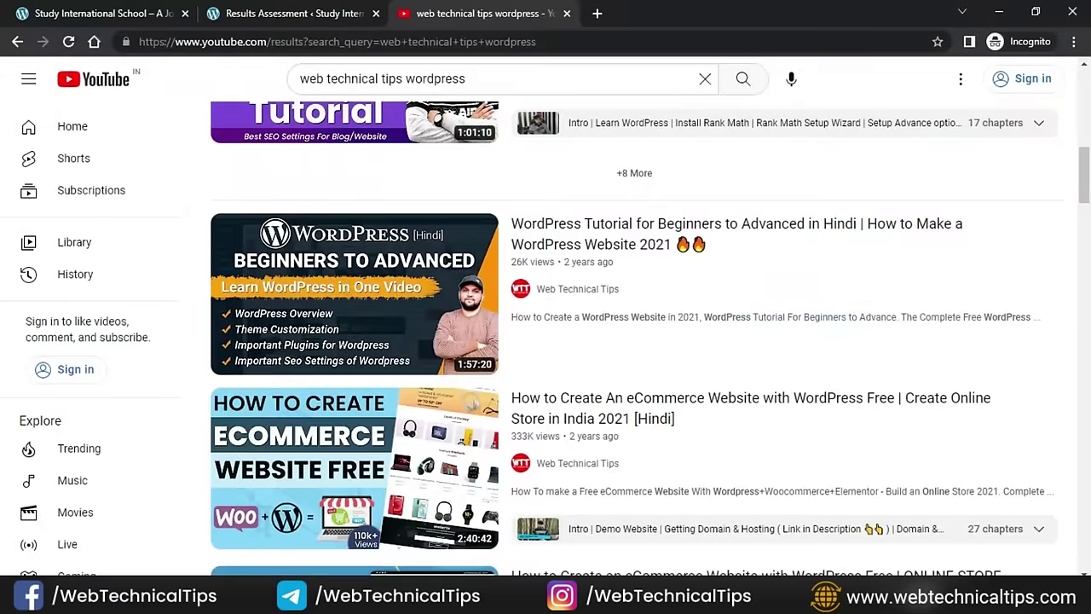
# Step: Check the hero area on the live reference school homepage
pyautogui.scroll(3, 606, 353)
pyautogui.click(79, 12)
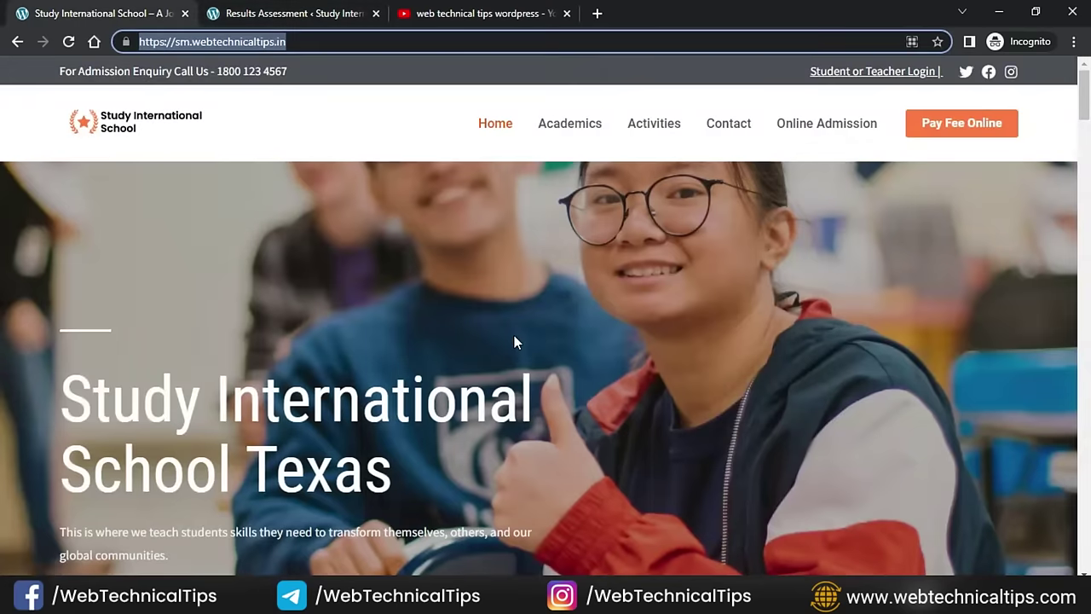
pyautogui.scroll(-4, 514, 341)
pyautogui.scroll(4, 514, 341)
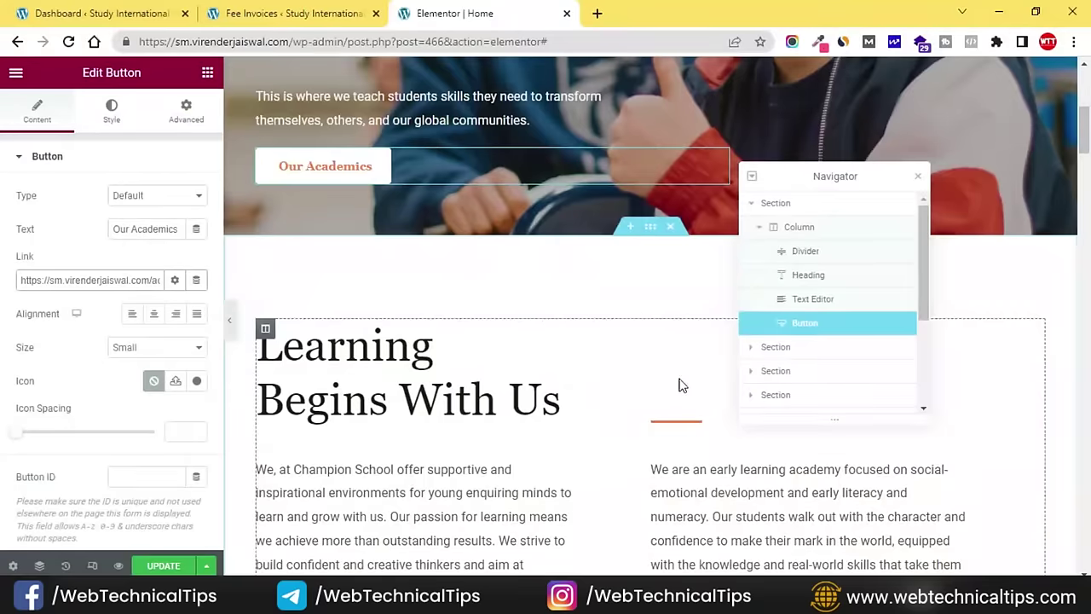
pyautogui.scroll(3, 643, 299)
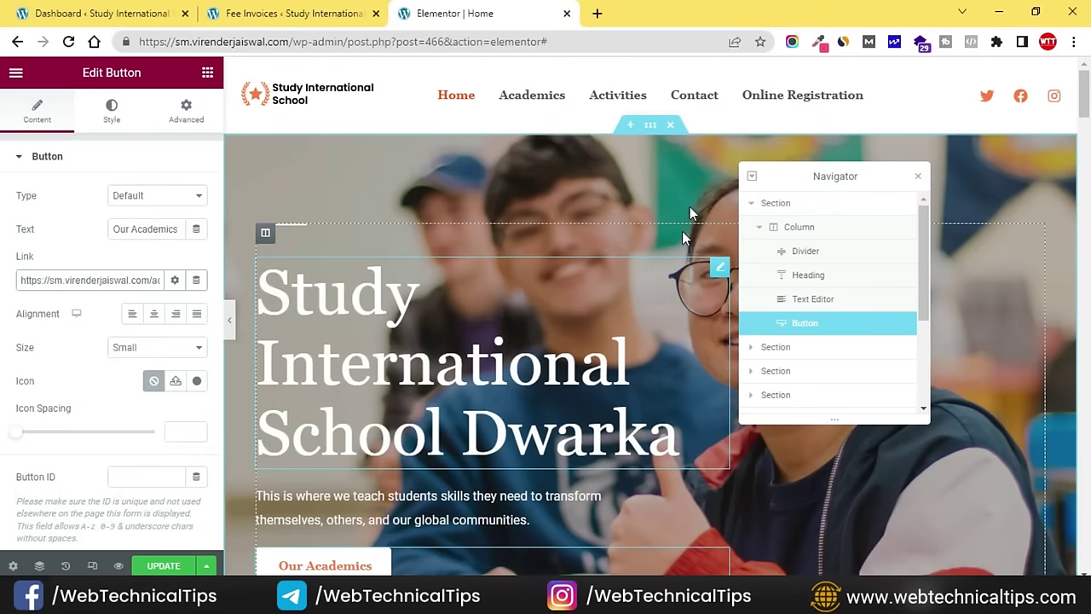
# Step: Set the hero section's background attachment to Fixed
pyautogui.click(650, 124)
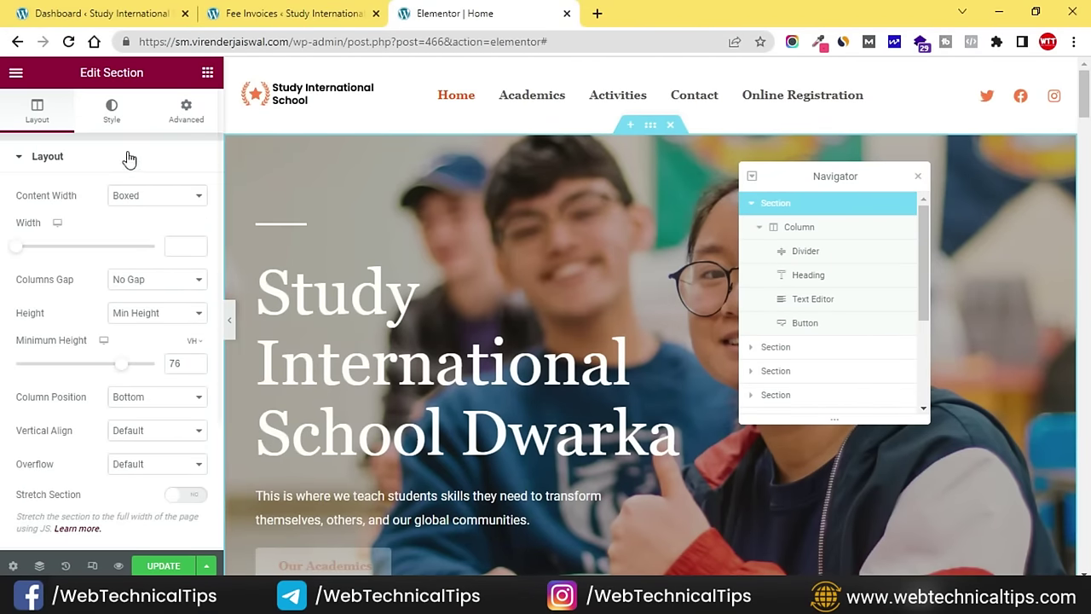
pyautogui.click(111, 109)
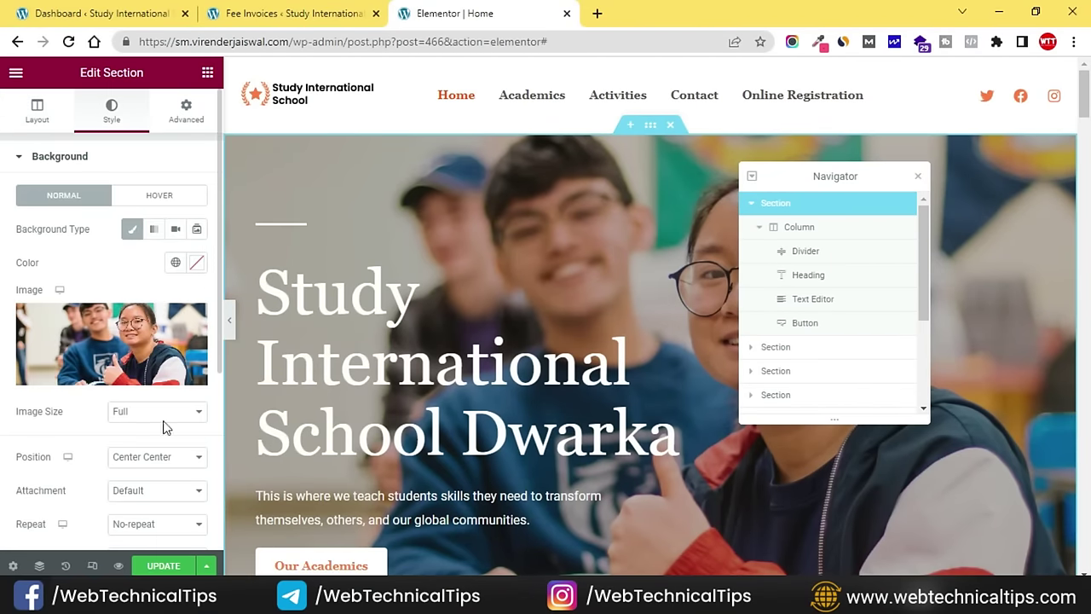
pyautogui.moveTo(180, 338)
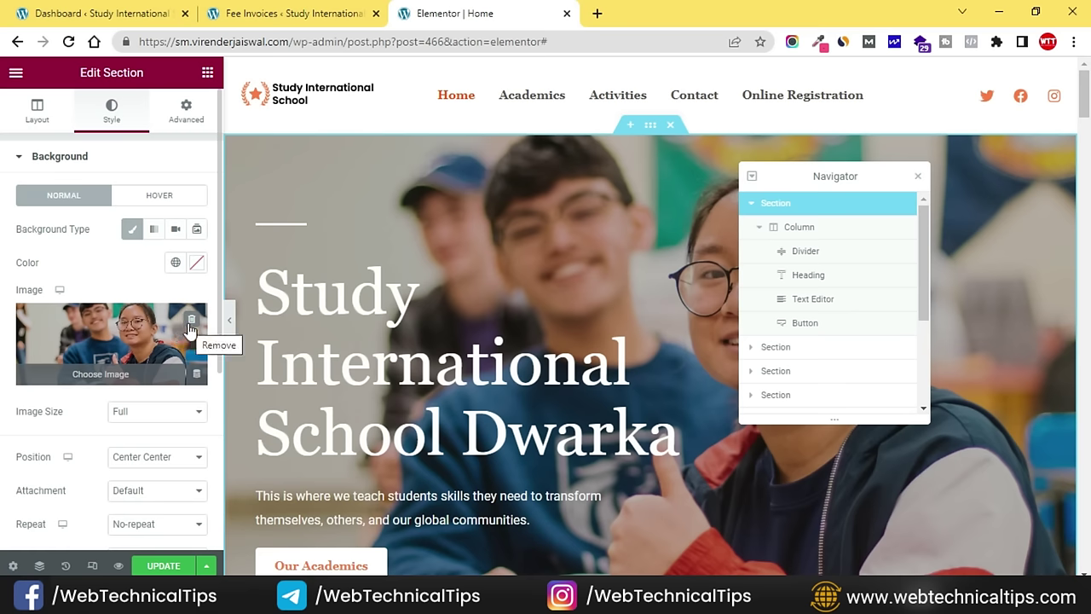
pyautogui.scroll(-1, 97, 380)
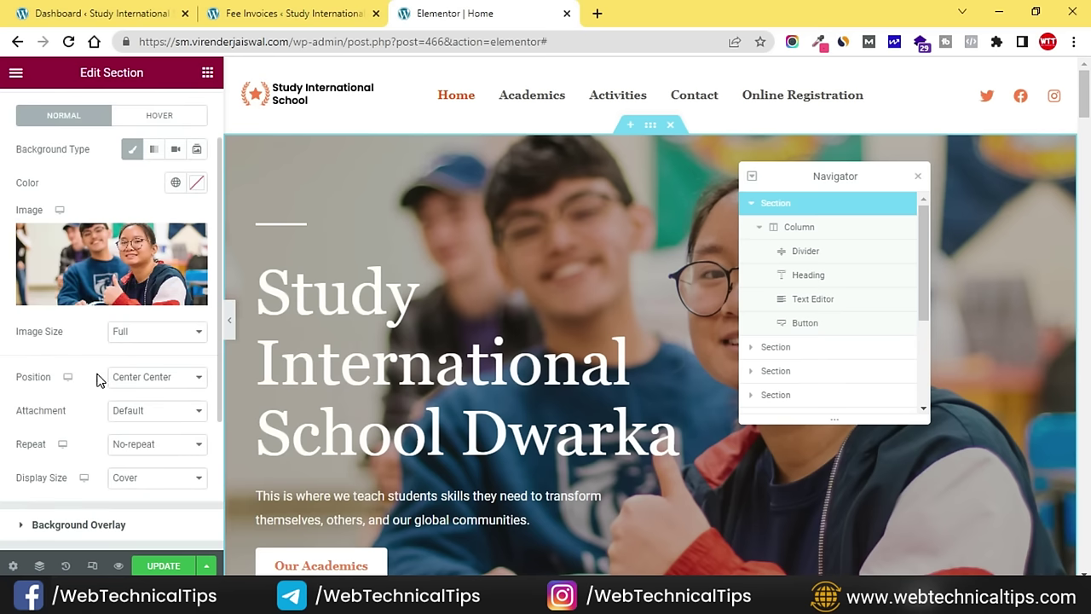
pyautogui.click(139, 411)
pyautogui.click(138, 453)
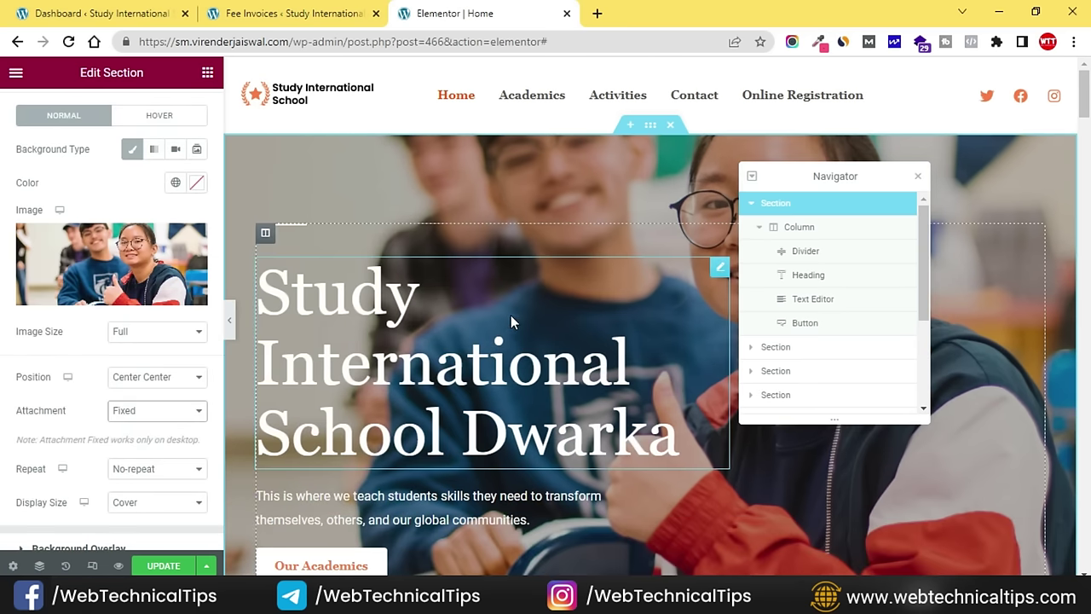
pyautogui.scroll(-3, 568, 301)
pyautogui.scroll(3, 568, 301)
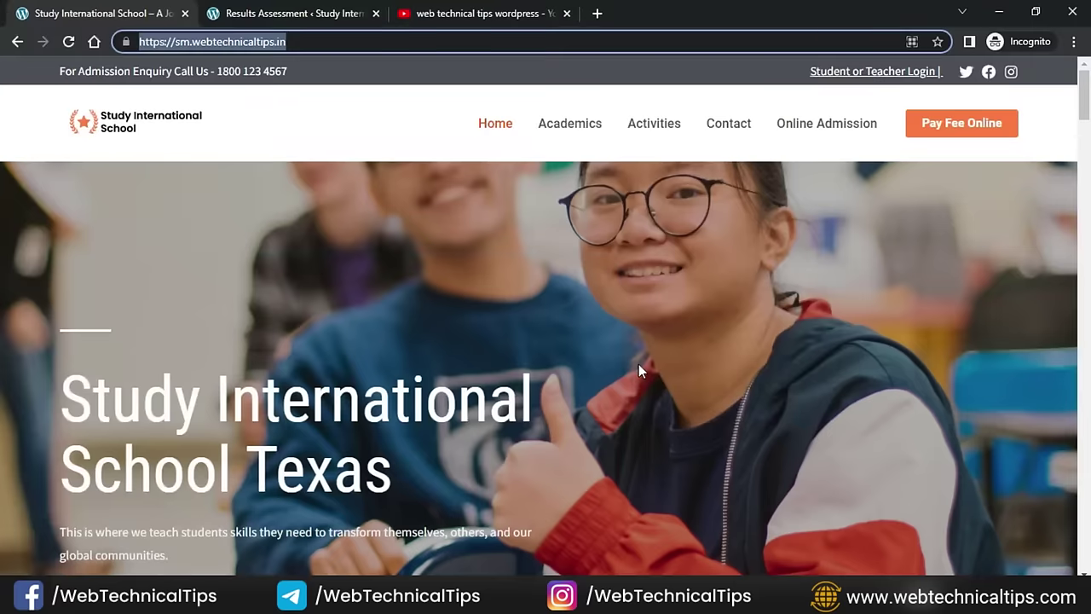
pyautogui.scroll(-4, 639, 367)
pyautogui.scroll(3, 640, 370)
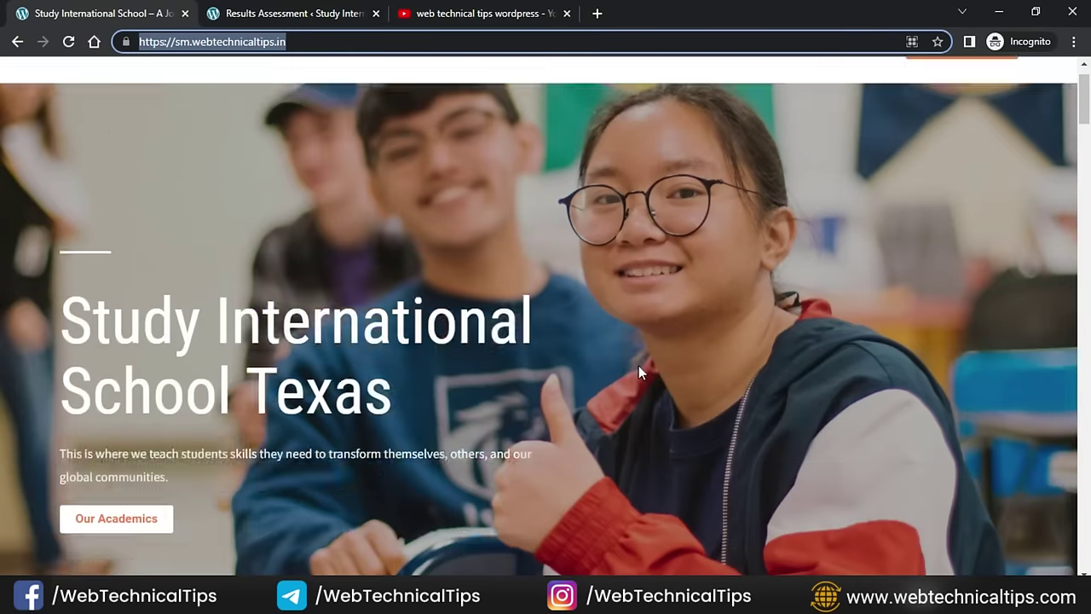
pyautogui.scroll(1, 638, 366)
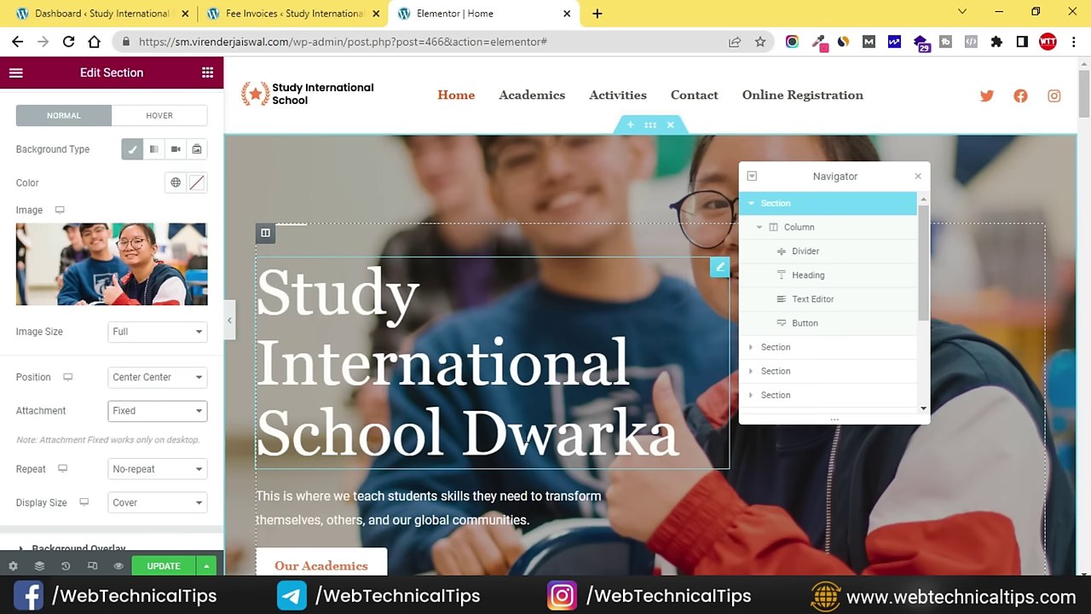
# Step: Scroll down to the stats area and move the Navigator clear of it
pyautogui.hotkey('alt', 'Tab')
pyautogui.scroll(-10, 594, 423)
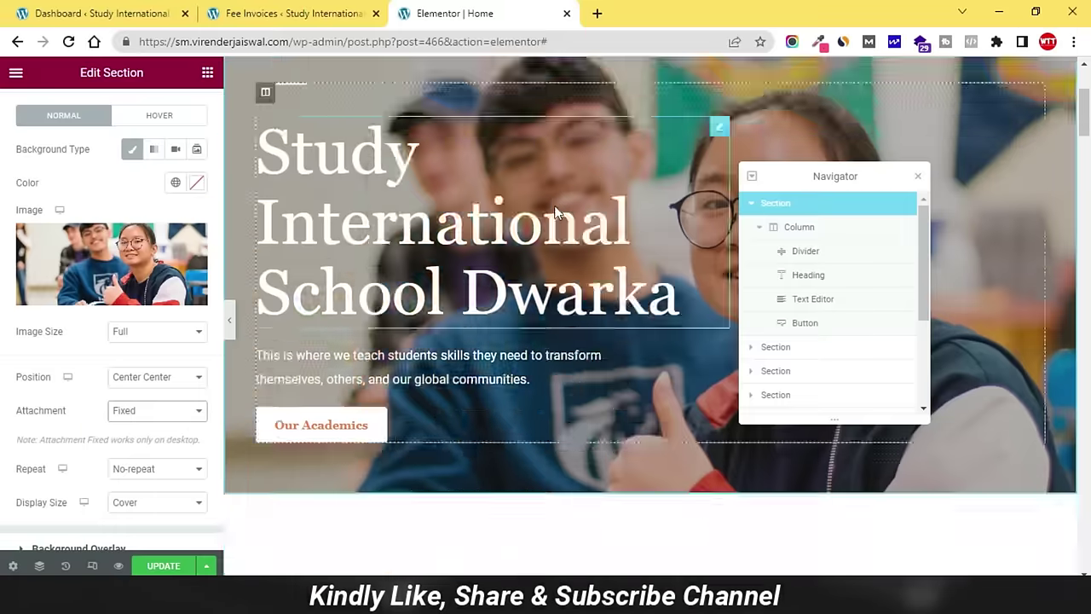
pyautogui.scroll(-5, 609, 230)
pyautogui.scroll(3, 610, 228)
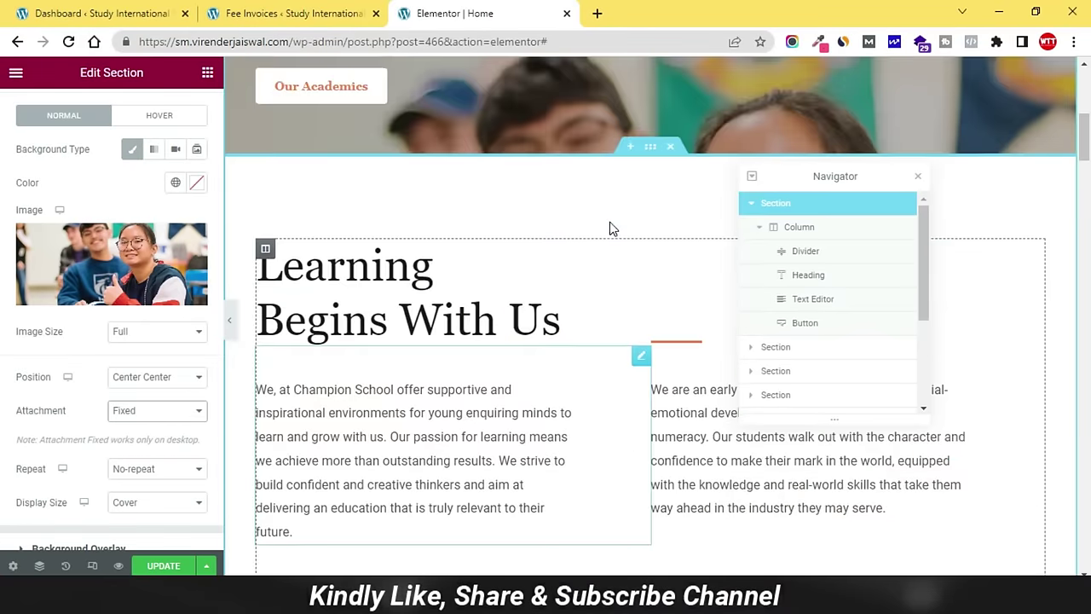
pyautogui.scroll(-5, 609, 228)
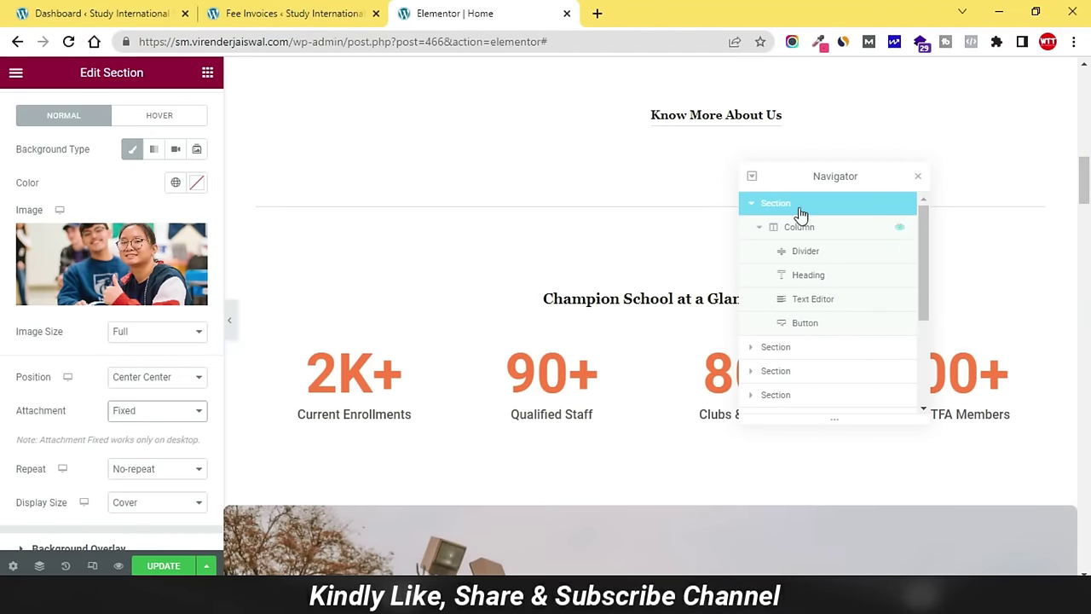
pyautogui.moveTo(809, 176); pyautogui.dragTo(907, 94)
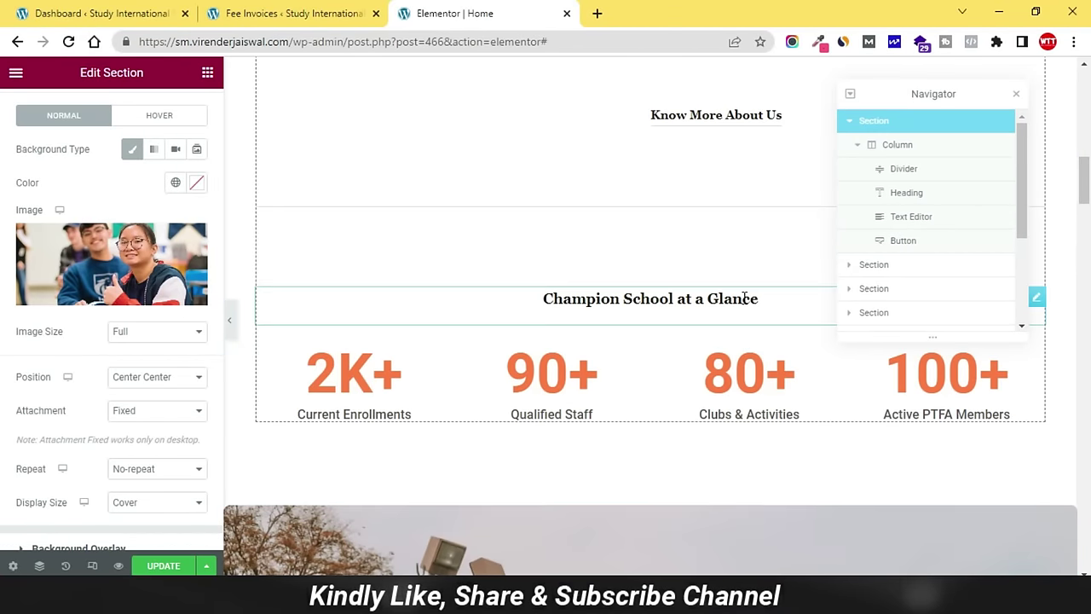
# Step: Set the 'Champion School at a Glance' heading's HTML tag to H4 after trying H3 and H2
pyautogui.click(1037, 298)
pyautogui.click(162, 390)
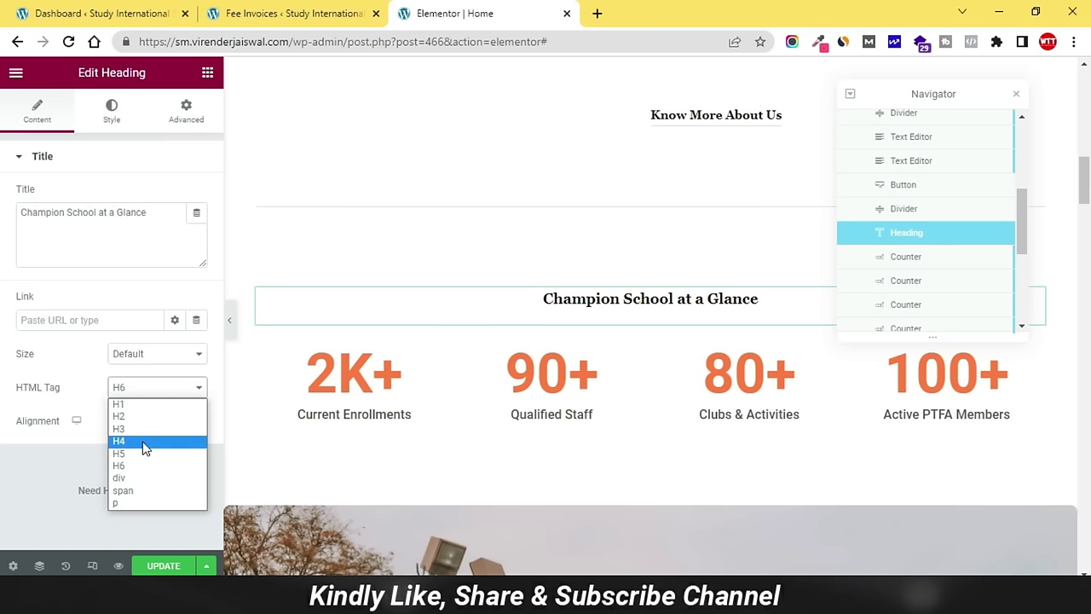
pyautogui.click(145, 442)
pyautogui.click(161, 392)
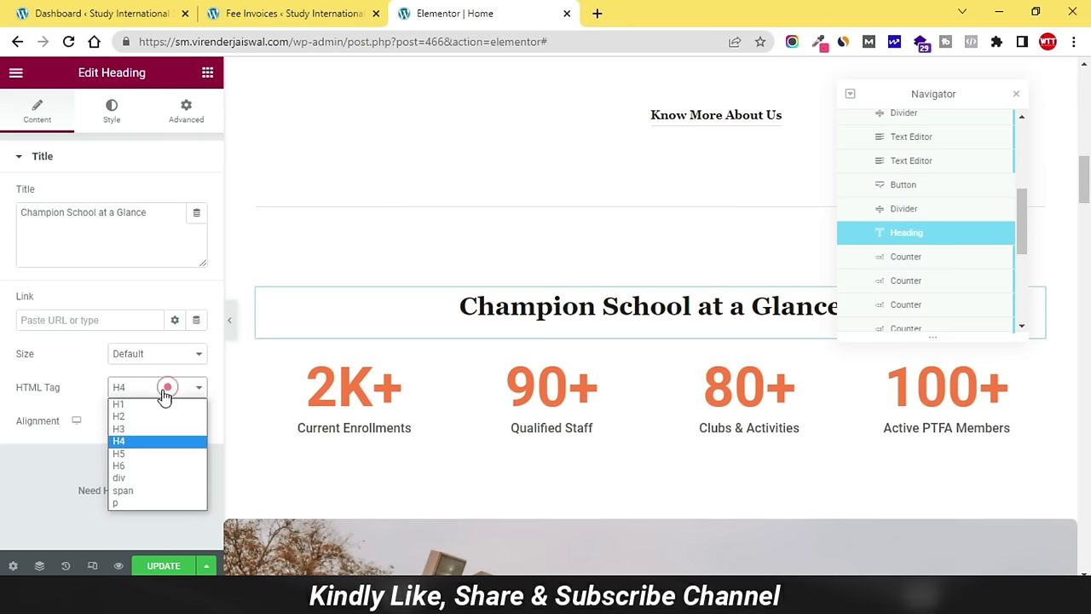
pyautogui.click(150, 430)
pyautogui.click(158, 381)
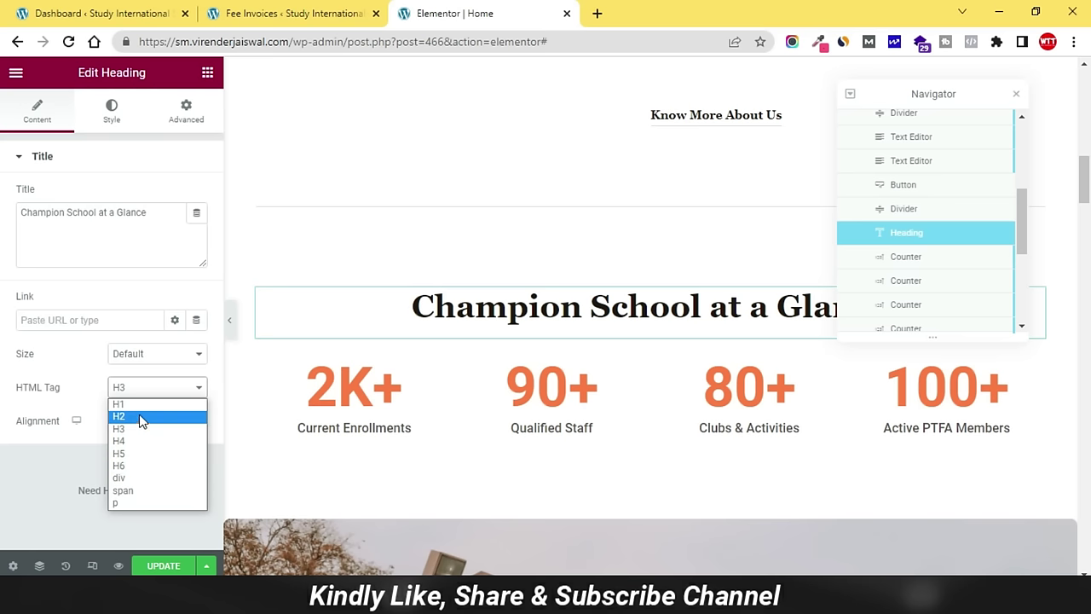
pyautogui.click(141, 415)
pyautogui.click(151, 387)
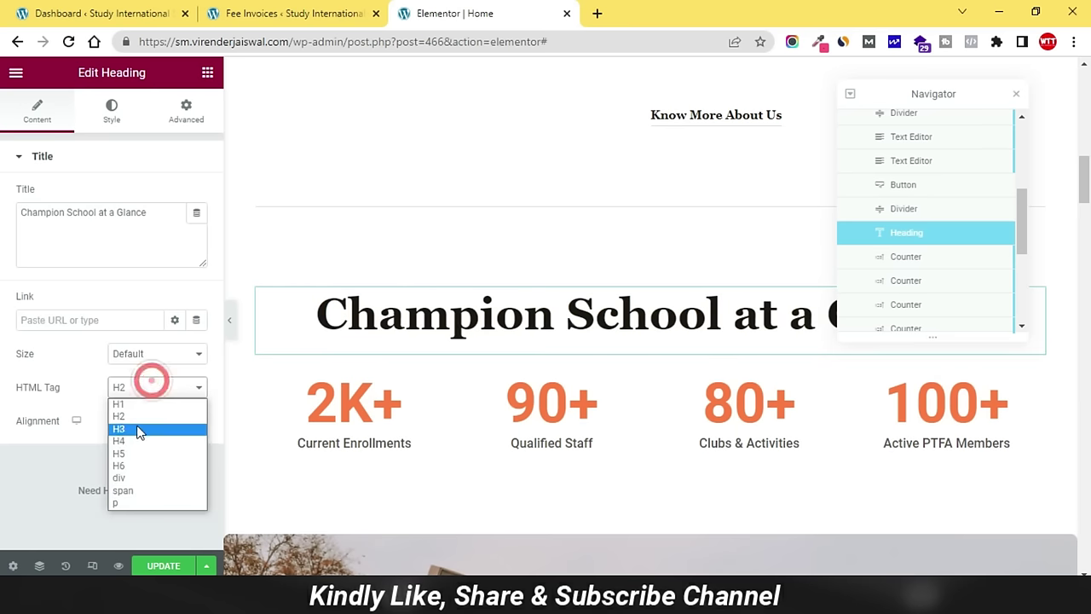
pyautogui.click(136, 445)
pyautogui.scroll(-2, 661, 297)
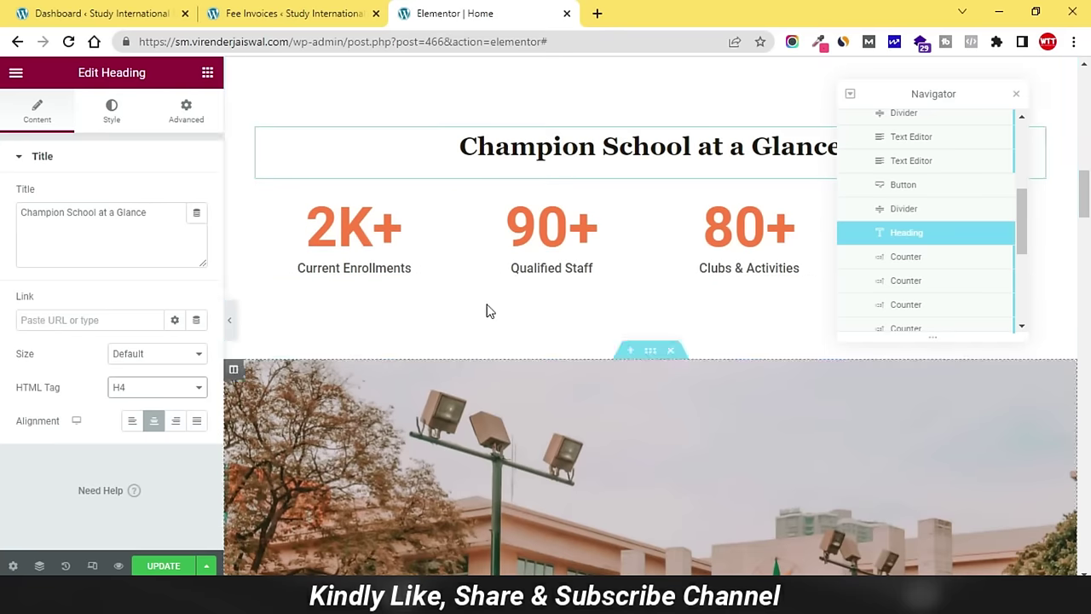
# Step: Change the Current Enrollments counter's ending number from 2 to 3
pyautogui.click(442, 204)
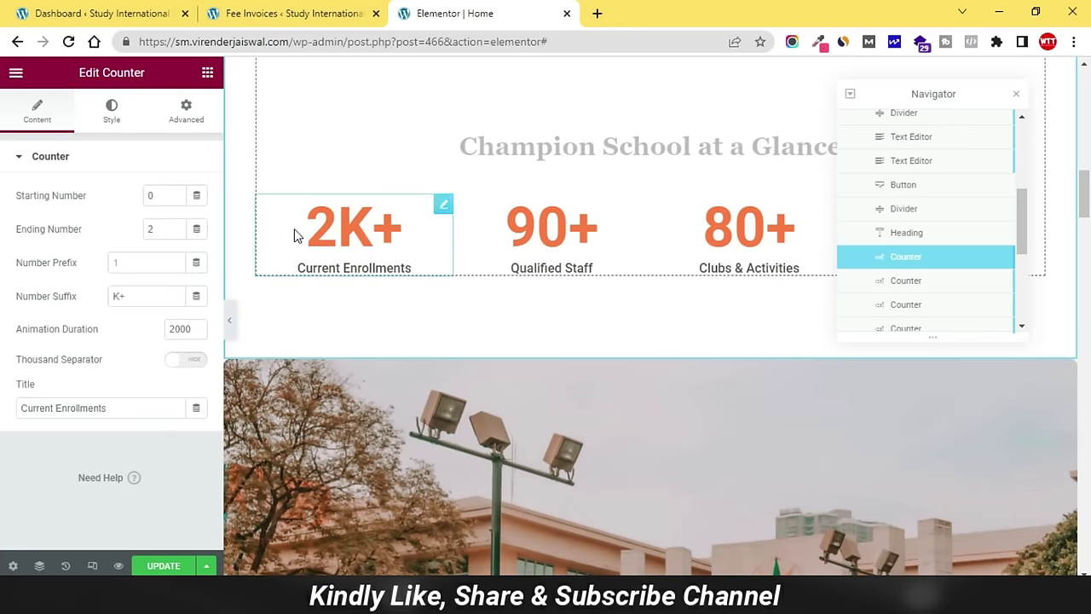
pyautogui.doubleClick(142, 228)
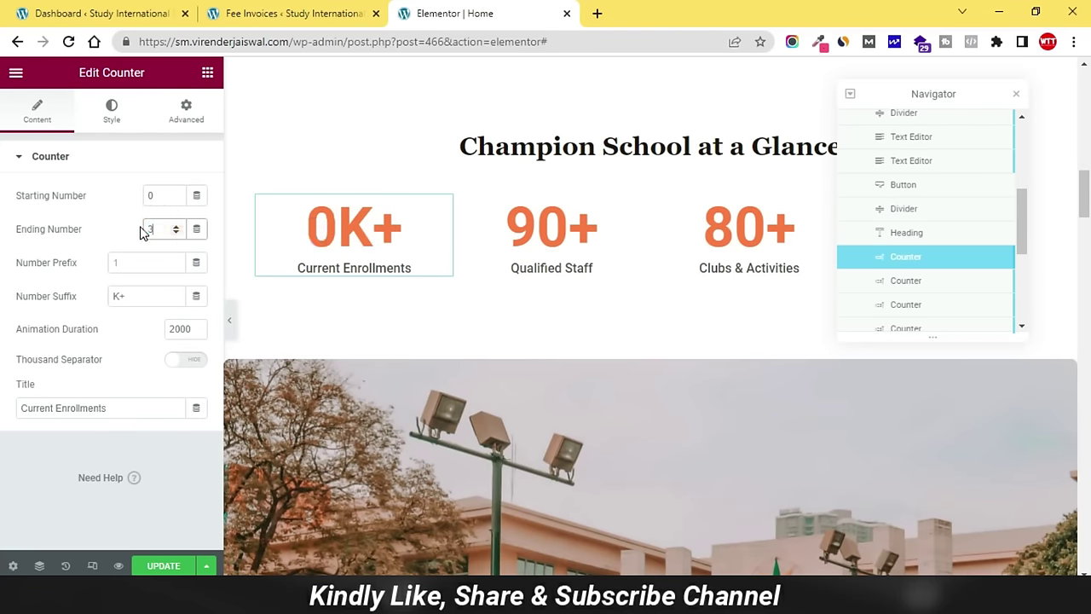
pyautogui.write('3')
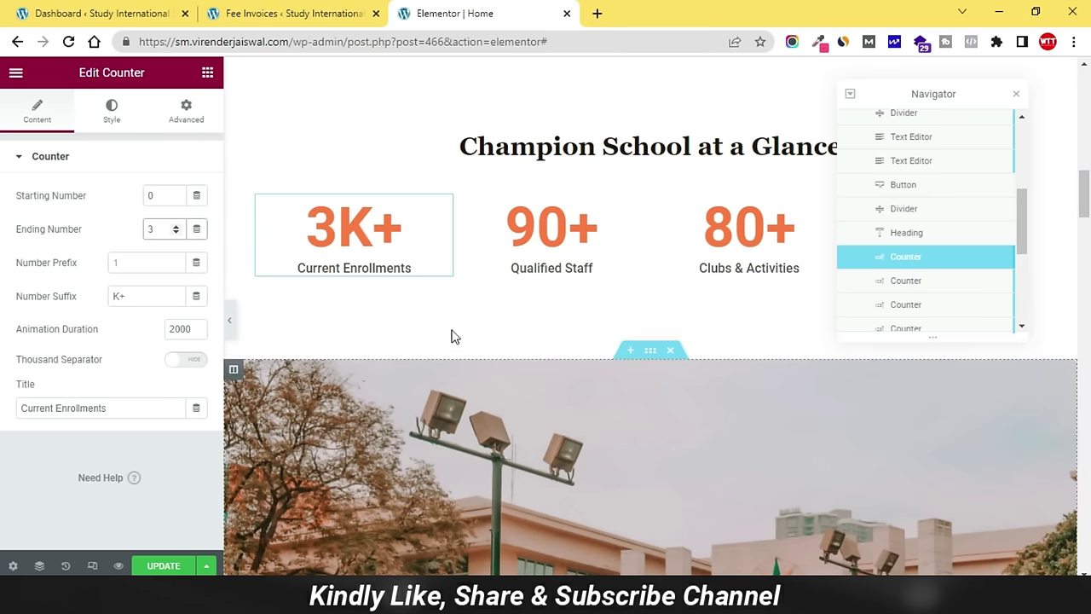
pyautogui.scroll(-3, 628, 309)
pyautogui.scroll(-2, 627, 303)
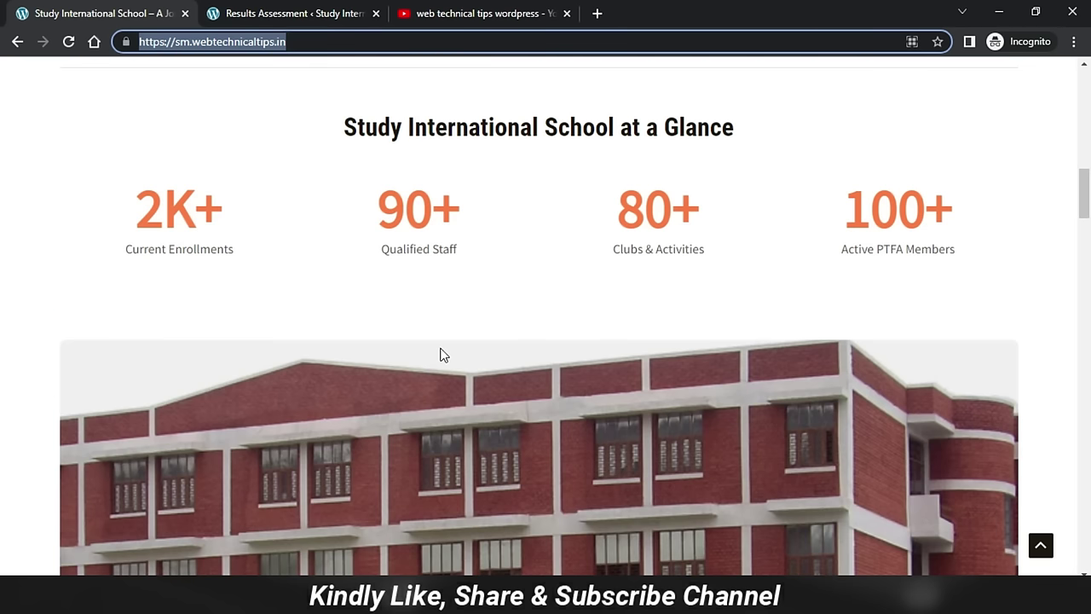
pyautogui.scroll(-4, 442, 354)
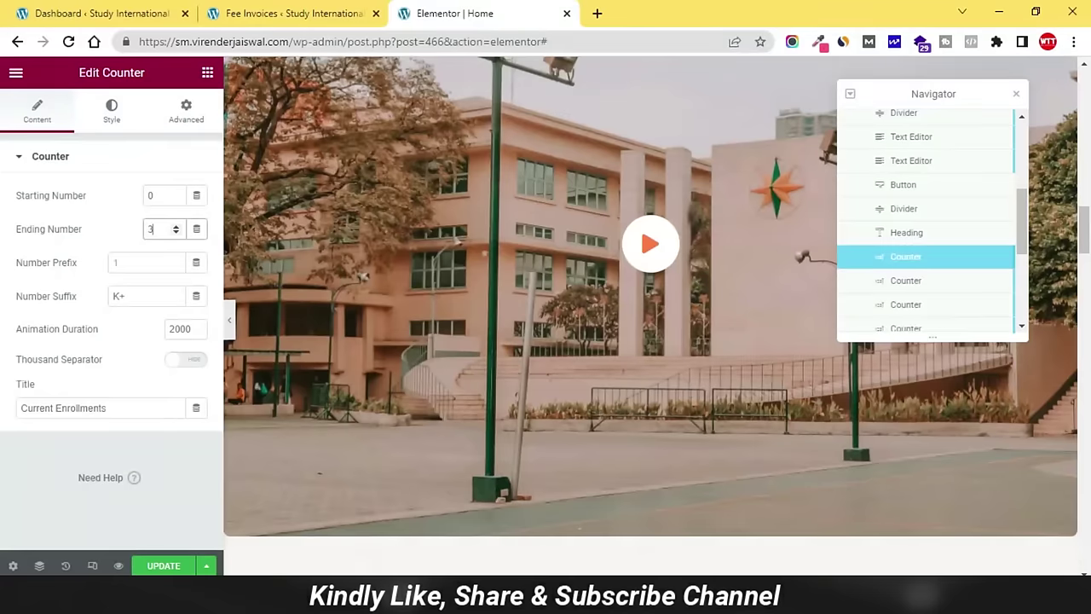
pyautogui.scroll(2, 685, 334)
# Step: Select the column inside the school video section and show its style settings
pyautogui.click(653, 115)
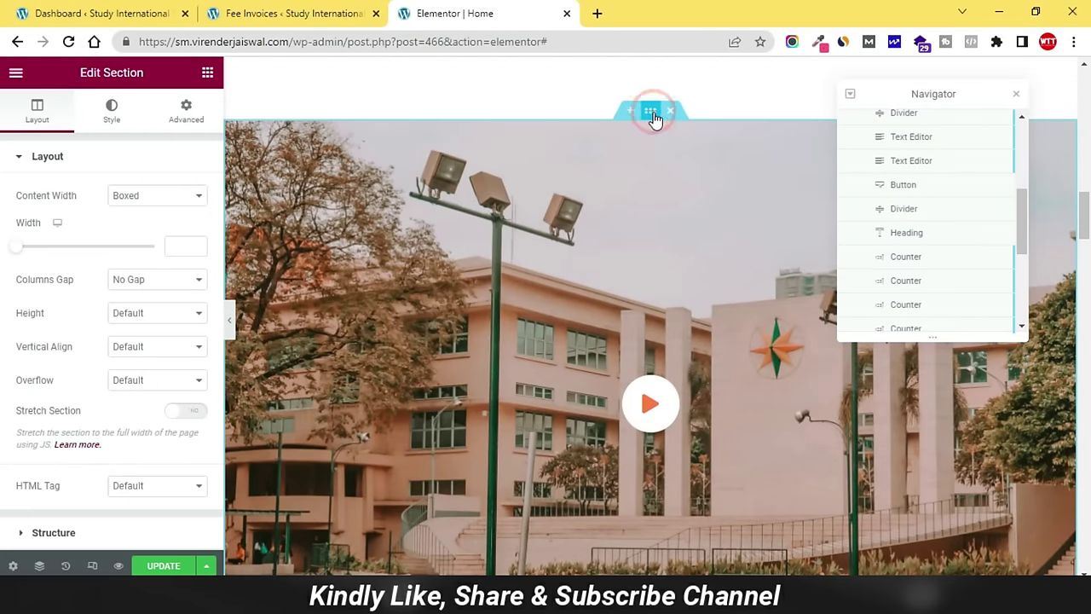
pyautogui.click(125, 113)
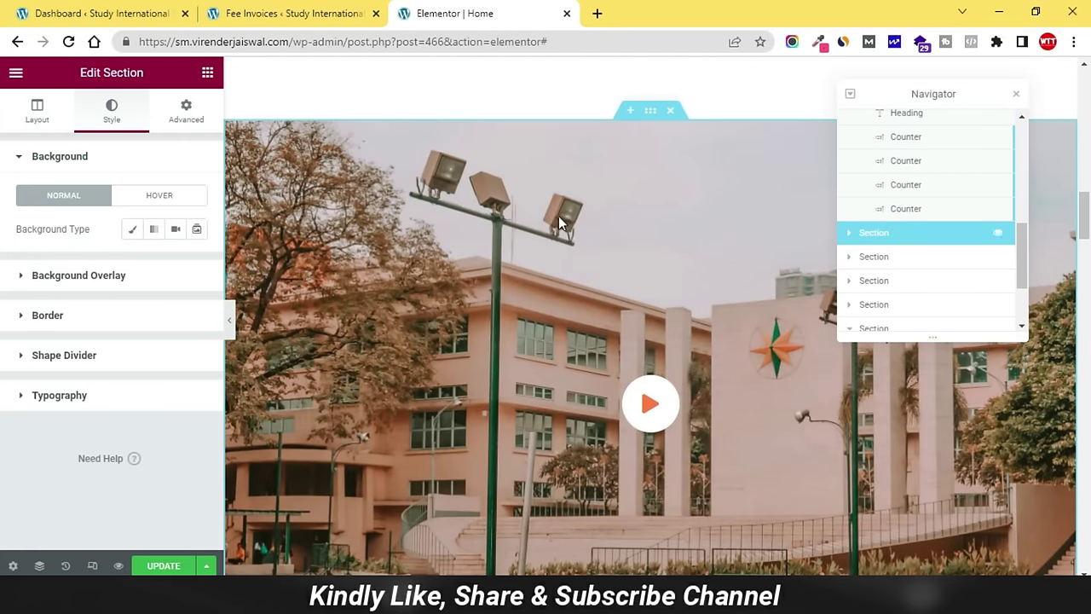
pyautogui.click(849, 232)
pyautogui.click(933, 260)
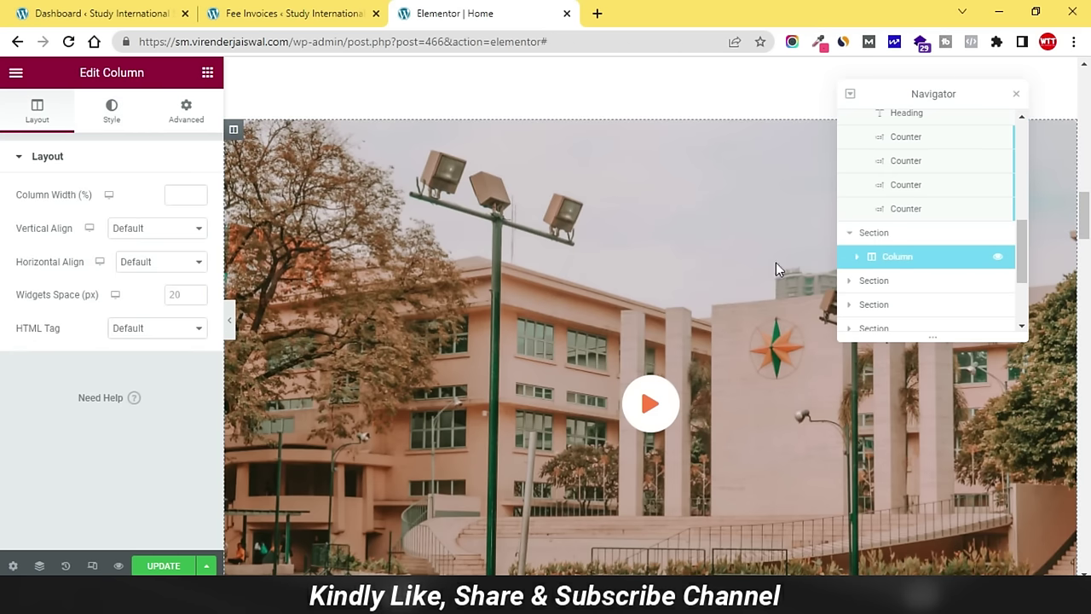
pyautogui.click(114, 118)
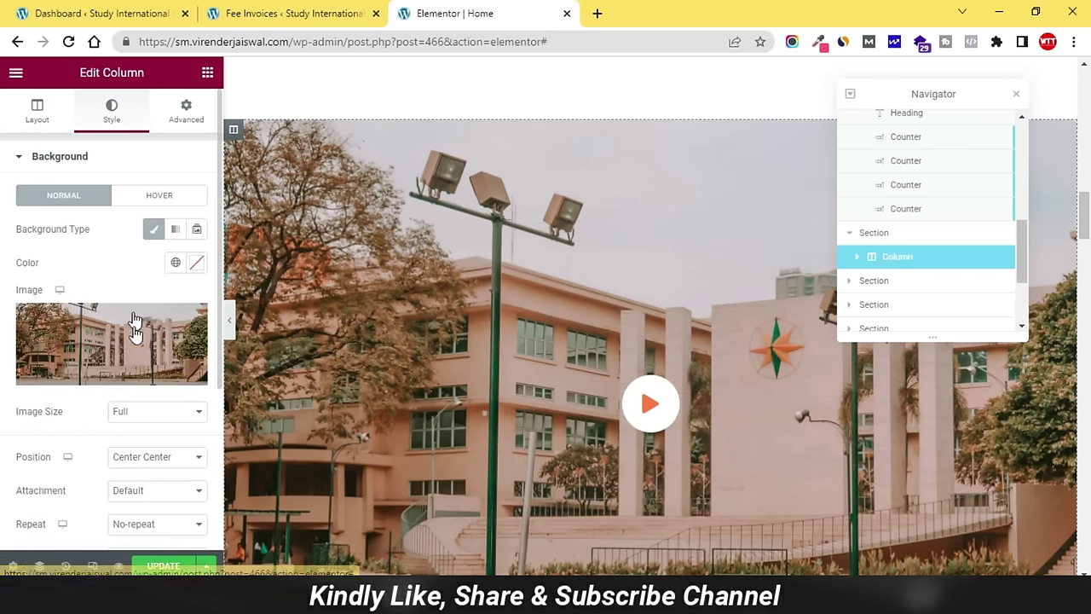
# Step: Upload the red-brick school building photo and insert it as the column's background image
pyautogui.click(132, 341)
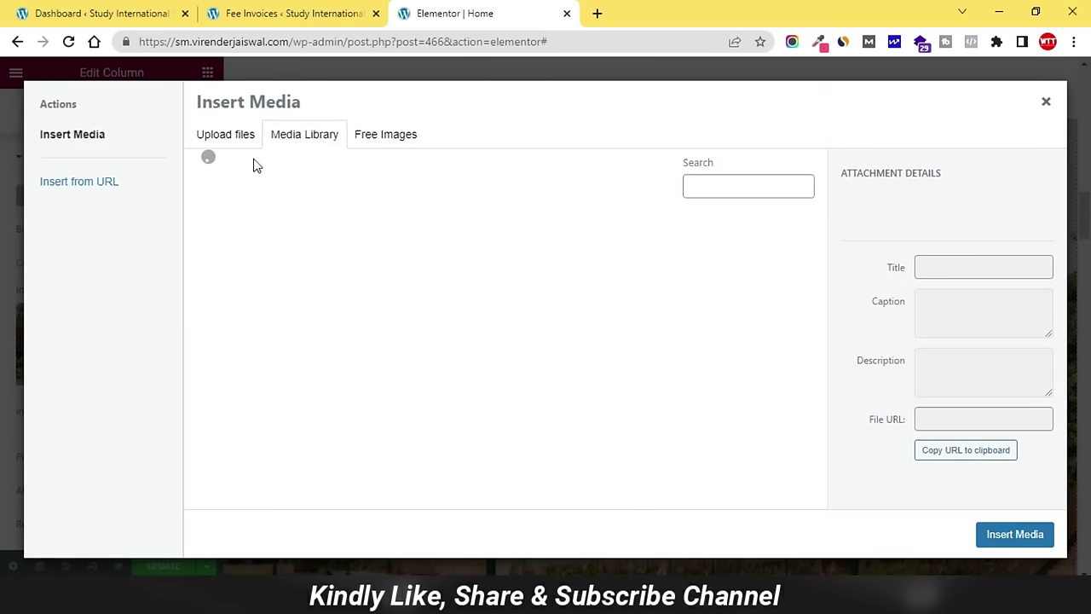
pyautogui.click(239, 137)
pyautogui.click(671, 335)
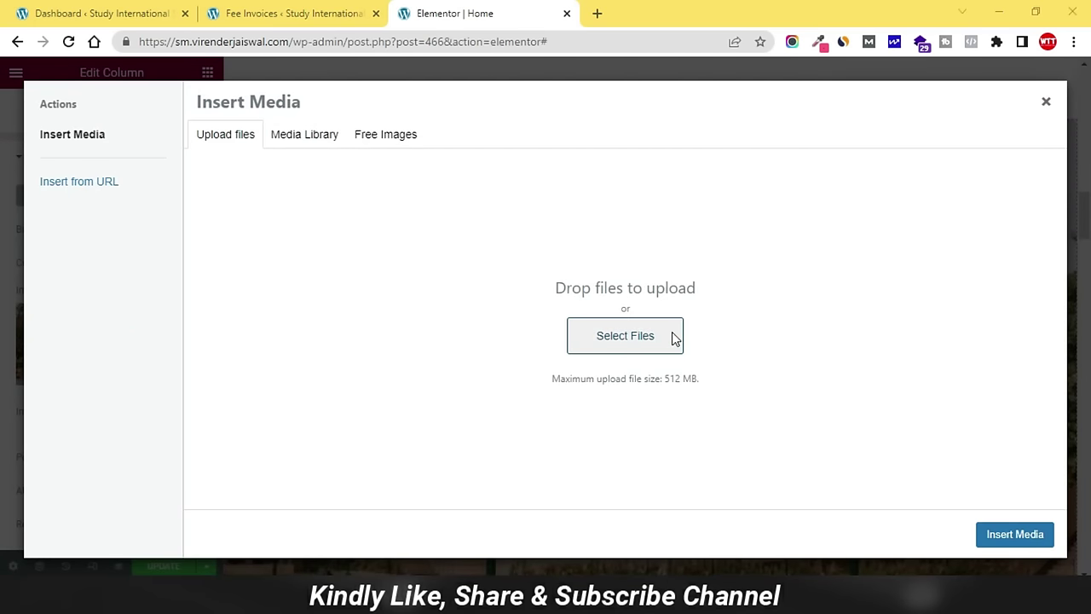
pyautogui.scroll(-5, 443, 230)
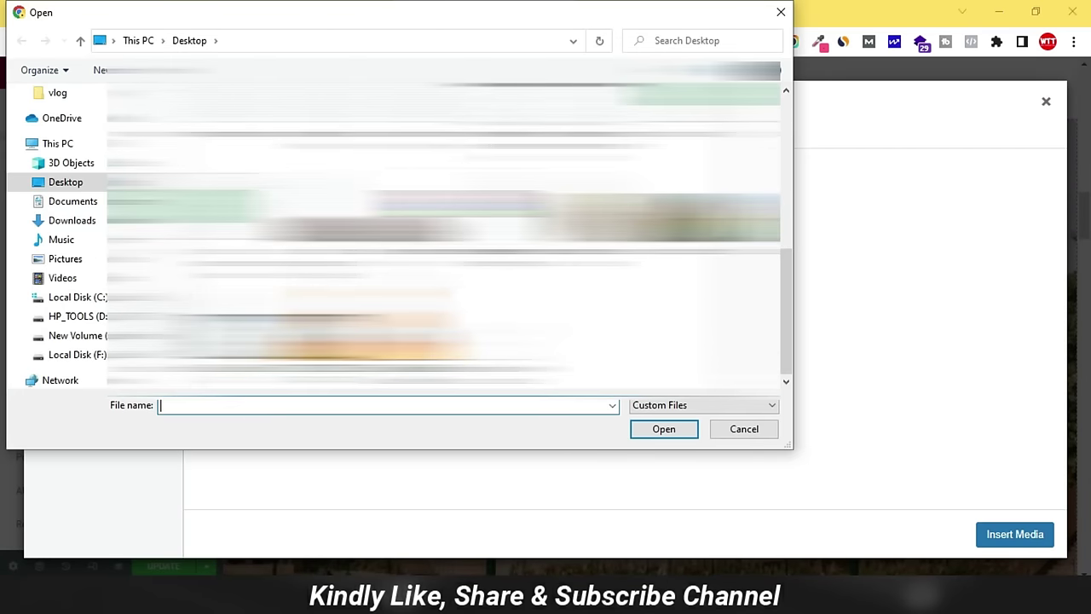
pyautogui.click(324, 189)
pyautogui.click(664, 430)
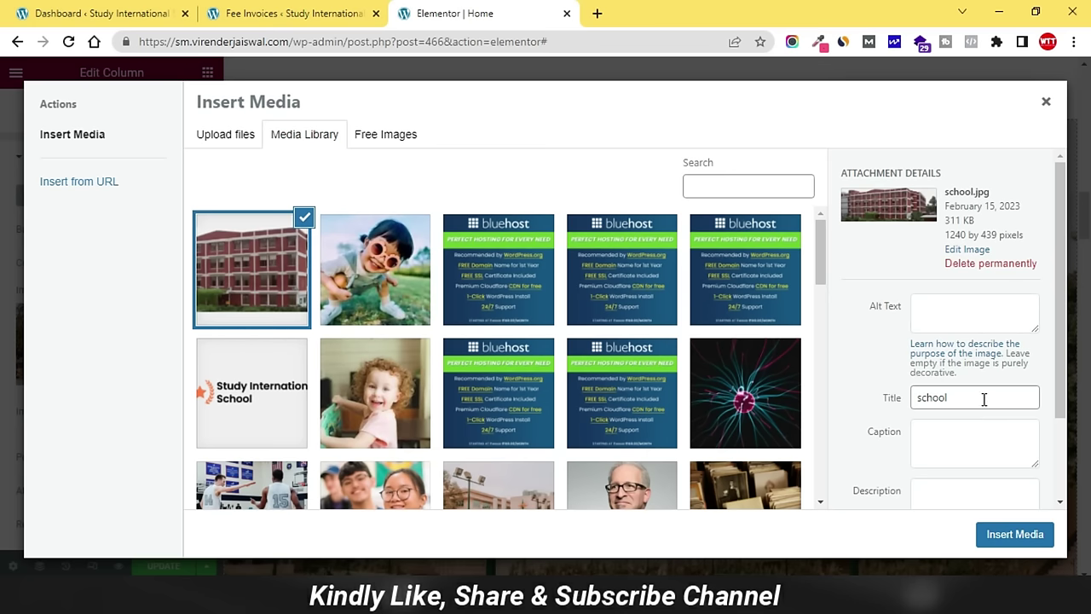
pyautogui.doubleClick(983, 399)
pyautogui.click(935, 314)
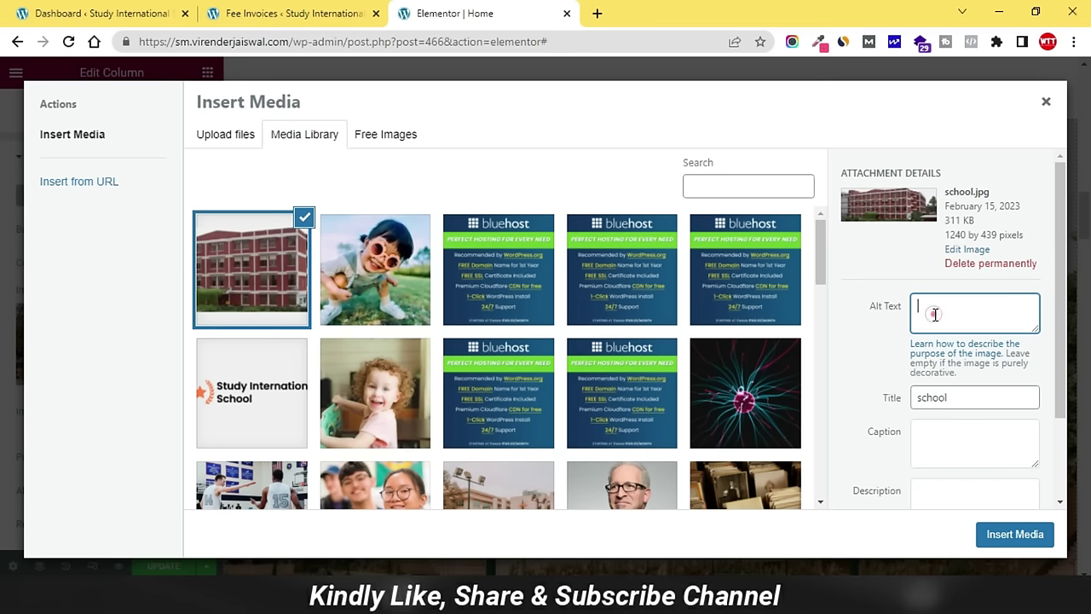
pyautogui.click(1014, 534)
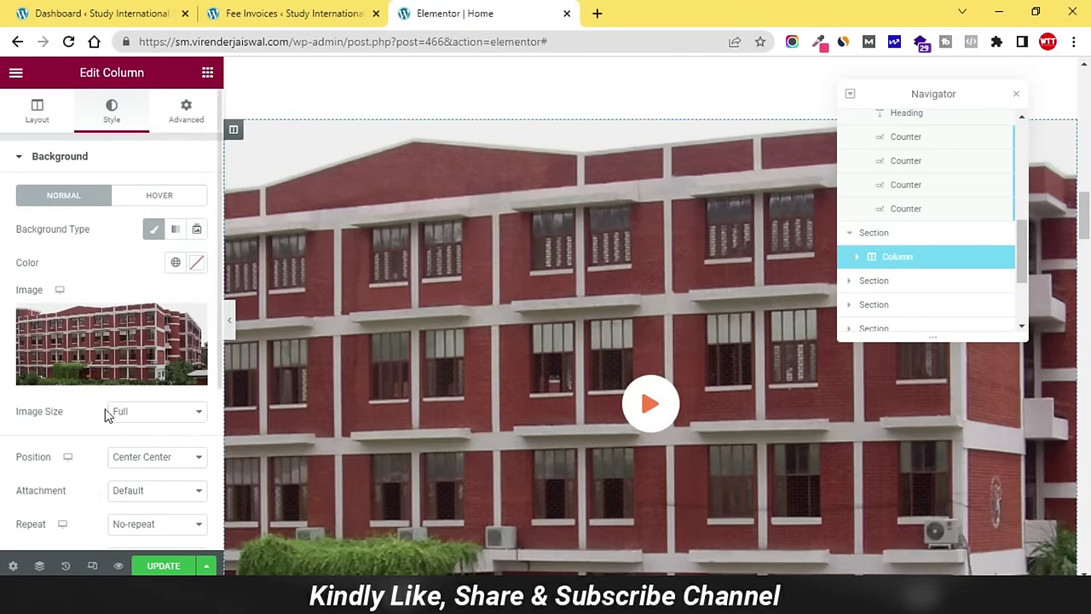
# Step: Keep image size Full and set position Center Center, attachment Default, display size Cover
pyautogui.click(162, 413)
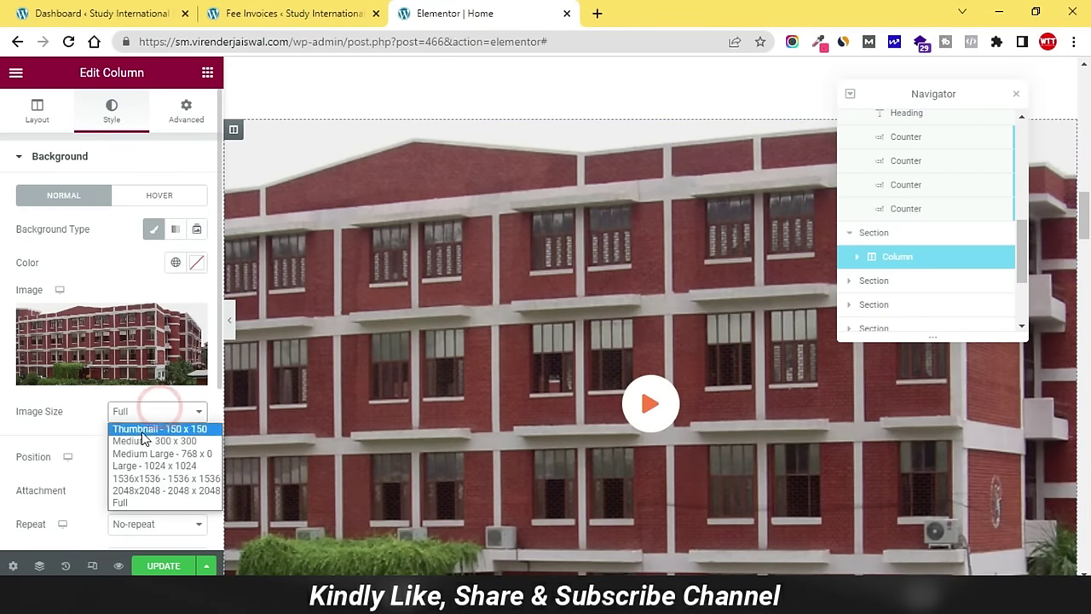
pyautogui.click(93, 409)
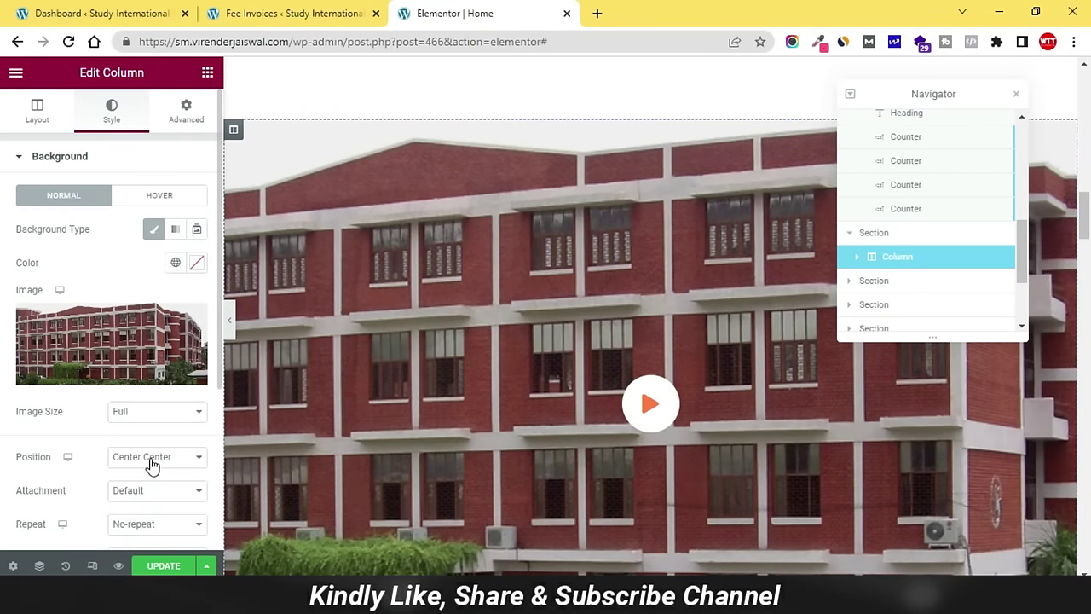
pyautogui.click(152, 460)
pyautogui.click(149, 314)
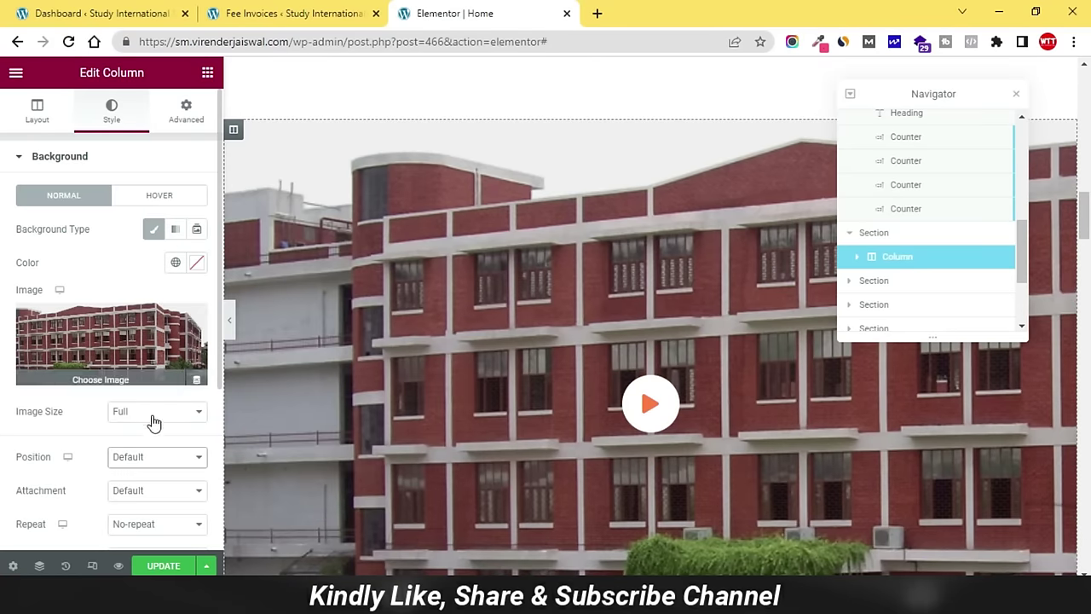
pyautogui.click(150, 456)
pyautogui.click(147, 328)
pyautogui.scroll(-2, 98, 452)
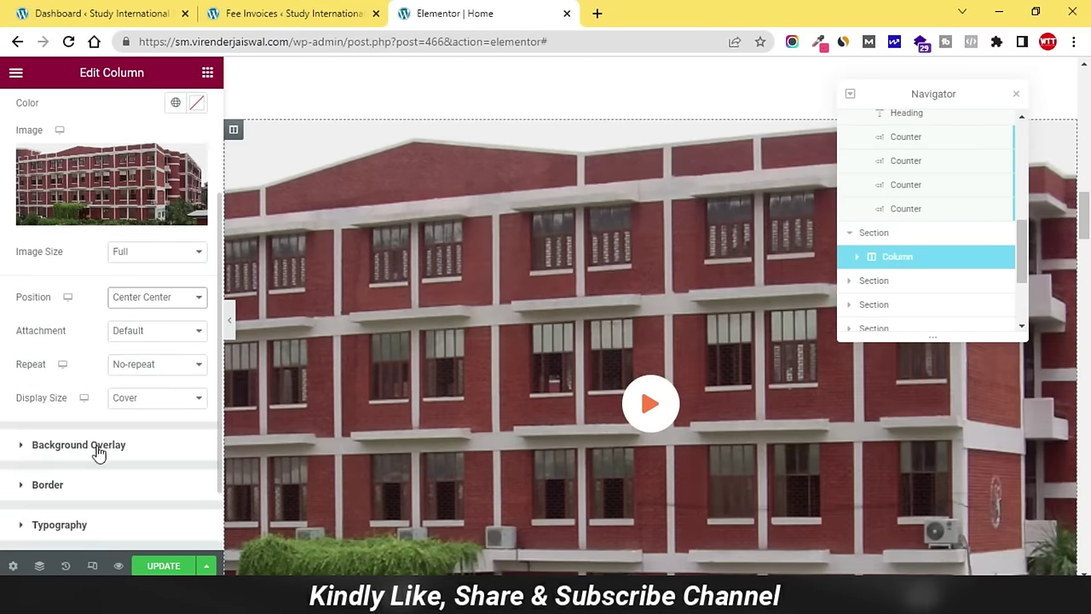
pyautogui.click(144, 333)
pyautogui.click(143, 337)
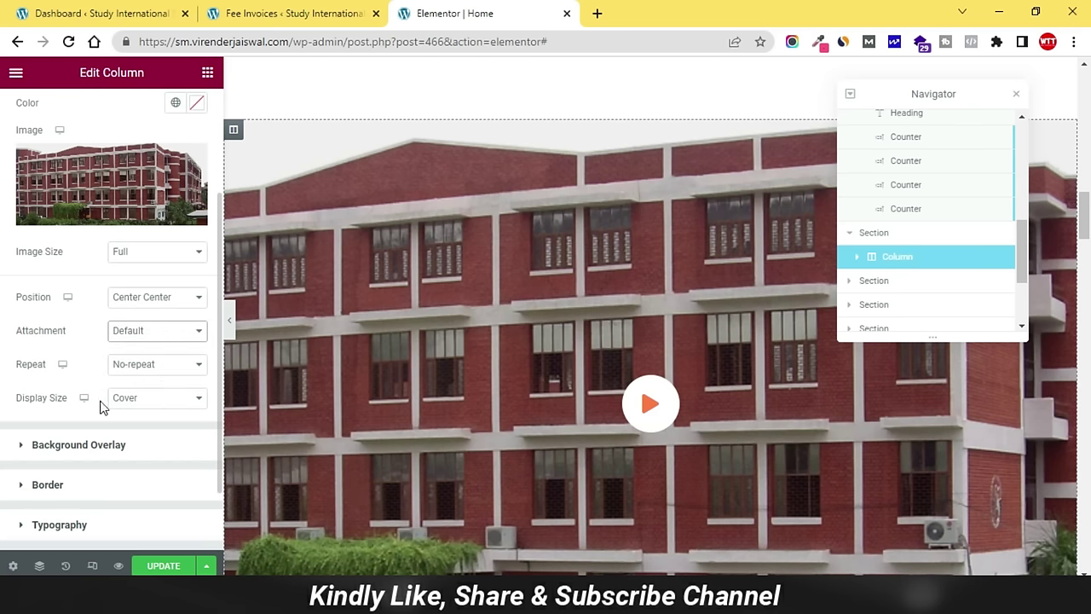
pyautogui.scroll(-2, 680, 425)
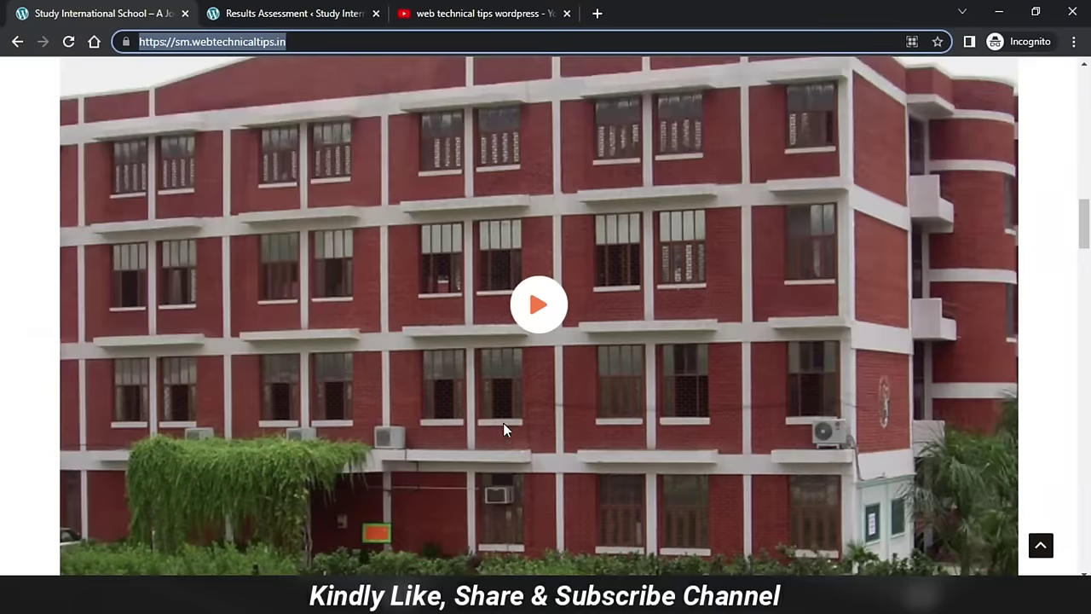
pyautogui.scroll(-10, 450, 341)
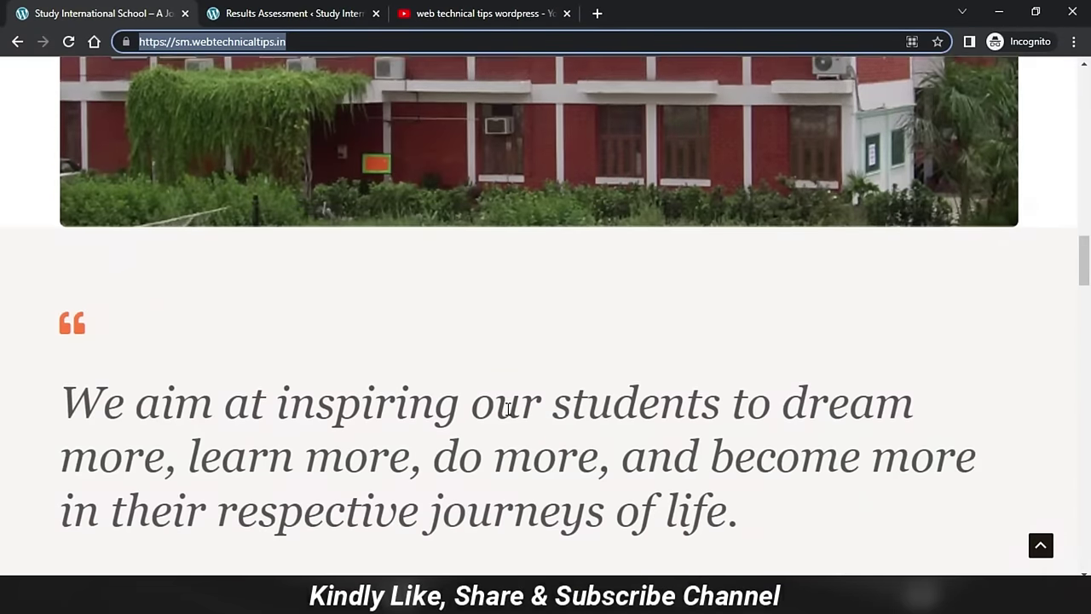
pyautogui.scroll(2, 450, 341)
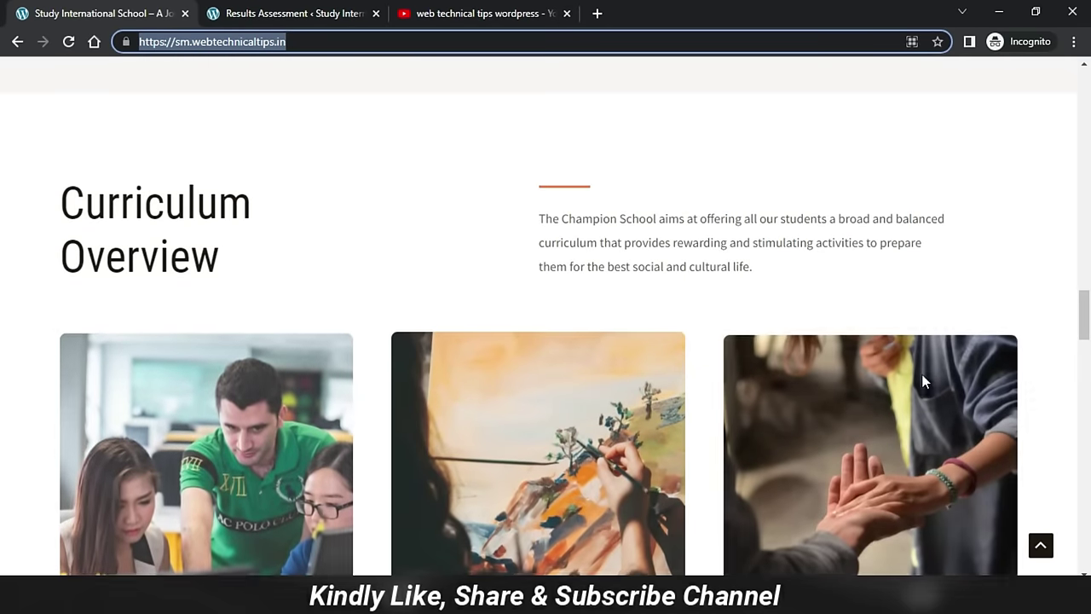
pyautogui.scroll(-2, 549, 407)
pyautogui.scroll(-1, 549, 407)
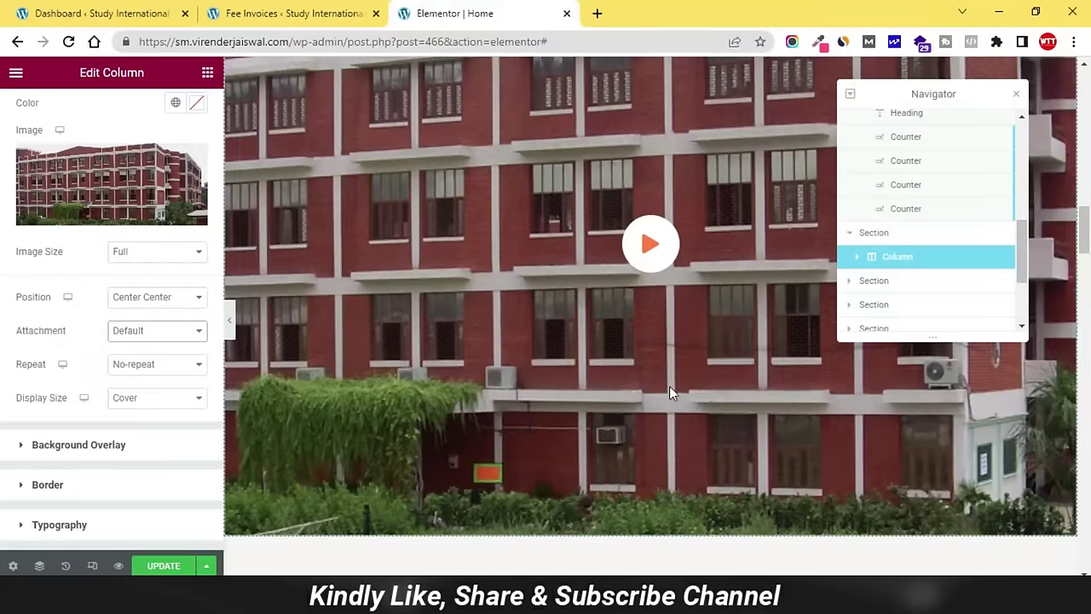
pyautogui.scroll(-5, 669, 386)
pyautogui.scroll(-8, 575, 335)
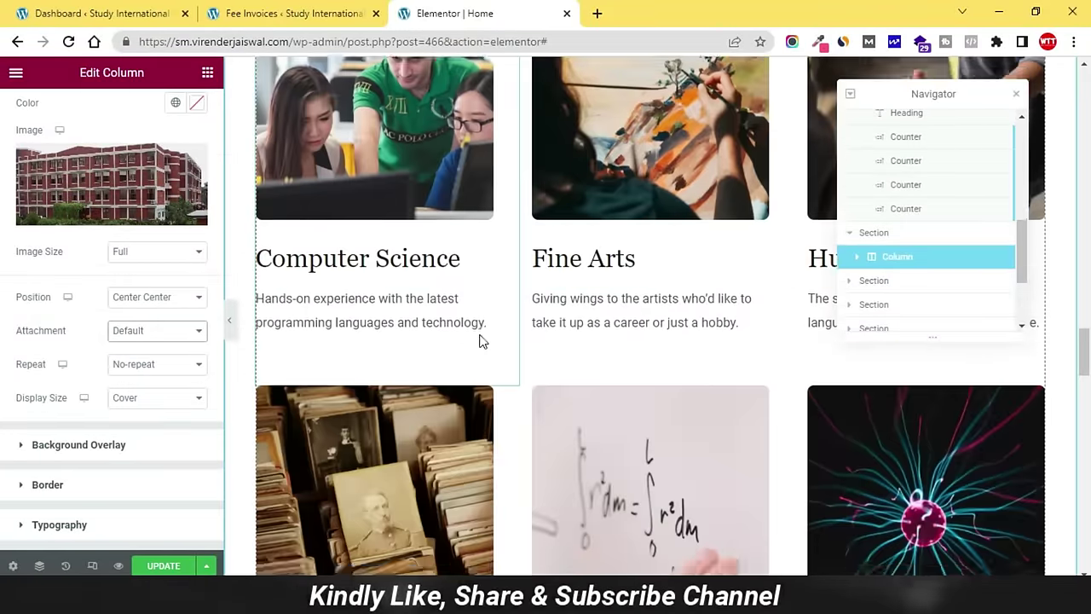
# Step: Set the Computer Science image's opacity to 0.9 normally and 1 on hover
pyautogui.scroll(2, 436, 289)
pyautogui.click(506, 237)
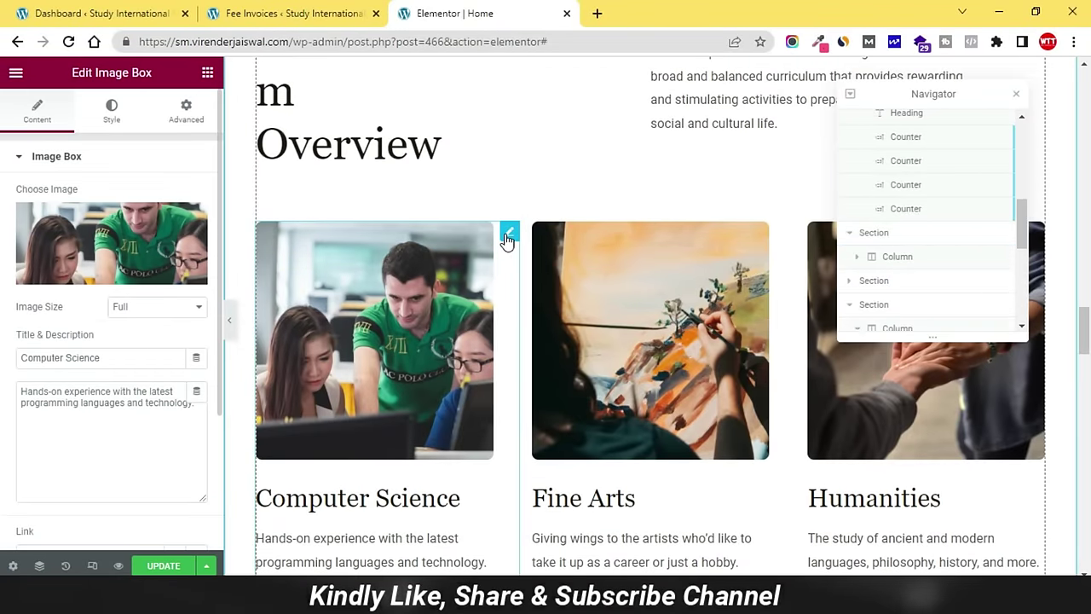
pyautogui.click(125, 128)
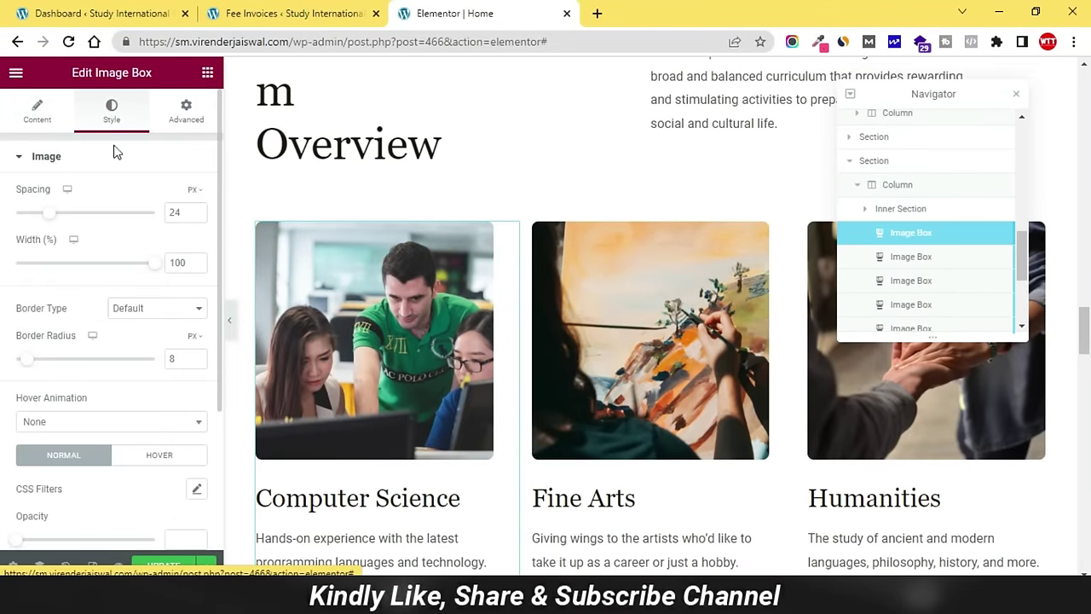
pyautogui.scroll(-2, 4, 407)
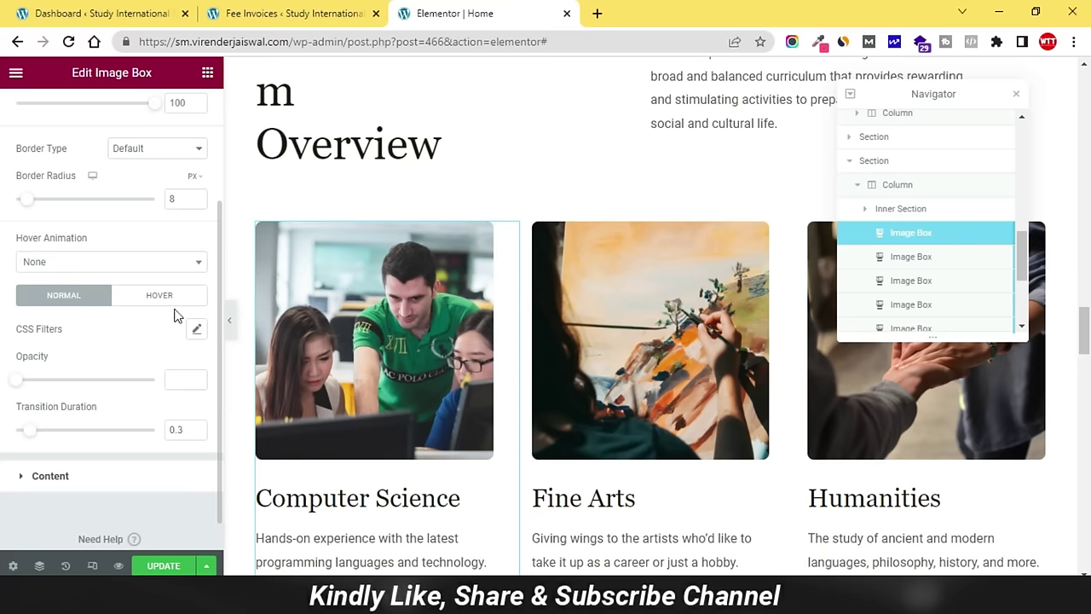
pyautogui.click(181, 379)
pyautogui.write('0.9')
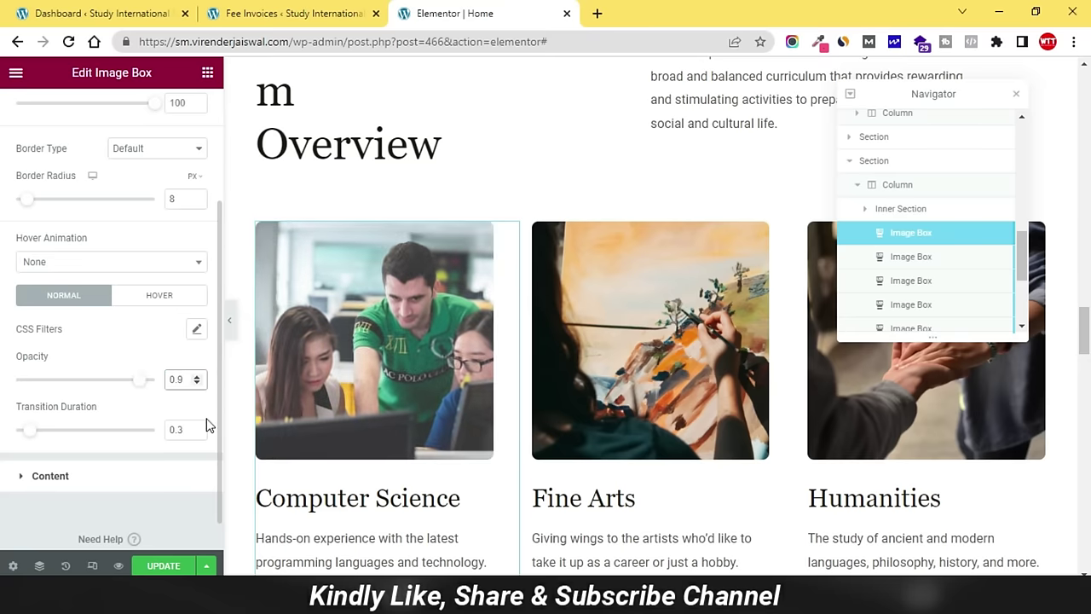
pyautogui.click(146, 298)
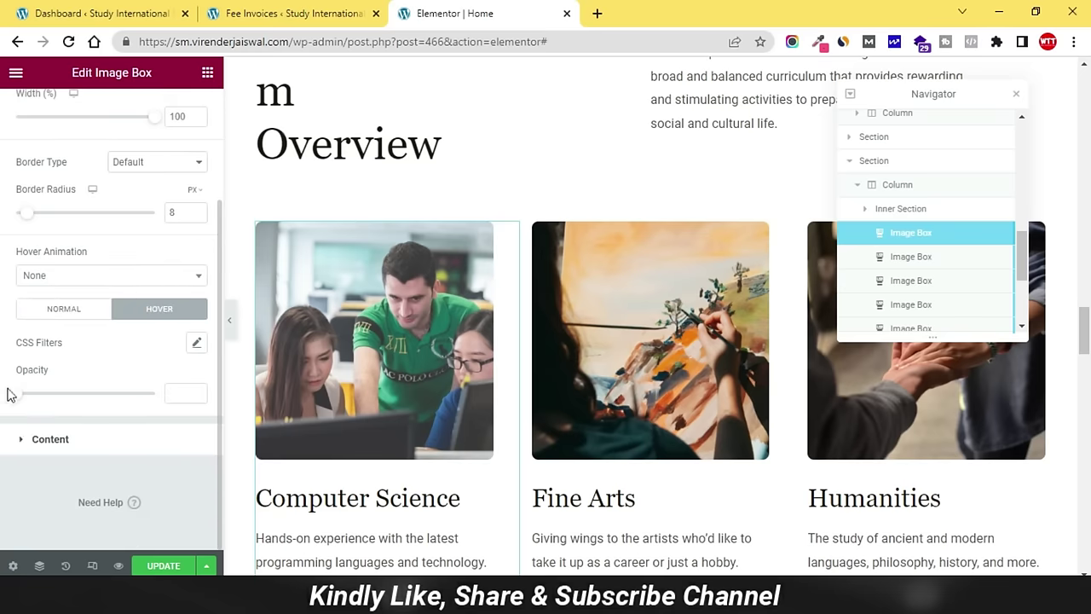
pyautogui.click(184, 394)
pyautogui.write('1')
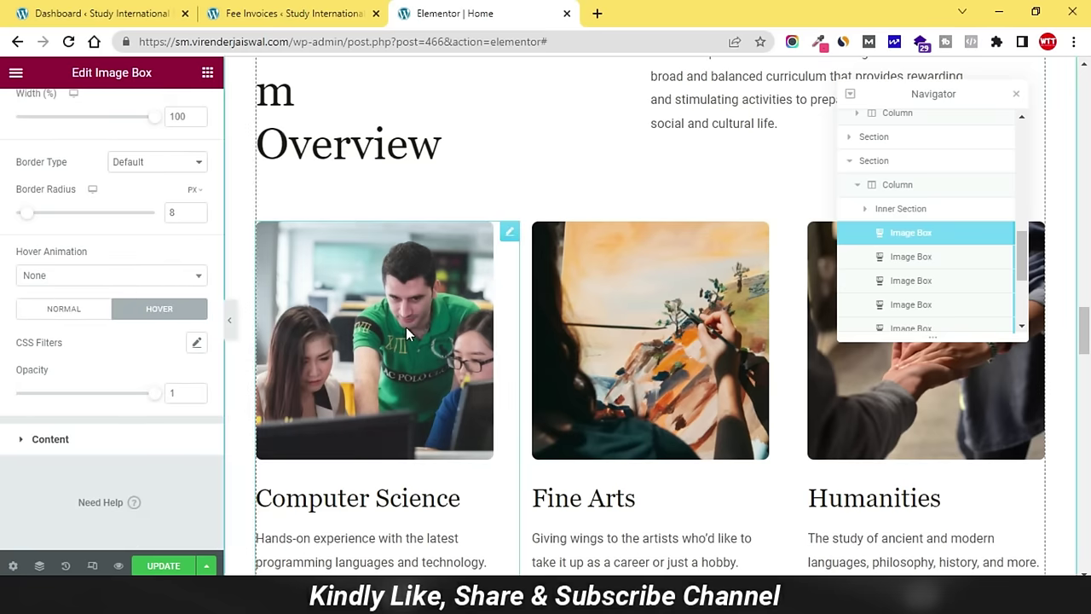
# Step: Give the Computer Science image box a Float hover animation
pyautogui.click(102, 275)
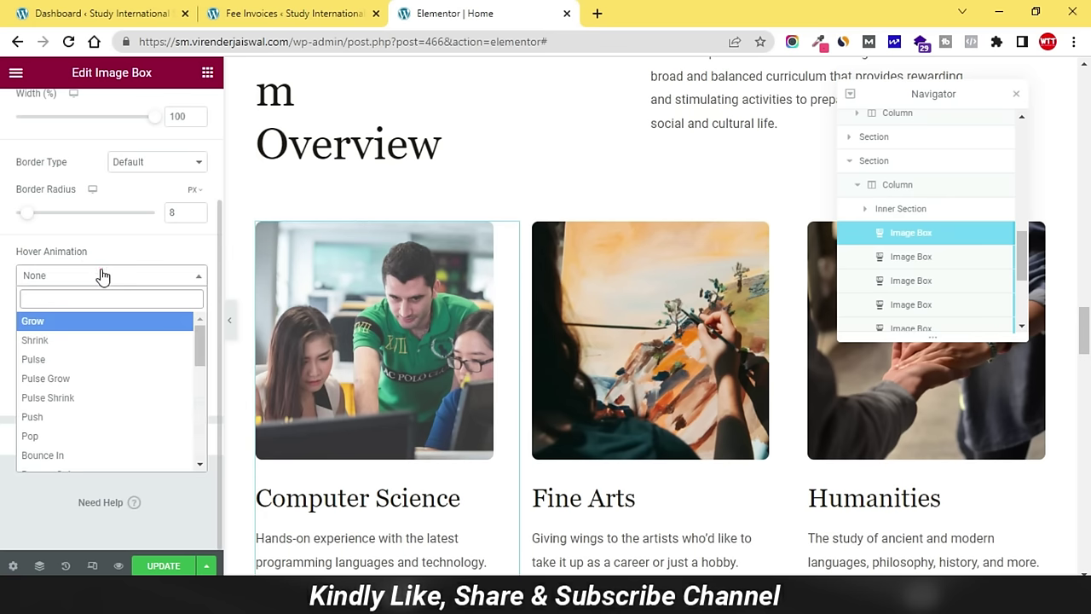
pyautogui.scroll(-1, 86, 385)
pyautogui.scroll(-4, 62, 428)
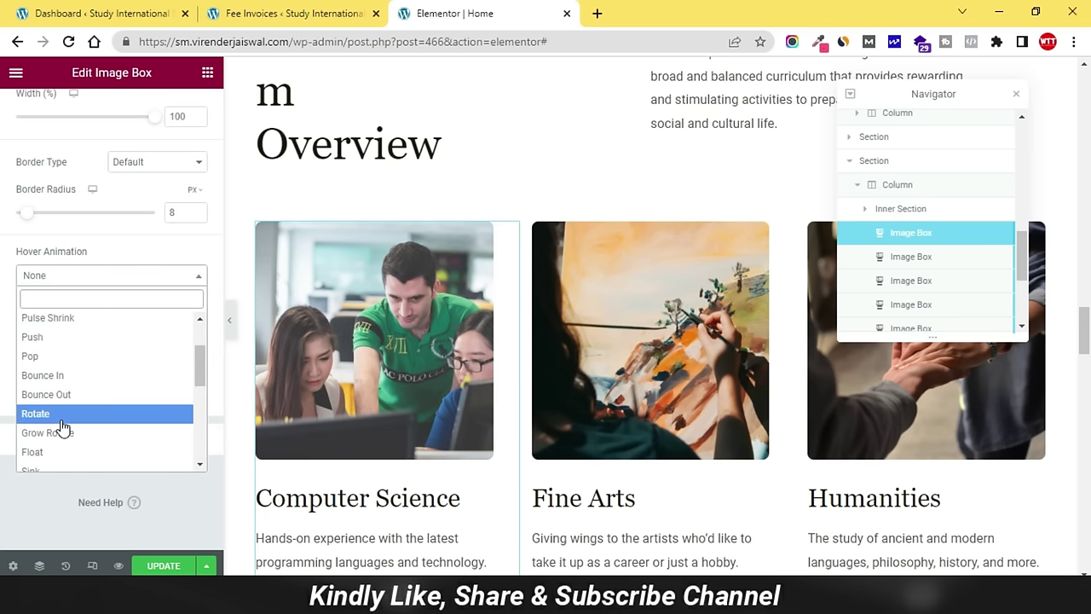
pyautogui.click(63, 372)
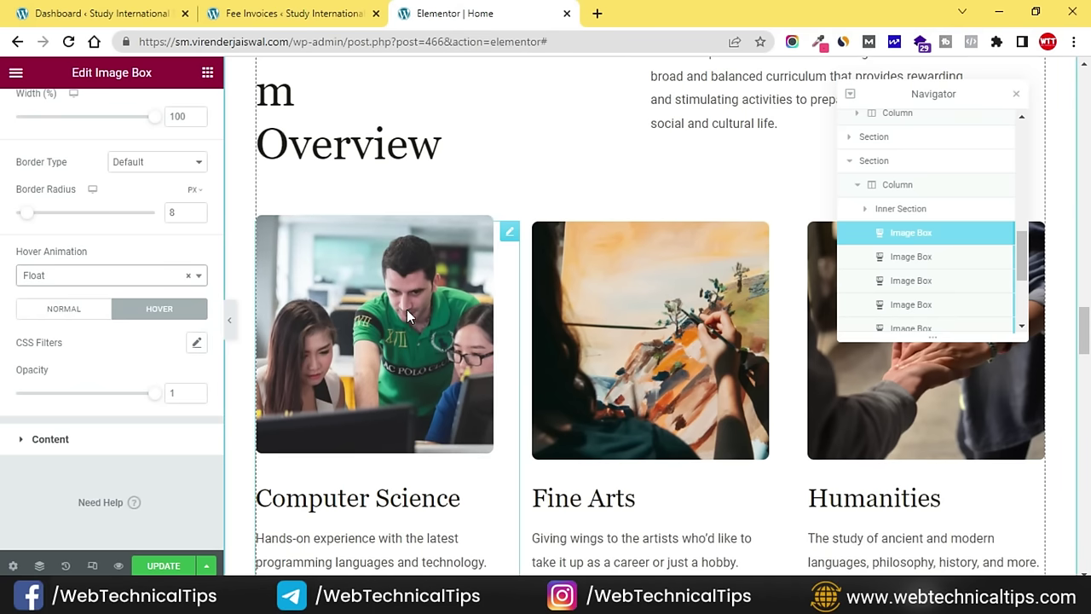
pyautogui.scroll(-2, 508, 213)
pyautogui.scroll(-1, 511, 229)
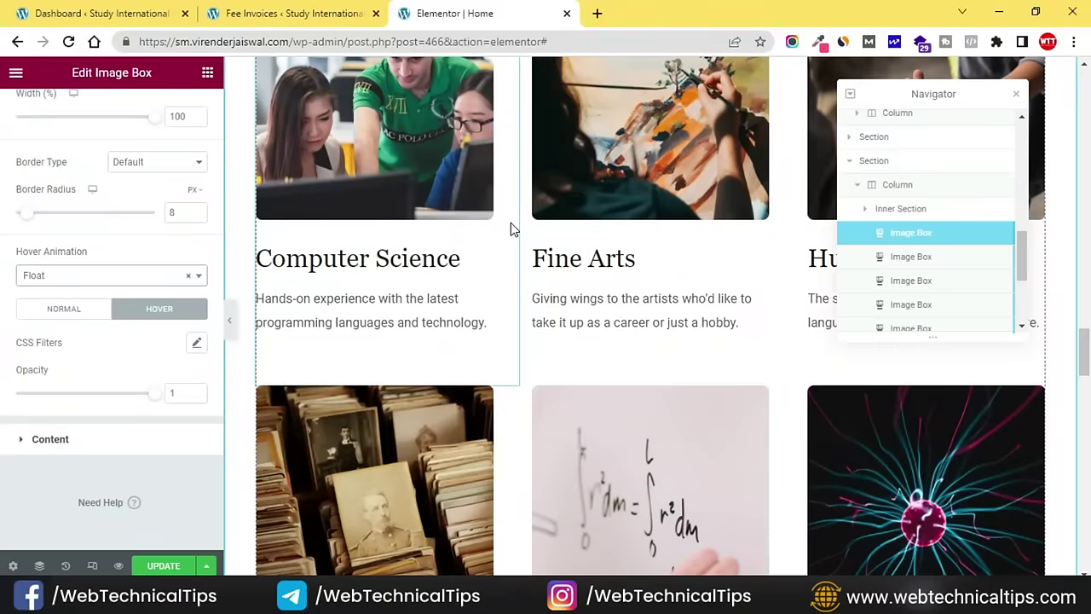
pyautogui.scroll(-6, 694, 383)
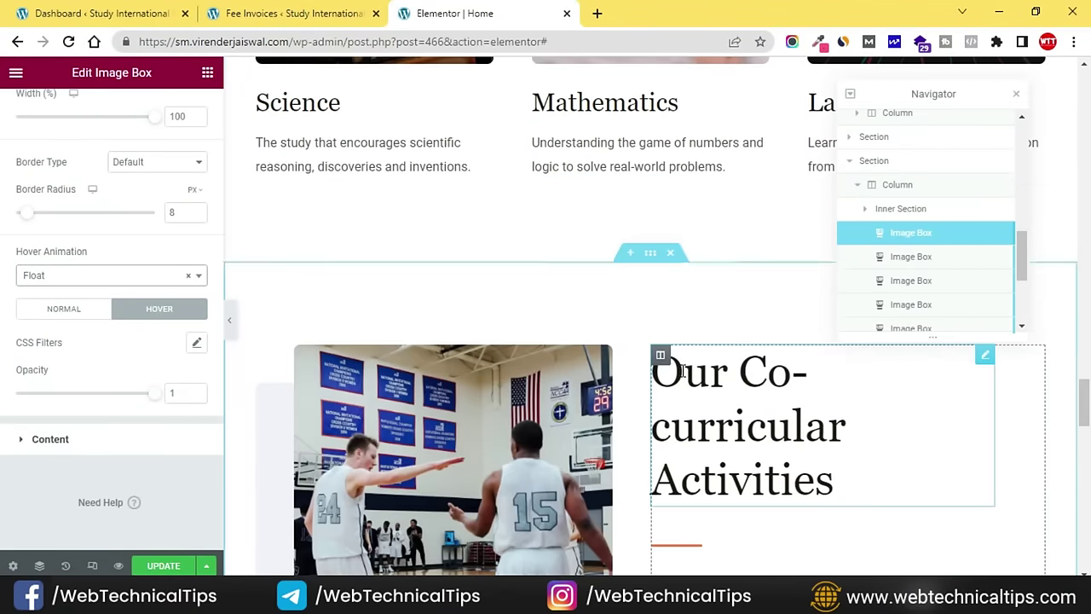
pyautogui.scroll(-3, 673, 367)
pyautogui.scroll(2, 643, 217)
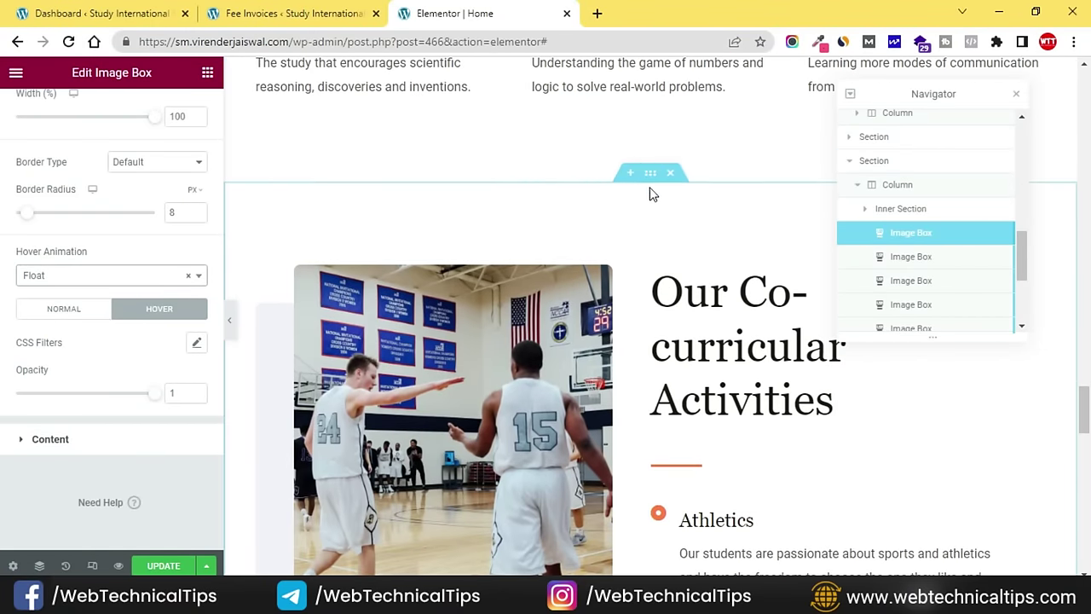
# Step: Insert the basketball game photo as the Our Co-curricular Activities section's background image
pyautogui.click(652, 177)
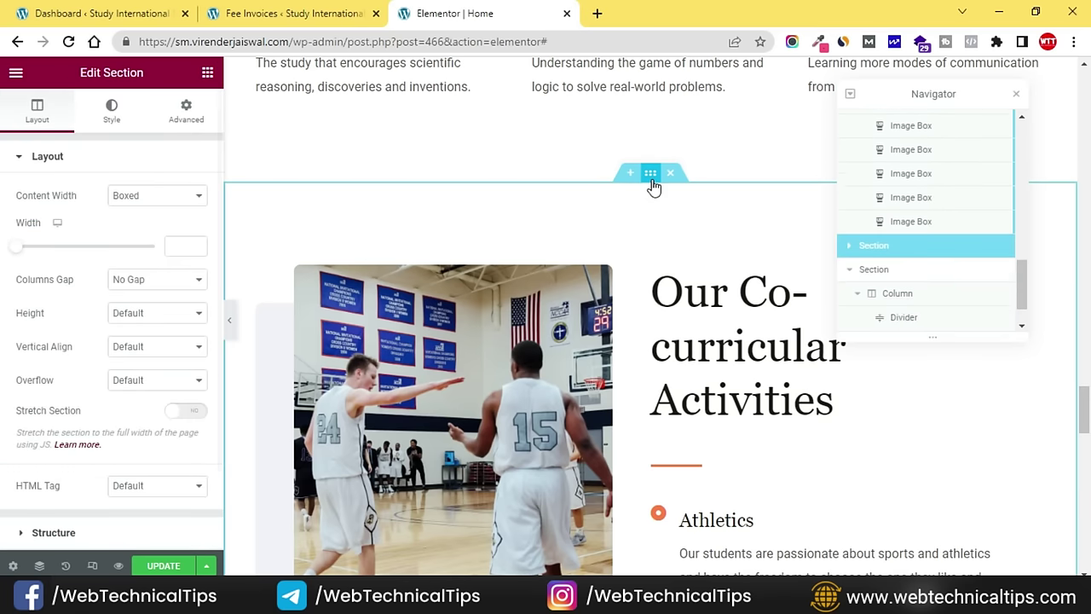
pyautogui.click(112, 110)
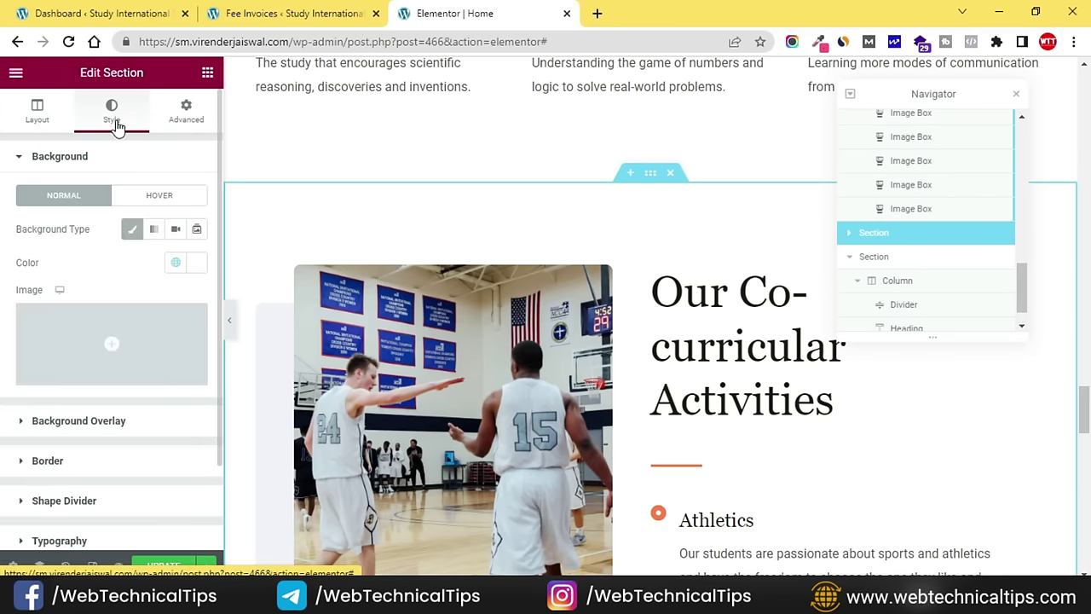
pyautogui.click(139, 333)
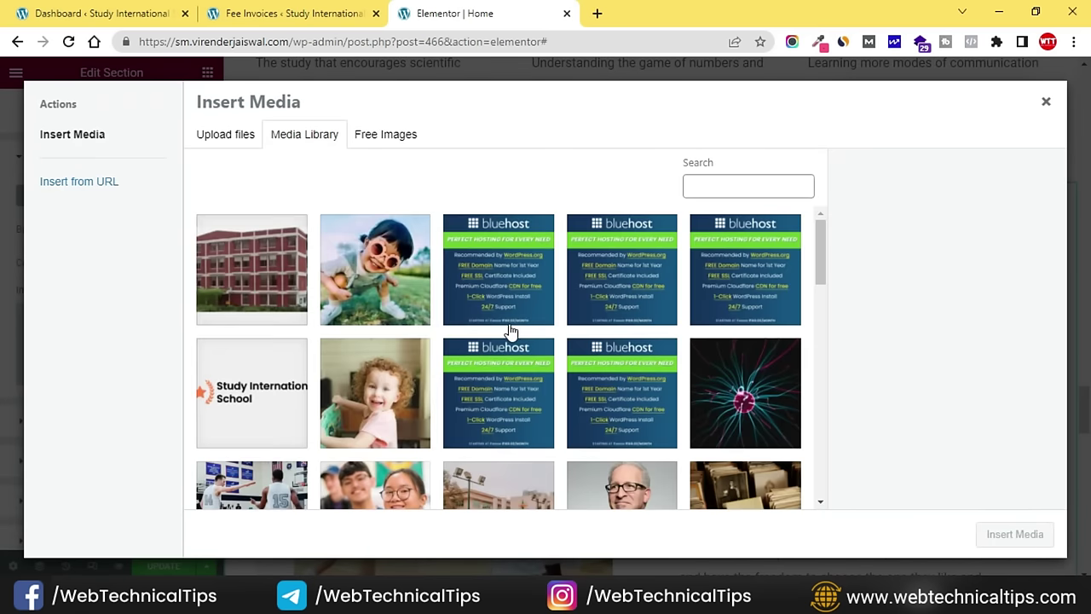
pyautogui.scroll(-5, 637, 375)
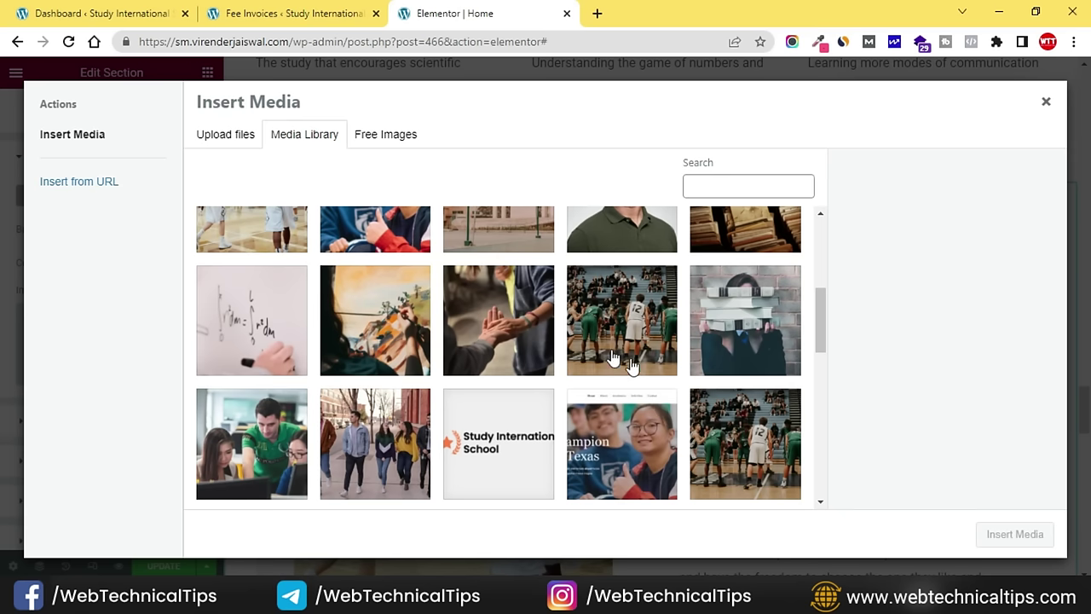
pyautogui.click(631, 364)
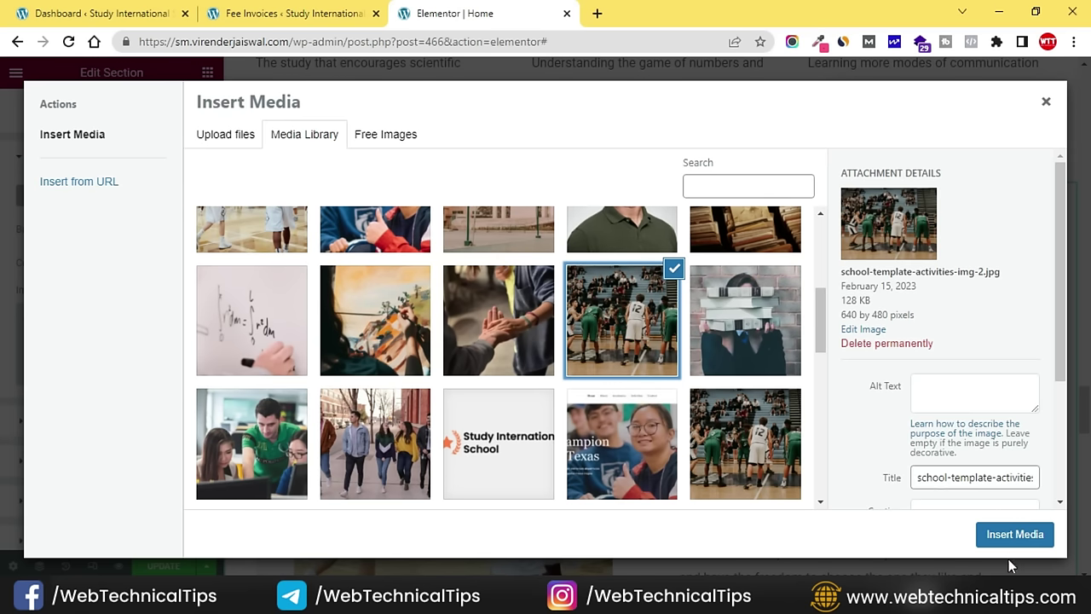
pyautogui.click(1029, 535)
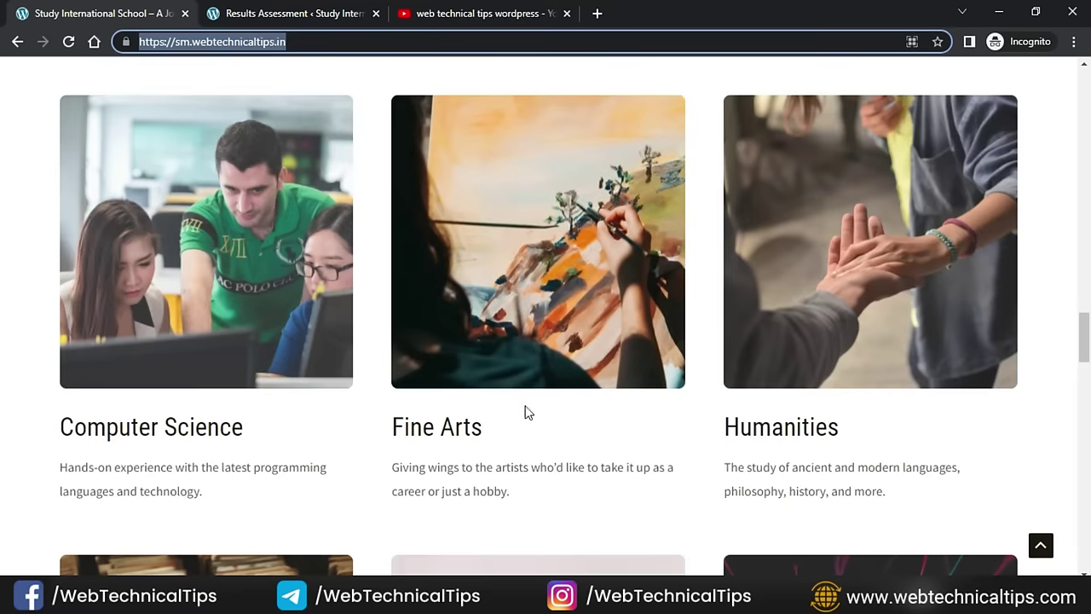
pyautogui.scroll(-10, 525, 412)
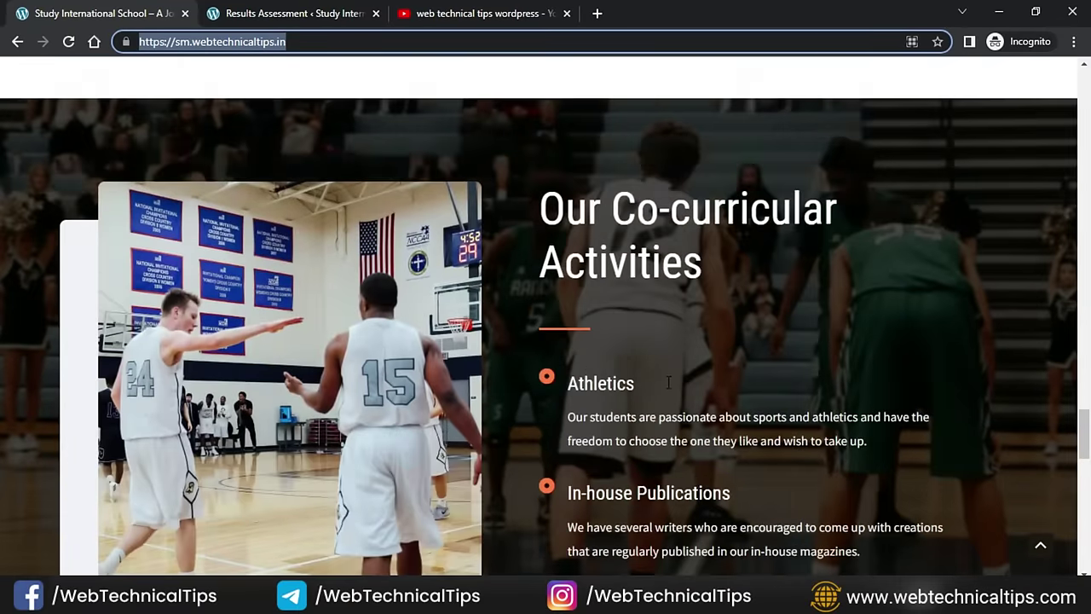
pyautogui.scroll(-1, 668, 382)
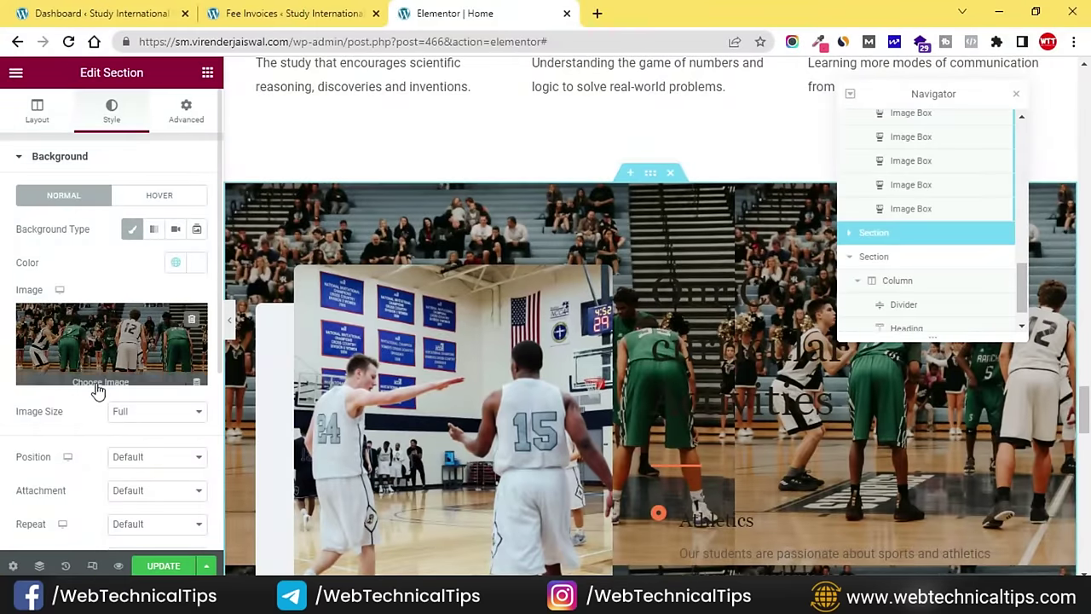
# Step: Add a classic black background overlay to the section at 0.6 opacity
pyautogui.scroll(-5, 93, 375)
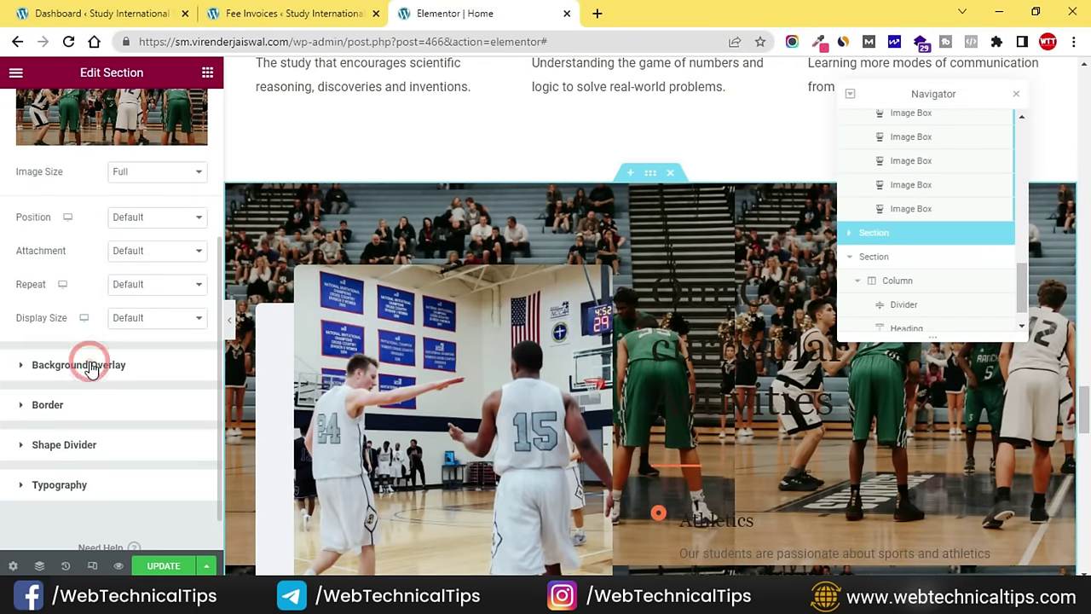
pyautogui.click(91, 367)
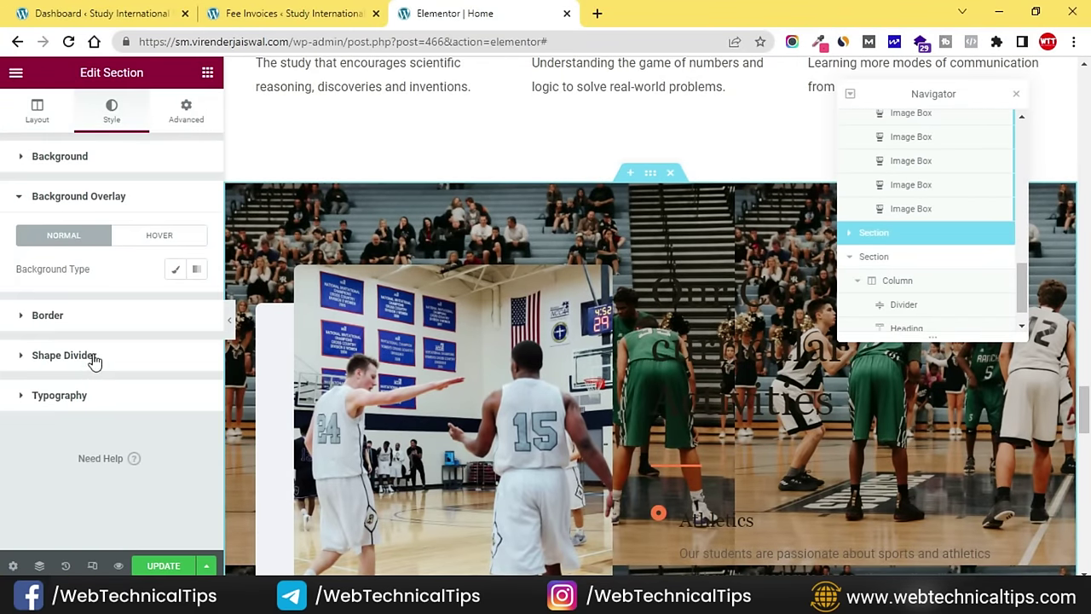
pyautogui.click(175, 268)
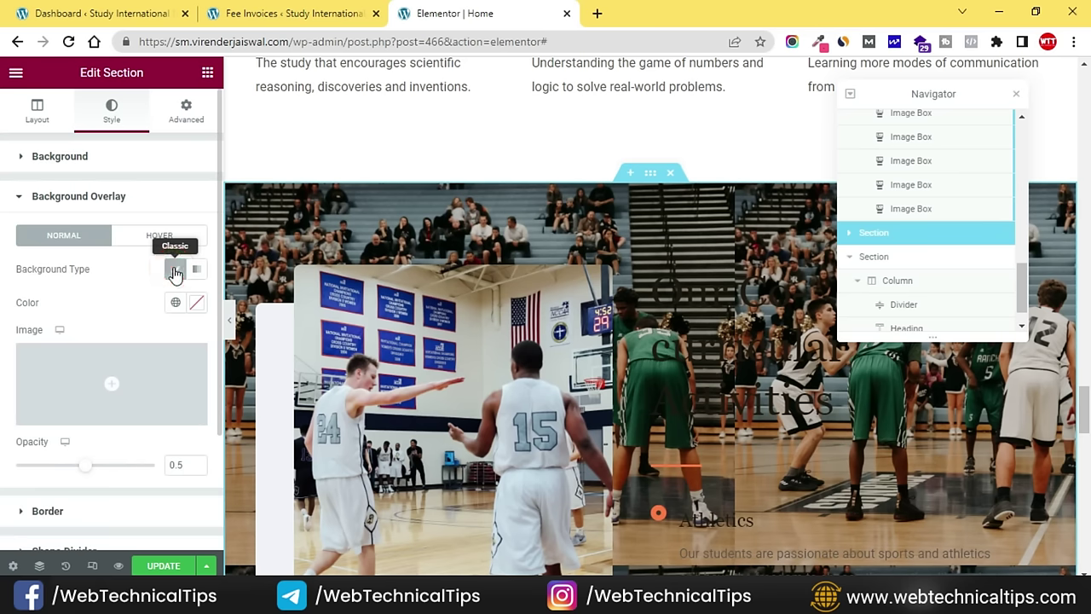
pyautogui.click(192, 307)
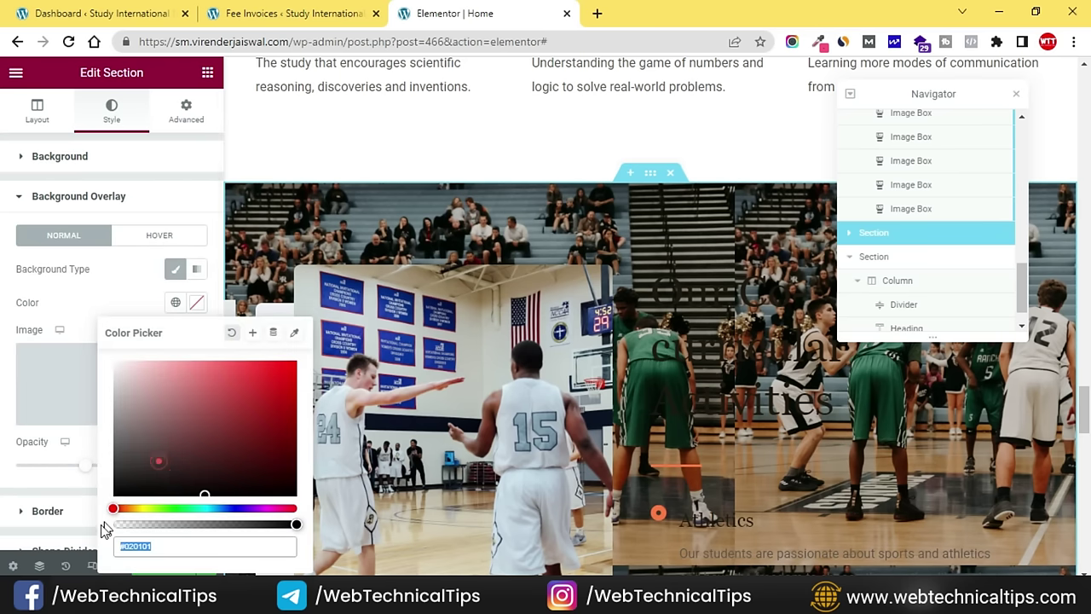
pyautogui.click(105, 526)
pyautogui.click(84, 305)
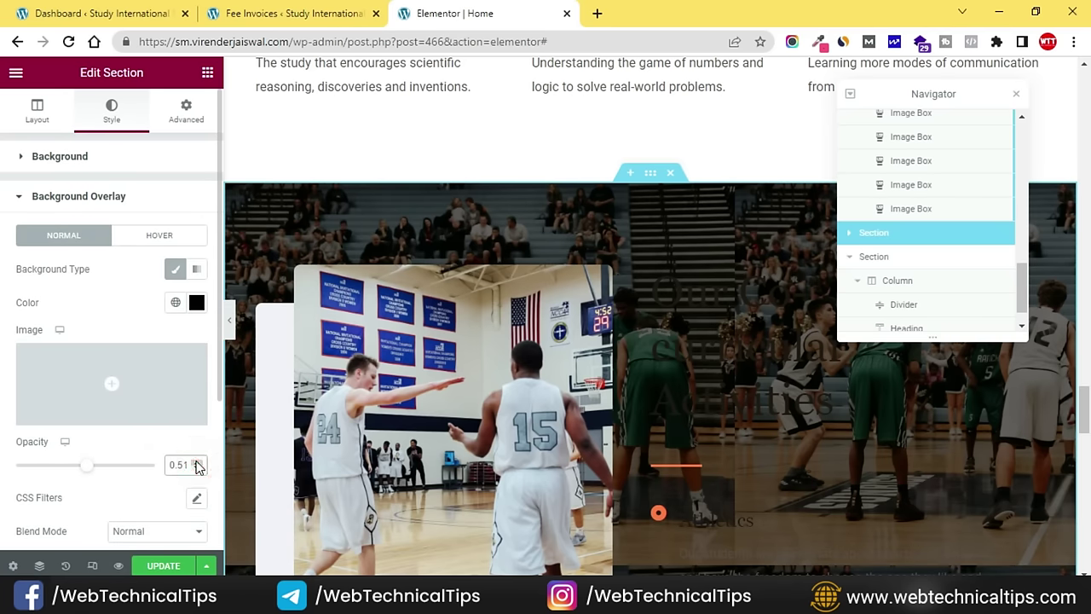
pyautogui.doubleClick(180, 464)
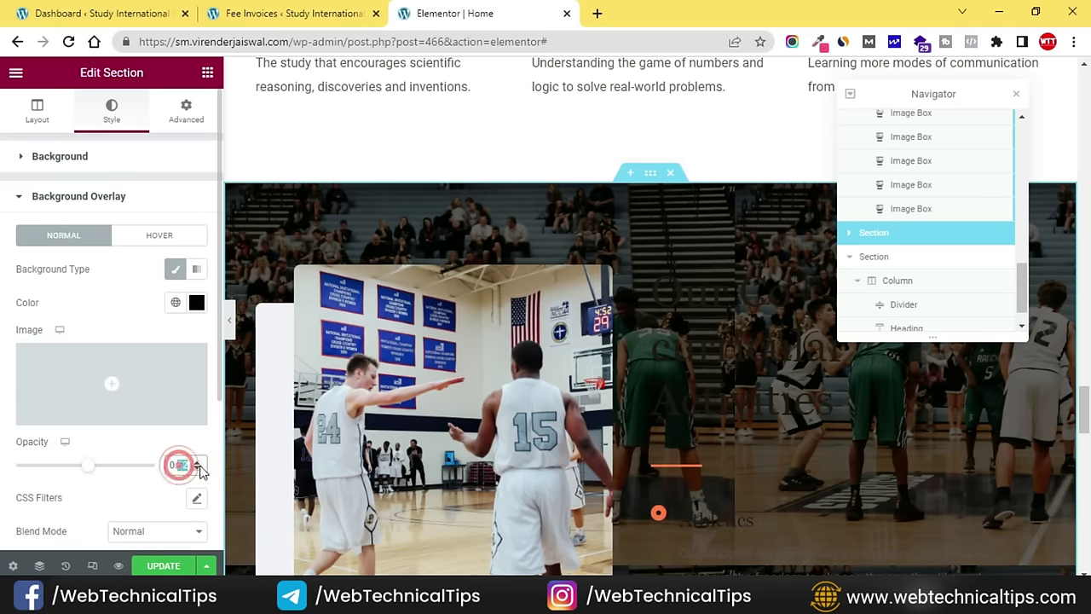
pyautogui.write('0.6')
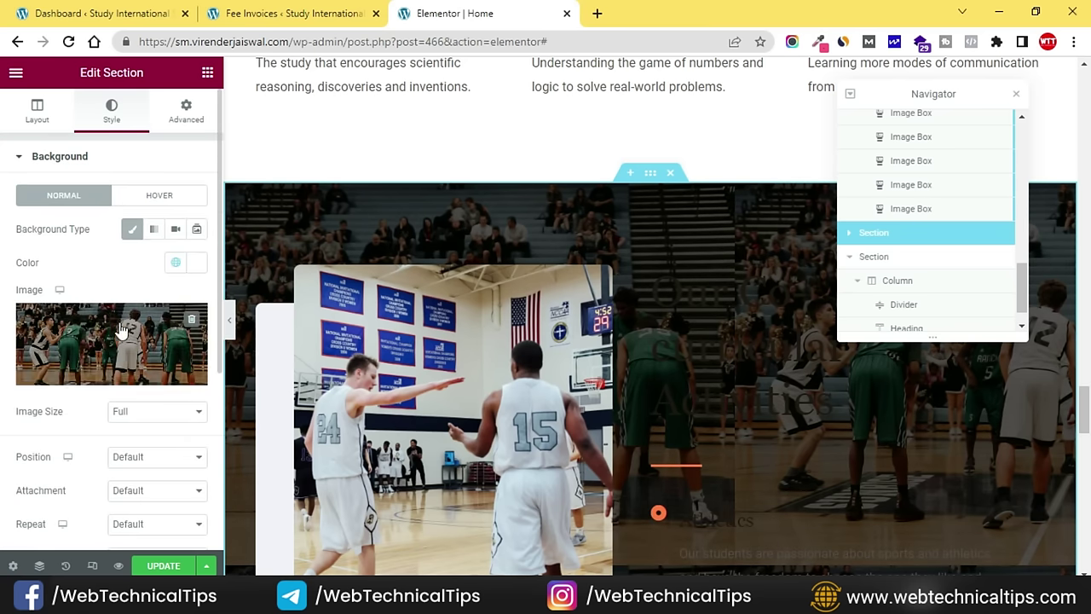
# Step: Set the background image to Center Center, Fixed attachment, No-repeat and Cover
pyautogui.scroll(-2, 102, 364)
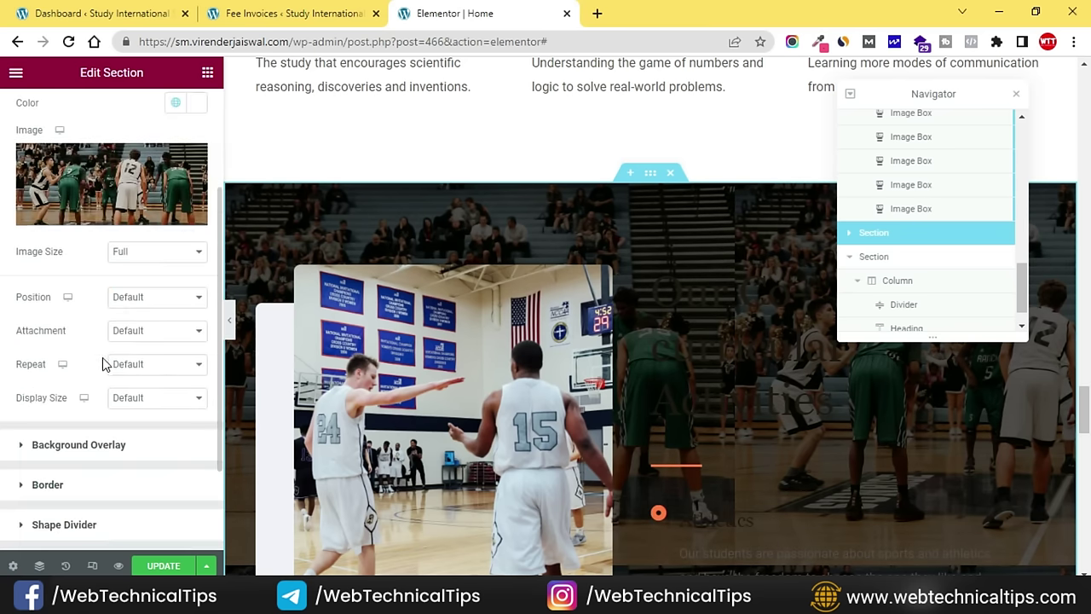
pyautogui.click(142, 298)
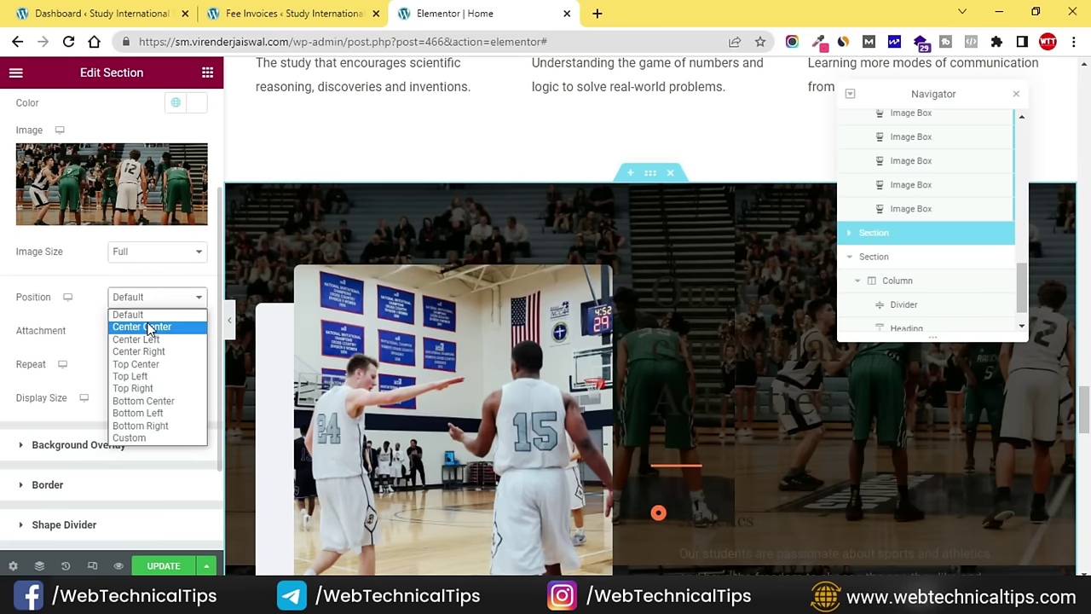
pyautogui.click(148, 323)
pyautogui.click(156, 330)
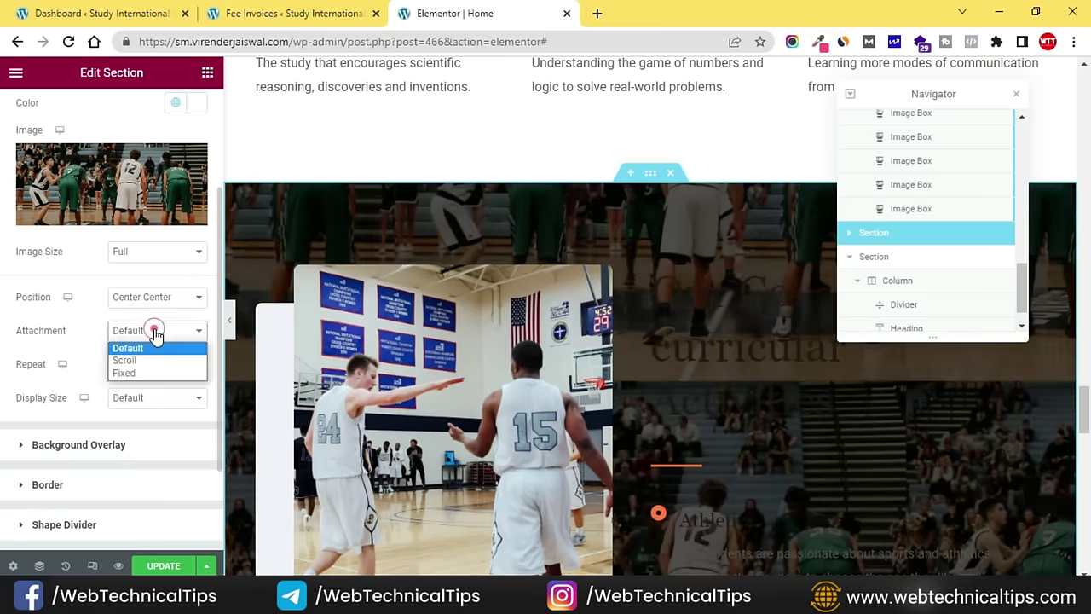
pyautogui.click(149, 372)
pyautogui.click(147, 388)
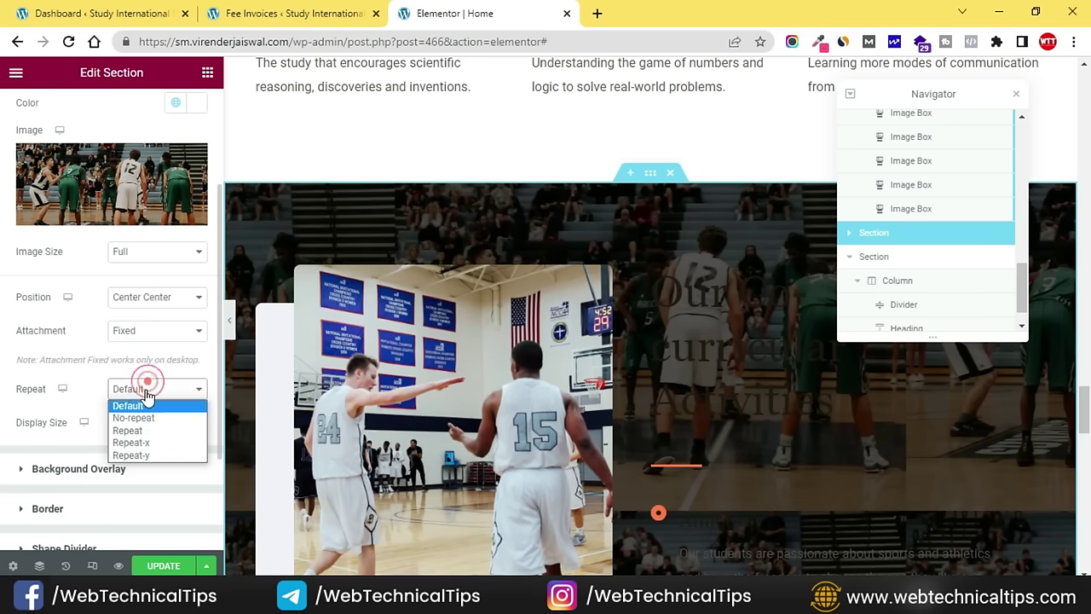
pyautogui.click(134, 416)
pyautogui.click(144, 425)
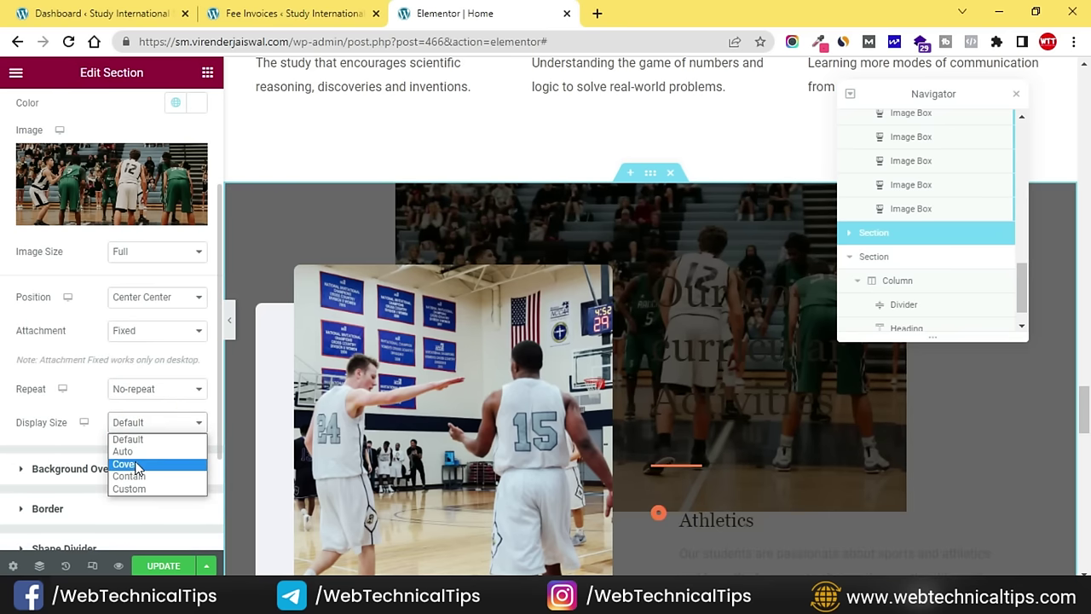
pyautogui.click(137, 466)
pyautogui.scroll(1, 653, 275)
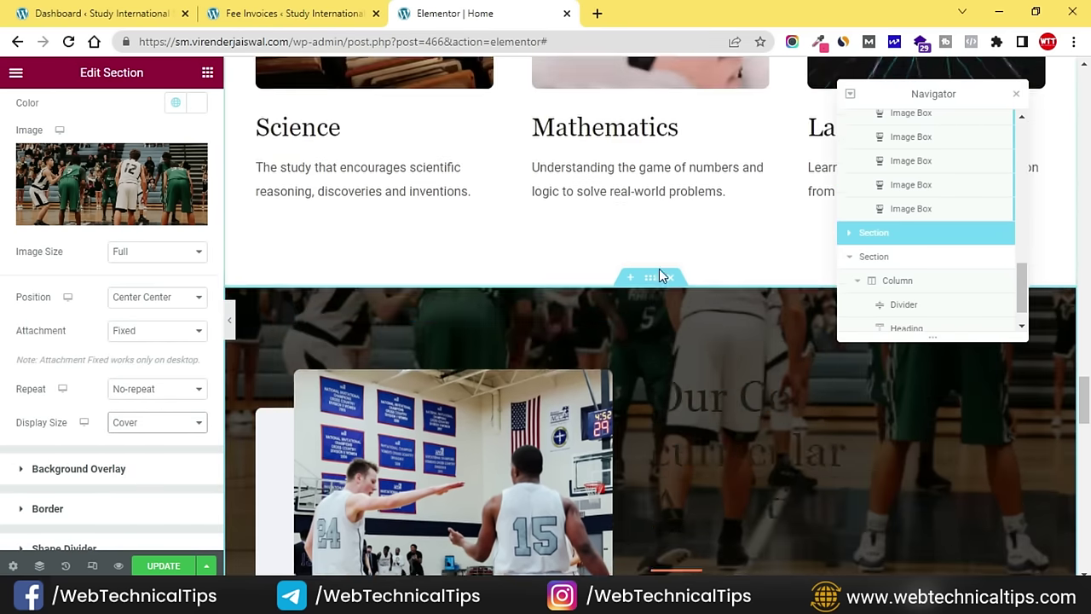
pyautogui.scroll(-2, 657, 448)
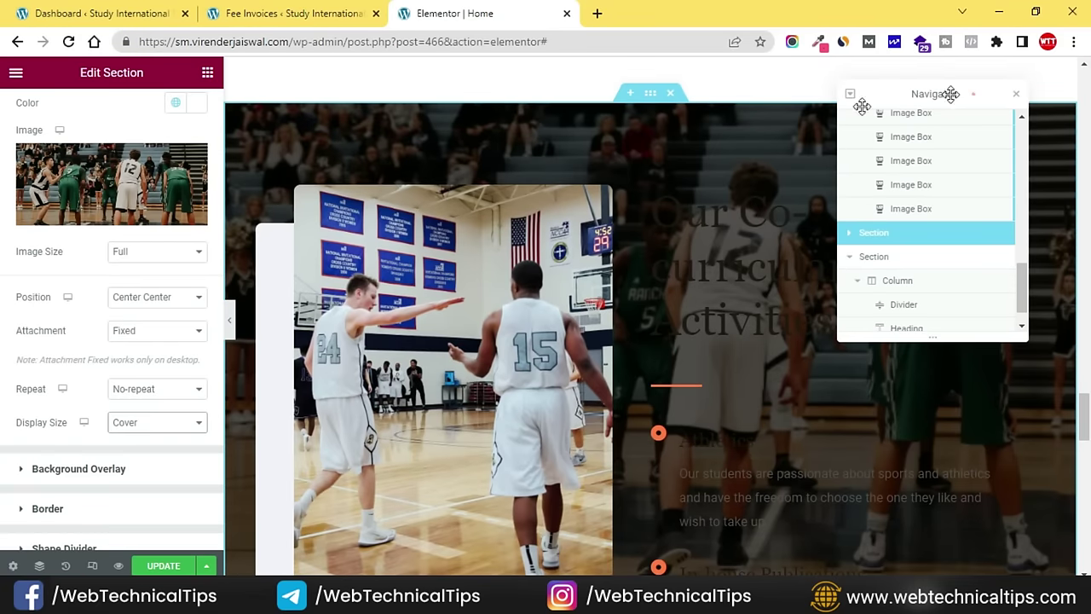
# Step: Select the Our Co-curricular Activities heading and show its style settings
pyautogui.moveTo(950, 94); pyautogui.dragTo(387, 129)
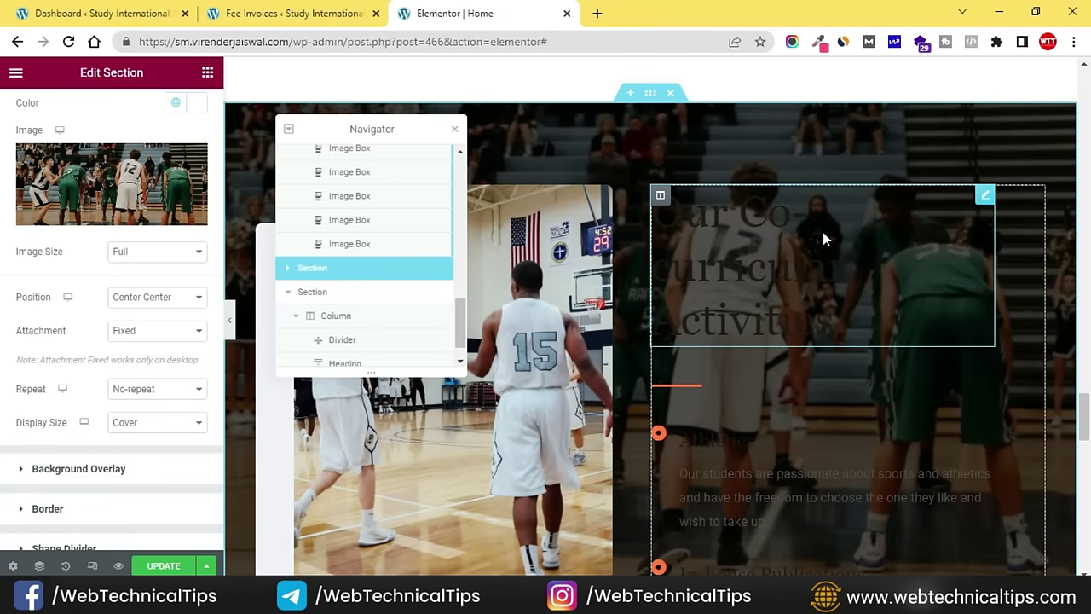
pyautogui.click(985, 196)
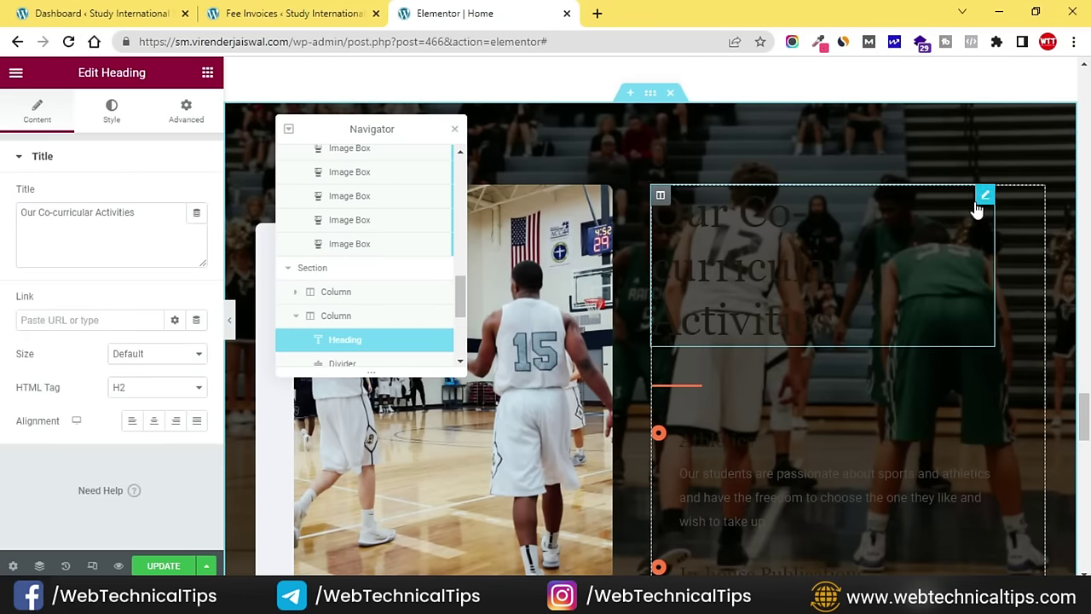
pyautogui.click(111, 121)
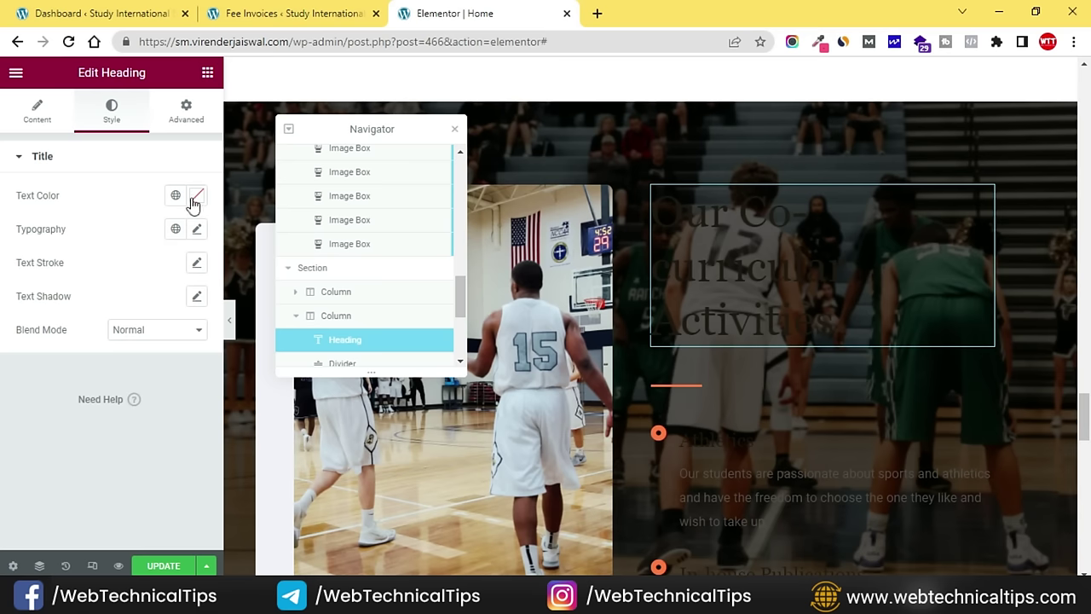
# Step: Make the heading text and the Athletics title and description white (#FFFFFF)
pyautogui.click(196, 195)
pyautogui.moveTo(195, 254); pyautogui.dragTo(115, 254)
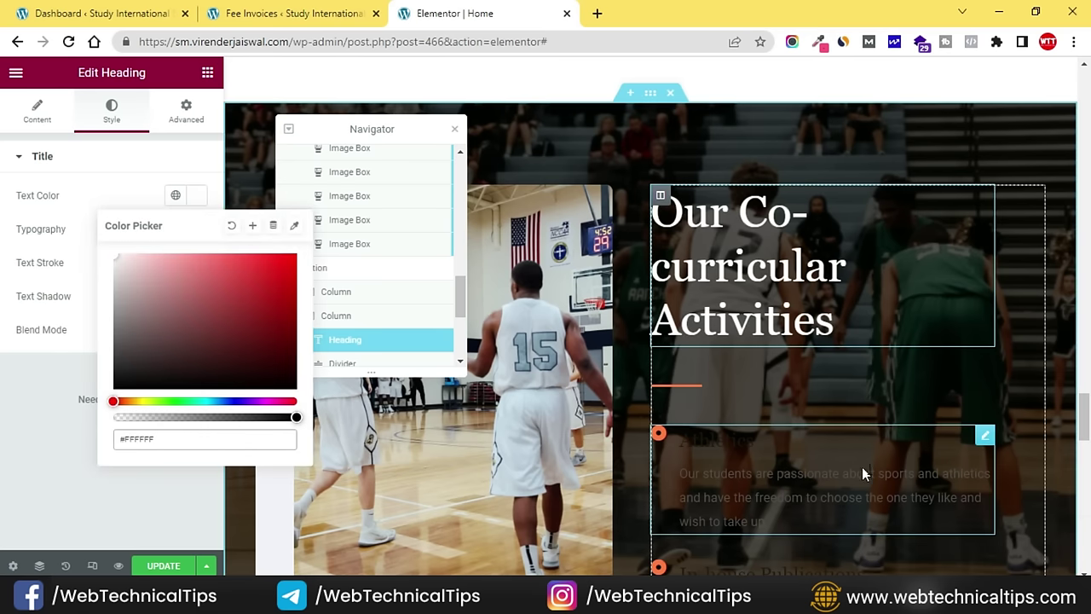
pyautogui.click(984, 438)
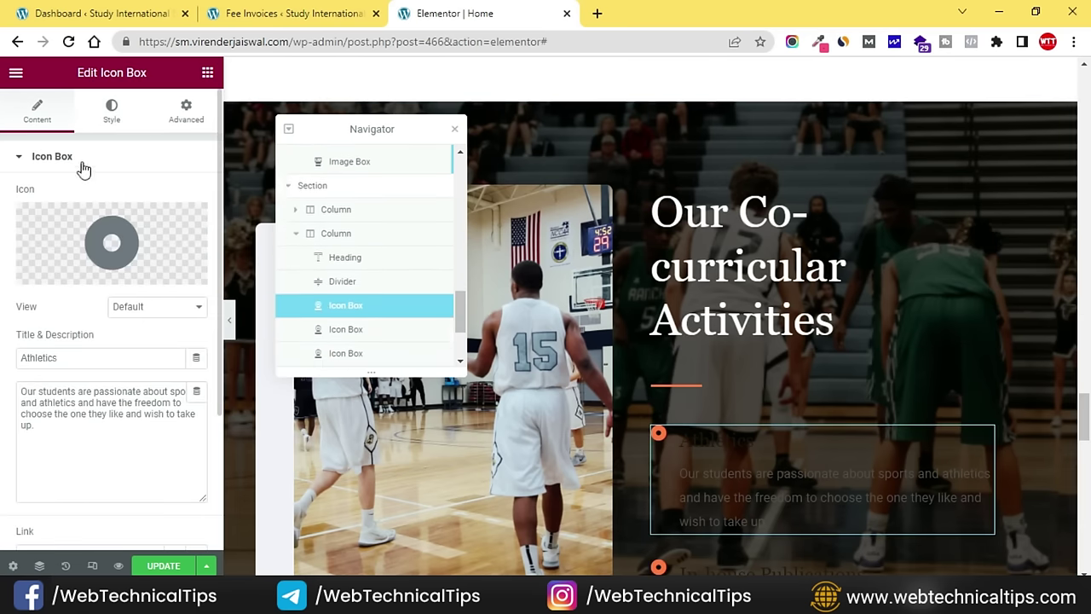
pyautogui.click(111, 128)
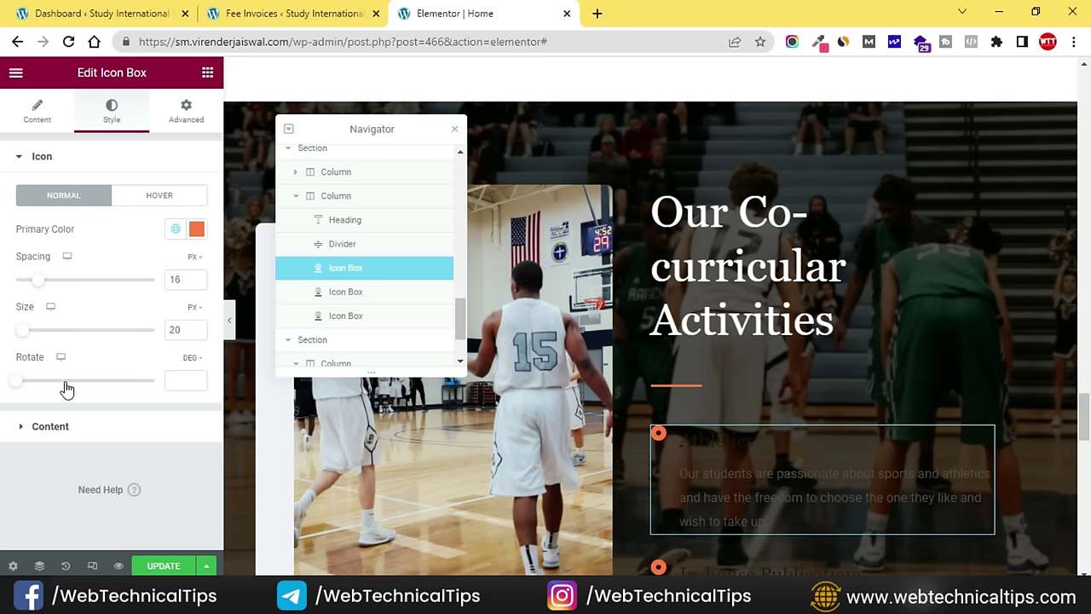
pyautogui.click(42, 421)
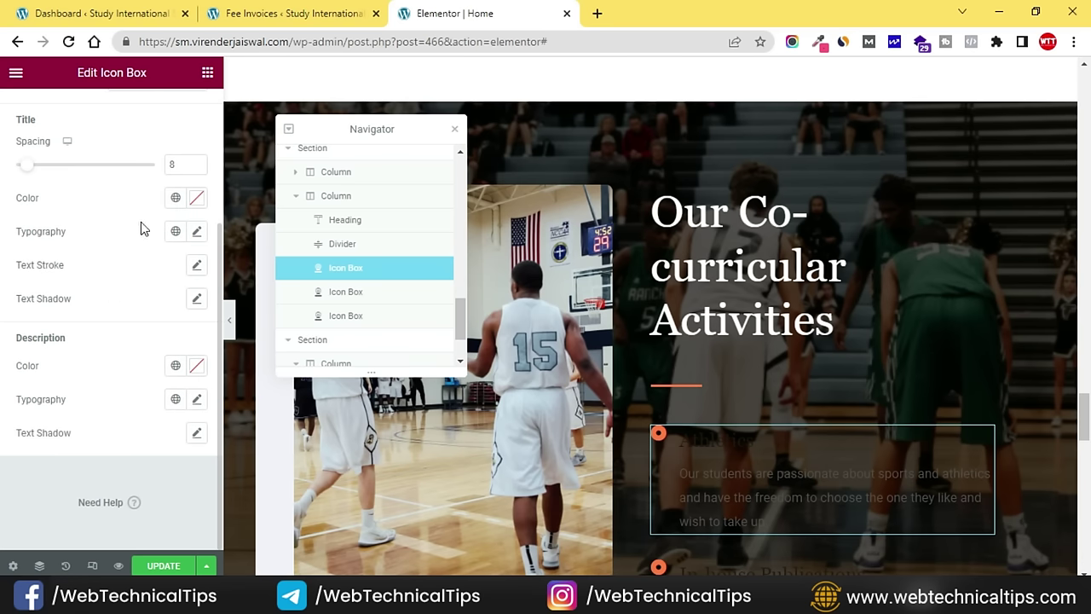
pyautogui.click(197, 198)
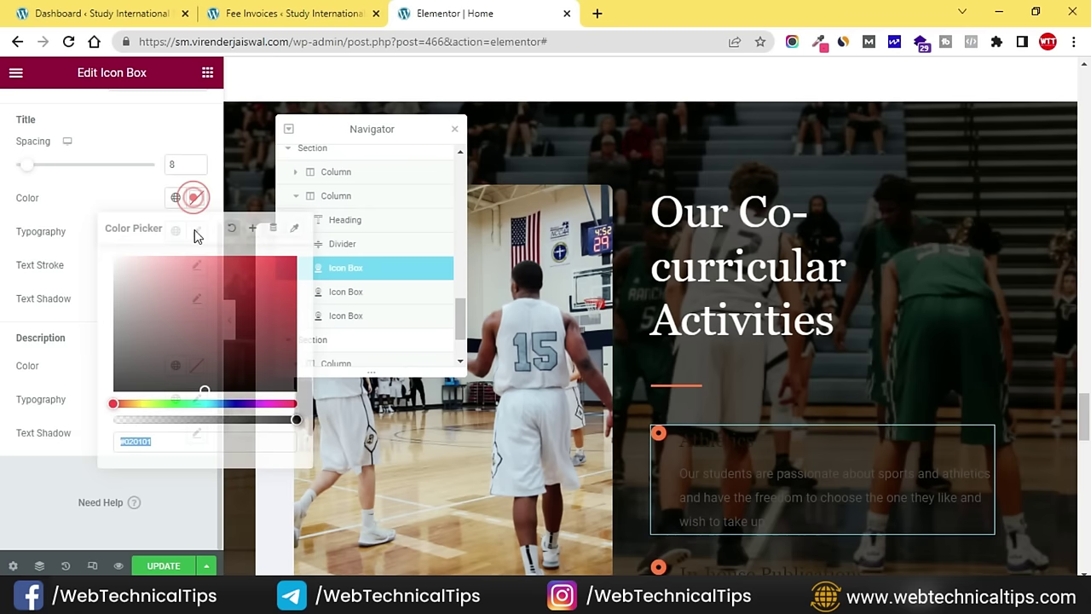
pyautogui.click(64, 203)
pyautogui.click(197, 365)
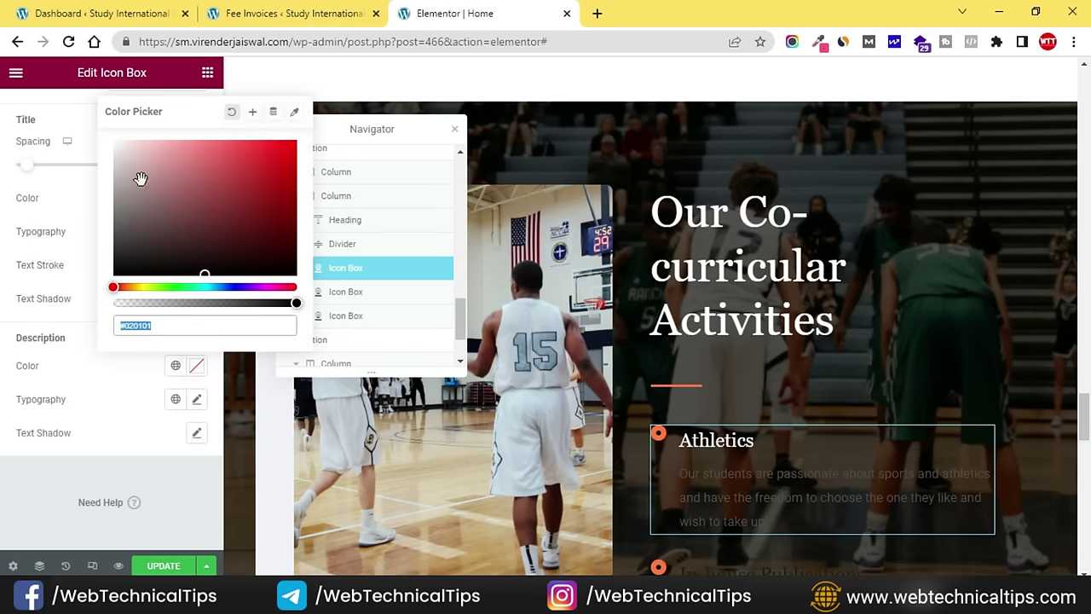
pyautogui.moveTo(140, 178); pyautogui.dragTo(107, 138)
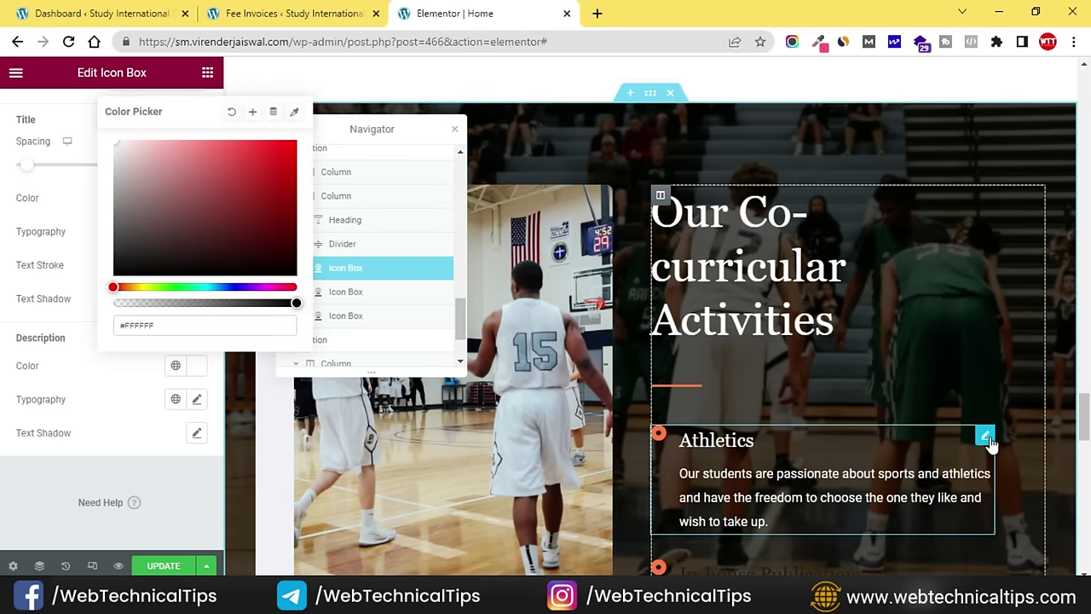
# Step: Copy the Athletics block's style and paste it onto In-house Publications and Performing Arts & Music
pyautogui.rightClick(987, 441)
pyautogui.click(979, 326)
pyautogui.scroll(-4, 846, 333)
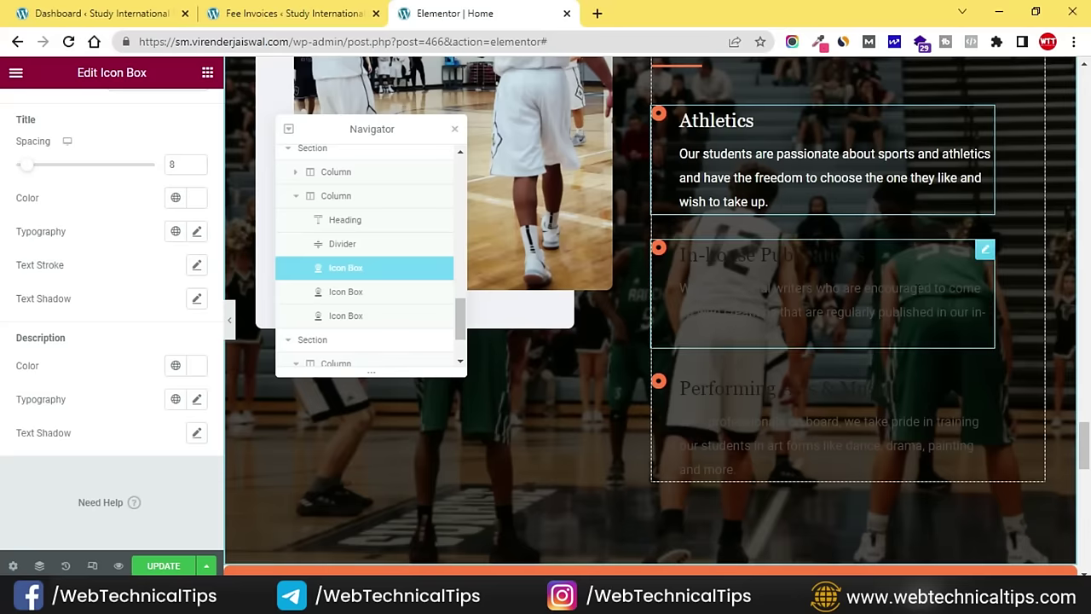
pyautogui.rightClick(984, 249)
pyautogui.click(972, 375)
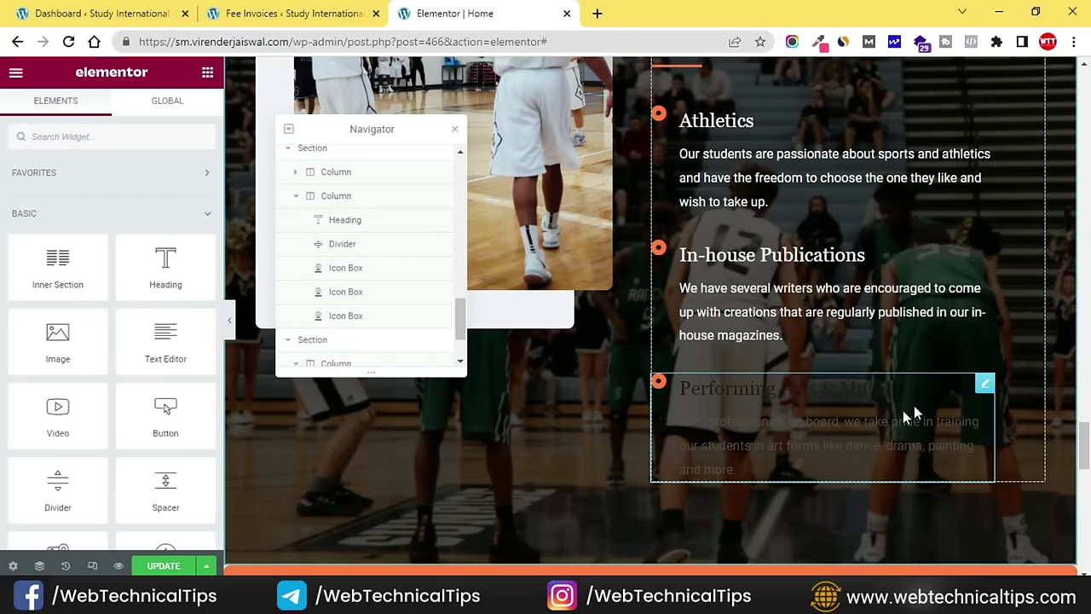
pyautogui.rightClick(912, 412)
pyautogui.click(968, 373)
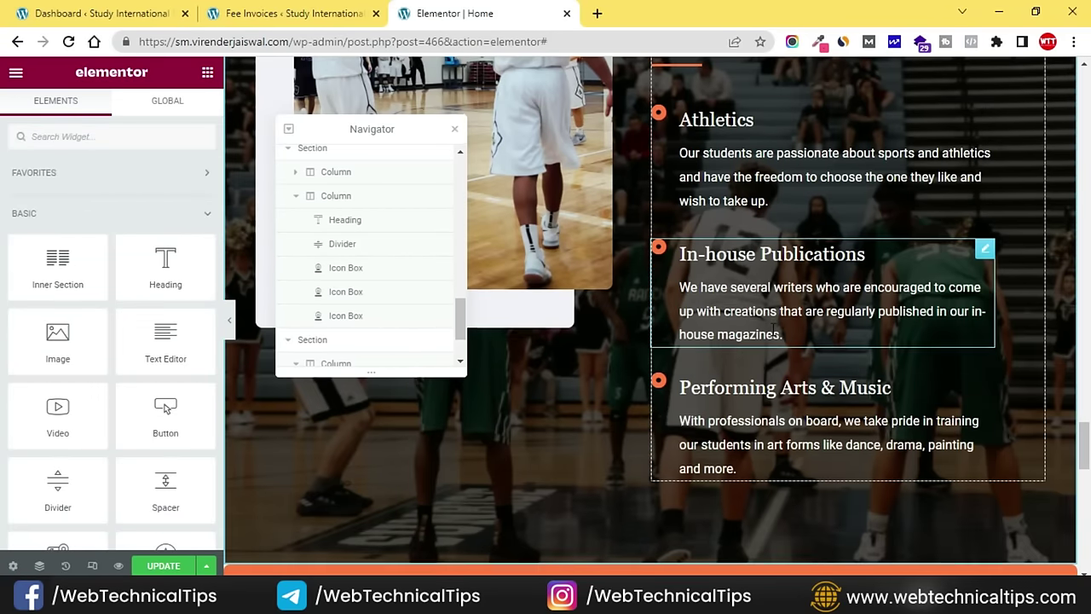
pyautogui.scroll(-2, 659, 309)
pyautogui.scroll(3, 686, 359)
pyautogui.scroll(-8, 686, 359)
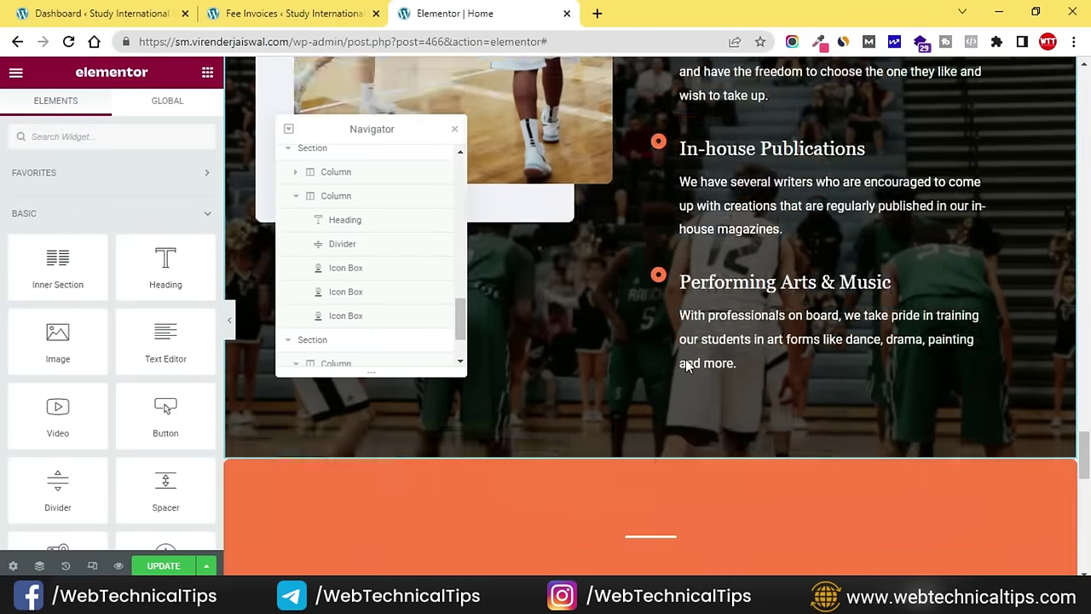
pyautogui.scroll(1, 671, 367)
# Step: Set the orange Subscribe now! section's top padding to 100 px
pyautogui.scroll(1, 671, 367)
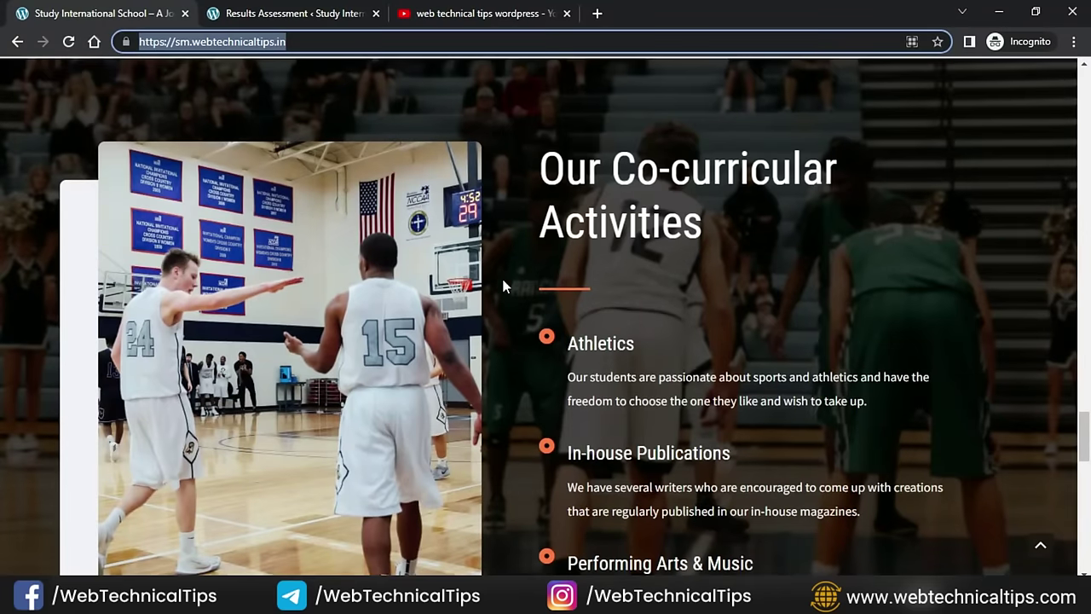
pyautogui.scroll(-7, 506, 287)
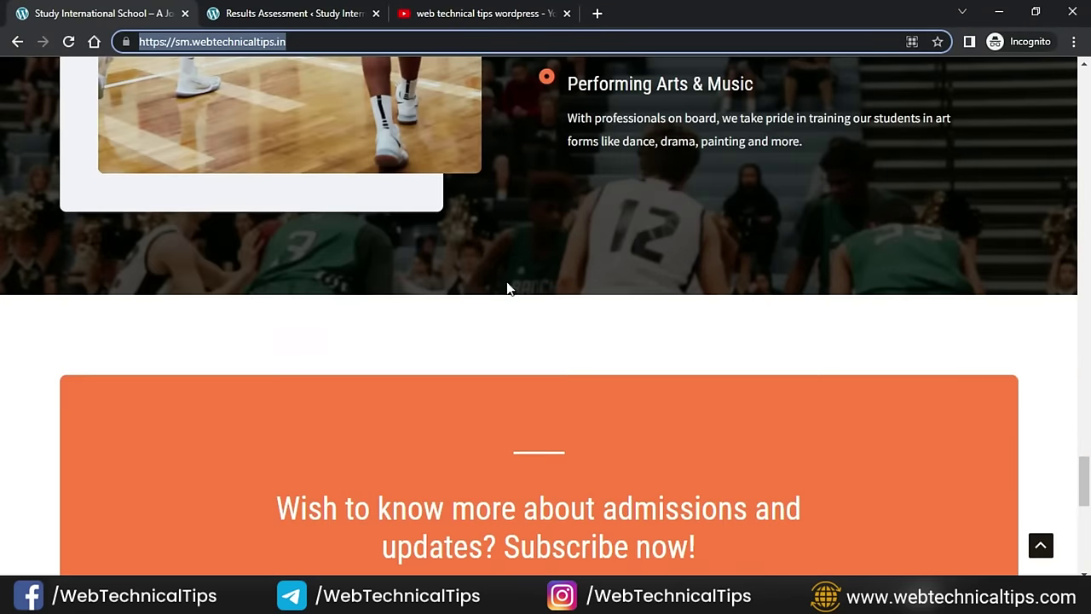
pyautogui.scroll(-5, 540, 307)
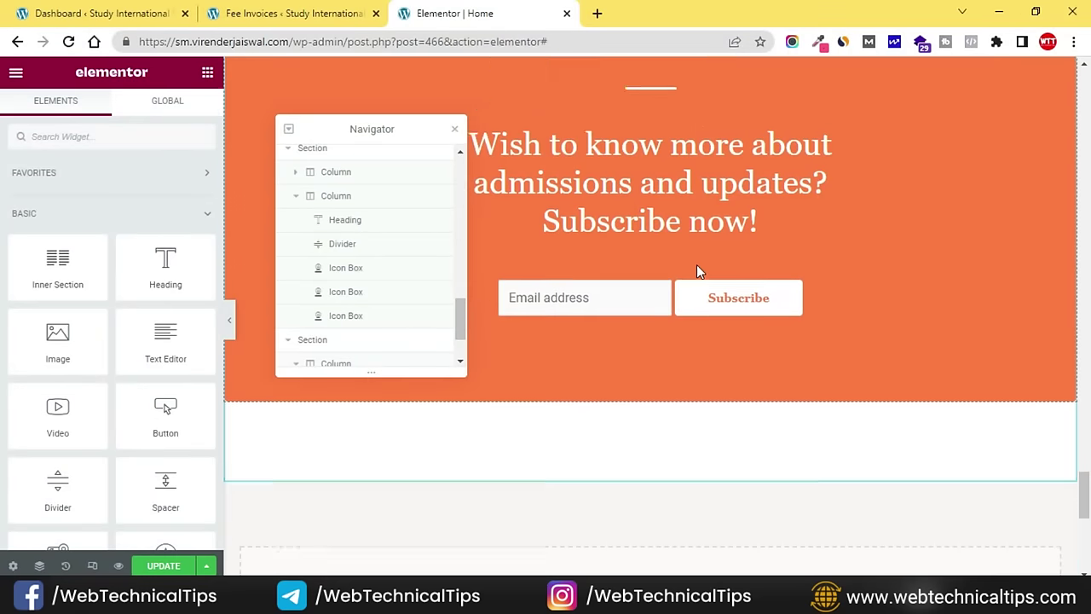
pyautogui.scroll(-1, 696, 265)
pyautogui.scroll(1, 660, 365)
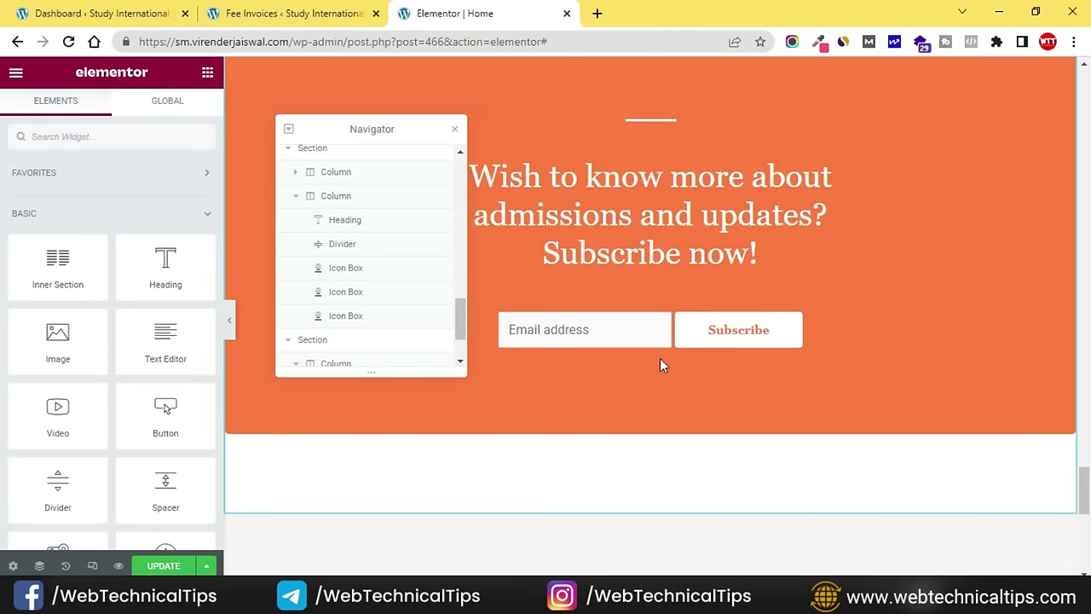
pyautogui.scroll(1, 659, 365)
pyautogui.click(648, 162)
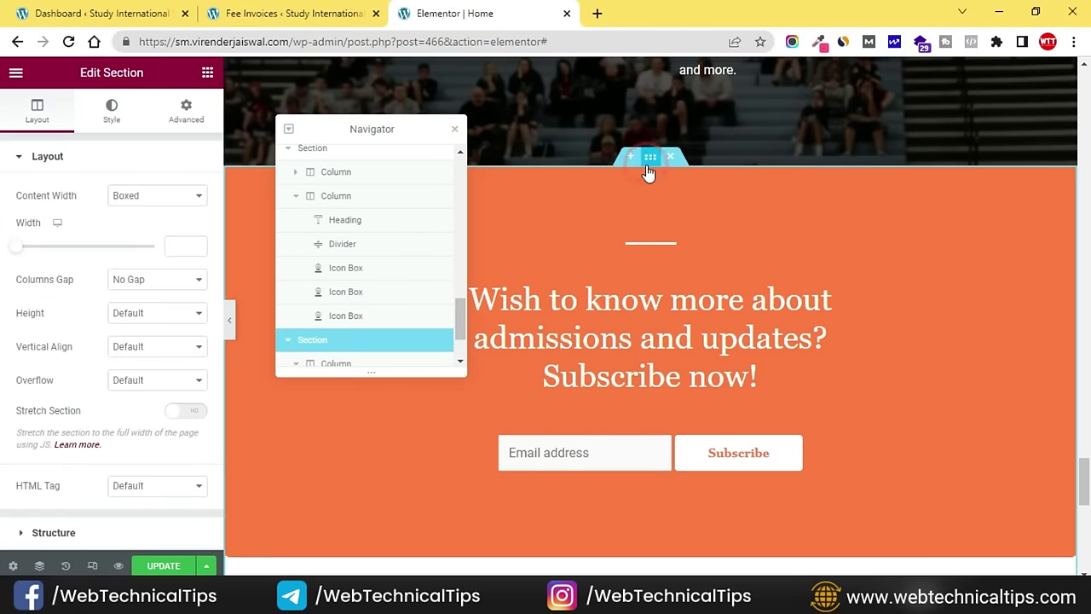
pyautogui.scroll(-1, 388, 312)
pyautogui.click(352, 289)
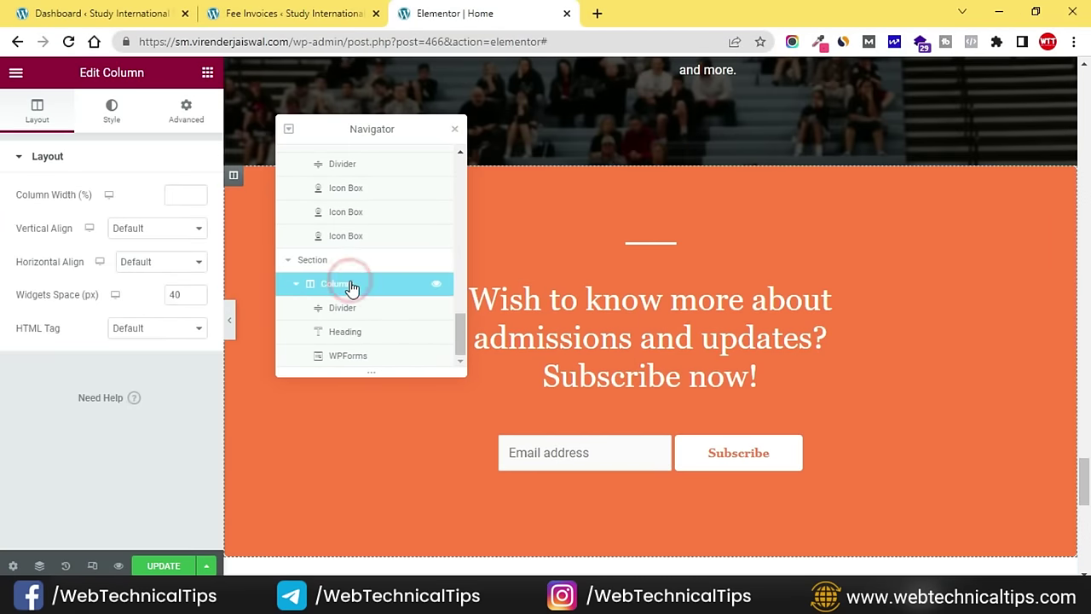
pyautogui.click(365, 264)
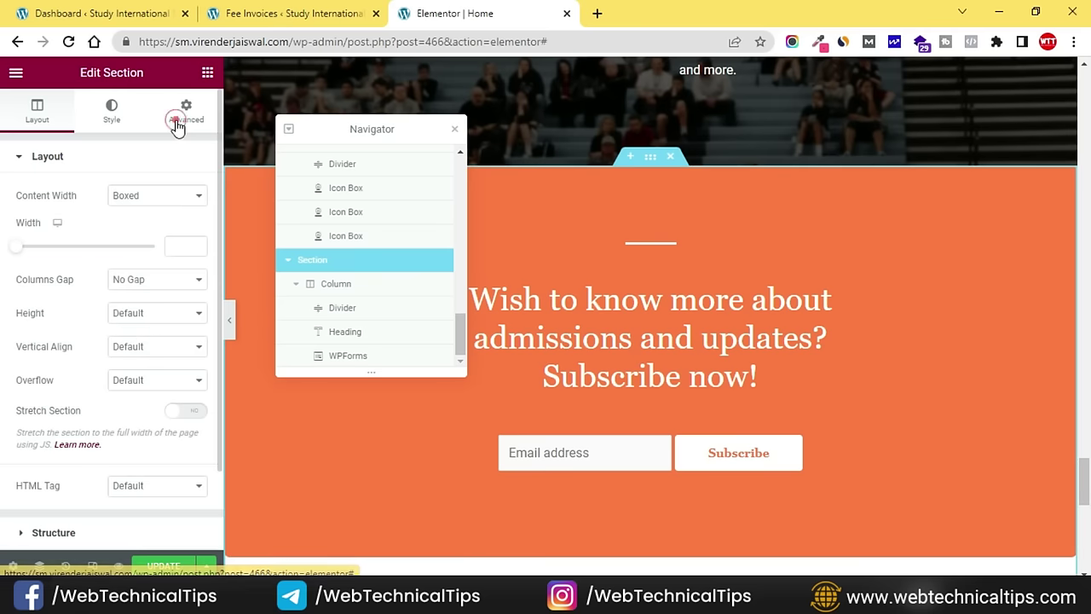
pyautogui.click(178, 125)
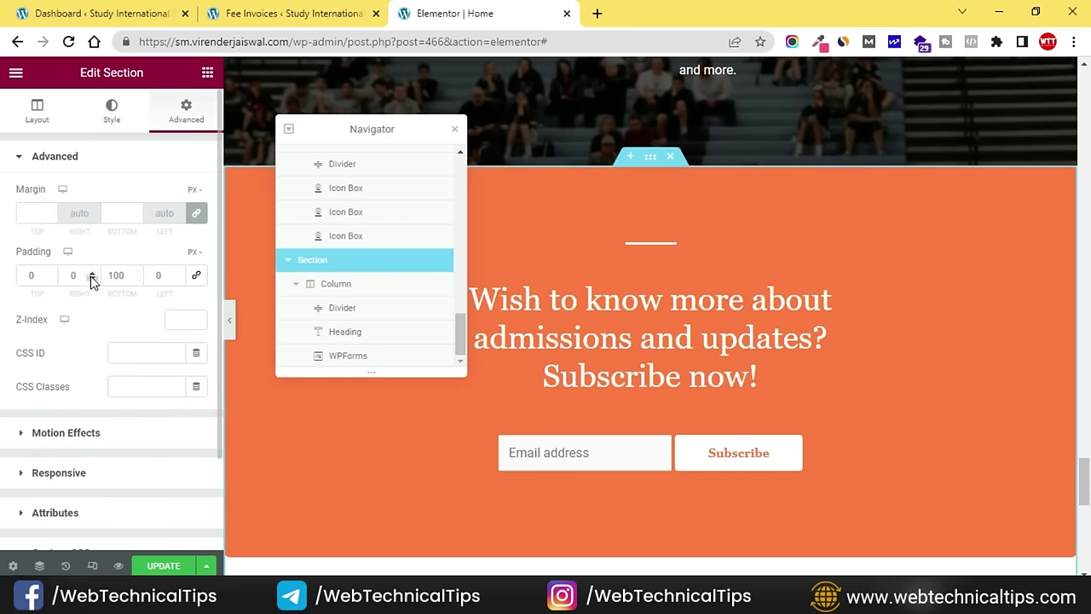
pyautogui.doubleClick(41, 281)
pyautogui.write('100')
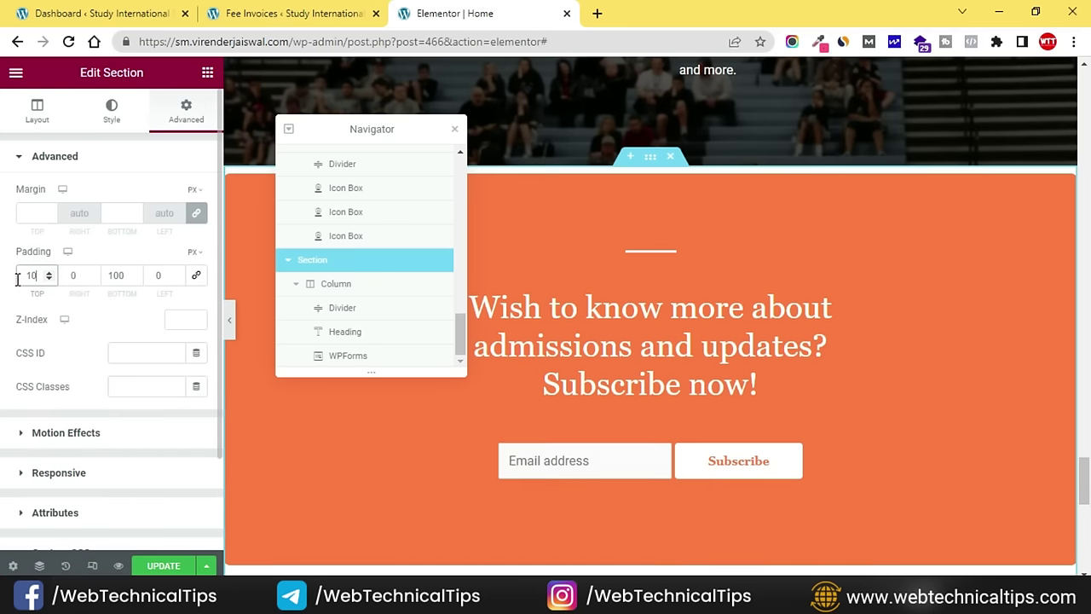
# Step: Save the Home page with Update
pyautogui.scroll(-5, 706, 345)
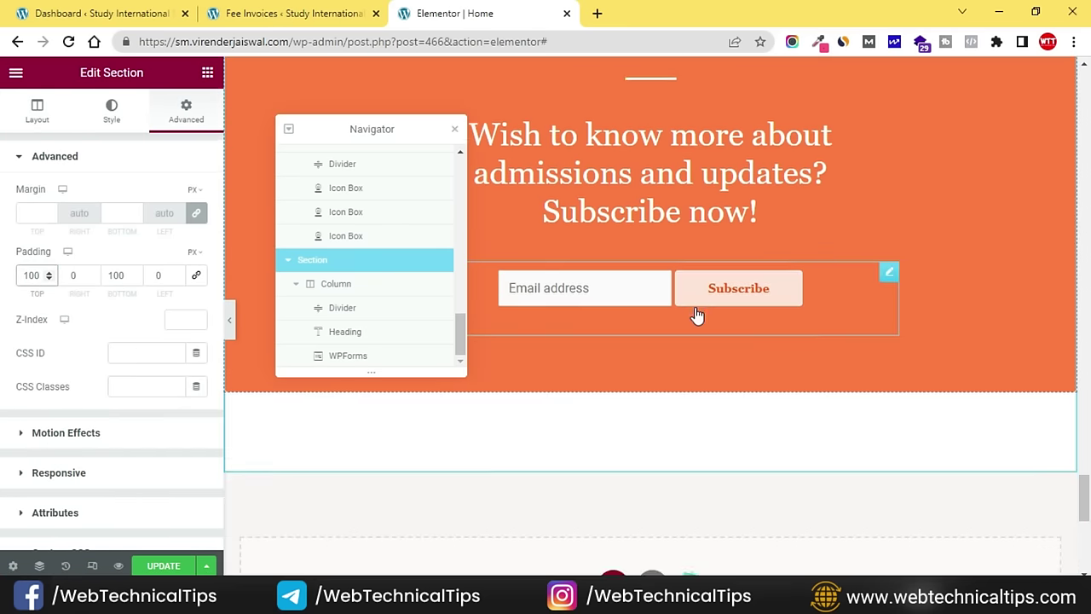
pyautogui.scroll(-4, 694, 314)
pyautogui.scroll(8, 672, 311)
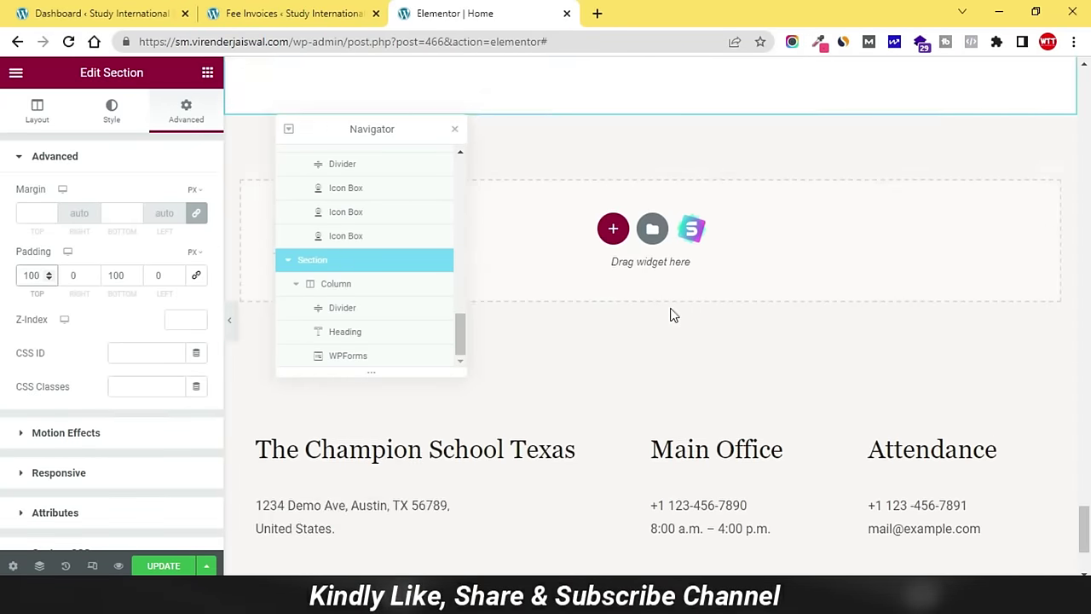
pyautogui.scroll(15, 669, 314)
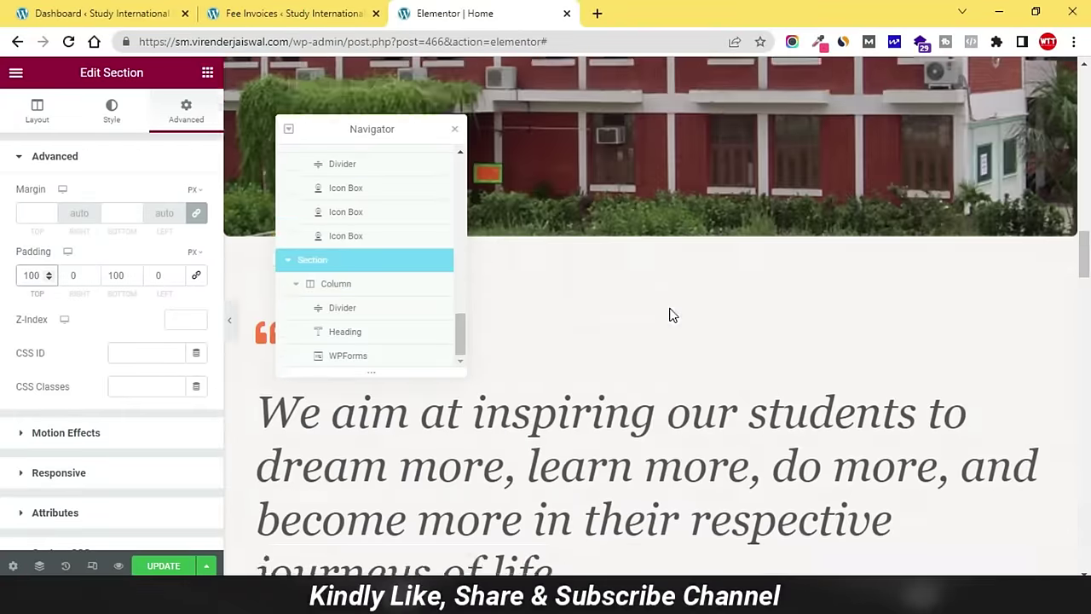
pyautogui.scroll(10, 670, 312)
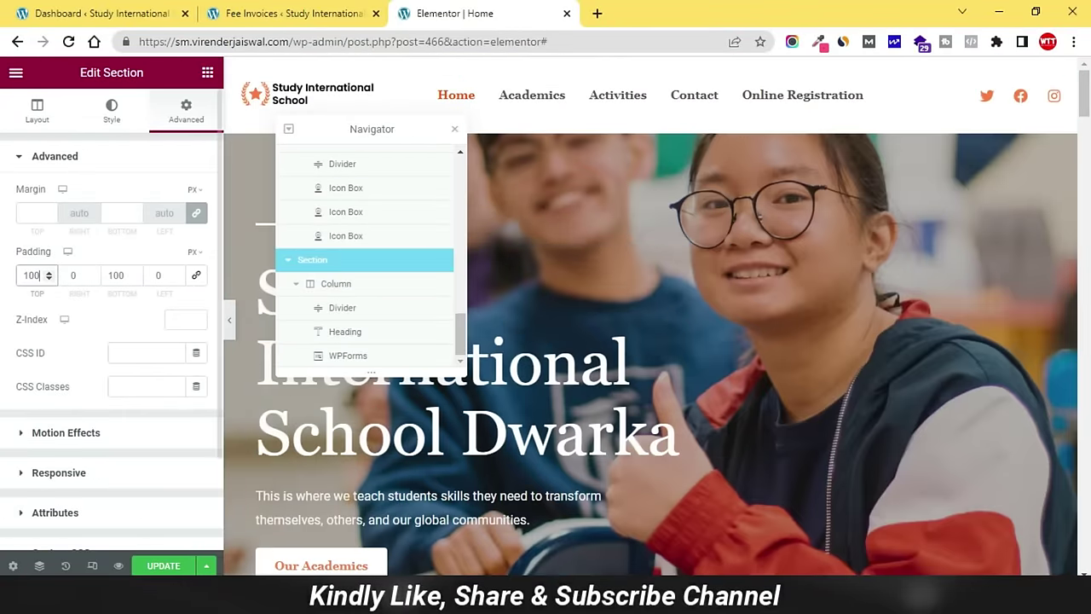
pyautogui.click(164, 566)
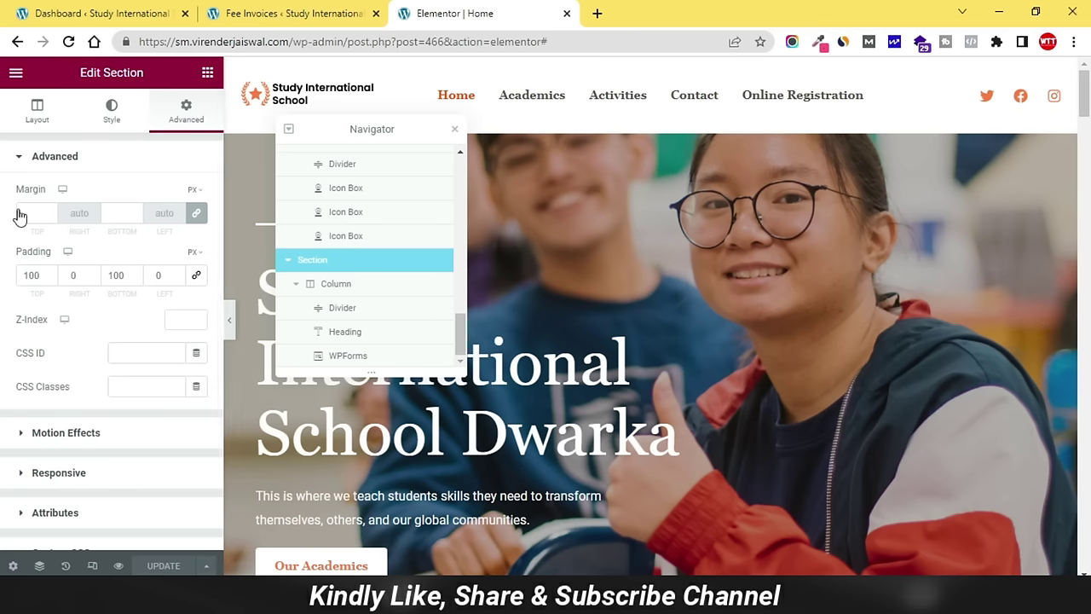
# Step: Go to the Global Fonts page in Elementor's Site Settings
pyautogui.click(13, 566)
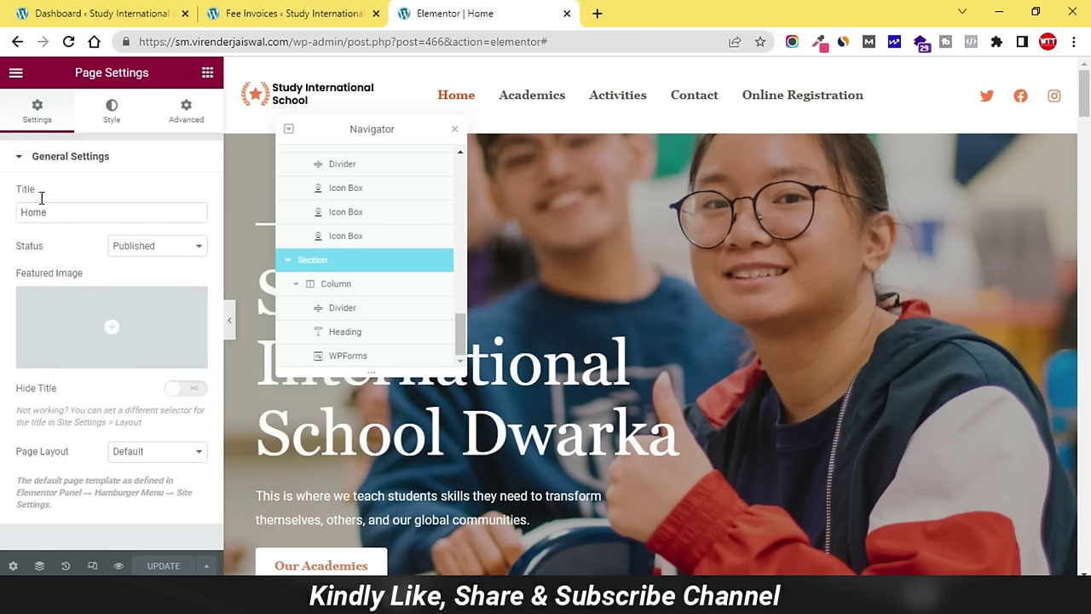
pyautogui.click(14, 75)
pyautogui.click(119, 146)
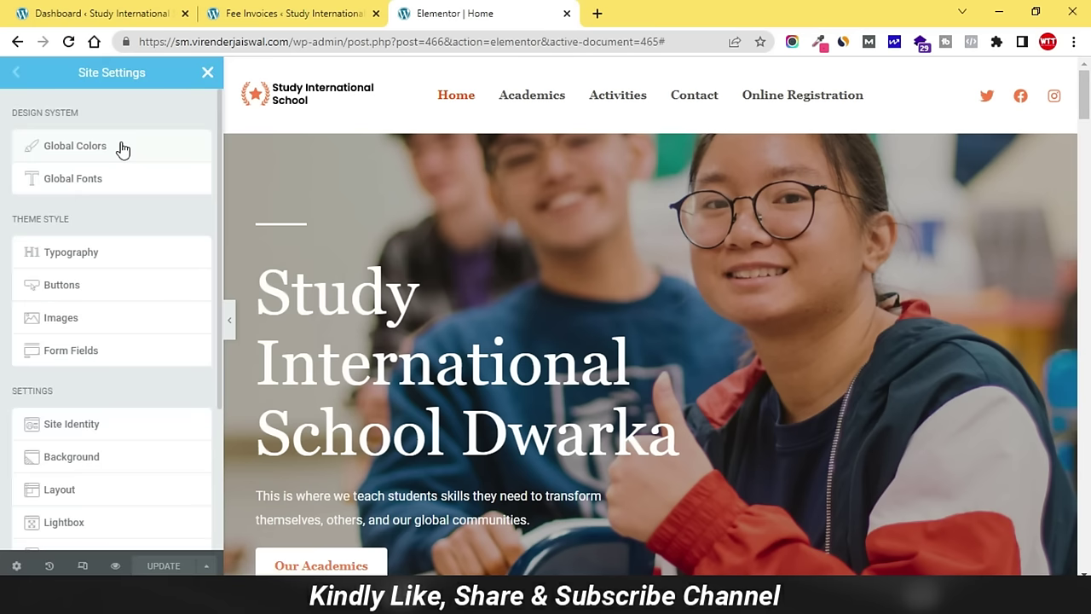
pyautogui.click(120, 147)
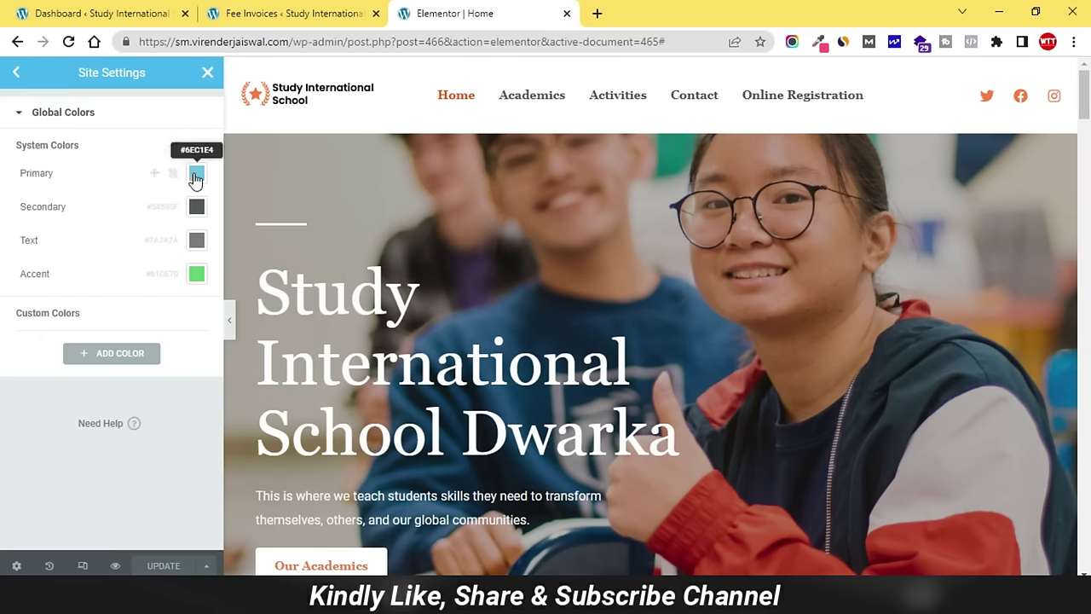
pyautogui.click(16, 73)
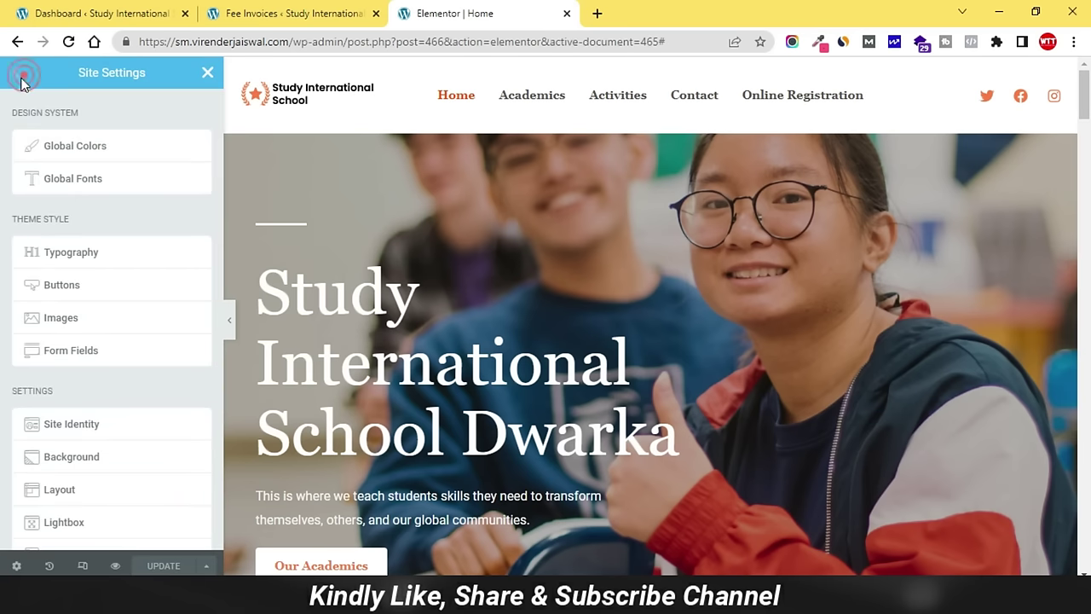
pyautogui.click(136, 187)
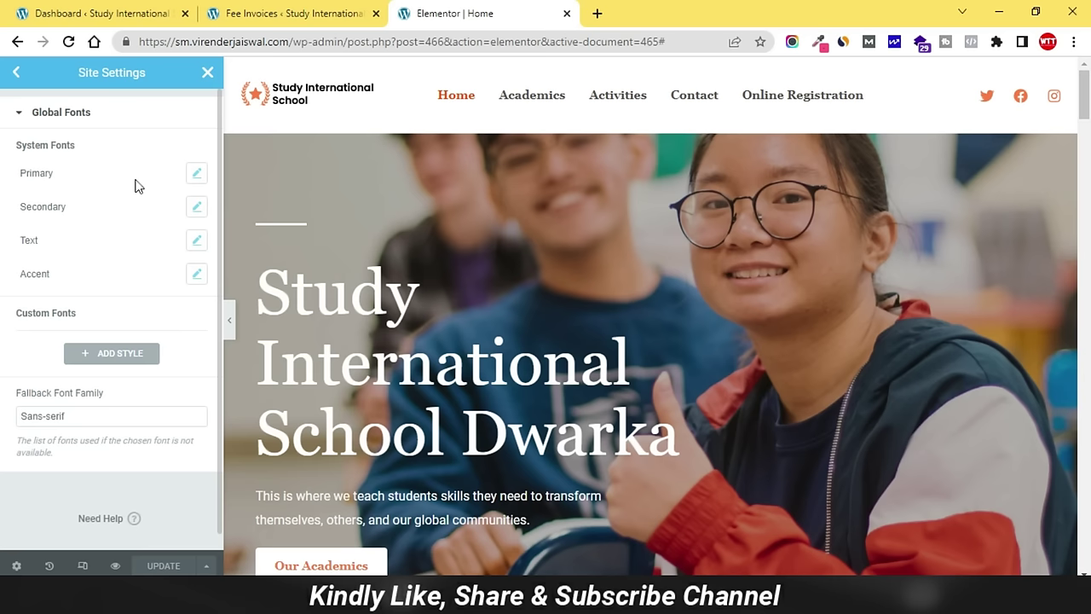
# Step: Change the Secondary global font family to Roboto Condensed and save the global fonts
pyautogui.click(196, 174)
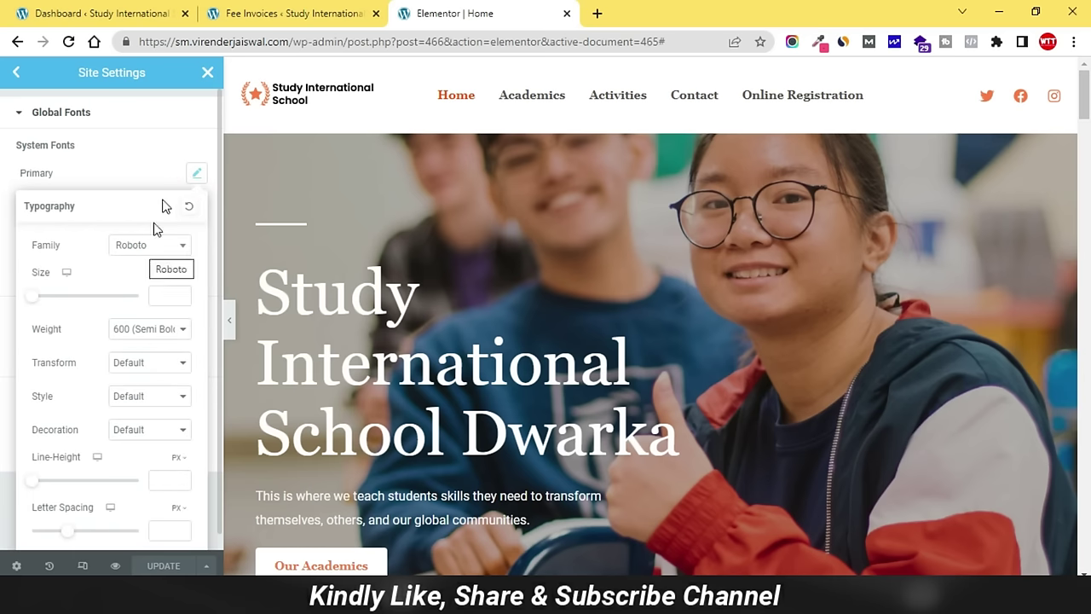
pyautogui.click(157, 184)
pyautogui.click(197, 209)
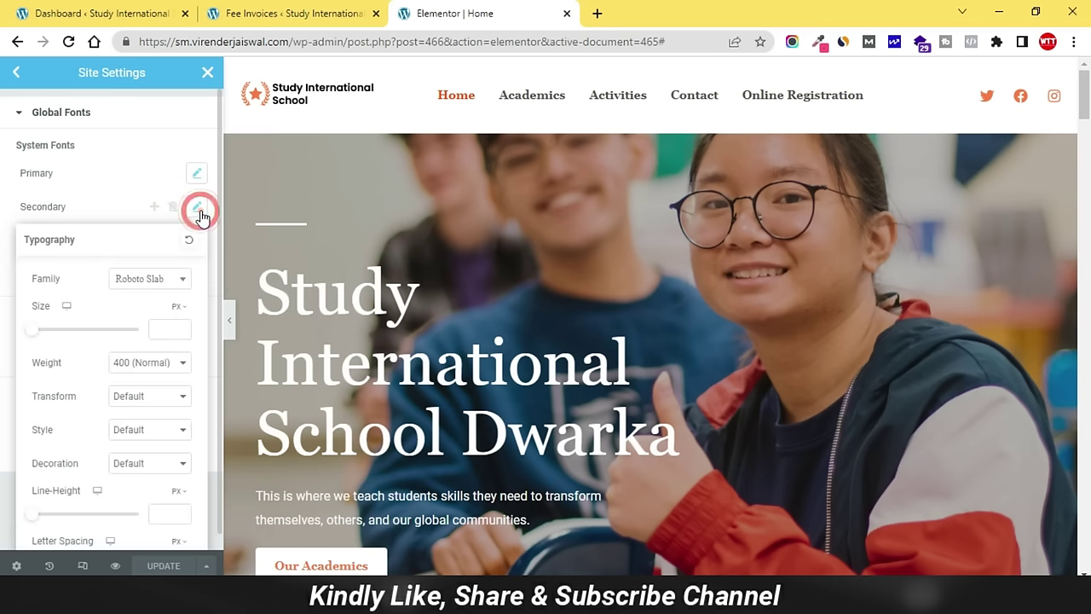
pyautogui.click(141, 281)
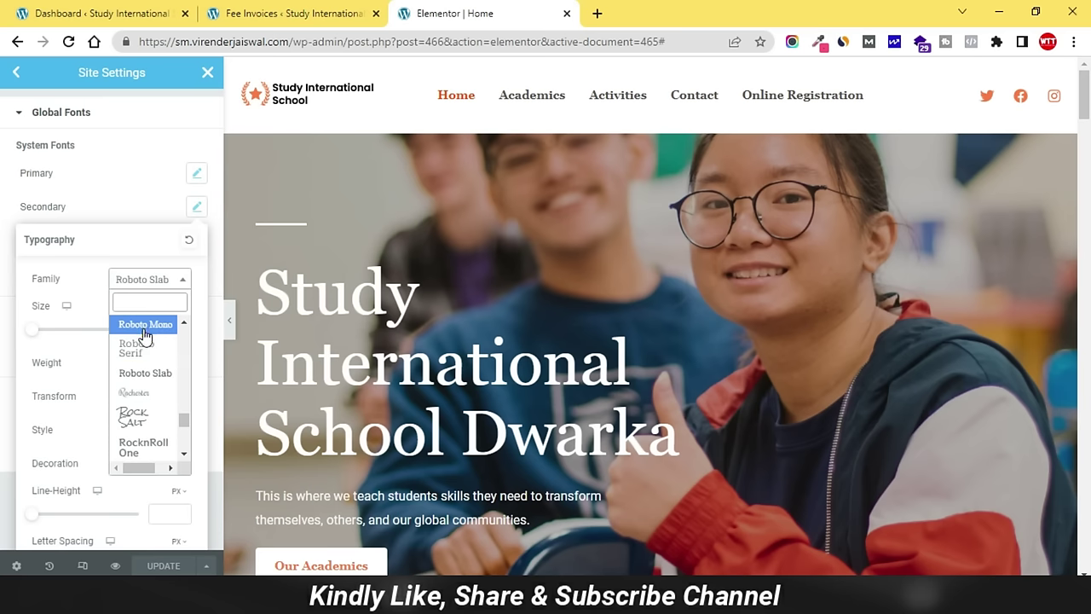
pyautogui.click(150, 296)
pyautogui.write('robo')
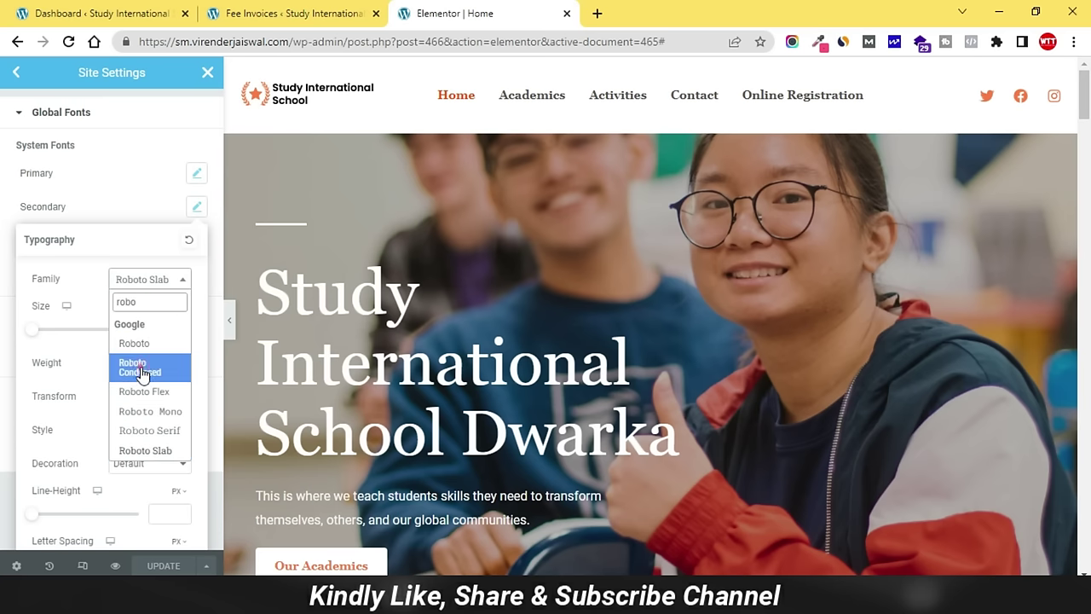
pyautogui.click(139, 367)
pyautogui.click(123, 206)
pyautogui.click(196, 239)
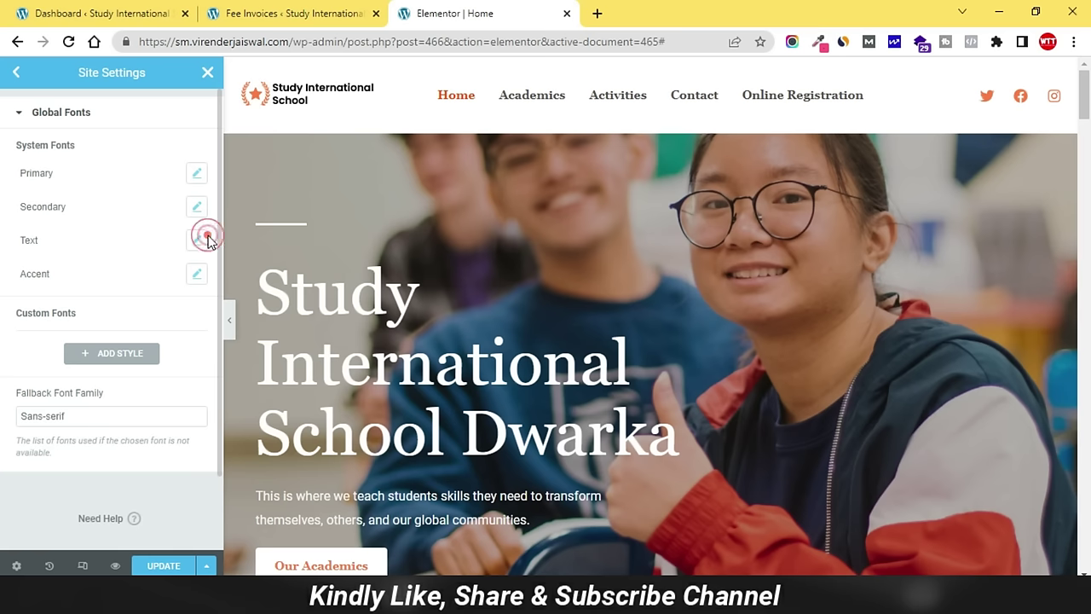
pyautogui.click(118, 241)
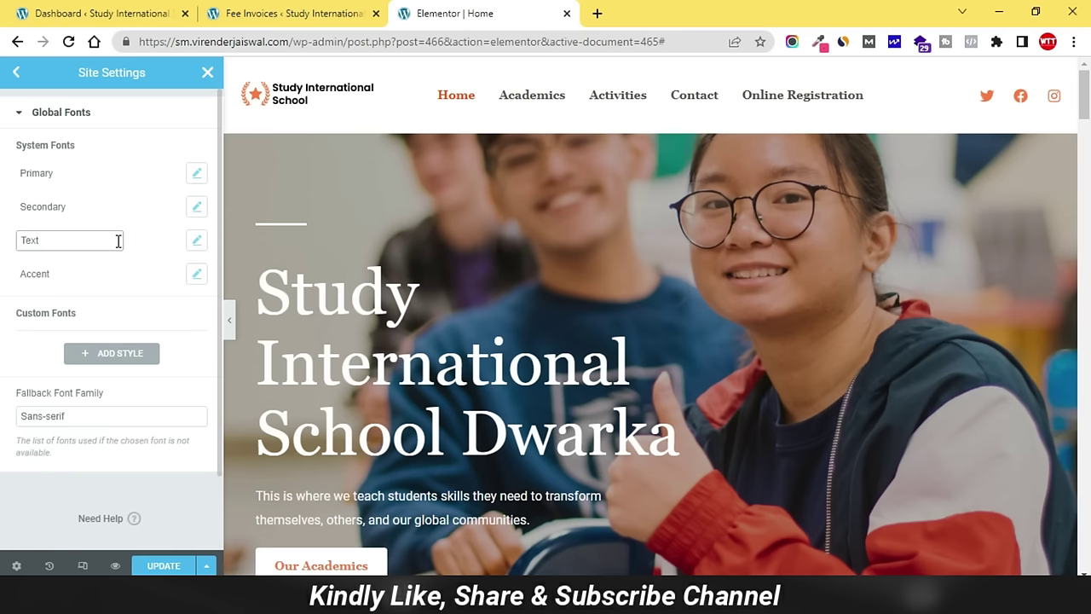
pyautogui.click(146, 243)
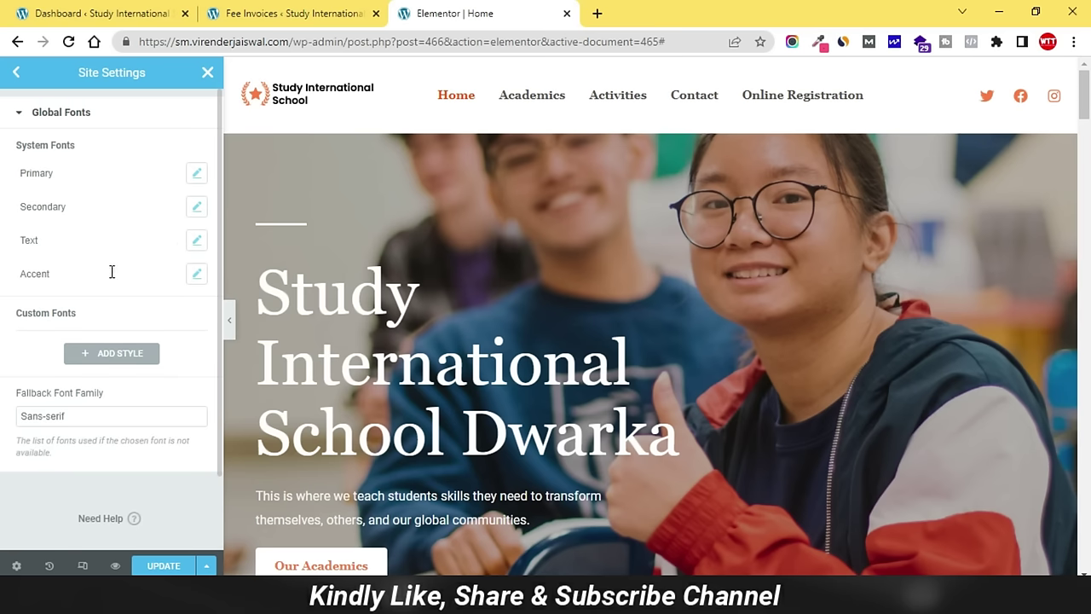
pyautogui.click(160, 562)
# Step: Edit the Body and Link typography in the theme's Typography settings and save
pyautogui.click(16, 75)
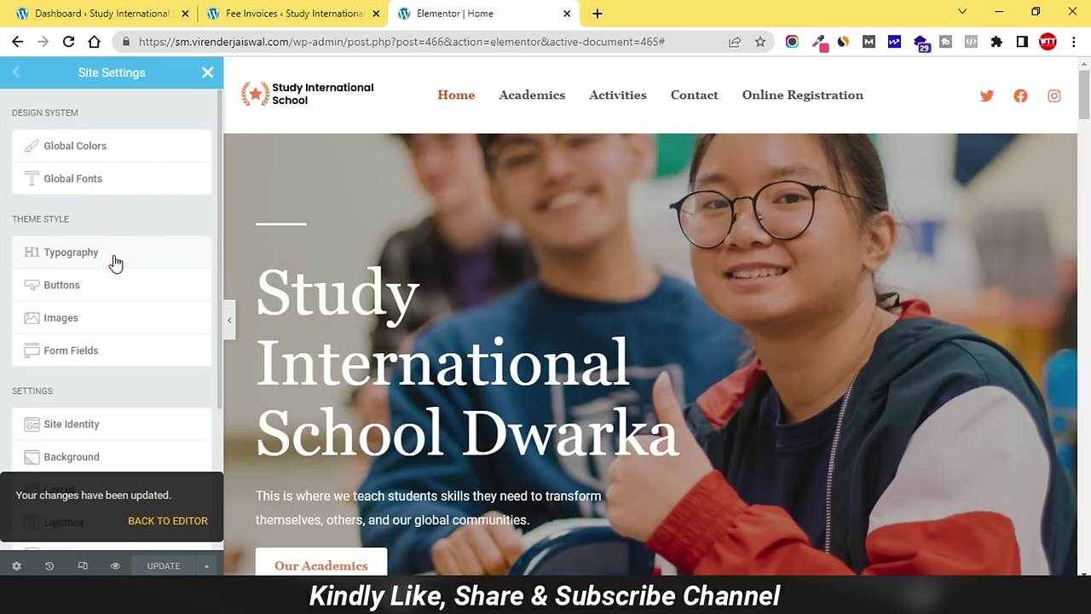
pyautogui.click(115, 255)
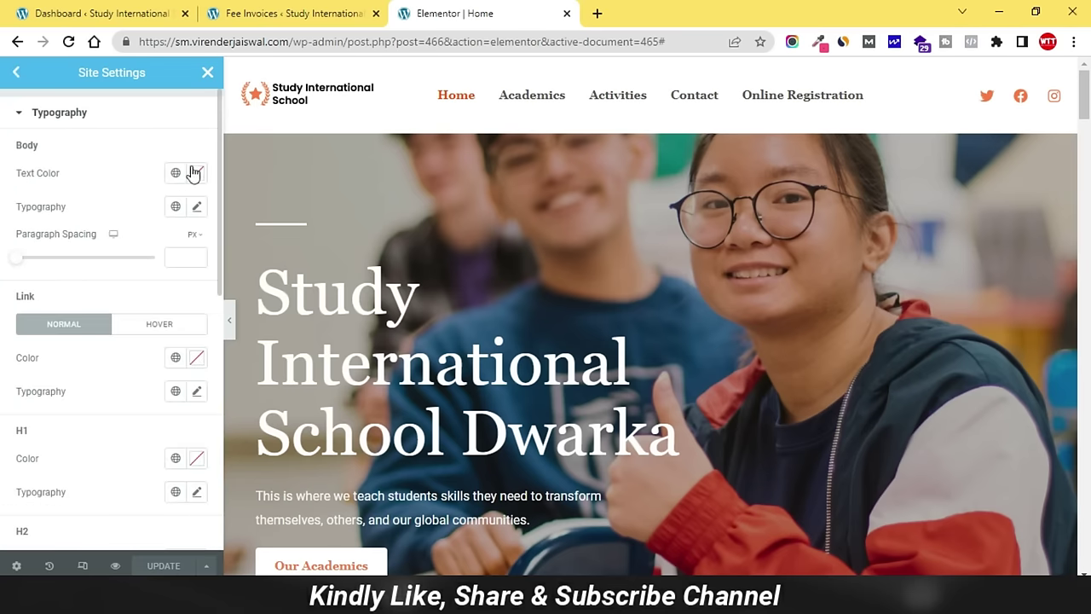
pyautogui.click(197, 207)
pyautogui.click(121, 220)
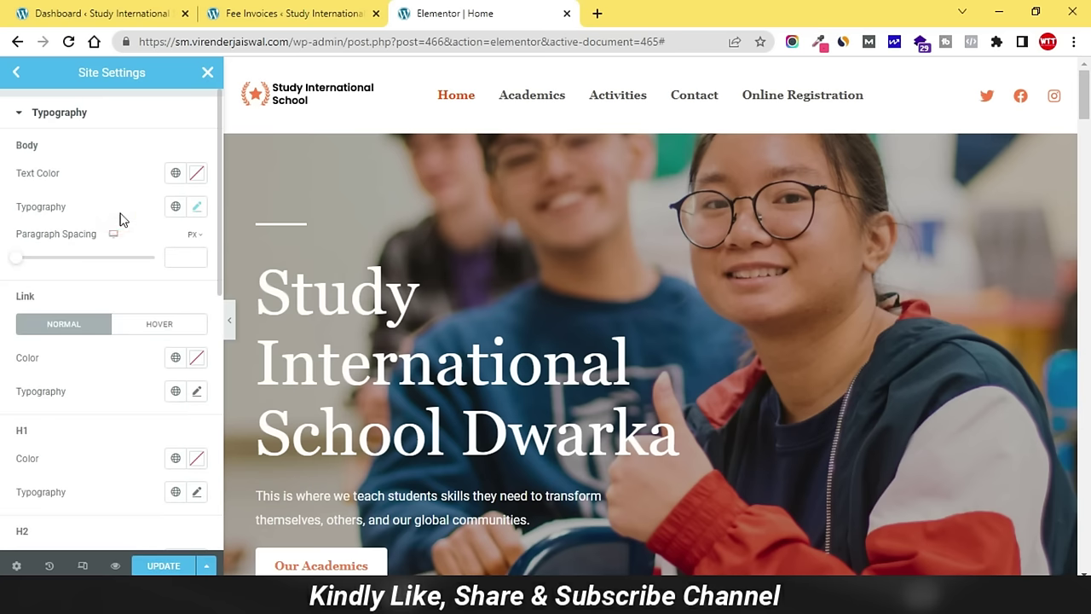
pyautogui.click(197, 397)
pyautogui.click(128, 292)
pyautogui.click(157, 566)
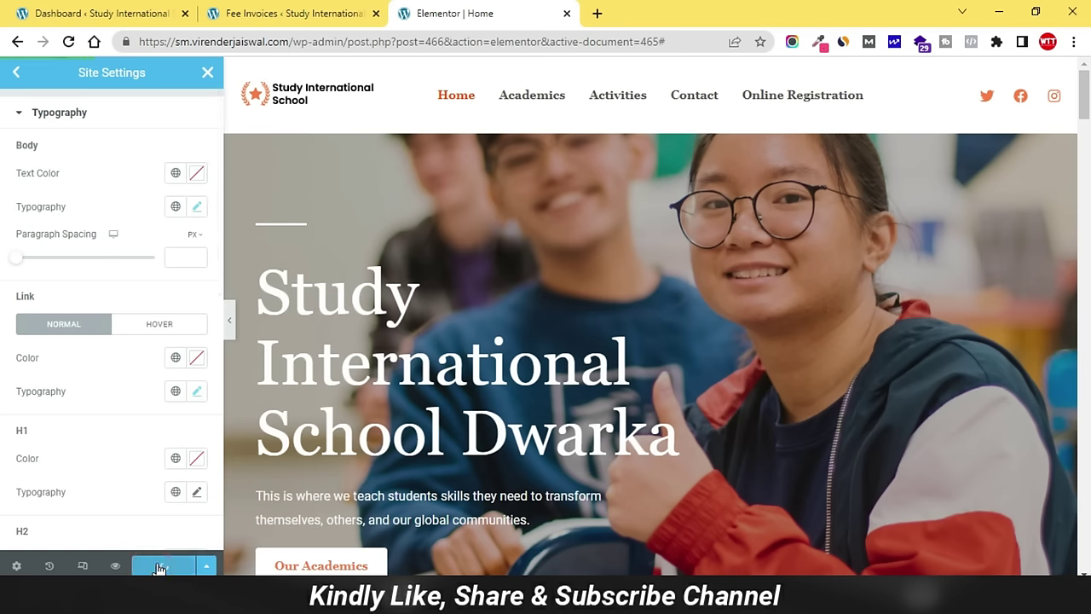
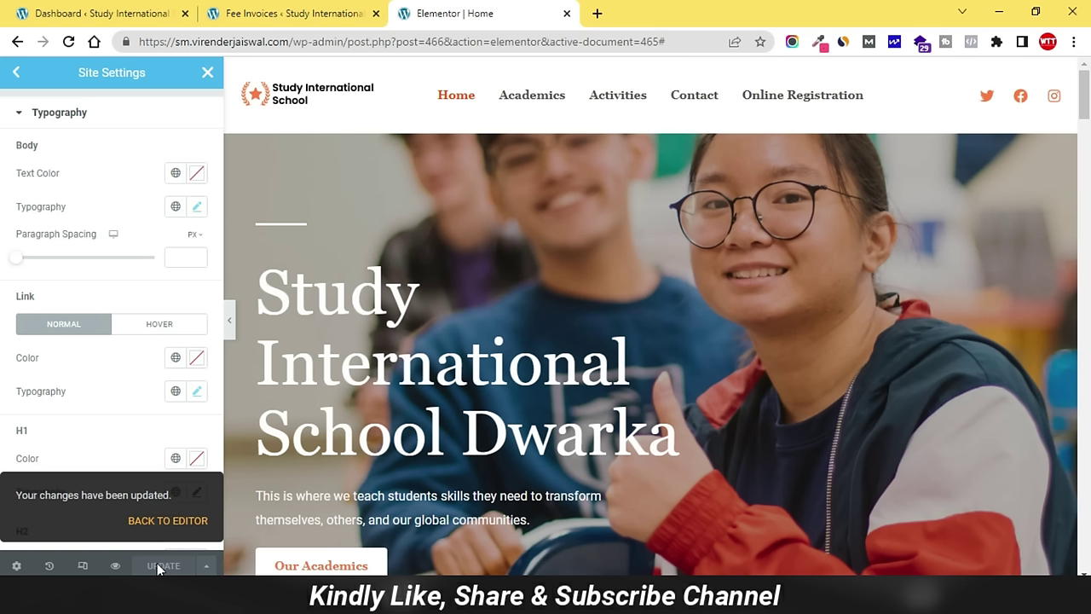
# Step: Close Site Settings and exit the Elementor editor, applying the exit destination and confirming Leave
pyautogui.click(17, 73)
pyautogui.click(18, 75)
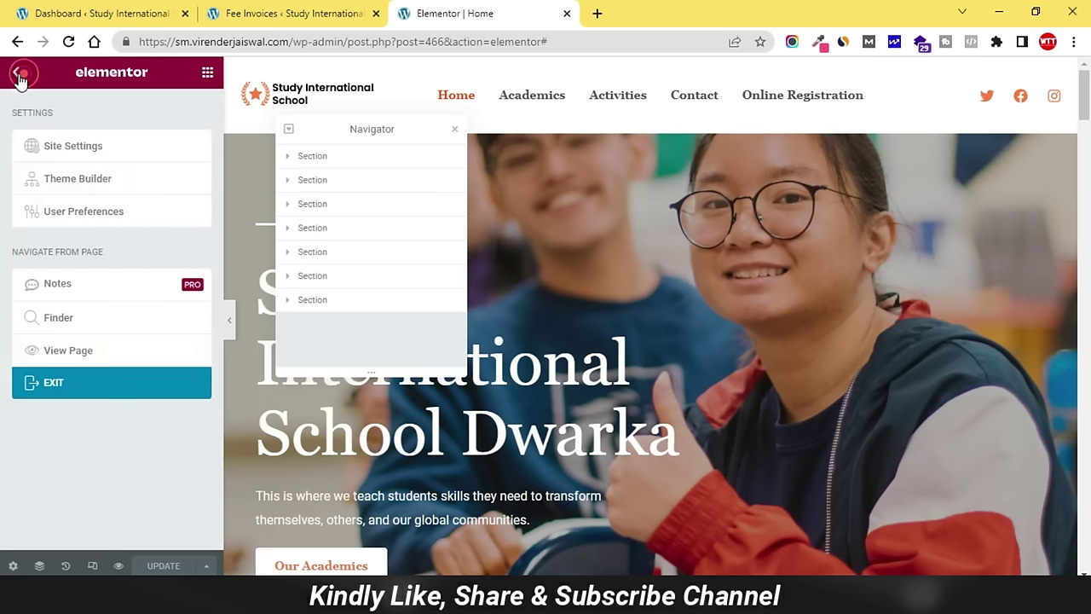
pyautogui.click(117, 389)
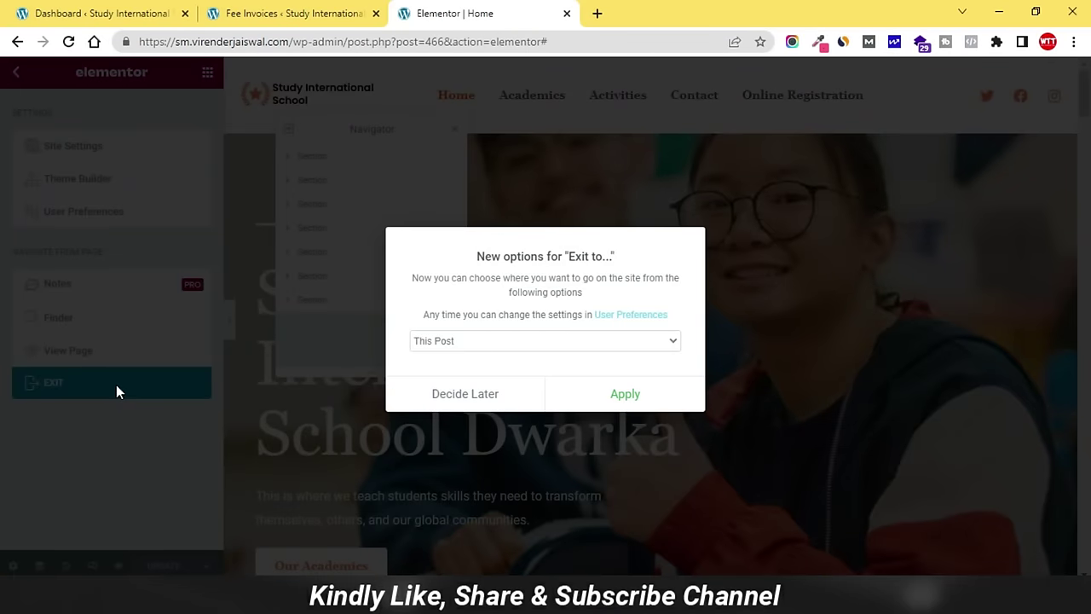
pyautogui.click(626, 396)
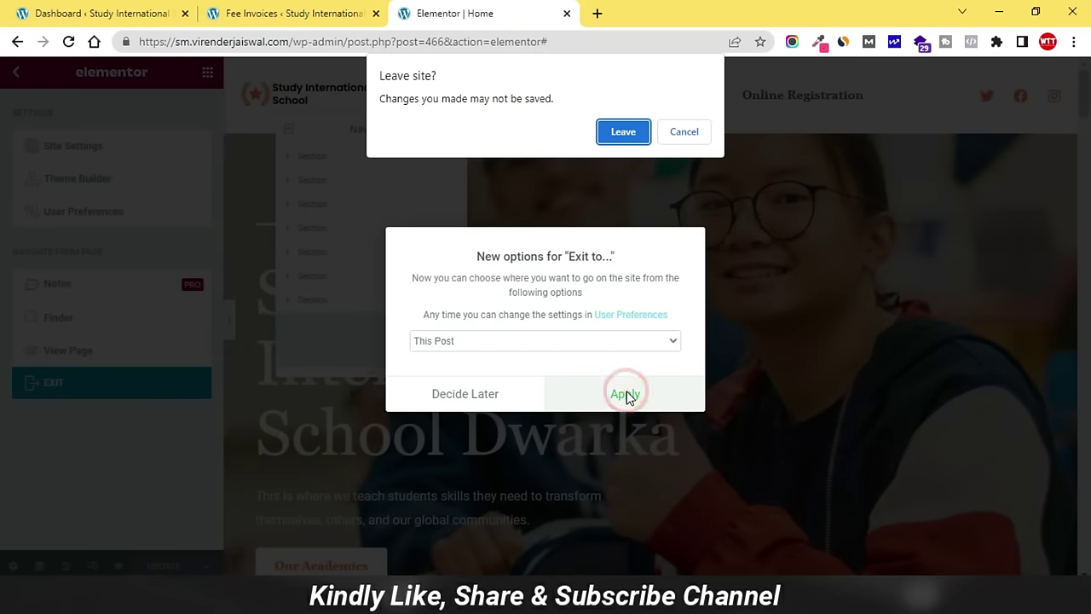
pyautogui.click(623, 131)
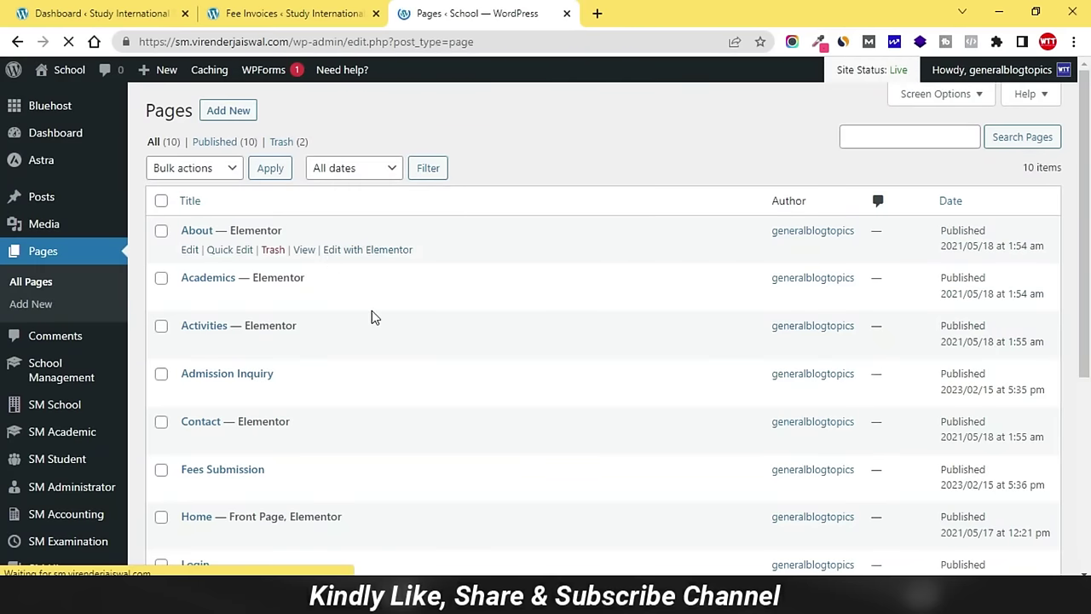
# Step: Launch the Astra theme Customizer from Appearance > Customize
pyautogui.scroll(-4, 34, 451)
pyautogui.moveTo(76, 431)
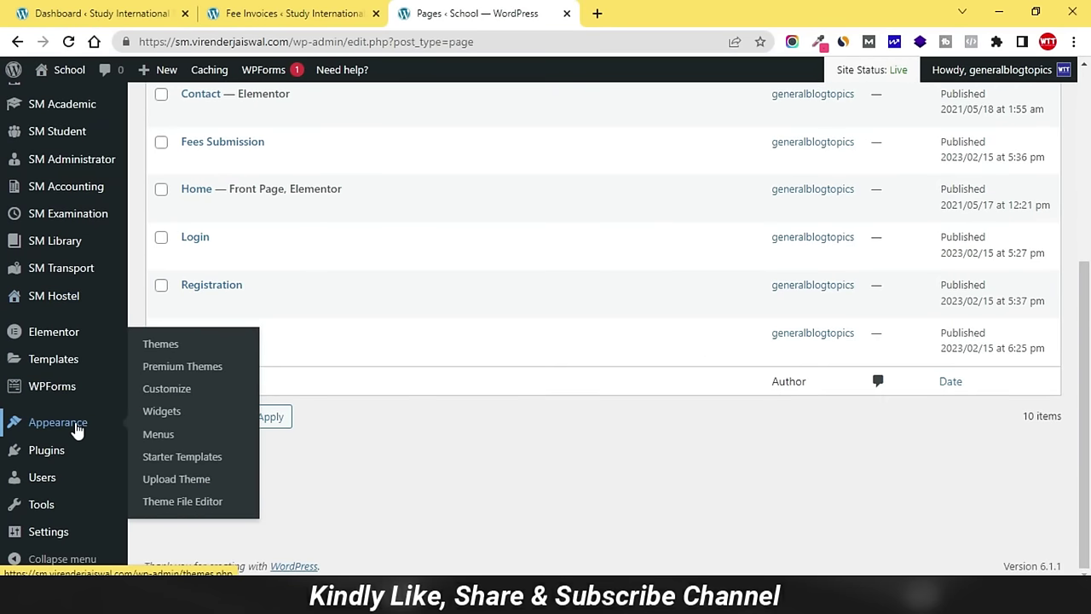
pyautogui.click(175, 391)
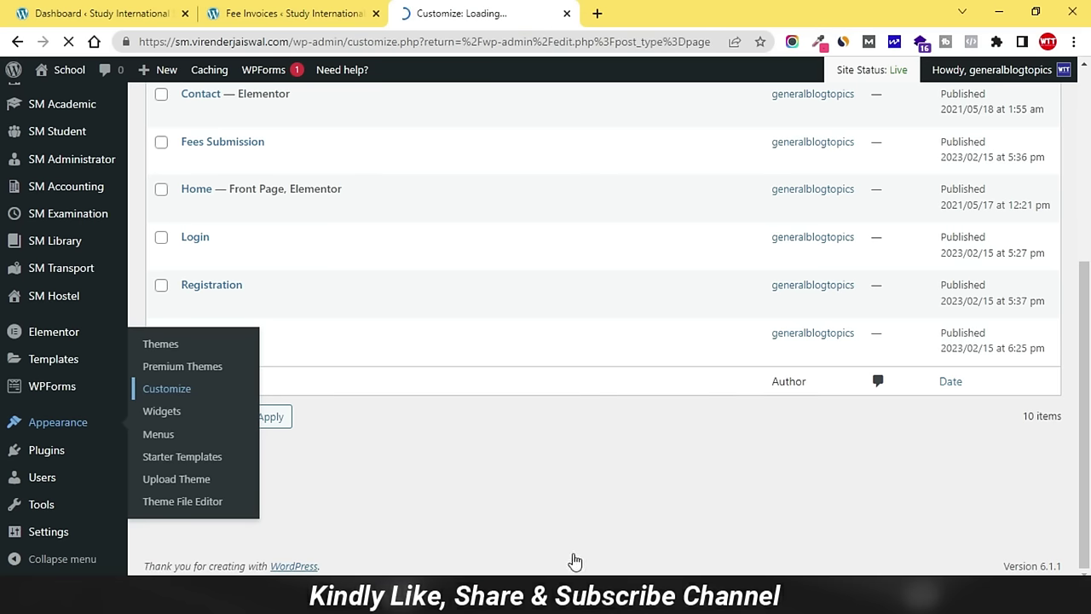
# Step: Review the Theme Settings and Create Blog items in the Notepad to-do list, then minimize it
pyautogui.hotkey('alt', 'Tab')
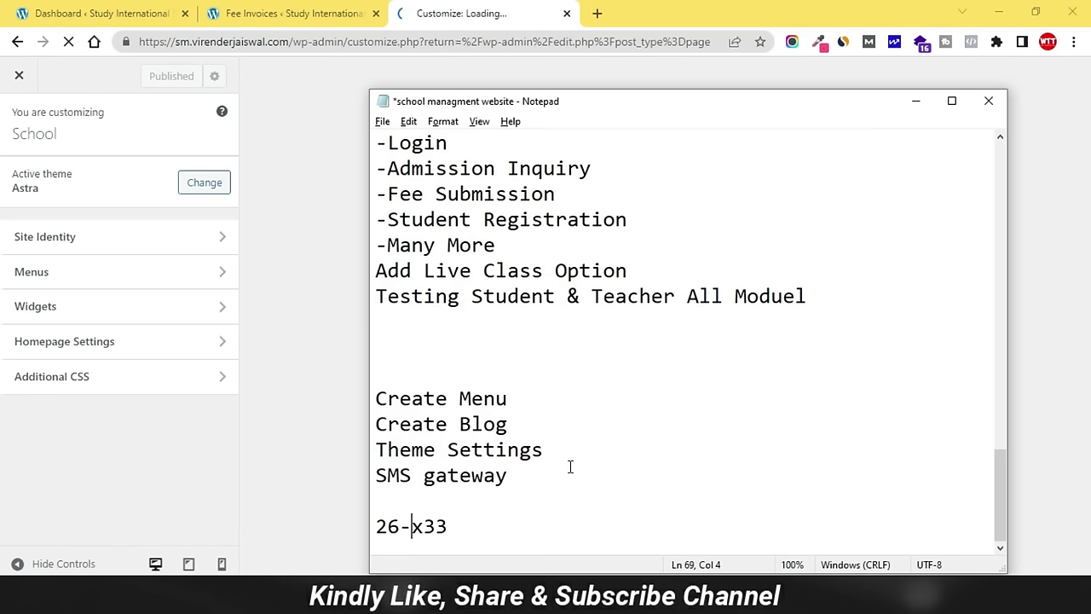
pyautogui.moveTo(377, 450); pyautogui.dragTo(579, 450)
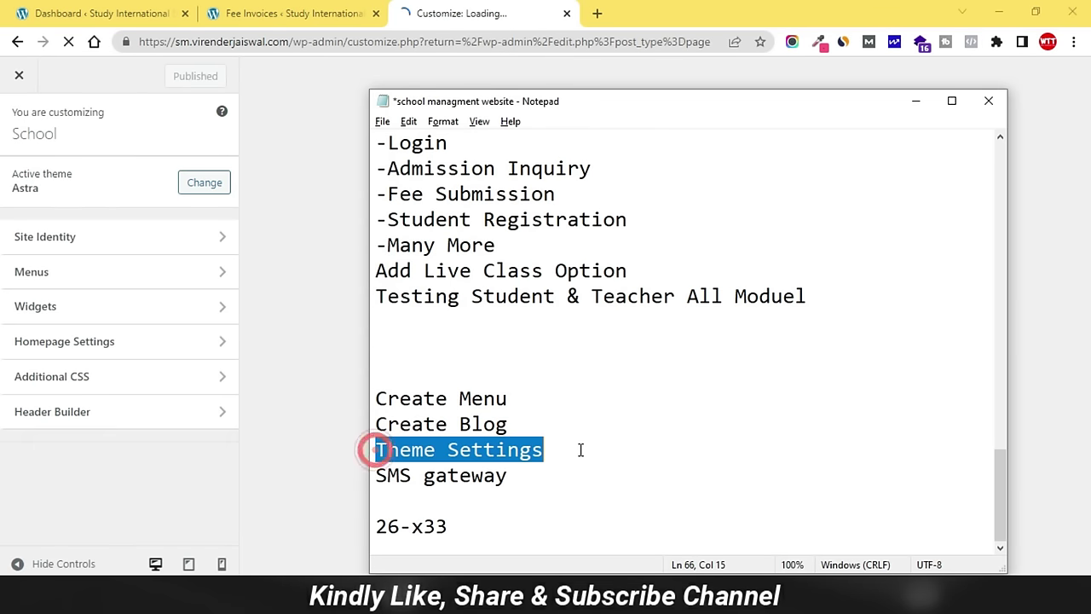
pyautogui.moveTo(527, 424); pyautogui.dragTo(626, 434)
pyautogui.click(421, 450)
pyautogui.click(617, 447)
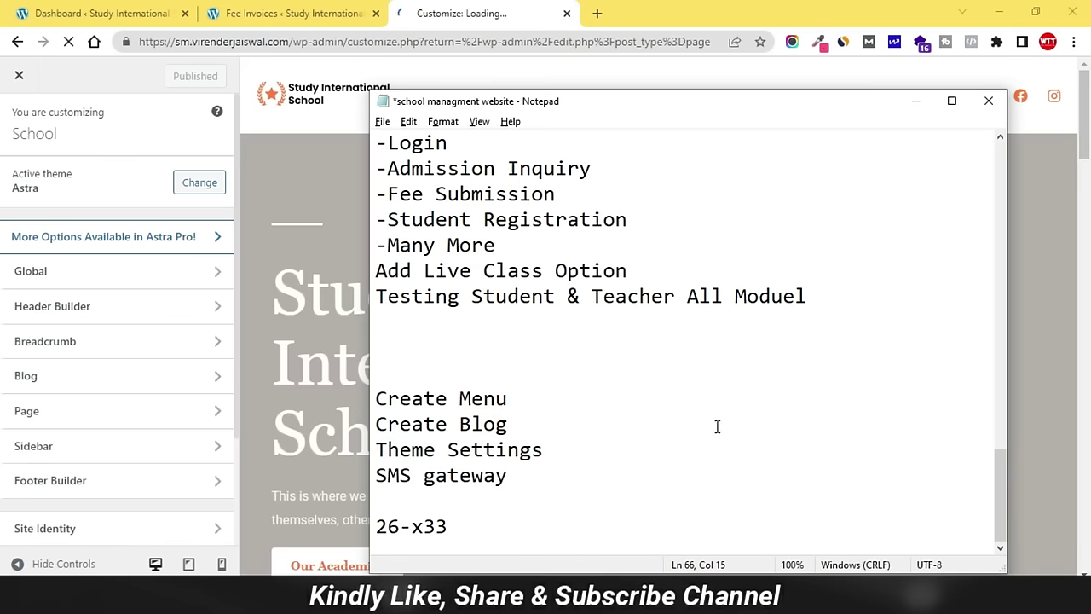
pyautogui.click(916, 100)
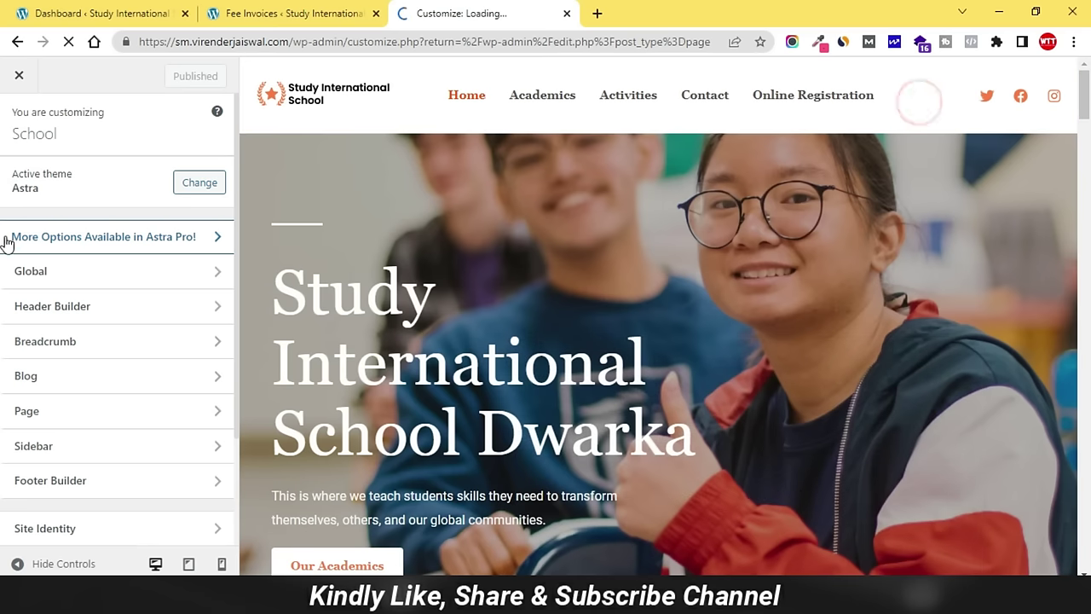
# Step: Try several Global Typography presets and settle on Barlow Semi Condensed / Roboto
pyautogui.click(101, 271)
pyautogui.click(102, 167)
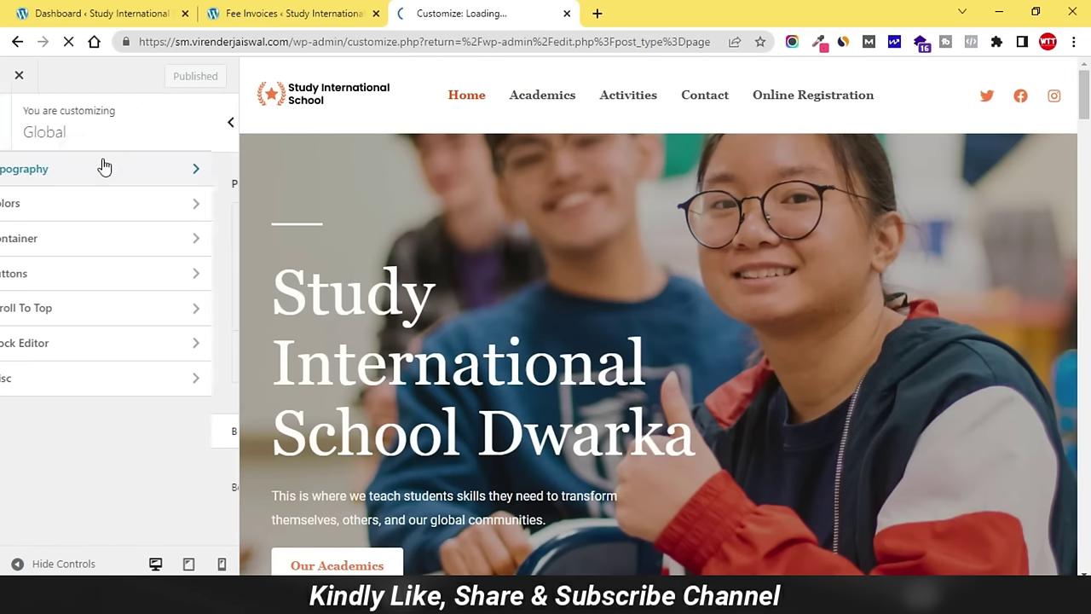
pyautogui.click(148, 235)
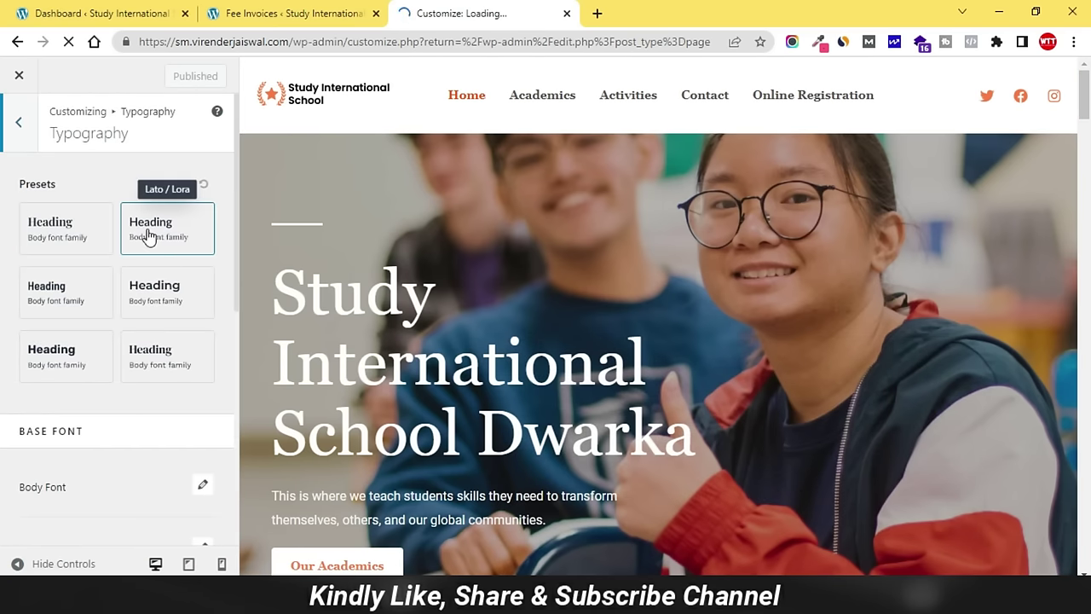
pyautogui.click(170, 304)
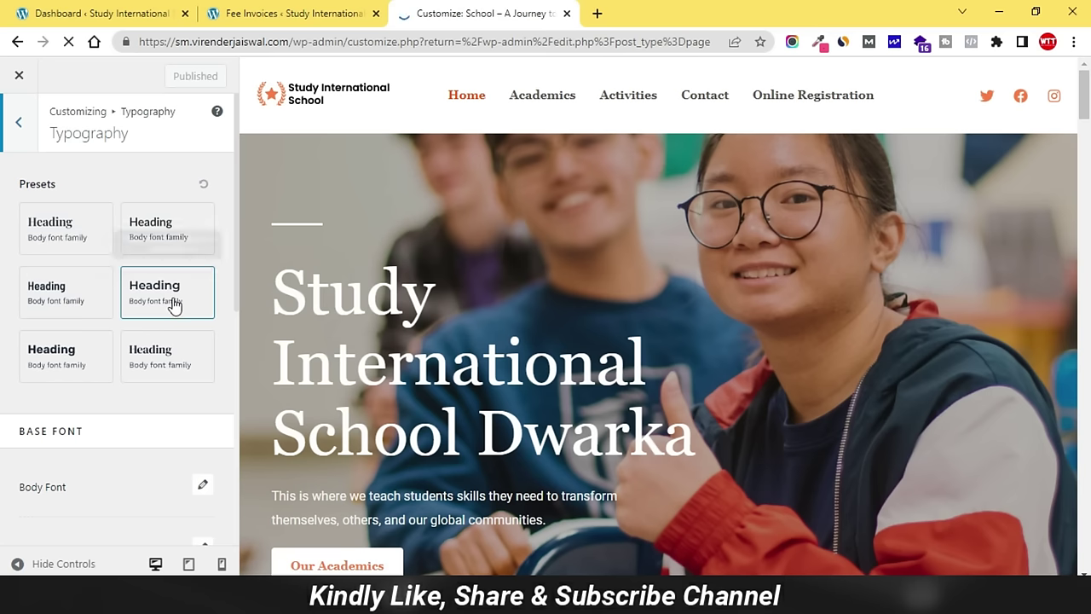
pyautogui.click(173, 356)
pyautogui.click(68, 363)
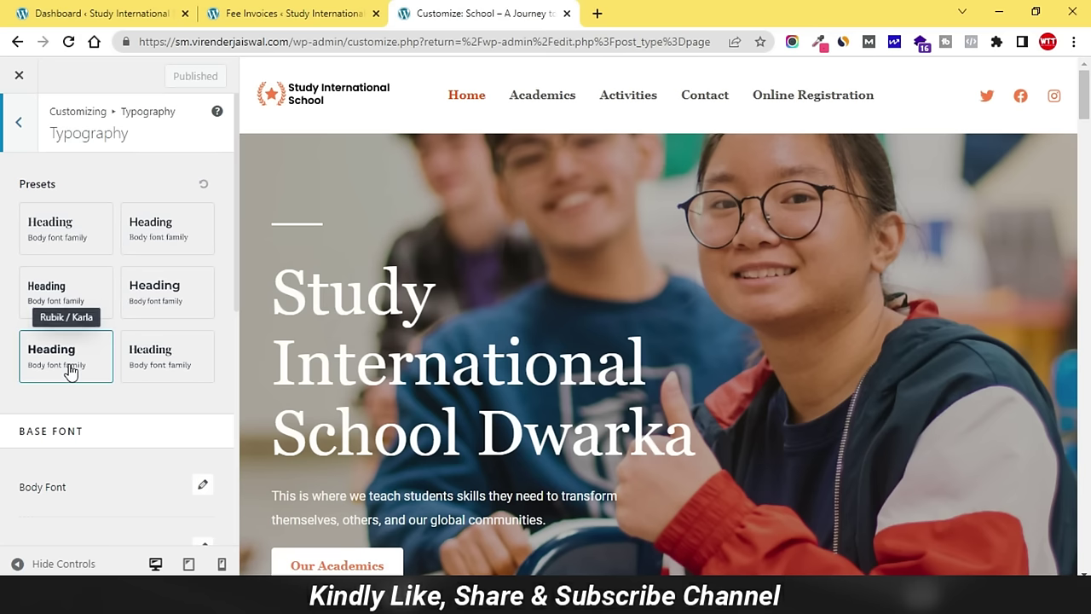
pyautogui.click(64, 222)
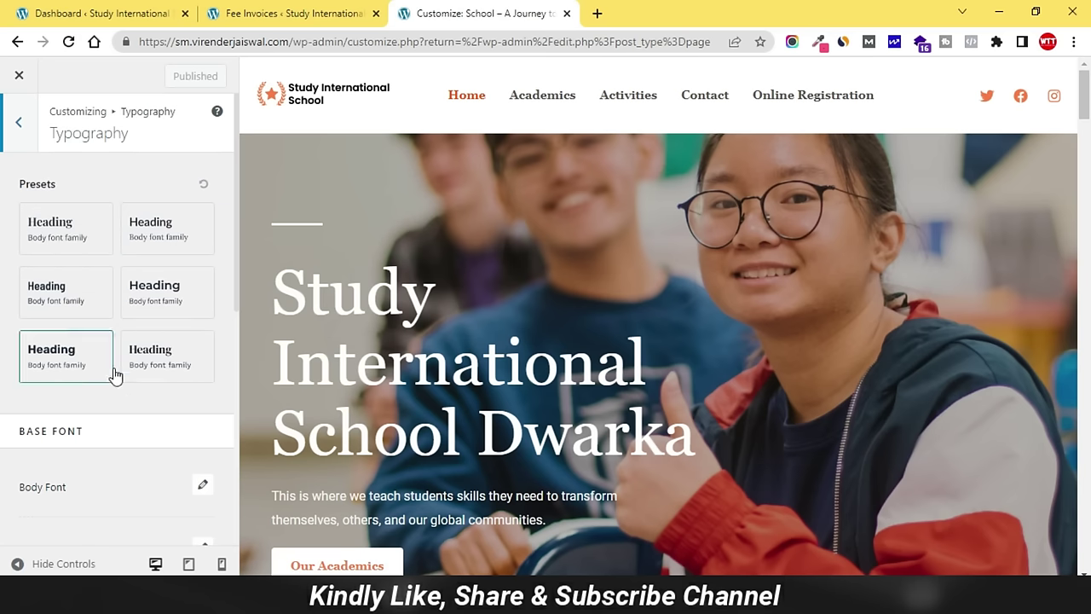
pyautogui.click(73, 303)
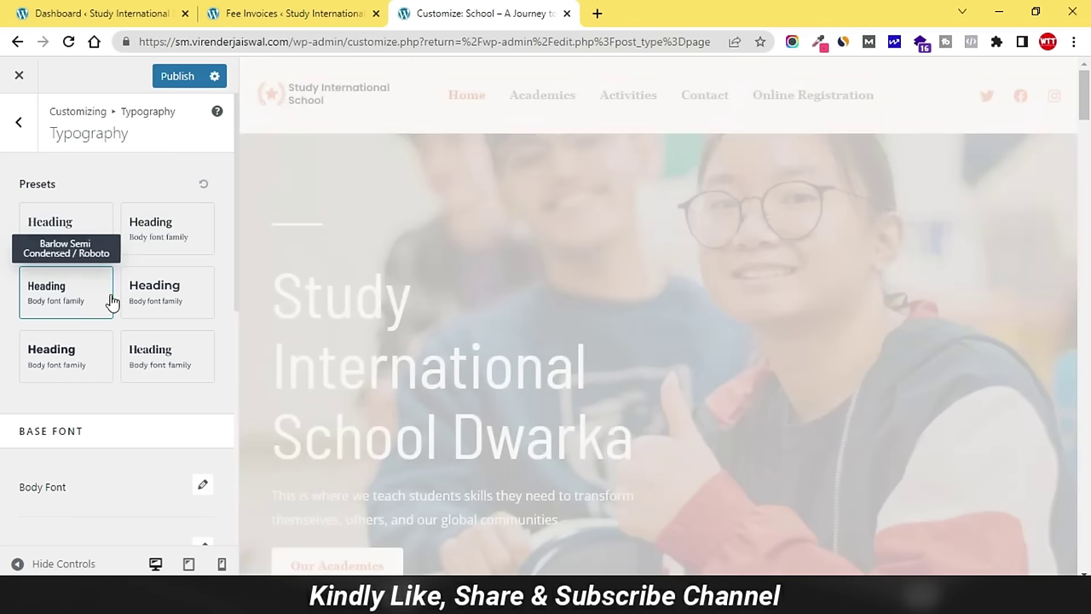
# Step: Set the headings font family to Roboto Condensed
pyautogui.scroll(-3, 7, 365)
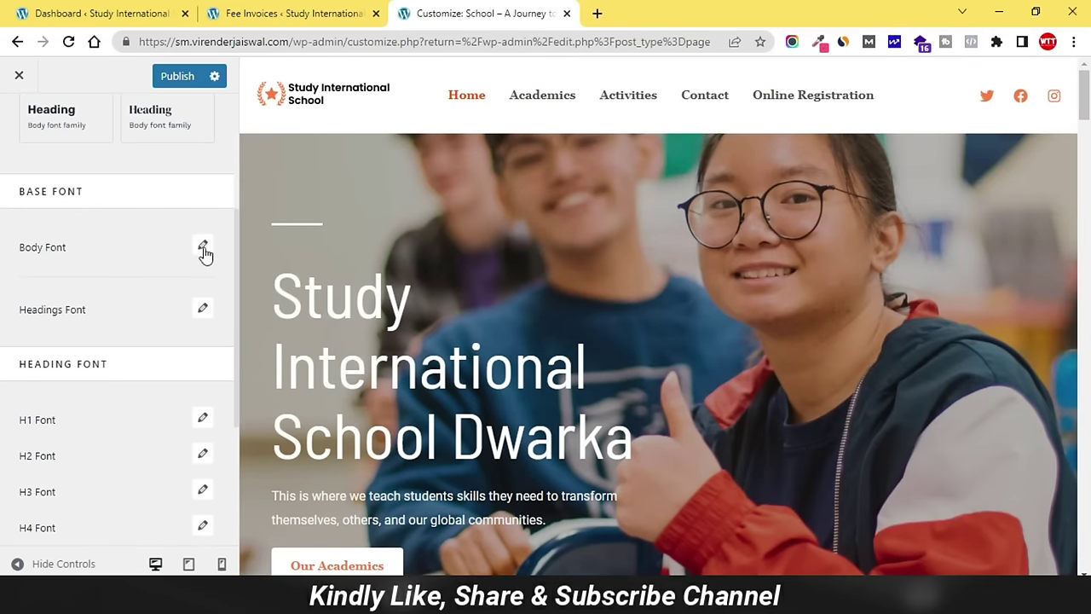
pyautogui.click(203, 248)
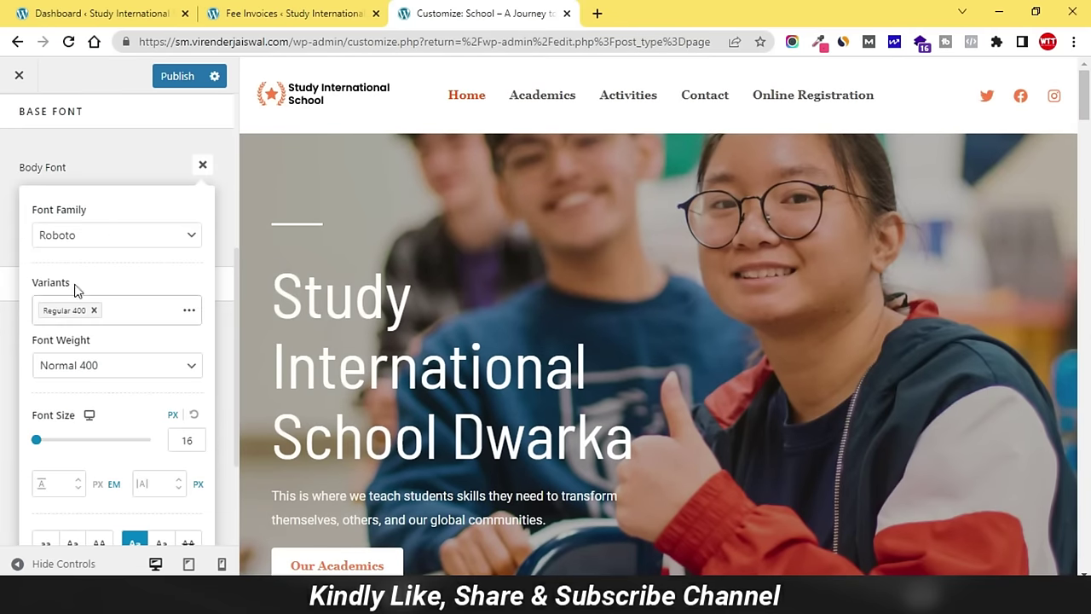
pyautogui.click(18, 225)
pyautogui.click(202, 229)
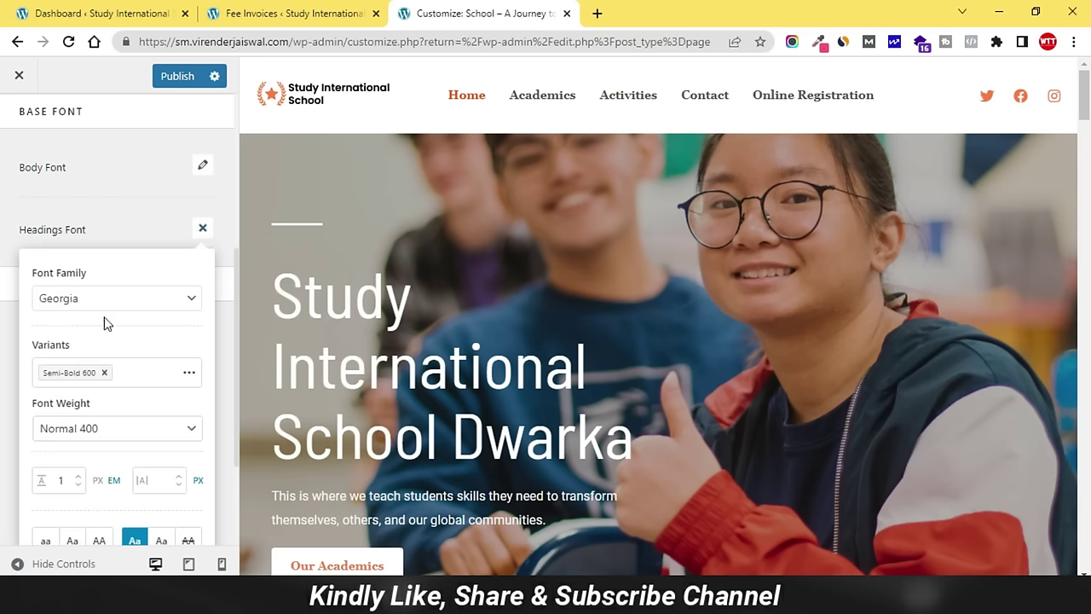
pyautogui.click(109, 306)
pyautogui.click(94, 327)
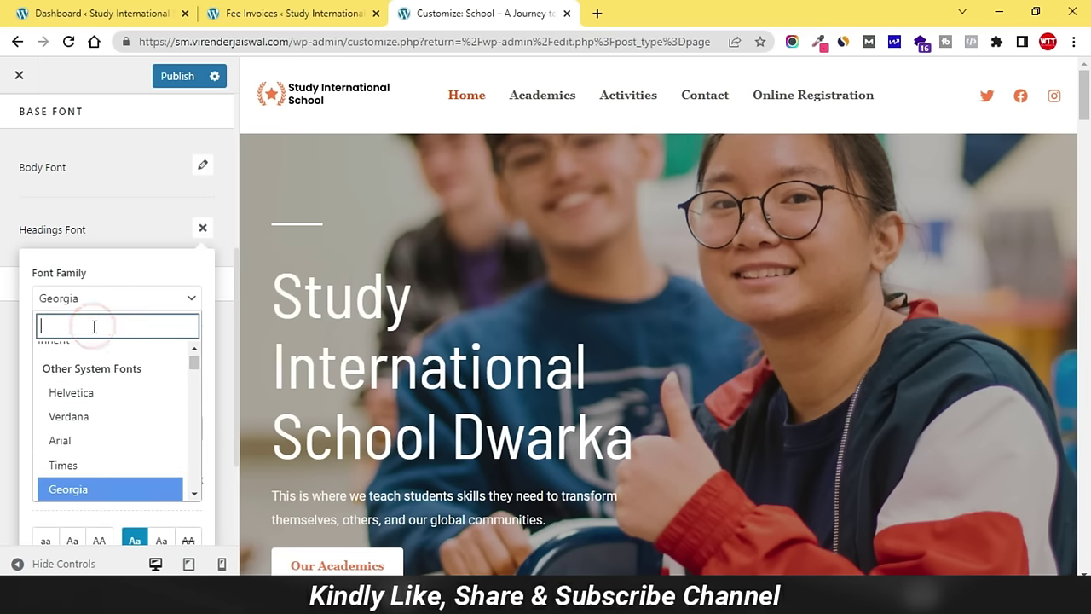
pyautogui.write('robot')
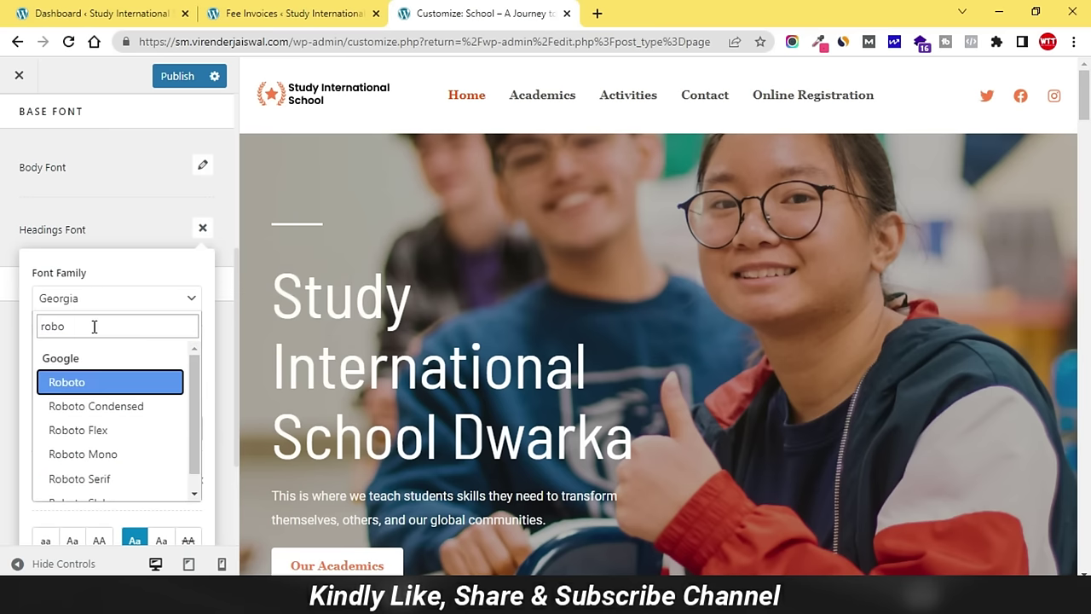
pyautogui.click(111, 405)
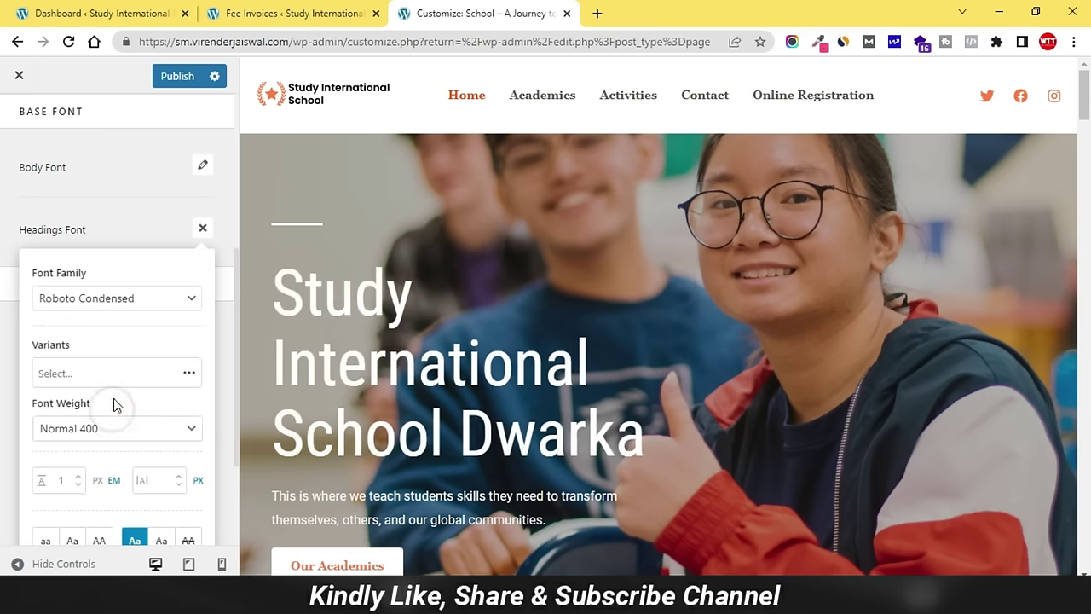
pyautogui.click(109, 235)
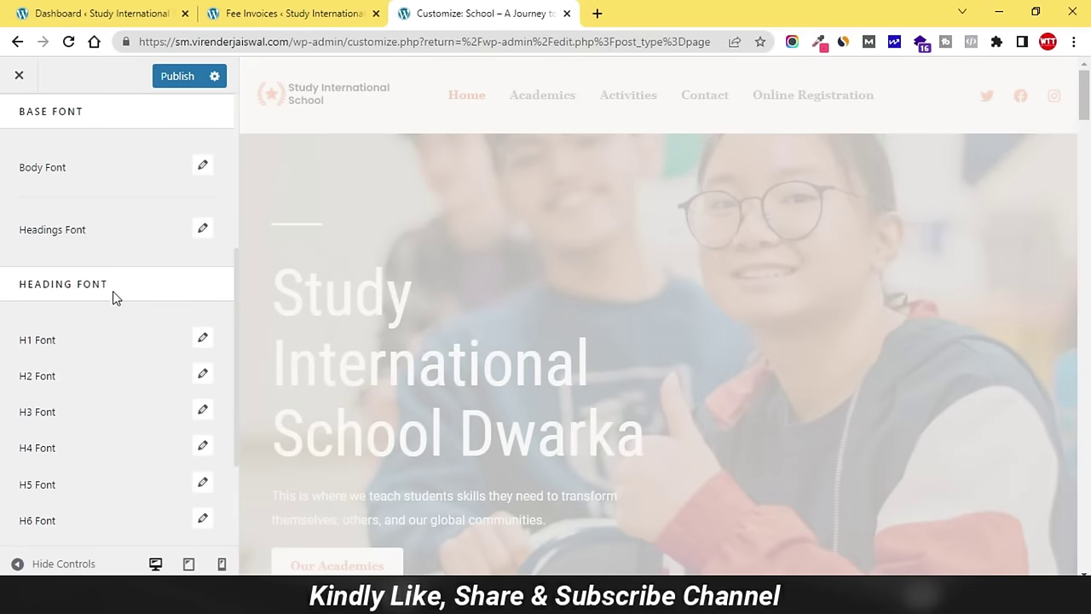
# Step: Check the H1 font settings, leaving Inherit family at 80 px
pyautogui.scroll(-3, 113, 292)
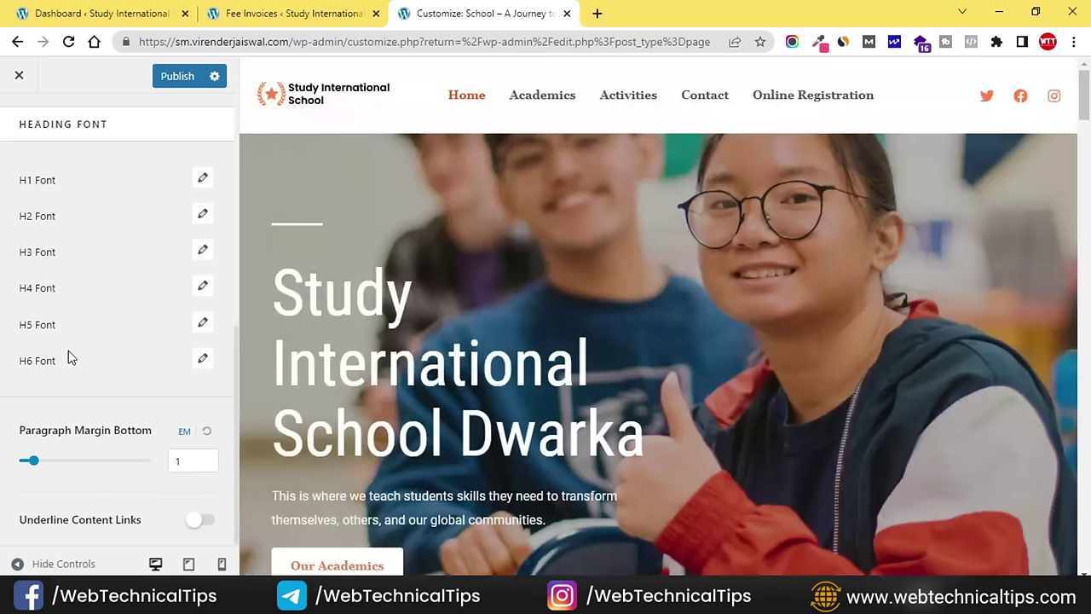
pyautogui.click(203, 181)
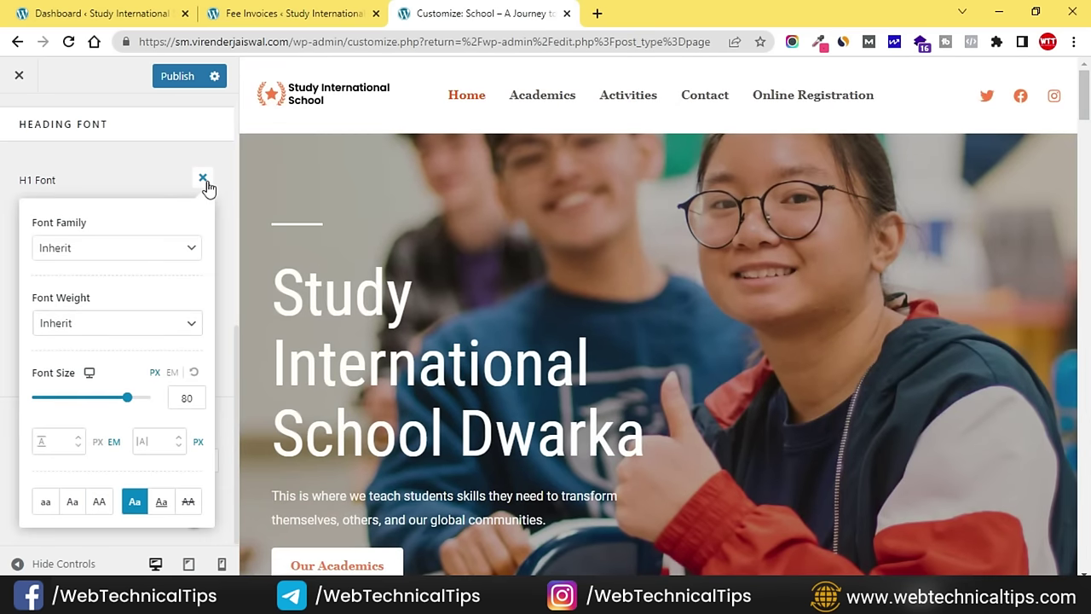
pyautogui.click(110, 180)
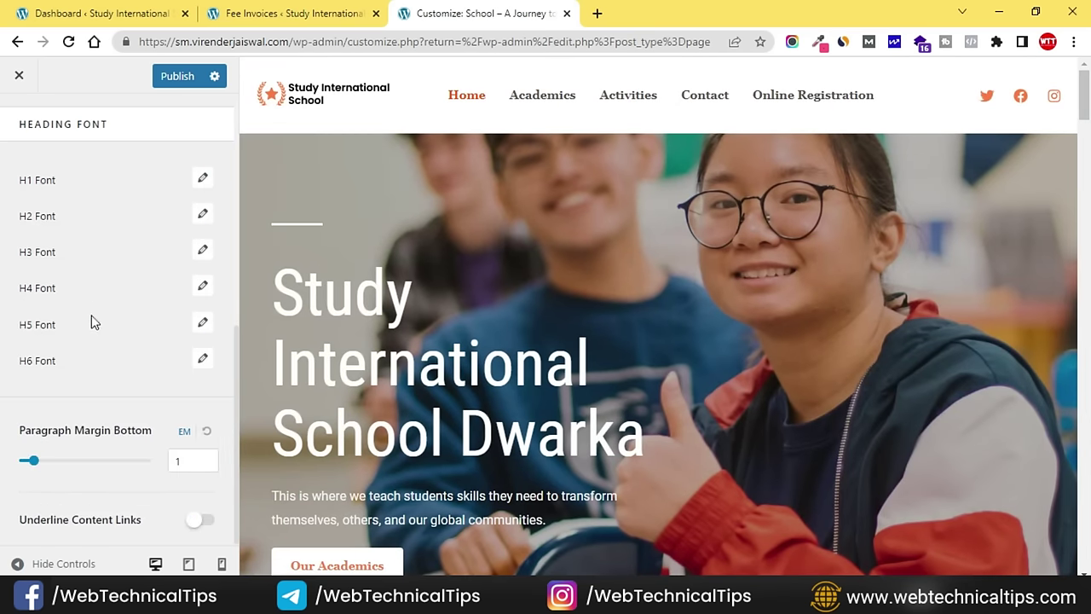
pyautogui.click(202, 179)
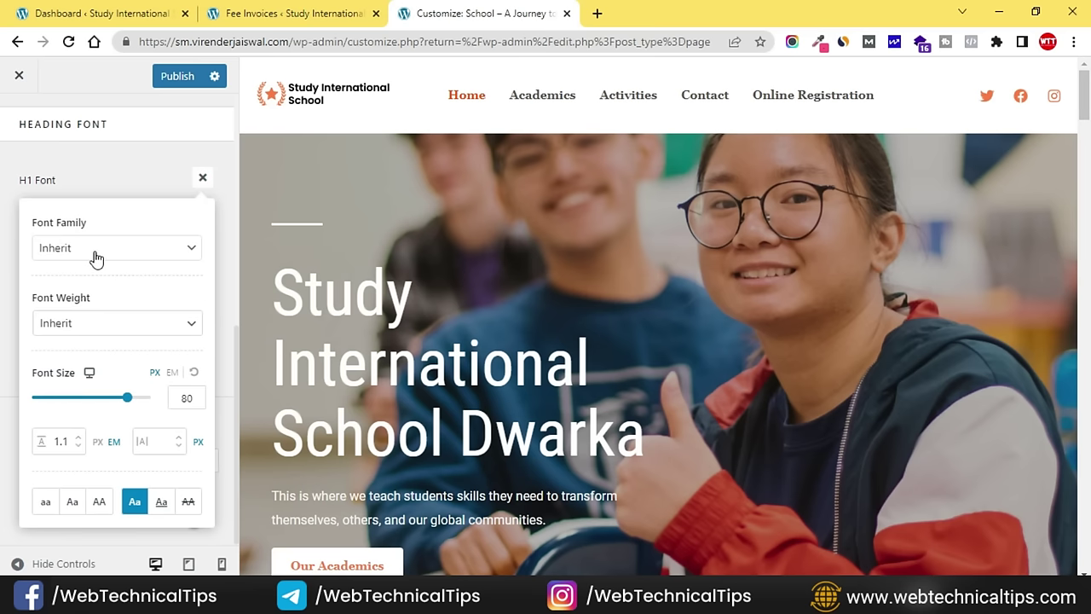
pyautogui.click(115, 158)
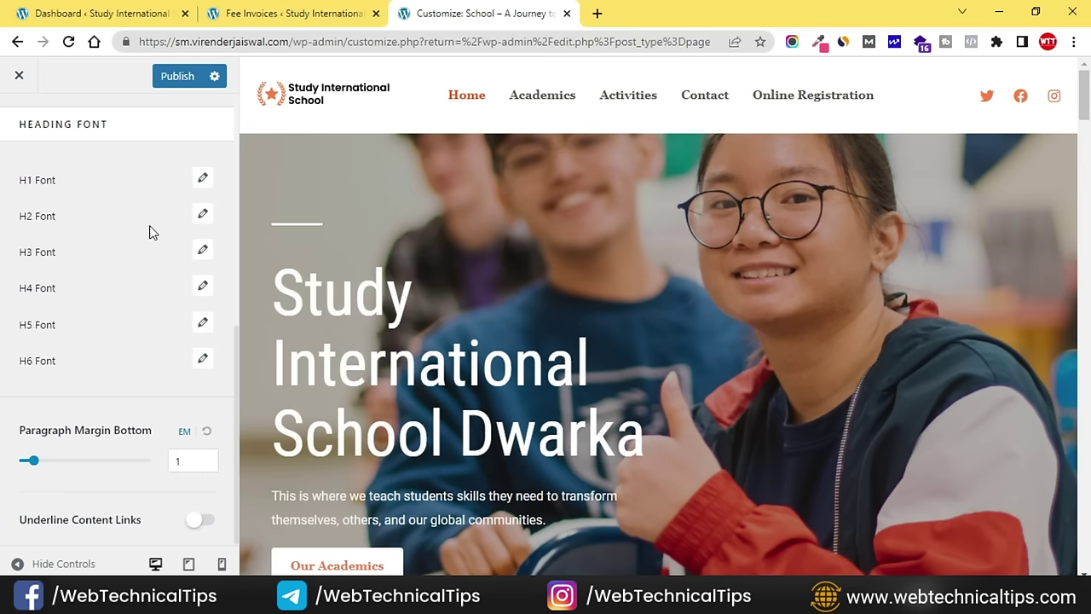
pyautogui.scroll(10, 119, 341)
# Step: Apply the Style 1 preset palette in Global Colors
pyautogui.click(26, 135)
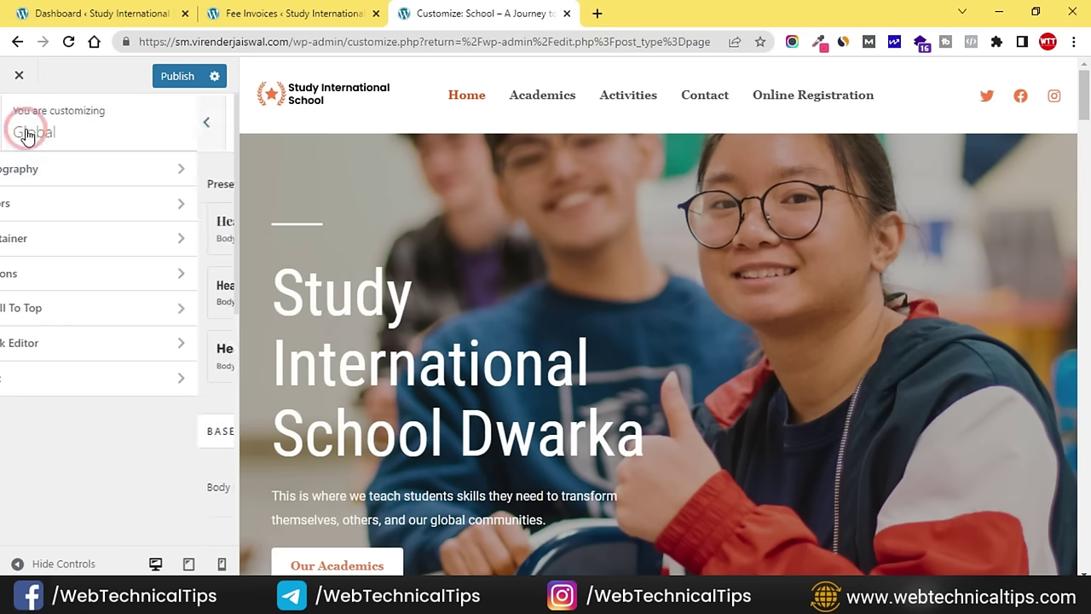
pyautogui.click(104, 202)
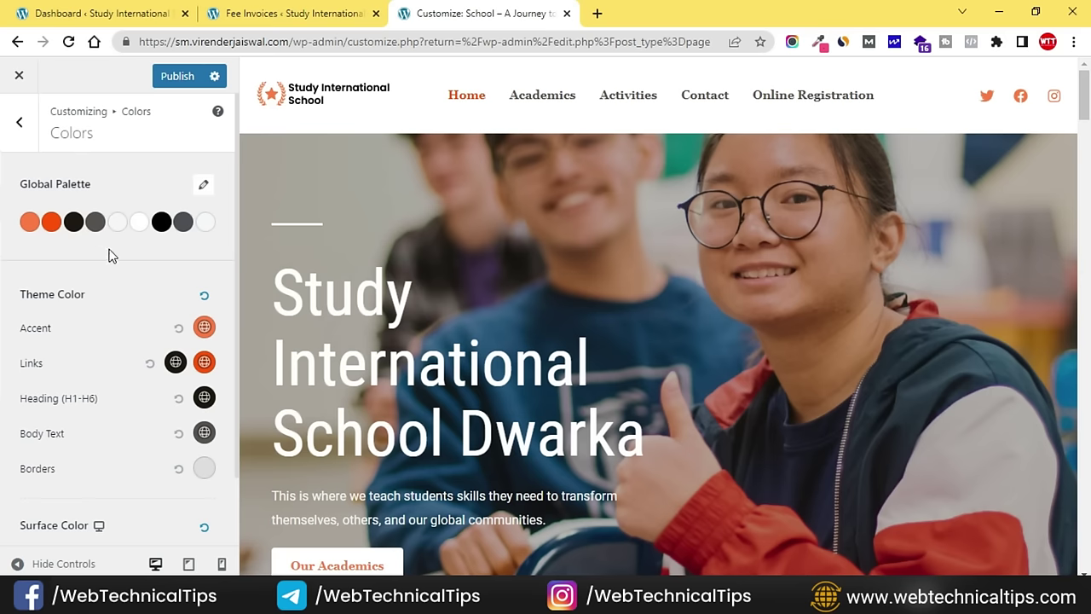
pyautogui.scroll(-1, 182, 317)
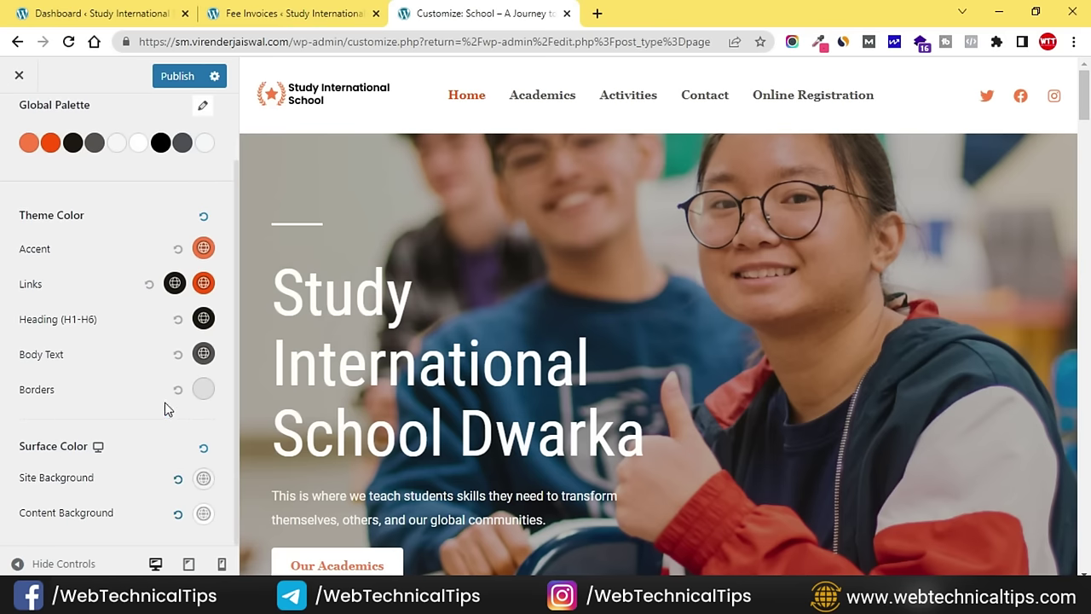
pyautogui.scroll(1, 163, 388)
pyautogui.click(201, 186)
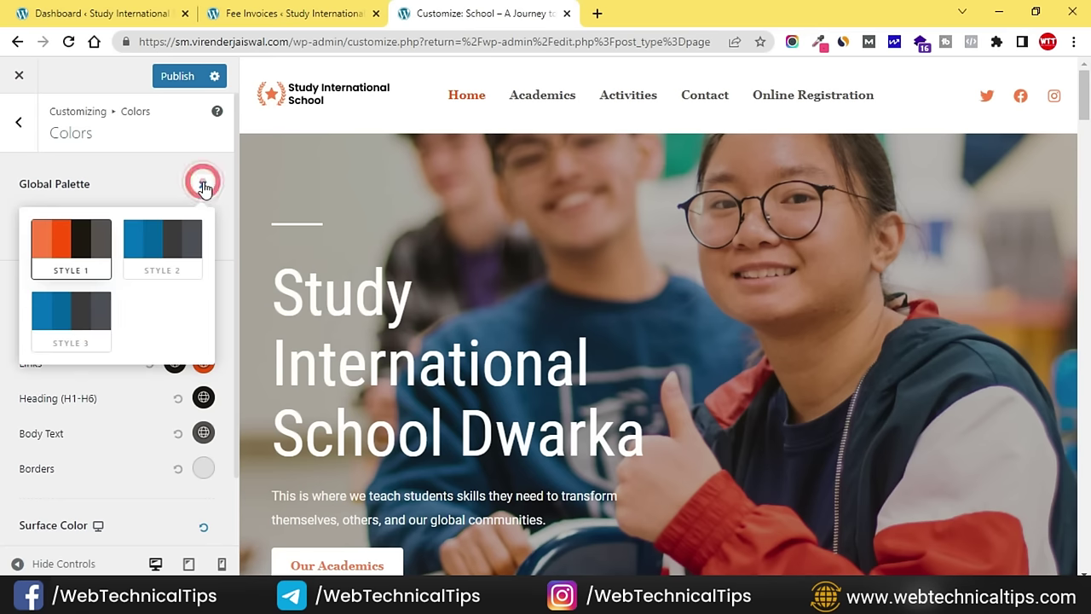
pyautogui.click(69, 261)
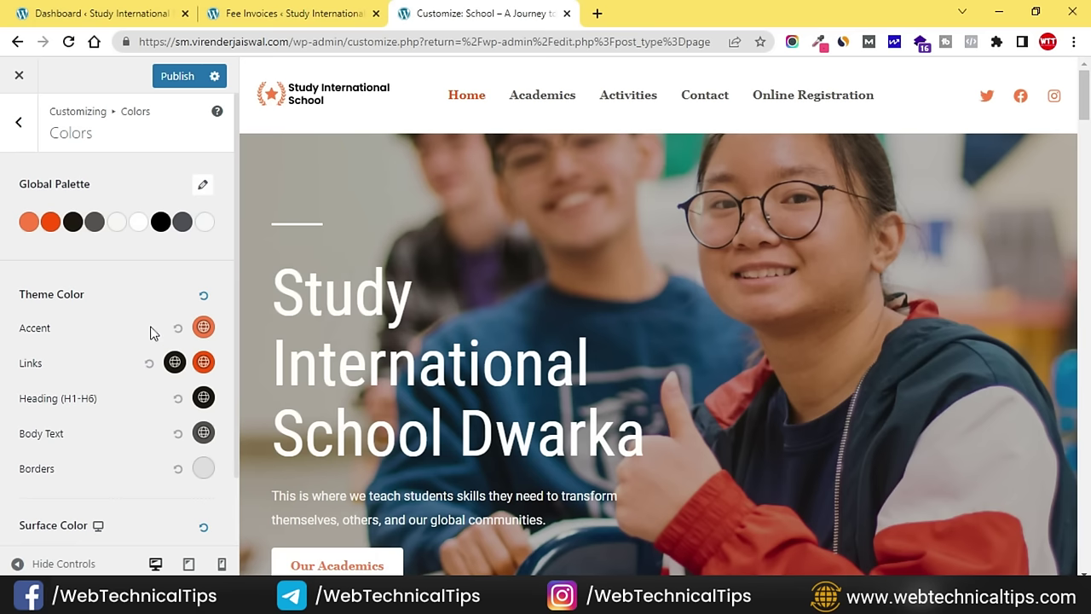
pyautogui.scroll(-1, 151, 333)
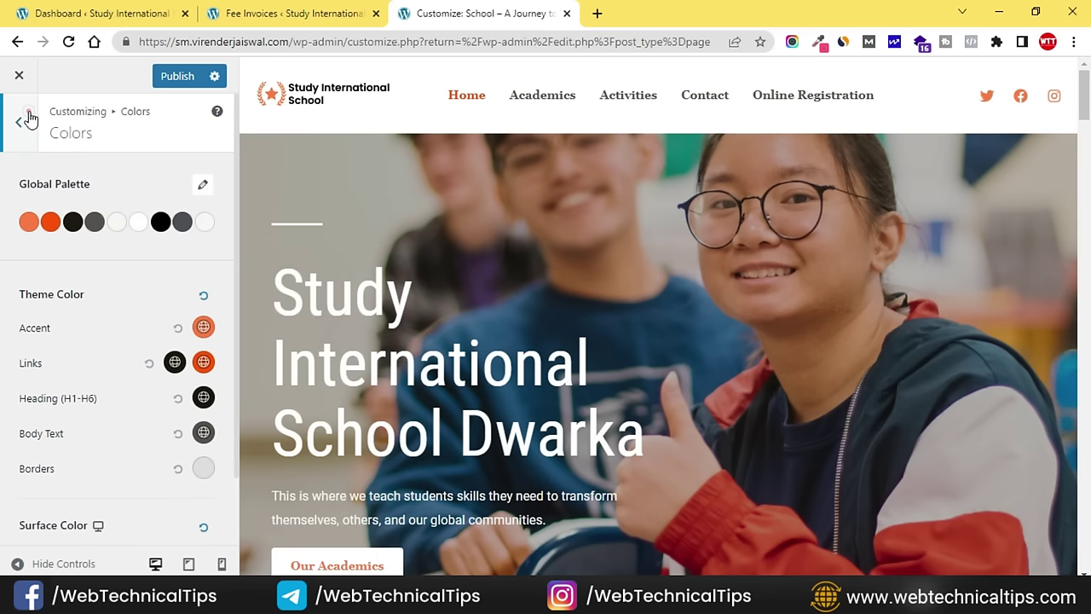
# Step: Enable Scroll to Top for desktop and mobile, right-aligned with a 15 px icon
pyautogui.click(18, 121)
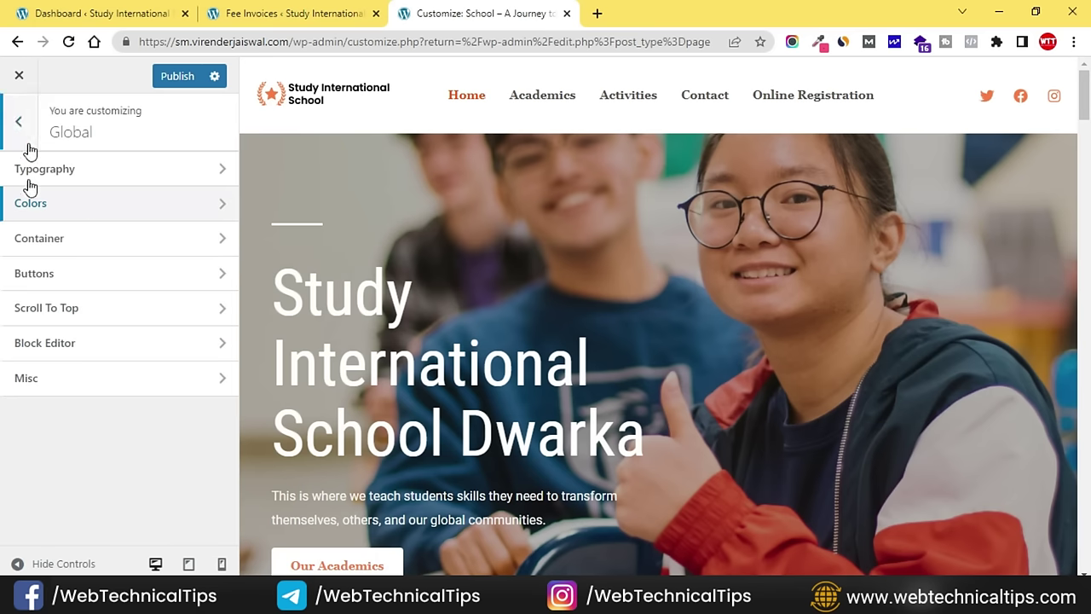
pyautogui.click(130, 273)
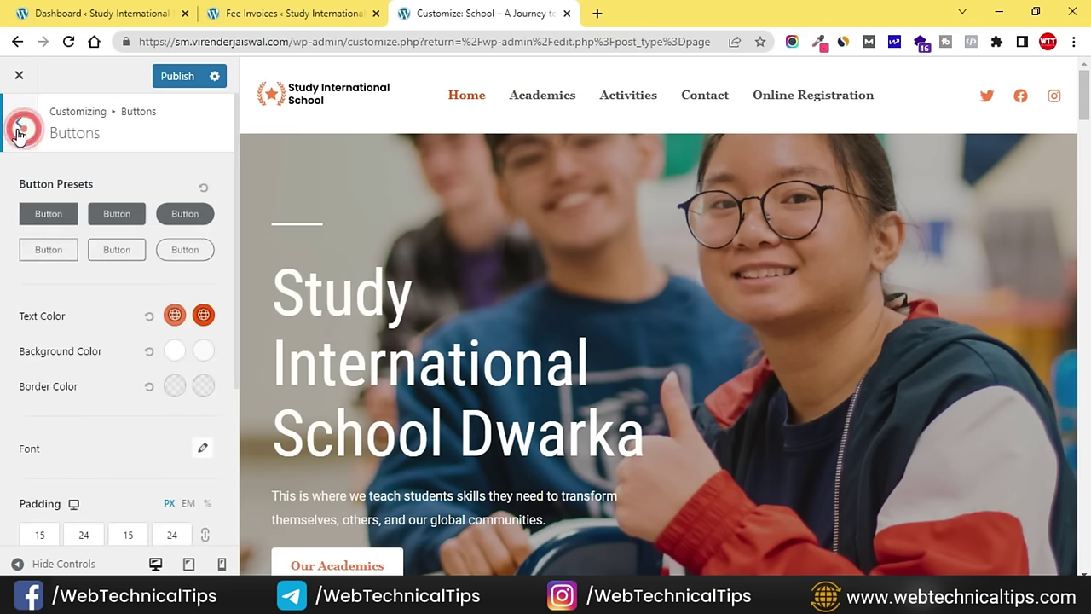
pyautogui.click(19, 121)
pyautogui.click(136, 312)
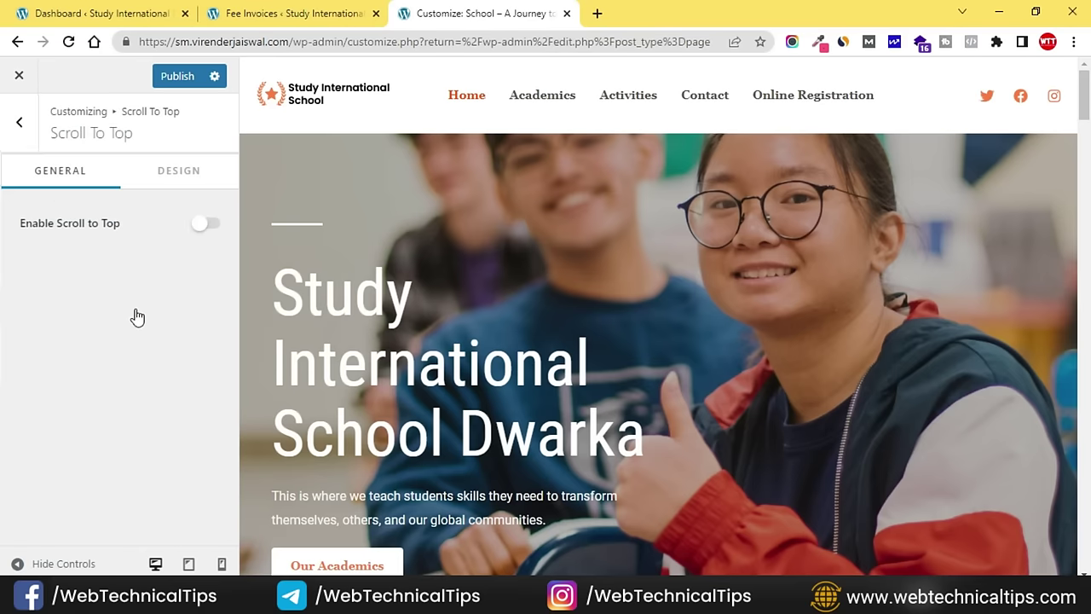
pyautogui.click(208, 225)
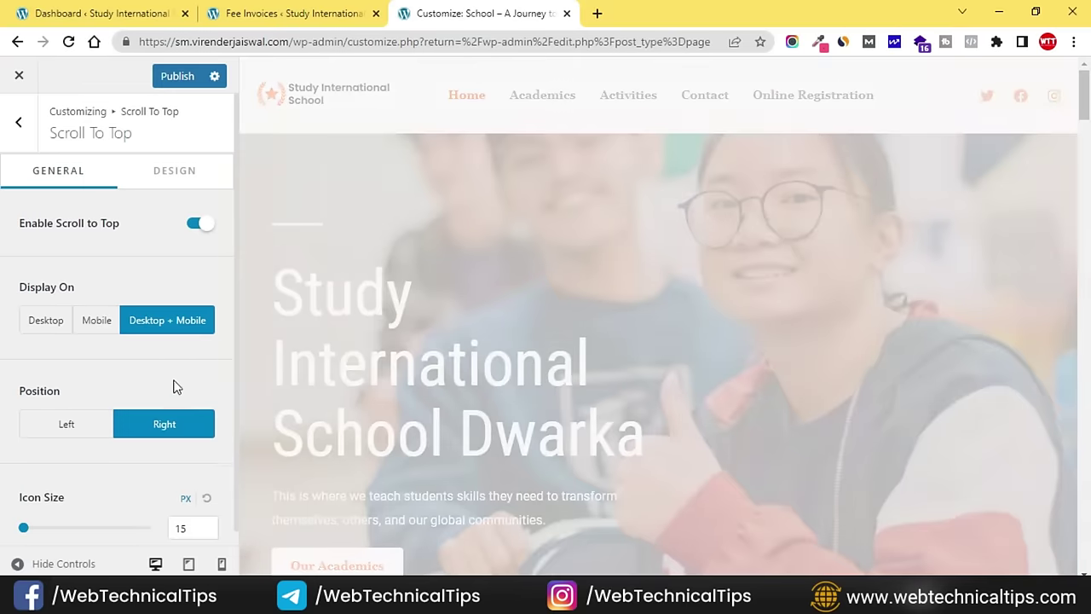
pyautogui.scroll(-1, 166, 372)
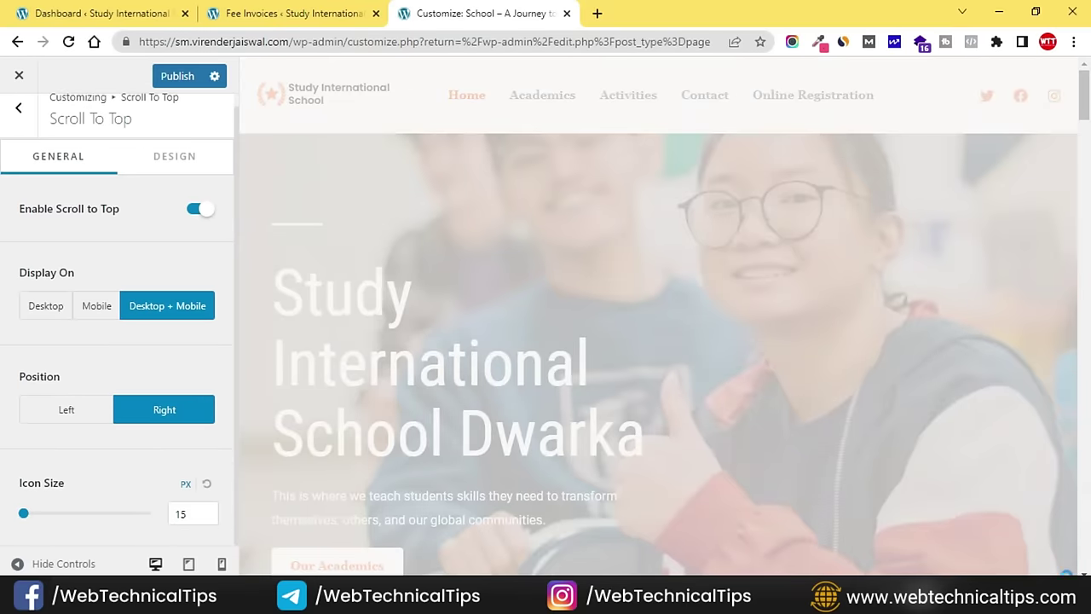
pyautogui.scroll(-5, 1062, 570)
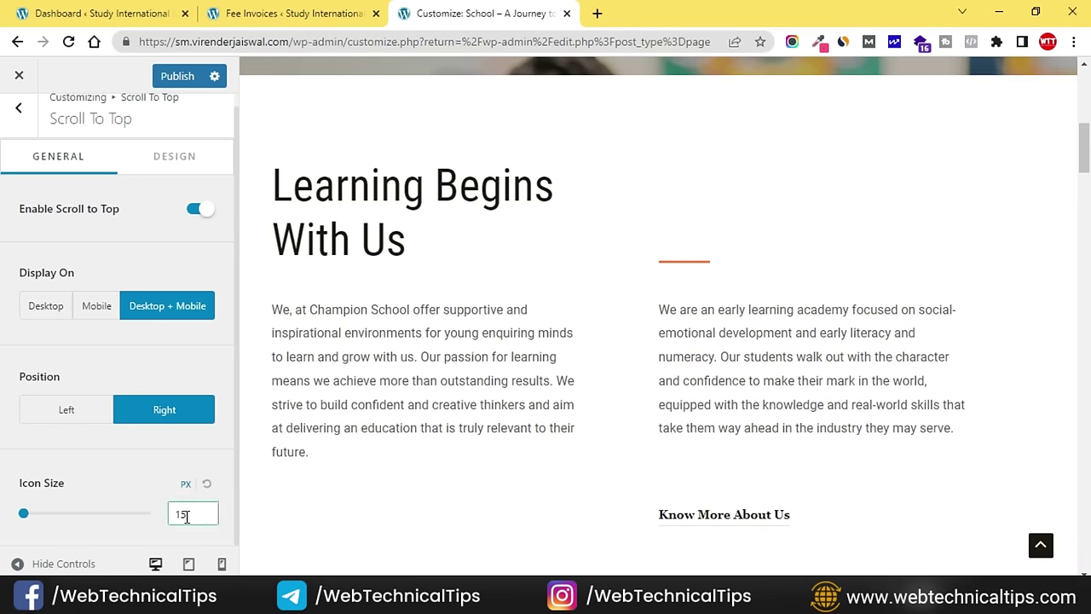
pyautogui.scroll(1, 182, 465)
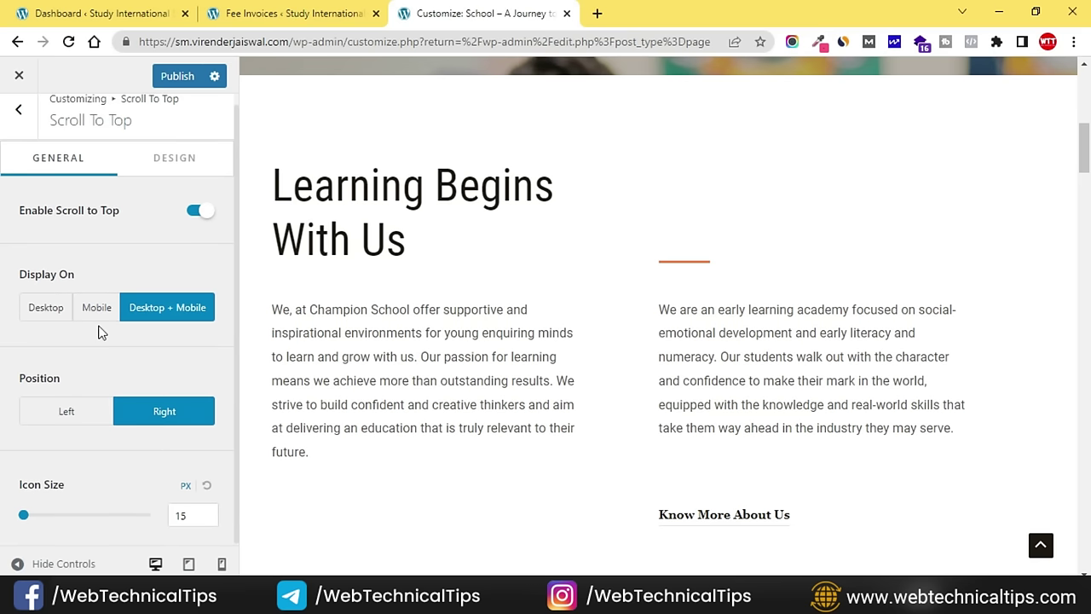
pyautogui.click(19, 109)
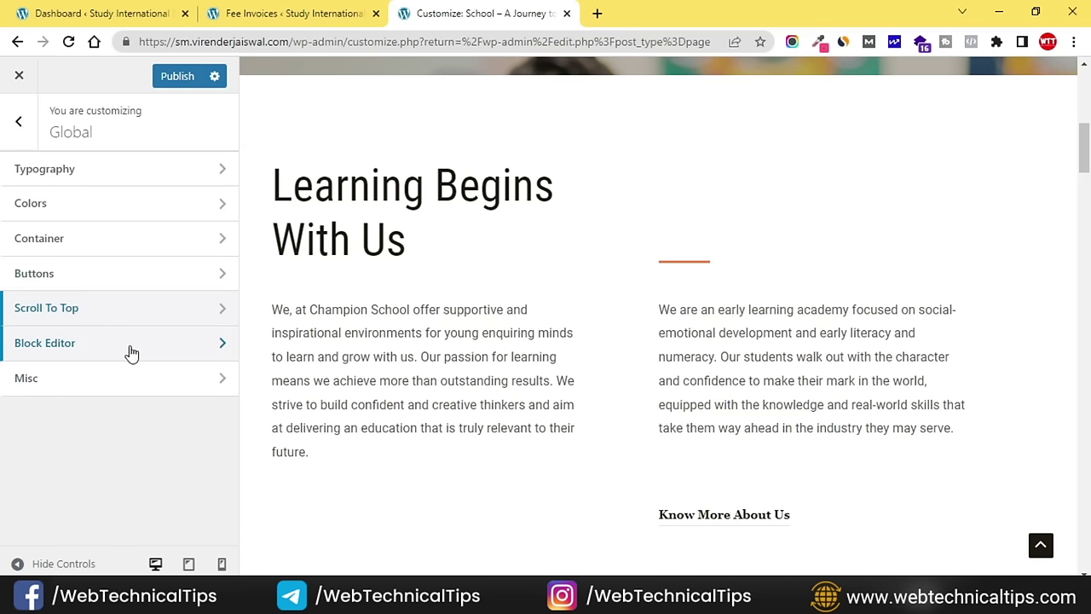
pyautogui.click(19, 121)
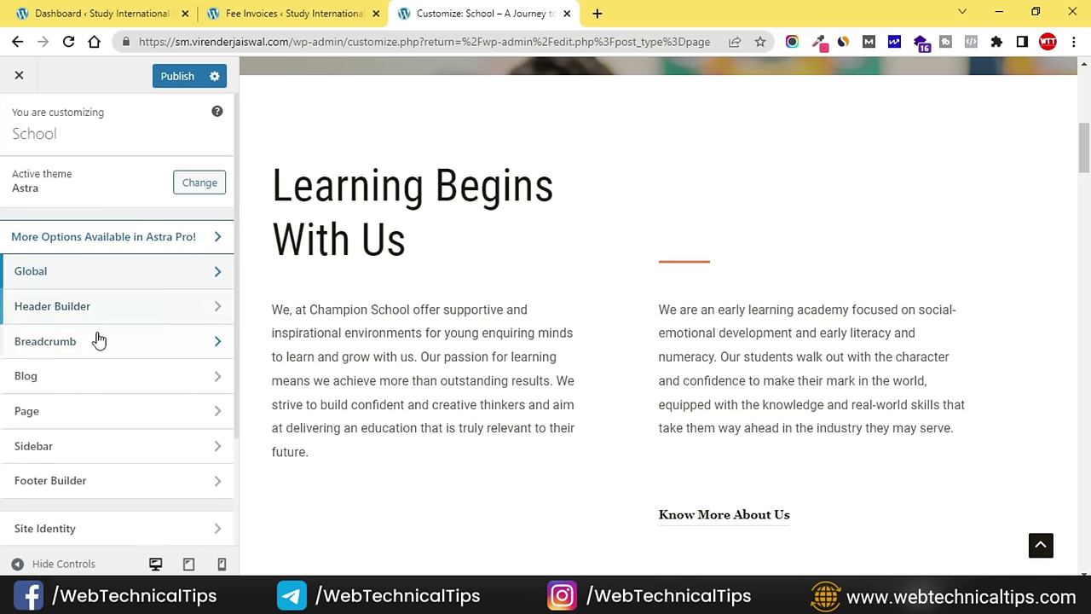
# Step: In Header Builder, move Social to the top row and the Primary Menu to the right
pyautogui.click(159, 303)
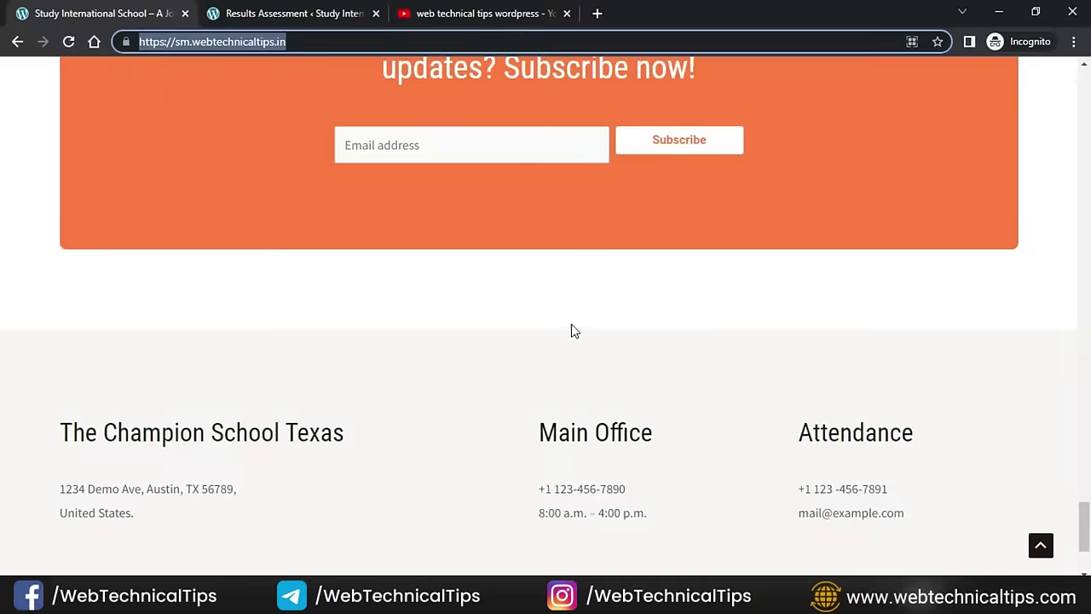
pyautogui.scroll(15, 571, 328)
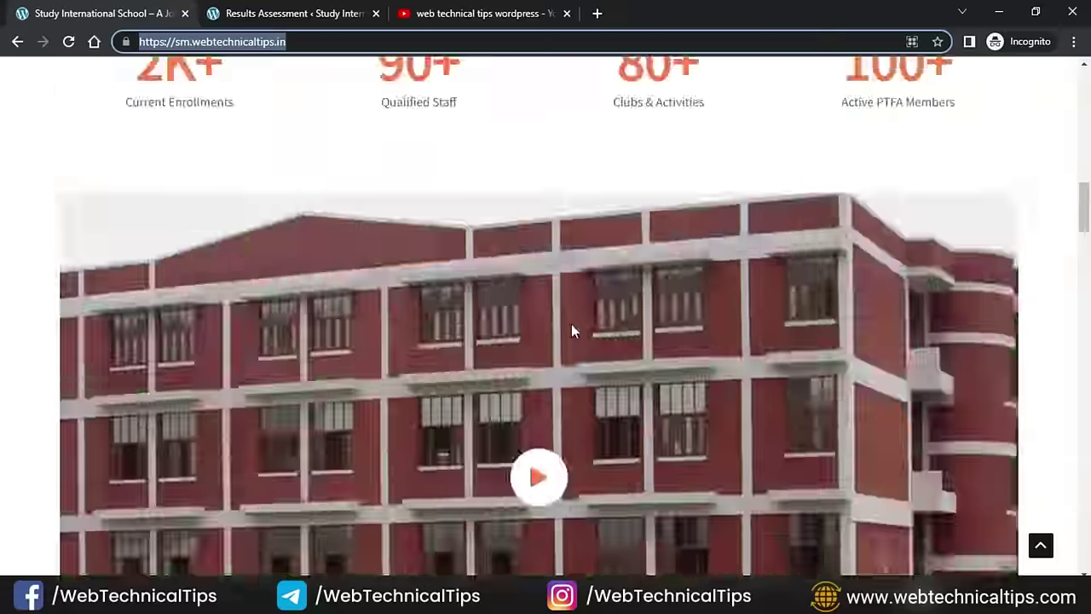
pyautogui.scroll(10, 572, 330)
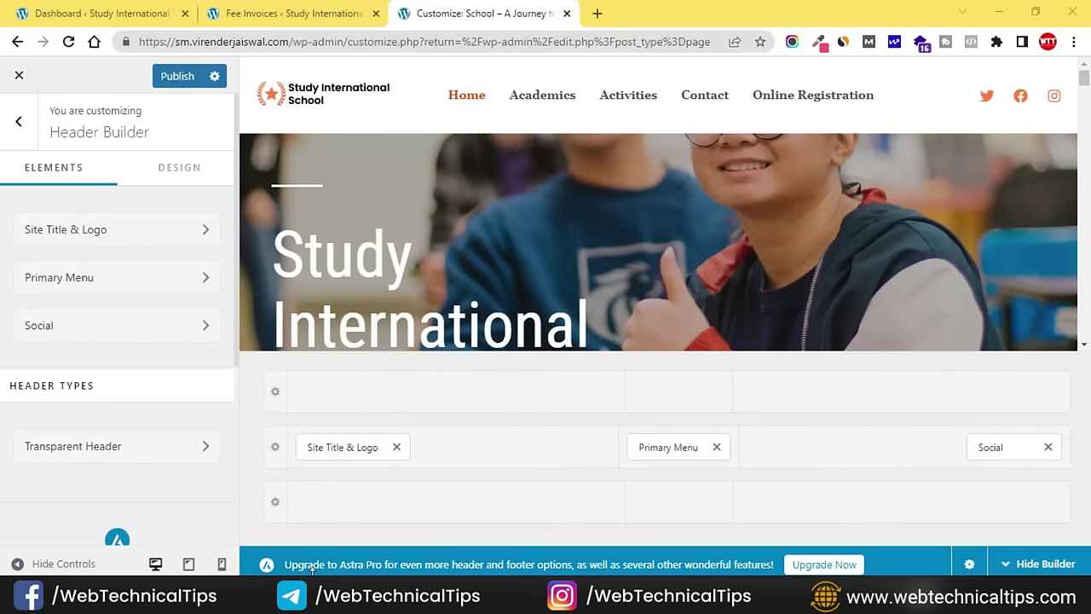
pyautogui.moveTo(1006, 449); pyautogui.dragTo(1017, 418)
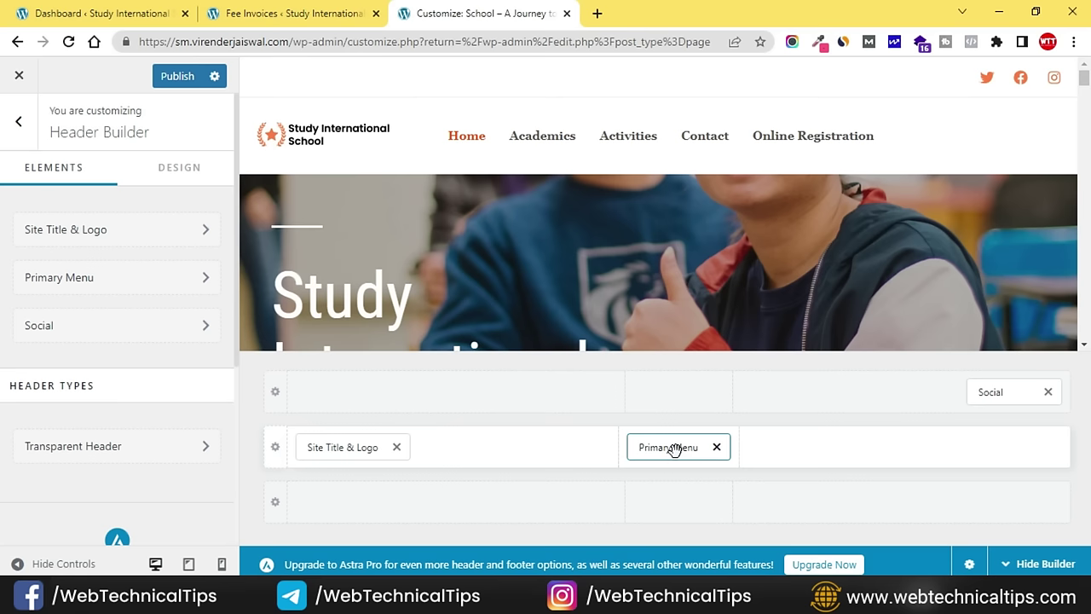
pyautogui.moveTo(674, 449); pyautogui.dragTo(841, 458)
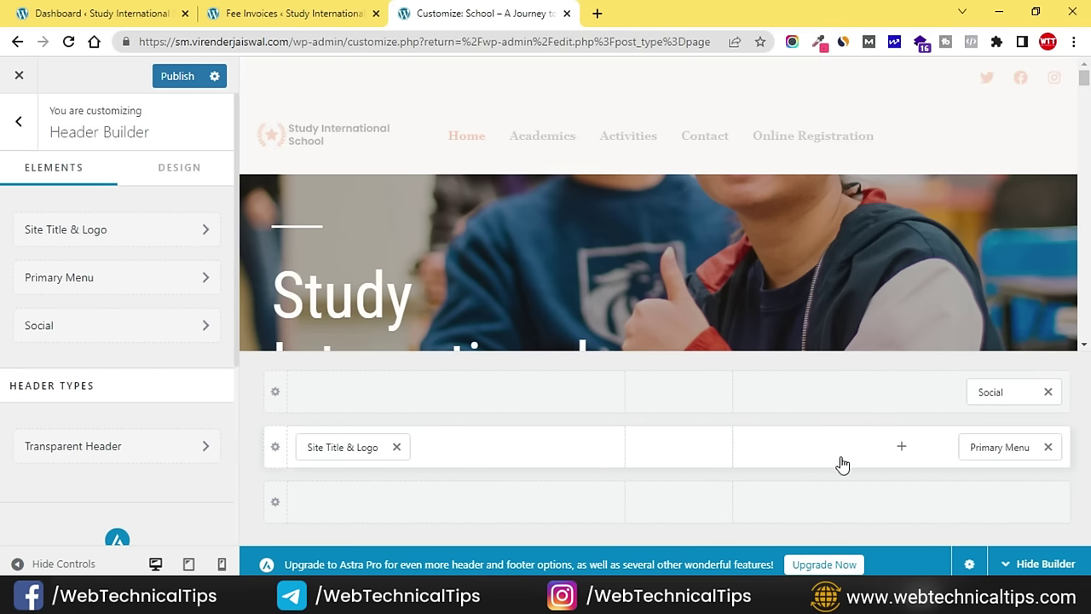
# Step: Add a Button element to the header and open its settings
pyautogui.click(902, 450)
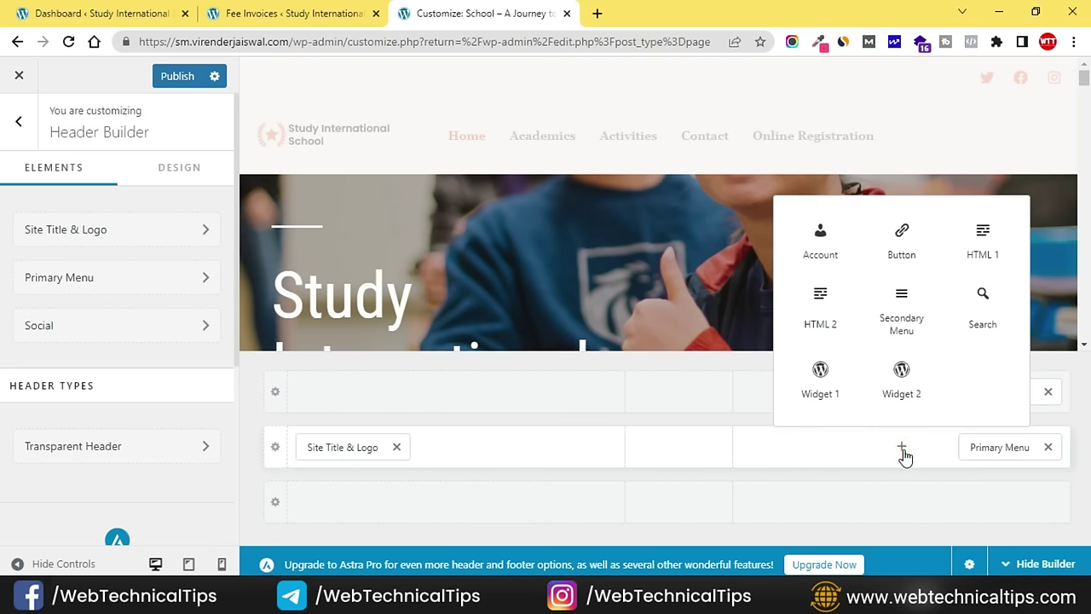
pyautogui.click(887, 251)
pyautogui.click(1013, 447)
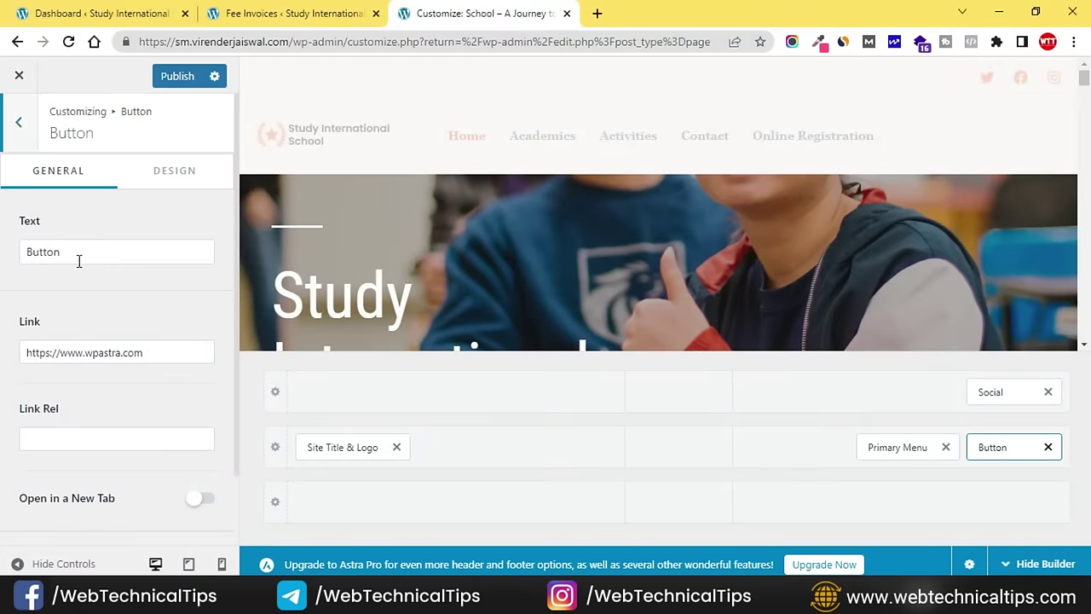
# Step: Relabel the button 'Pay Fee Online' and copy the Fees Submission page's address from Pages
pyautogui.moveTo(79, 261); pyautogui.dragTo(5, 266)
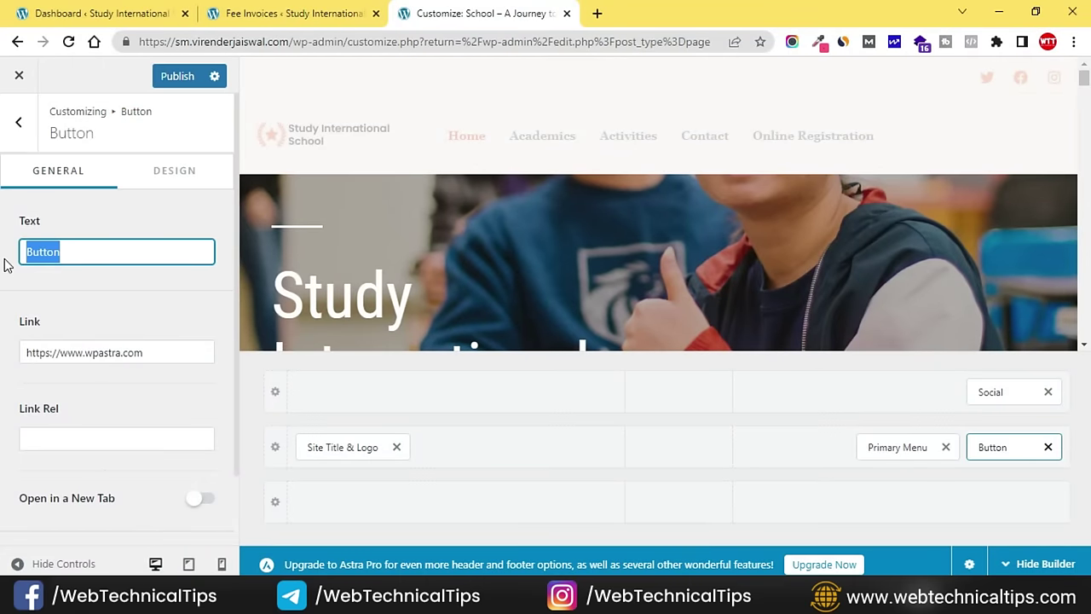
pyautogui.write('Pay Fee Online')
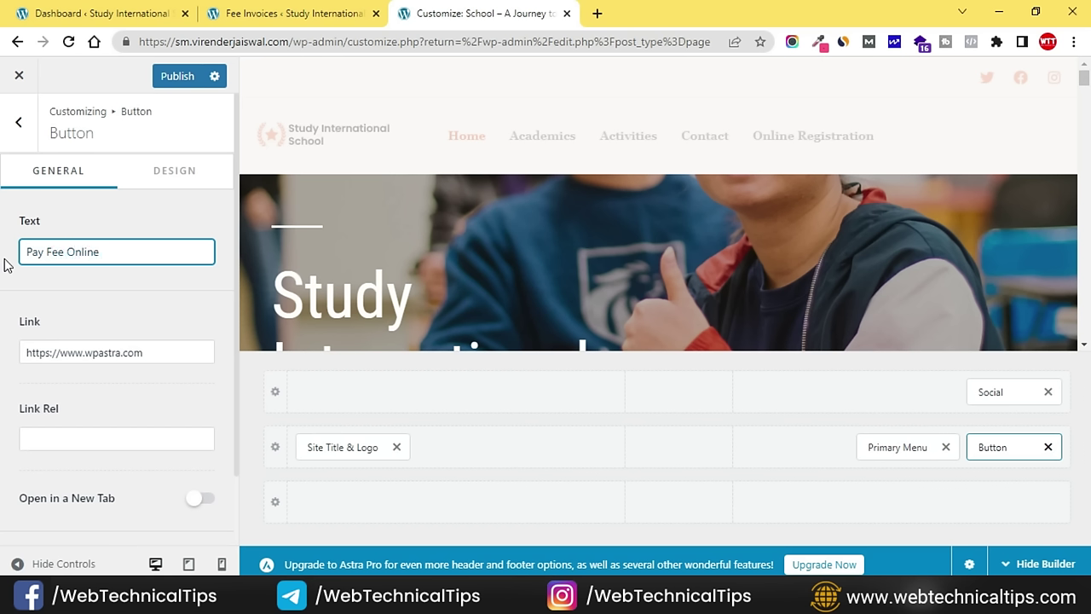
pyautogui.click(252, 14)
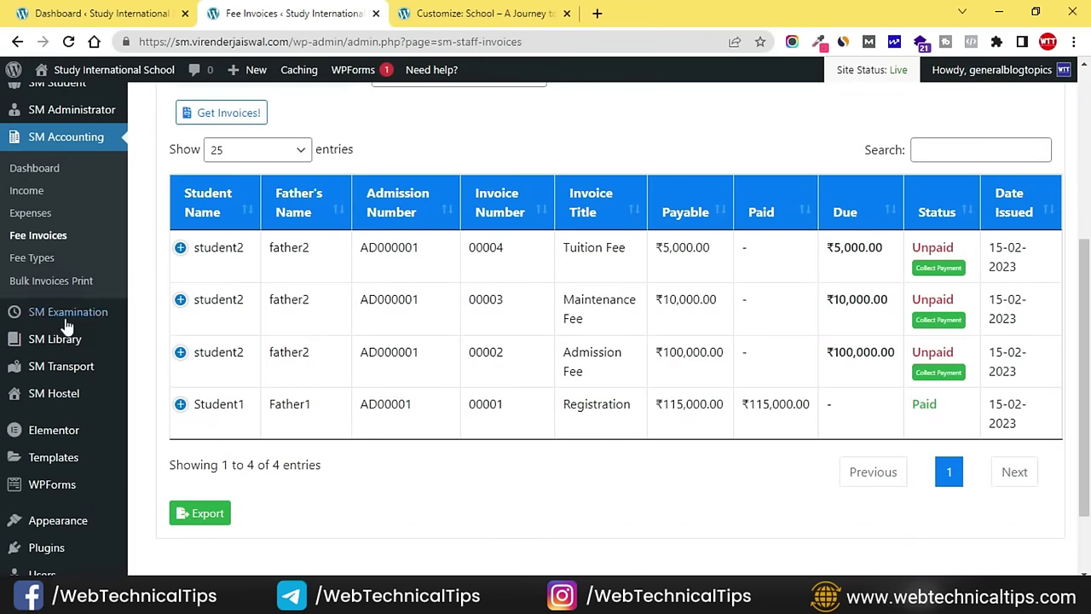
pyautogui.scroll(5, 68, 324)
pyautogui.click(38, 248)
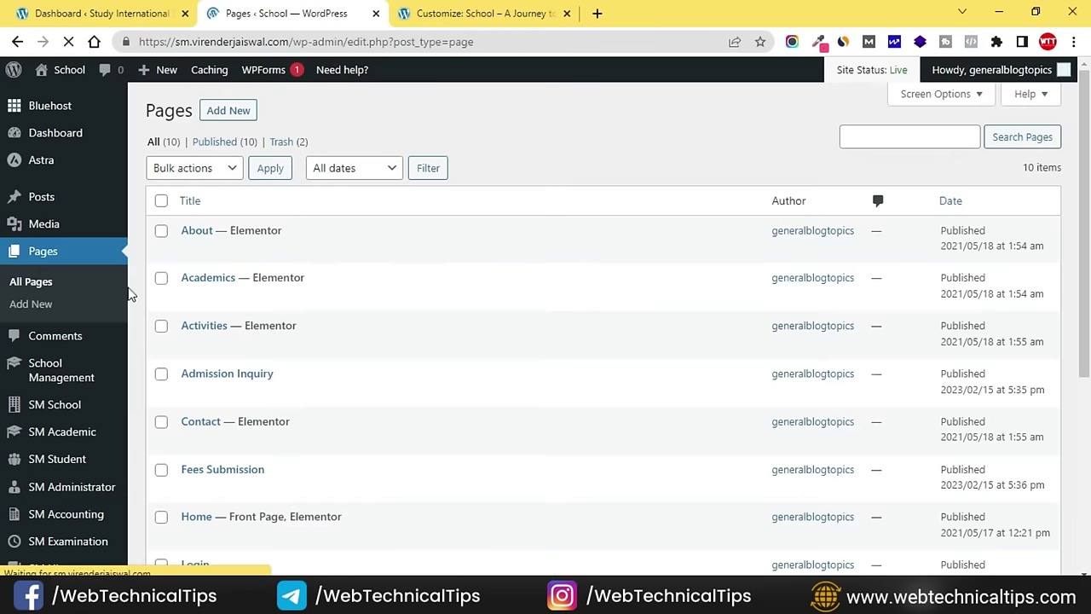
pyautogui.scroll(-2, 282, 328)
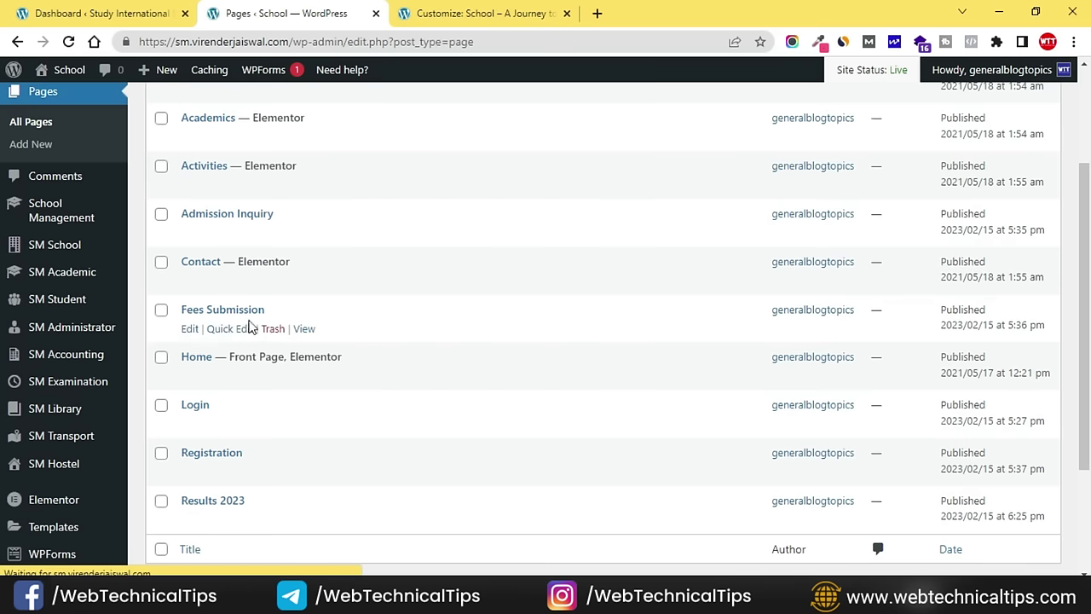
pyautogui.rightClick(303, 331)
pyautogui.click(353, 422)
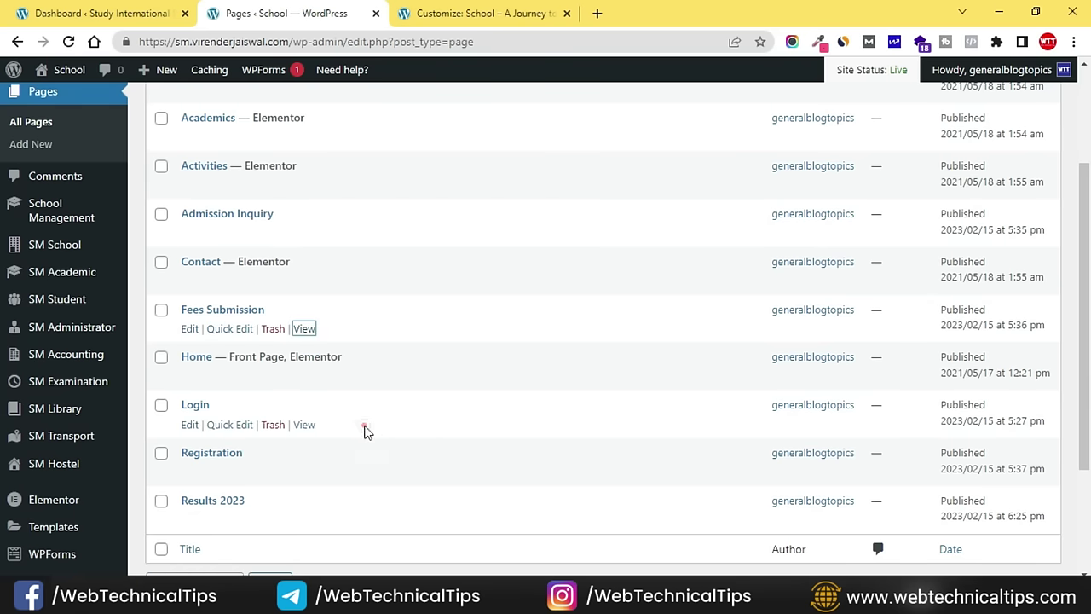
# Step: Paste the Fees Submission page address as the button's link and open its Design settings
pyautogui.click(426, 6)
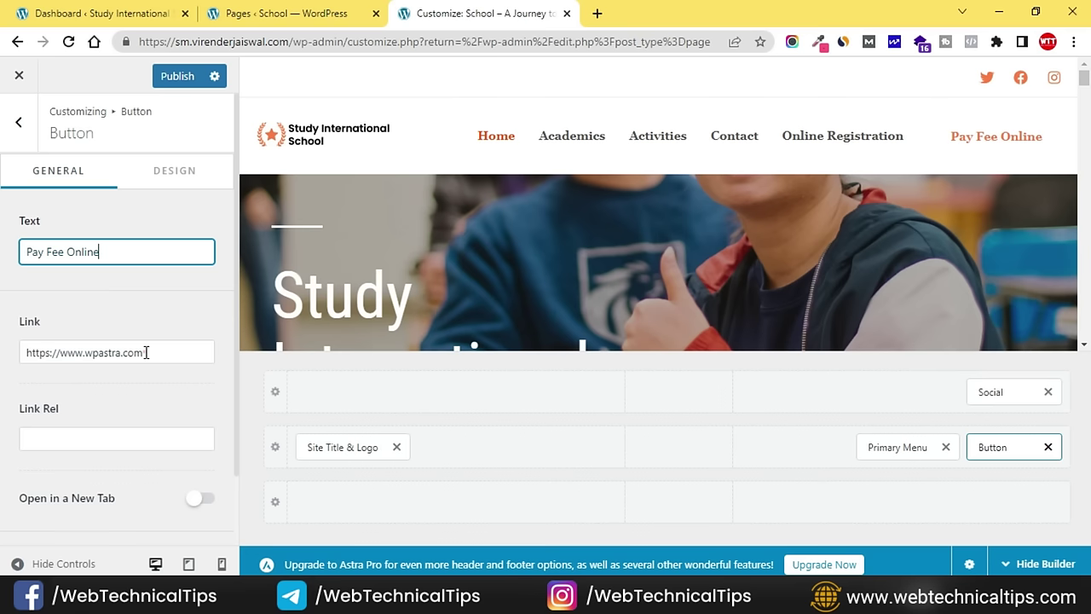
pyautogui.moveTo(147, 352); pyautogui.dragTo(3, 350)
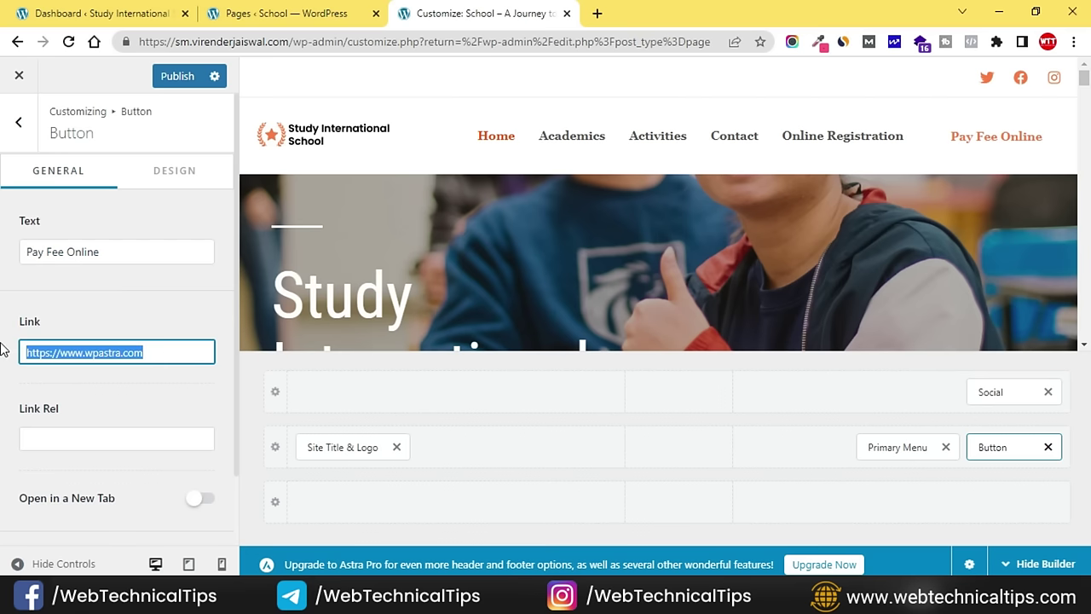
pyautogui.hotkey('ctrl', 'v')
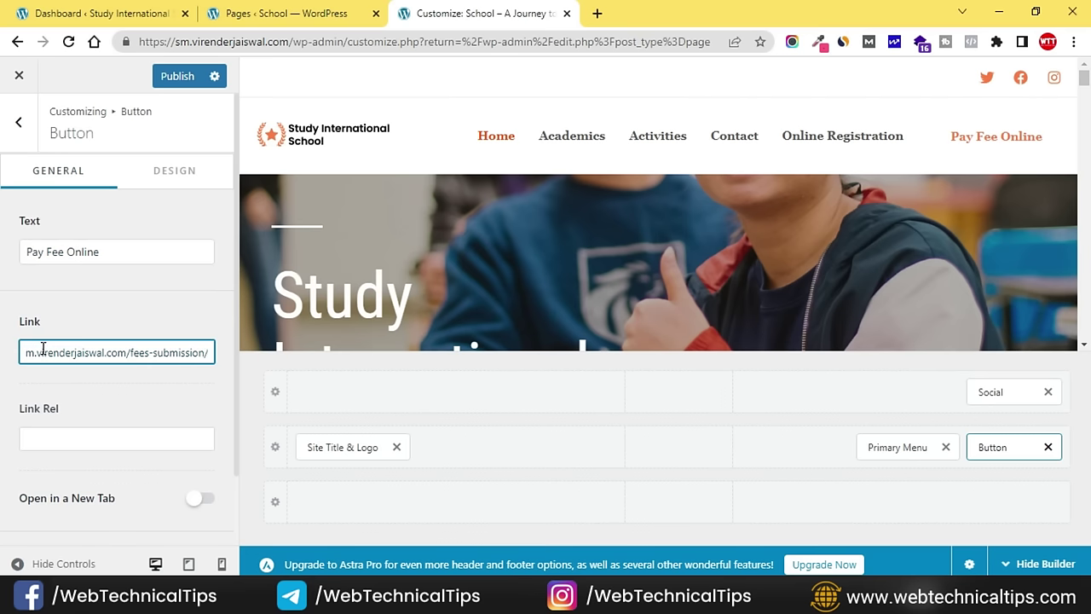
pyautogui.scroll(-2, 84, 433)
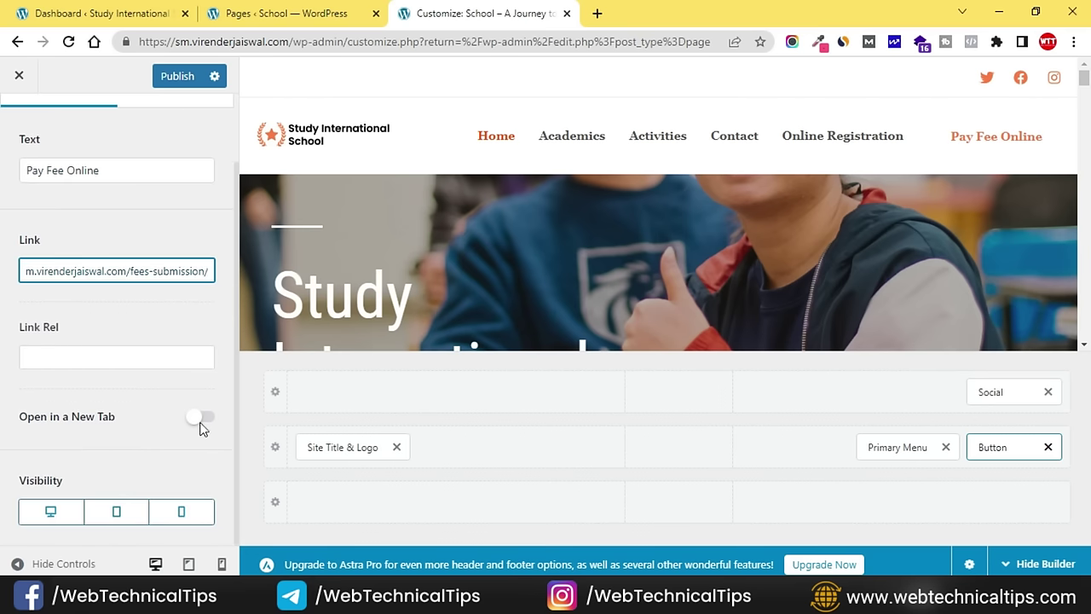
pyautogui.scroll(2, 182, 413)
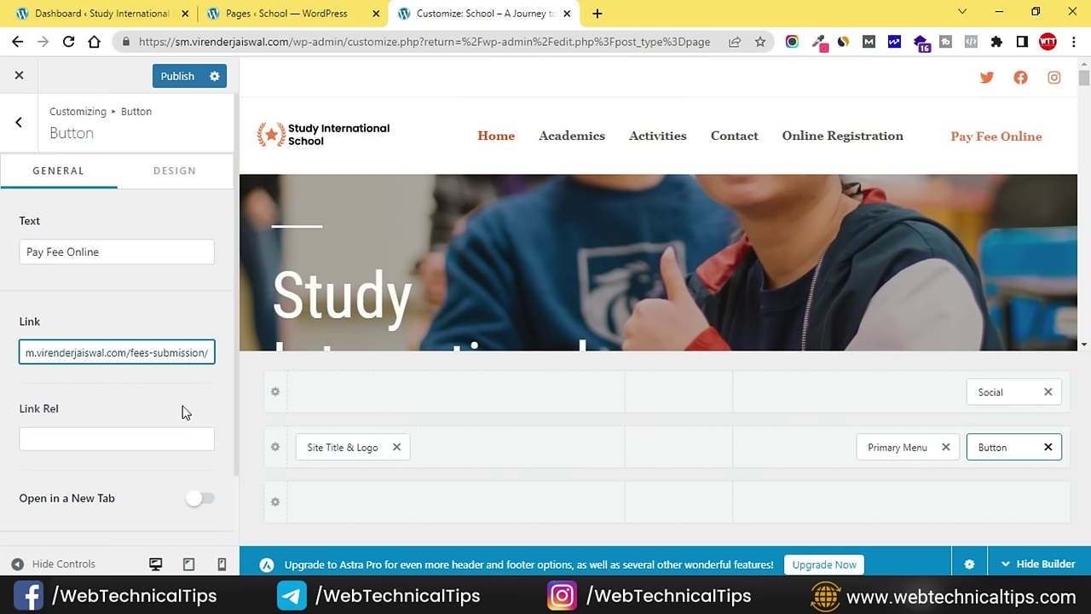
pyautogui.click(161, 181)
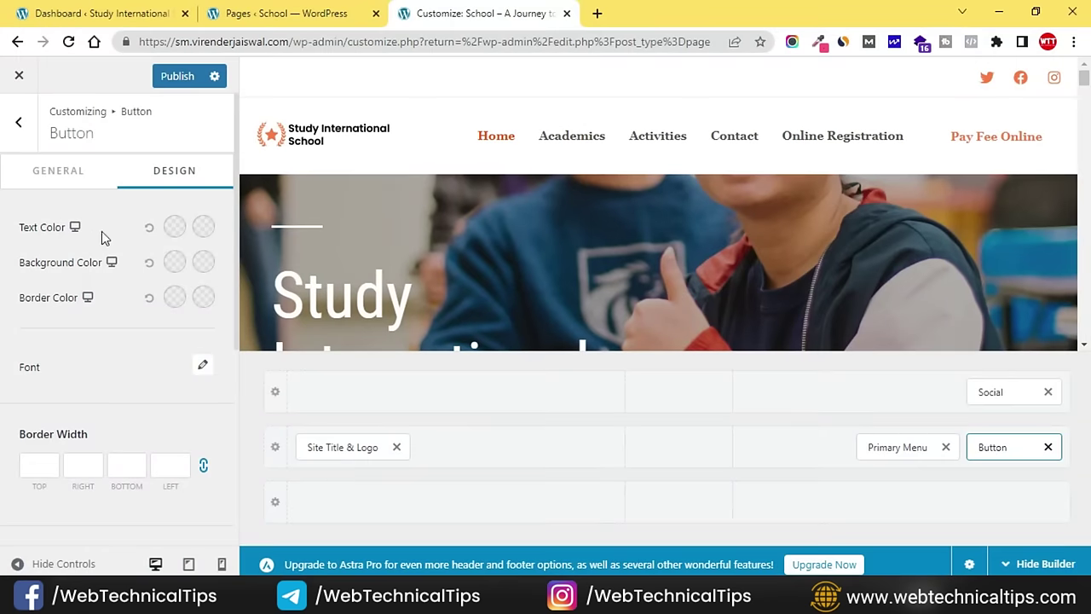
# Step: Give the button an orange background and border with white text
pyautogui.click(174, 264)
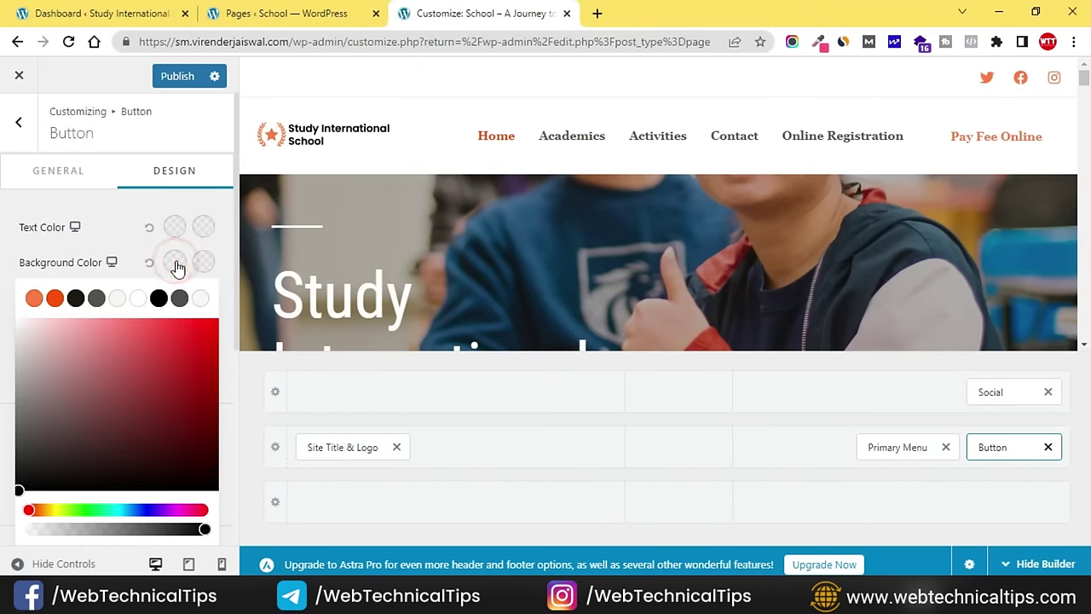
pyautogui.click(55, 300)
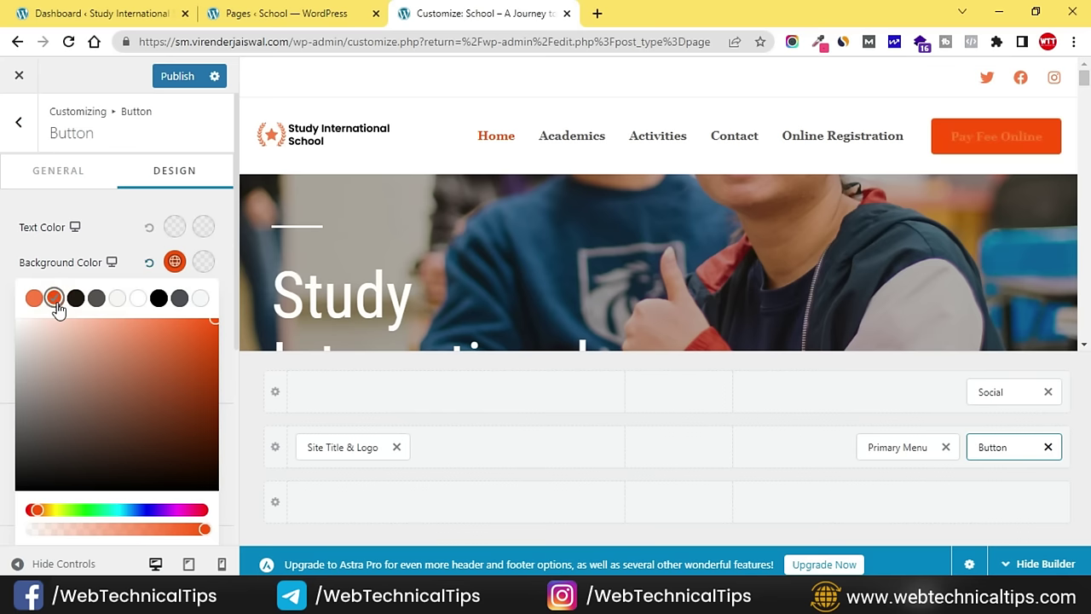
pyautogui.click(175, 228)
pyautogui.click(137, 263)
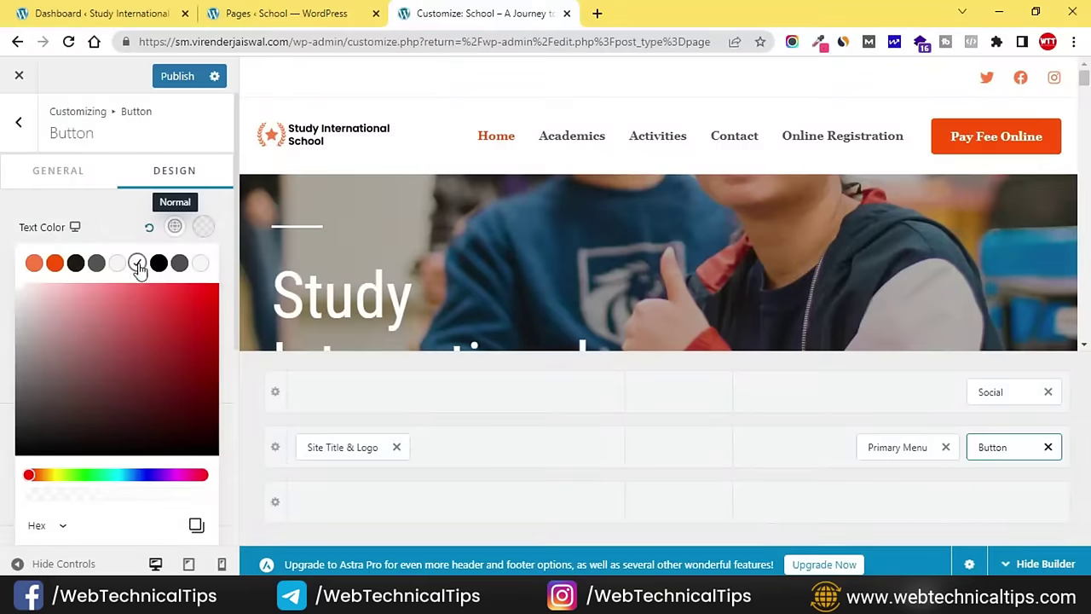
pyautogui.click(102, 202)
pyautogui.click(174, 262)
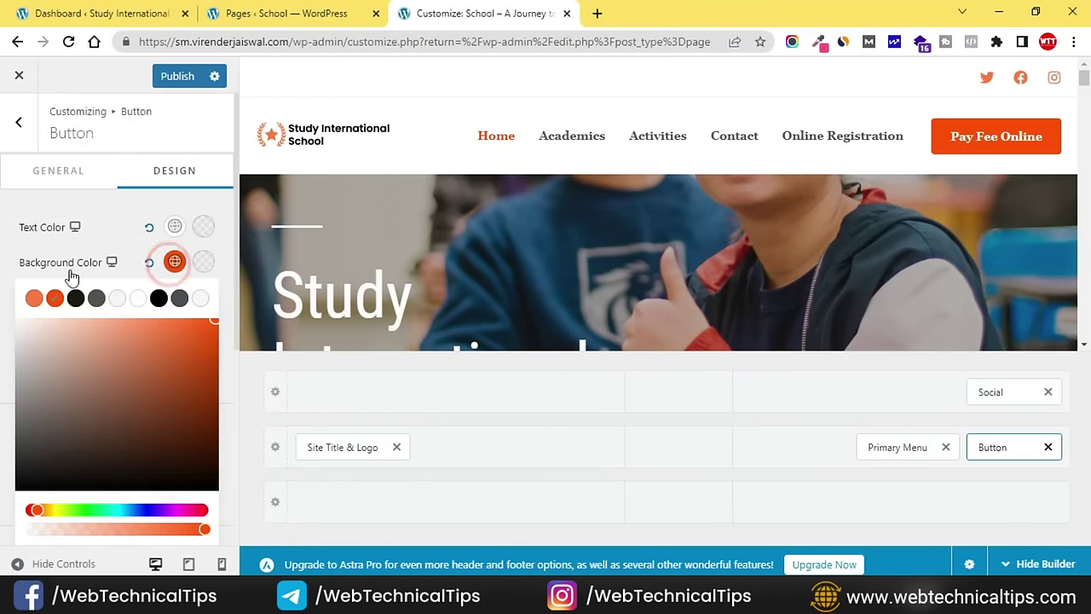
pyautogui.click(34, 298)
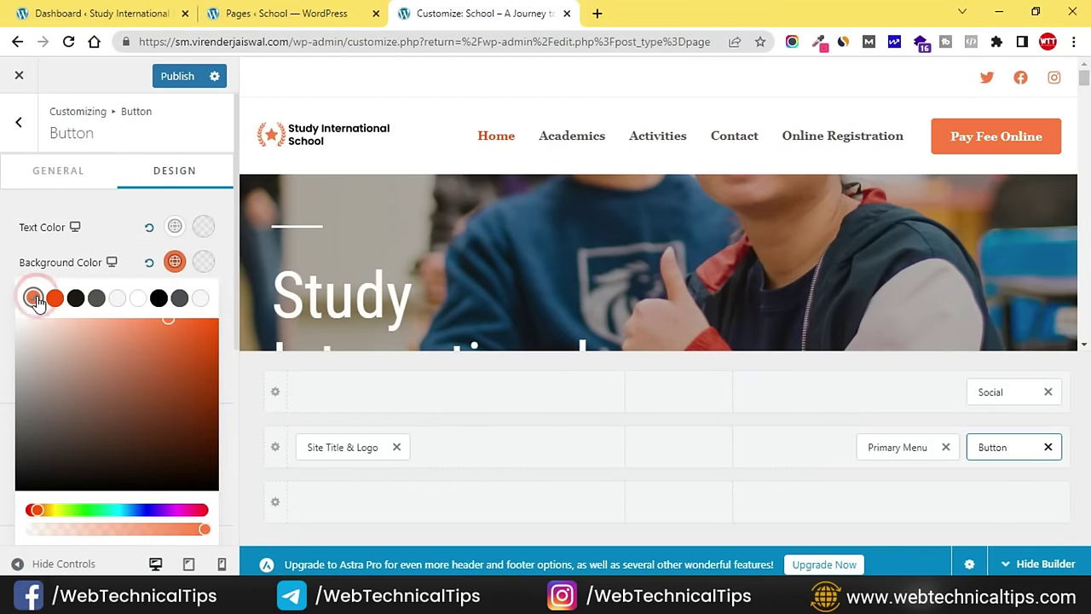
pyautogui.click(109, 227)
pyautogui.click(174, 297)
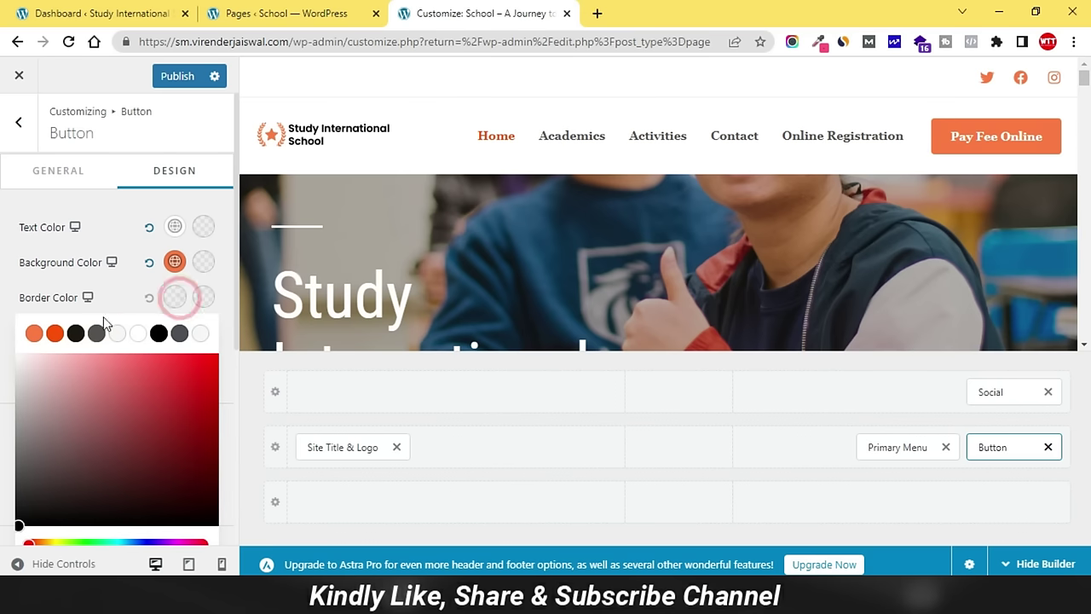
pyautogui.click(54, 332)
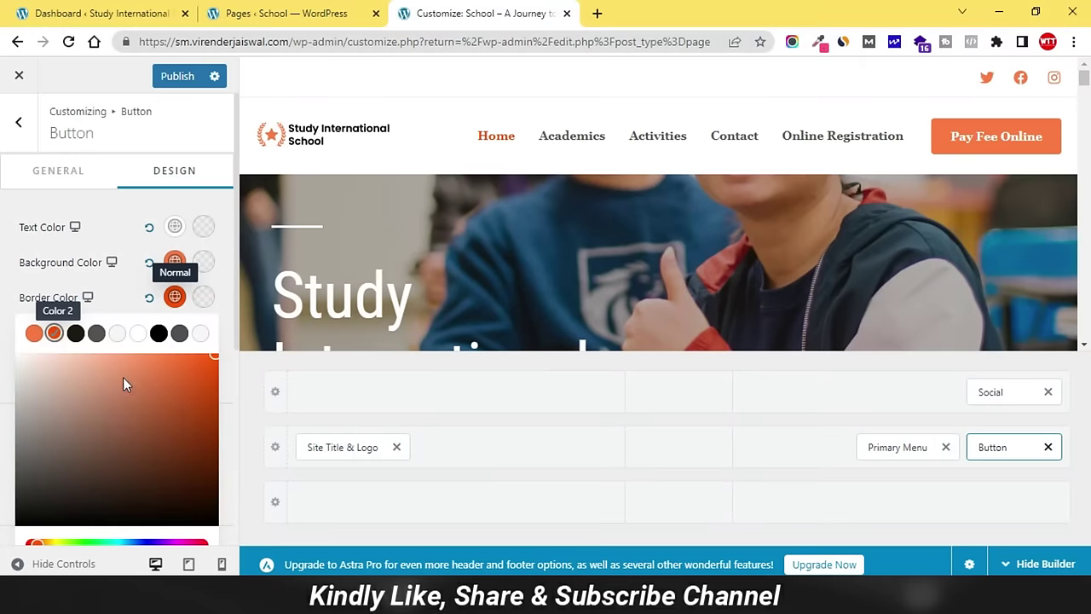
# Step: Make the button's hover background and border black, keeping hover text white
pyautogui.click(203, 261)
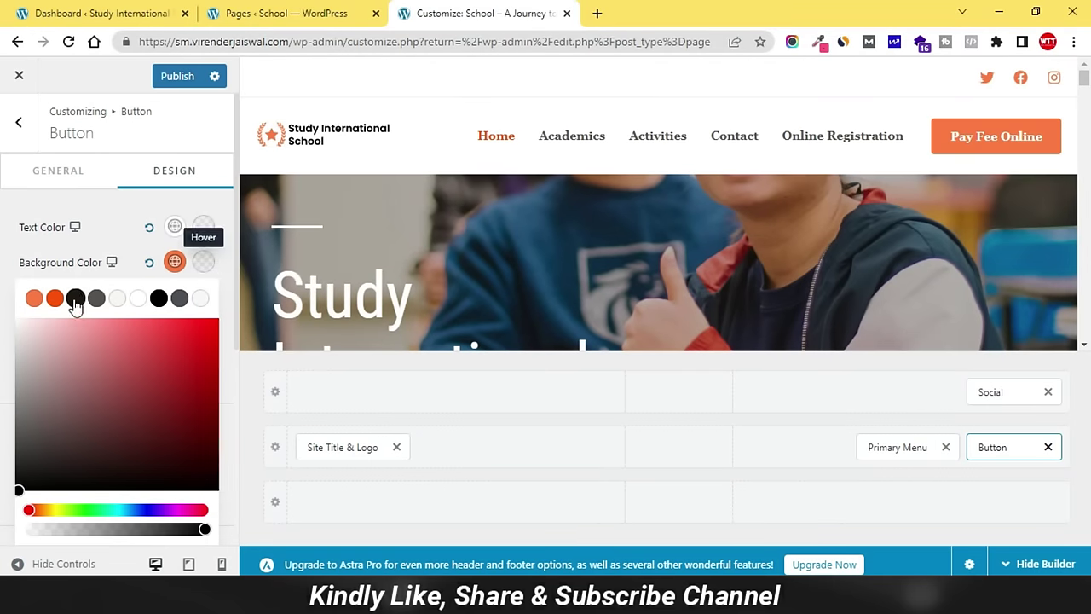
pyautogui.click(158, 297)
pyautogui.click(201, 227)
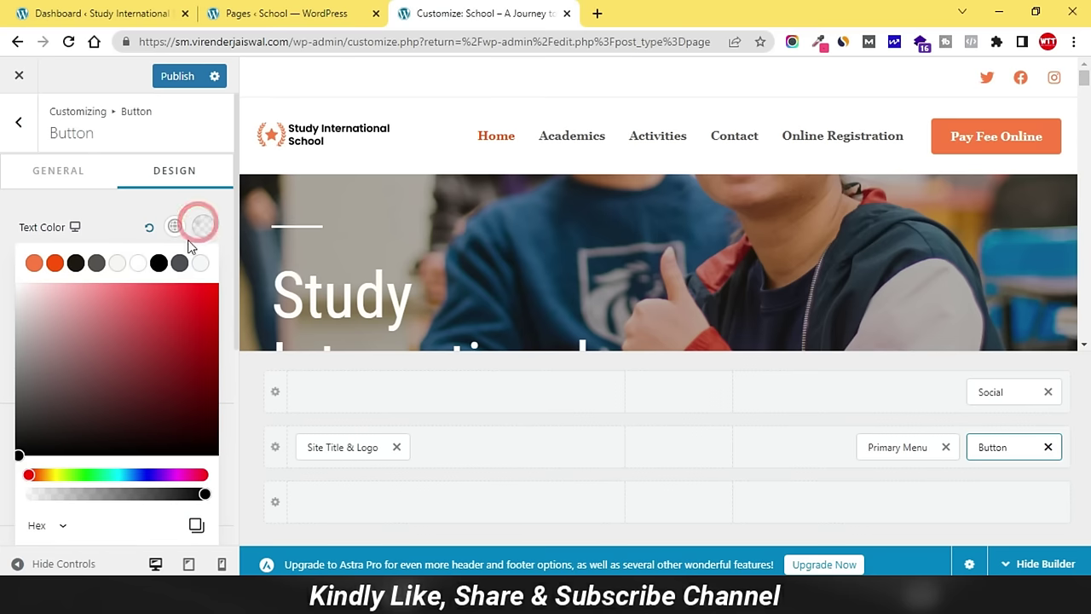
pyautogui.click(137, 262)
pyautogui.click(145, 224)
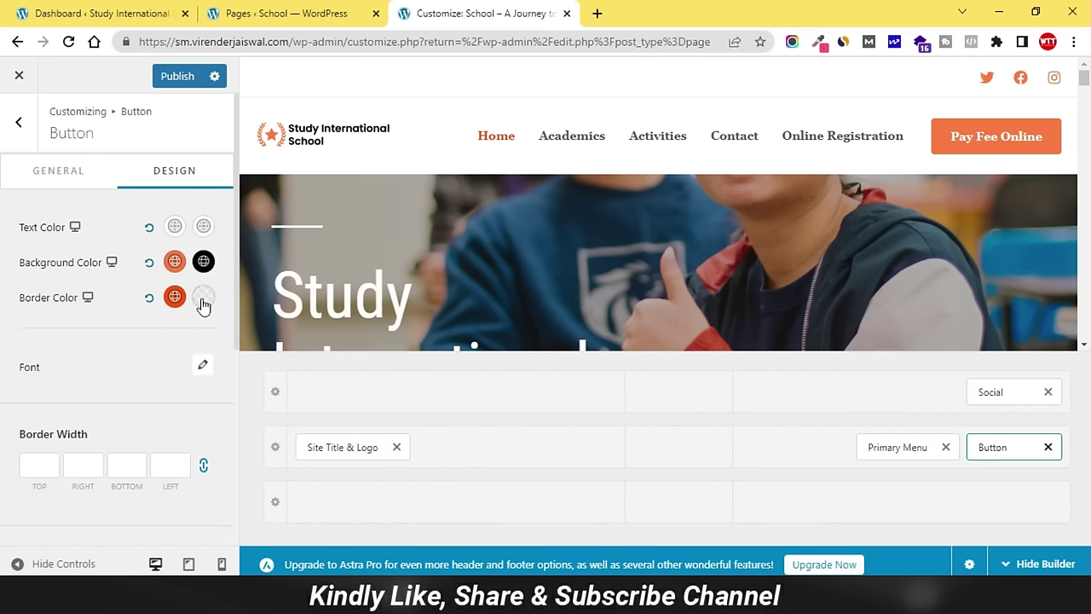
pyautogui.click(203, 296)
pyautogui.click(81, 335)
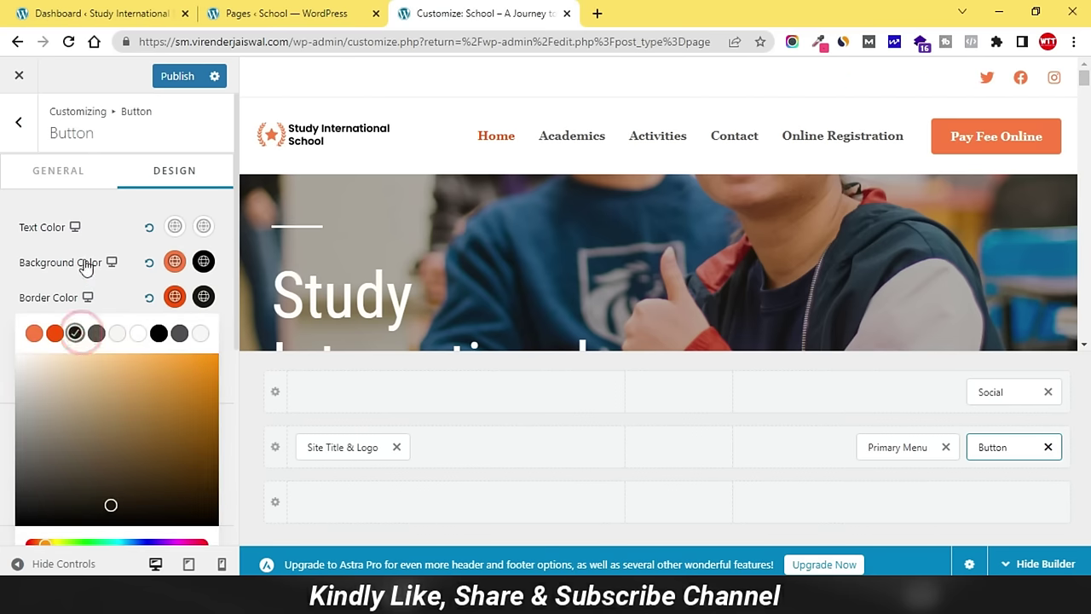
pyautogui.click(68, 208)
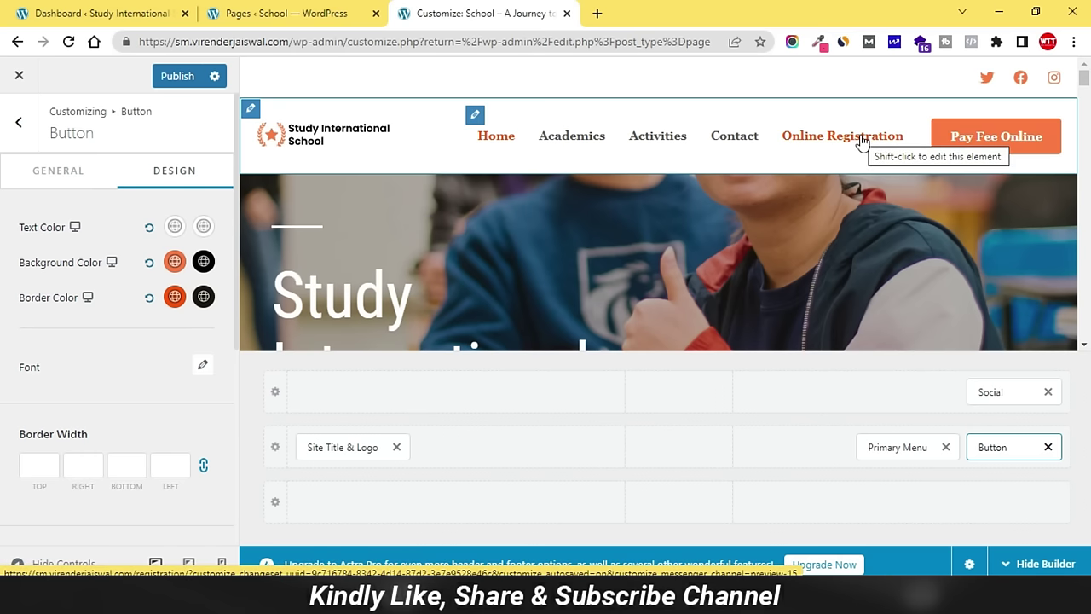
# Step: After comparing with the reference site, set the button padding to 10 px
pyautogui.hotkey('alt', 'Tab')
pyautogui.hotkey('alt', 'Tab')
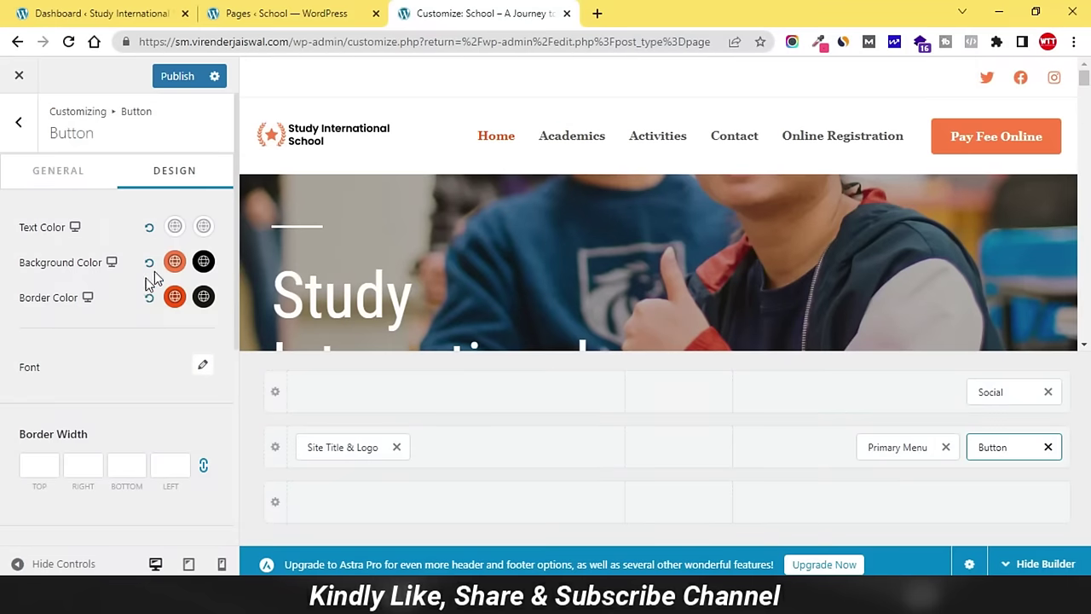
pyautogui.scroll(-3, 144, 292)
pyautogui.click(74, 348)
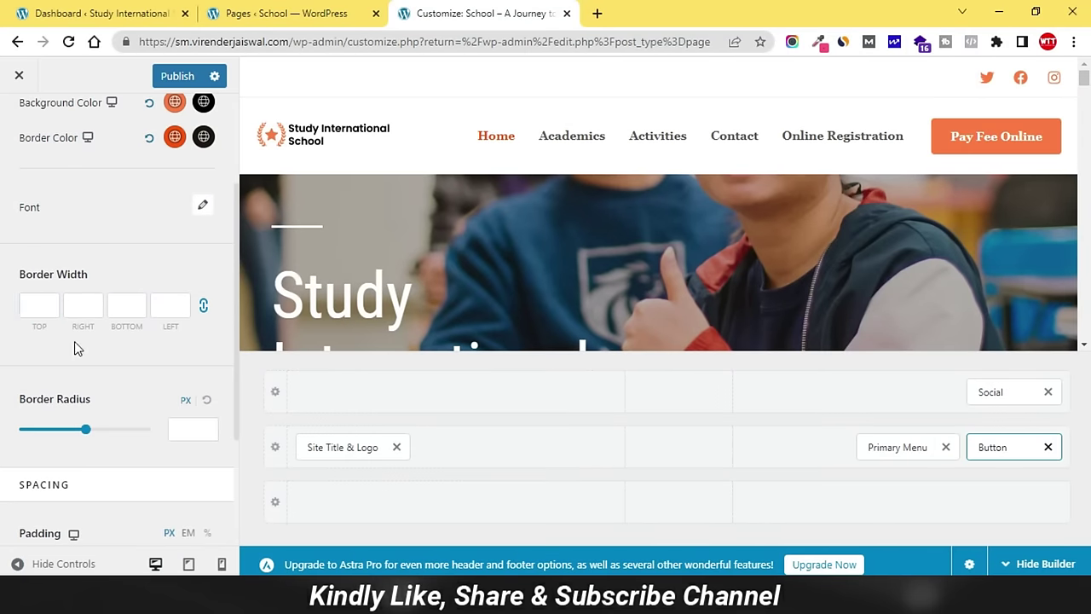
pyautogui.scroll(-3, 64, 324)
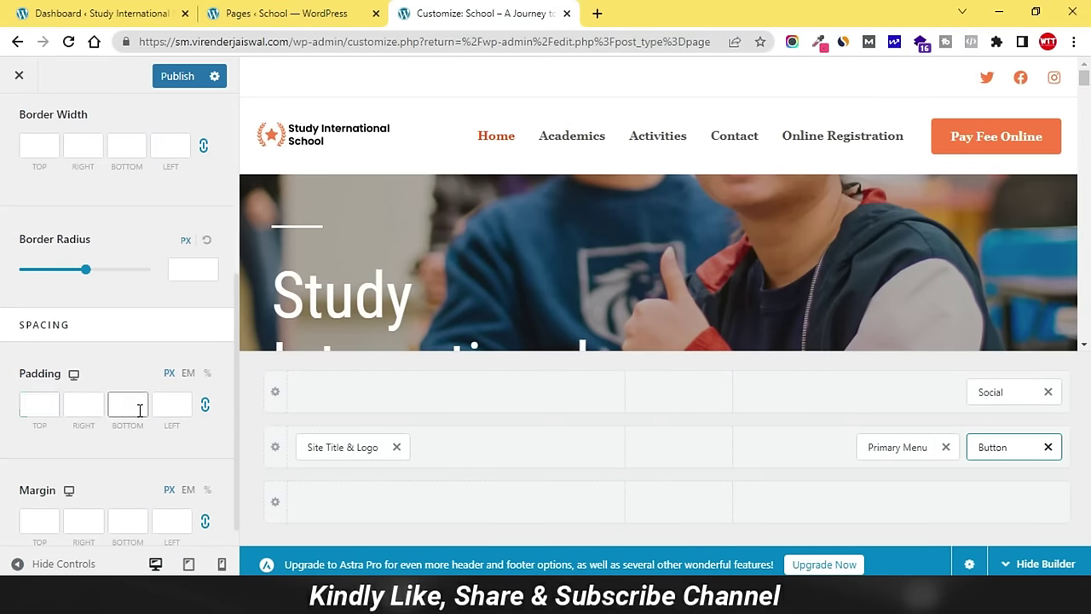
pyautogui.scroll(-1, 40, 378)
pyautogui.click(34, 380)
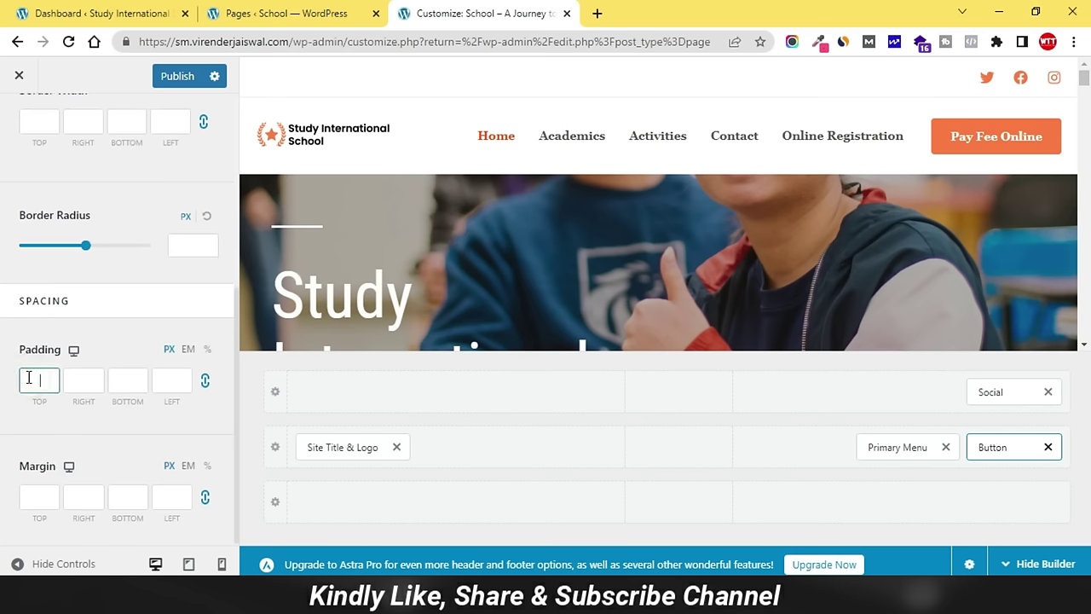
pyautogui.write('0')
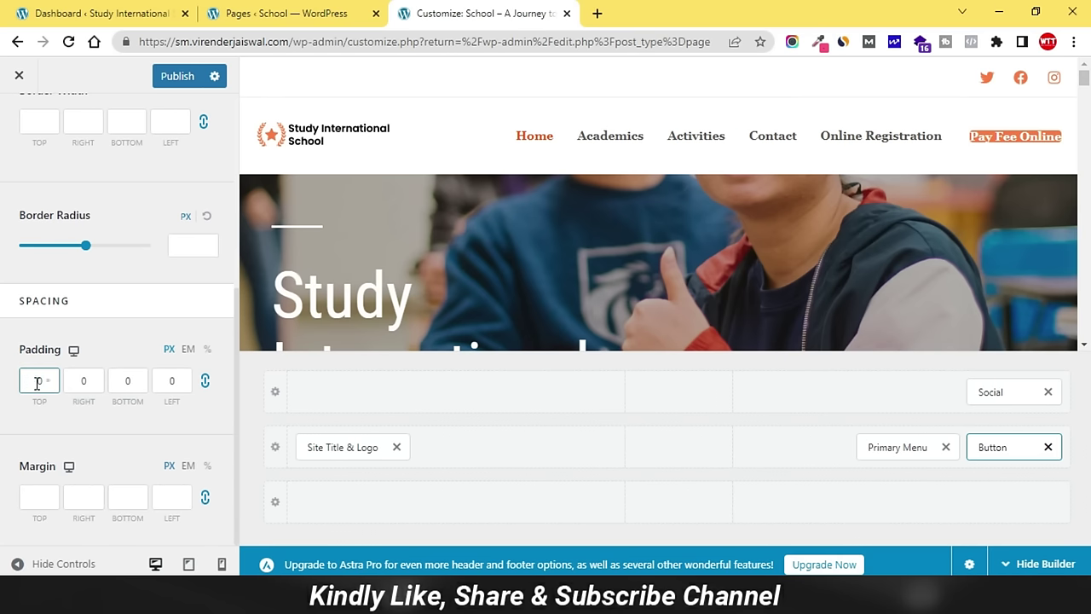
pyautogui.moveTo(38, 384); pyautogui.dragTo(20, 392)
pyautogui.write('10')
pyautogui.press('Tab')
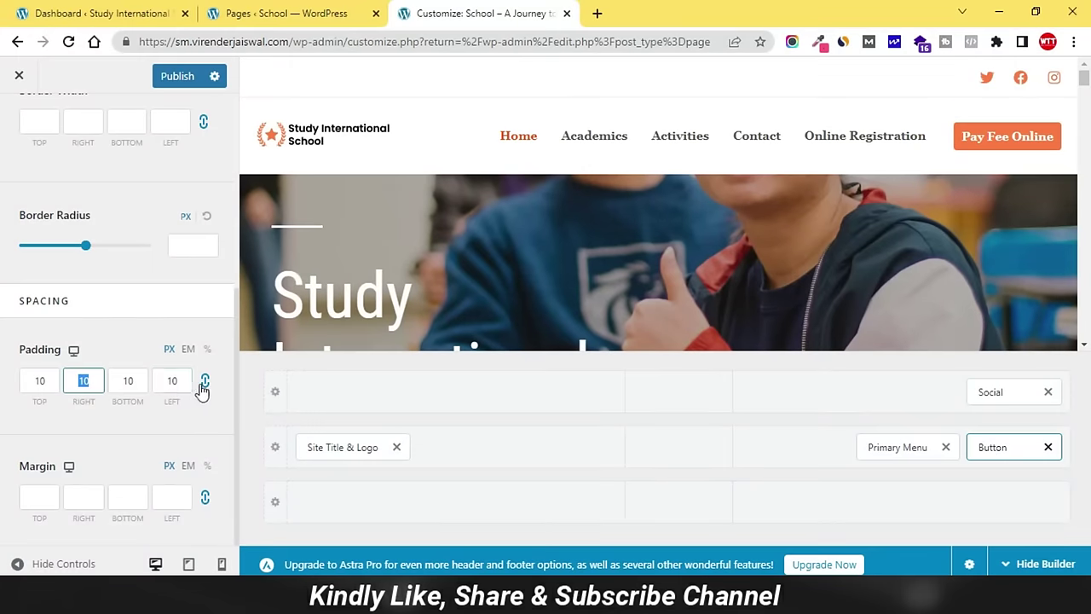
# Step: Unlink the padding sides and change left and right padding to 15 px
pyautogui.click(204, 381)
pyautogui.click(88, 381)
pyautogui.press('BackSpace')
pyautogui.write('5')
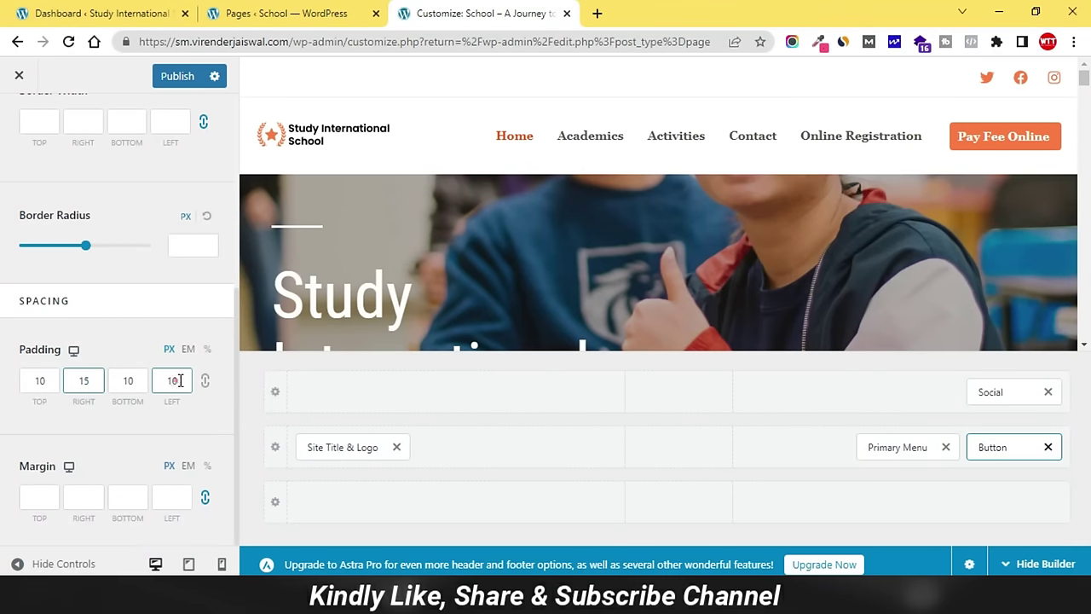
pyautogui.click(180, 381)
pyautogui.press('BackSpace')
pyautogui.write('5')
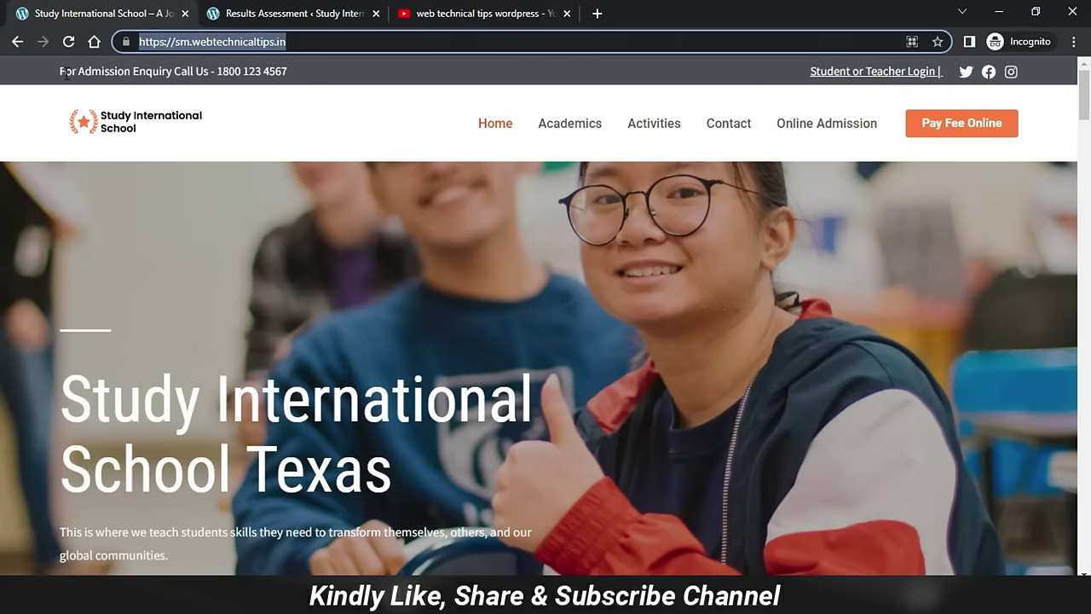
# Step: Copy the full 'For Admission Enquiry Call Us' phone line from the reference site's top bar
pyautogui.moveTo(60, 70); pyautogui.dragTo(183, 71)
pyautogui.click(170, 71)
pyautogui.moveTo(60, 71); pyautogui.dragTo(295, 69)
pyautogui.hotkey('ctrl', 'c')
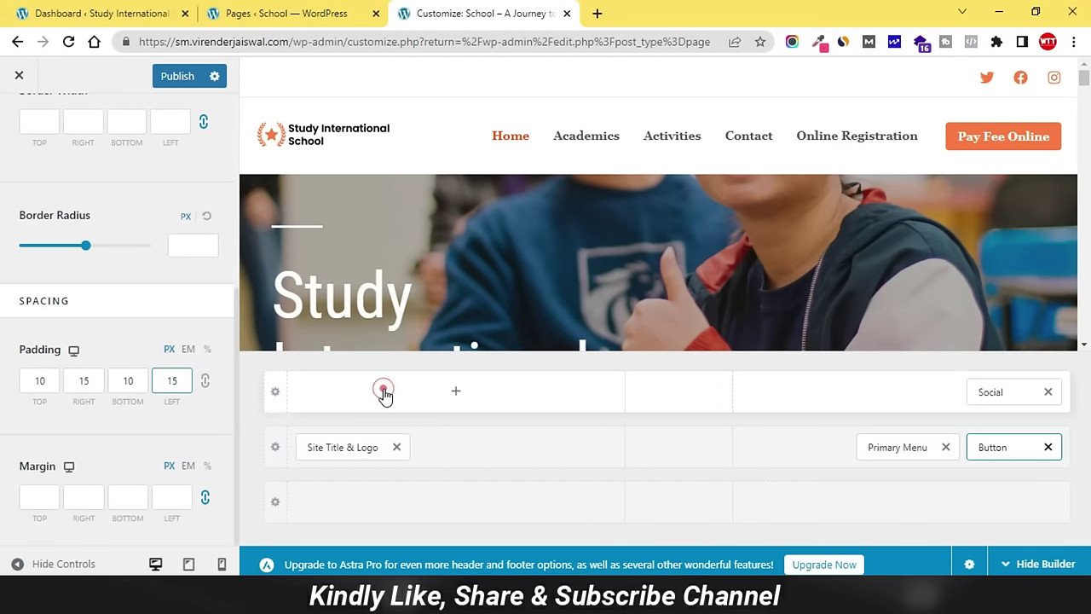
# Step: Add an HTML element to the top bar containing the pasted admission enquiry line
pyautogui.click(383, 390)
pyautogui.click(456, 192)
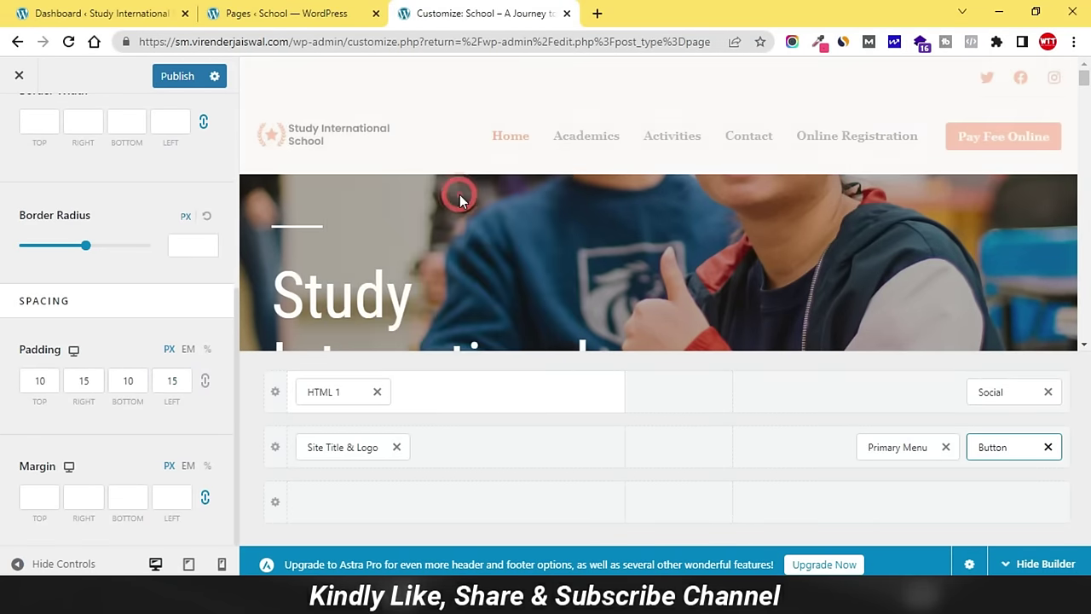
pyautogui.click(341, 394)
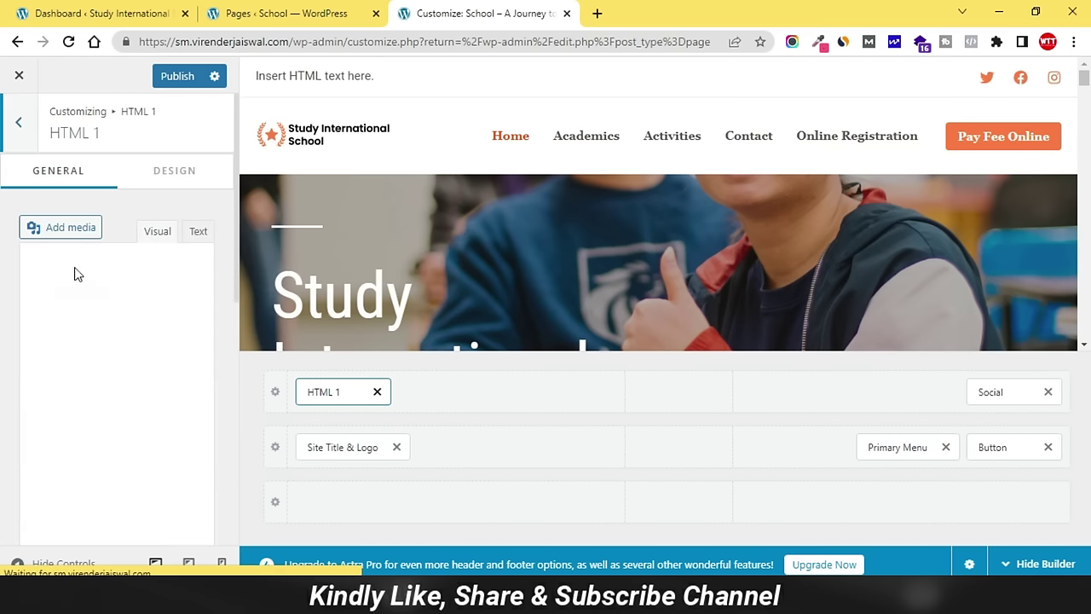
pyautogui.tripleClick(106, 424)
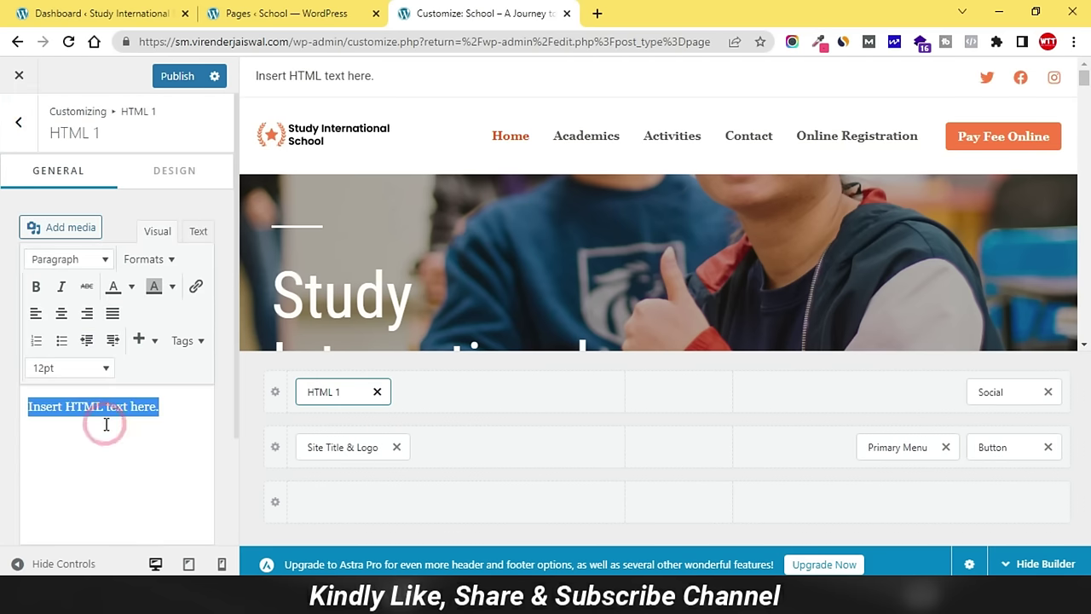
pyautogui.hotkey('ctrl', 'v')
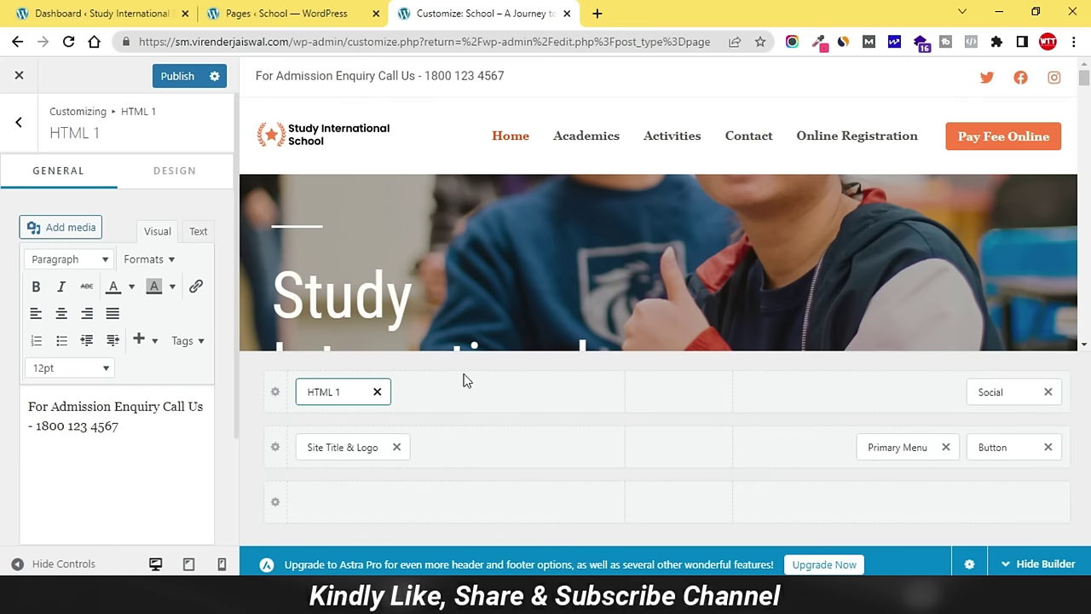
# Step: Give the Above Header row a dark grey background
pyautogui.click(275, 394)
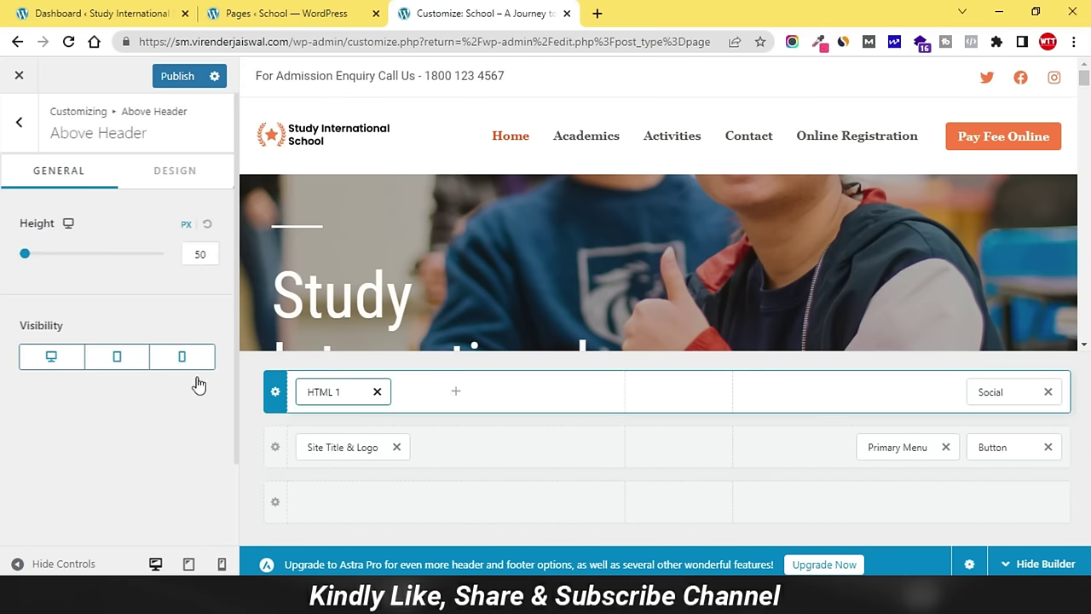
pyautogui.click(173, 182)
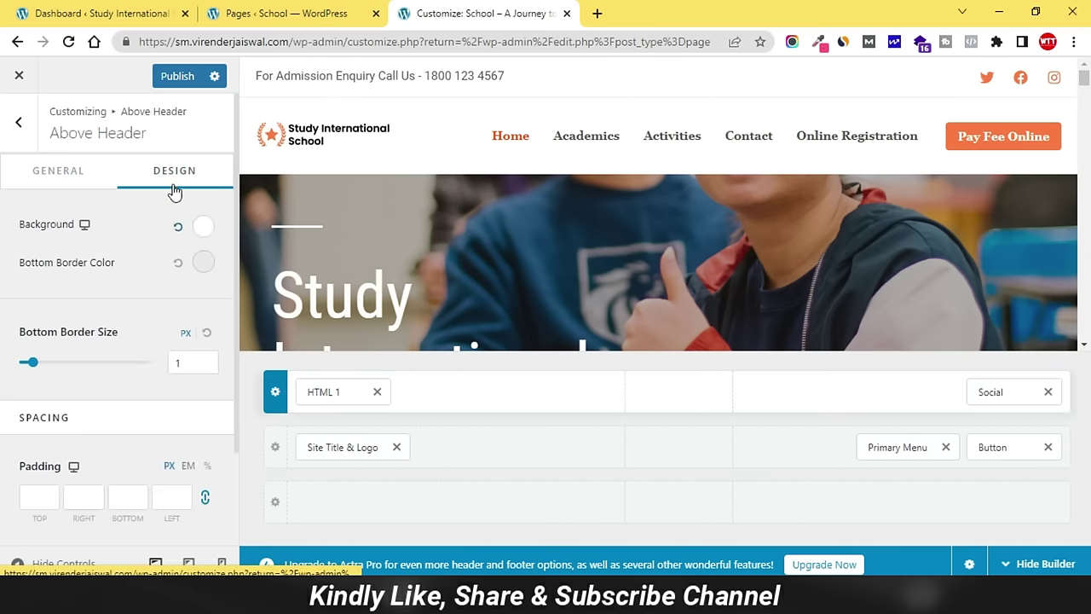
pyautogui.click(203, 227)
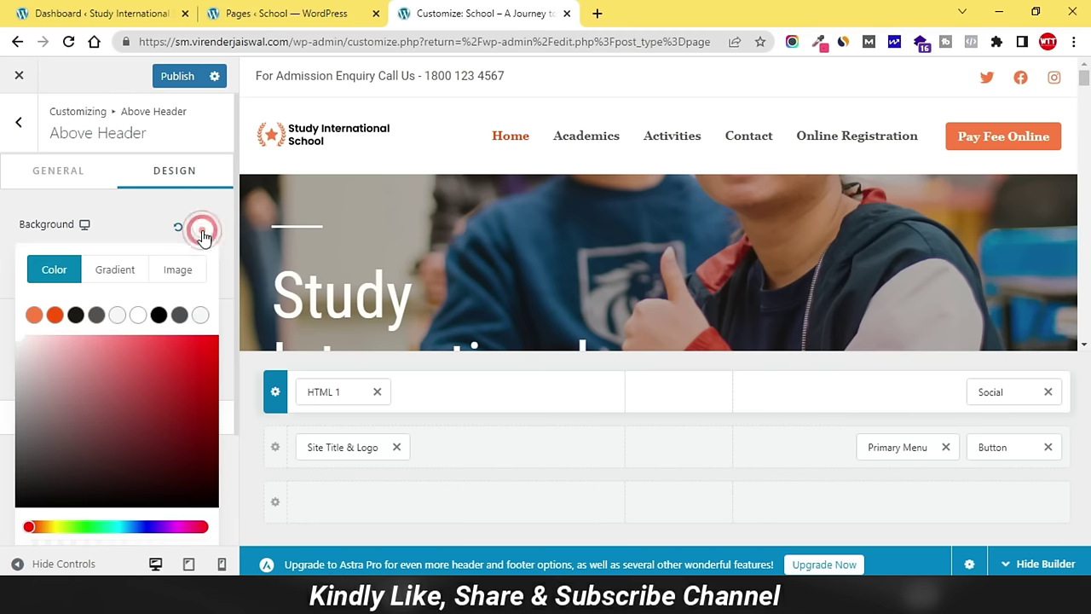
pyautogui.click(99, 318)
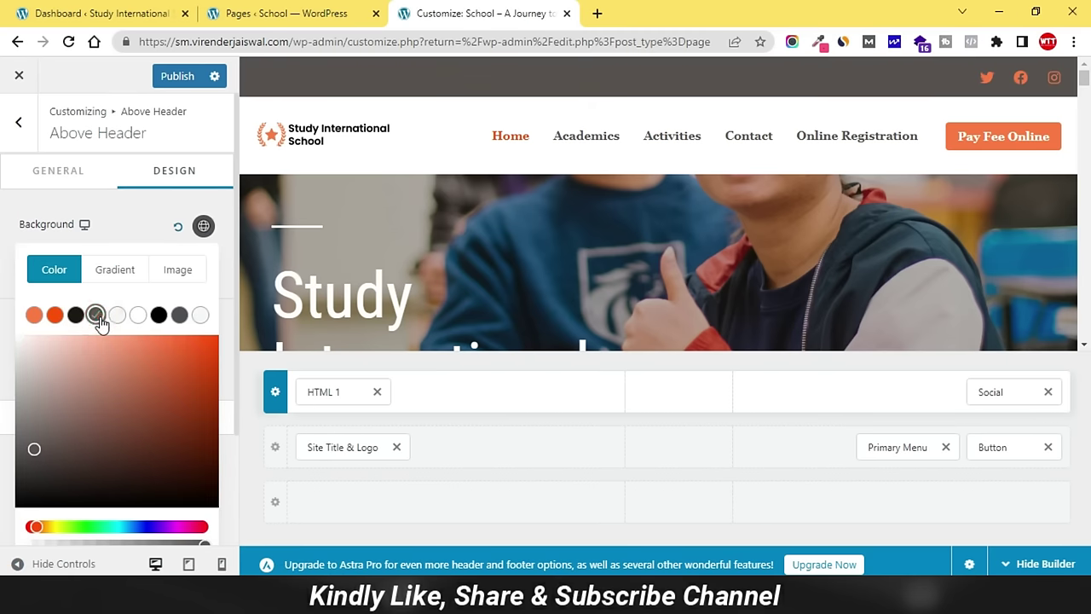
pyautogui.click(179, 318)
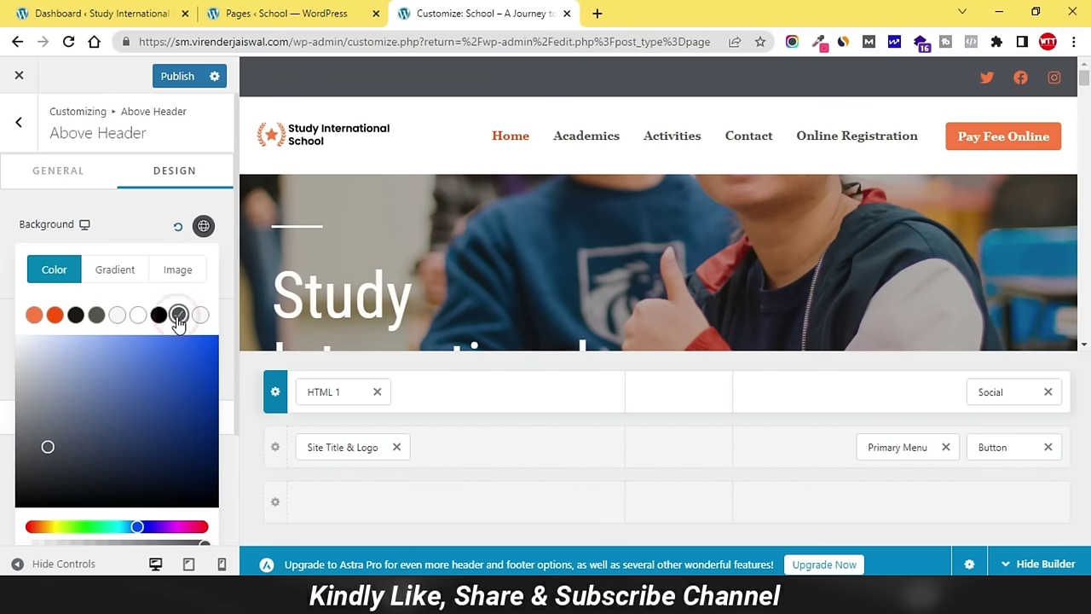
# Step: Make the admission enquiry text in HTML 1 white
pyautogui.click(336, 392)
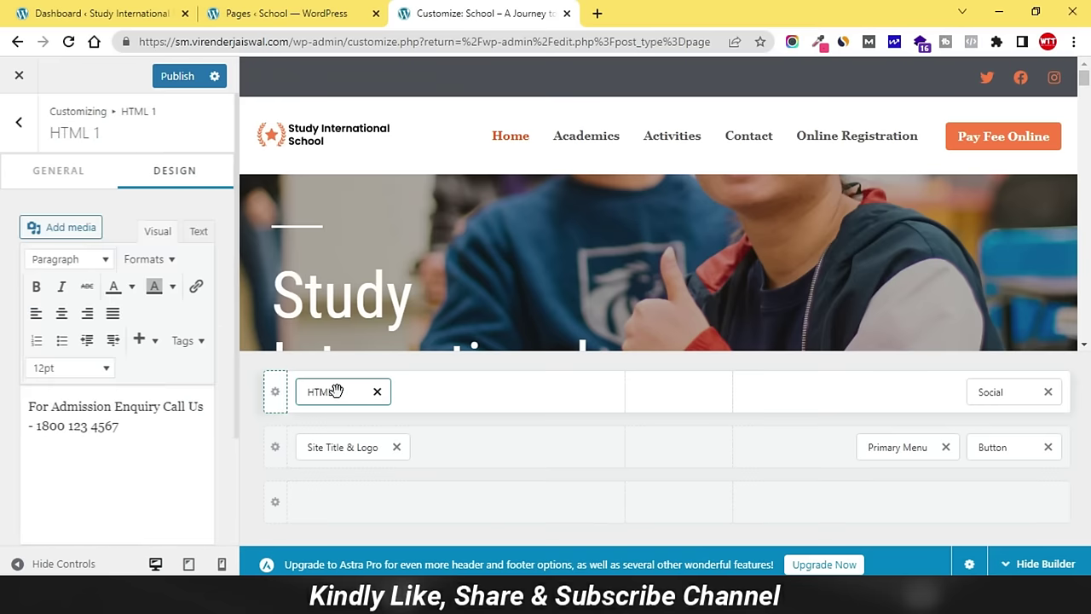
pyautogui.tripleClick(126, 433)
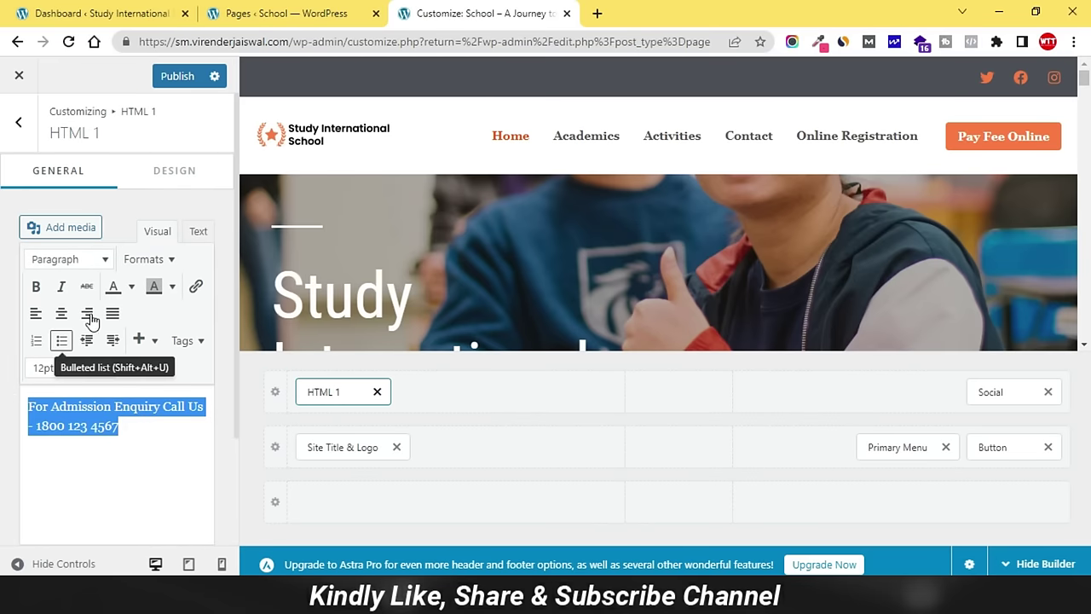
pyautogui.click(131, 290)
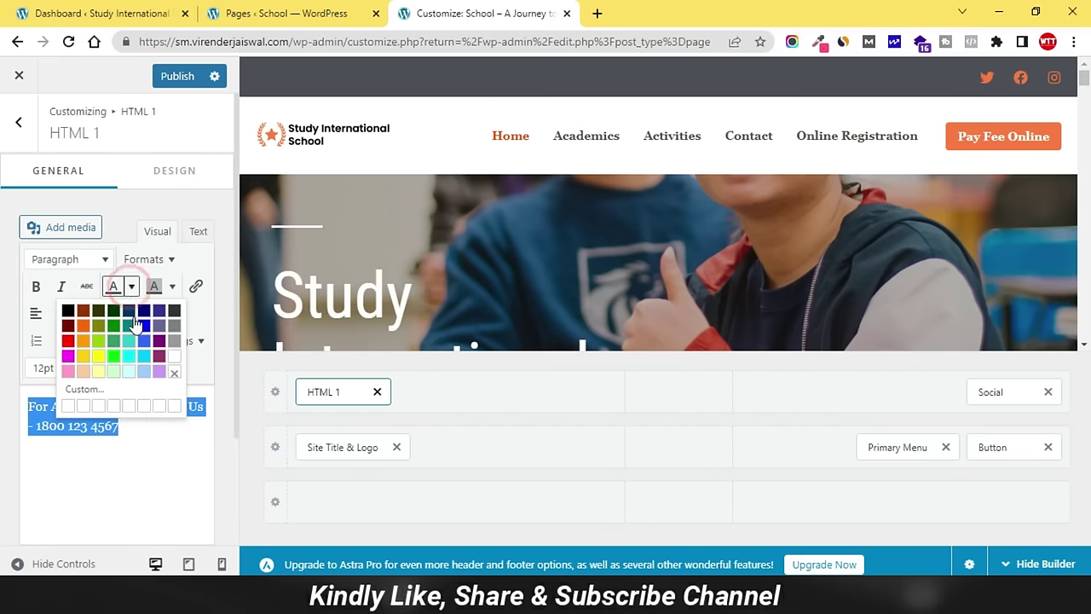
pyautogui.click(176, 366)
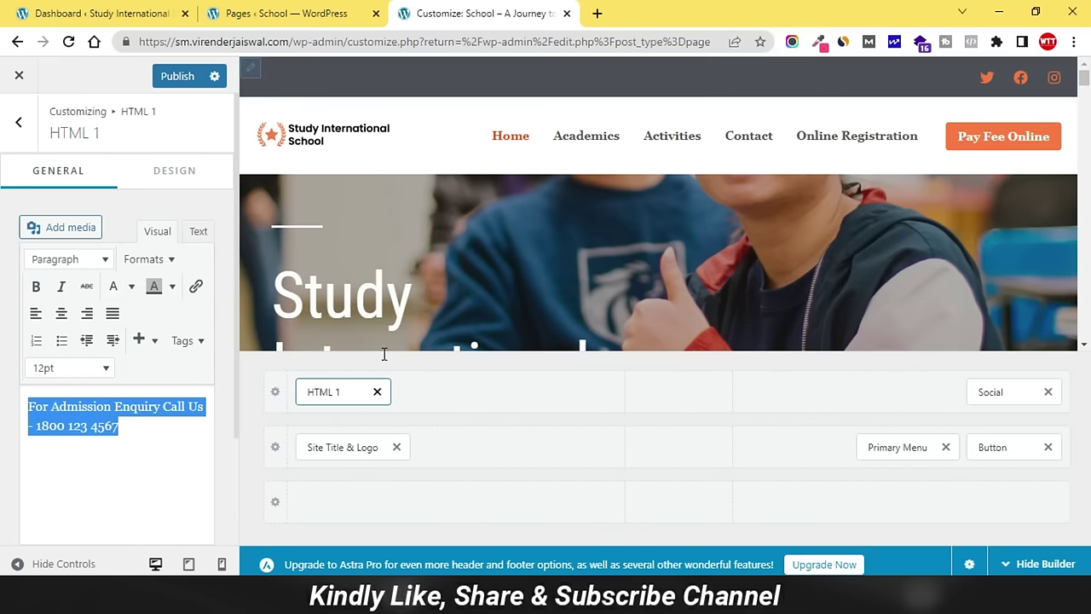
# Step: Change the Above Header height from 50 to 35 px
pyautogui.click(275, 401)
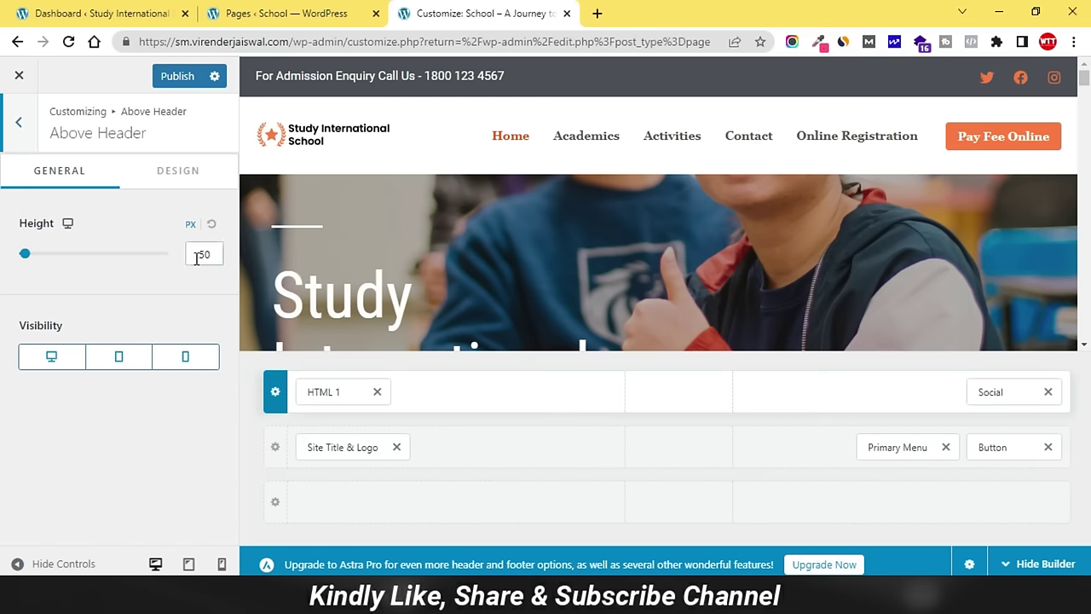
pyautogui.doubleClick(206, 253)
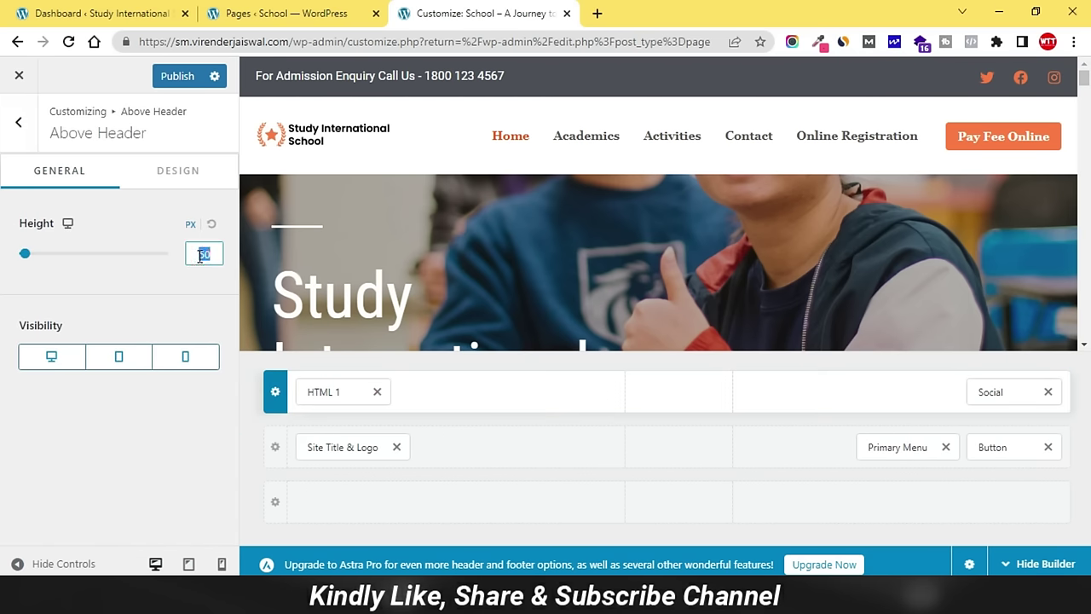
pyautogui.write('35')
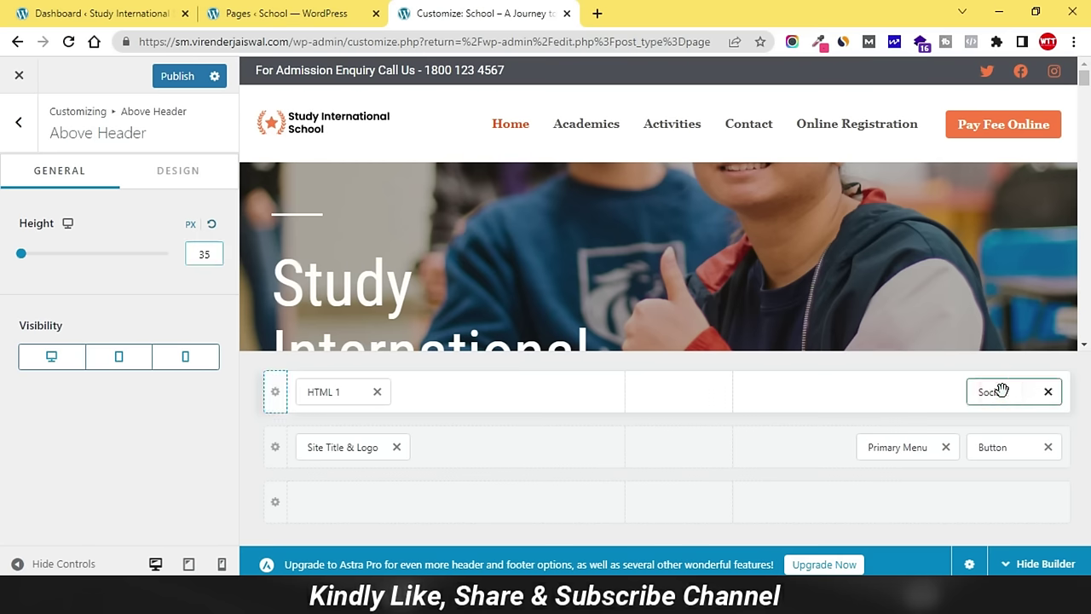
# Step: Make the top-bar social icons white, turning orange on hover
pyautogui.click(1001, 390)
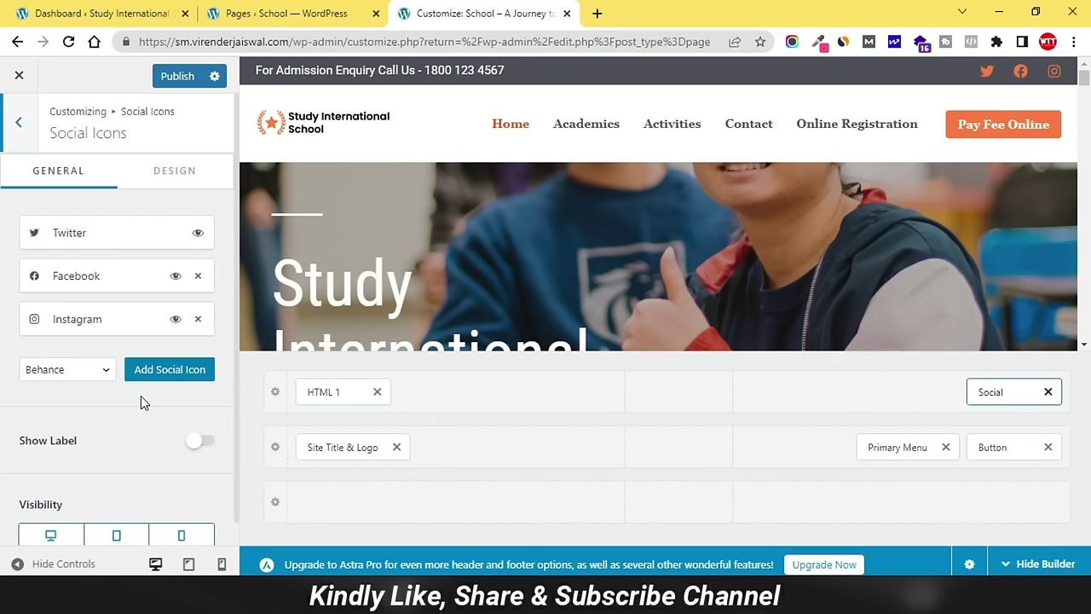
pyautogui.scroll(-1, 140, 397)
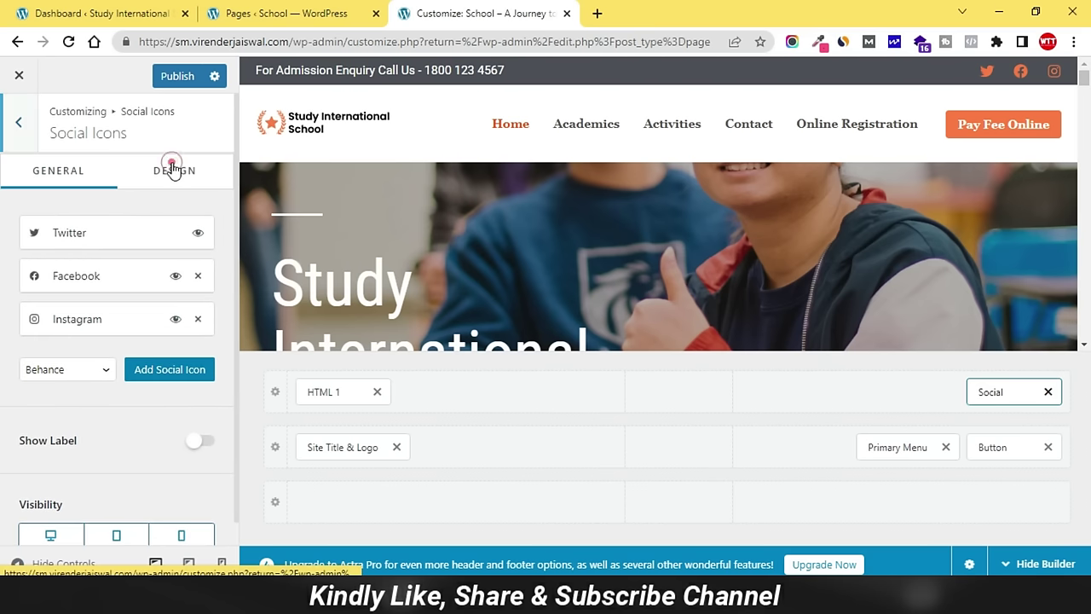
pyautogui.click(172, 170)
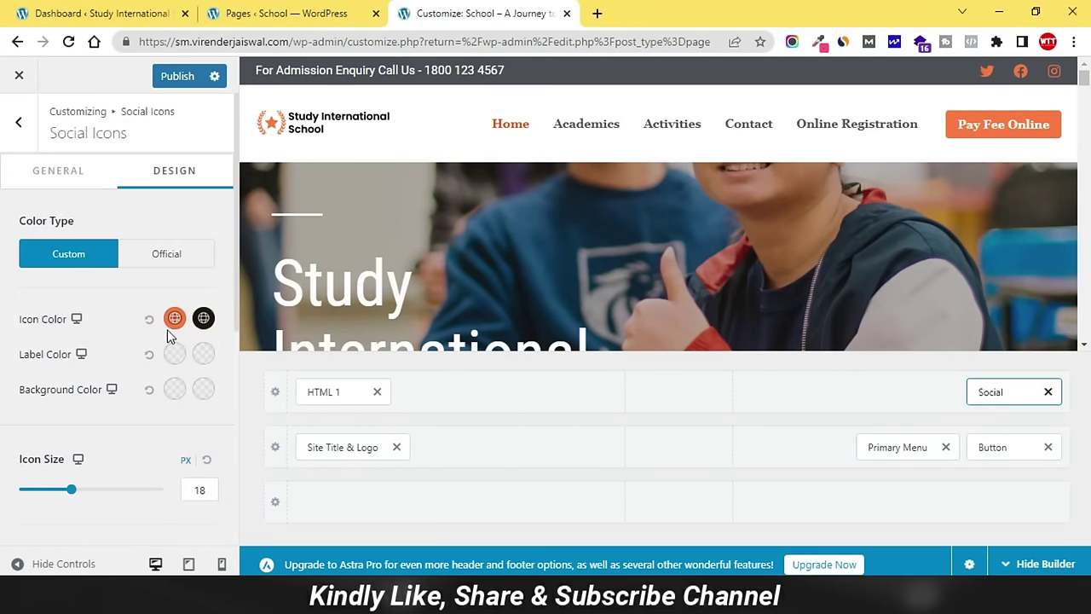
pyautogui.click(174, 317)
pyautogui.click(137, 354)
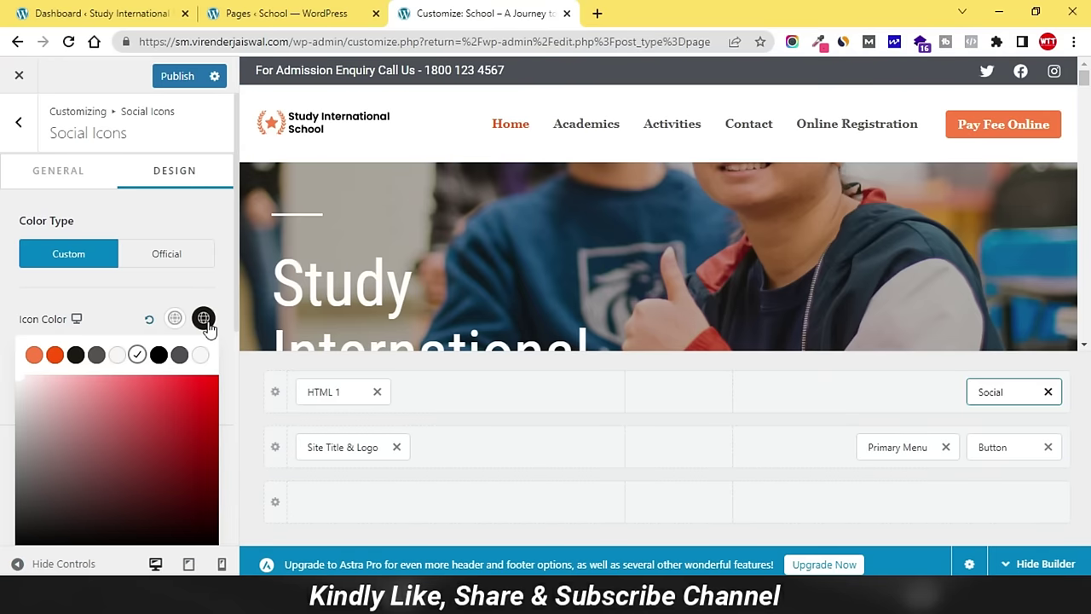
pyautogui.click(181, 356)
pyautogui.click(55, 354)
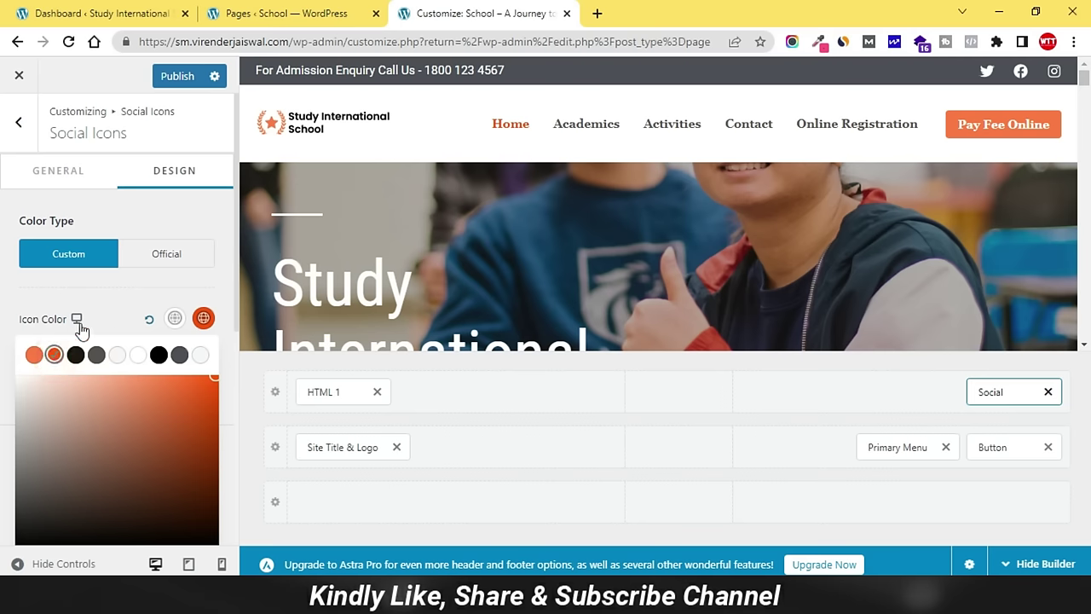
pyautogui.click(73, 300)
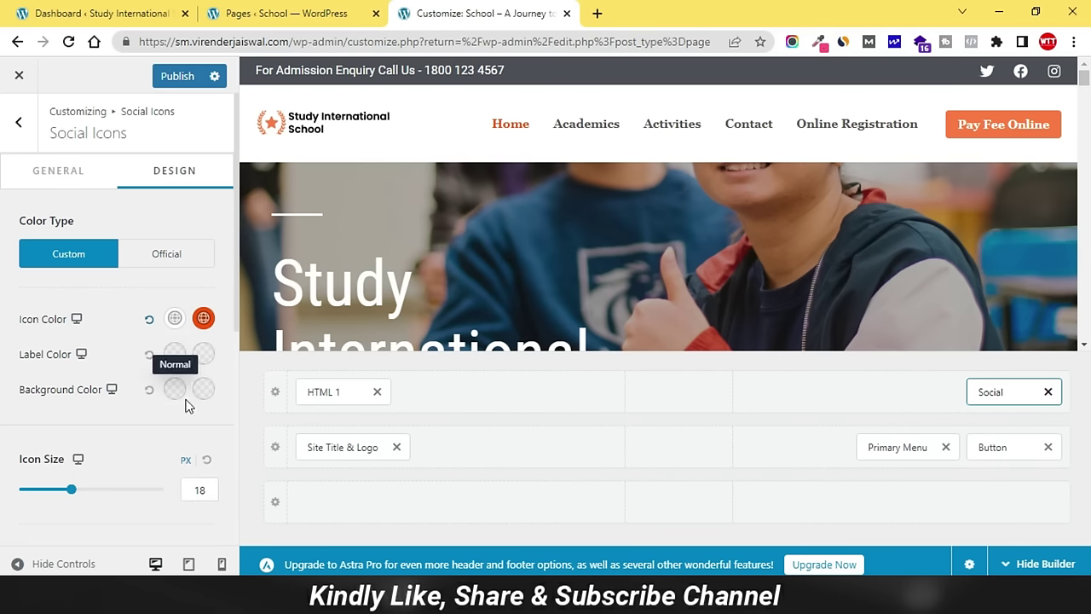
# Step: Reduce the social icon spacing to 10 px
pyautogui.scroll(-3, 75, 468)
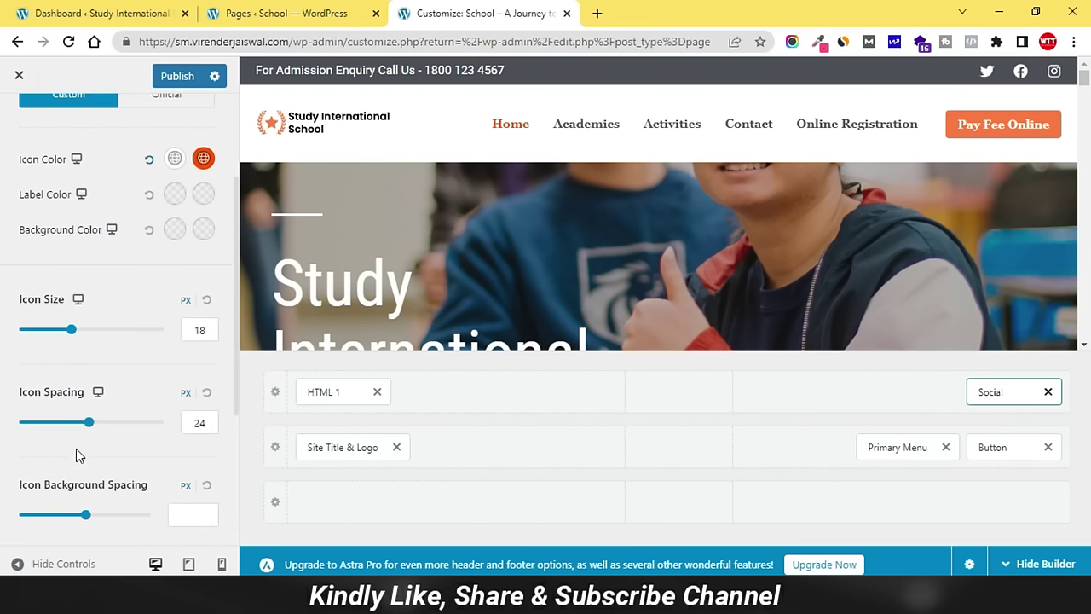
pyautogui.moveTo(92, 345); pyautogui.dragTo(54, 346)
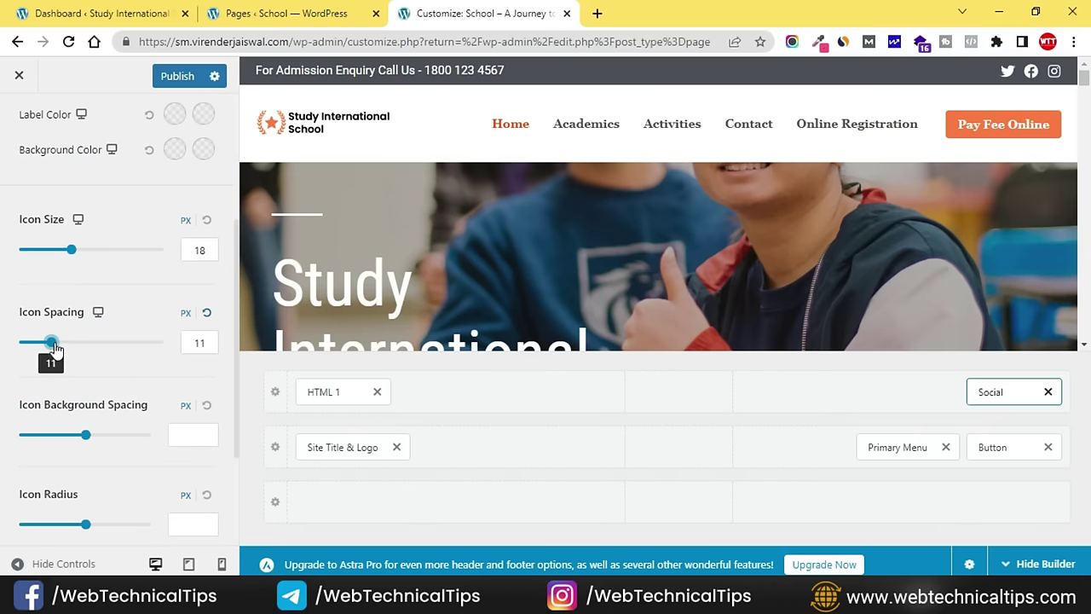
pyautogui.click(209, 343)
pyautogui.press('Down')
# Step: Add HTML 2 to the Above Header right section, move it before Social, and open it
pyautogui.click(901, 392)
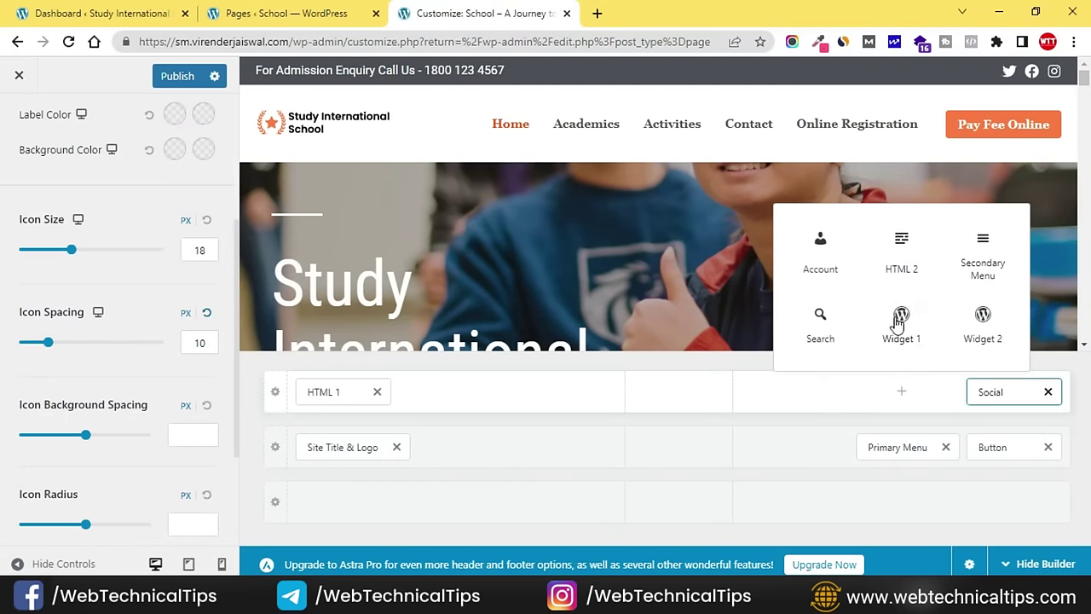
pyautogui.click(932, 256)
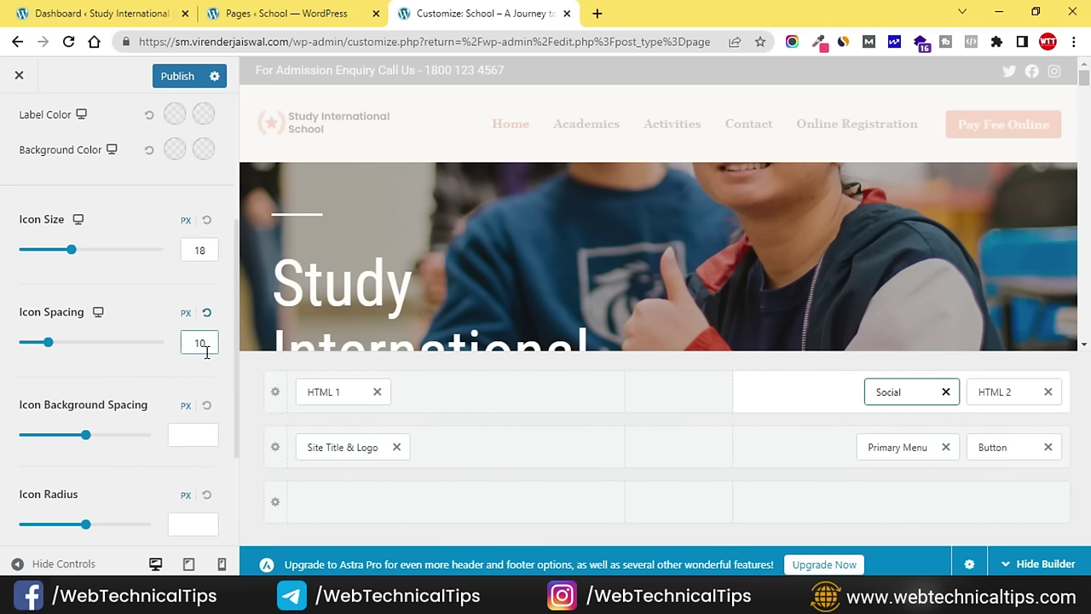
pyautogui.click(907, 384)
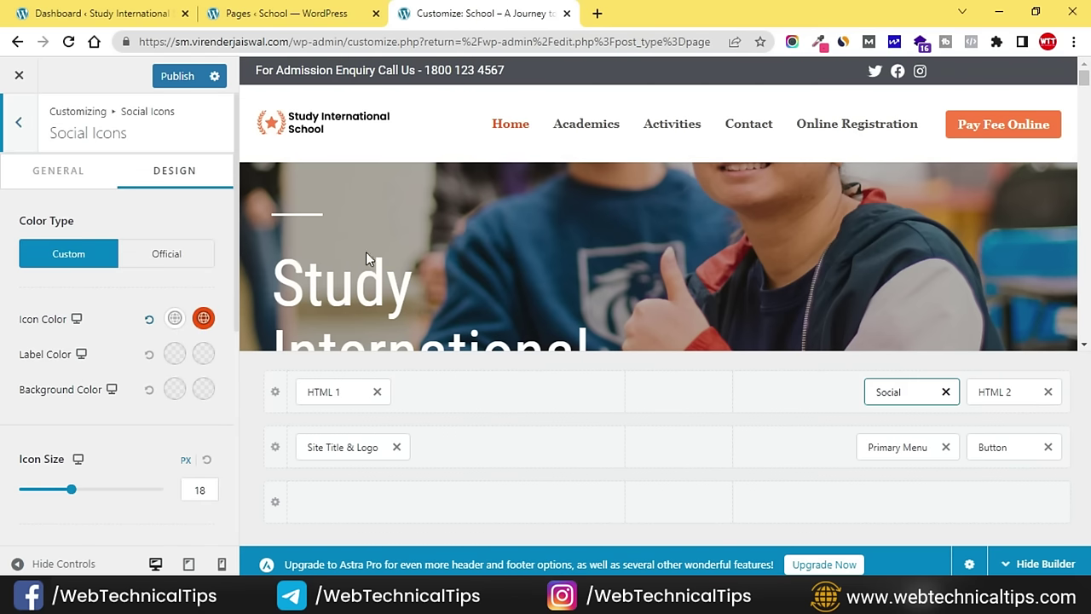
pyautogui.click(74, 175)
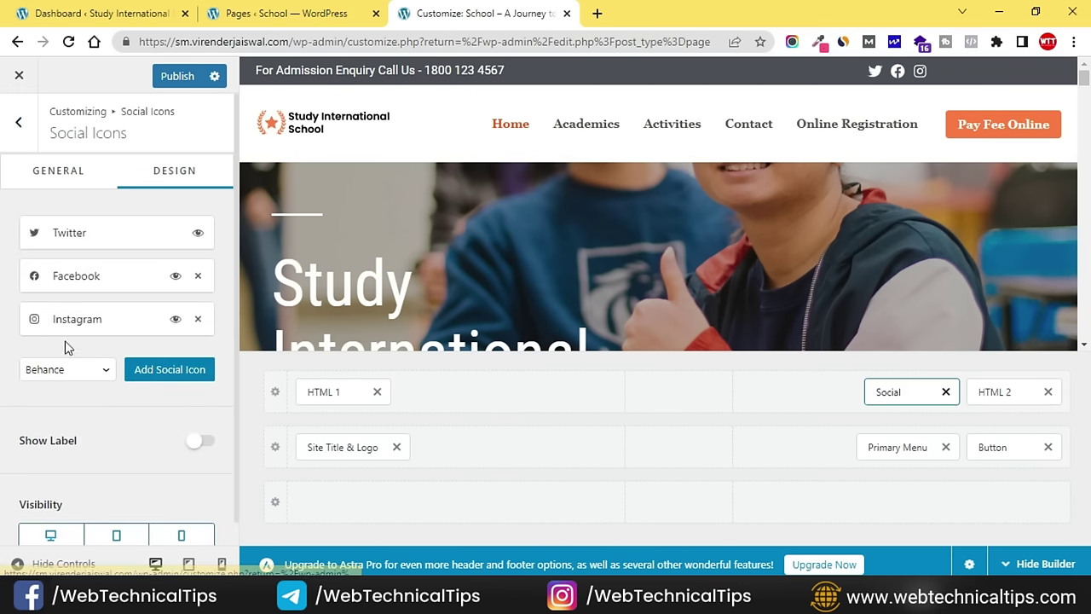
pyautogui.moveTo(998, 394); pyautogui.dragTo(883, 406)
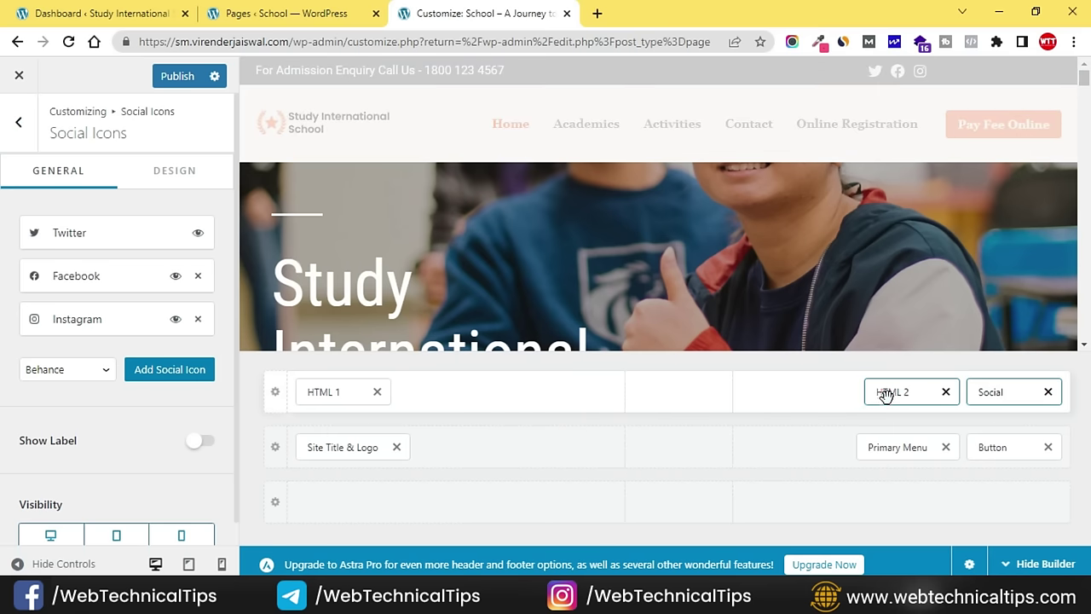
pyautogui.click(884, 390)
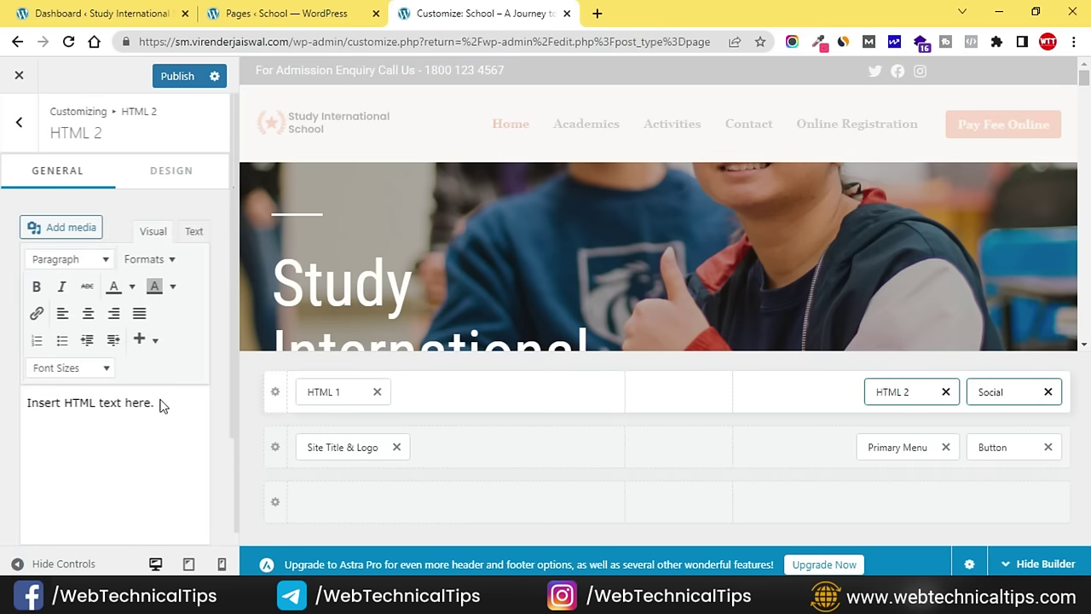
# Step: Replace the placeholder with 'Student/Teacher Login' and link it to the Login page
pyautogui.moveTo(168, 404); pyautogui.dragTo(25, 406)
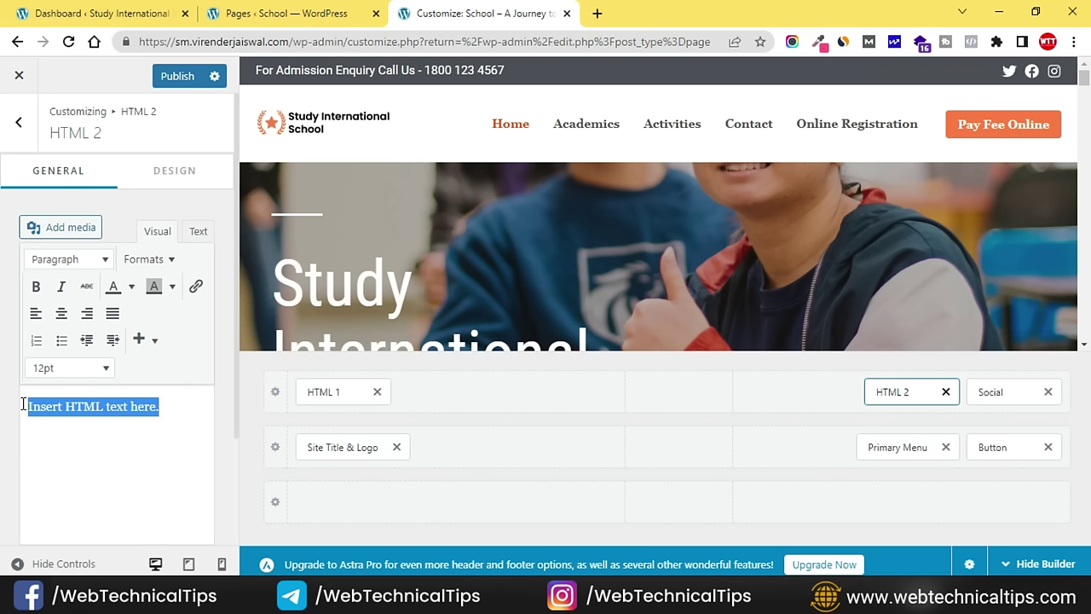
pyautogui.write('s')
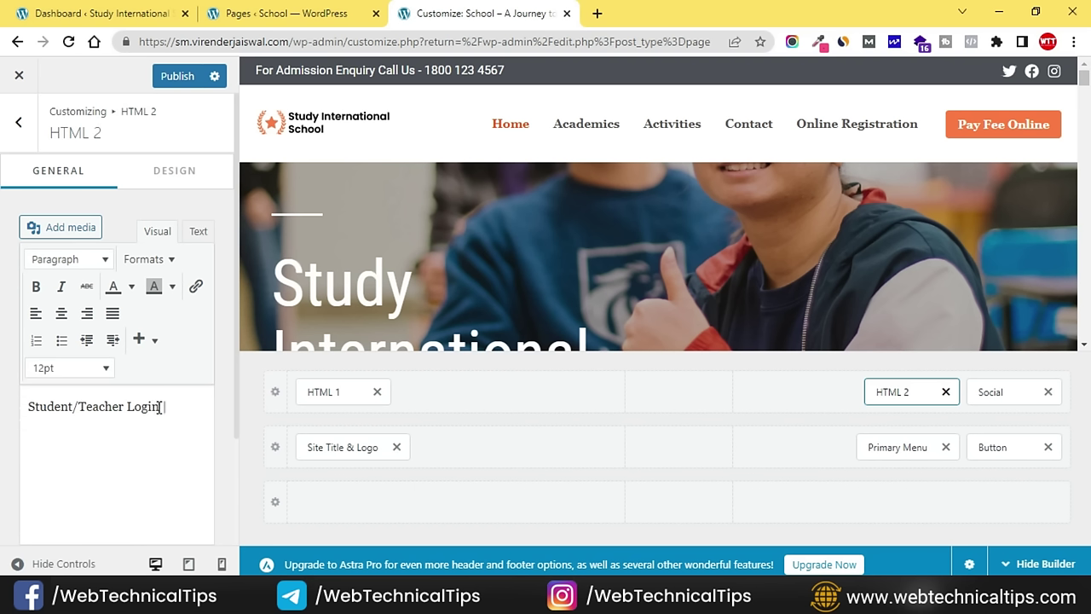
pyautogui.moveTo(159, 408); pyautogui.dragTo(21, 407)
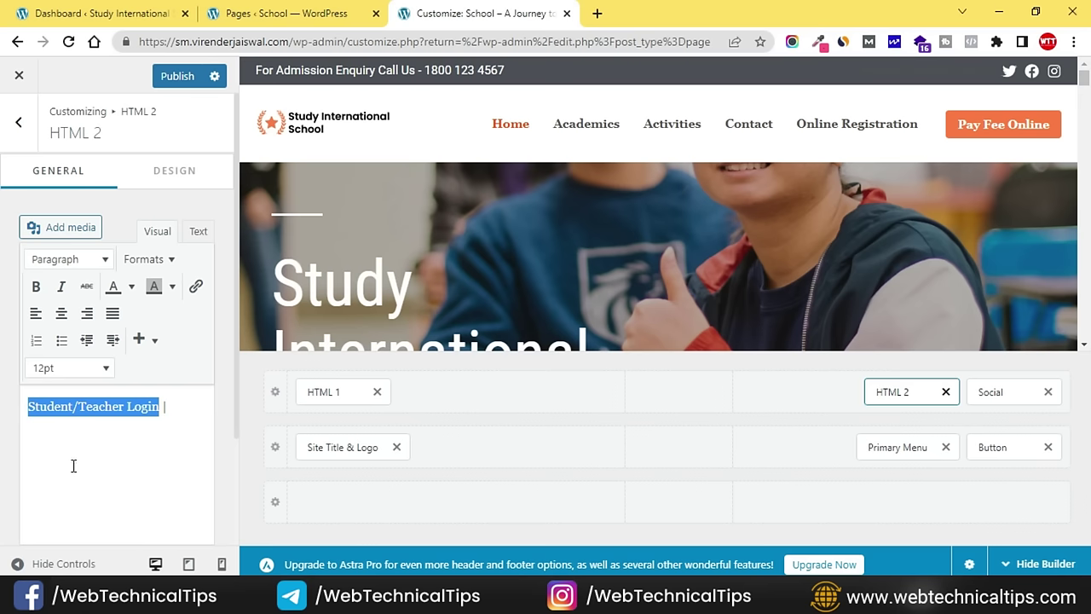
pyautogui.click(195, 288)
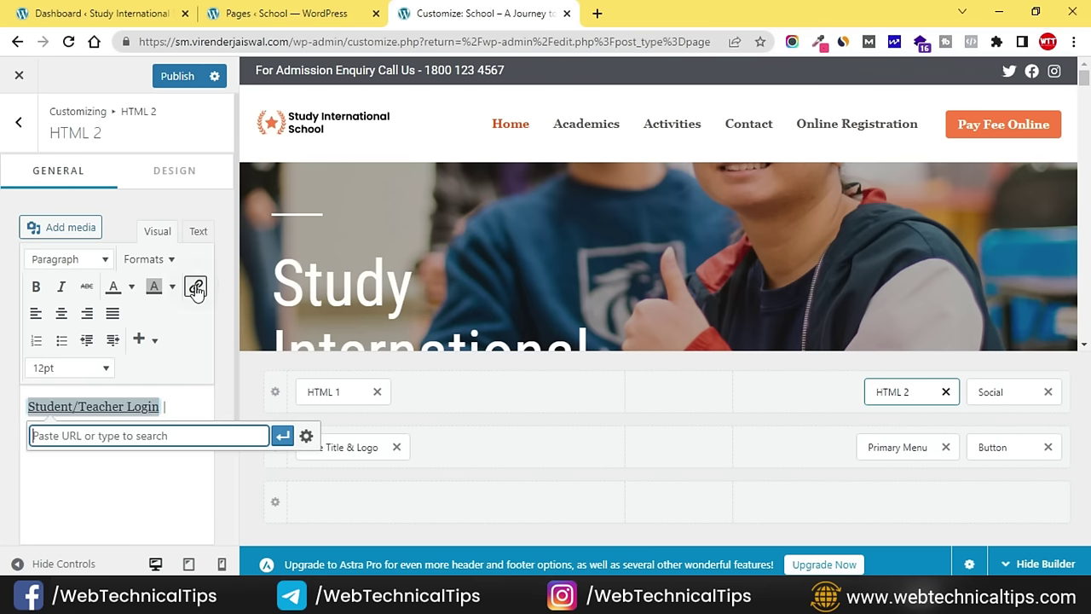
pyautogui.click(151, 436)
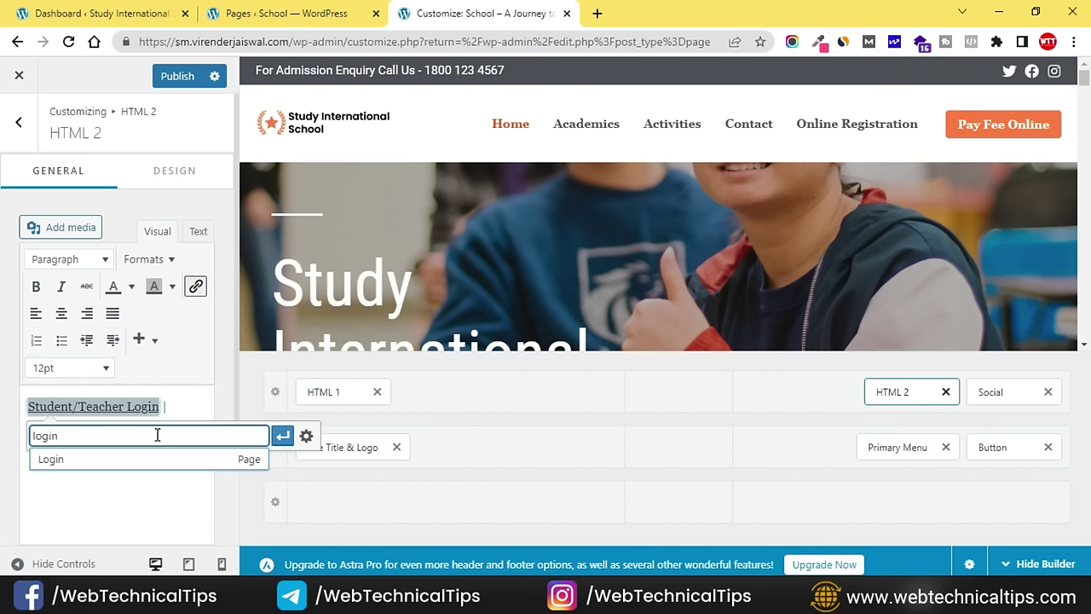
pyautogui.write('login')
pyautogui.click(86, 460)
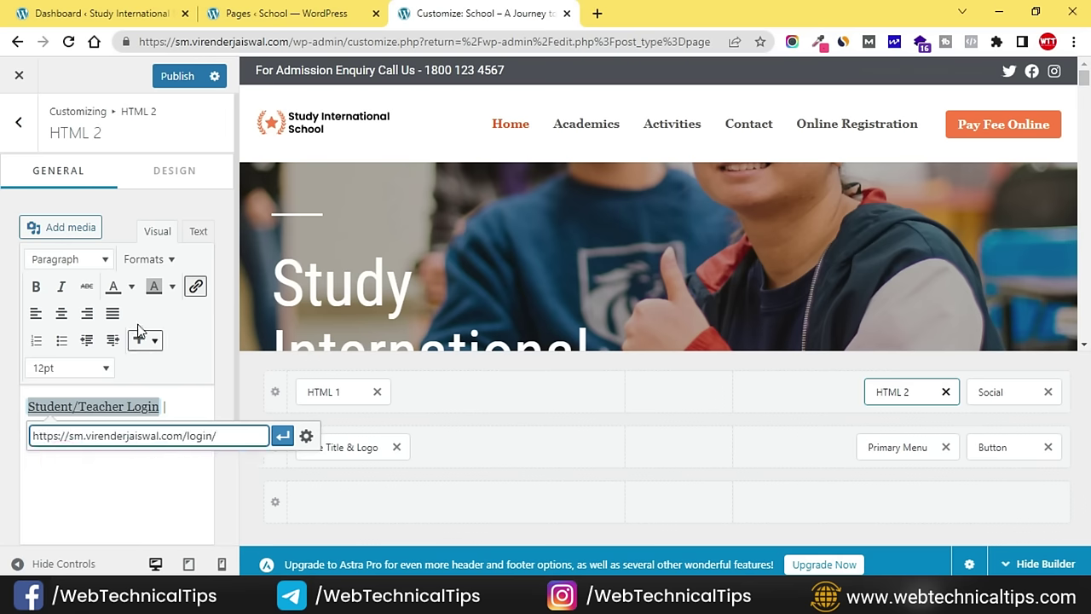
# Step: Color the whole Student/Teacher Login line white and publish the header
pyautogui.click(130, 286)
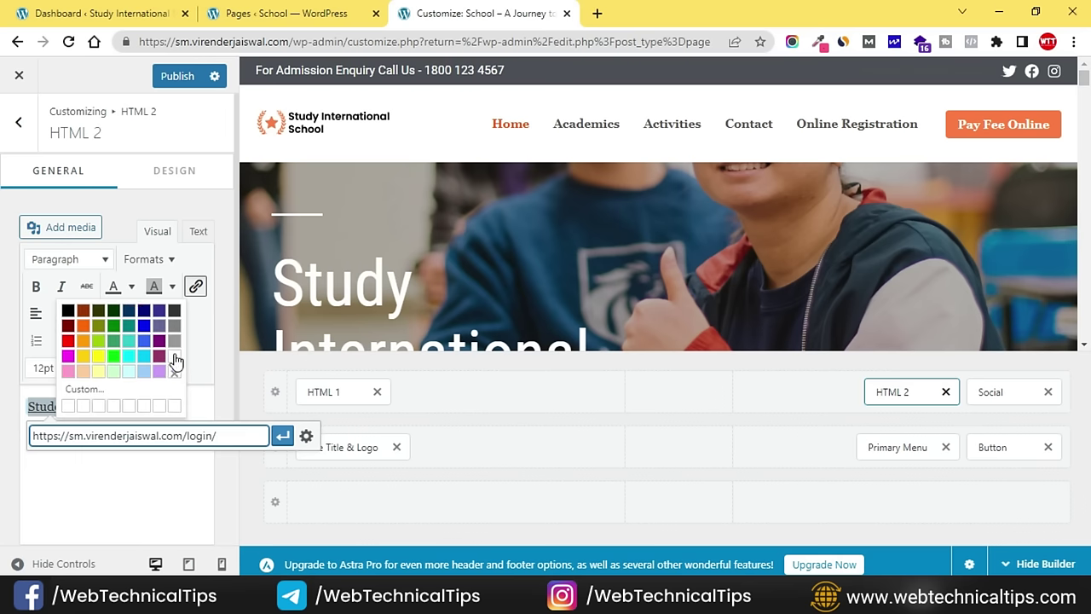
pyautogui.click(204, 322)
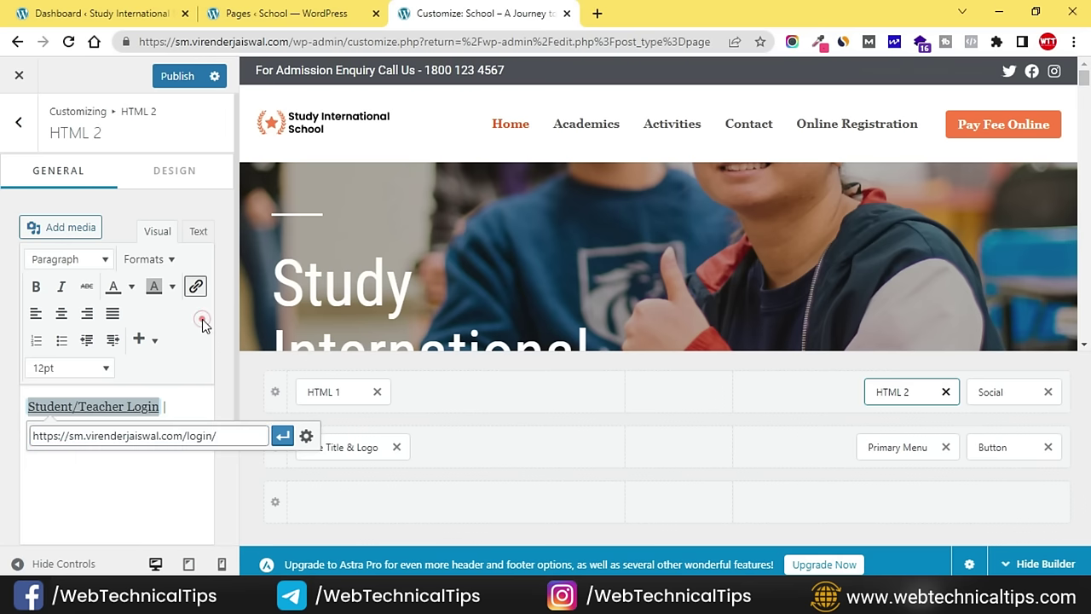
pyautogui.click(200, 400)
pyautogui.moveTo(197, 401); pyautogui.dragTo(5, 418)
pyautogui.click(132, 287)
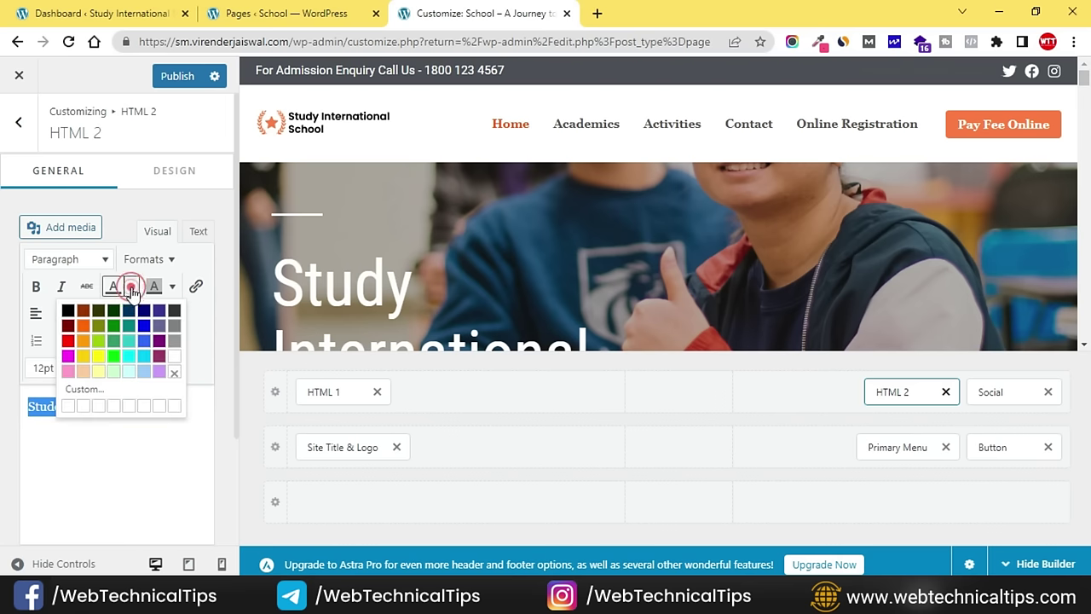
pyautogui.click(169, 356)
pyautogui.click(126, 464)
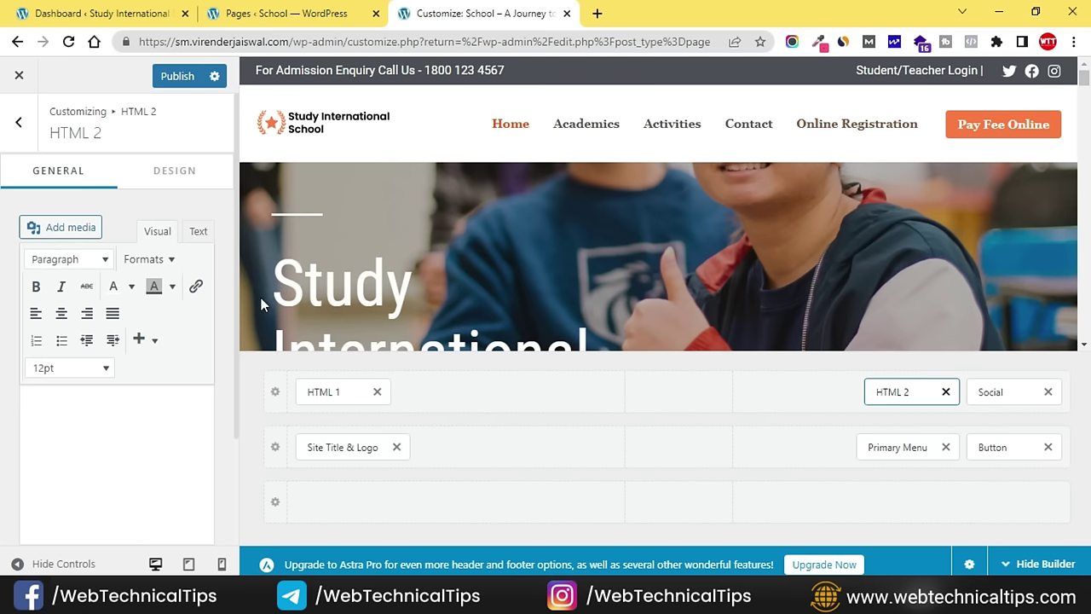
pyautogui.click(179, 78)
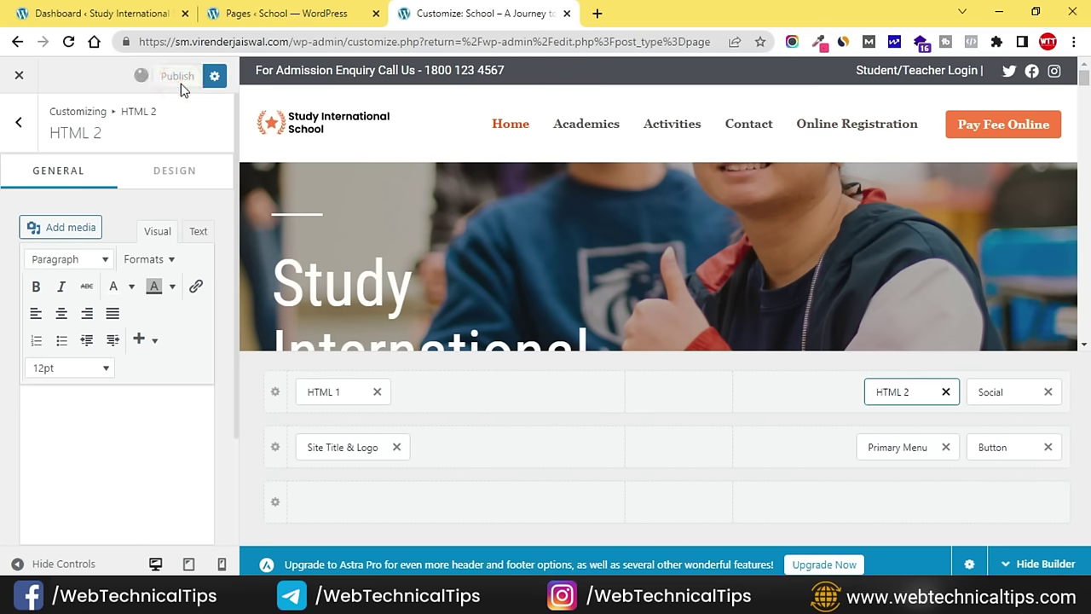
# Step: Open Footer Builder's Widget 1 settings and dismiss the block widgets notice
pyautogui.click(19, 124)
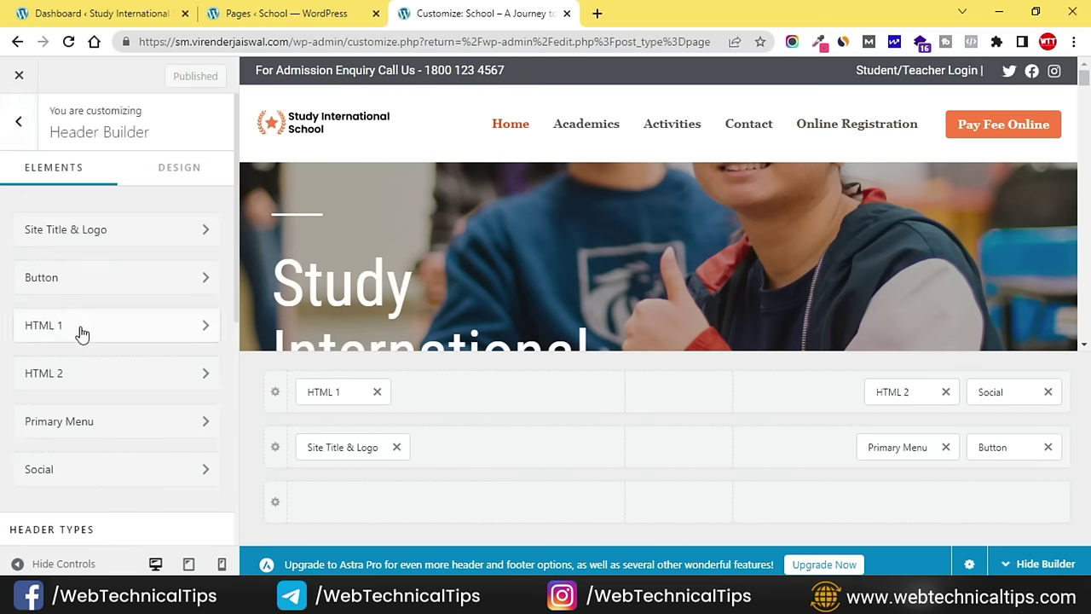
pyautogui.scroll(-3, 81, 375)
pyautogui.press('Escape')
pyautogui.click(100, 402)
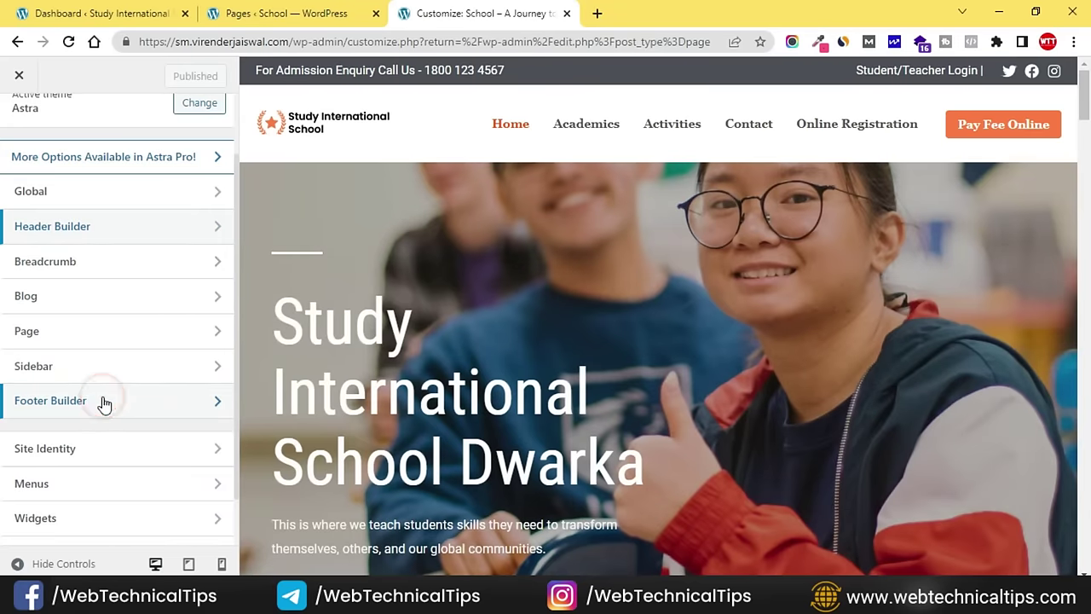
pyautogui.scroll(-10, 456, 216)
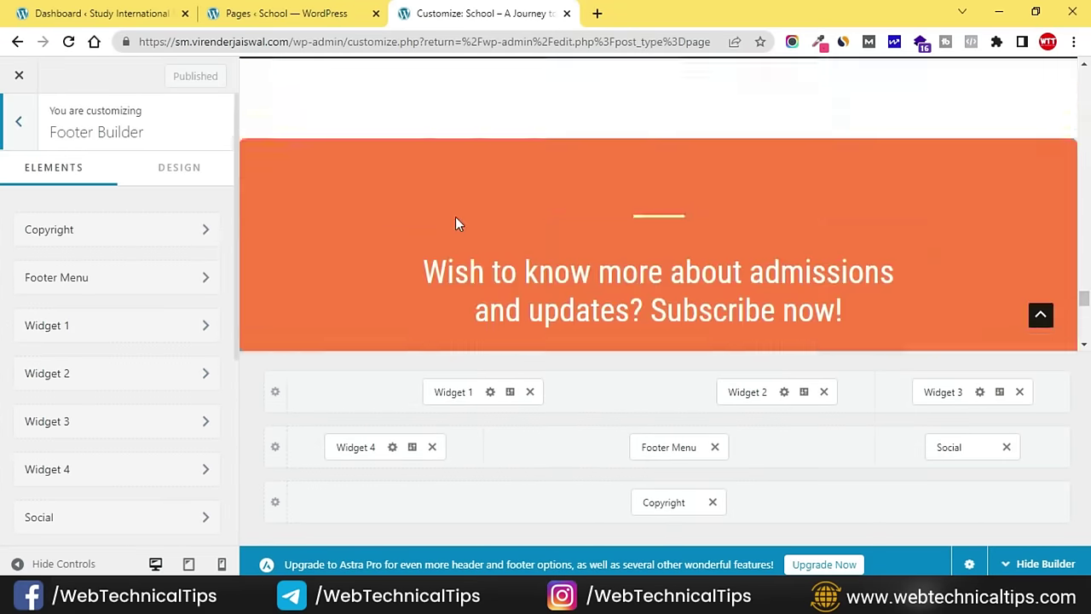
pyautogui.scroll(-2, 442, 228)
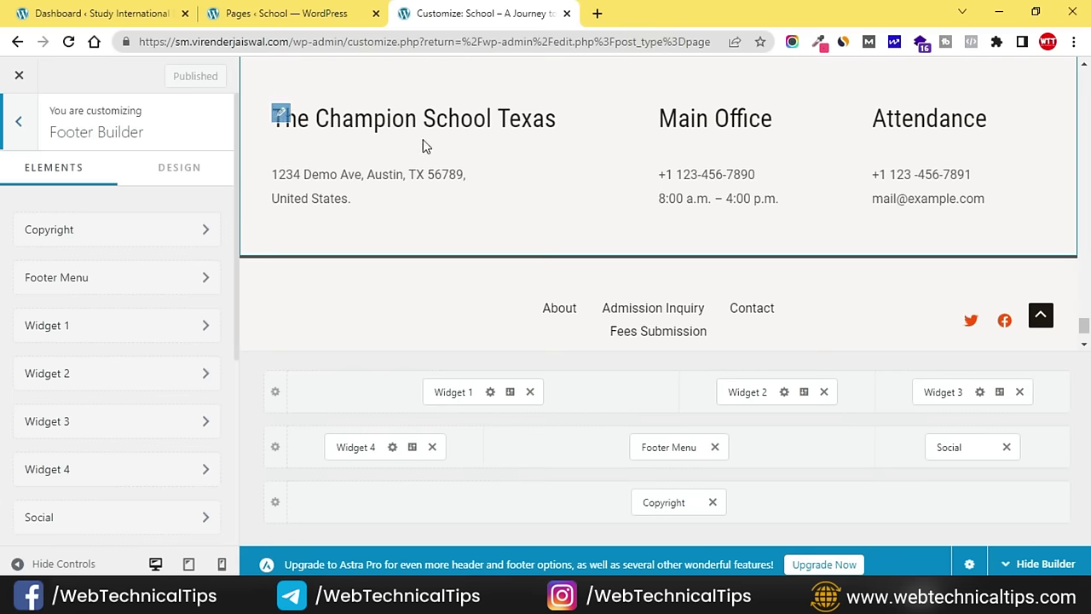
pyautogui.click(454, 384)
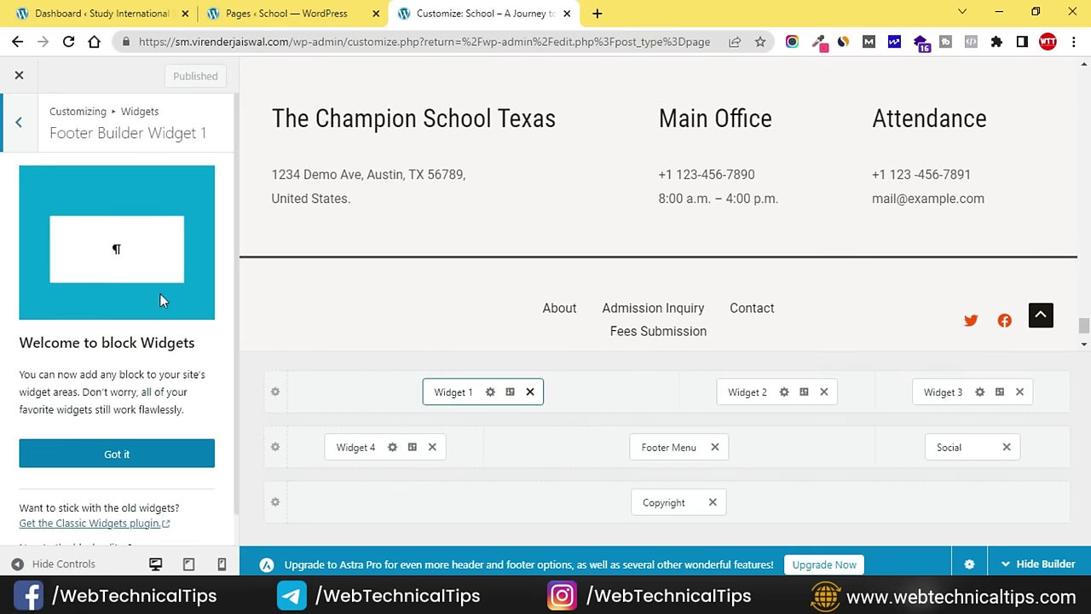
pyautogui.scroll(-1, 125, 427)
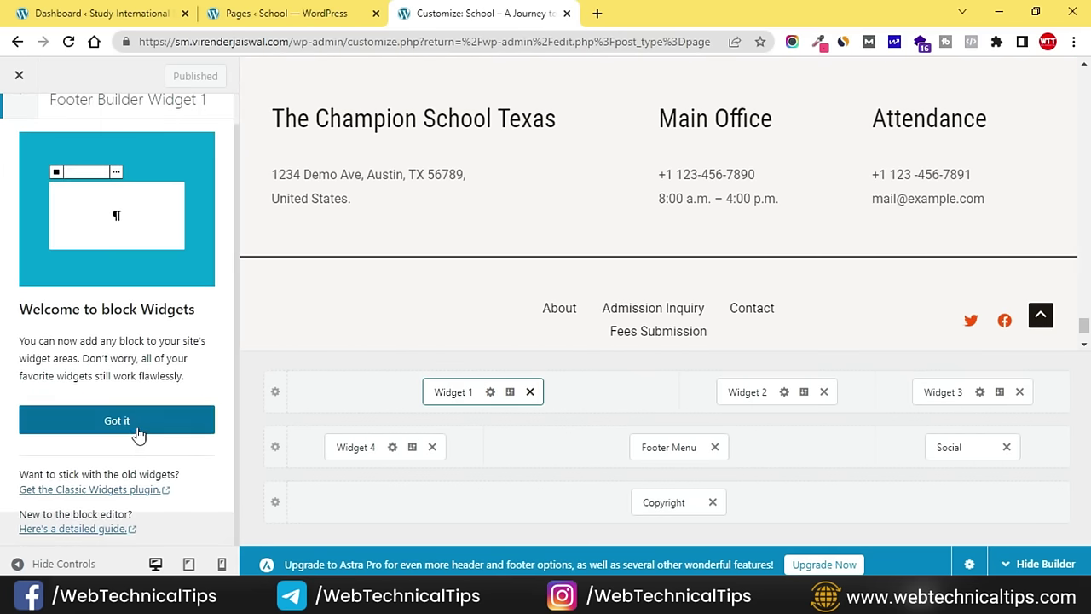
pyautogui.click(136, 433)
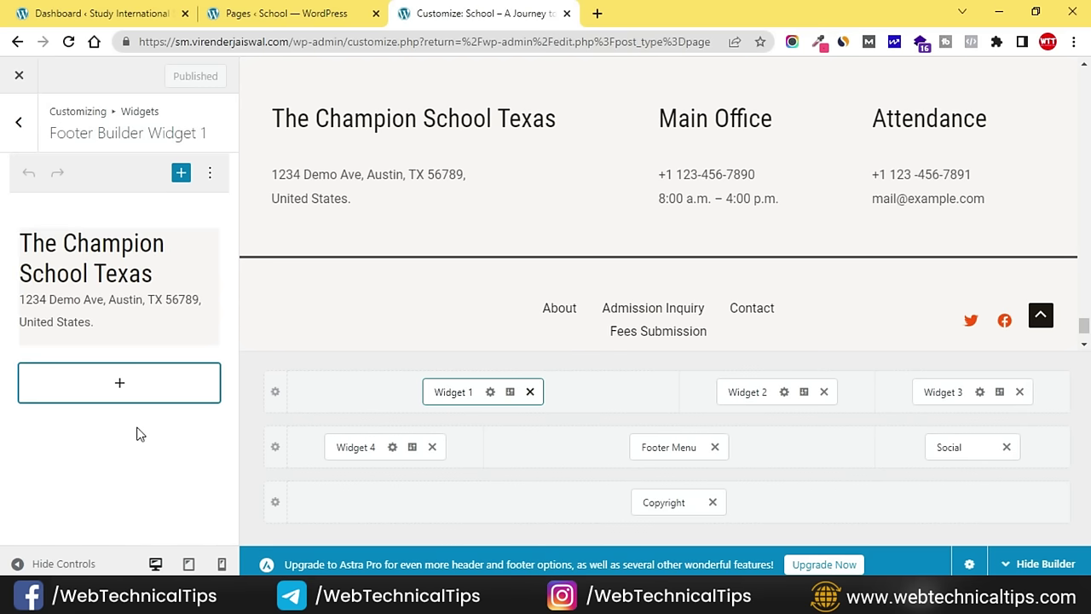
# Step: Replace the Text widget title 'The Champion School Texas' with 'Study International School' from the notes
pyautogui.click(39, 236)
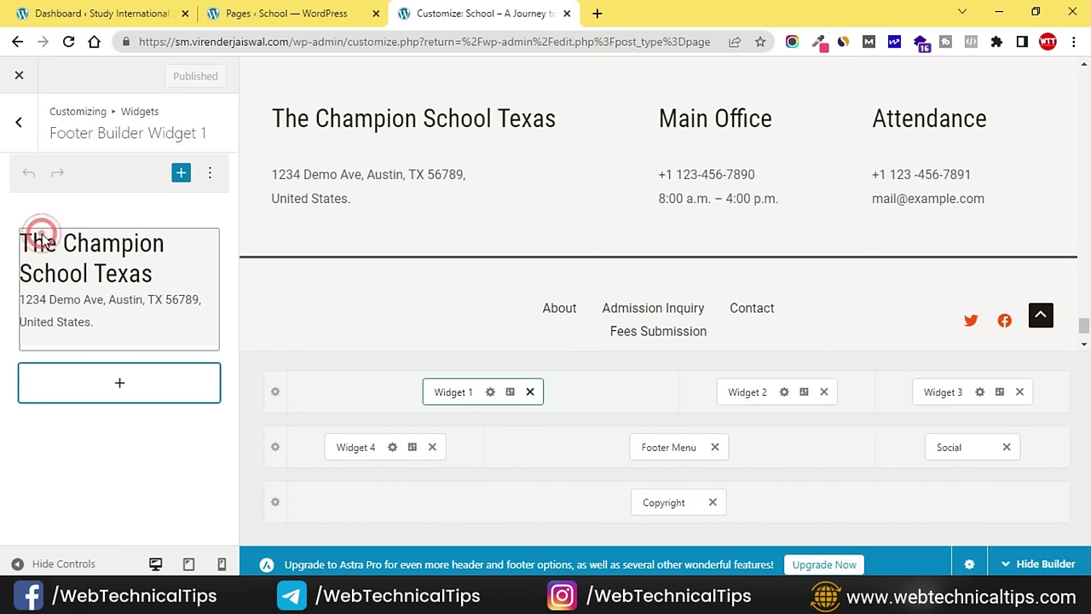
pyautogui.click(89, 306)
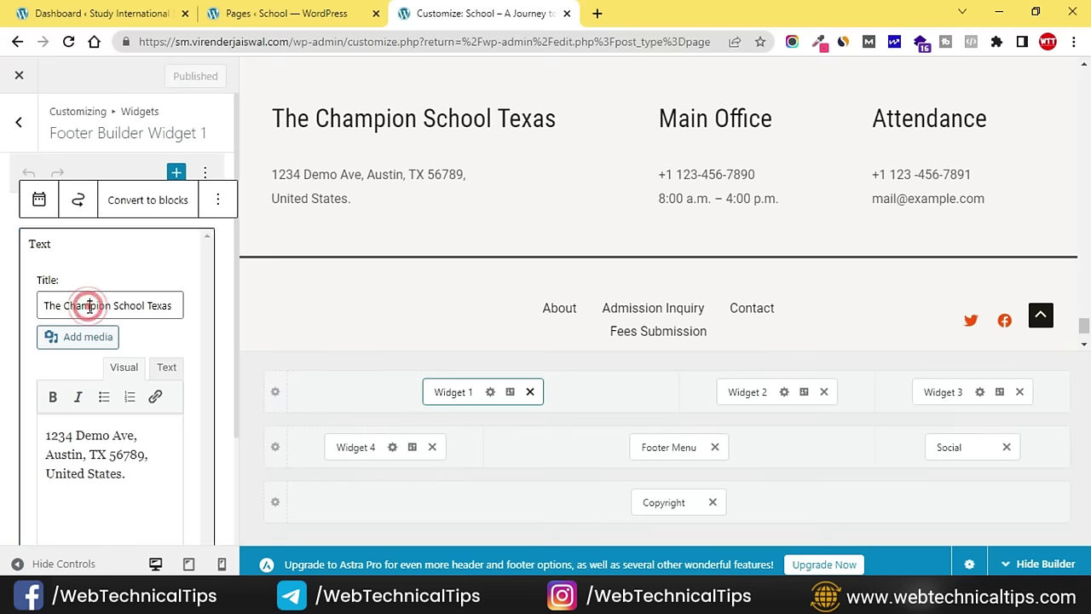
pyautogui.hotkey('alt', 'Tab')
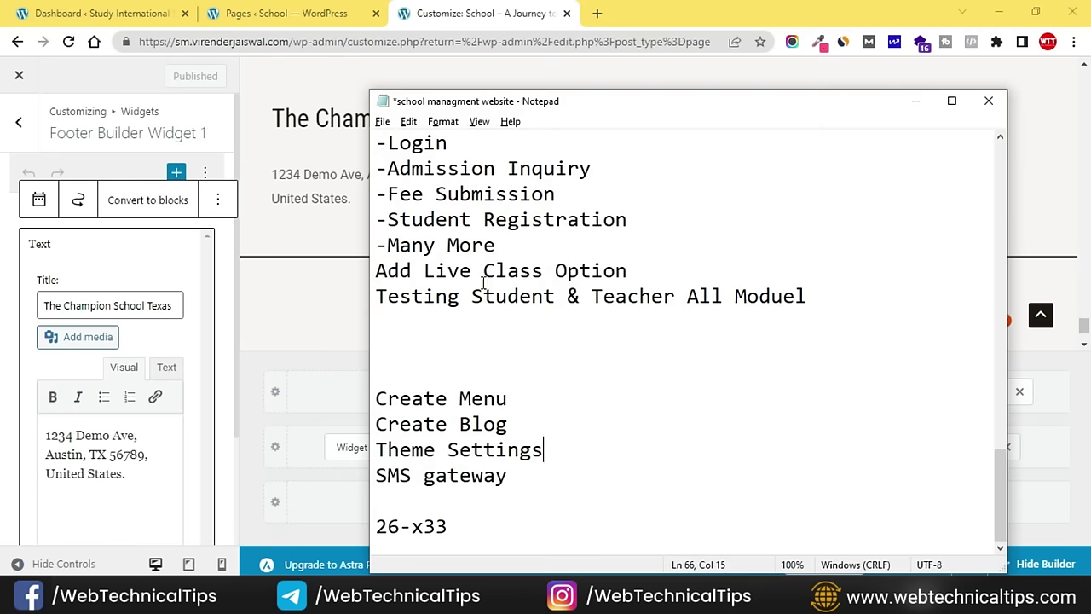
pyautogui.scroll(8, 638, 302)
pyautogui.moveTo(697, 295); pyautogui.dragTo(292, 294)
pyautogui.hotkey('ctrl', 'c')
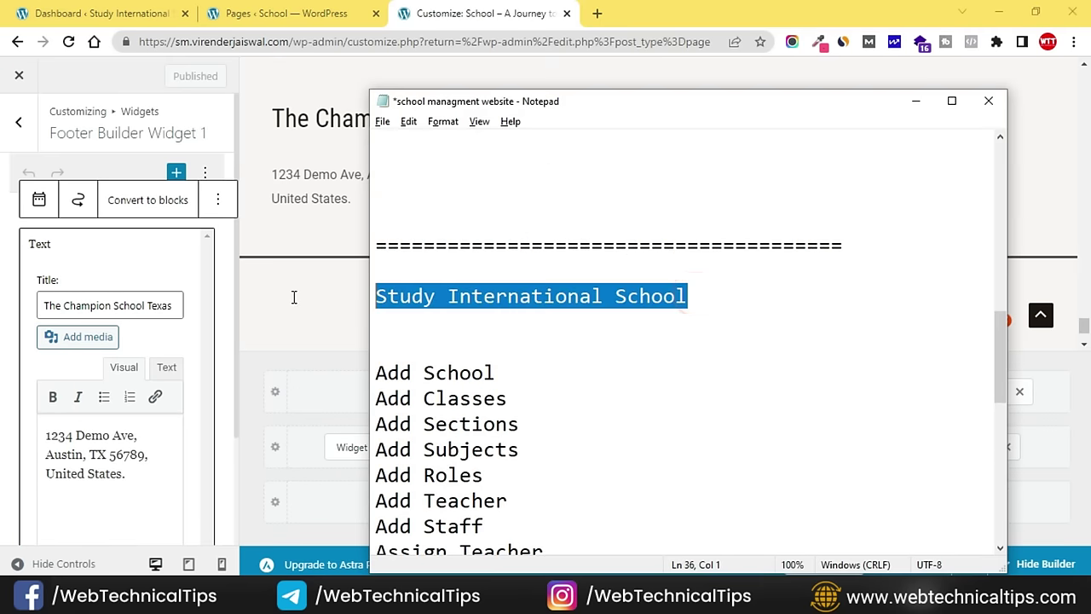
pyautogui.click(92, 306)
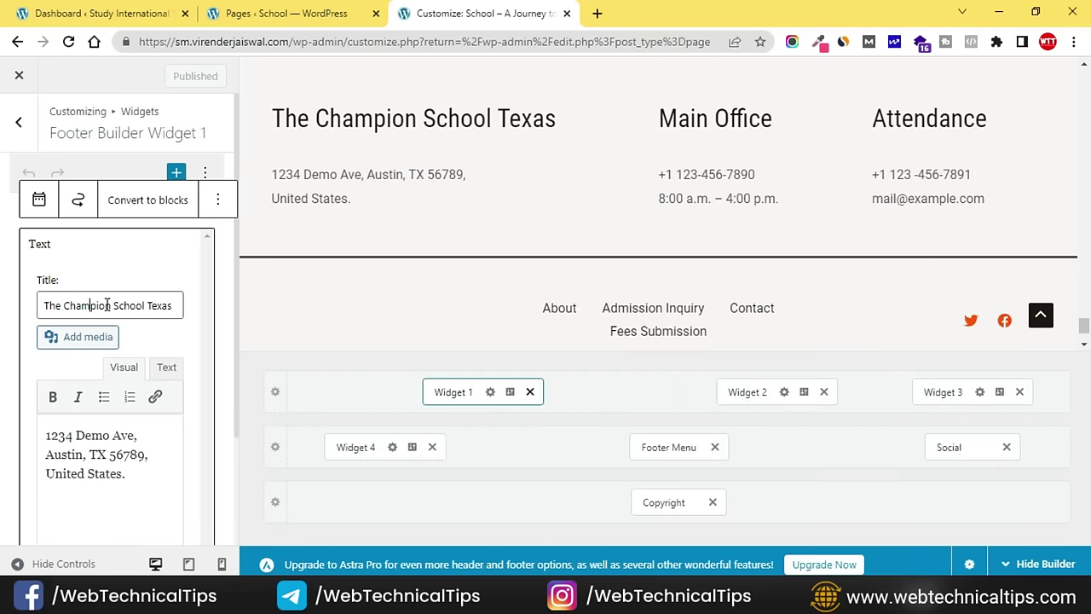
pyautogui.hotkey('ctrl', 'a')
pyautogui.hotkey('ctrl', 'v')
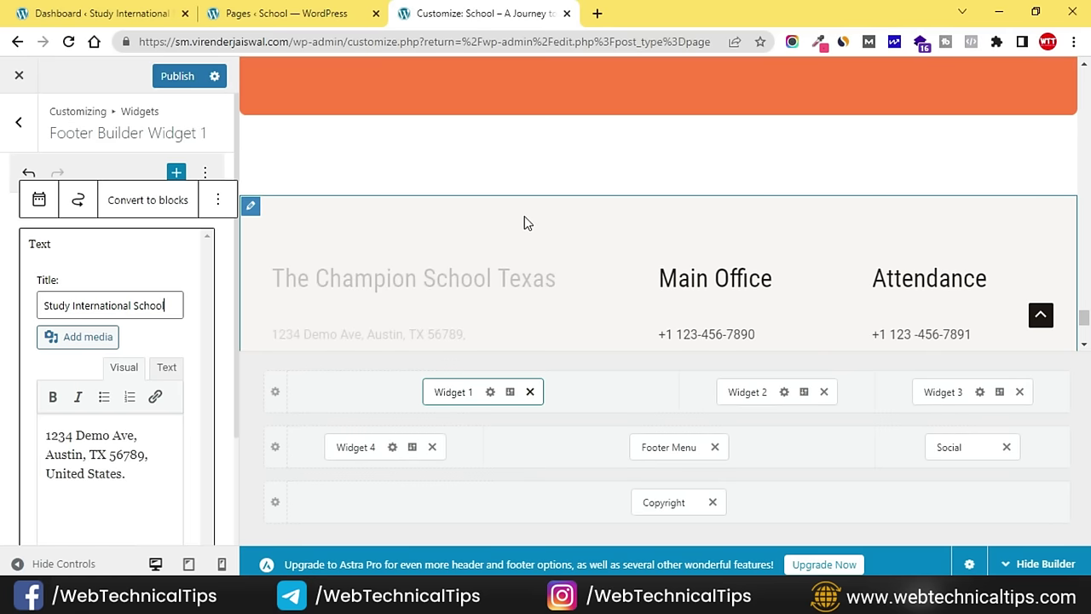
pyautogui.scroll(-3, 449, 293)
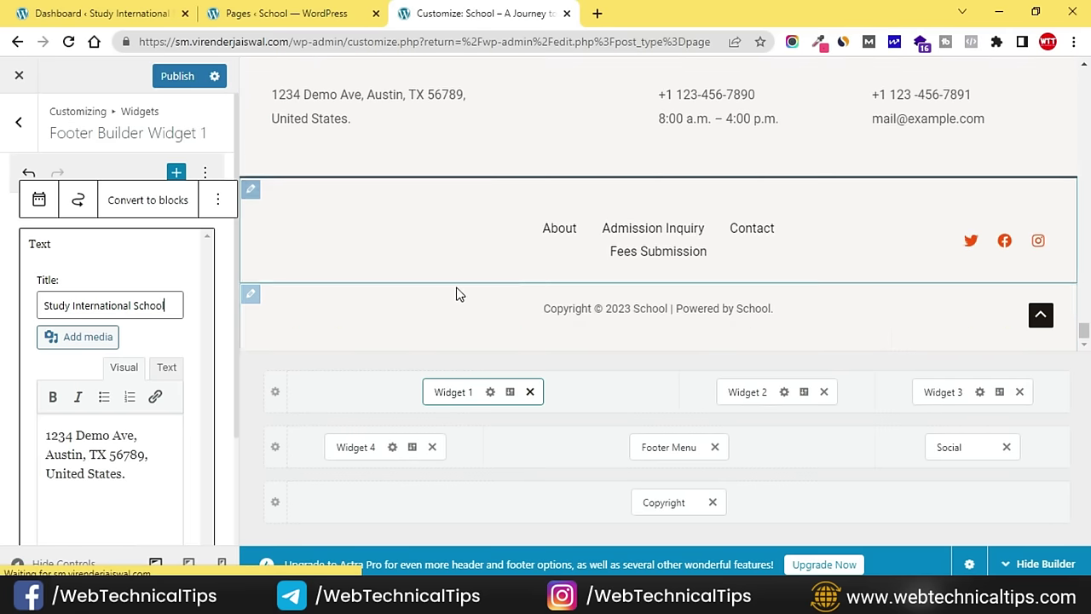
pyautogui.scroll(1, 456, 293)
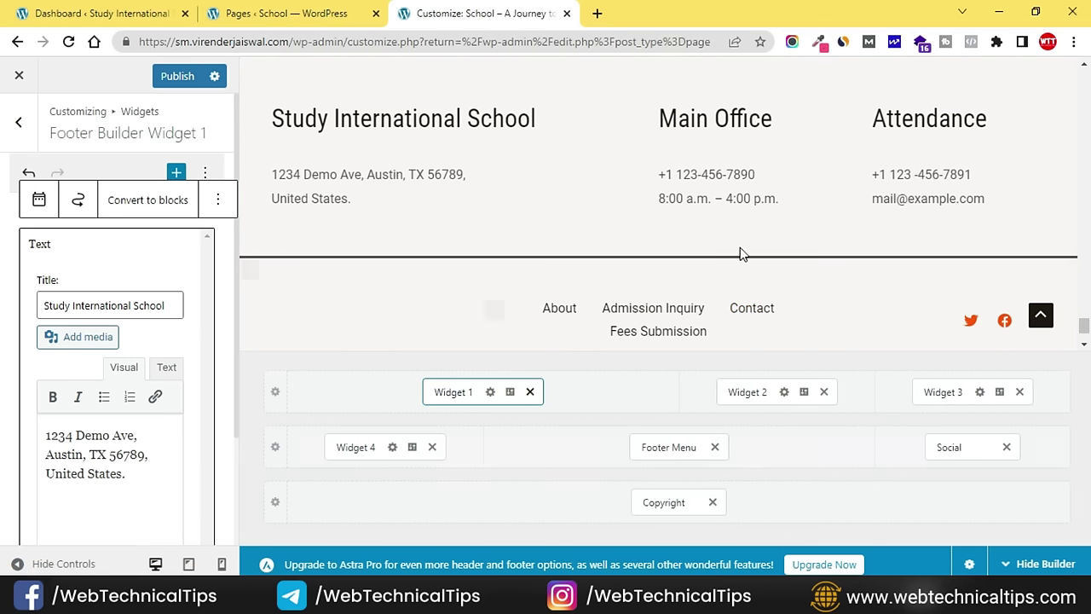
pyautogui.scroll(-2, 740, 249)
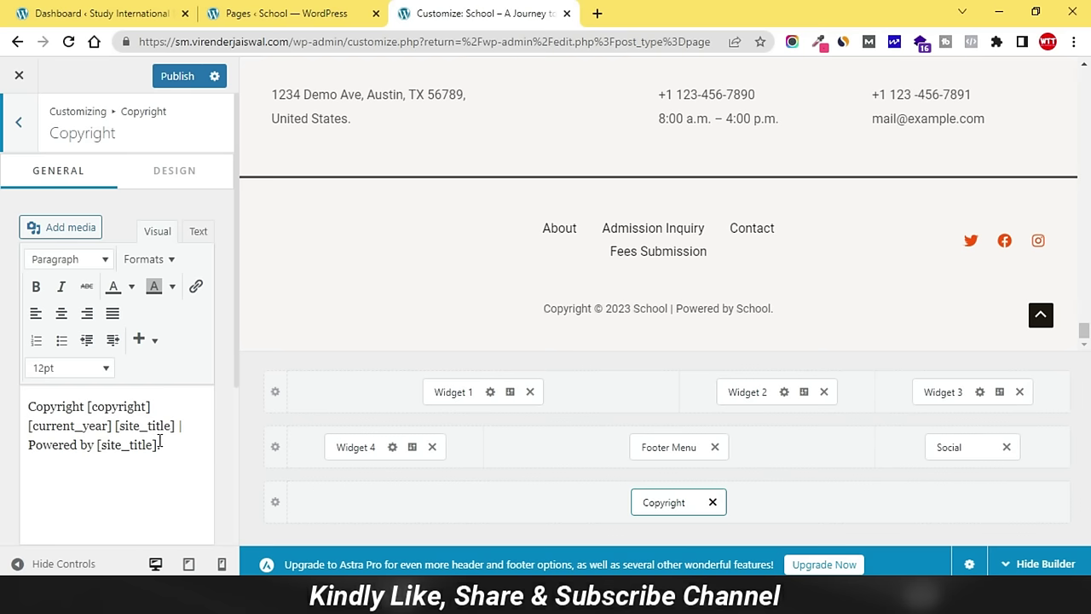
# Step: Delete 'Powered by [site_title].' from the footer copyright text
pyautogui.moveTo(174, 447); pyautogui.dragTo(183, 425)
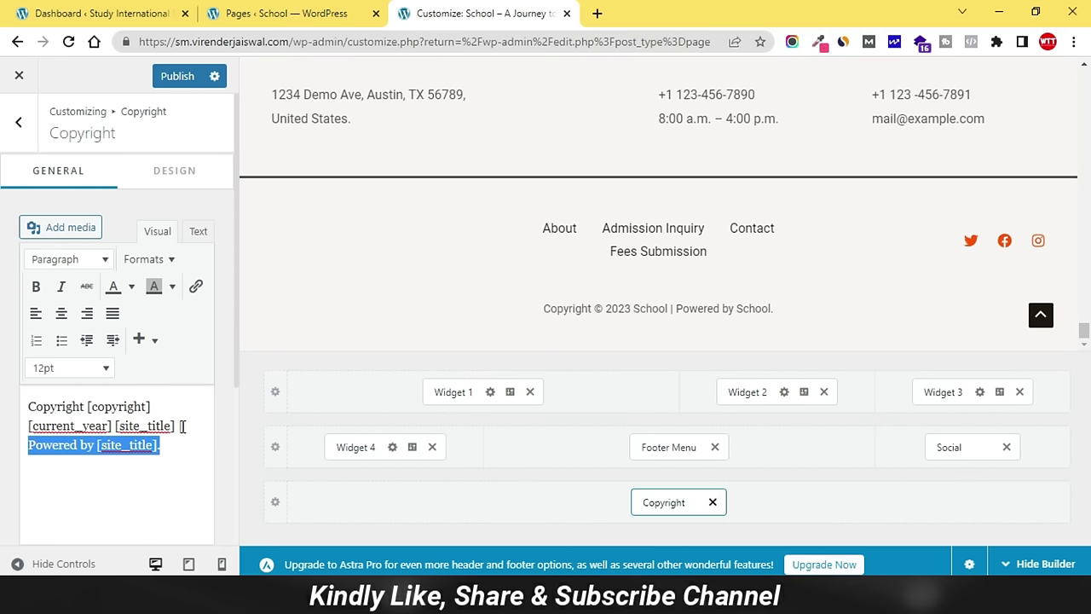
pyautogui.press('BackSpace')
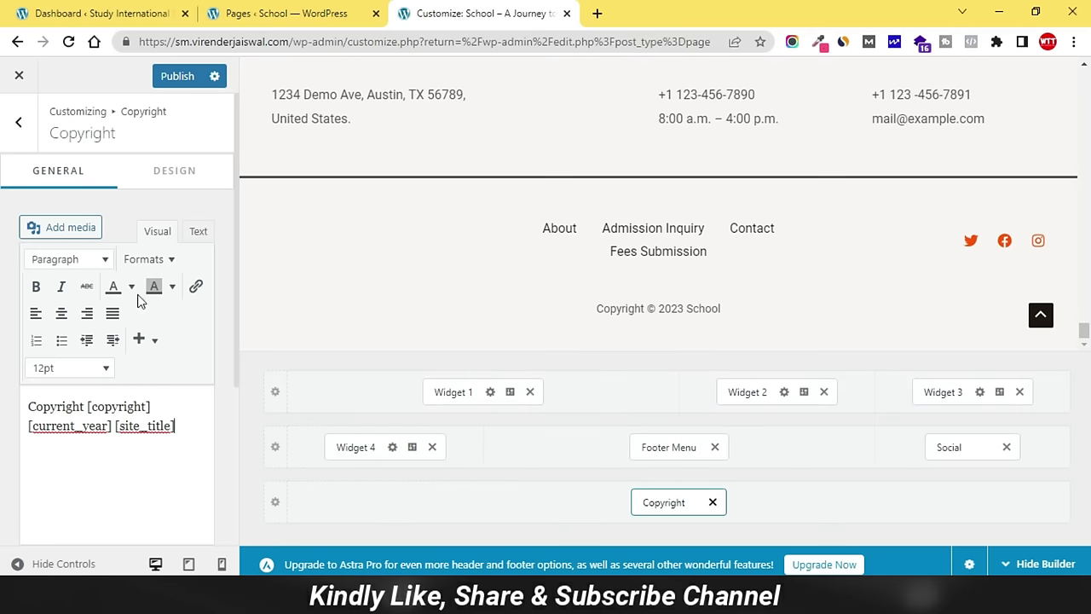
pyautogui.click(19, 122)
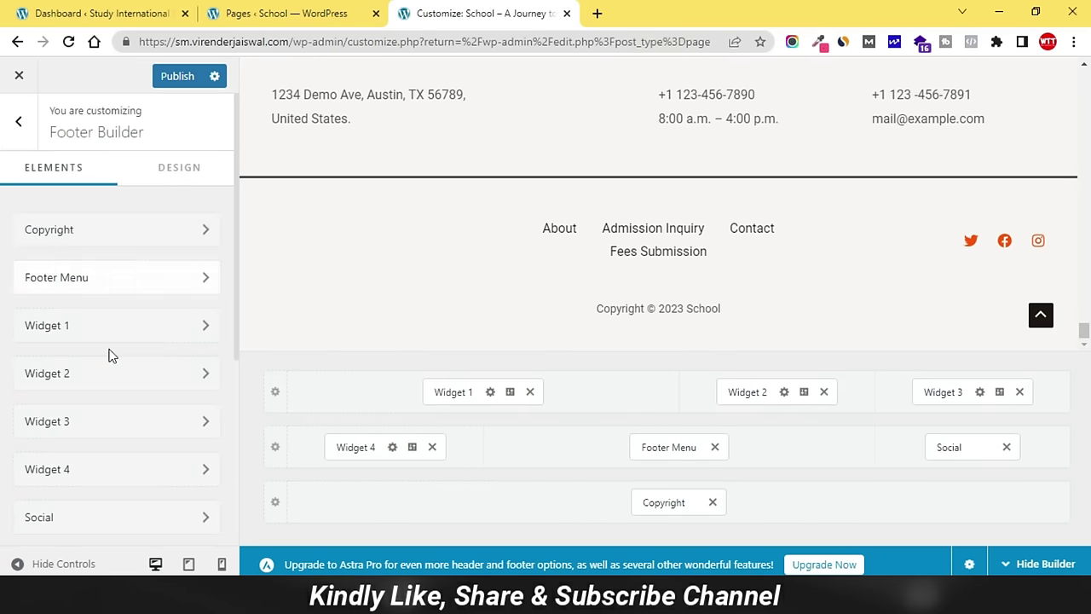
pyautogui.click(21, 125)
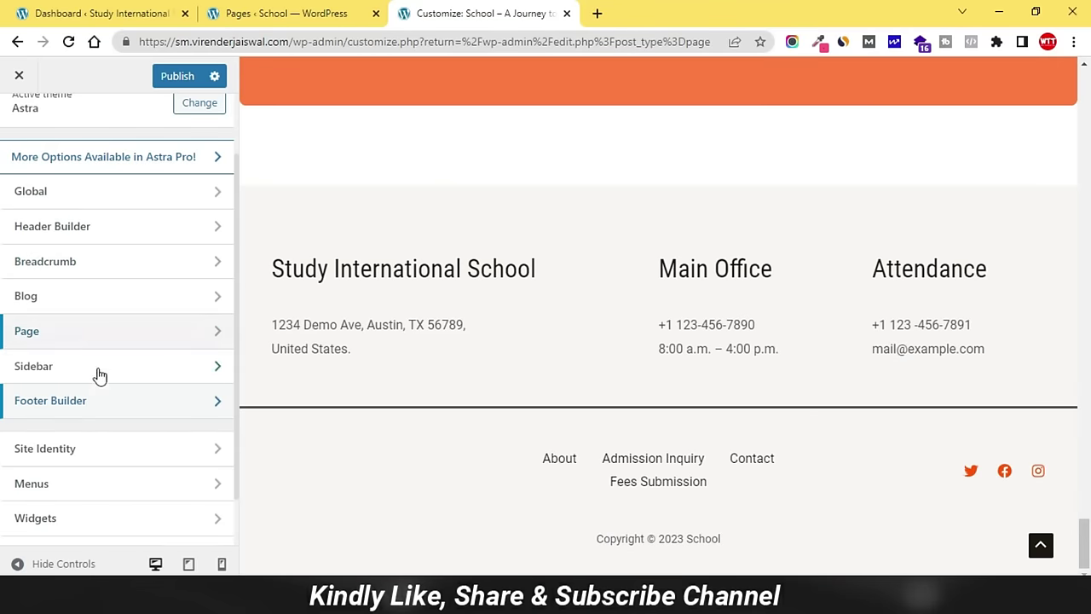
# Step: Change the Site Title from 'School' to 'Study International School'
pyautogui.scroll(-1, 100, 384)
pyautogui.click(100, 400)
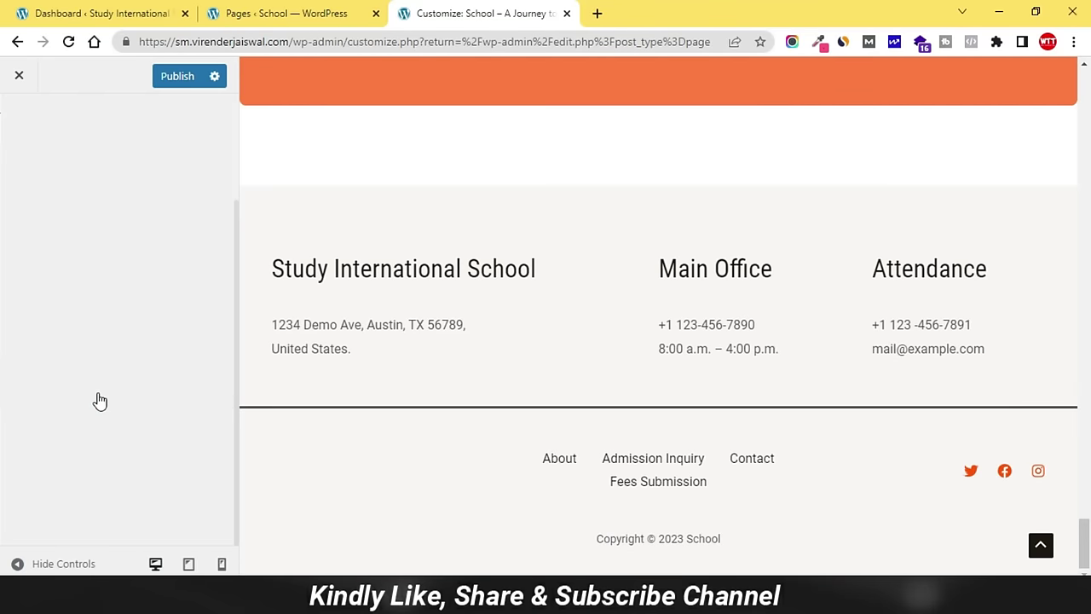
pyautogui.click(124, 271)
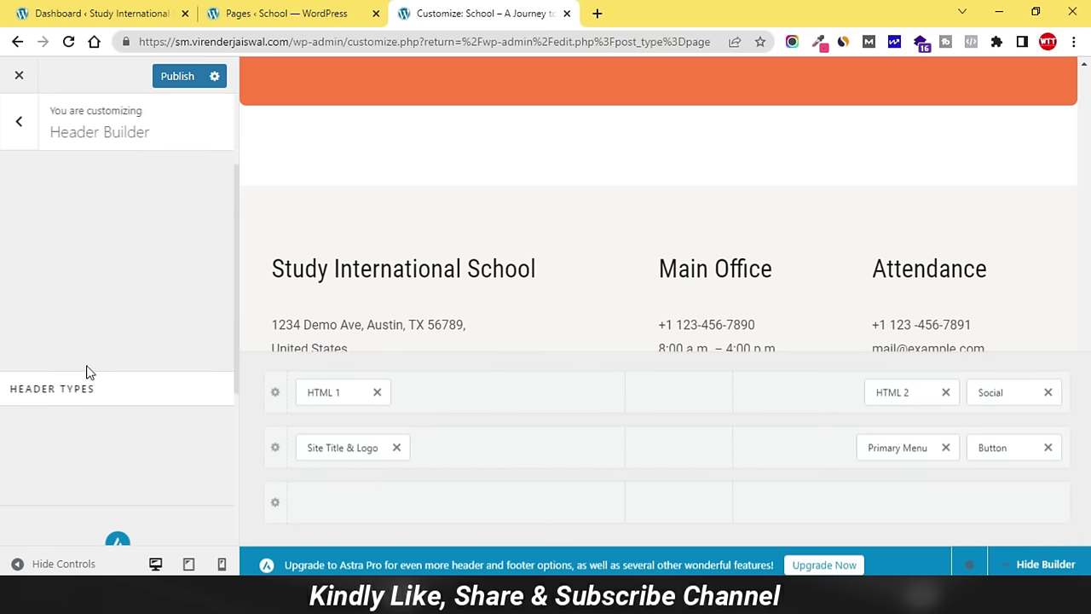
pyautogui.scroll(-3, 85, 303)
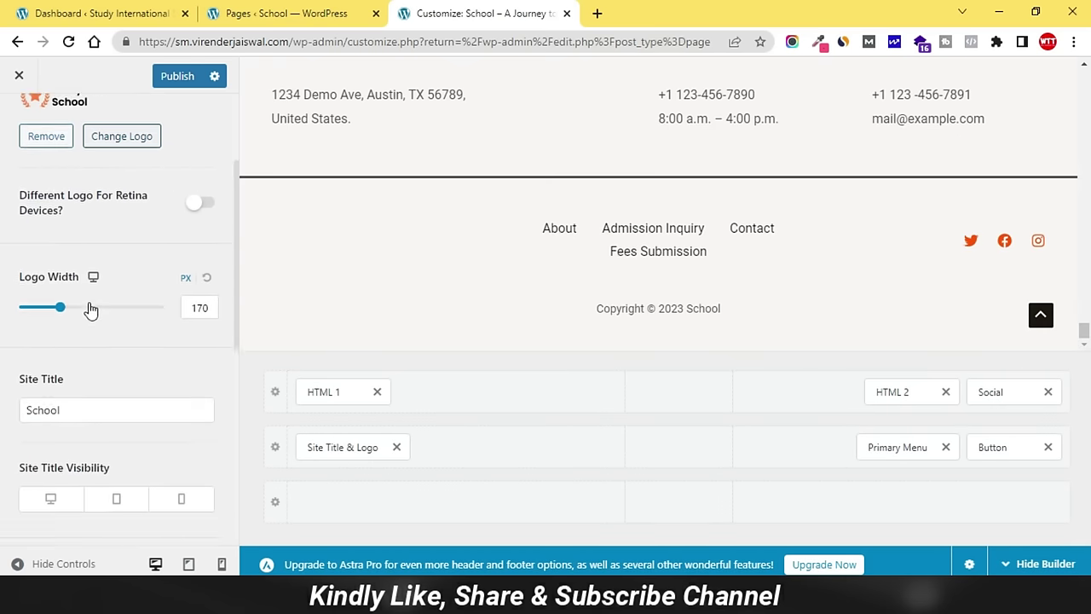
pyautogui.click(73, 248)
pyautogui.moveTo(97, 251); pyautogui.dragTo(4, 248)
pyautogui.hotkey('ctrl', 'v')
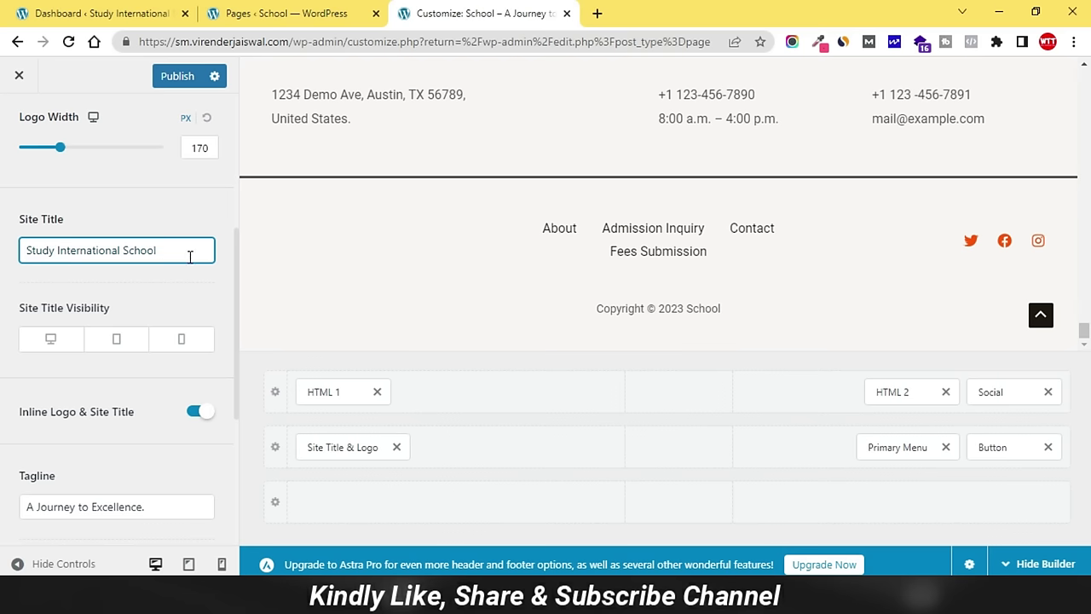
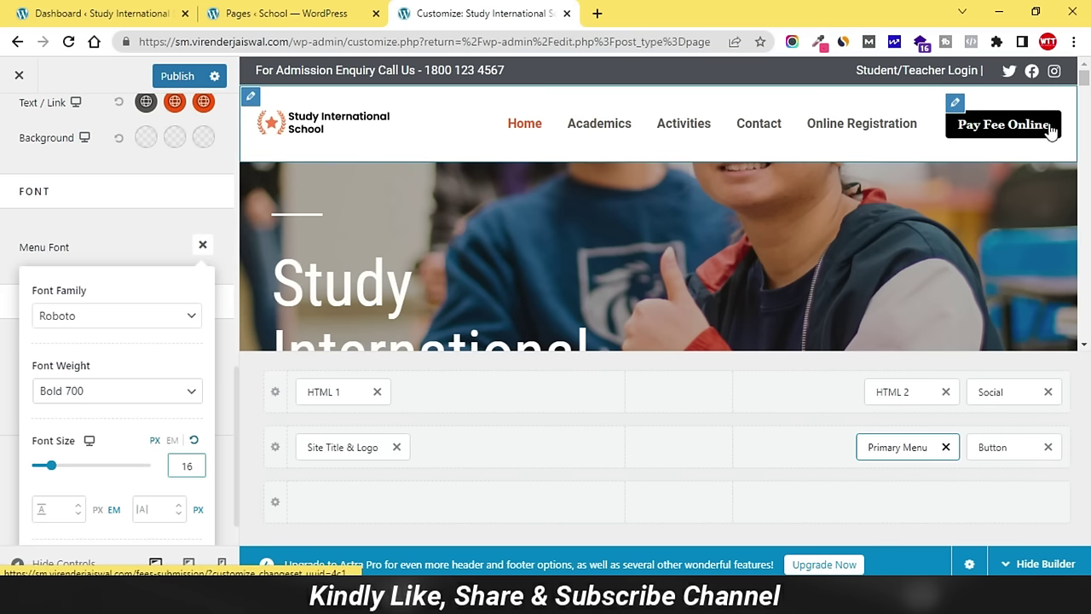
# Step: Set the Pay Fee Online header button's font family to Roboto, then bring up the website notes
pyautogui.click(954, 103)
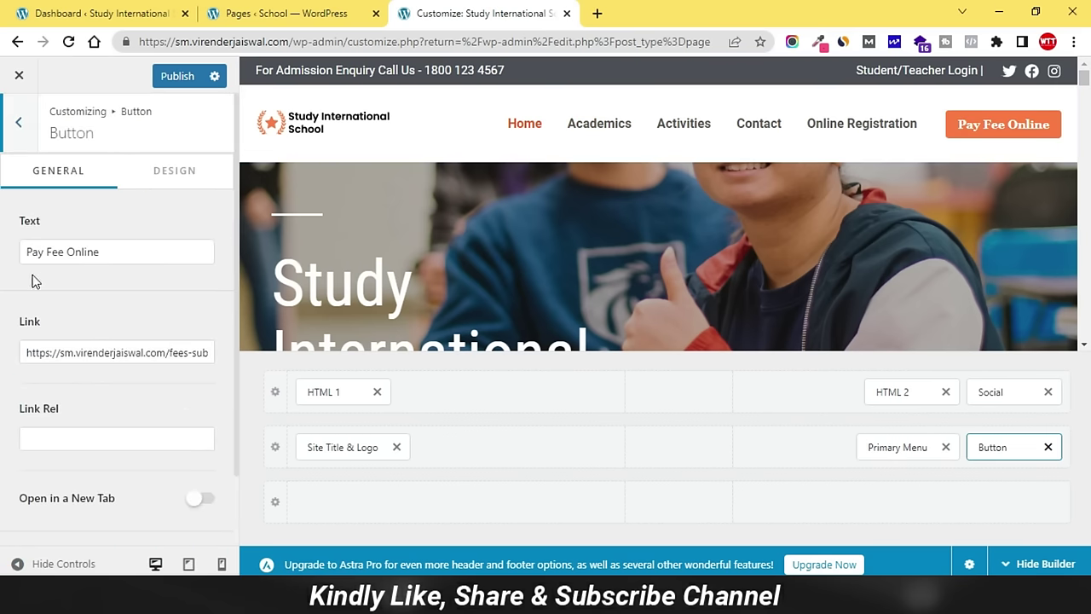
pyautogui.click(163, 175)
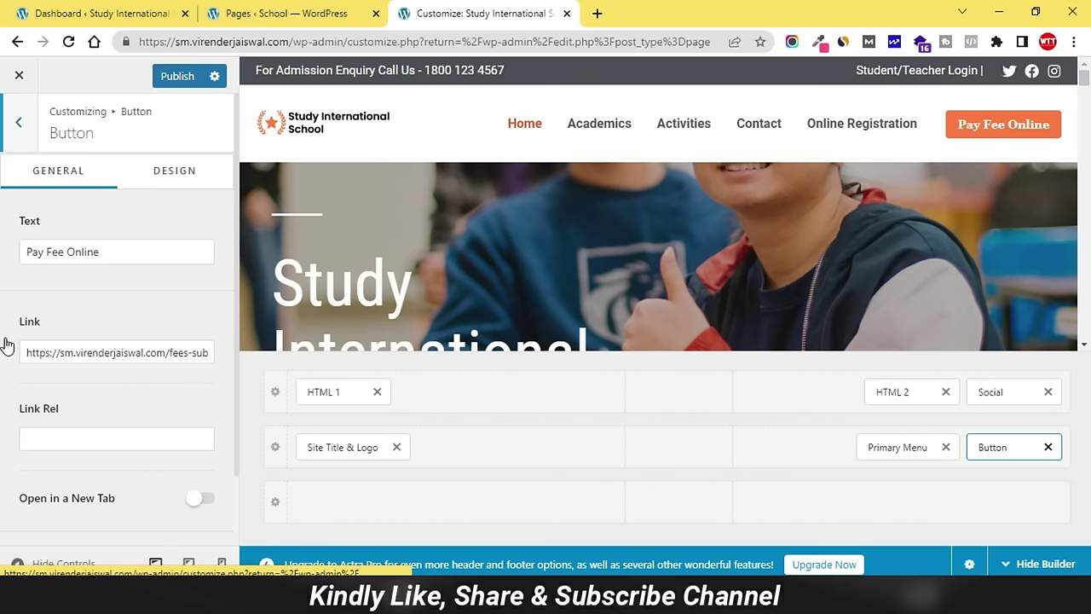
pyautogui.scroll(-3, 61, 414)
pyautogui.scroll(-1, 75, 409)
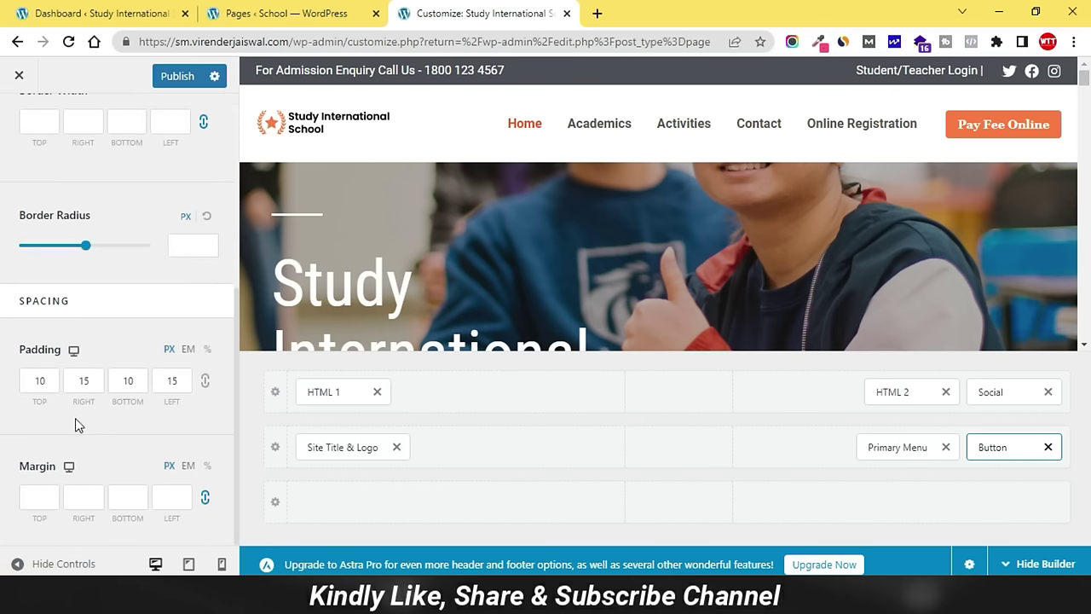
pyautogui.scroll(5, 54, 383)
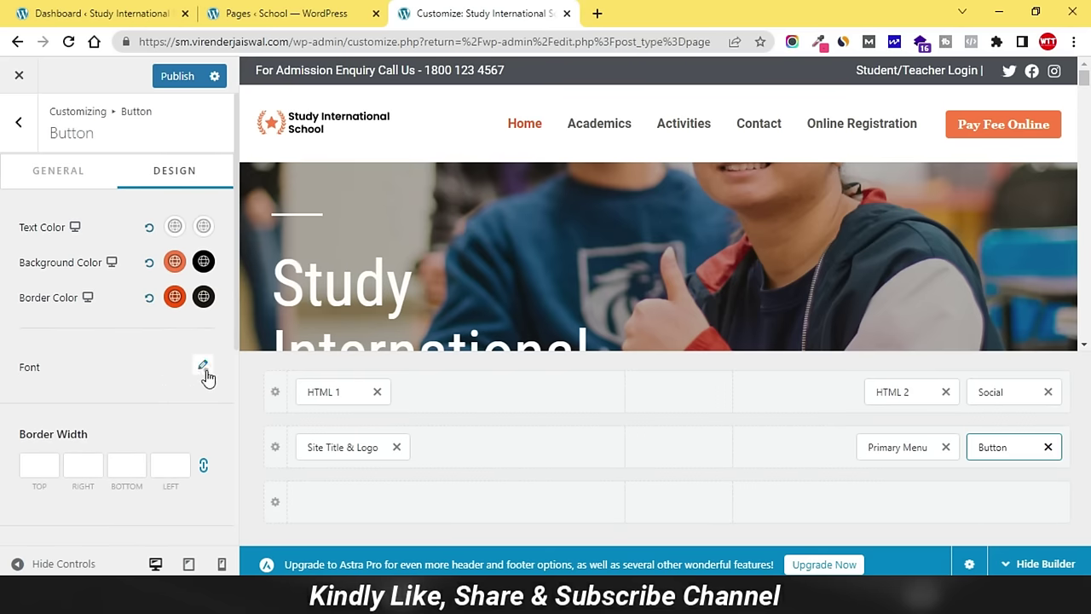
pyautogui.click(203, 366)
pyautogui.click(206, 372)
pyautogui.click(63, 436)
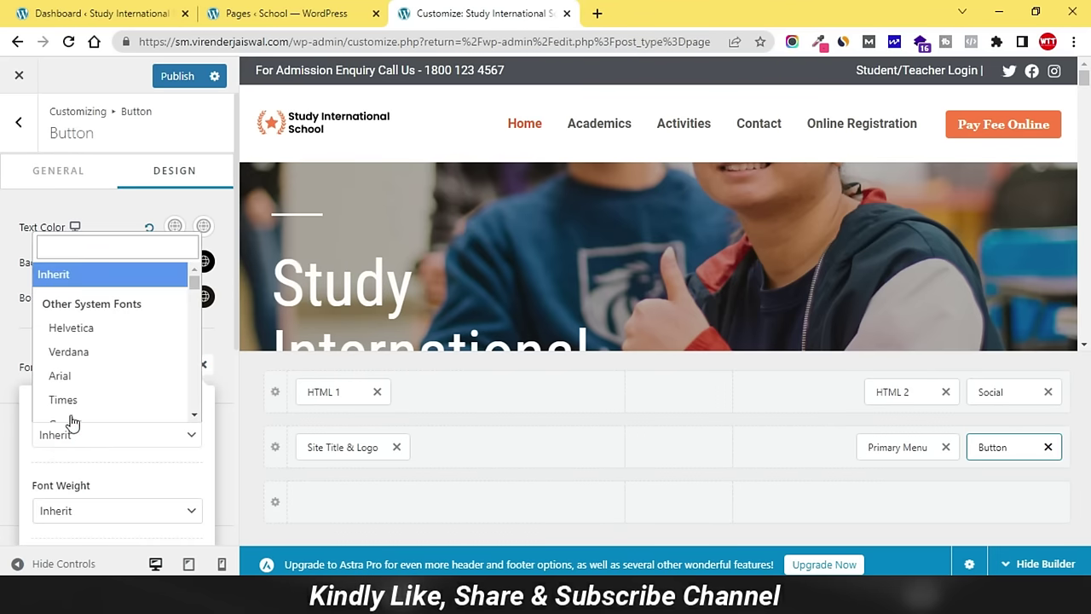
pyautogui.click(86, 248)
pyautogui.write('roboto')
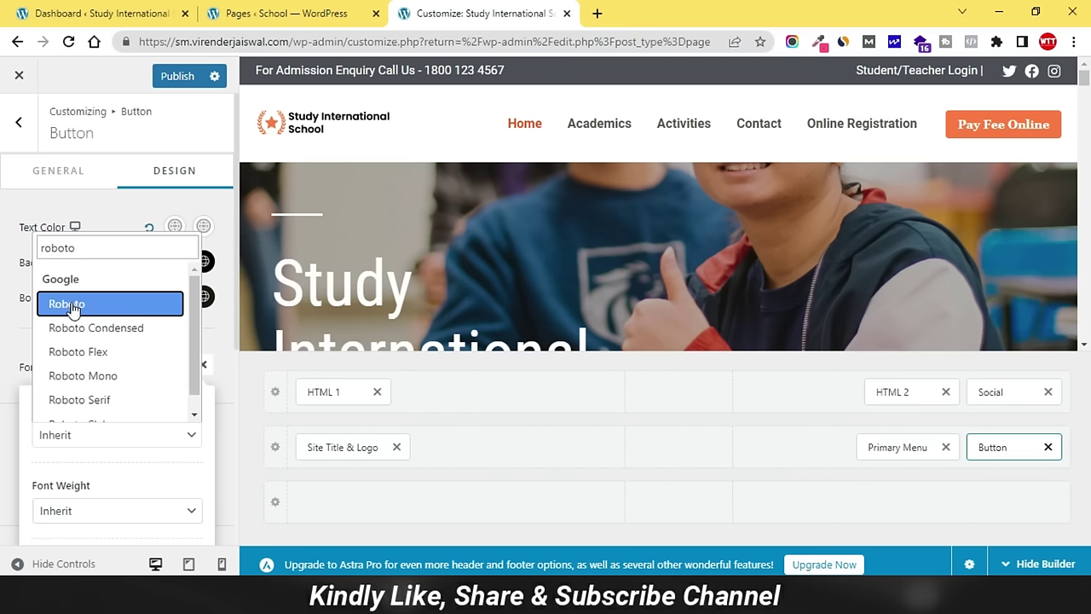
pyautogui.click(72, 305)
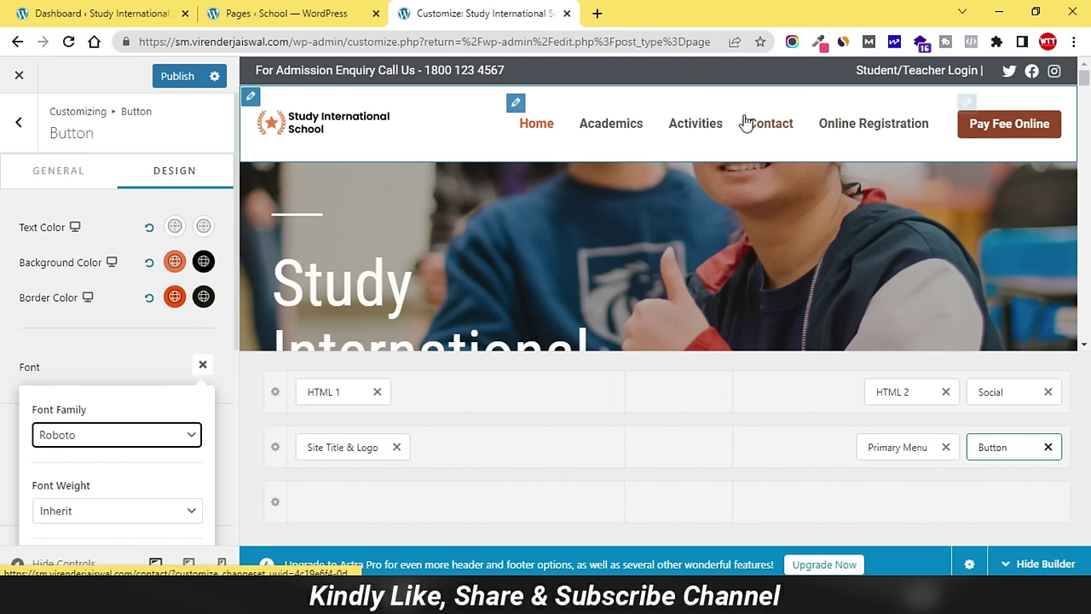
pyautogui.hotkey('alt', 'Tab')
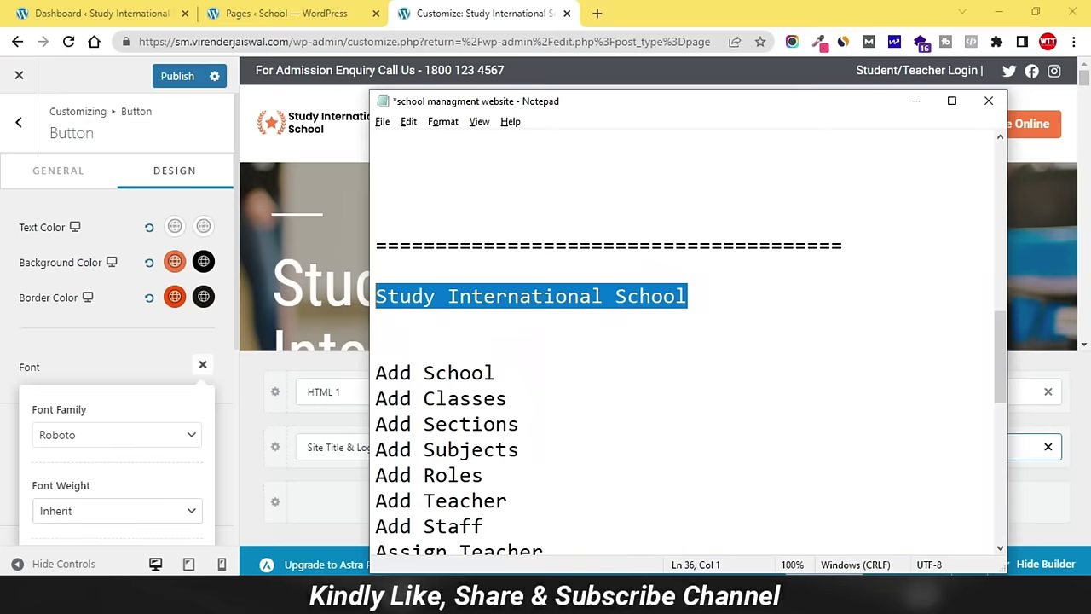
# Step: On the other site, bring up the Additional CSS code in its theme customizer to copy it
pyautogui.scroll(-9, 508, 454)
pyautogui.scroll(15, 641, 438)
pyautogui.click(51, 9)
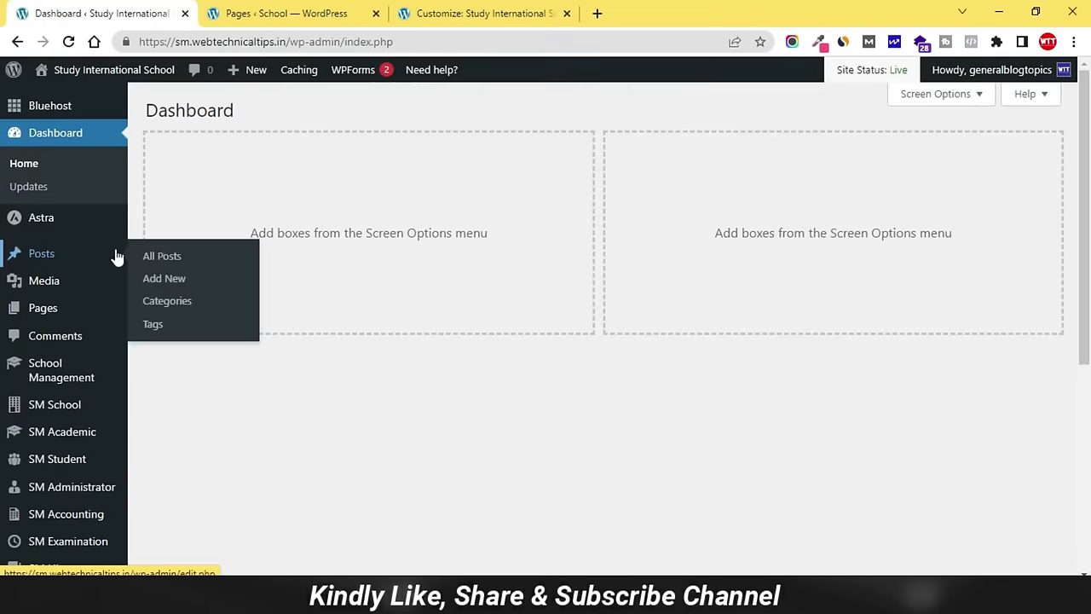
pyautogui.scroll(-3, 43, 511)
pyautogui.moveTo(47, 469)
pyautogui.scroll(-1, 47, 469)
pyautogui.moveTo(75, 430)
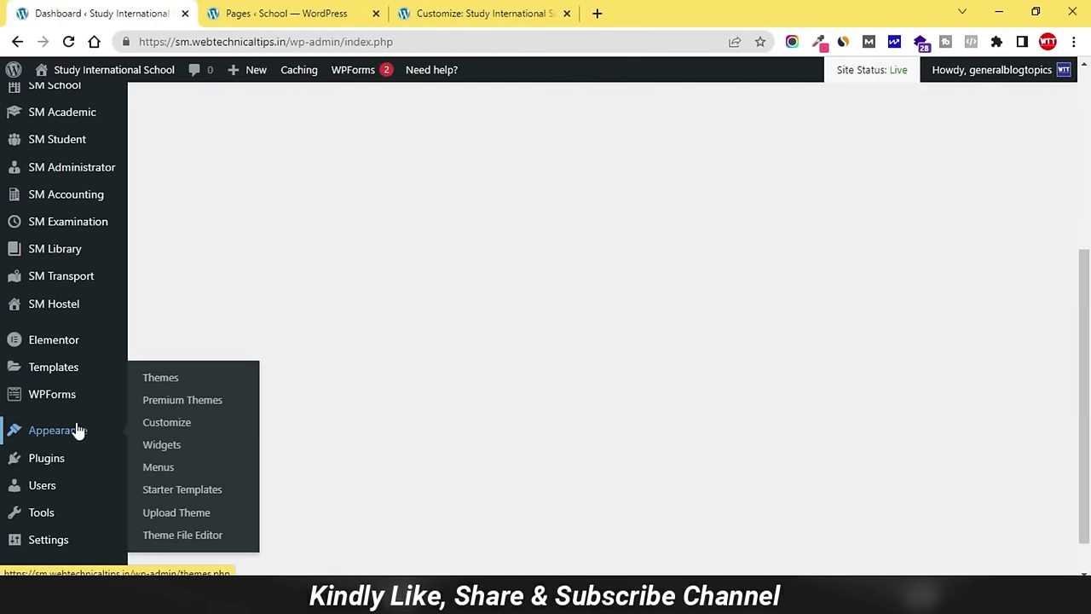
pyautogui.click(175, 426)
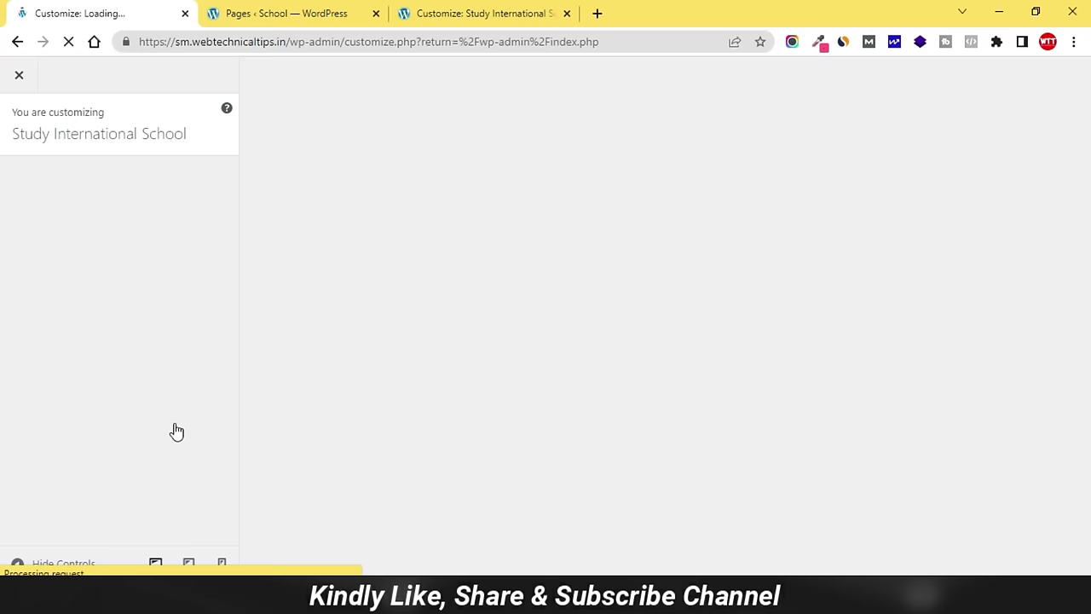
pyautogui.click(154, 384)
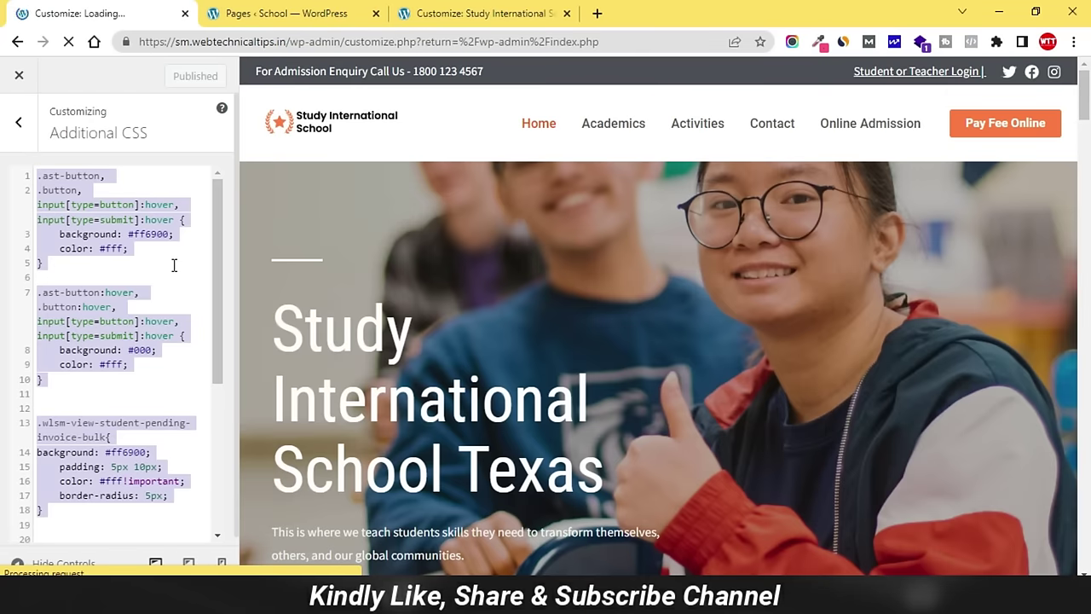
# Step: Paste the copied CSS into the school site's Additional CSS and publish it
pyautogui.click(473, 13)
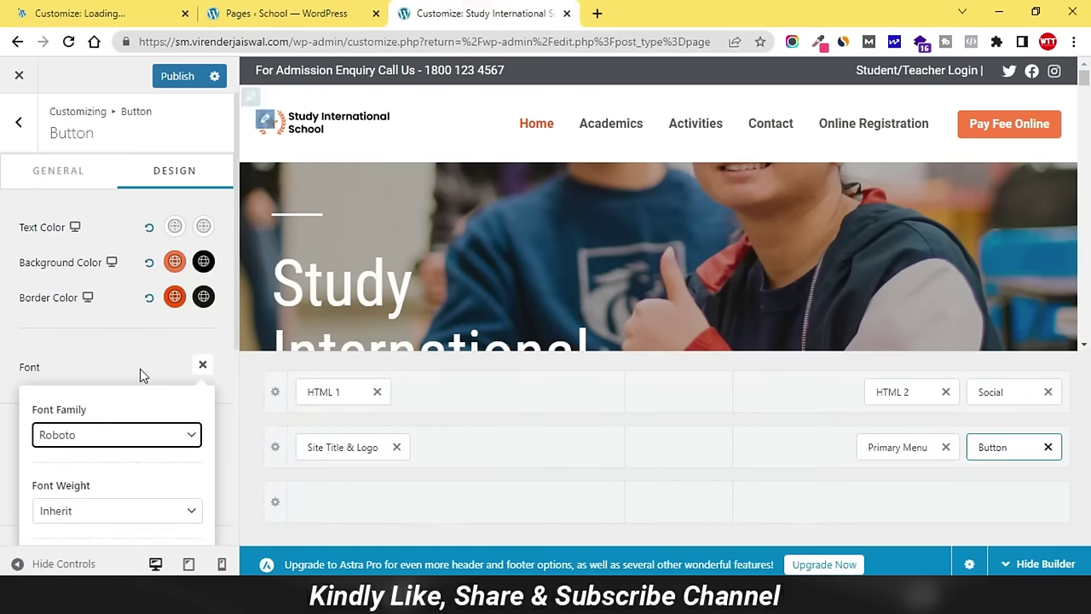
pyautogui.click(26, 129)
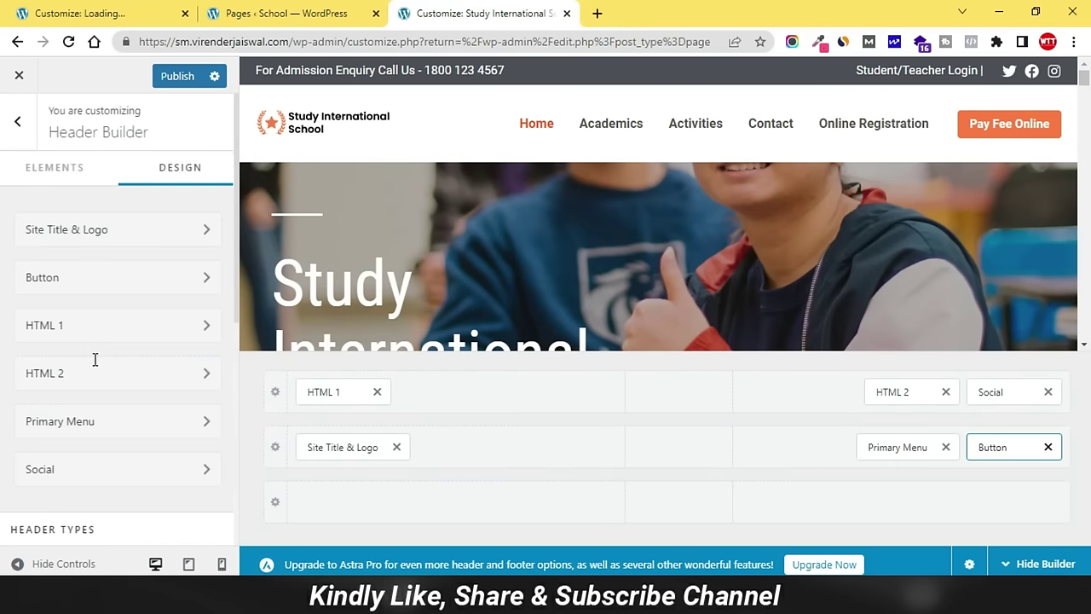
pyautogui.click(19, 122)
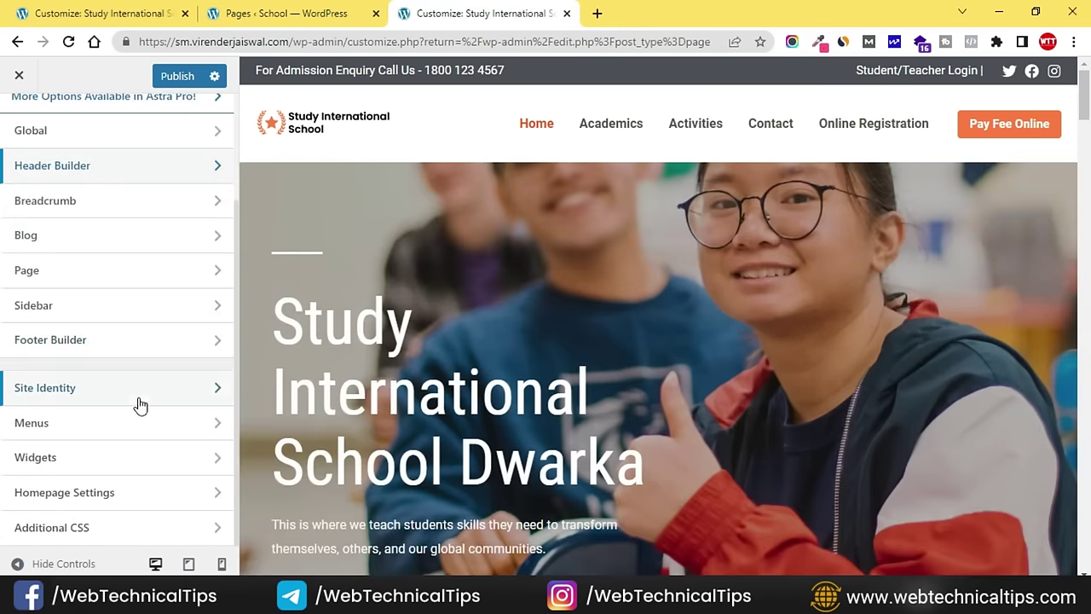
pyautogui.click(102, 524)
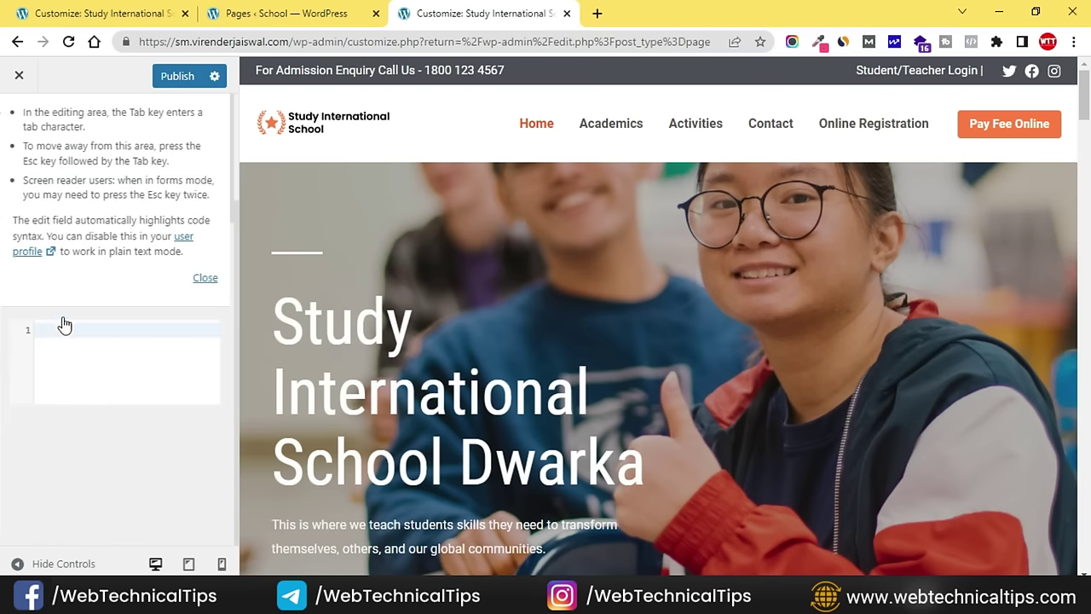
pyautogui.scroll(2, 64, 333)
pyautogui.scroll(-3, 66, 438)
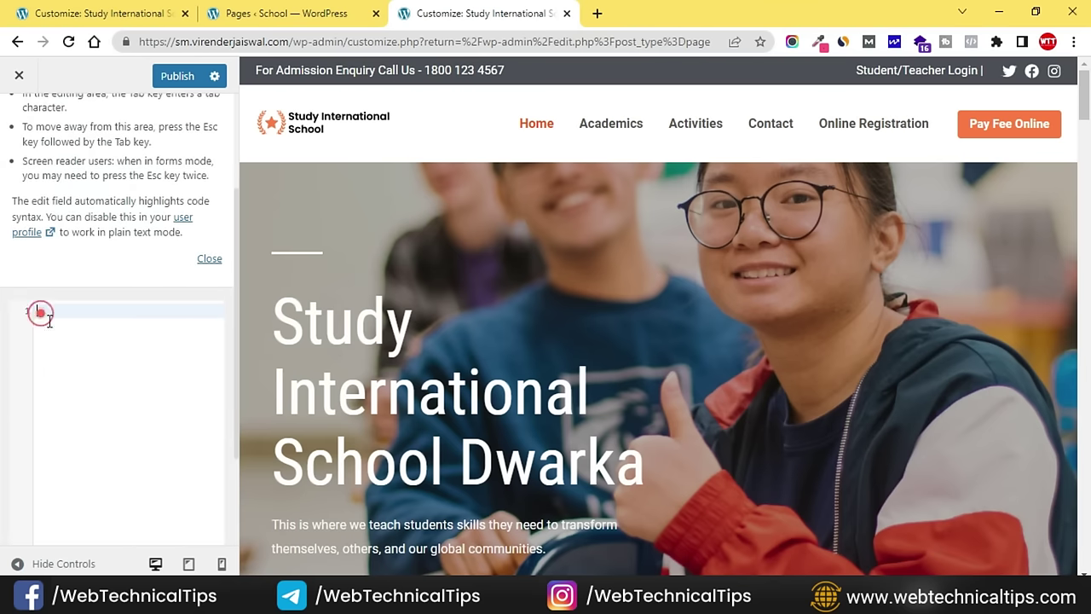
pyautogui.hotkey('ctrl', 'v')
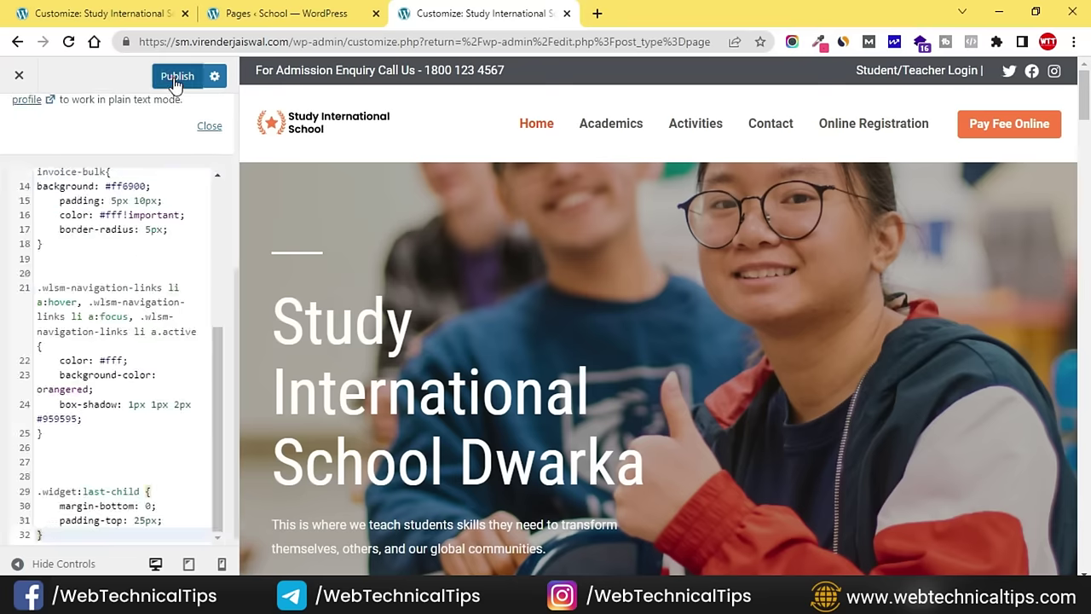
pyautogui.click(176, 78)
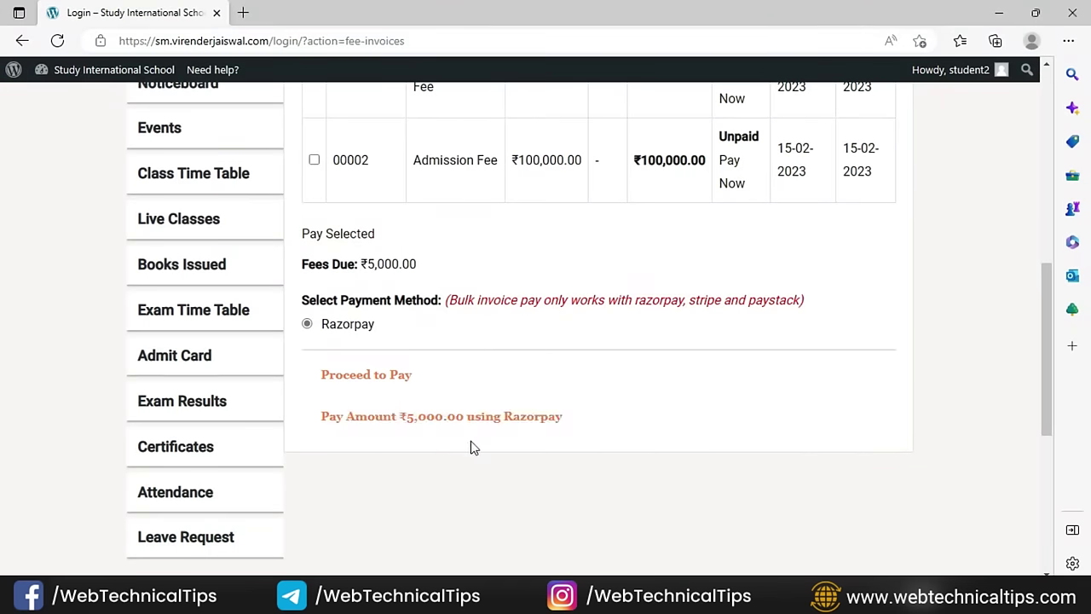
pyautogui.click(451, 421)
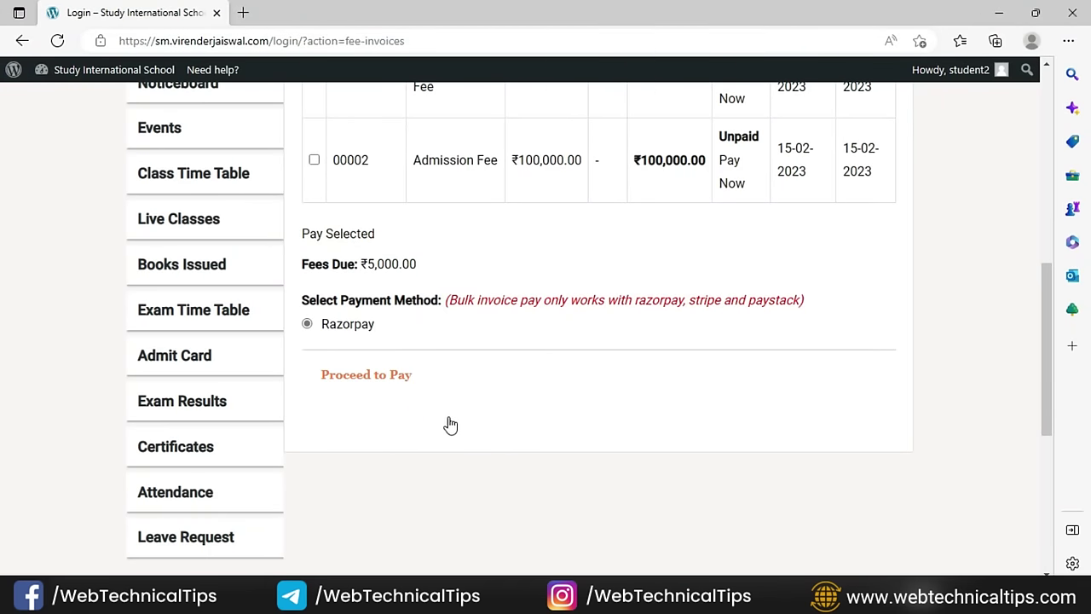
# Step: Pay the ₹10,000.00 Maintenance Fee invoice using Razorpay
pyautogui.click(375, 409)
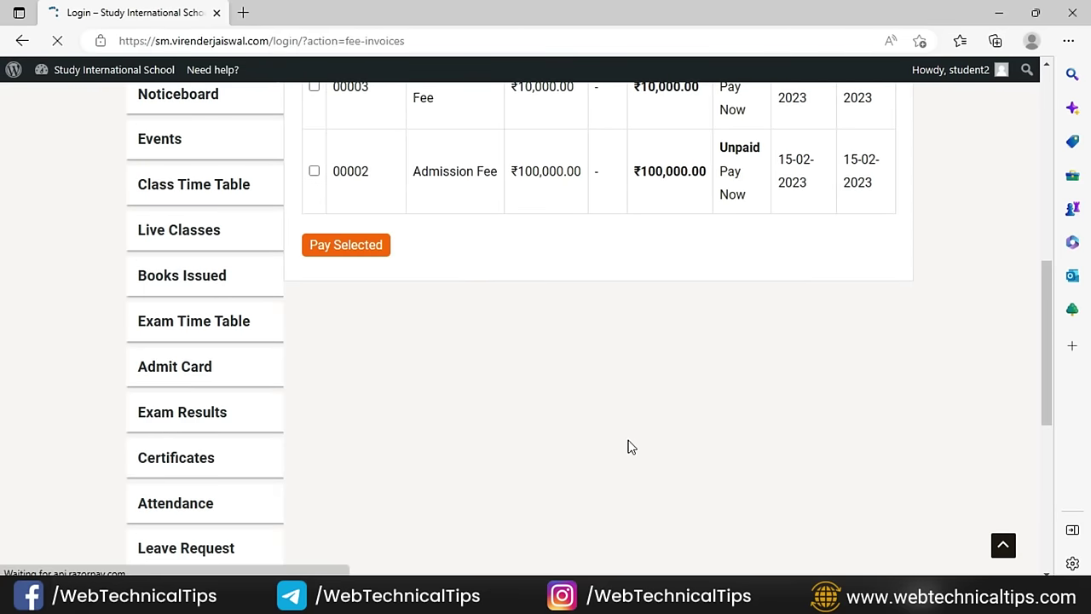
pyautogui.scroll(1, 396, 362)
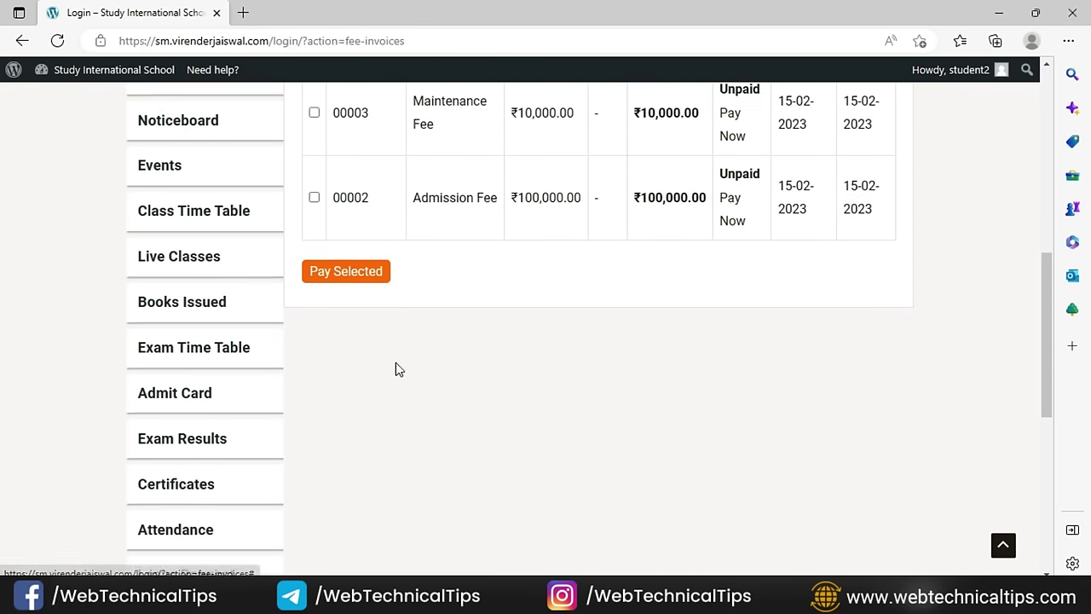
pyautogui.click(314, 165)
pyautogui.click(357, 330)
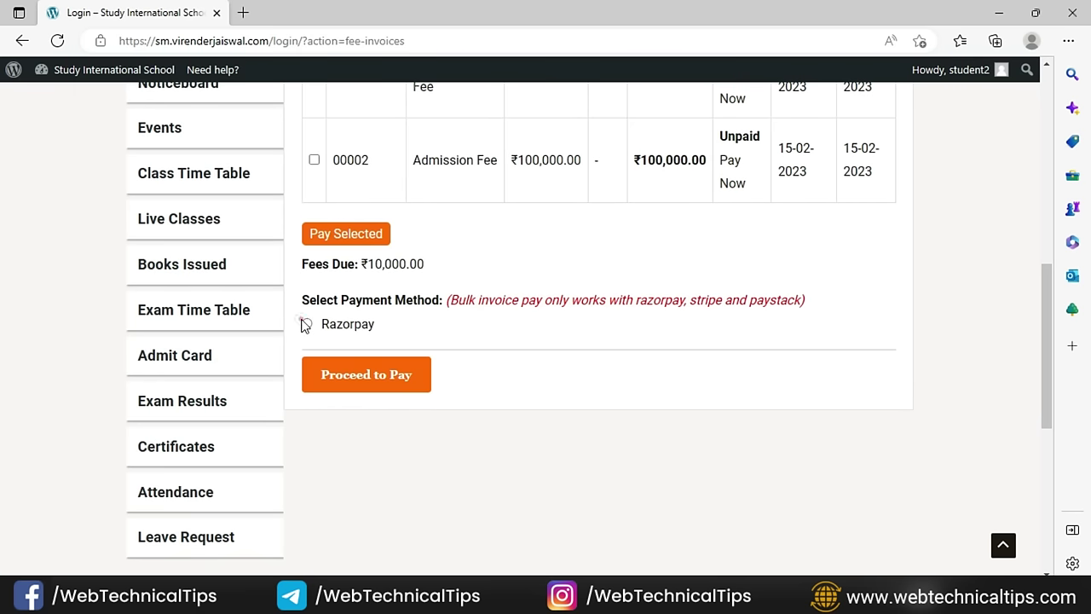
pyautogui.click(306, 324)
pyautogui.click(386, 384)
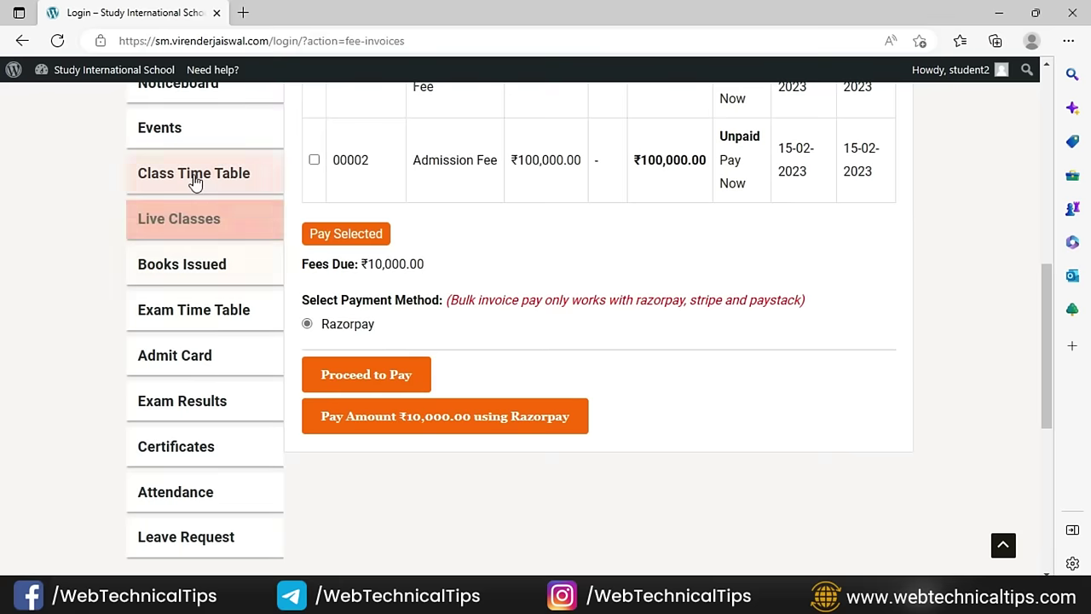
# Step: Review the payment page, then switch back to the saved website notes
pyautogui.scroll(4, 190, 191)
pyautogui.scroll(-7, 195, 138)
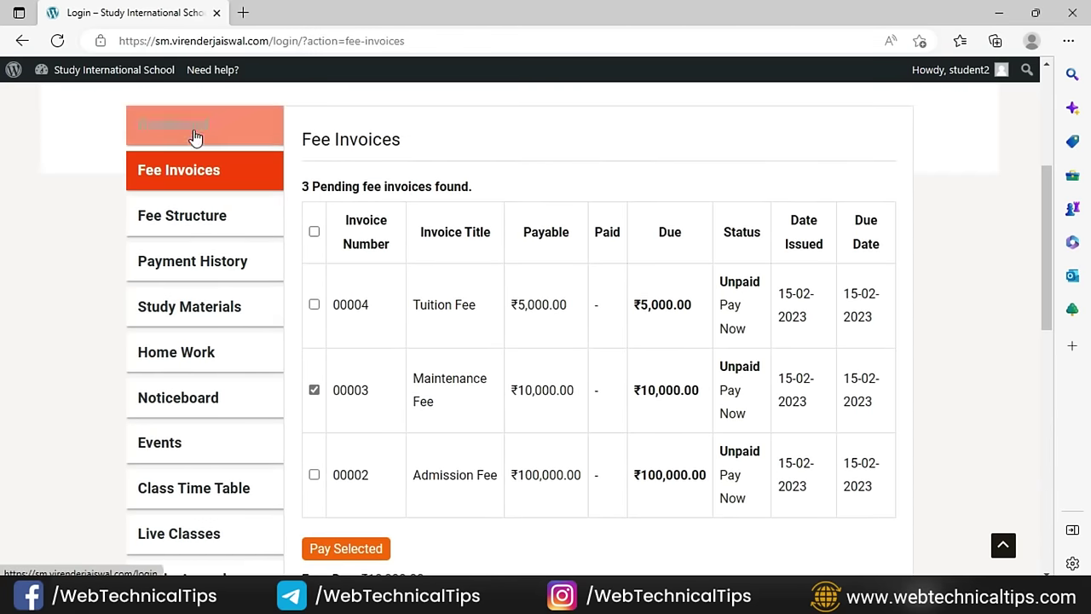
pyautogui.scroll(2, 214, 463)
pyautogui.scroll(1, 298, 350)
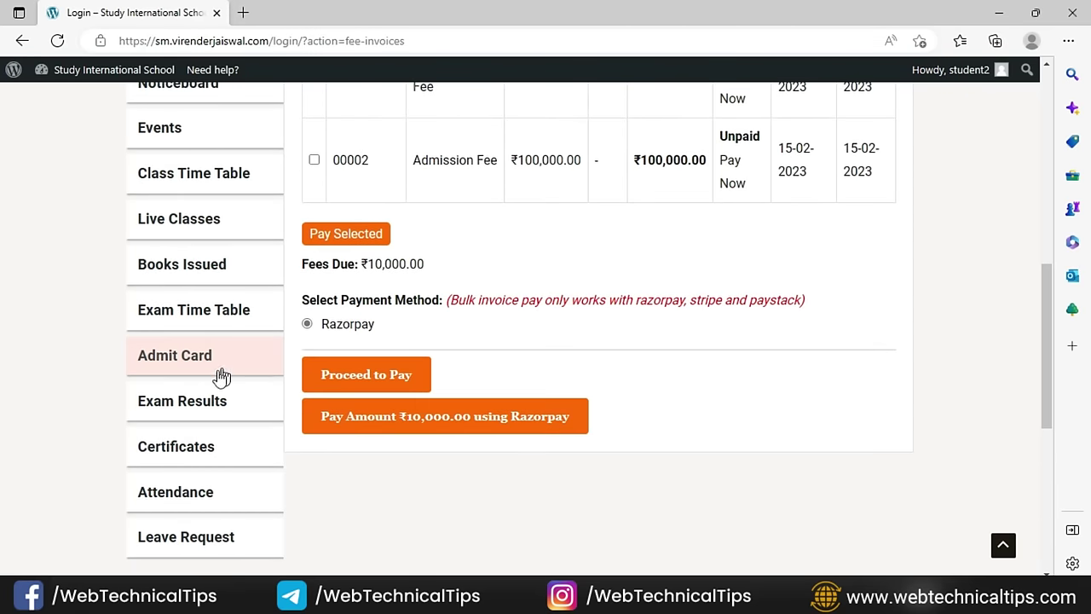
pyautogui.scroll(5, 827, 510)
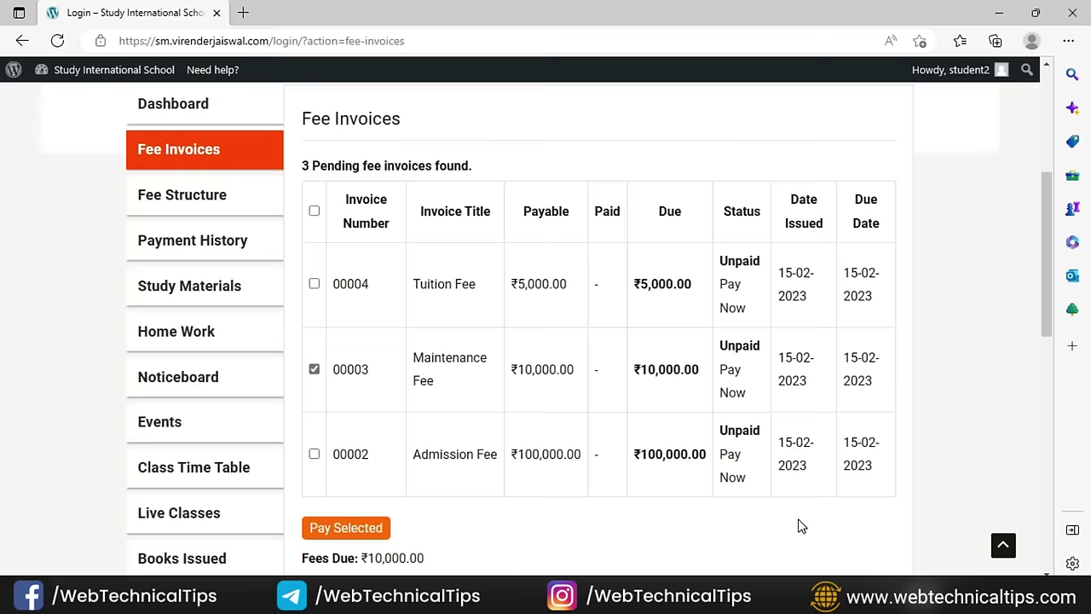
pyautogui.hotkey('alt', 'Tab')
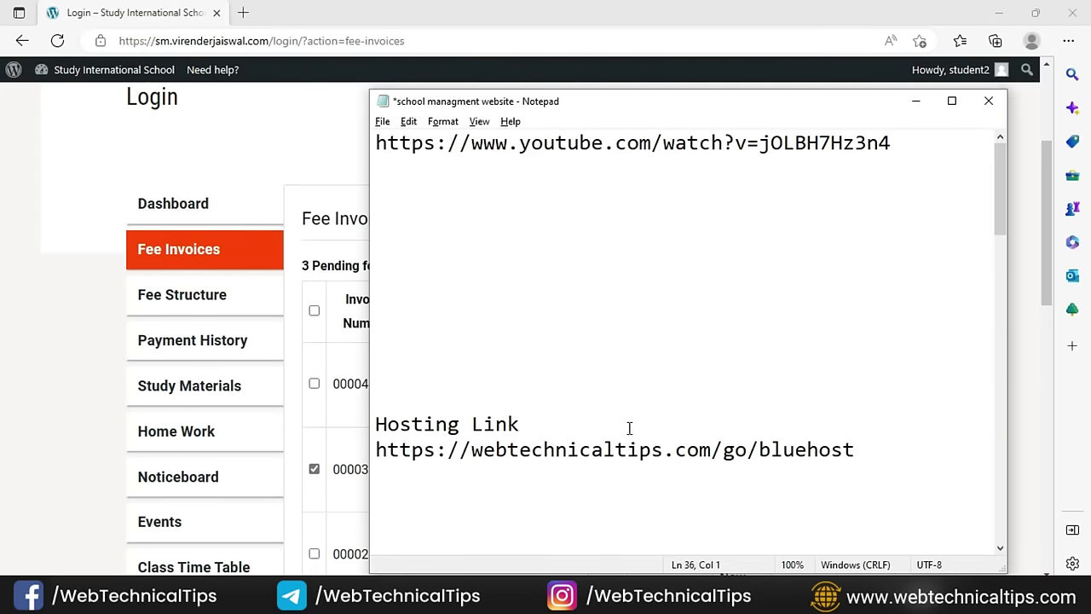
pyautogui.scroll(-15, 629, 428)
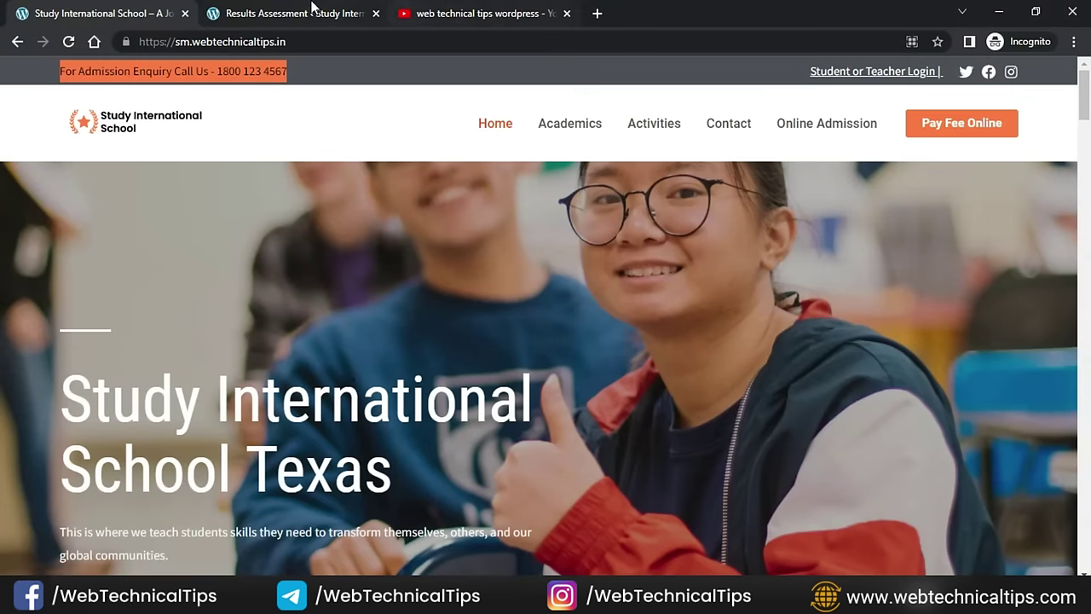
# Step: Log the teacher account out of the exam results admin
pyautogui.click(312, 10)
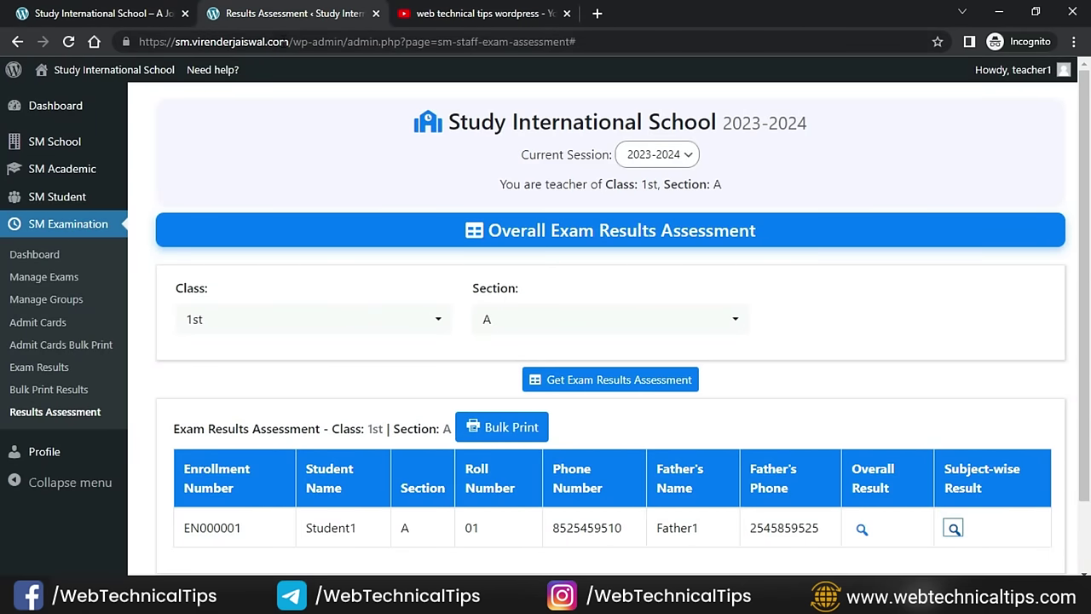
pyautogui.moveTo(1016, 72)
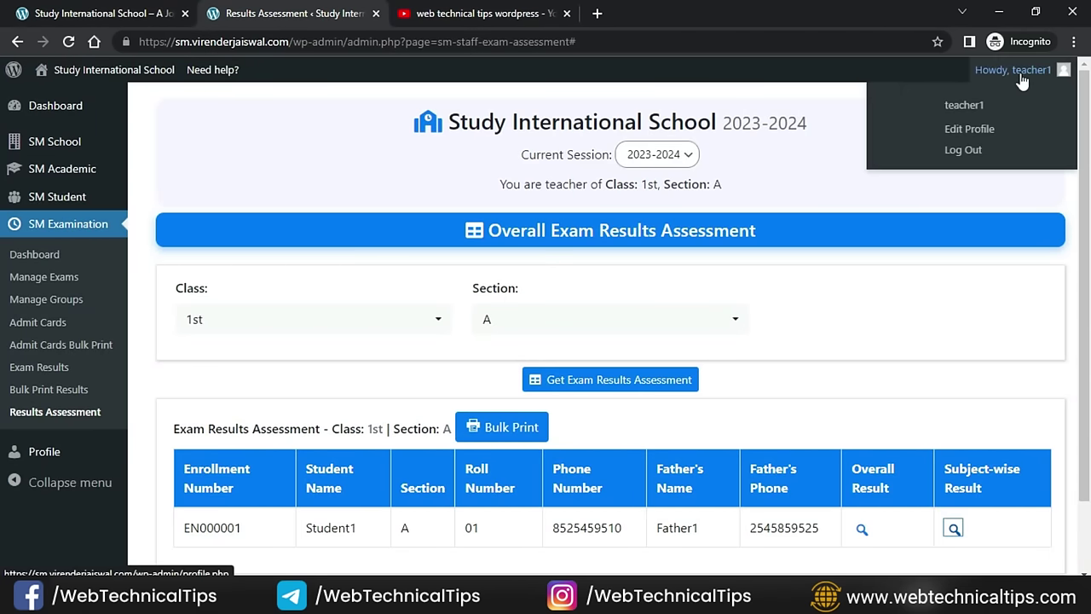
pyautogui.click(968, 150)
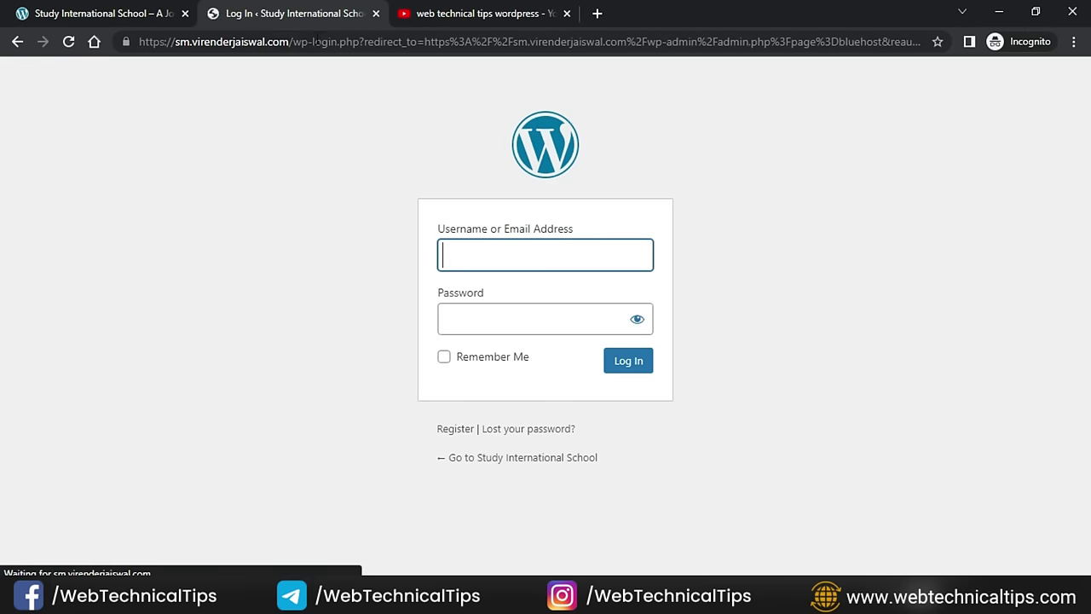
# Step: Load the school site's homepage from the pasted address, then return to the notes
pyautogui.click(886, 42)
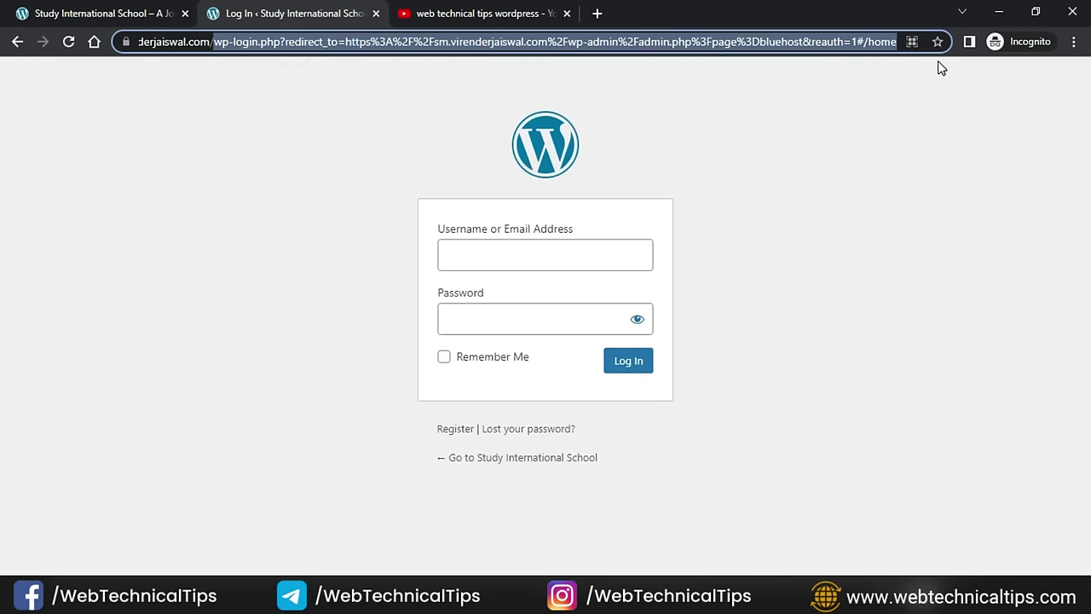
pyautogui.write('https://sm.virenderjaiswal.com/')
pyautogui.press('Return')
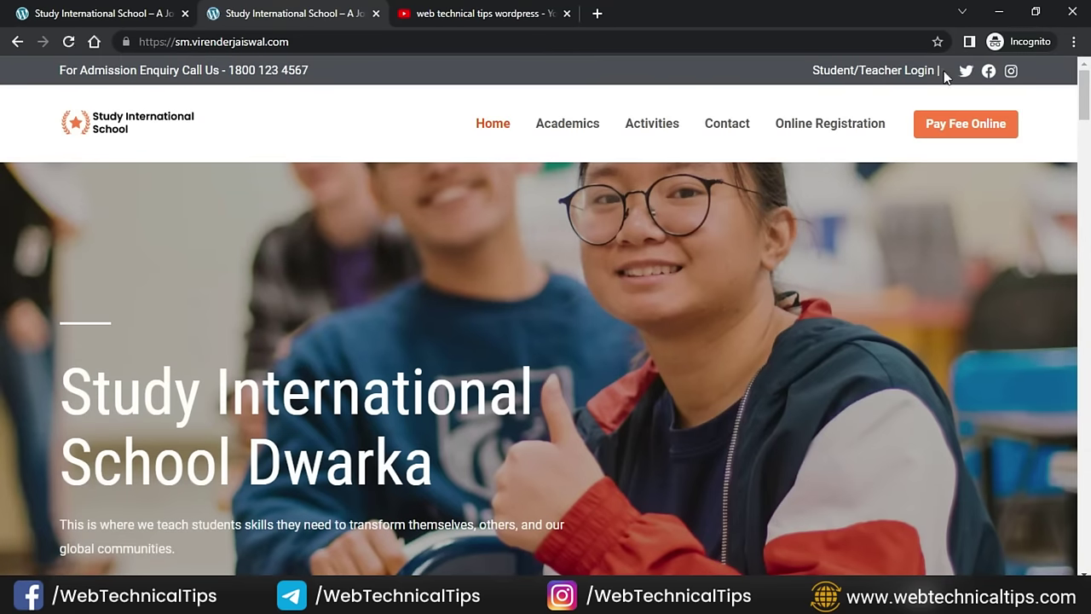
pyautogui.hotkey('alt', 'Tab')
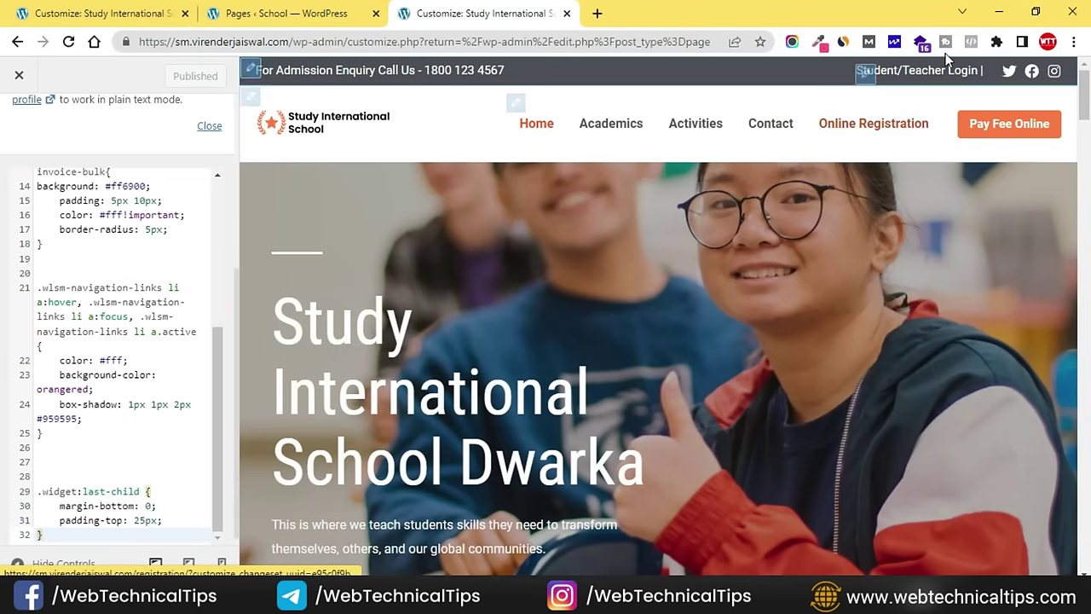
# Step: Select the header's Student/Teacher Login text for editing, restoring it after an accidental deletion
pyautogui.click(866, 75)
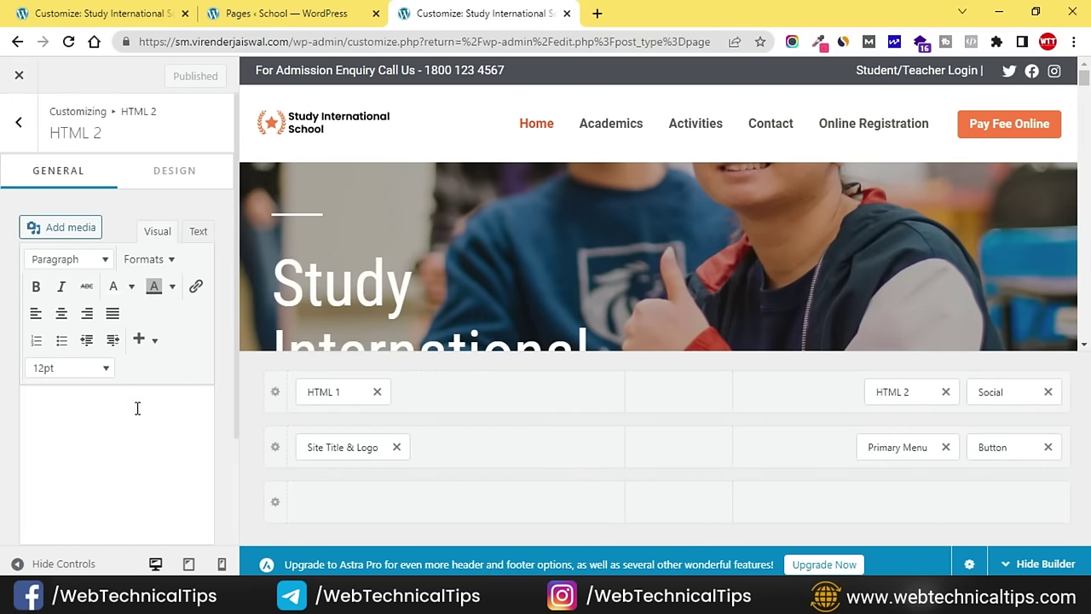
pyautogui.hotkey('ctrl', 'a')
pyautogui.click(196, 286)
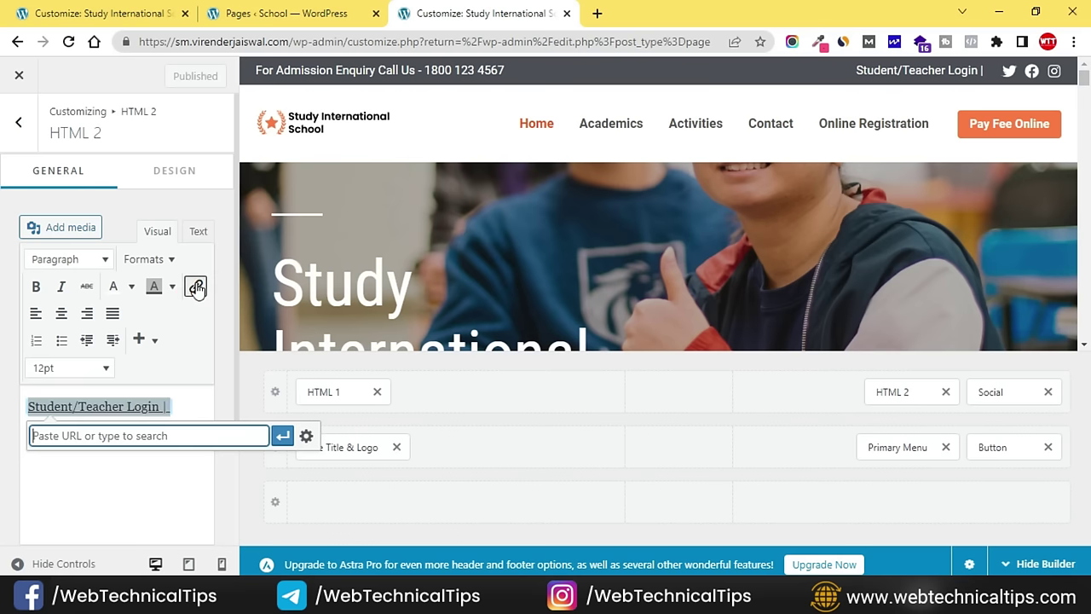
pyautogui.press('Delete')
pyautogui.click(161, 426)
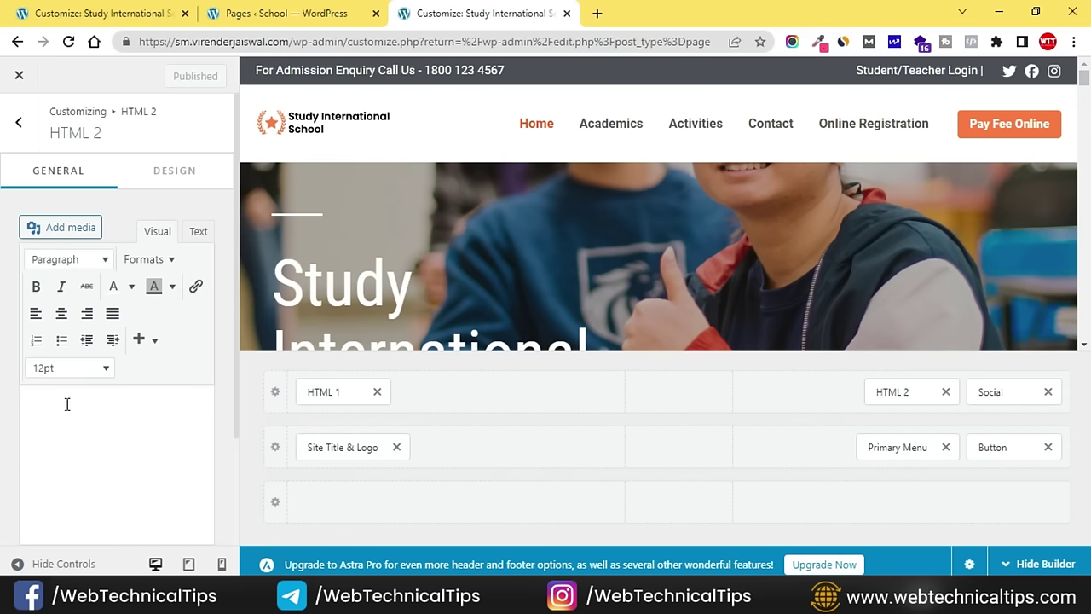
pyautogui.click(28, 400)
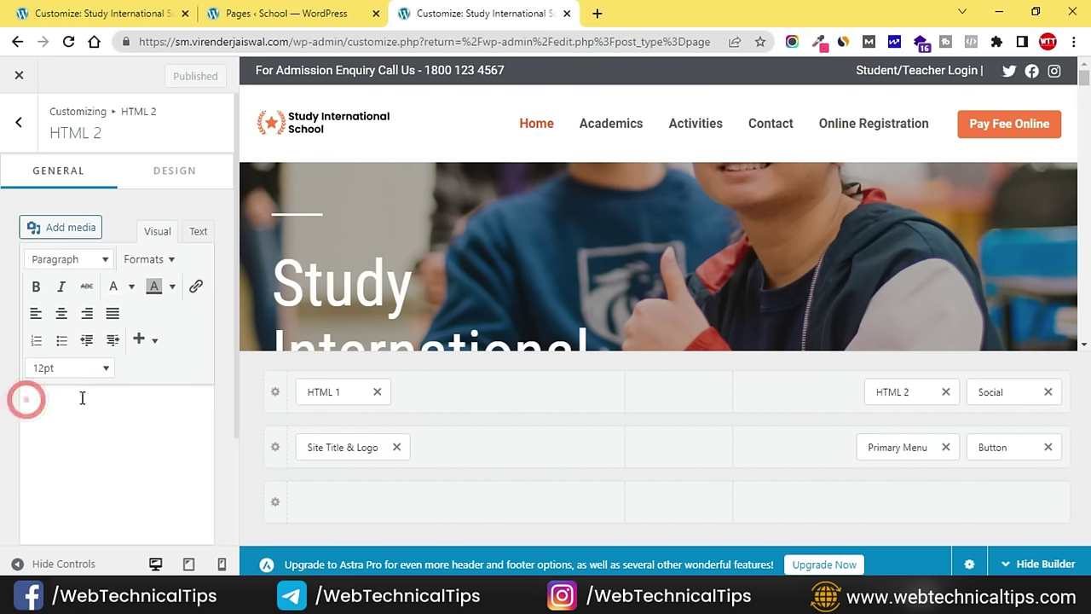
pyautogui.click(134, 397)
pyautogui.hotkey('ctrl', 'z')
# Step: Link the Student/Teacher Login text to the Login page and publish the header
pyautogui.click(195, 287)
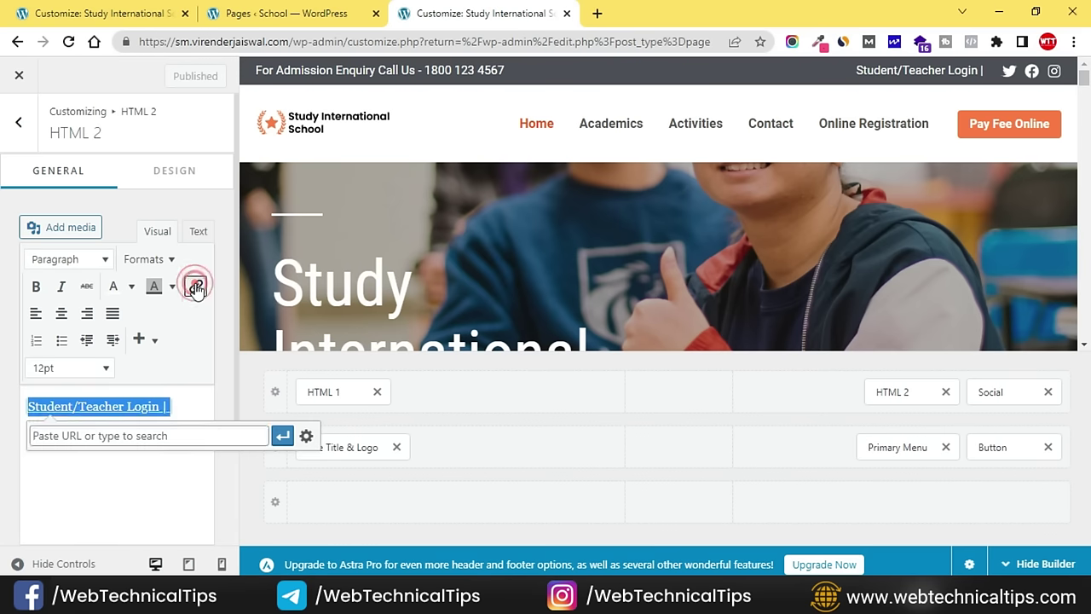
pyautogui.write('lo')
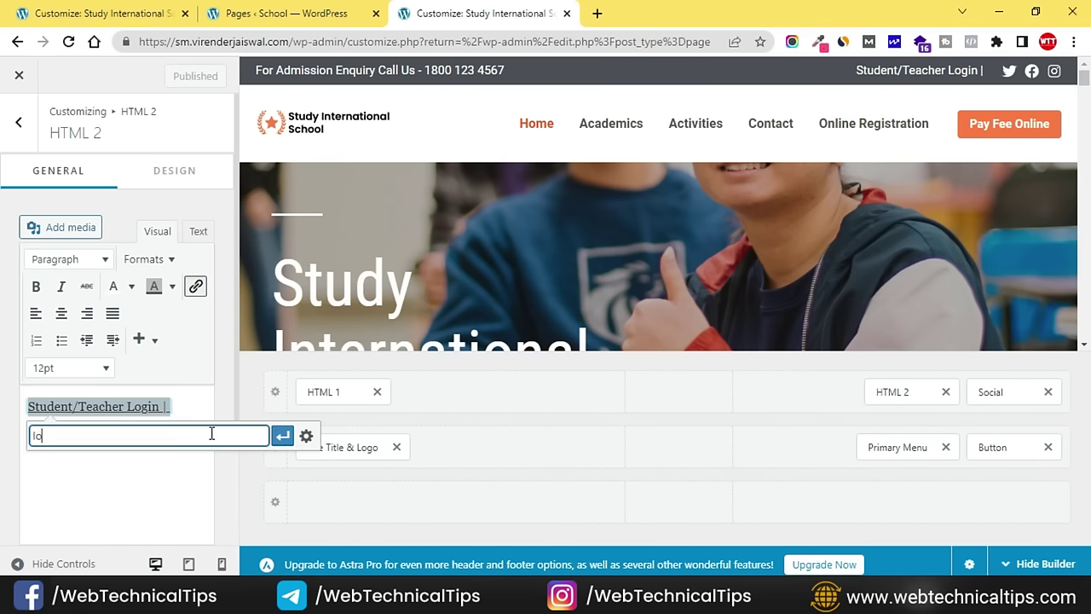
pyautogui.write('gin')
pyautogui.click(115, 458)
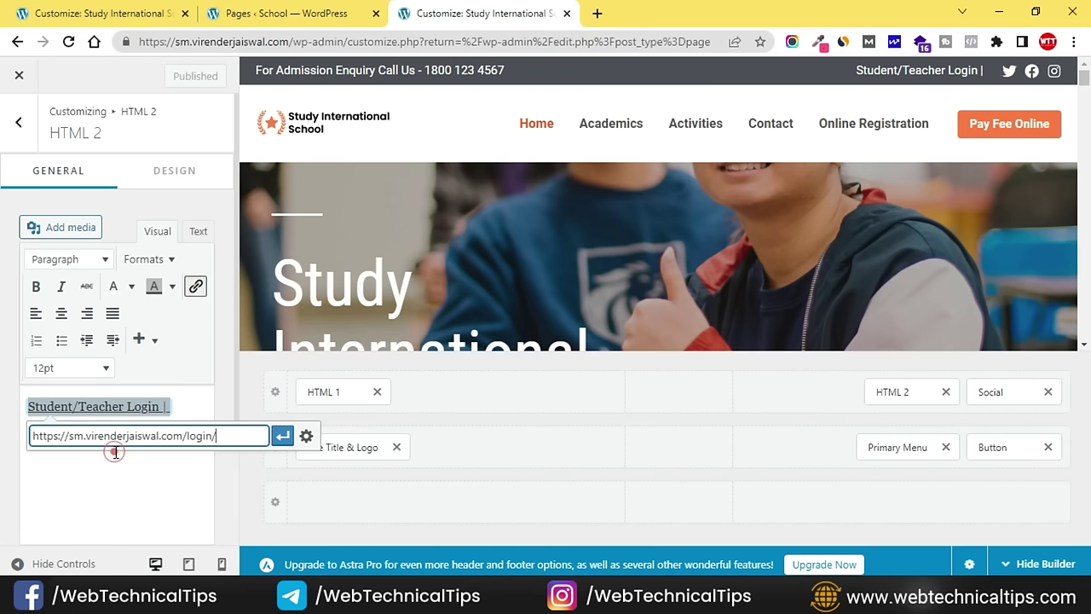
pyautogui.click(283, 438)
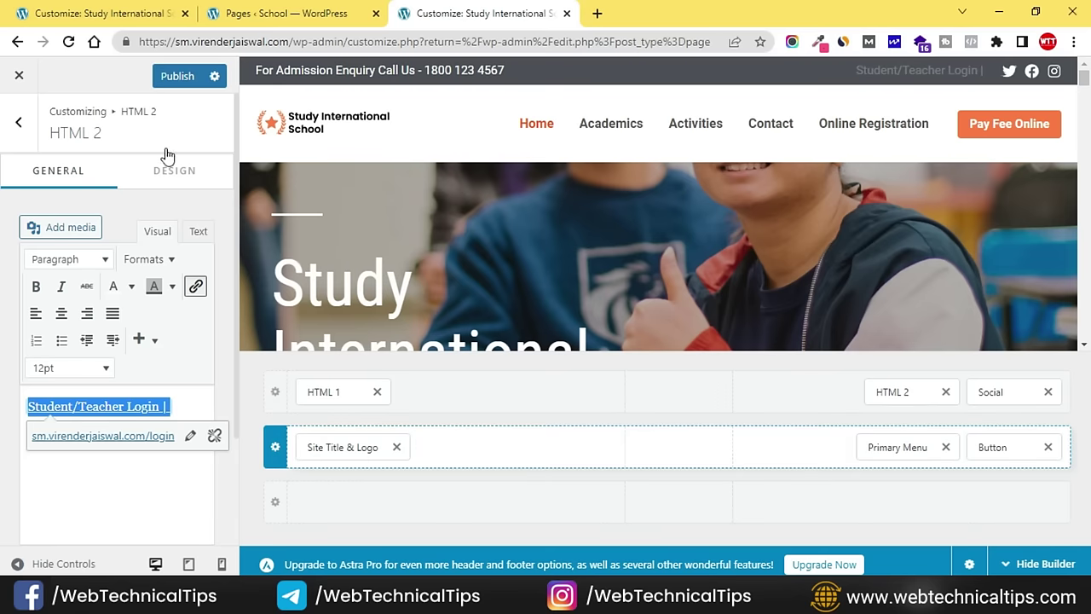
pyautogui.click(177, 76)
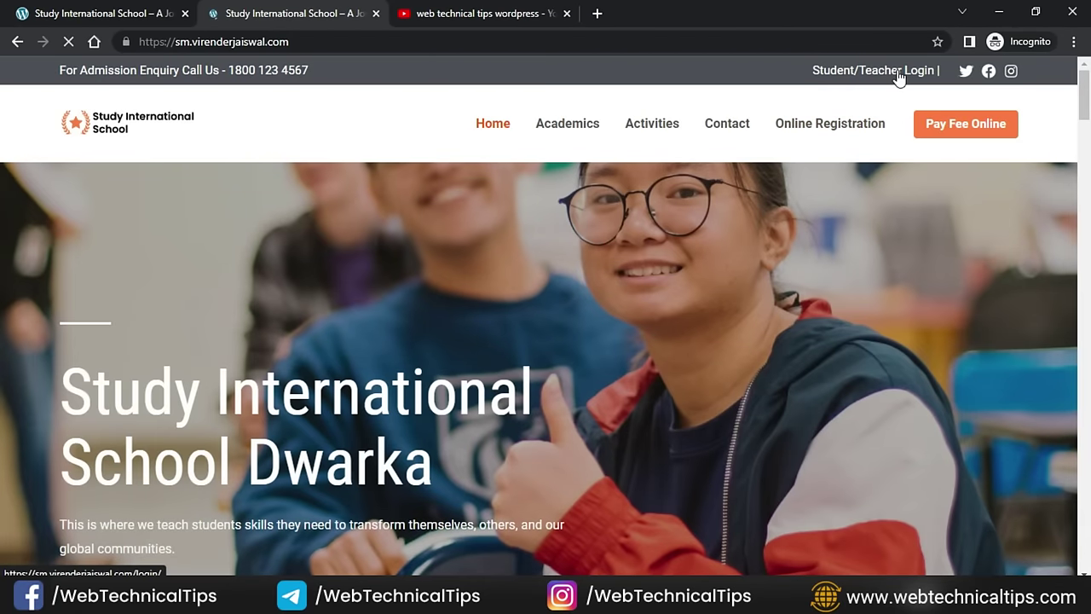
# Step: Check the header's Login link in a new tab, then close that tab
pyautogui.rightClick(899, 77)
pyautogui.click(946, 81)
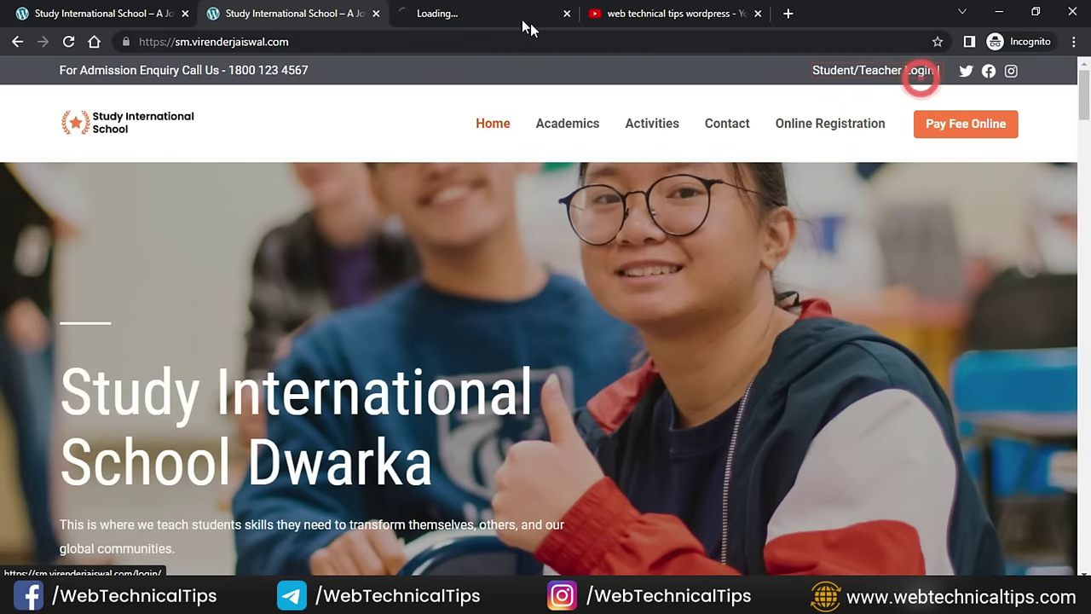
pyautogui.click(492, 14)
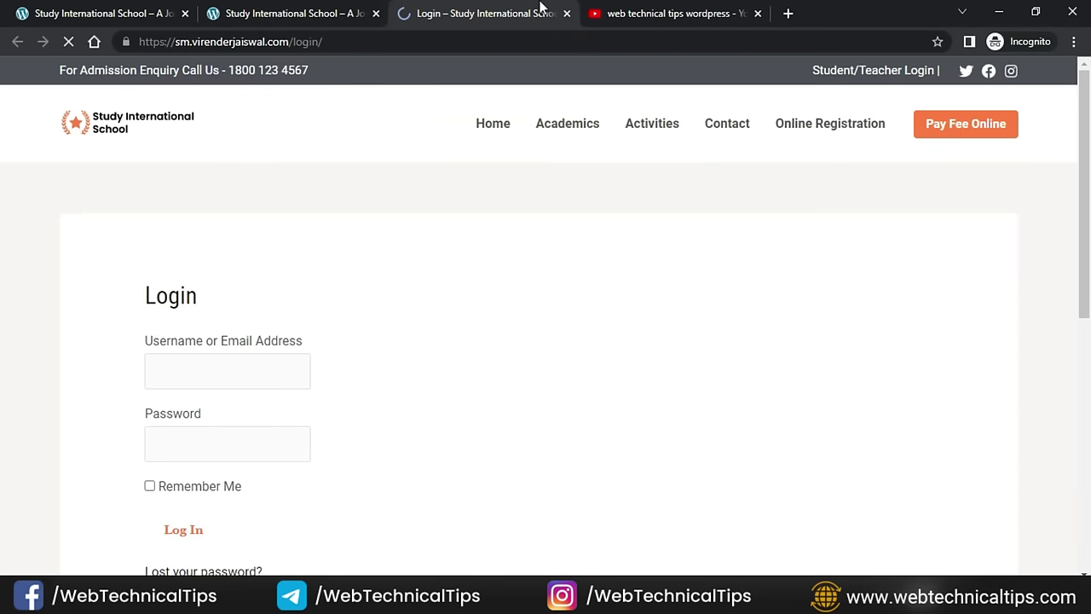
pyautogui.click(567, 14)
# Step: Open Online Registration in a new tab and go to the online fee payment page
pyautogui.rightClick(831, 128)
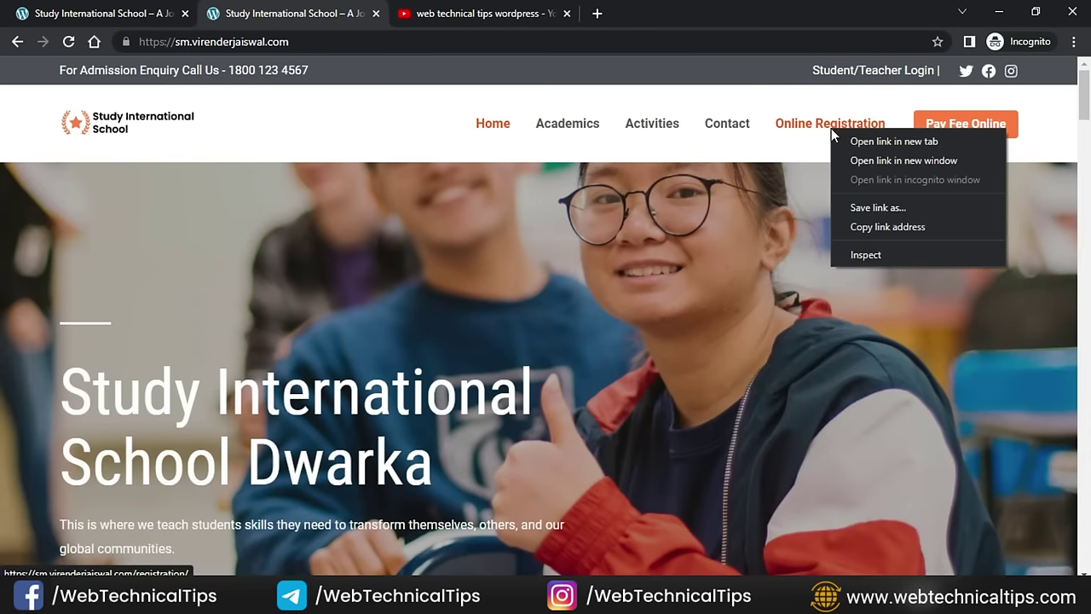
pyautogui.click(861, 142)
pyautogui.click(505, 10)
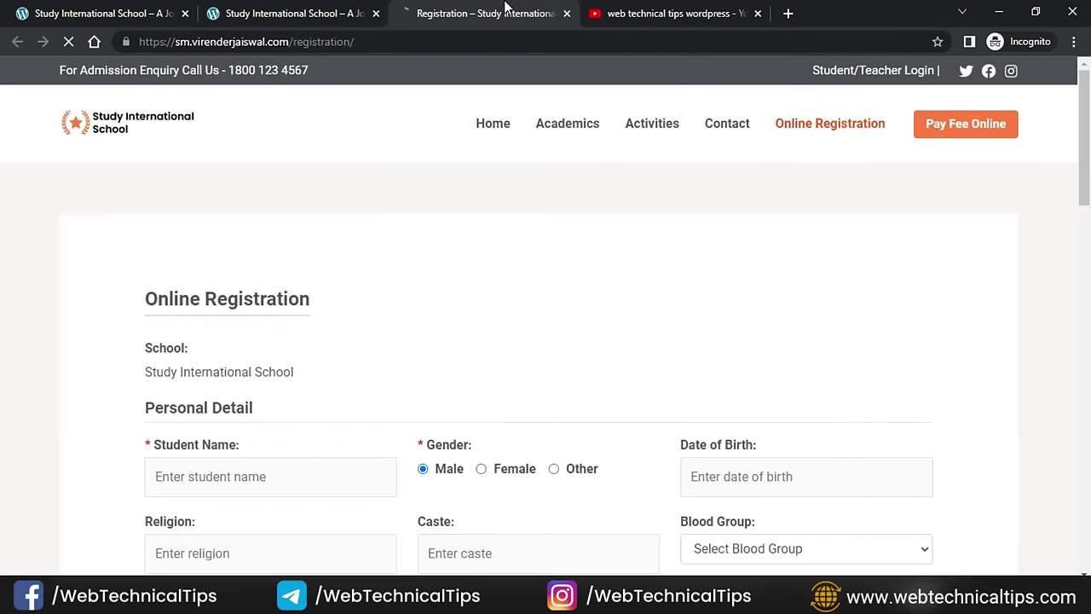
pyautogui.scroll(-9, 611, 358)
pyautogui.scroll(7, 602, 344)
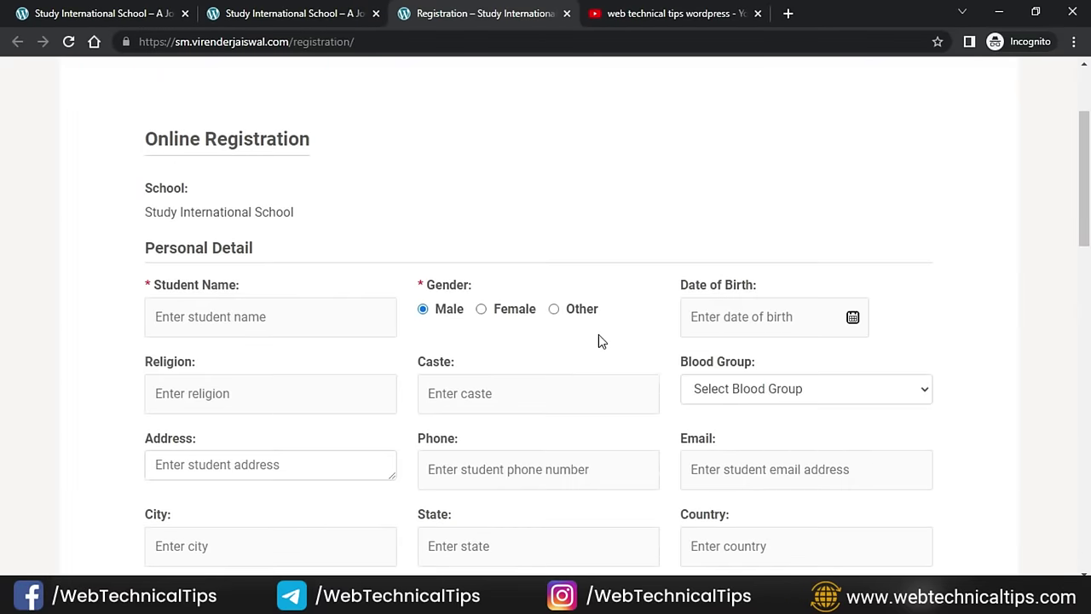
pyautogui.scroll(2, 599, 336)
pyautogui.click(961, 126)
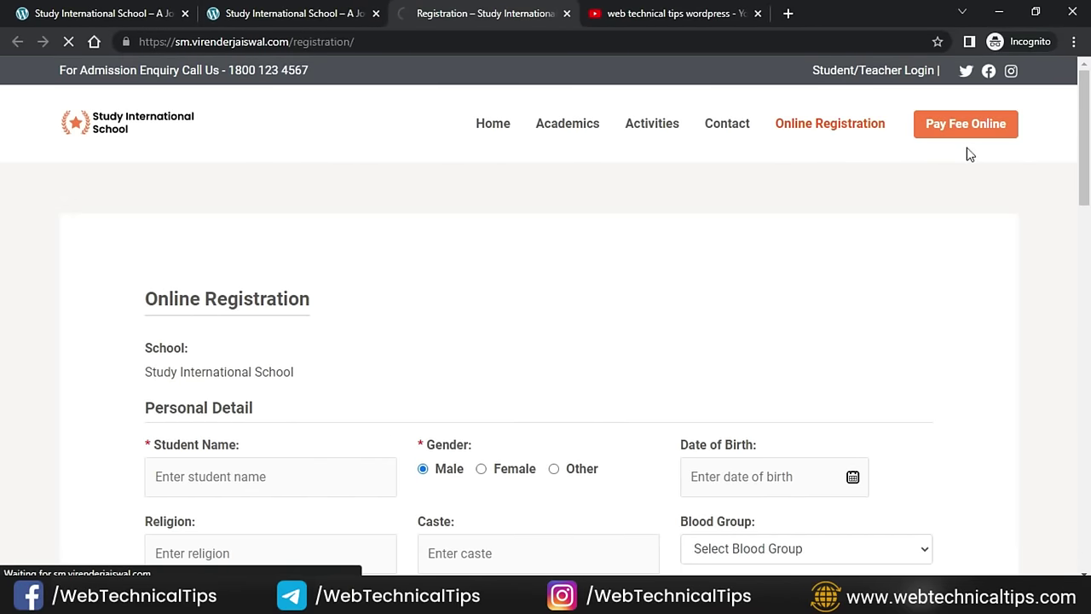
pyautogui.scroll(-5, 351, 287)
pyautogui.scroll(4, 426, 287)
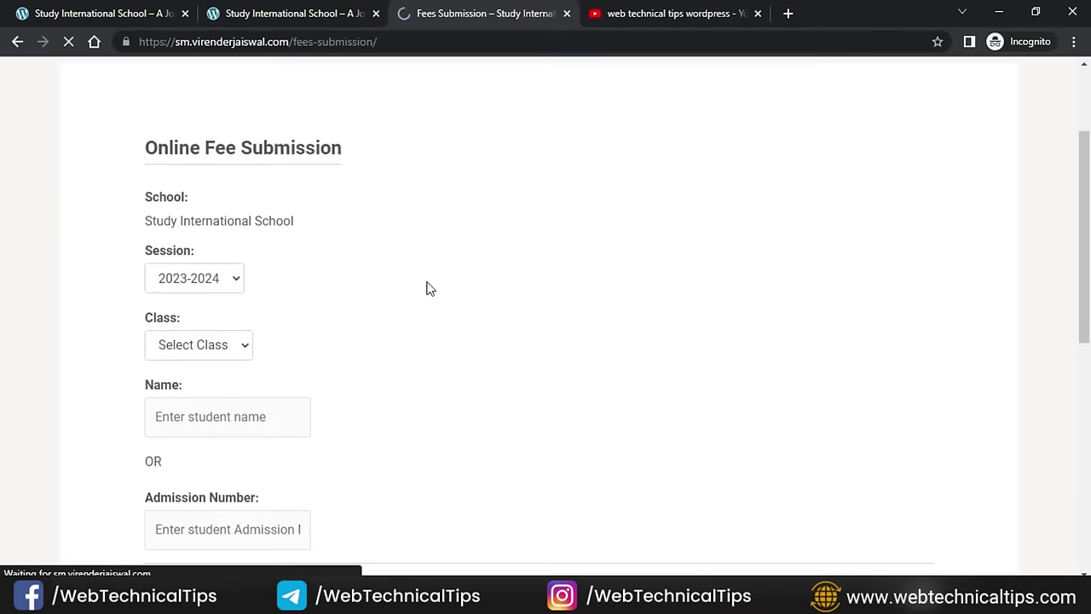
pyautogui.scroll(-7, 514, 300)
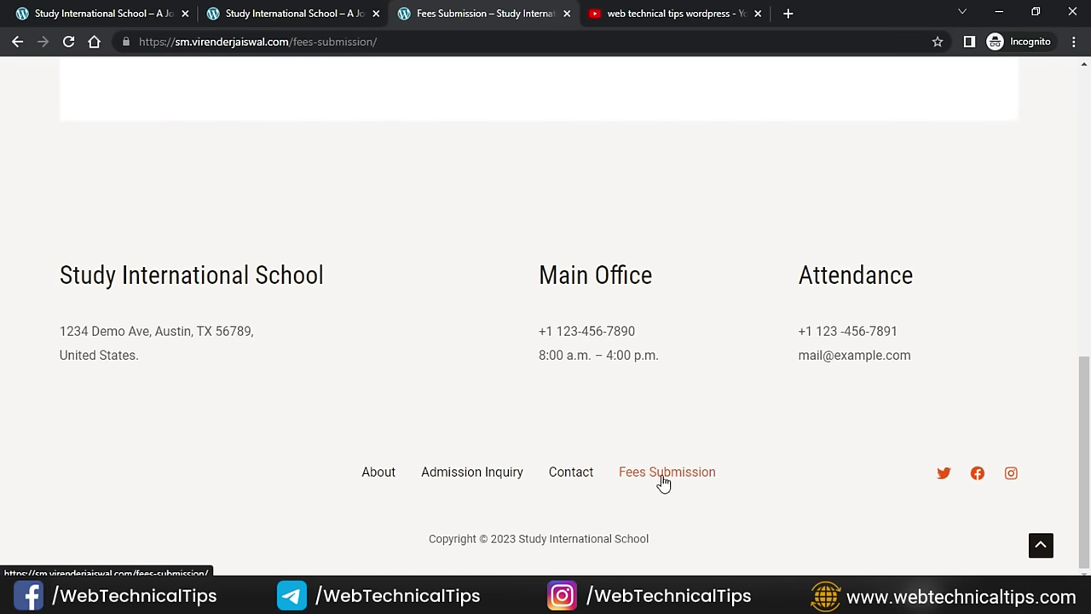
# Step: Browse the Admission Inquiry and About pages, then close the About and duplicate site tabs
pyautogui.click(495, 477)
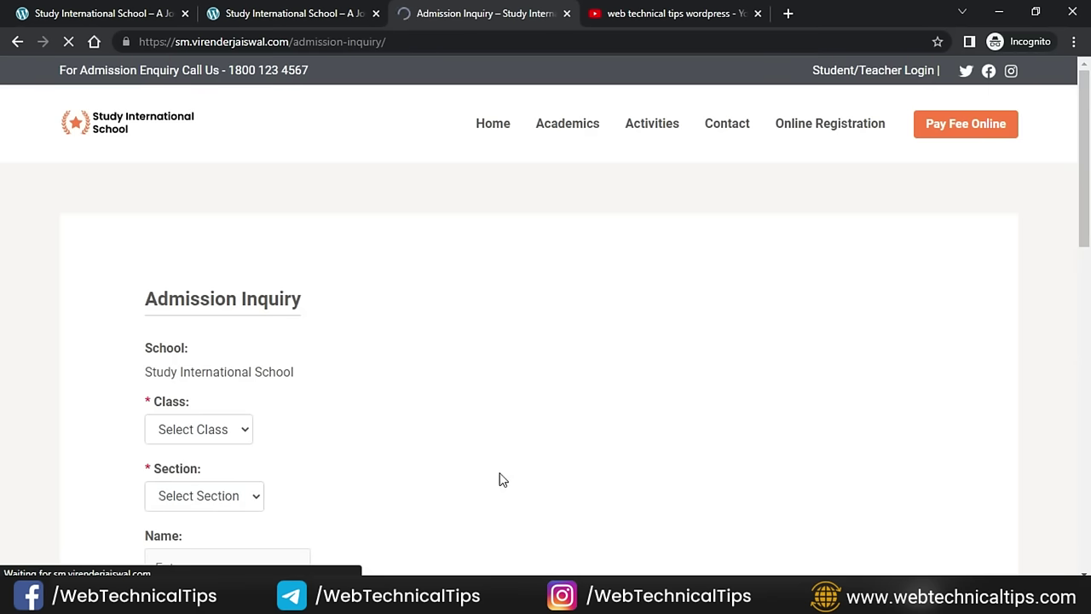
pyautogui.scroll(-10, 502, 479)
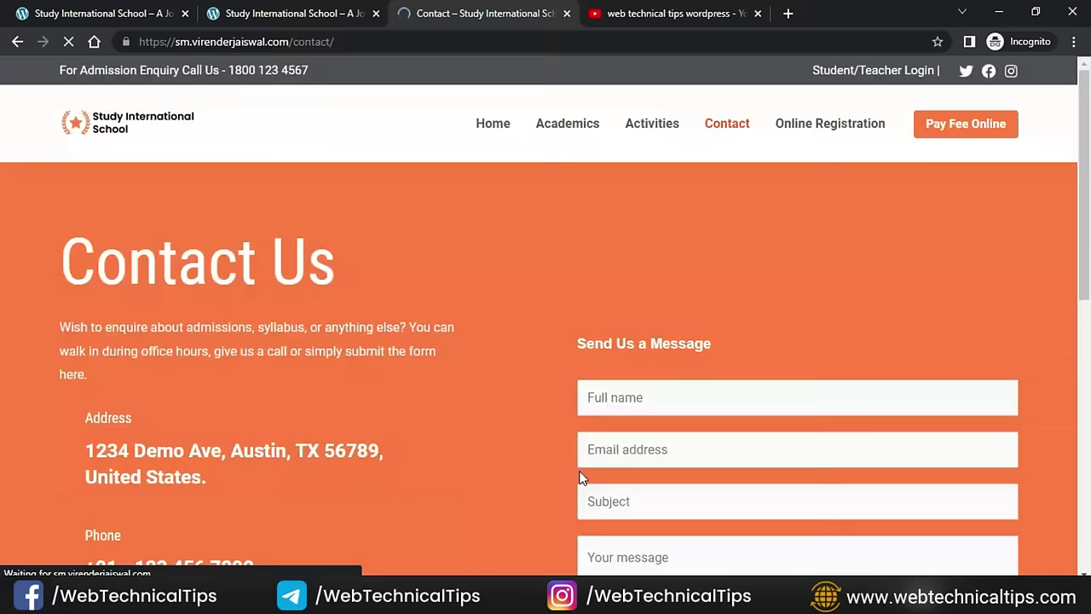
pyautogui.scroll(-7, 580, 478)
pyautogui.scroll(2, 606, 363)
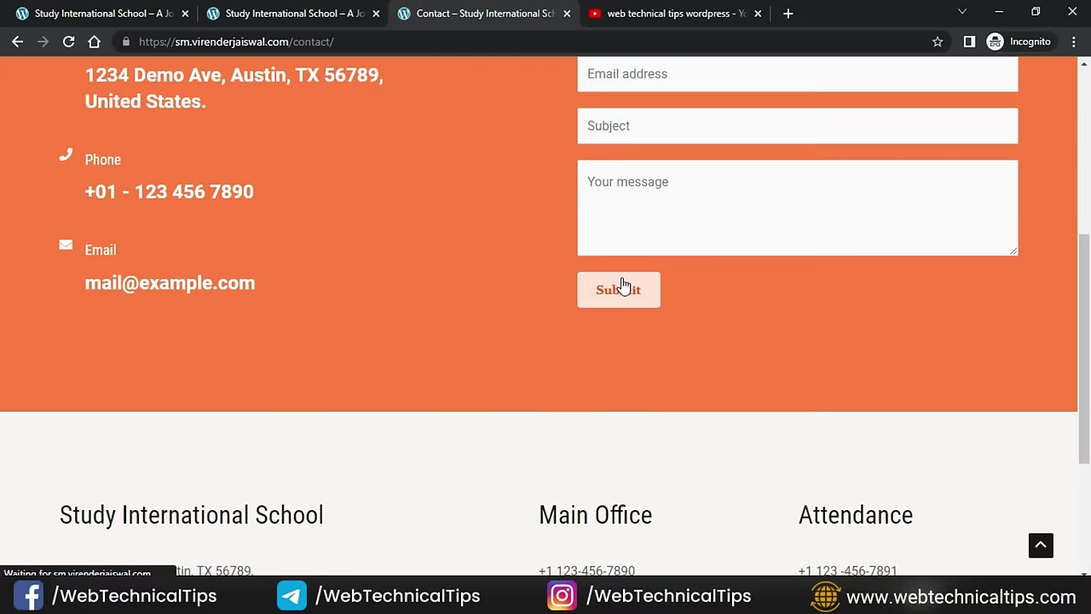
pyautogui.scroll(-3, 606, 385)
pyautogui.click(399, 479)
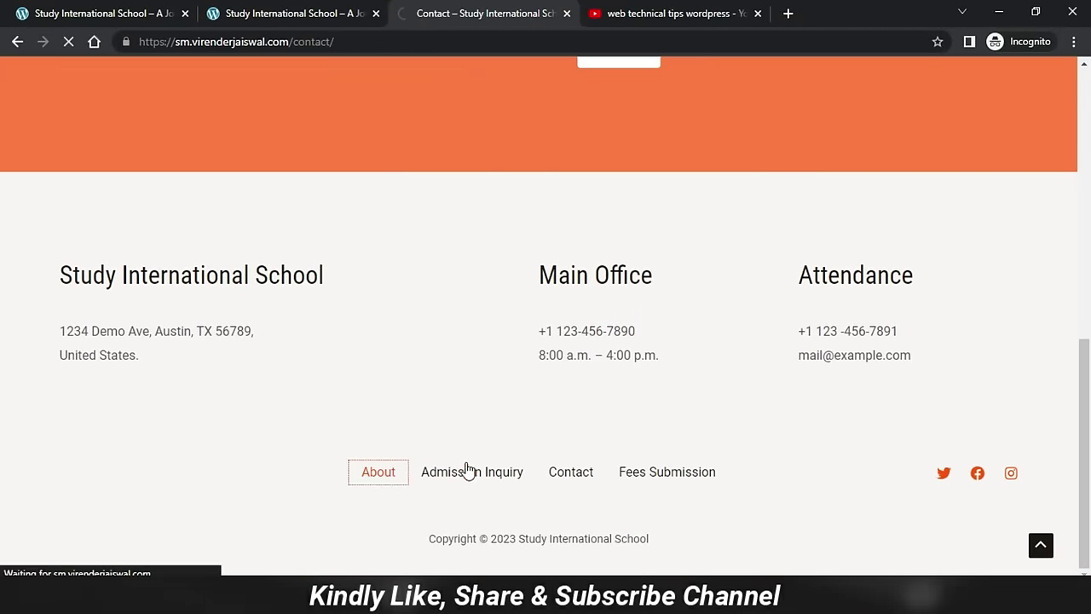
pyautogui.scroll(-20, 589, 460)
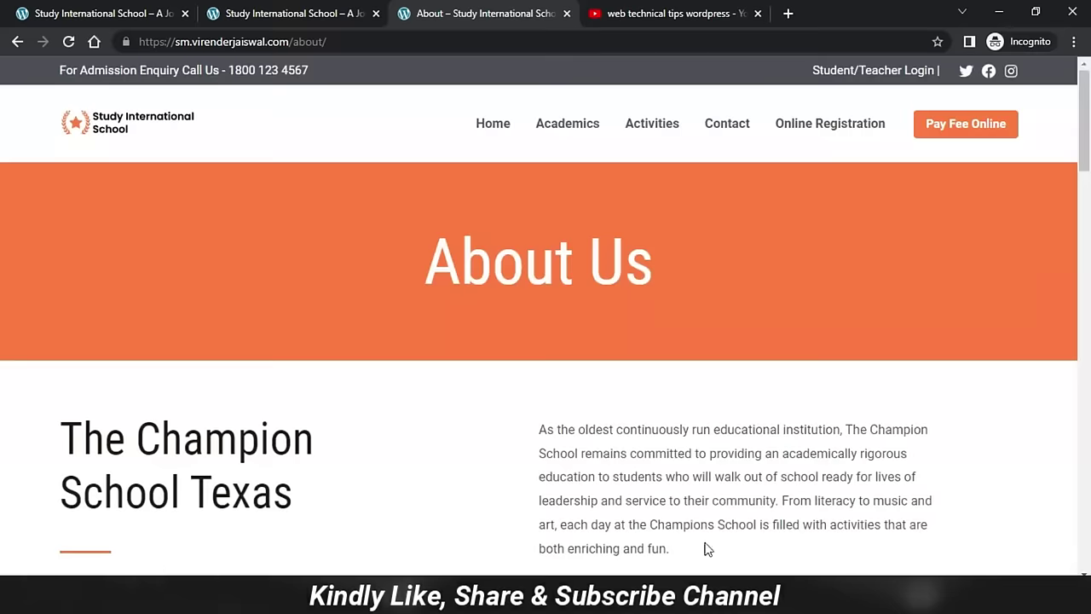
pyautogui.click(565, 15)
pyautogui.click(376, 14)
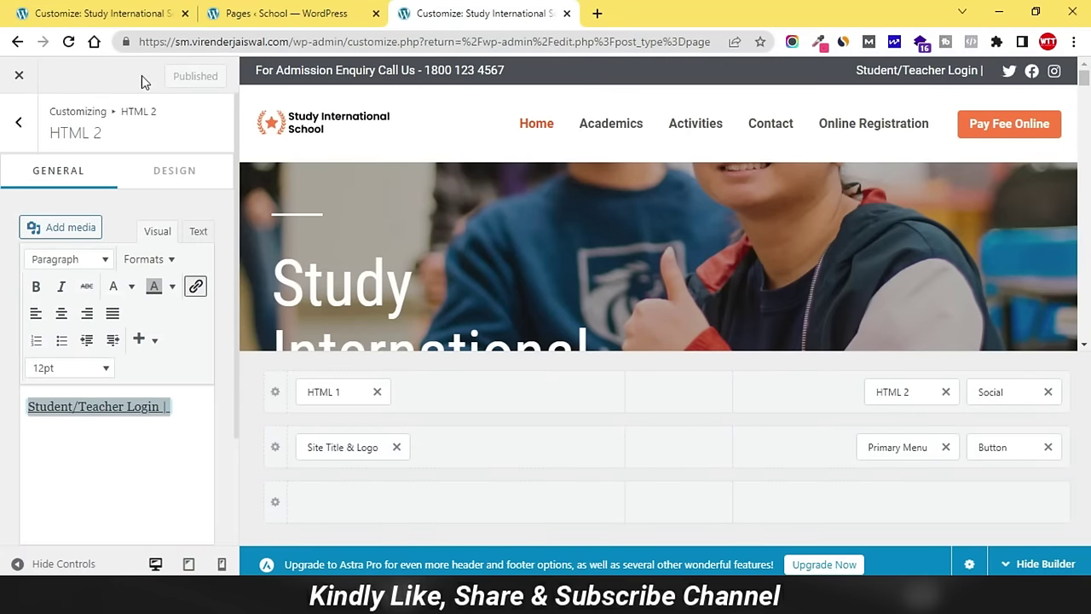
# Step: From the Pages list, go to Posts and start a new post with Add New
pyautogui.click(285, 13)
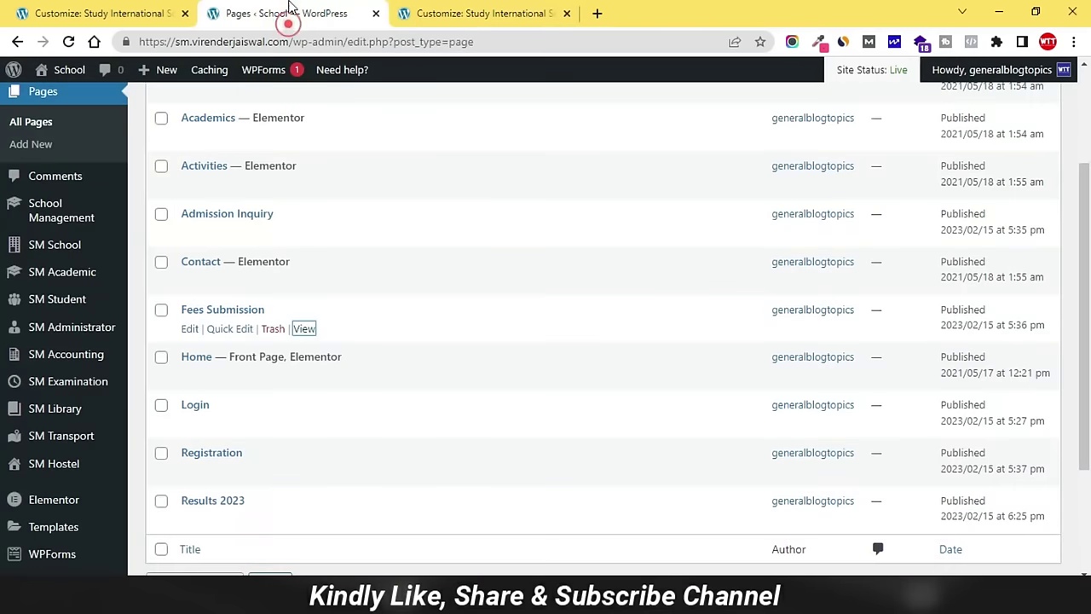
pyautogui.scroll(3, 36, 286)
pyautogui.moveTo(63, 201)
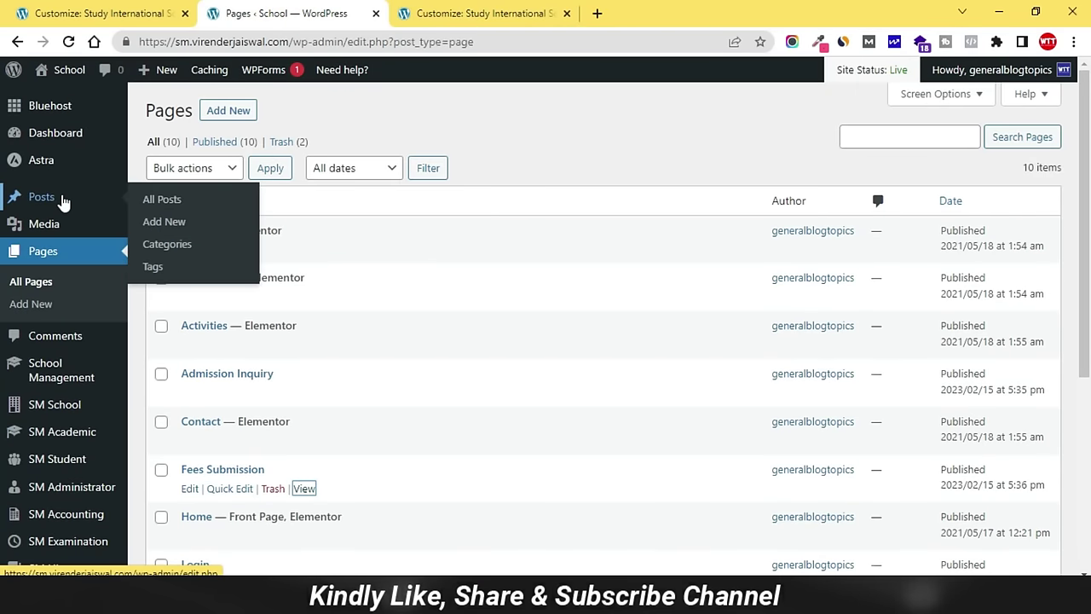
pyautogui.click(63, 201)
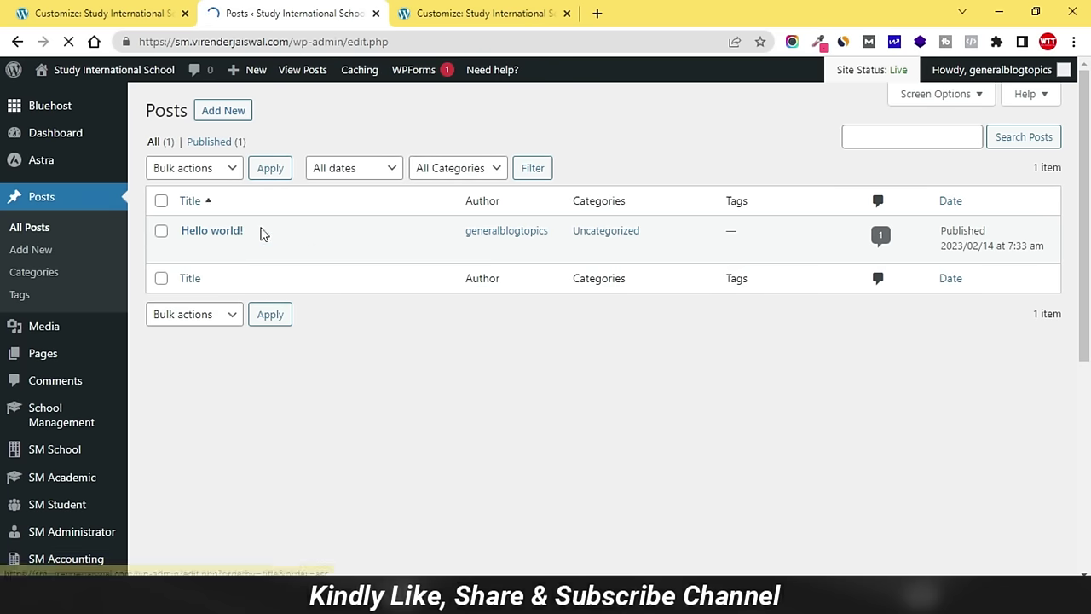
pyautogui.click(214, 111)
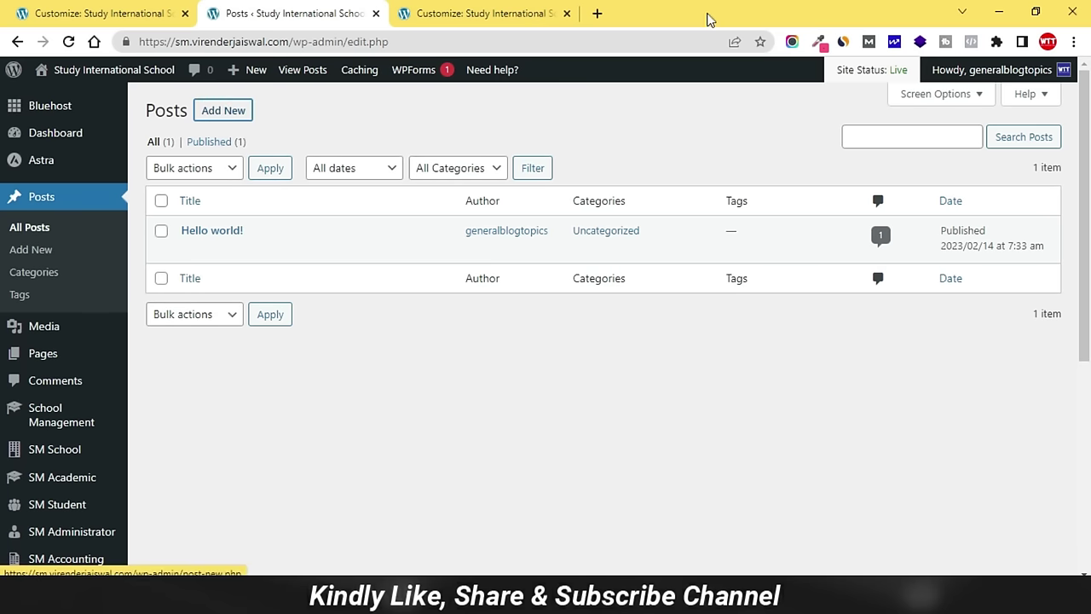
pyautogui.click(597, 13)
# Step: Search for dummy text, select the 'Why do we use it?' Lorem Ipsum paragraph, and return to the post editor
pyautogui.write('dum')
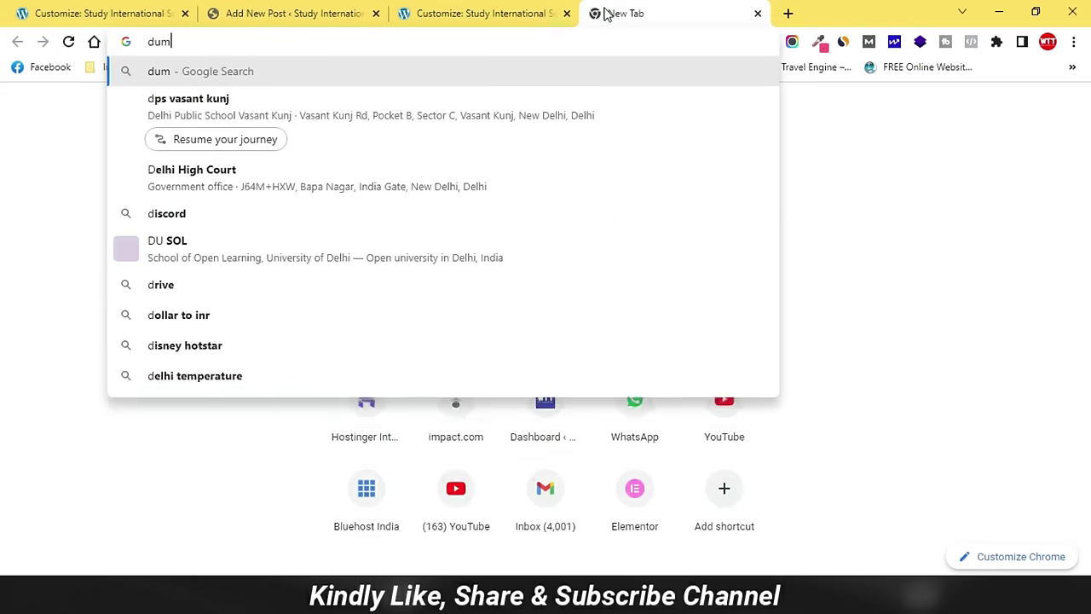
pyautogui.write('y')
pyautogui.press('Down')
pyautogui.press('Return')
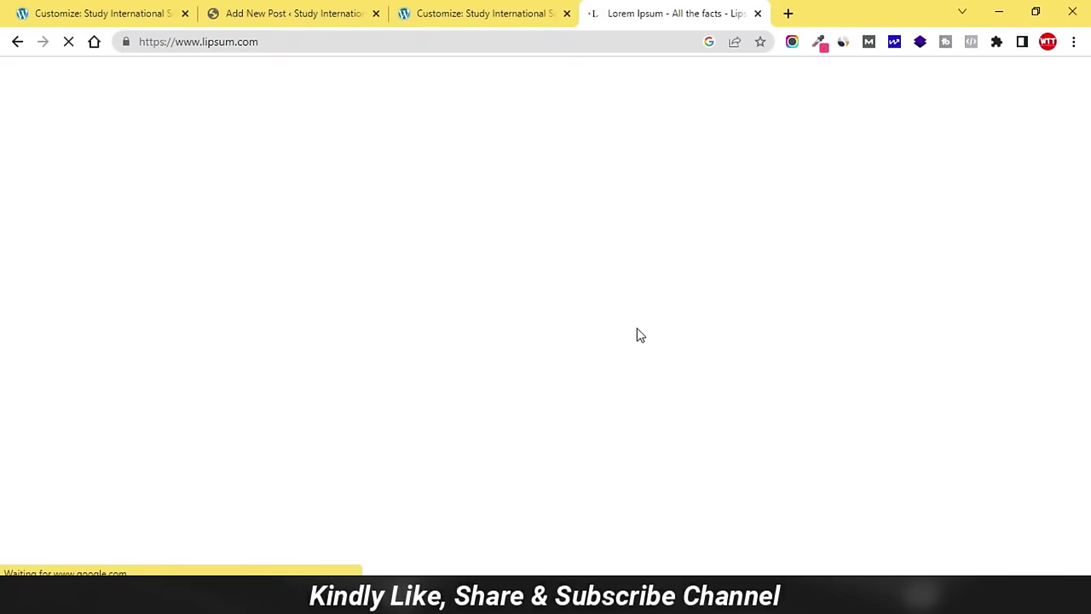
pyautogui.moveTo(550, 382); pyautogui.dragTo(745, 539)
pyautogui.hotkey('ctrl', 'c')
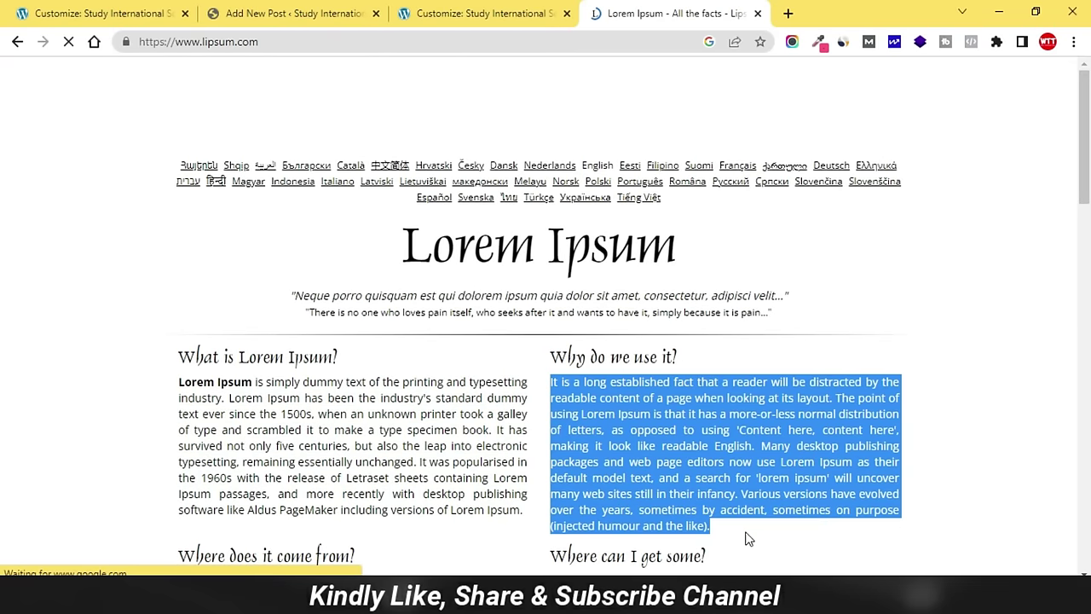
pyautogui.click(459, 13)
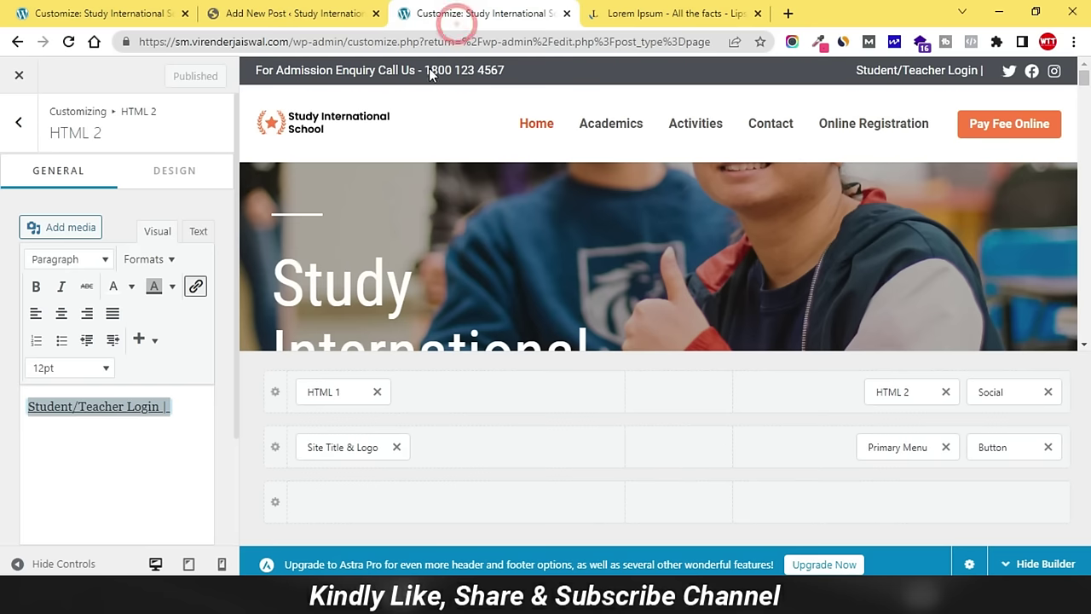
pyautogui.click(290, 13)
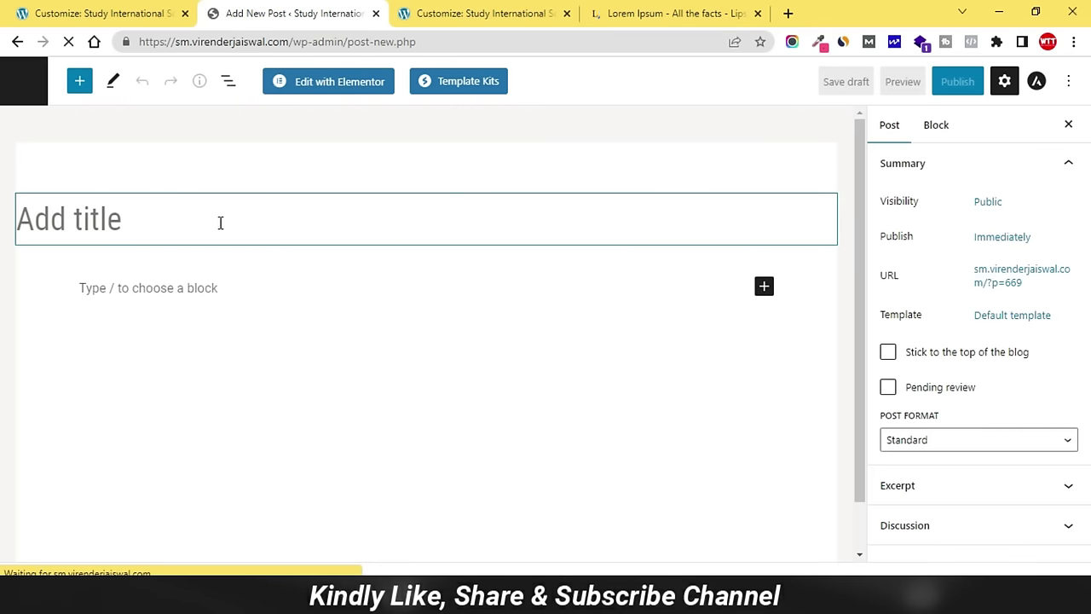
# Step: Title the post 'Nursery Admission Open', correcting the misspelled 'Nursury'
pyautogui.click(104, 214)
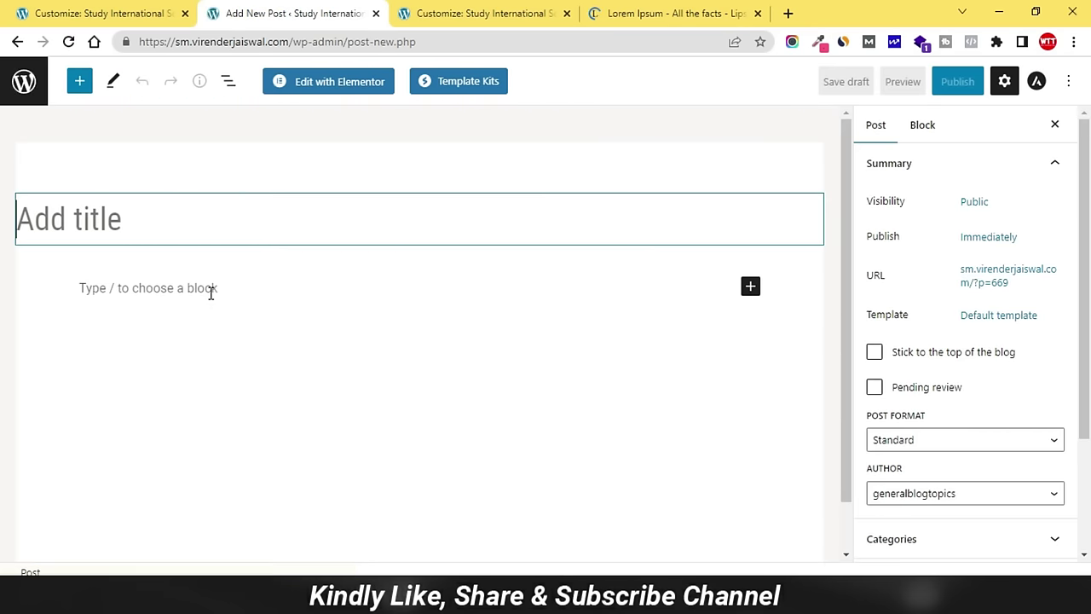
pyautogui.click(77, 215)
pyautogui.write('N')
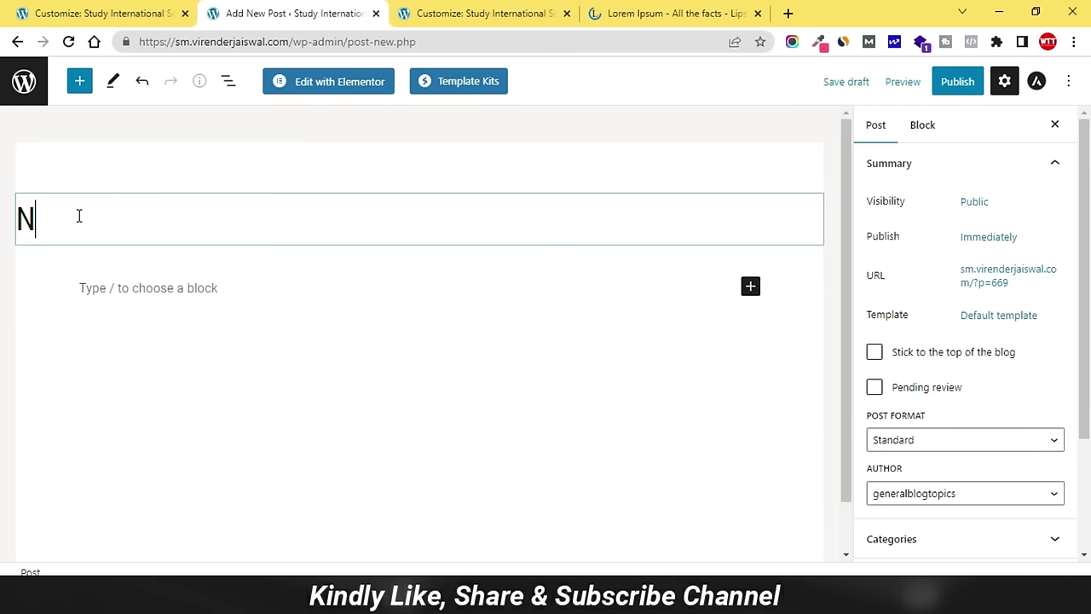
pyautogui.write('ursury ')
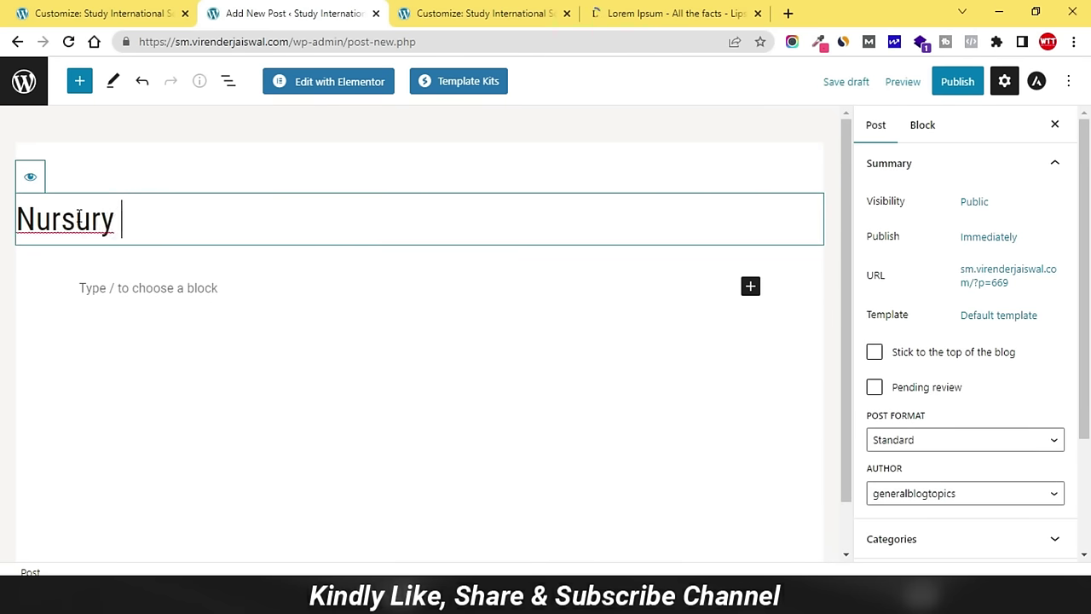
pyautogui.write('Admission')
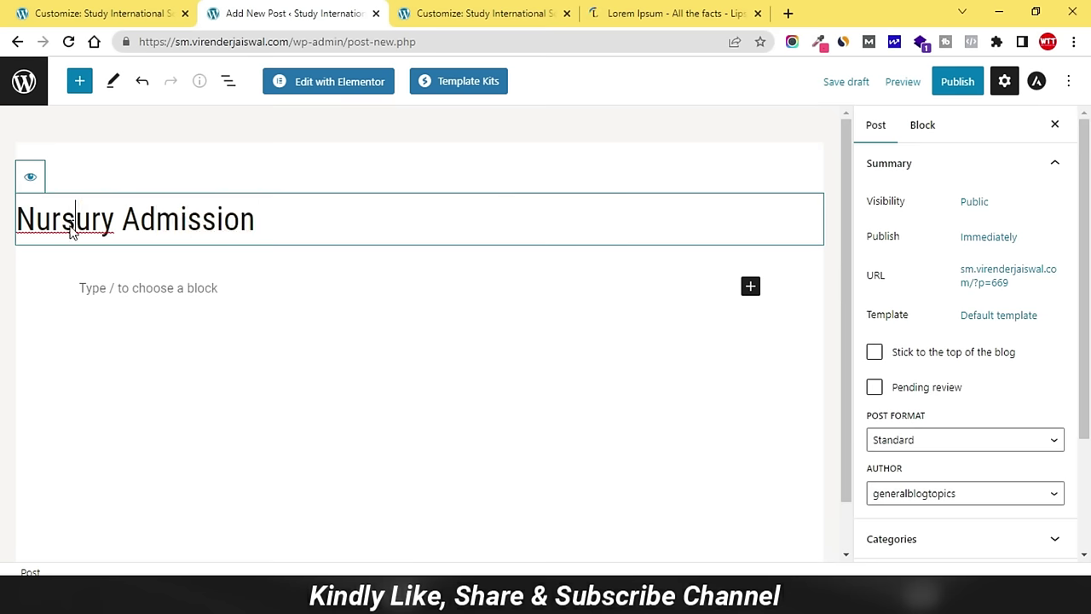
pyautogui.rightClick(71, 232)
pyautogui.click(115, 239)
pyautogui.click(295, 227)
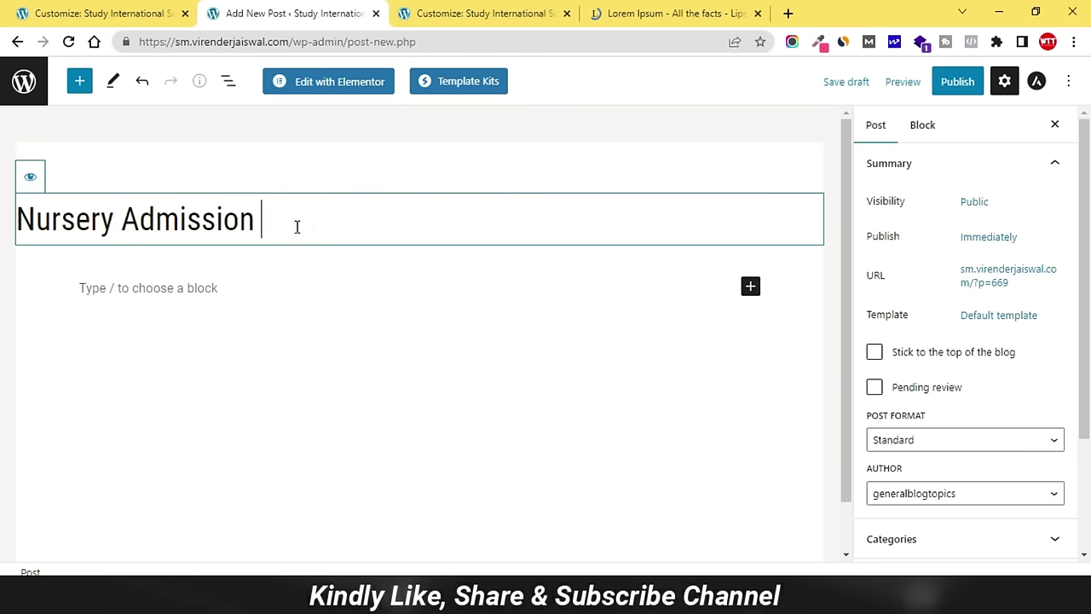
pyautogui.write('Open')
# Step: Paste the Lorem Ipsum paragraph three times as the post body, then show the post settings
pyautogui.click(219, 288)
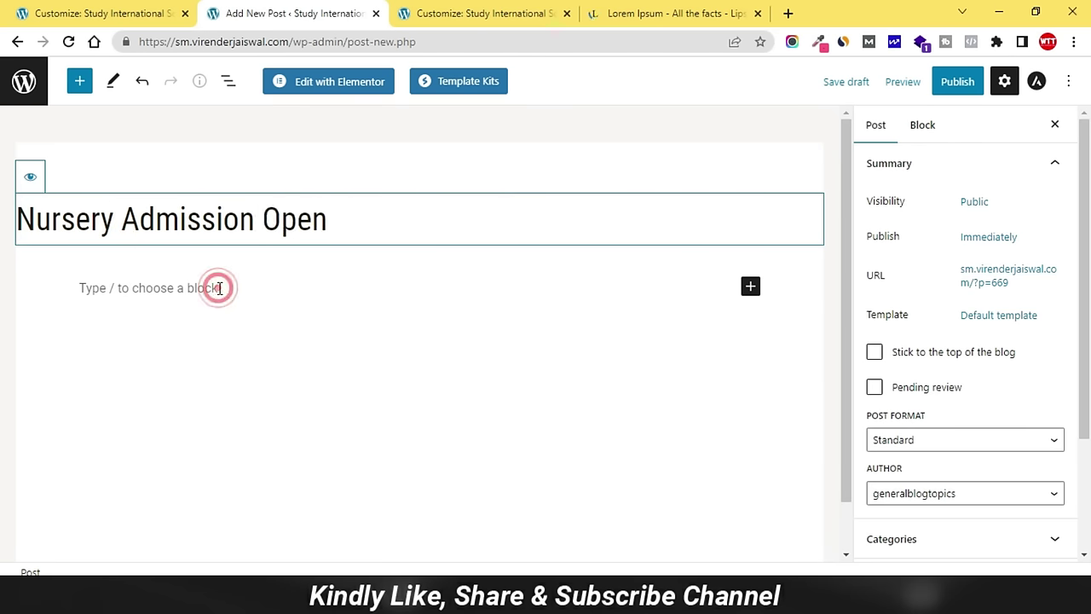
pyautogui.hotkey('ctrl', 'v')
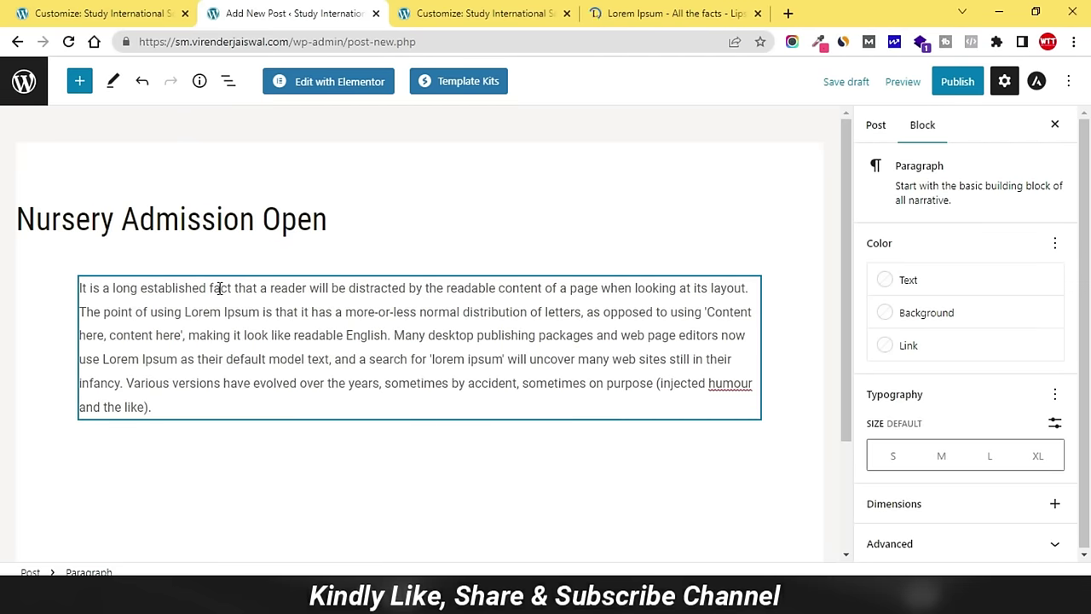
pyautogui.press('Return')
pyautogui.hotkey('ctrl', 'v')
pyautogui.scroll(-3, 214, 287)
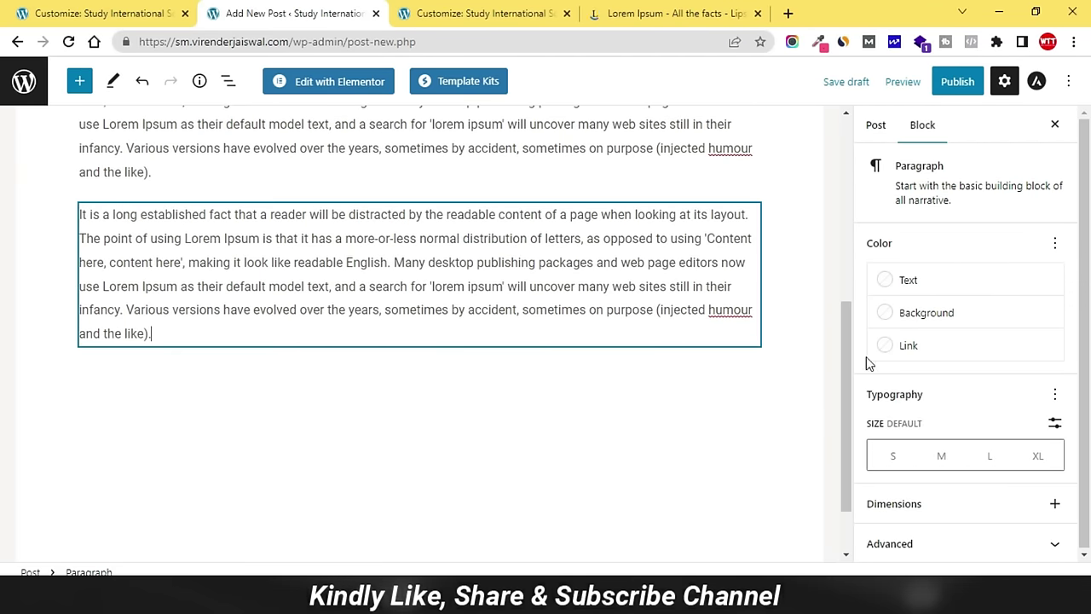
pyautogui.press('Return')
pyautogui.hotkey('ctrl', 'v')
pyautogui.scroll(3, 866, 357)
pyautogui.click(877, 130)
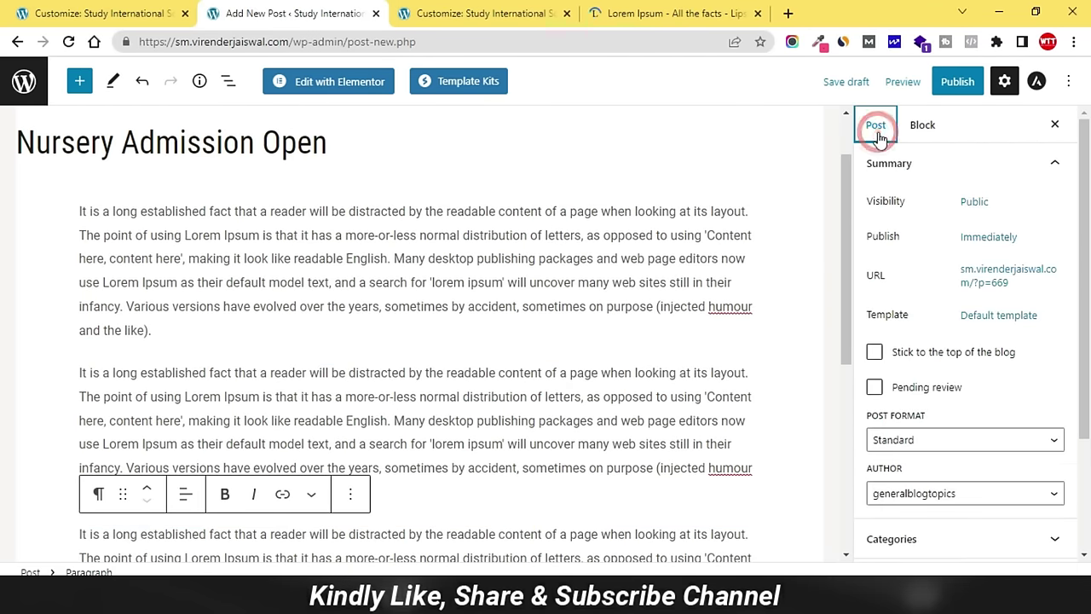
pyautogui.scroll(-3, 937, 308)
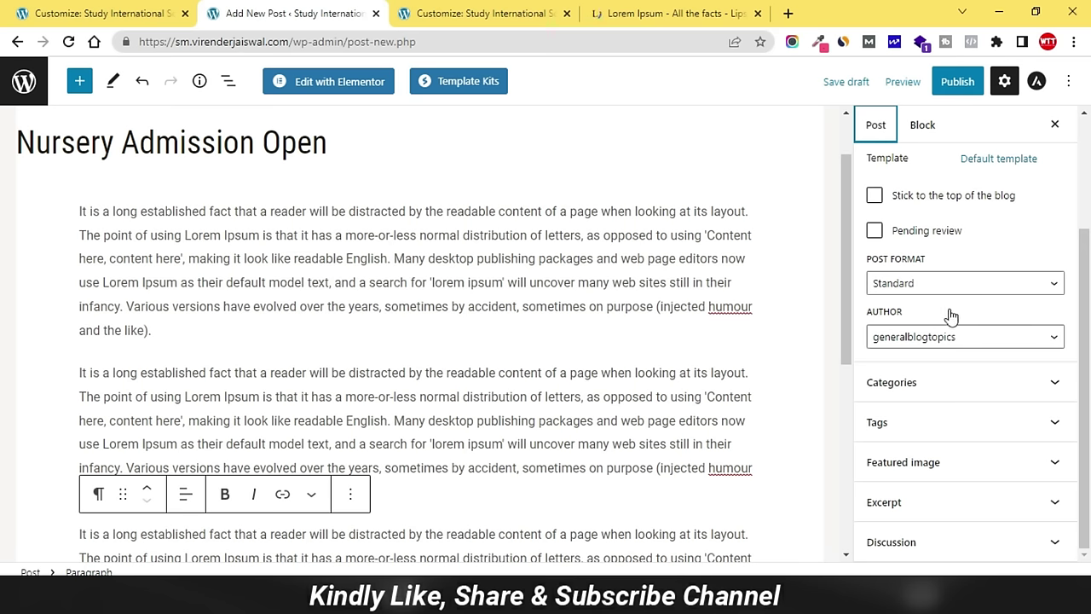
# Step: Create a new 'Admission' category and assign it to the post
pyautogui.click(967, 381)
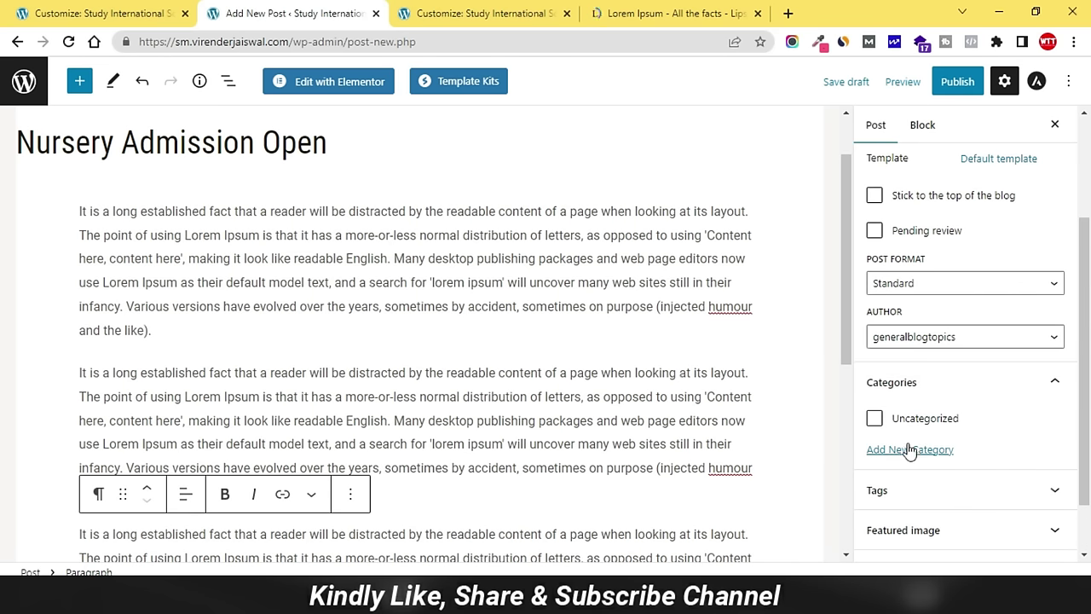
pyautogui.click(907, 450)
pyautogui.click(902, 495)
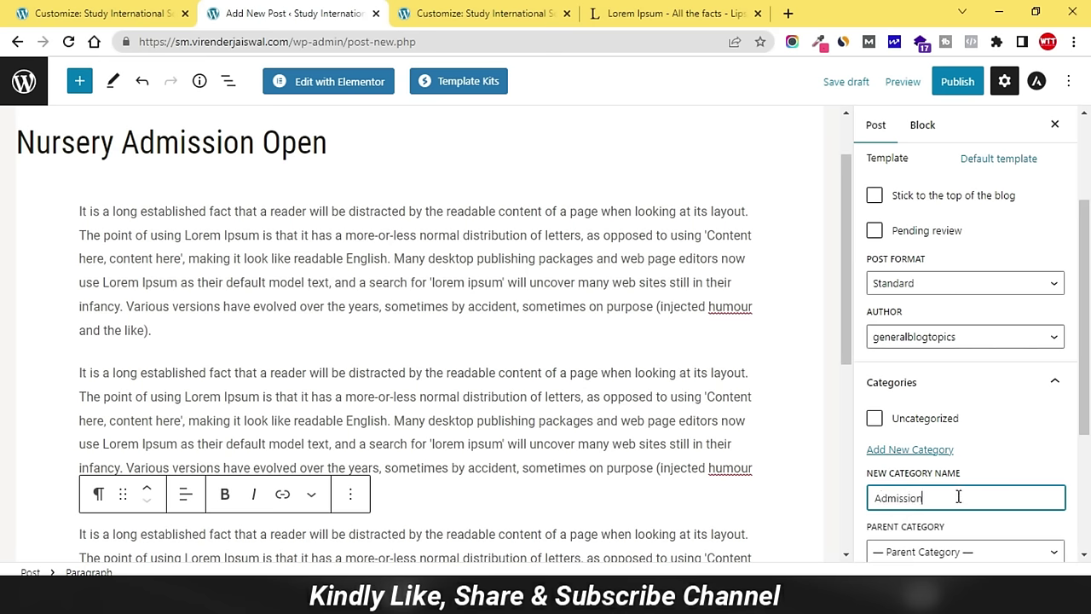
pyautogui.write('Admission')
pyautogui.press('Return')
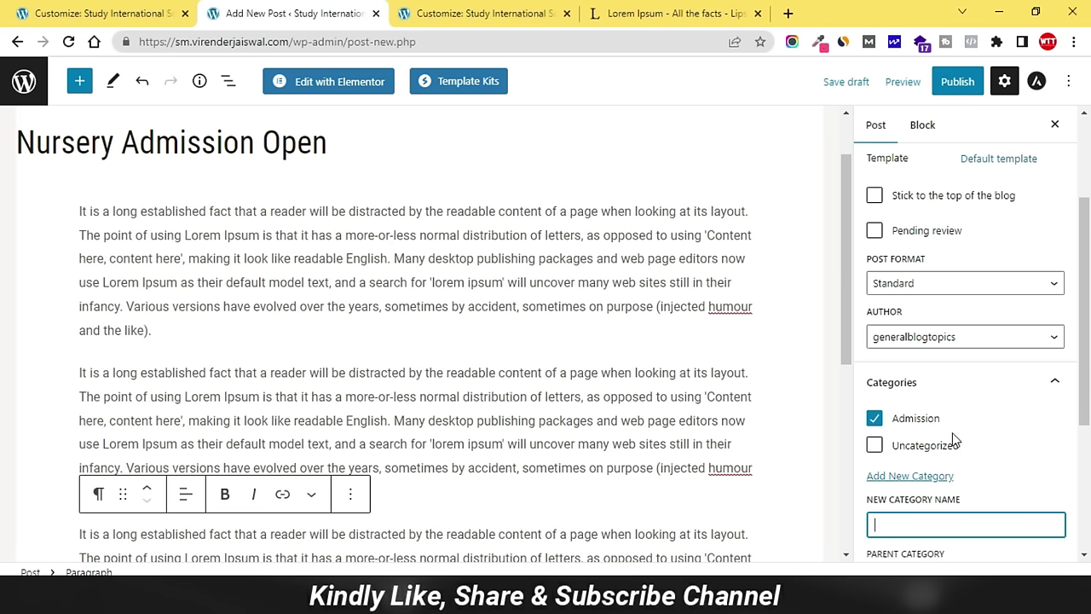
pyautogui.scroll(-3, 952, 432)
# Step: Tag the post with 'Nursery Admission' and 'Admission'
pyautogui.click(912, 432)
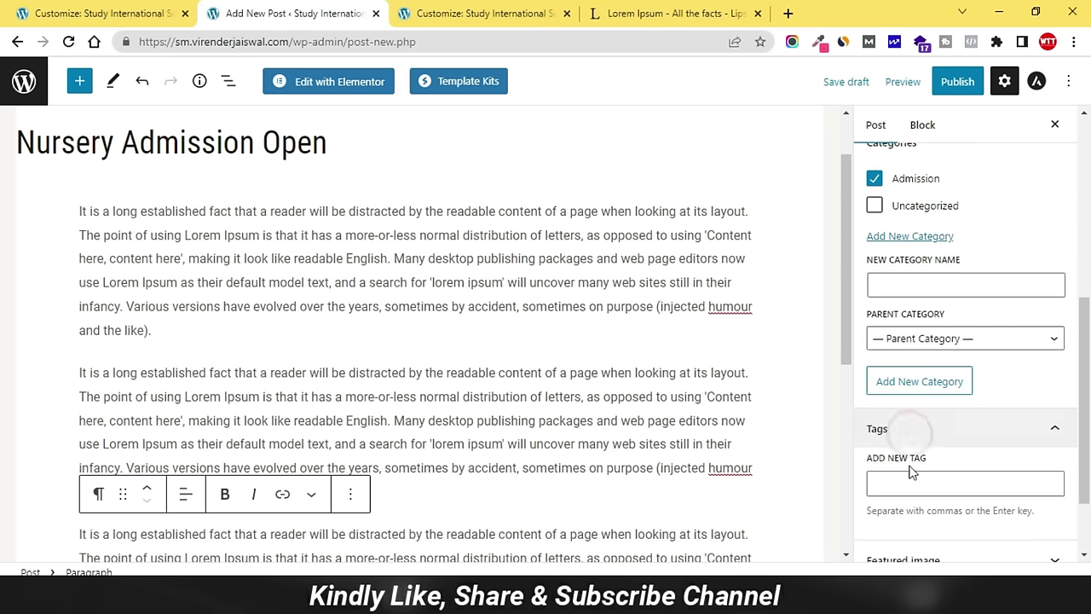
pyautogui.click(910, 480)
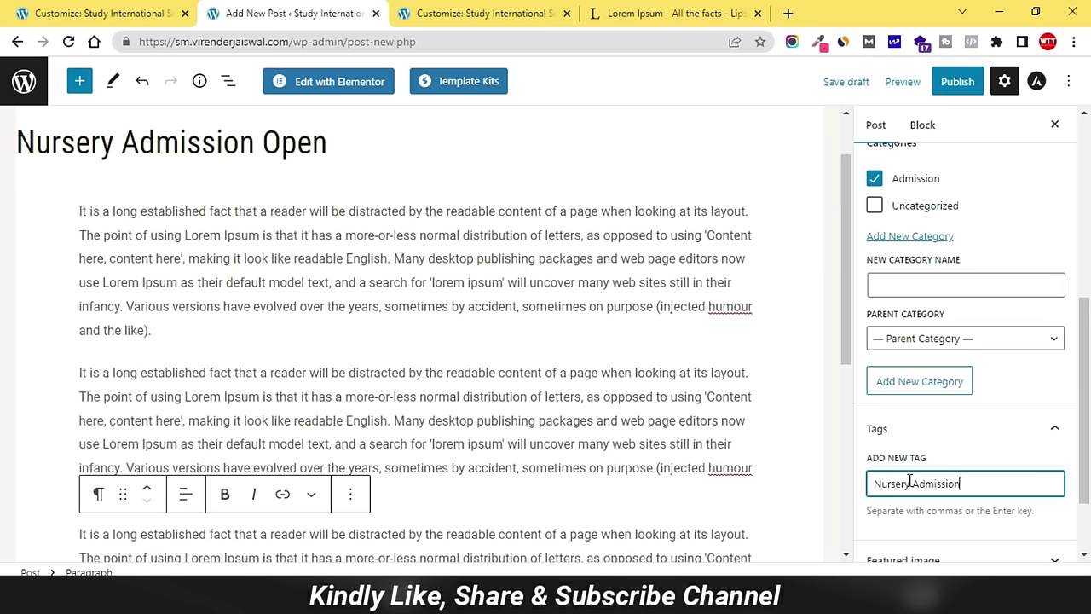
pyautogui.press('Return')
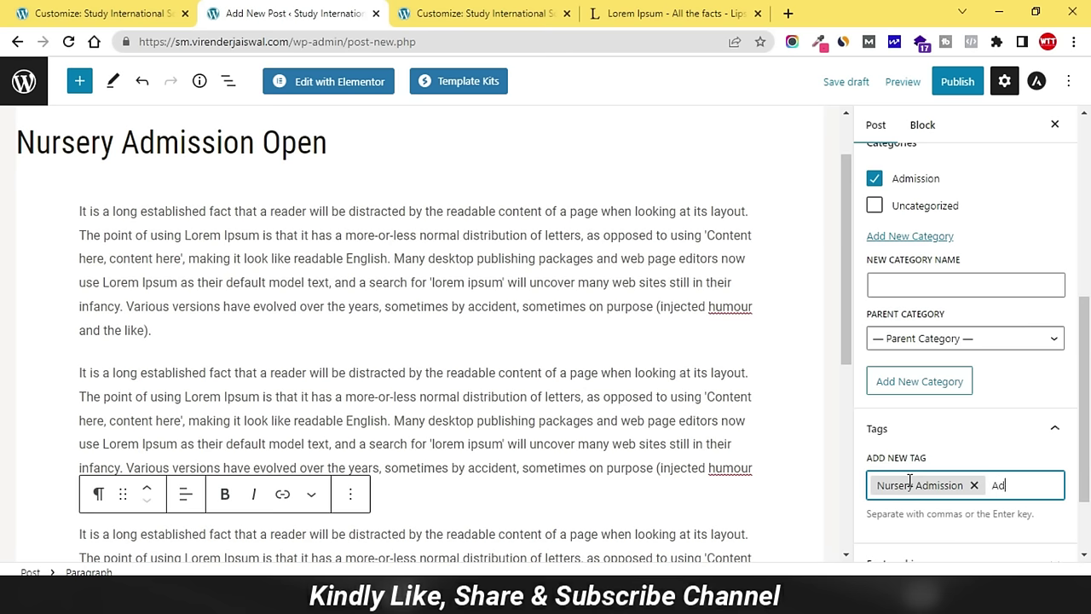
pyautogui.write('Admission')
pyautogui.press('Return')
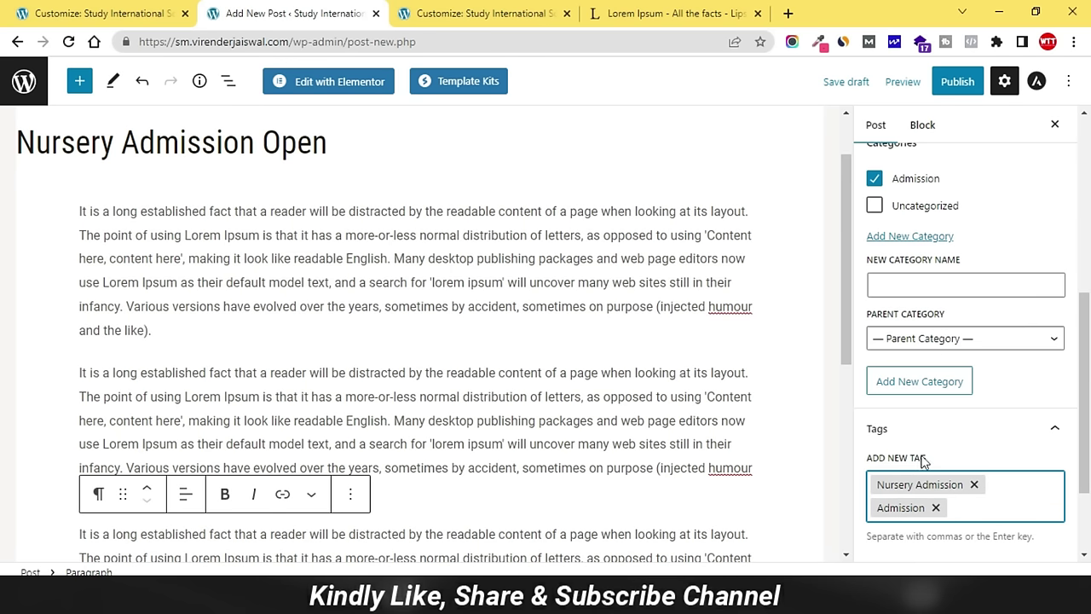
pyautogui.scroll(-2, 957, 414)
pyautogui.click(1010, 463)
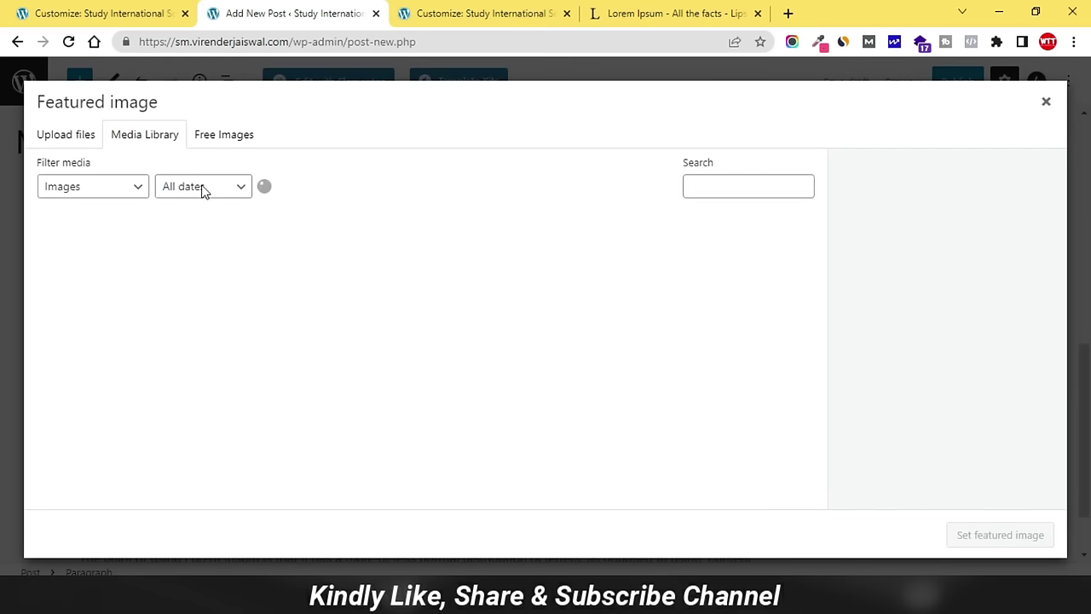
# Step: Make the green-shirt classroom photo from the Media Library the post's featured image
pyautogui.scroll(-1, 588, 366)
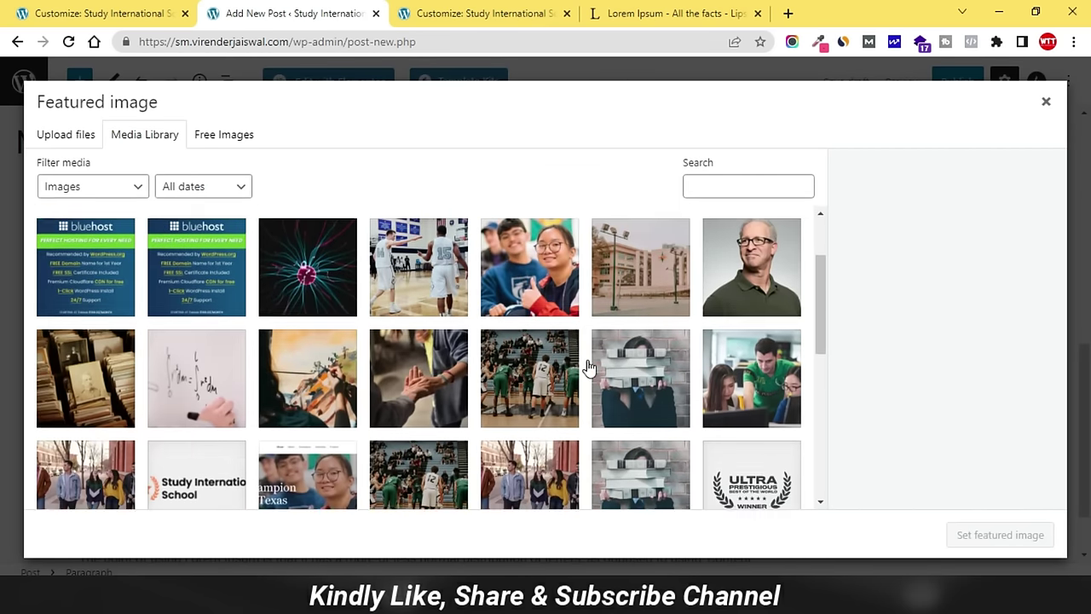
pyautogui.scroll(-2, 588, 367)
pyautogui.click(757, 256)
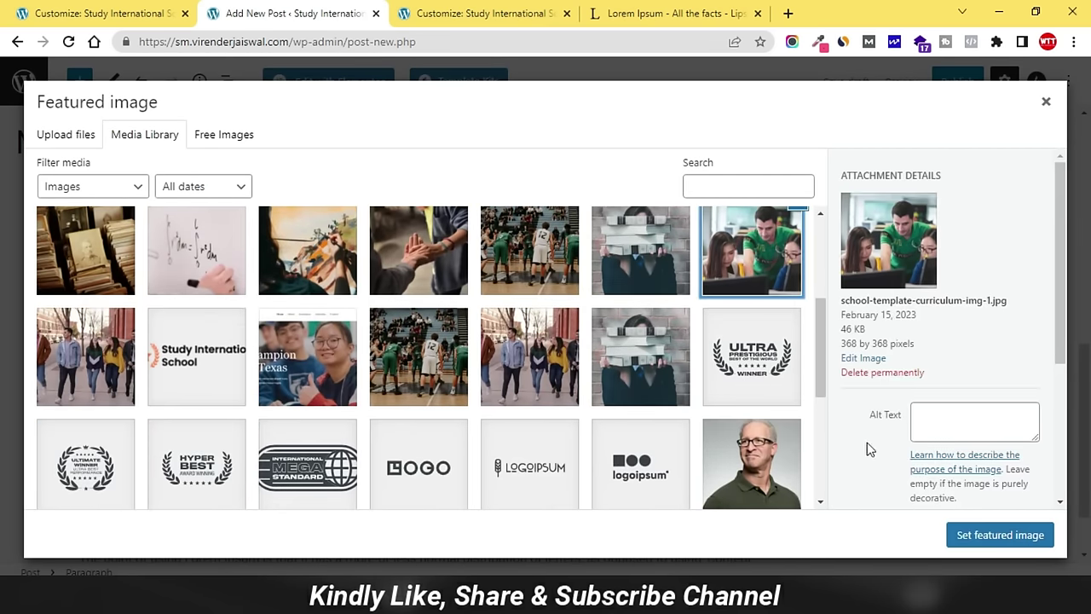
pyautogui.click(982, 535)
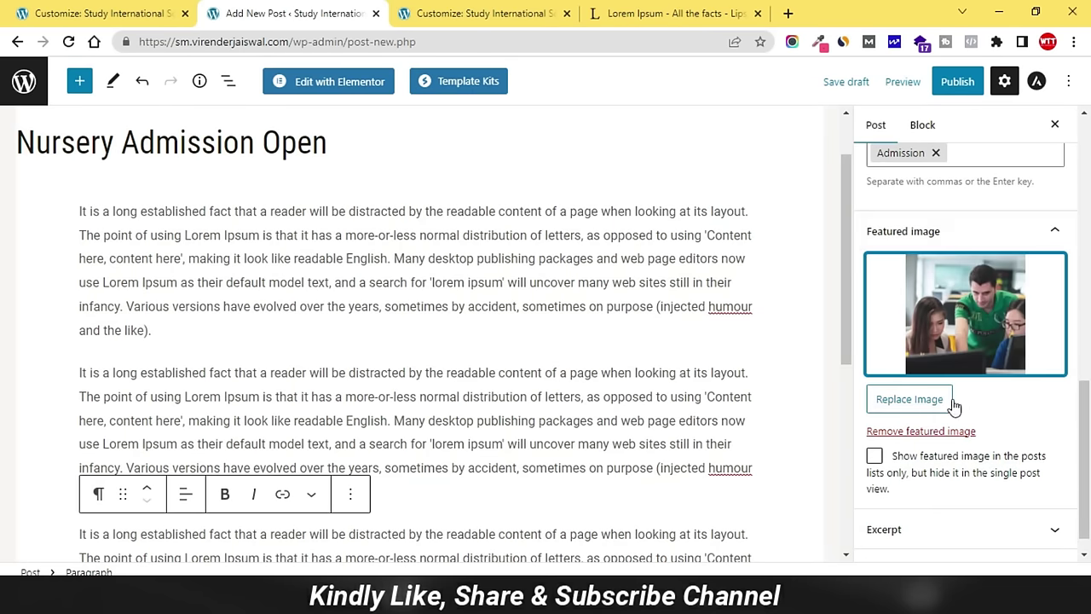
# Step: Publish the Nursery Admission Open post
pyautogui.scroll(-1, 1012, 414)
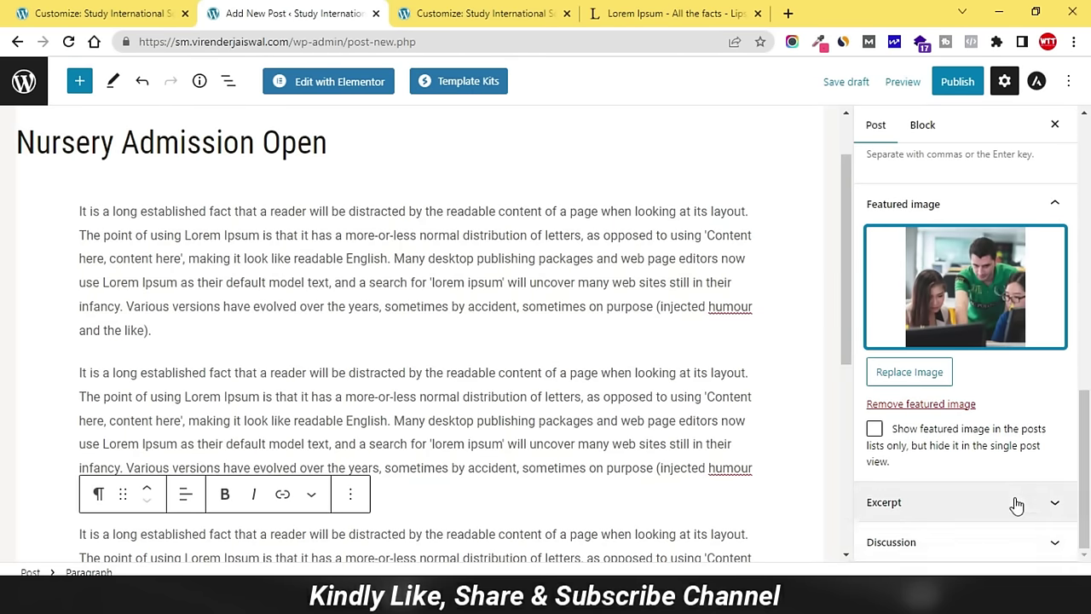
pyautogui.scroll(10, 953, 410)
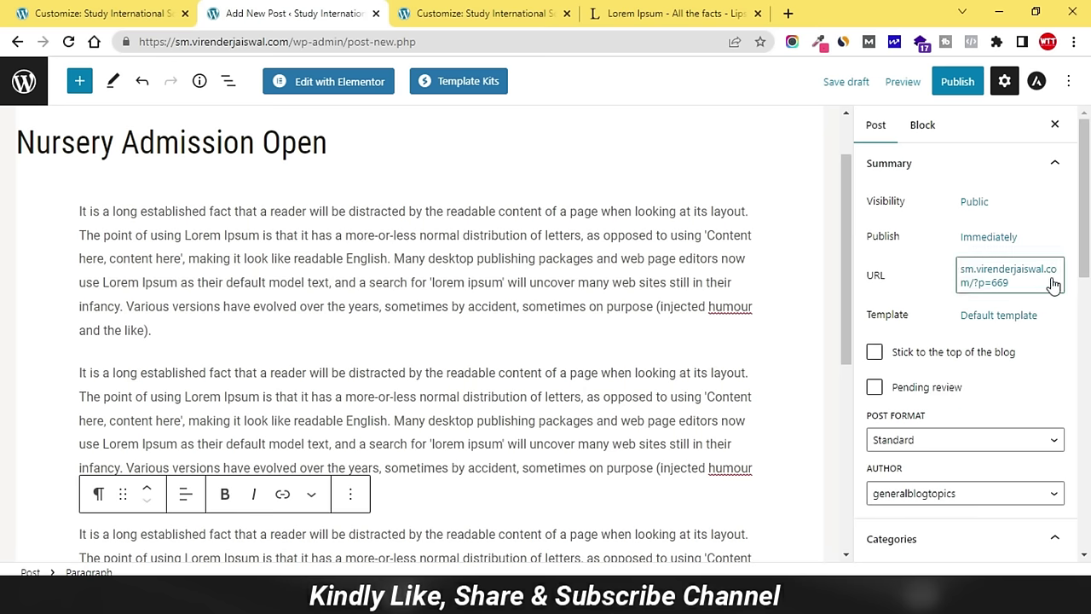
pyautogui.click(957, 81)
pyautogui.click(956, 86)
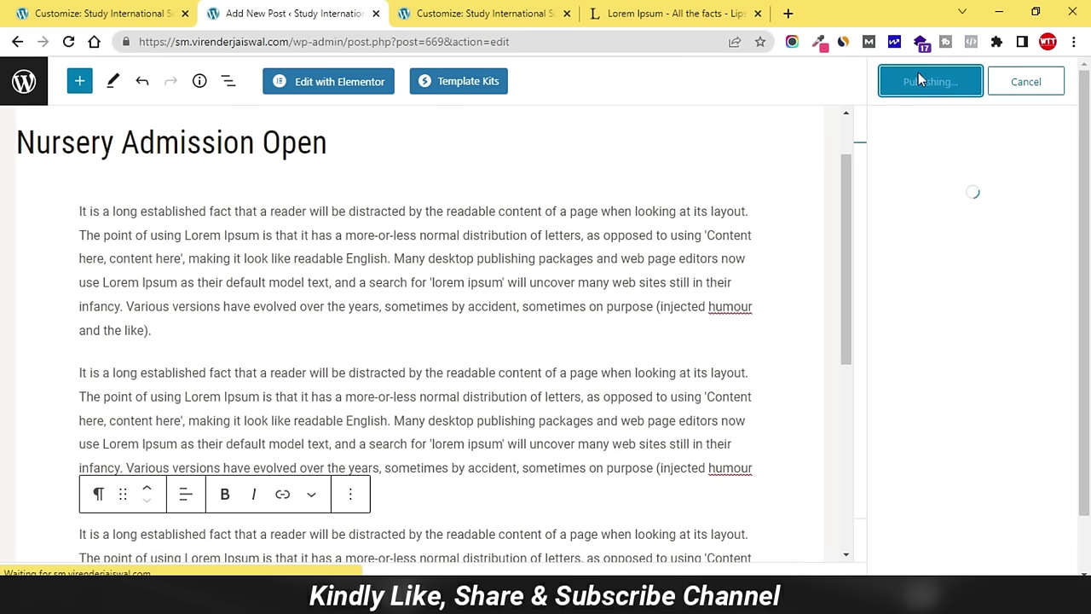
# Step: Open the live post in a new tab and switch to it
pyautogui.rightClick(929, 268)
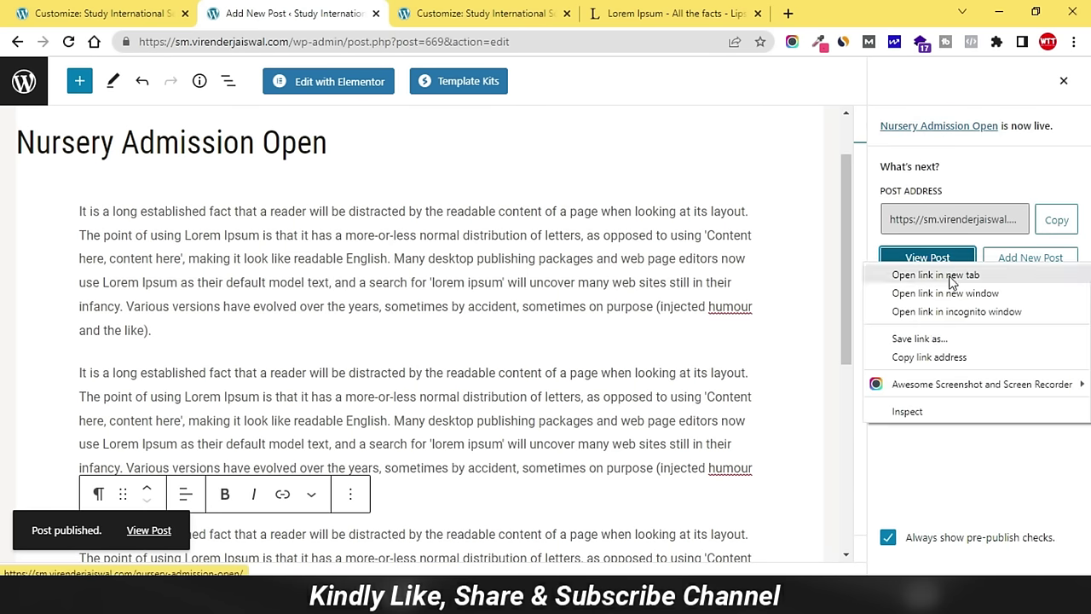
pyautogui.click(930, 288)
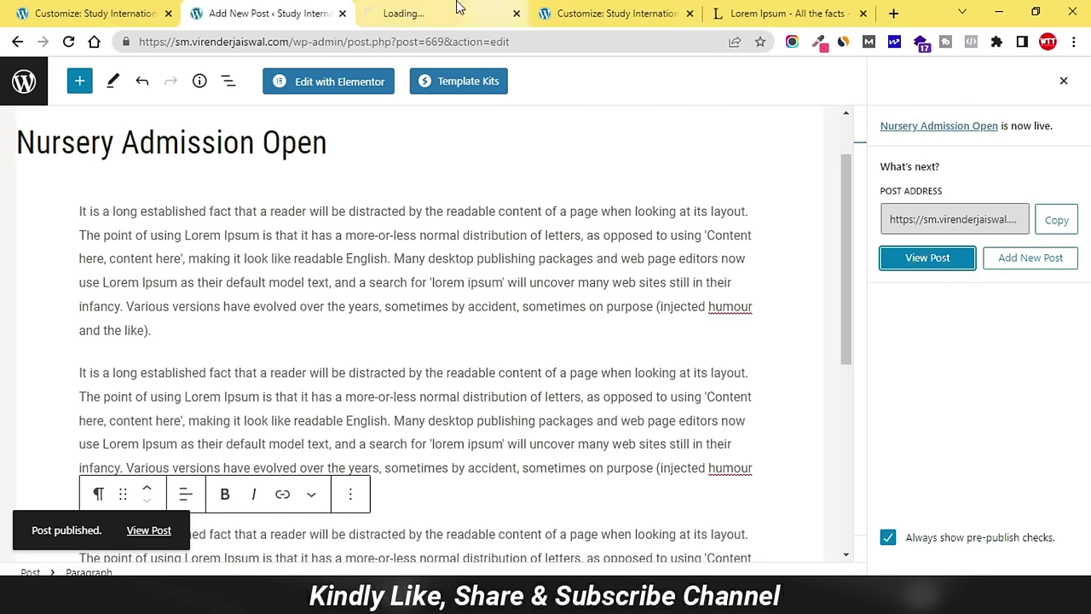
pyautogui.click(442, 15)
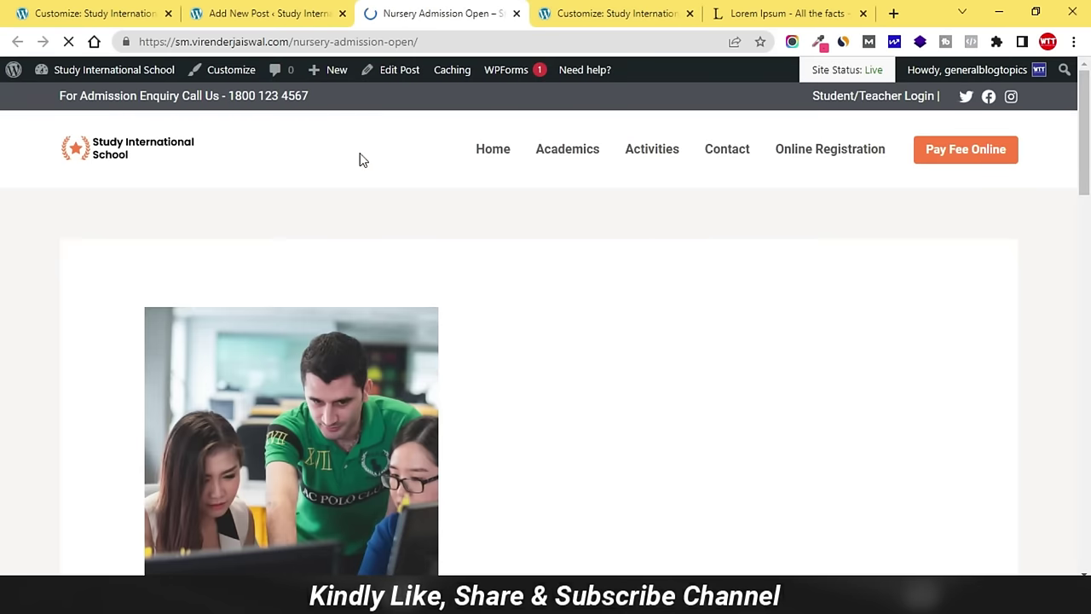
# Step: Scroll through the live post to check its photo, title, Admission category and body text
pyautogui.scroll(-5, 585, 182)
pyautogui.scroll(-7, 501, 234)
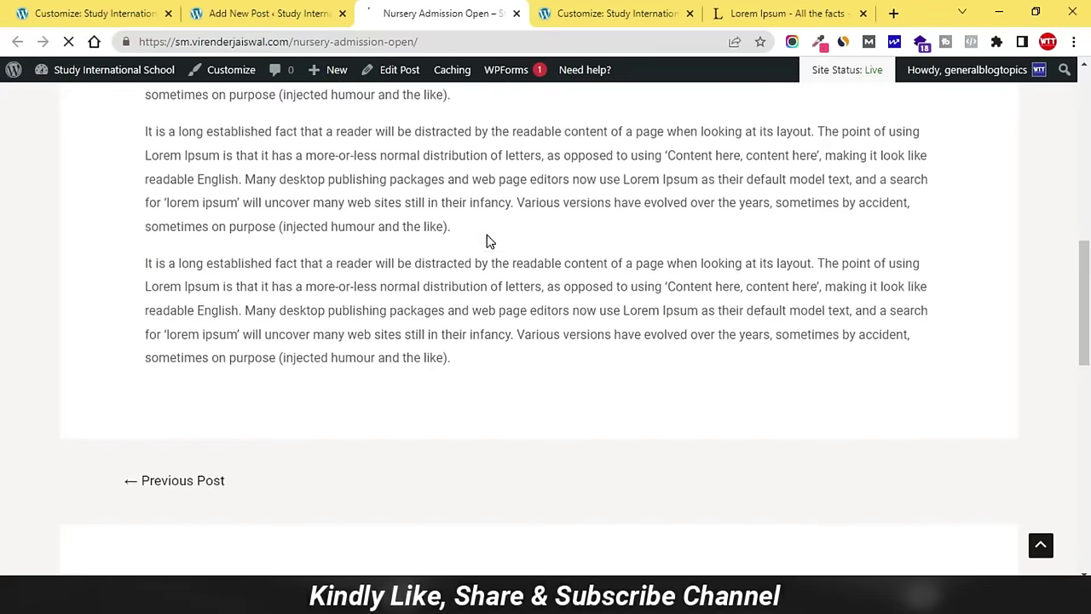
pyautogui.scroll(4, 341, 248)
pyautogui.scroll(-6, 171, 409)
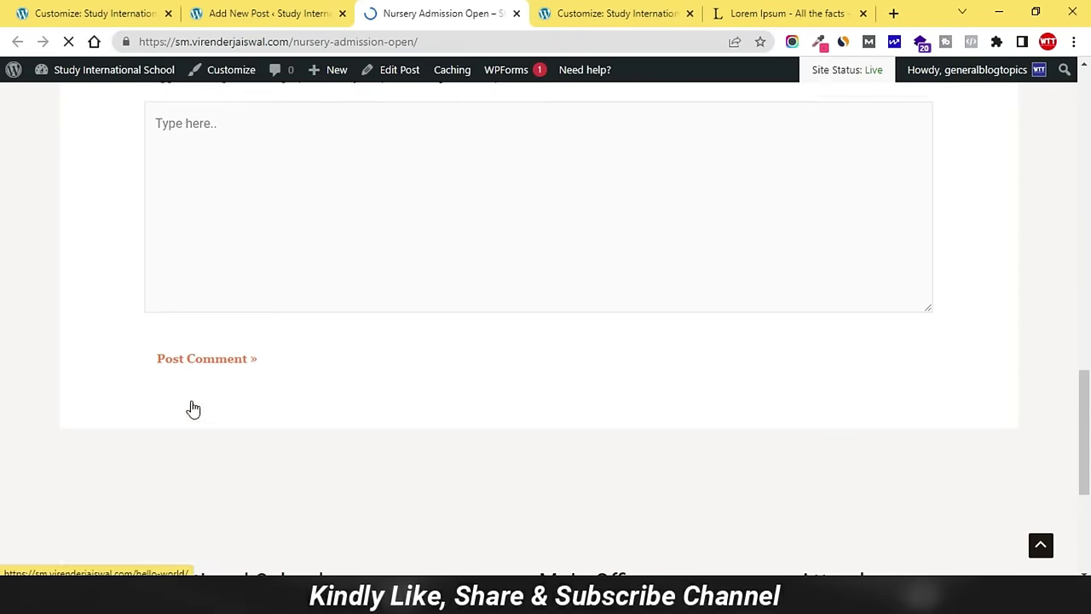
pyautogui.scroll(4, 228, 255)
pyautogui.scroll(-5, 298, 256)
pyautogui.scroll(15, 294, 290)
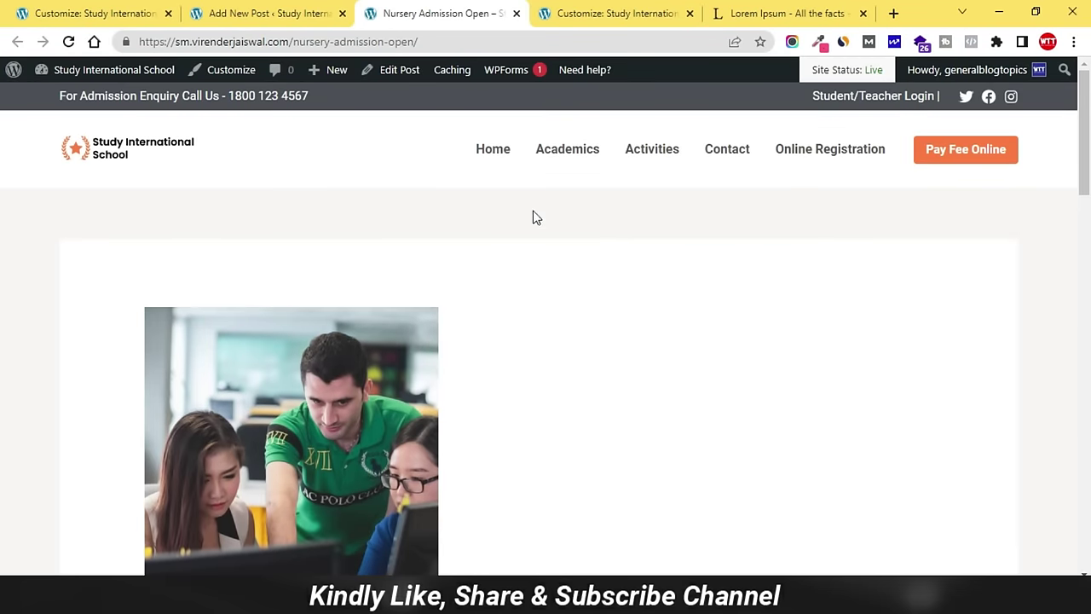
pyautogui.scroll(-4, 367, 233)
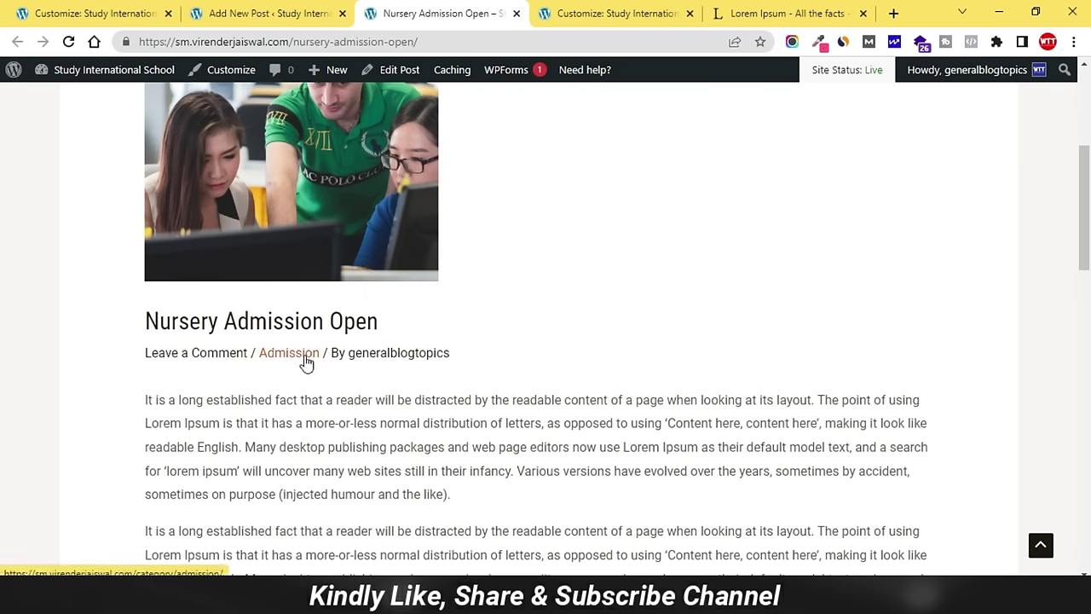
pyautogui.scroll(1, 358, 317)
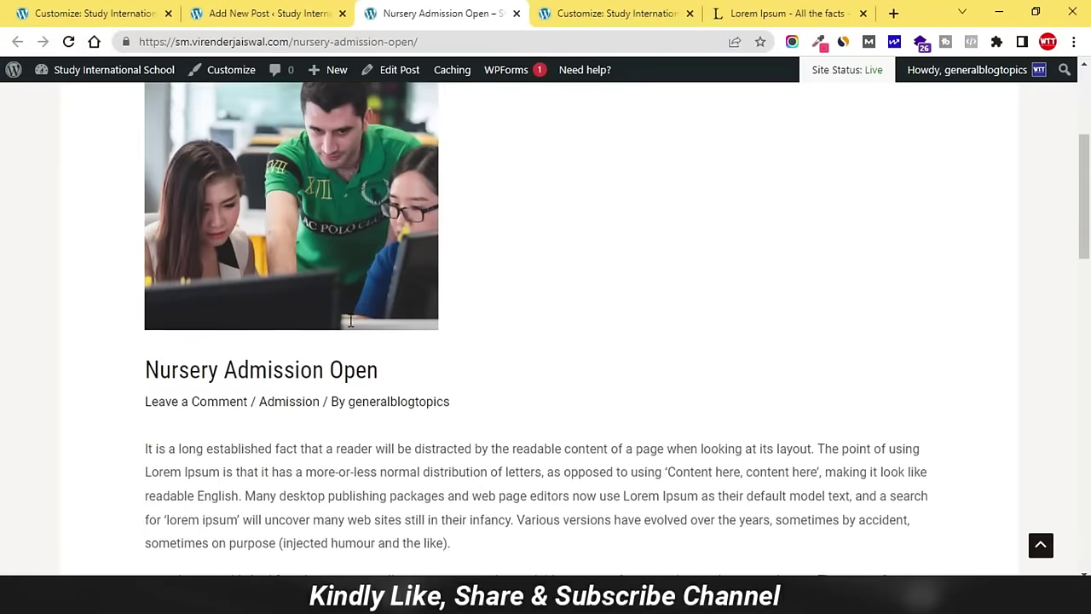
pyautogui.scroll(-4, 350, 321)
pyautogui.scroll(7, 626, 310)
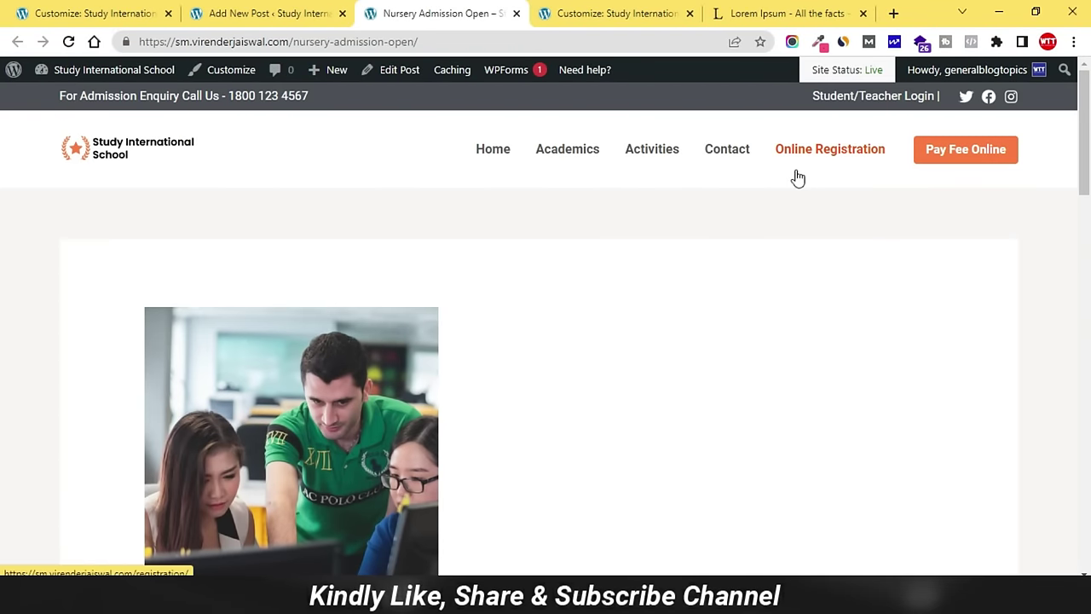
# Step: Switch back to the Add New Post editor tab
pyautogui.click(273, 12)
pyautogui.click(118, 8)
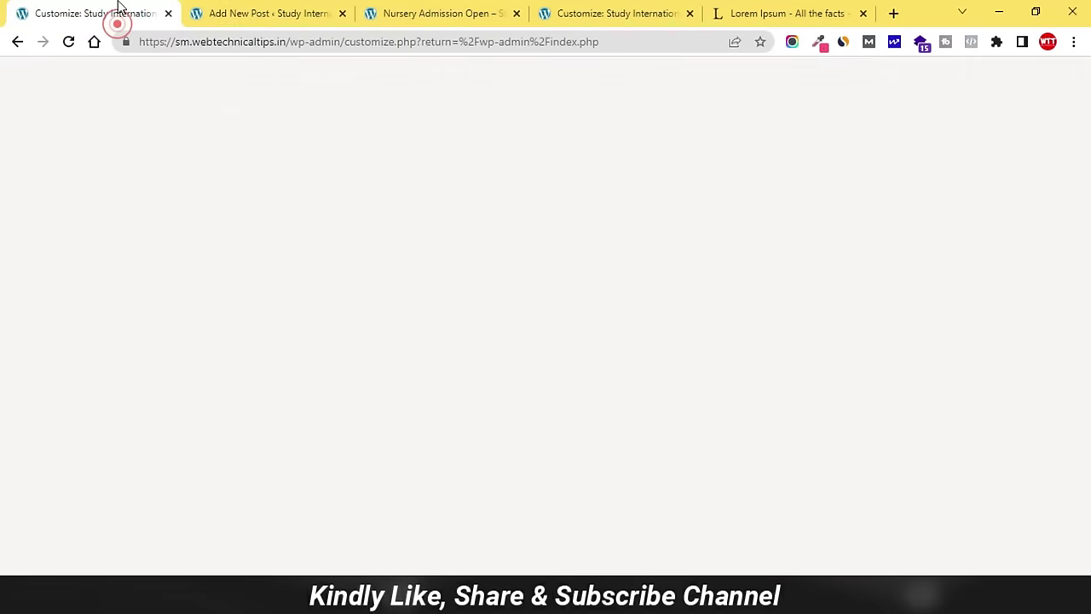
pyautogui.click(247, 13)
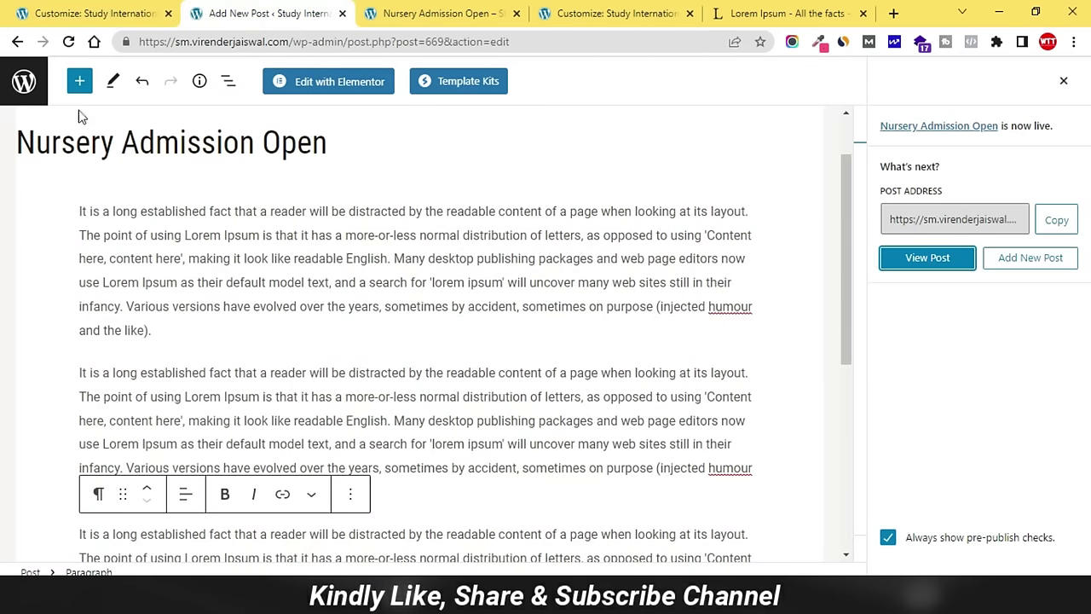
# Step: Go from the live site to the admin dashboard's Pages and start a new page
pyautogui.click(439, 13)
pyautogui.moveTo(73, 80)
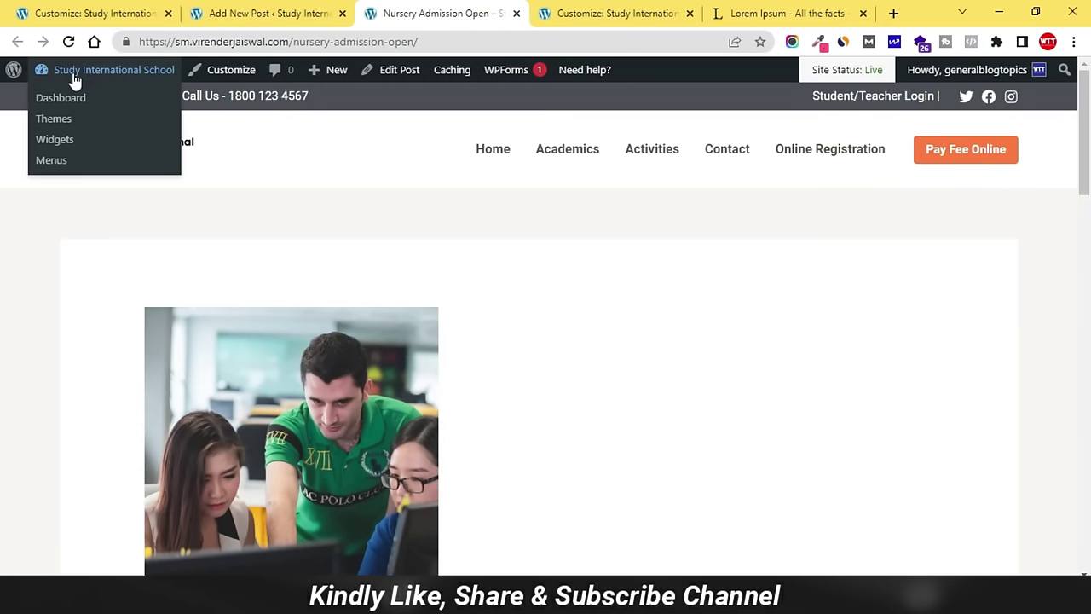
pyautogui.click(72, 100)
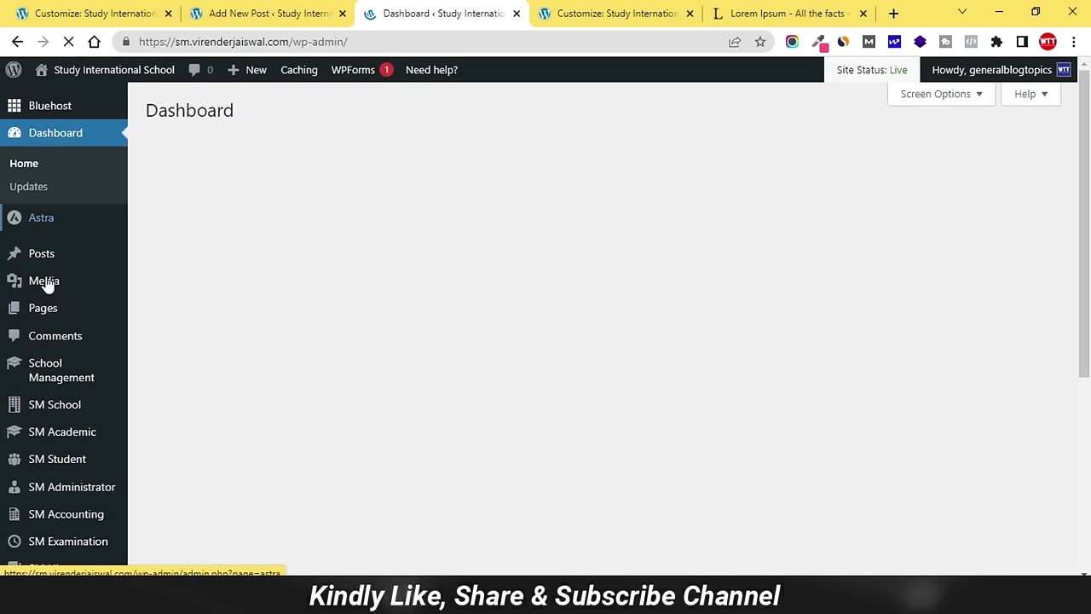
pyautogui.click(47, 308)
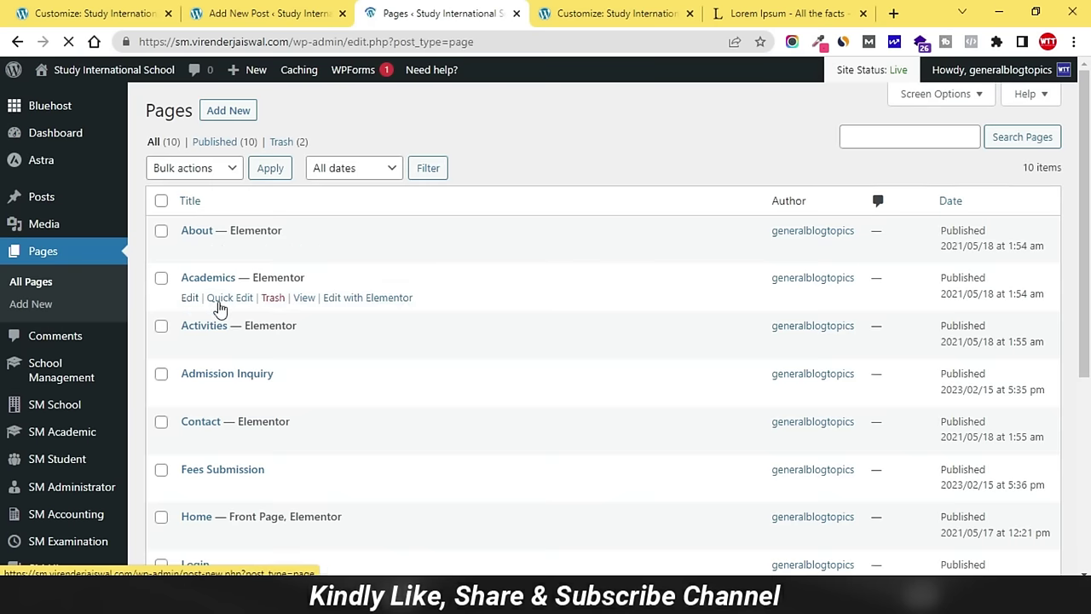
pyautogui.click(228, 112)
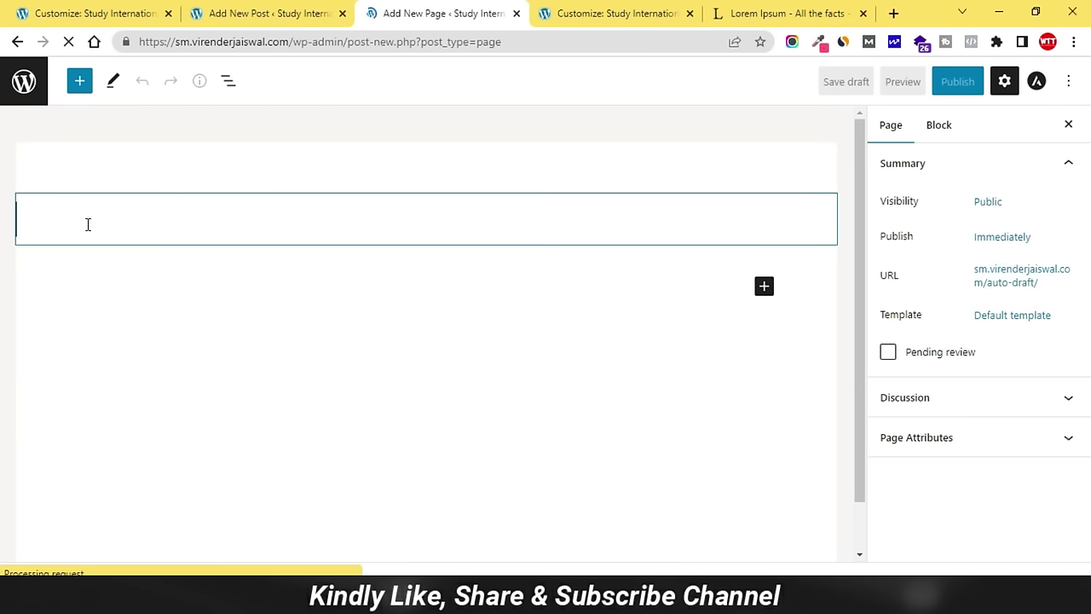
# Step: Title the new page 'Blog' and publish it
pyautogui.click(88, 225)
pyautogui.write('Blog')
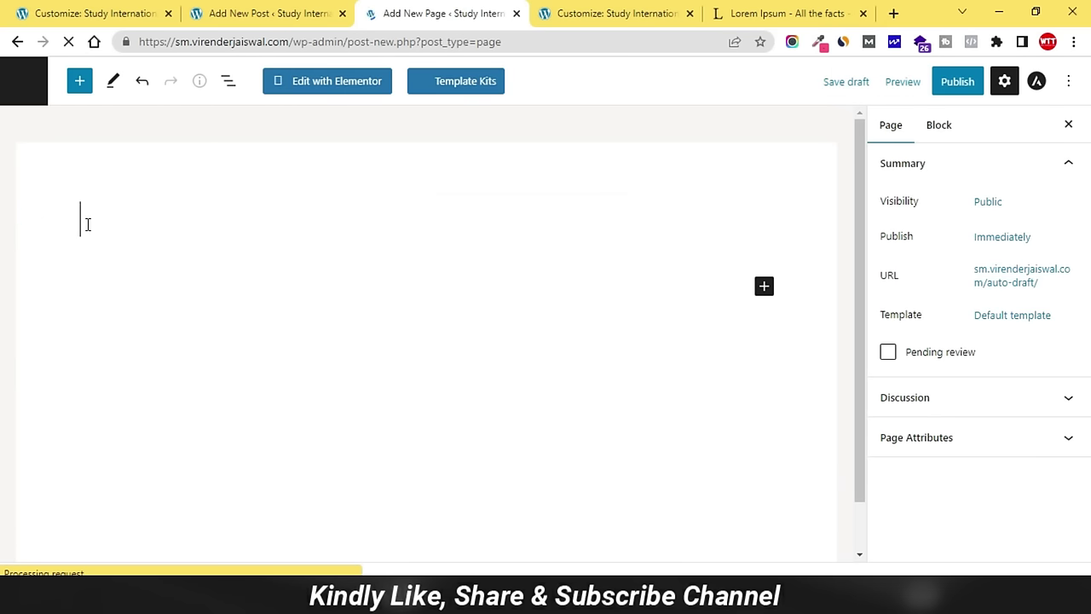
pyautogui.click(958, 83)
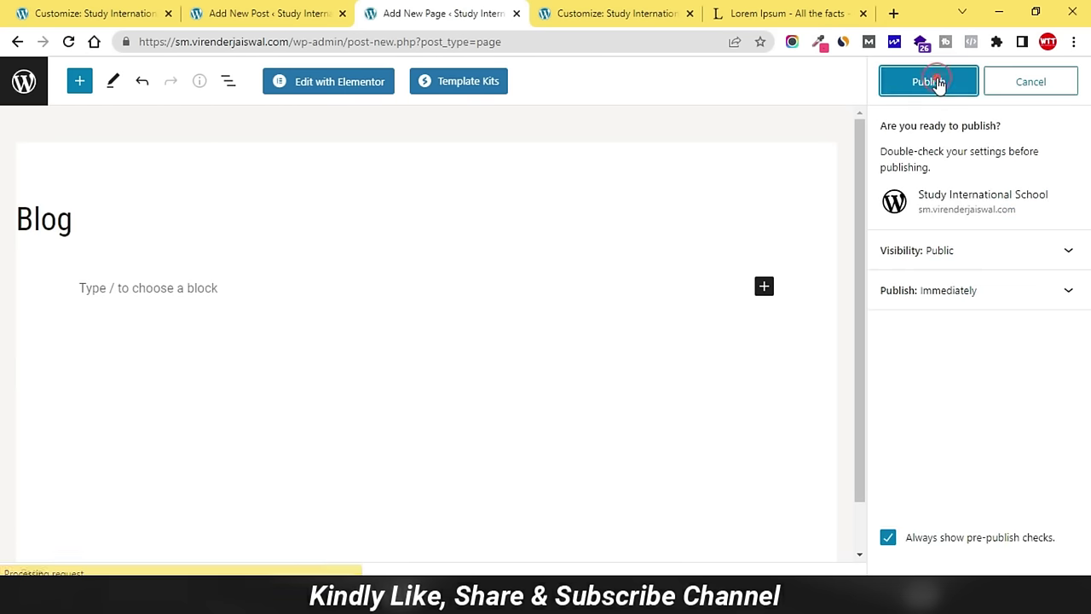
pyautogui.click(937, 82)
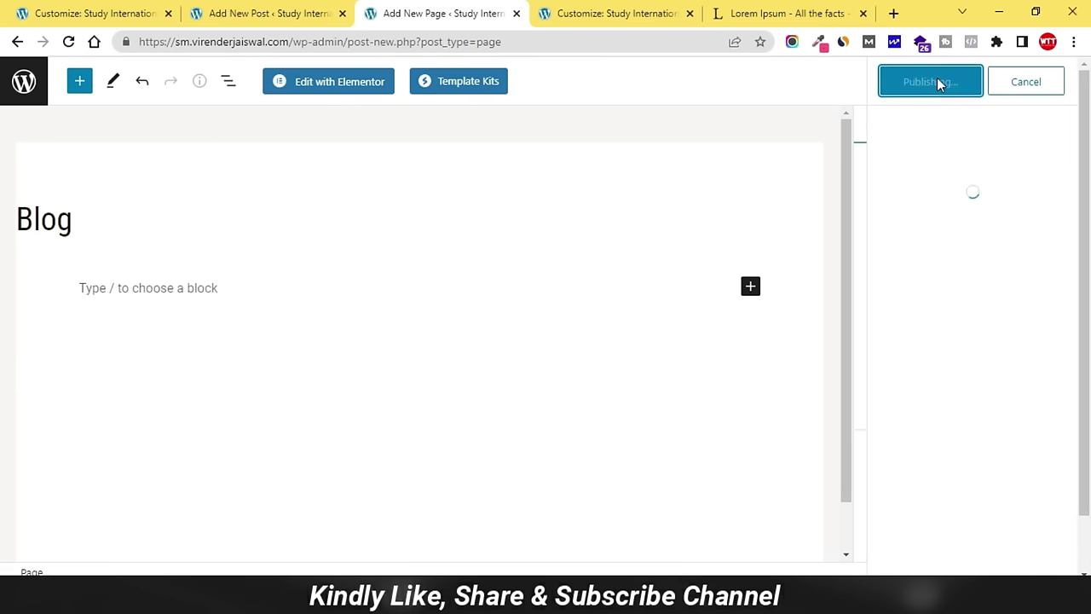
# Step: Return to the admin Pages list and scroll through its 11 pages
pyautogui.click(22, 84)
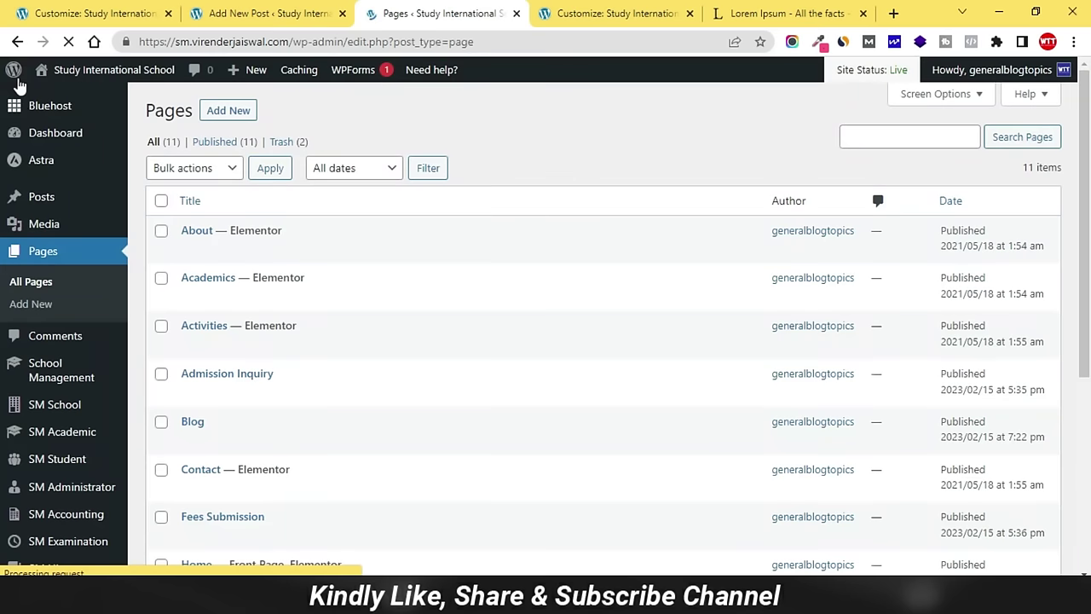
pyautogui.scroll(-4, 56, 375)
pyautogui.moveTo(51, 445)
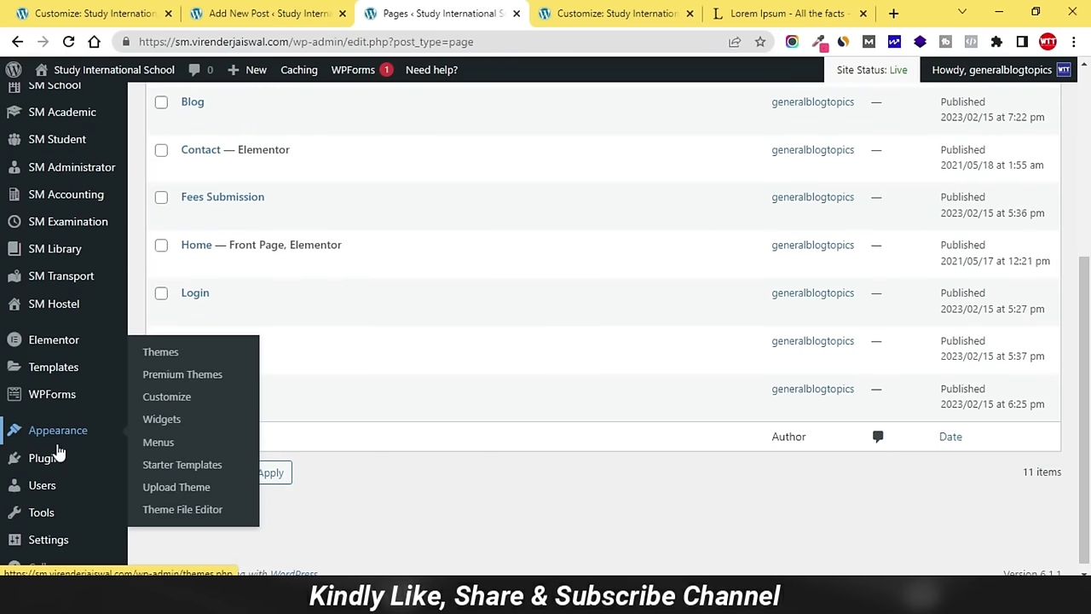
pyautogui.scroll(-1, 58, 451)
pyautogui.moveTo(68, 535)
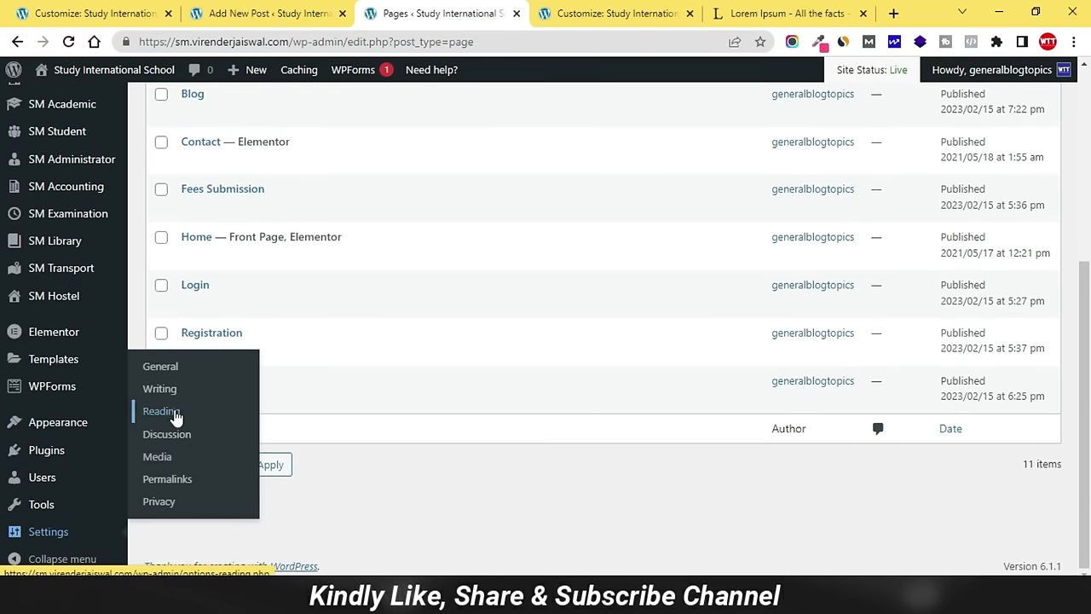